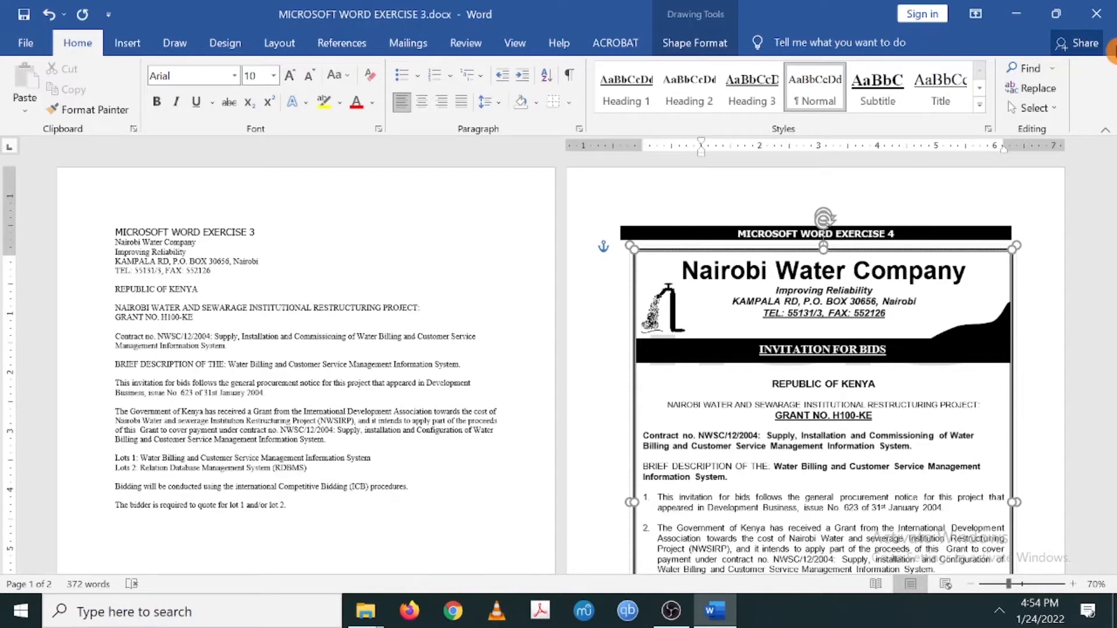
Change the exercise number in the formatted sample's black title bar to 3.
click(896, 233)
key(BackSpace)
text(3)
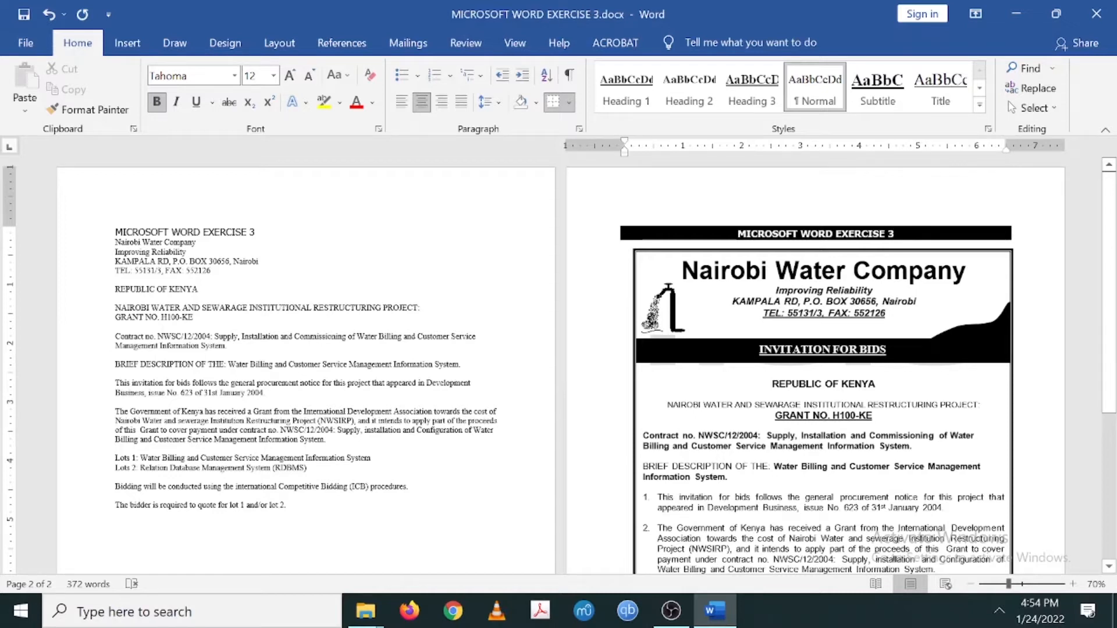
Compare the plain text on the first page with the formatted Nairobi Water Company sample on the second page.
scroll(559, 365, down, 6)
scroll(558, 365, up, 5)
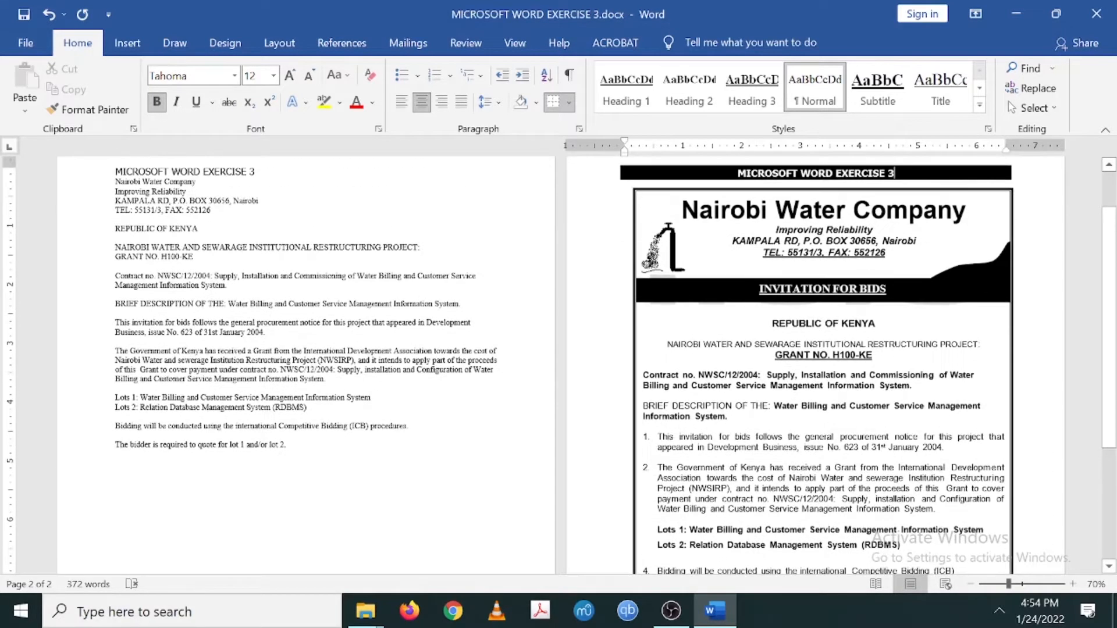
scroll(558, 365, up, 1)
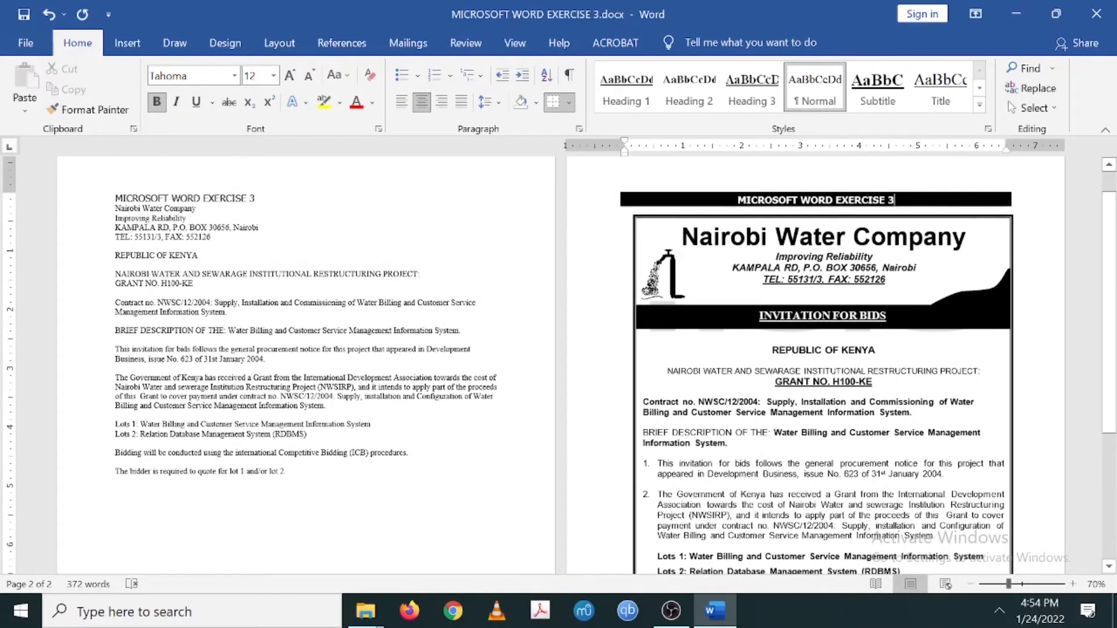
scroll(558, 365, down, 2)
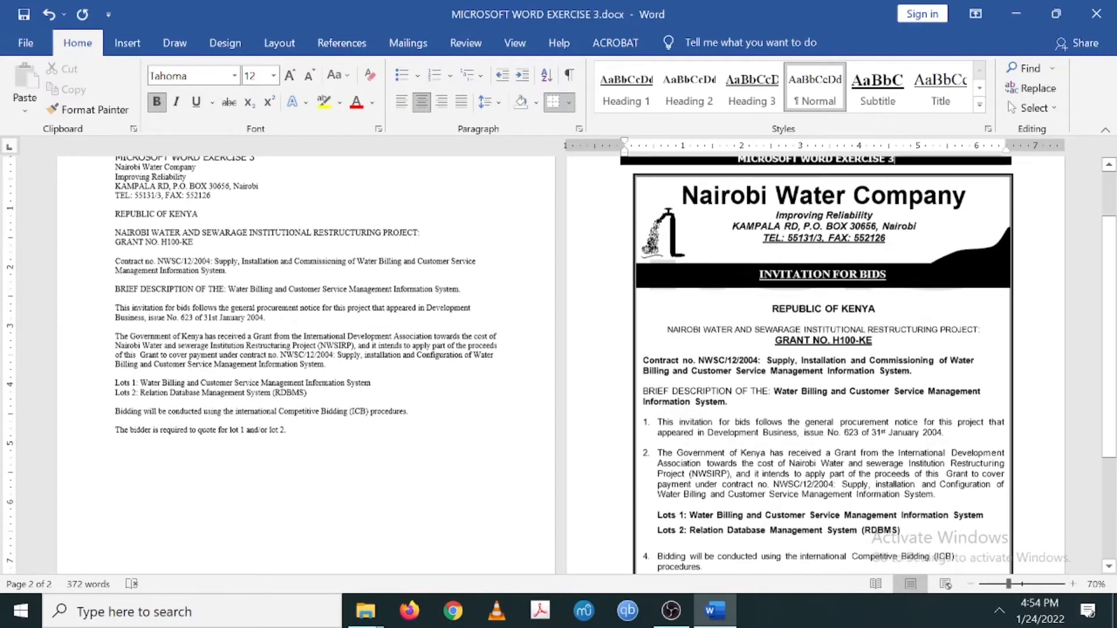
scroll(558, 365, down, 2)
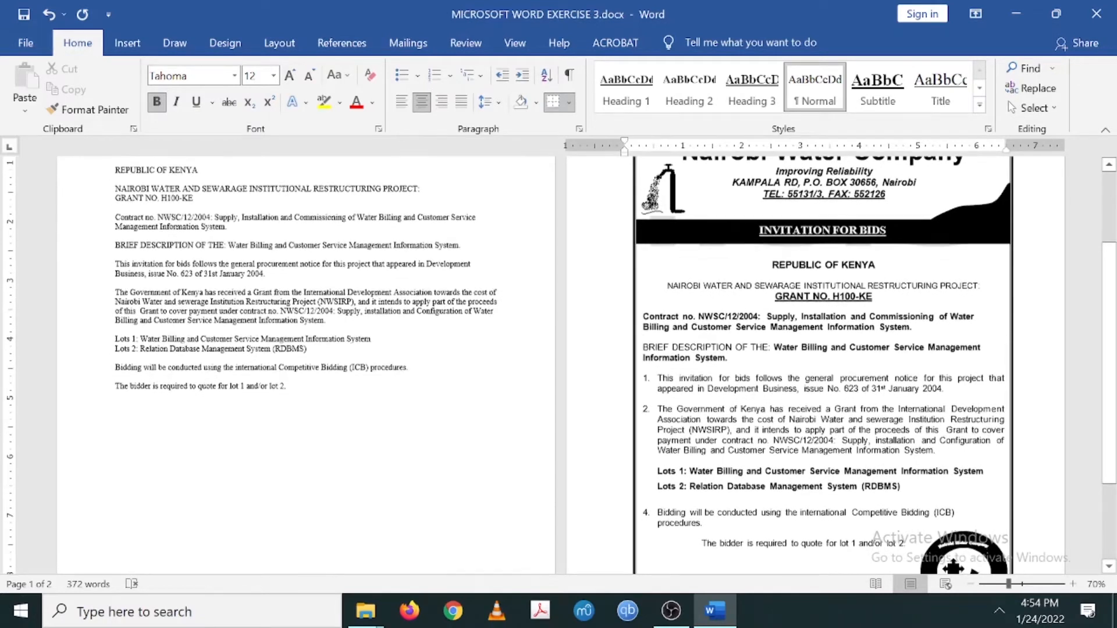
scroll(558, 365, down, 2)
scroll(558, 366, down, 2)
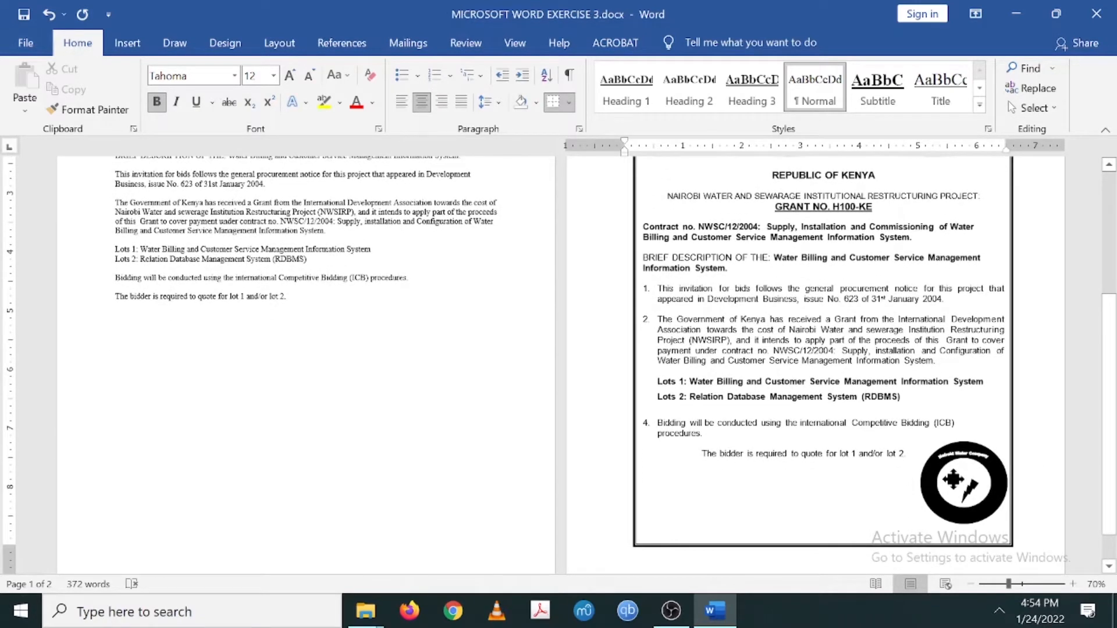
scroll(558, 365, up, 5)
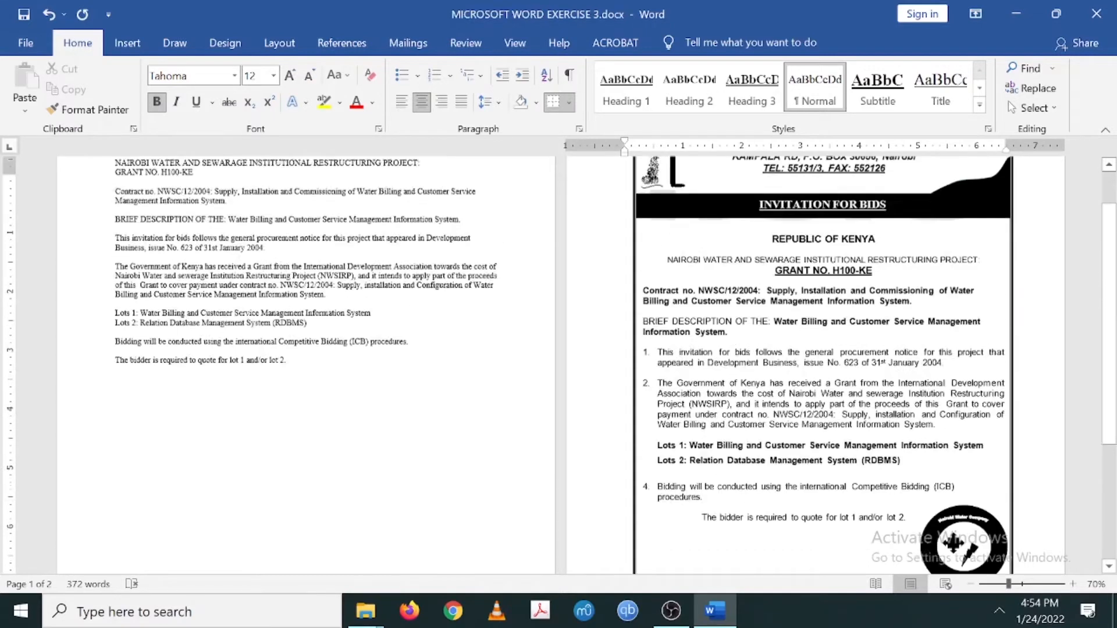
scroll(559, 366, down, 1)
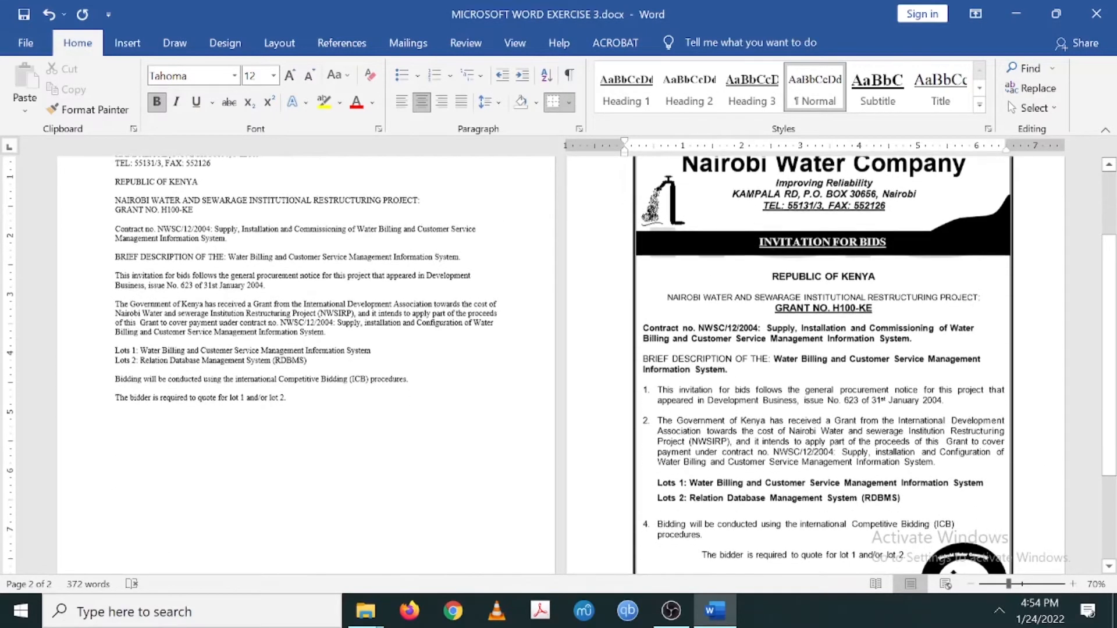
scroll(559, 366, down, 4)
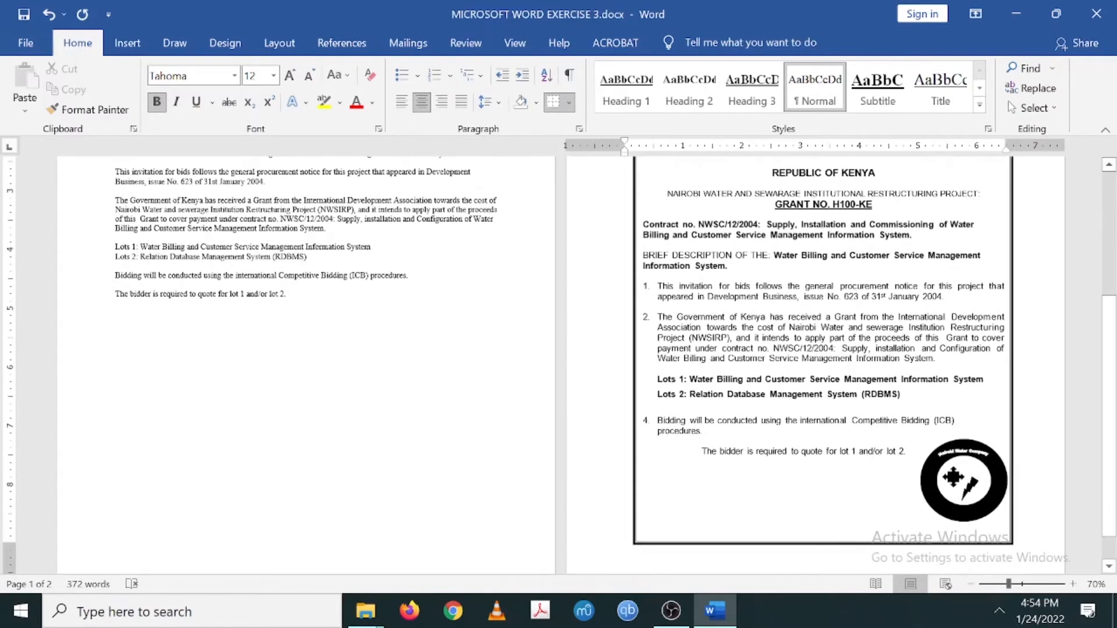
scroll(558, 365, up, 9)
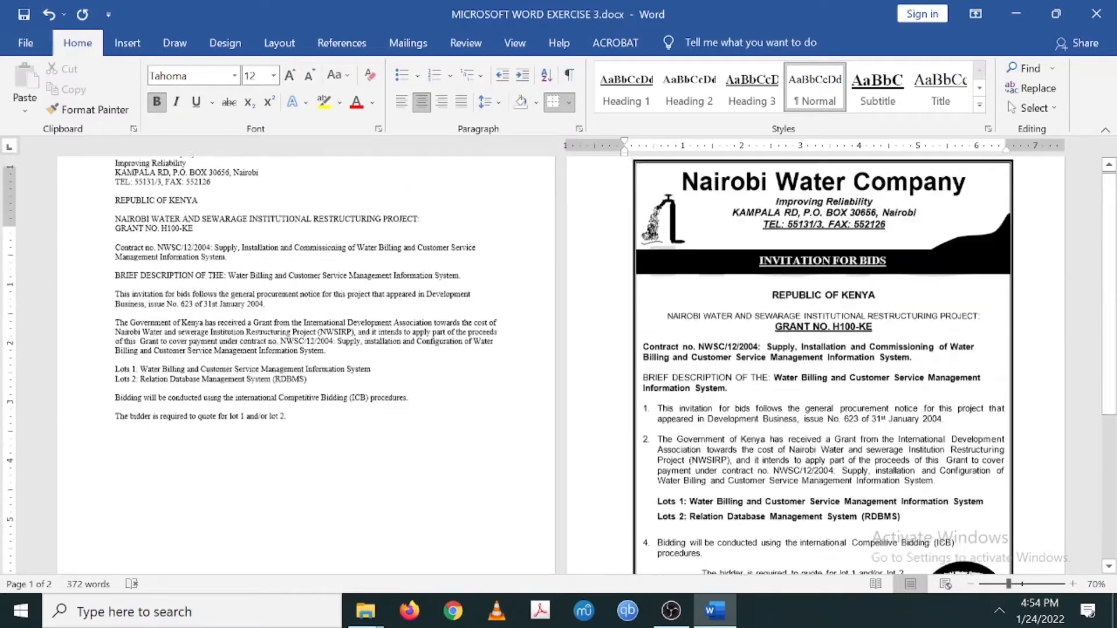
scroll(558, 365, down, 1)
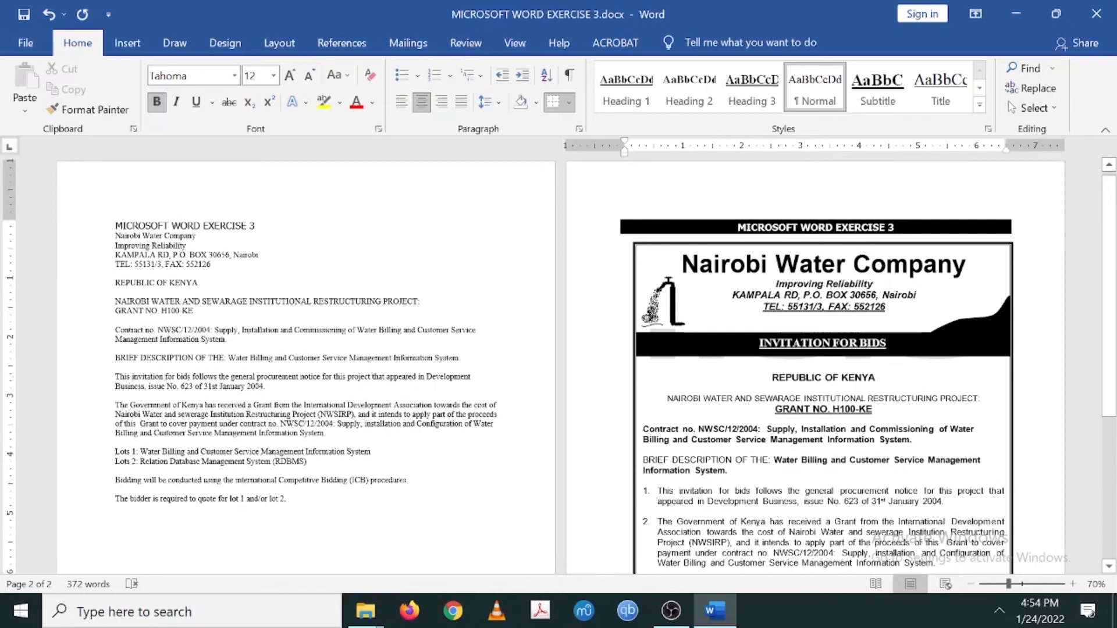
scroll(559, 364, down, 4)
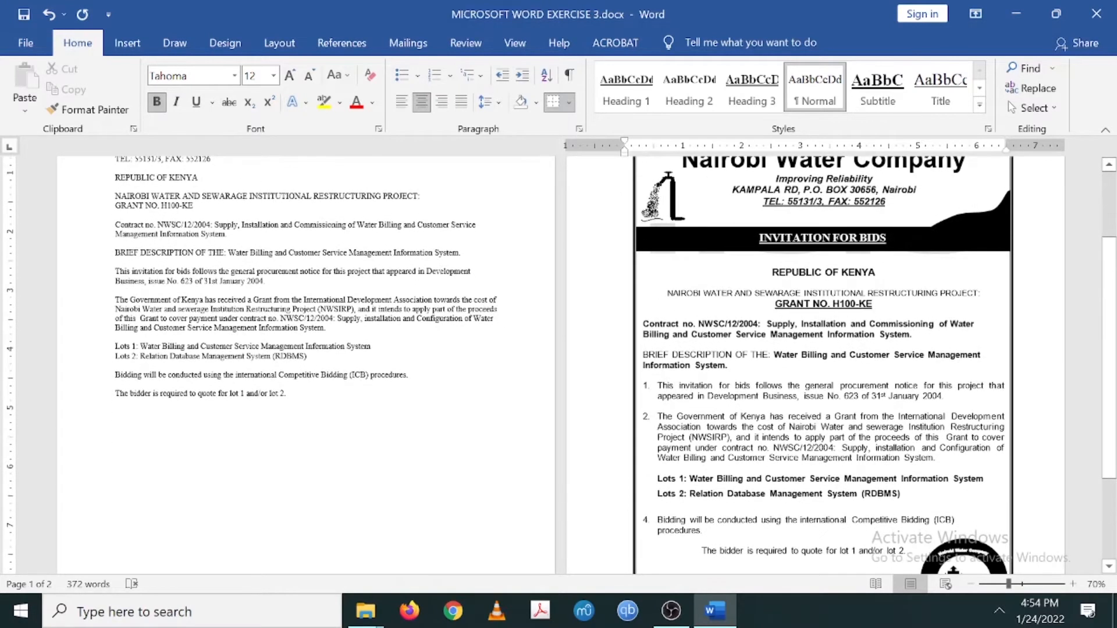
scroll(558, 365, up, 4)
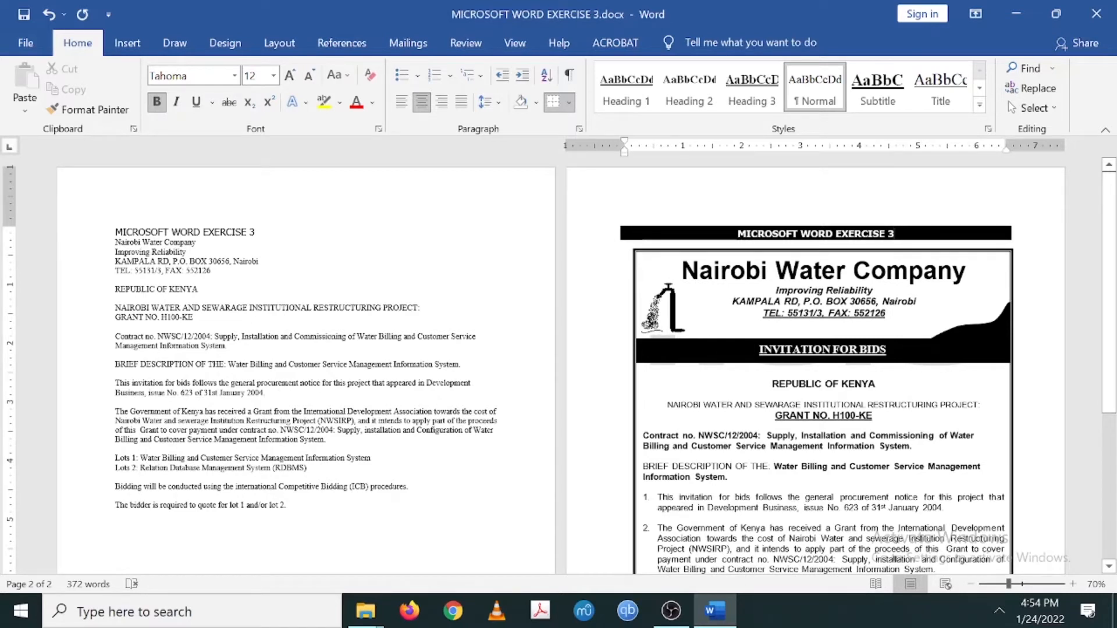
click(267, 313)
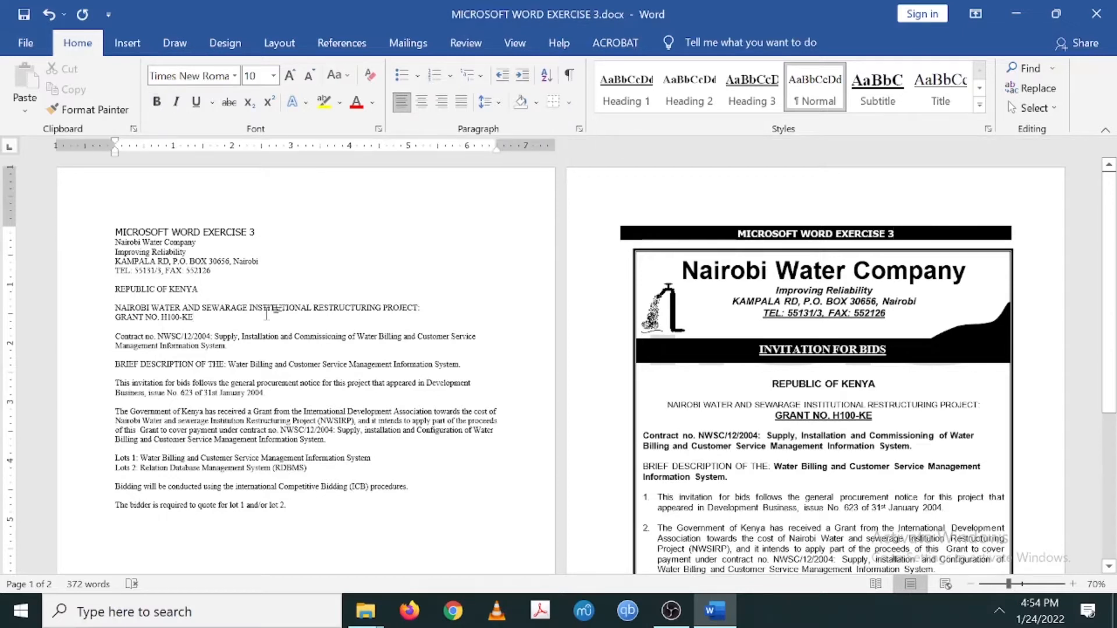
scroll(267, 312, down, 2)
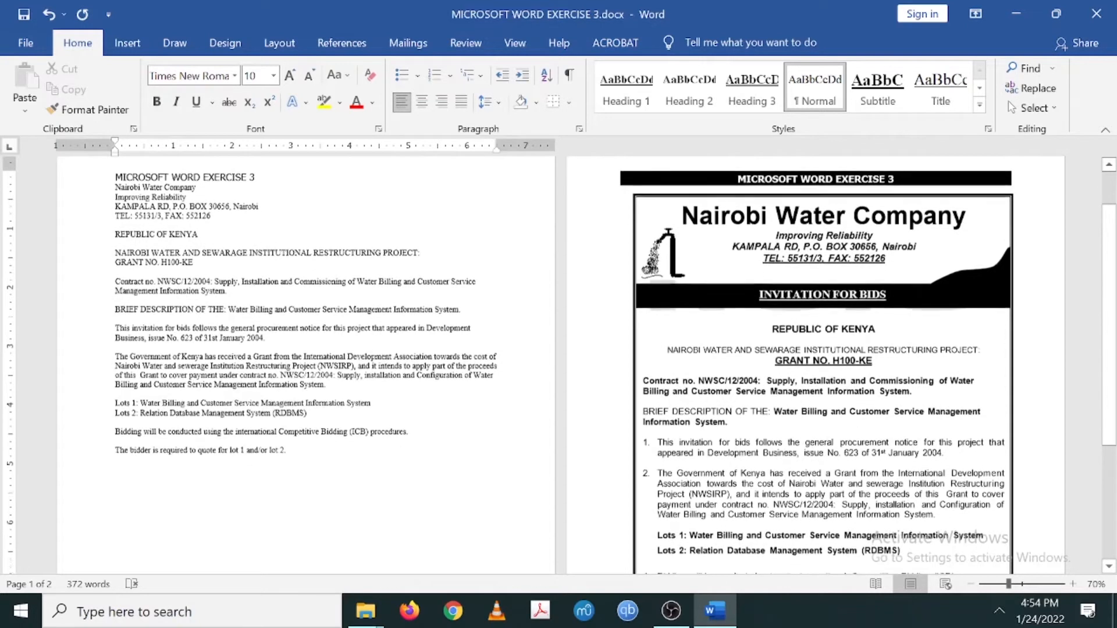
scroll(266, 313, up, 2)
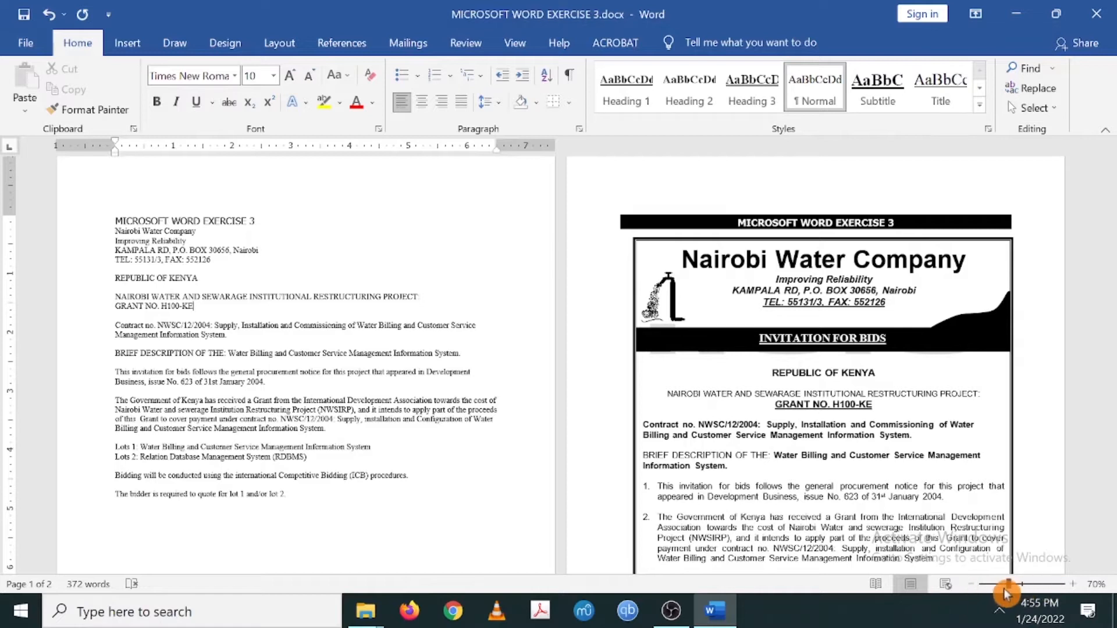
Set the document zoom to 100% and return to the beginning of the plain-text page.
click(1022, 584)
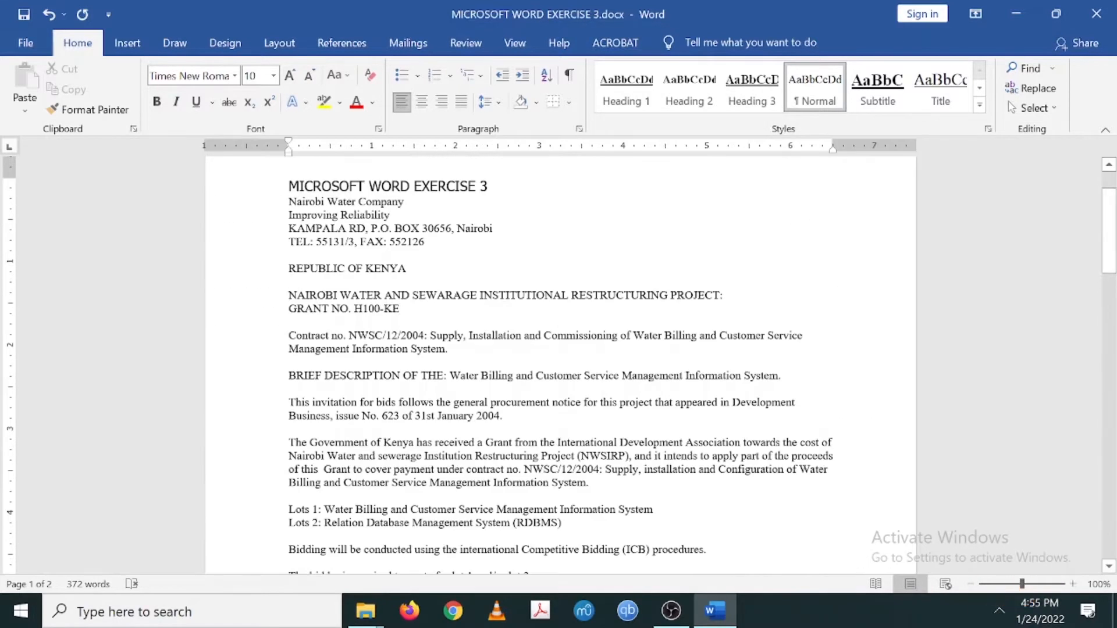
scroll(433, 384, up, 2)
key(Up)
key(Up)
key(Up)
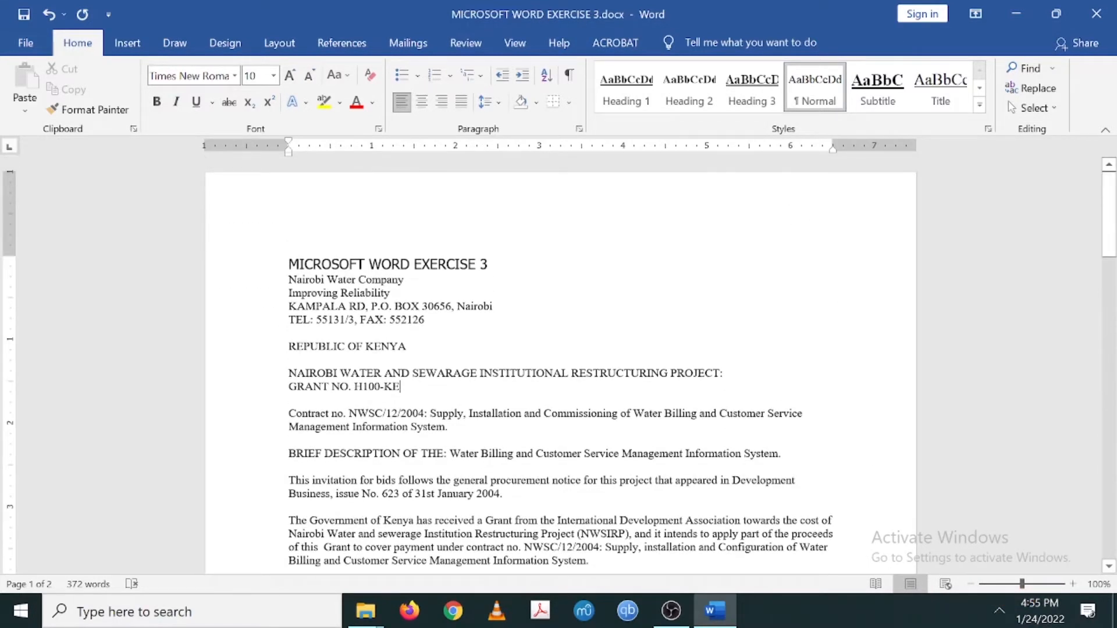
scroll(430, 351, down, 10)
scroll(430, 351, up, 10)
Try selecting the plain text from the exercise title down to the line about quoting for lot 1 and/or lot 2.
drag(289, 264, 476, 520)
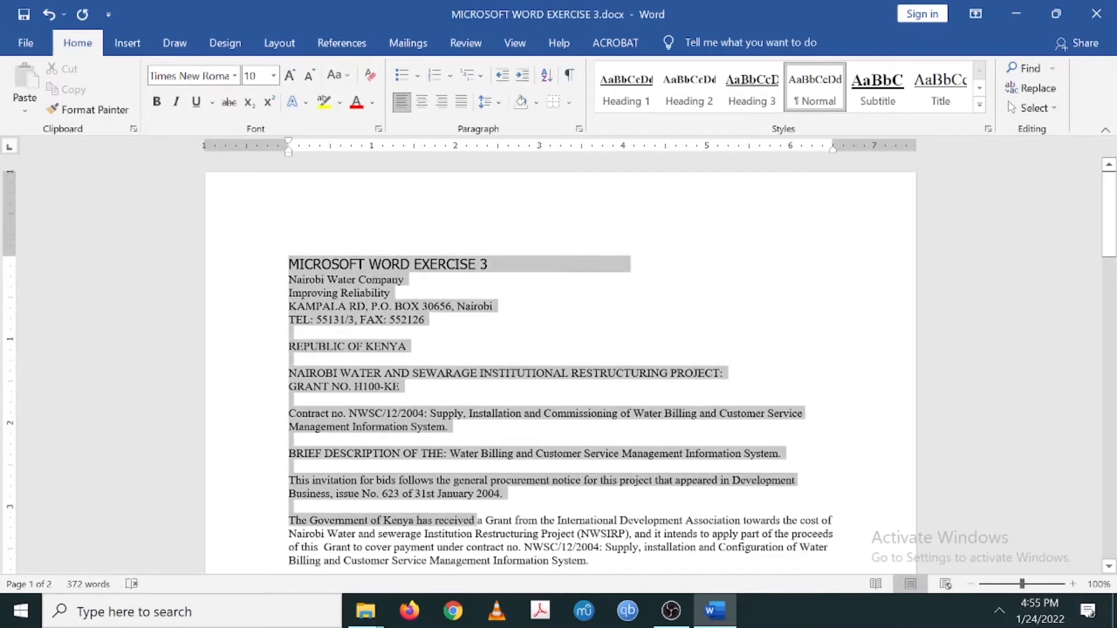
click(305, 281)
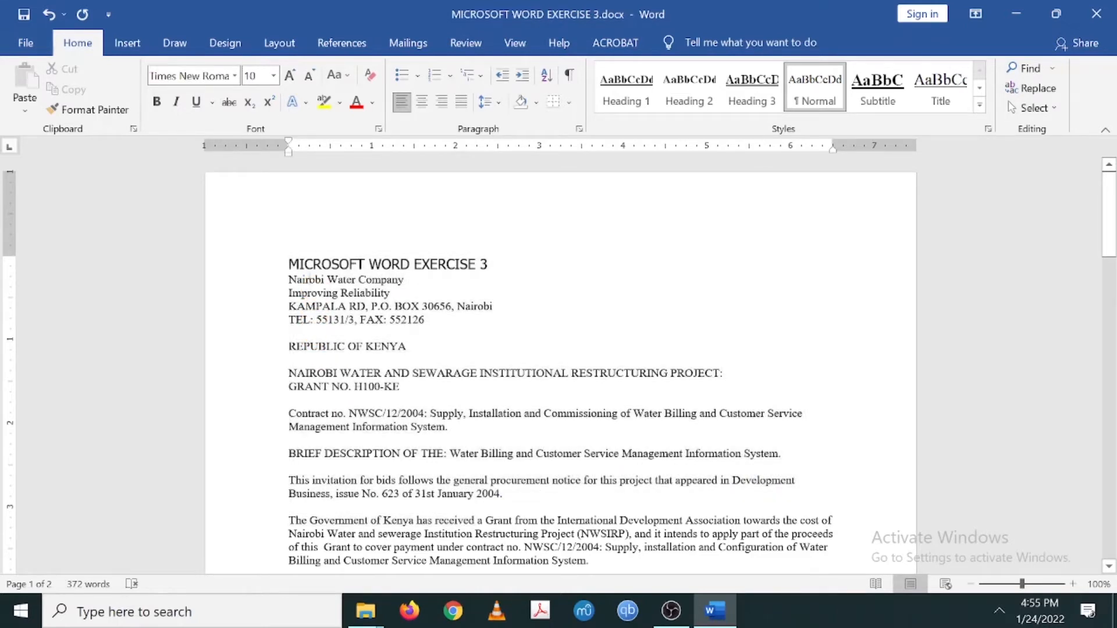
click(289, 264)
key(shift+Down)
key(shift+Down)
key(shift+Down)
key(shift+Down)
key(shift+Down)
key(shift+Down)
key(shift+Down)
key(shift+Down)
key(shift+Down)
key(shift+Down)
key(shift+Down)
key(shift+Down)
key(shift+Down)
key(shift+Down)
key(shift+Down)
key(shift+Down)
key(shift+Down)
key(shift+Down)
key(shift+Down)
key(shift+Down)
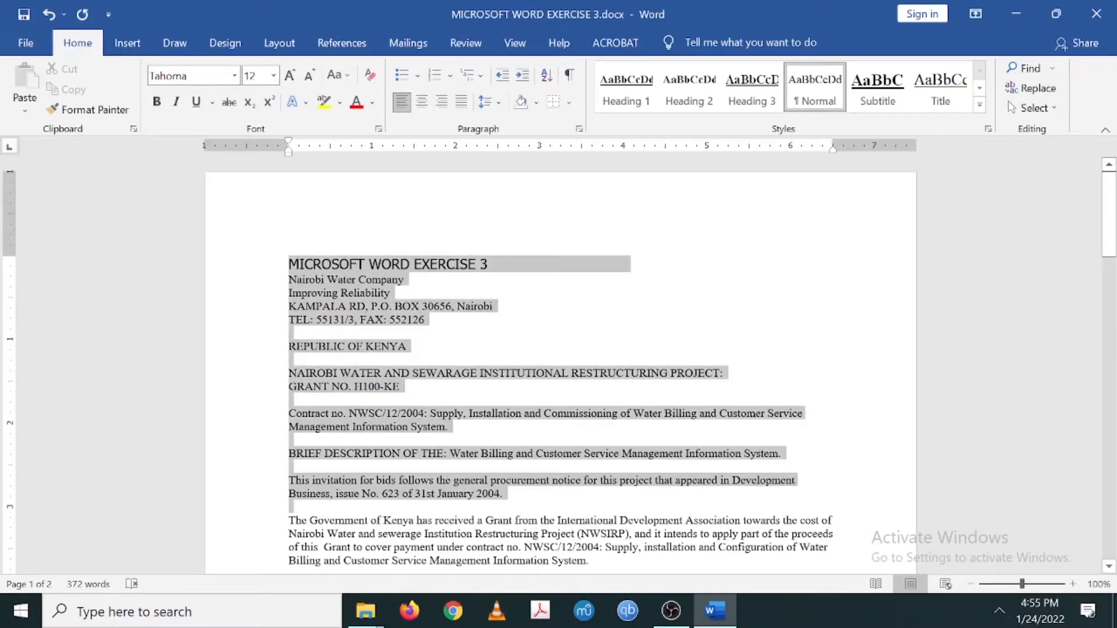
key(shift+Up)
key(shift+Up)
key(shift+Up)
key(shift+Up)
key(shift+Up)
key(shift+Up)
key(shift+Up)
key(shift+Up)
key(shift+Up)
key(shift+Up)
key(shift+Up)
key(shift+Up)
key(shift+Up)
key(shift+Up)
key(shift+Up)
key(shift+Down)
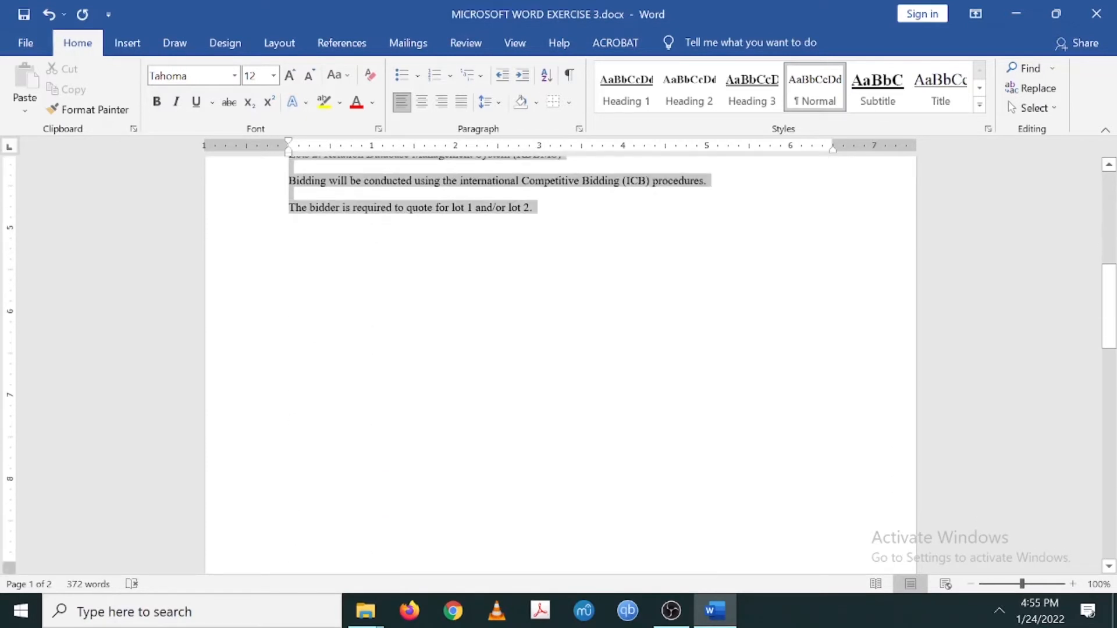
scroll(444, 326, up, 15)
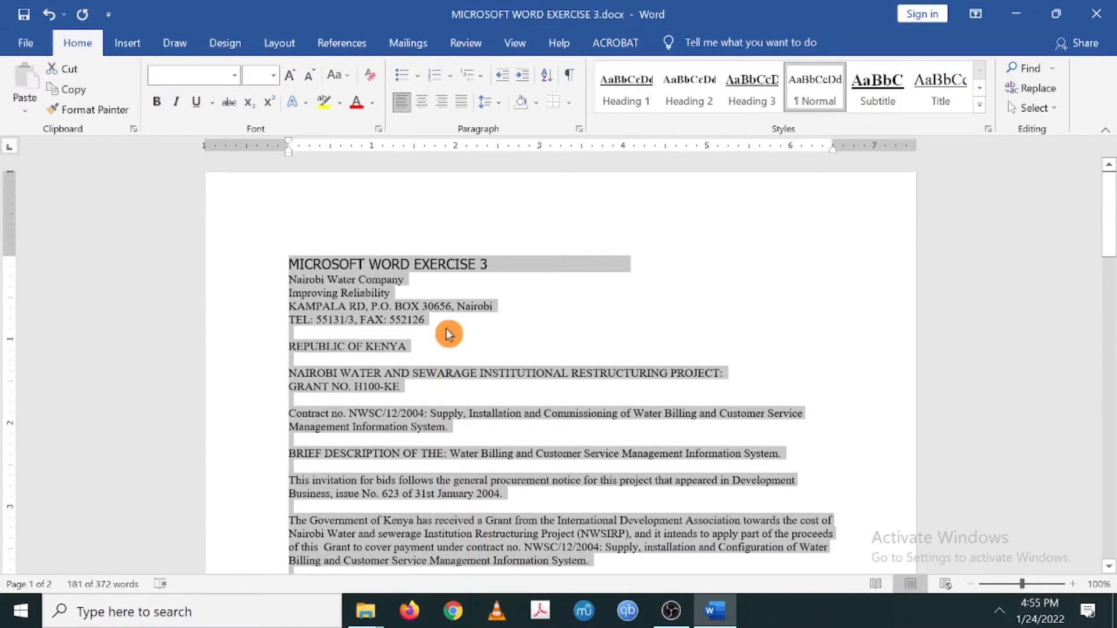
click(408, 318)
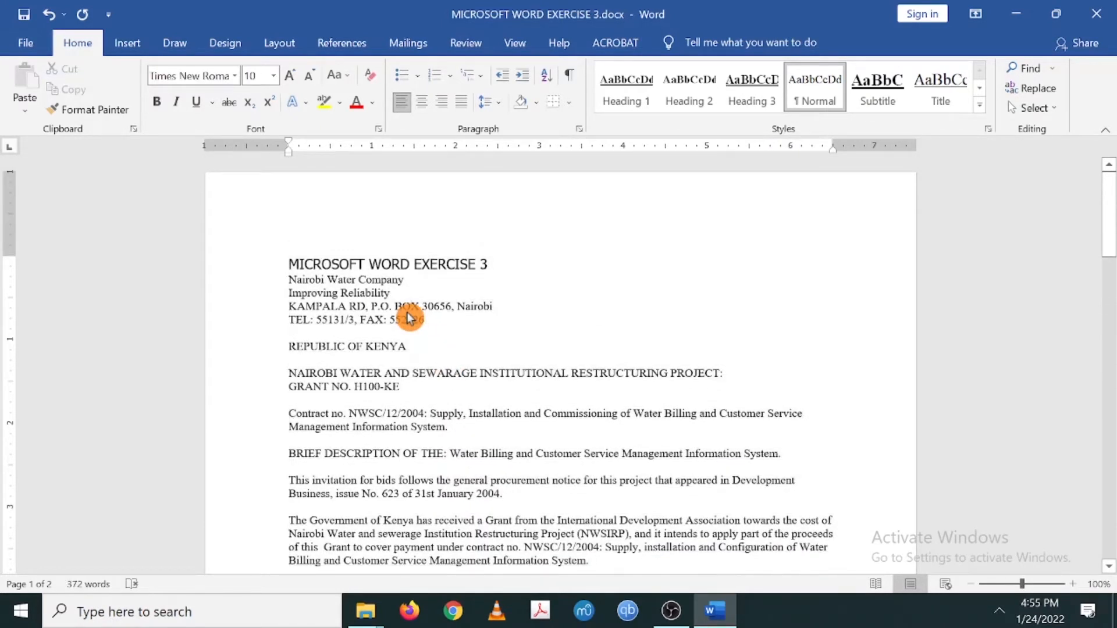
Try selecting the entire document, including the formatted sample, and clear the selection.
key(ctrl+a)
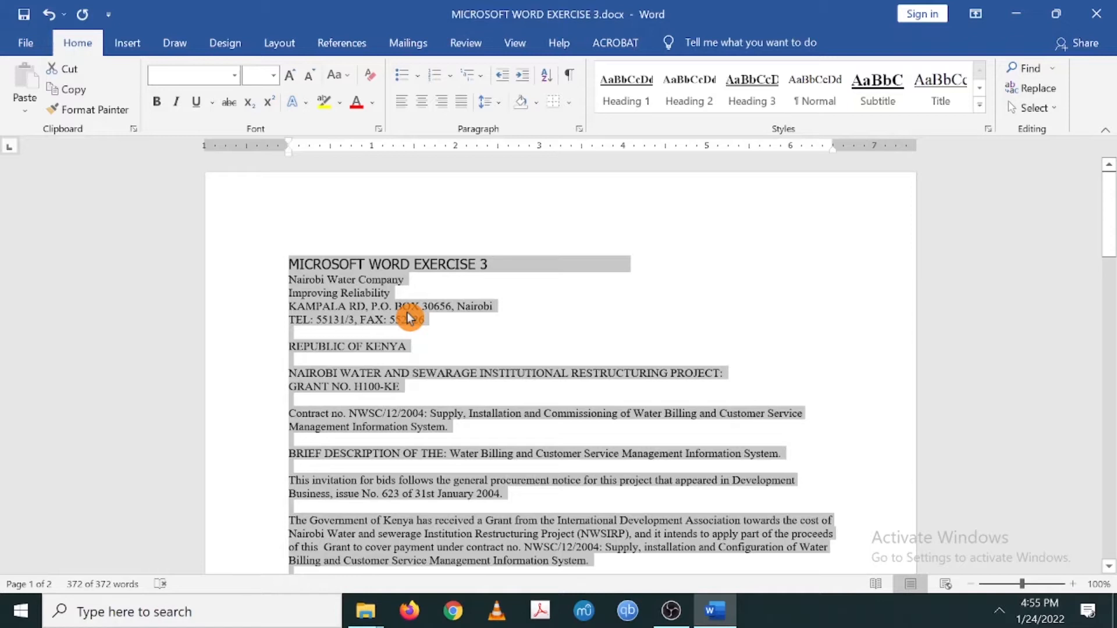
click(128, 614)
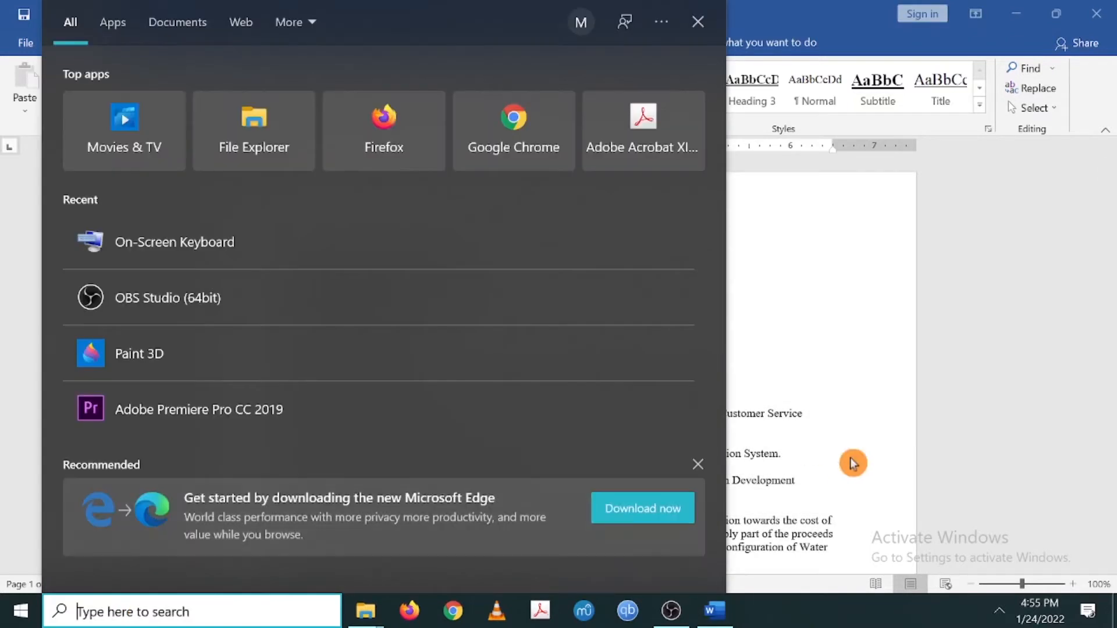
click(850, 463)
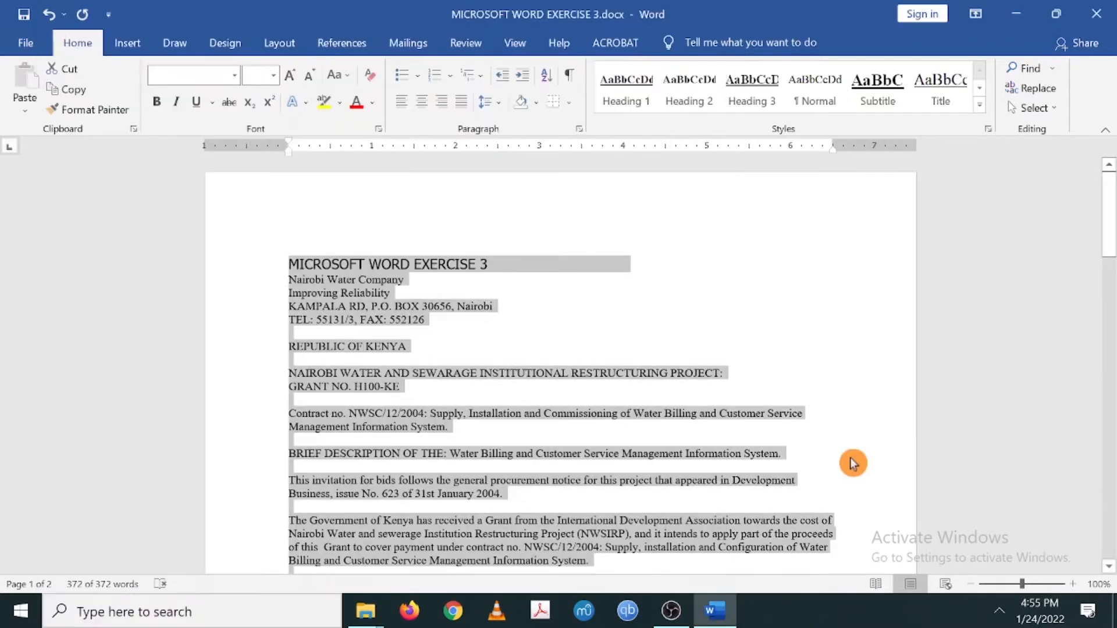
click(412, 400)
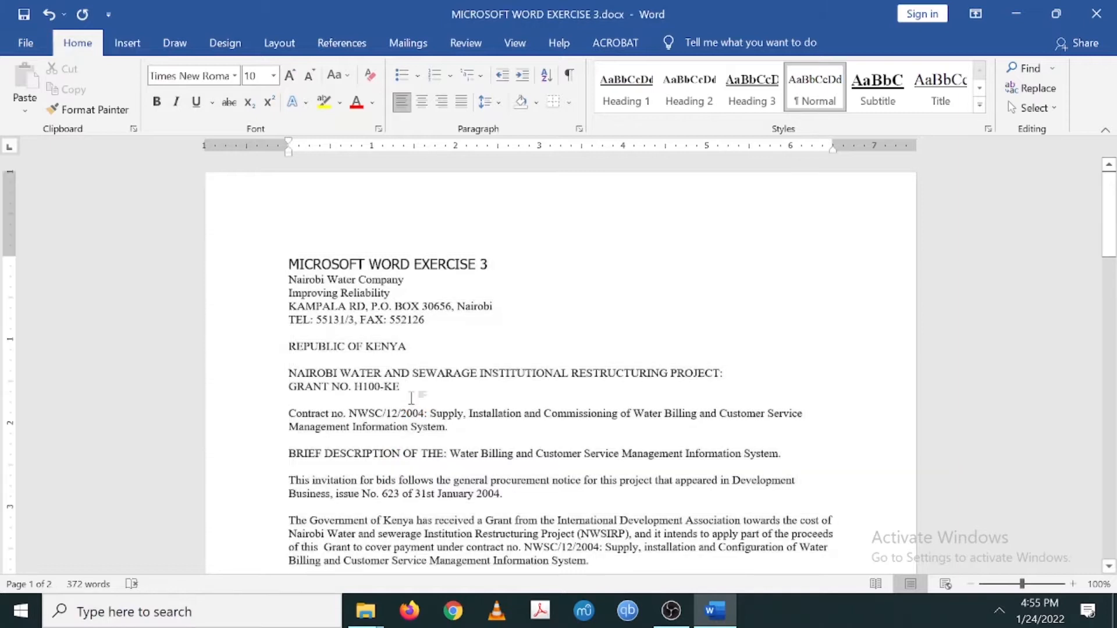
Display the On-Screen Keyboard over the document to point out the Ctrl key, and close it.
click(118, 611)
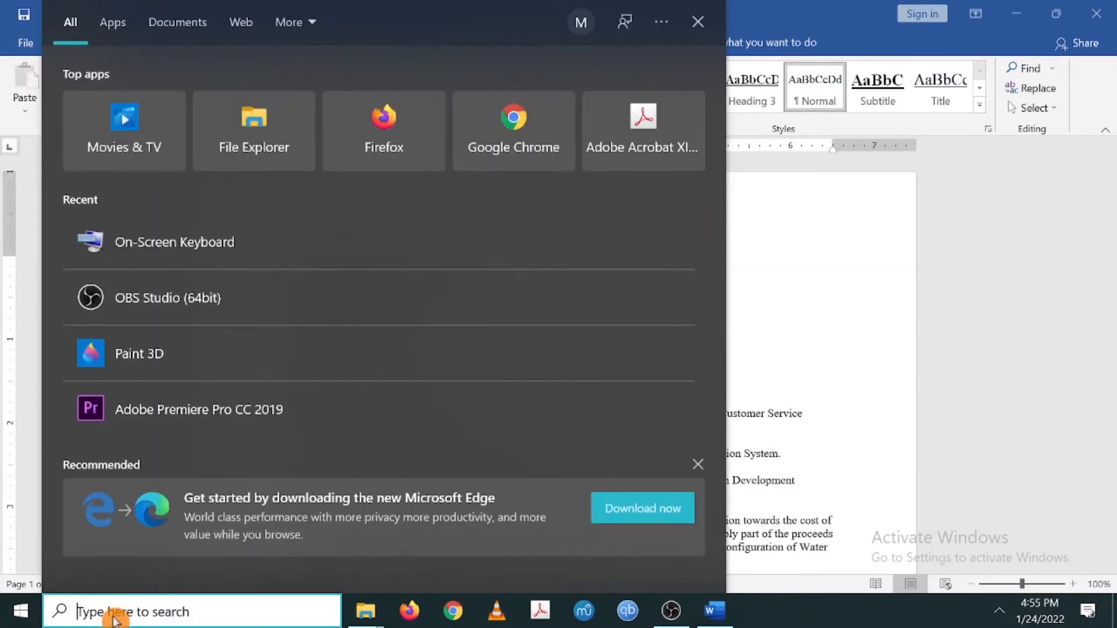
text(on)
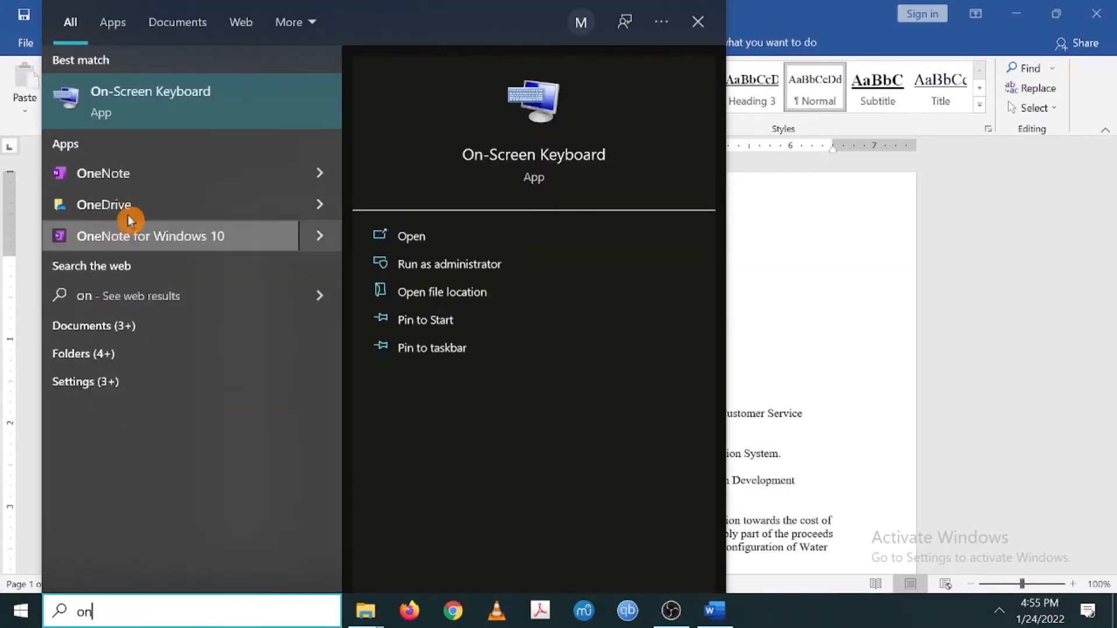
click(180, 119)
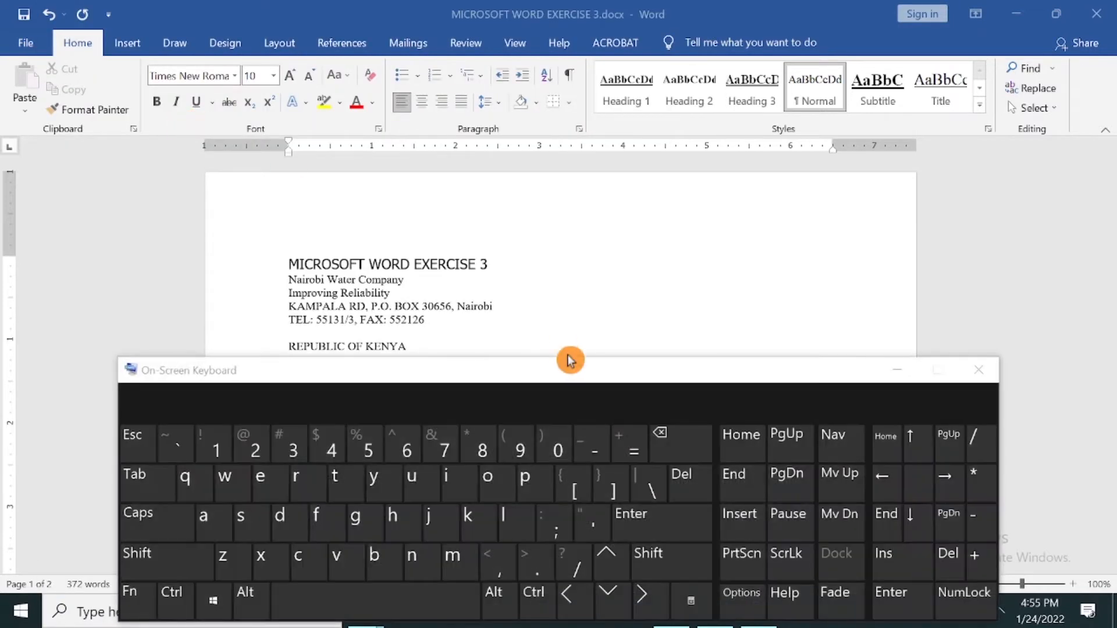
drag(541, 370, 618, 212)
click(255, 442)
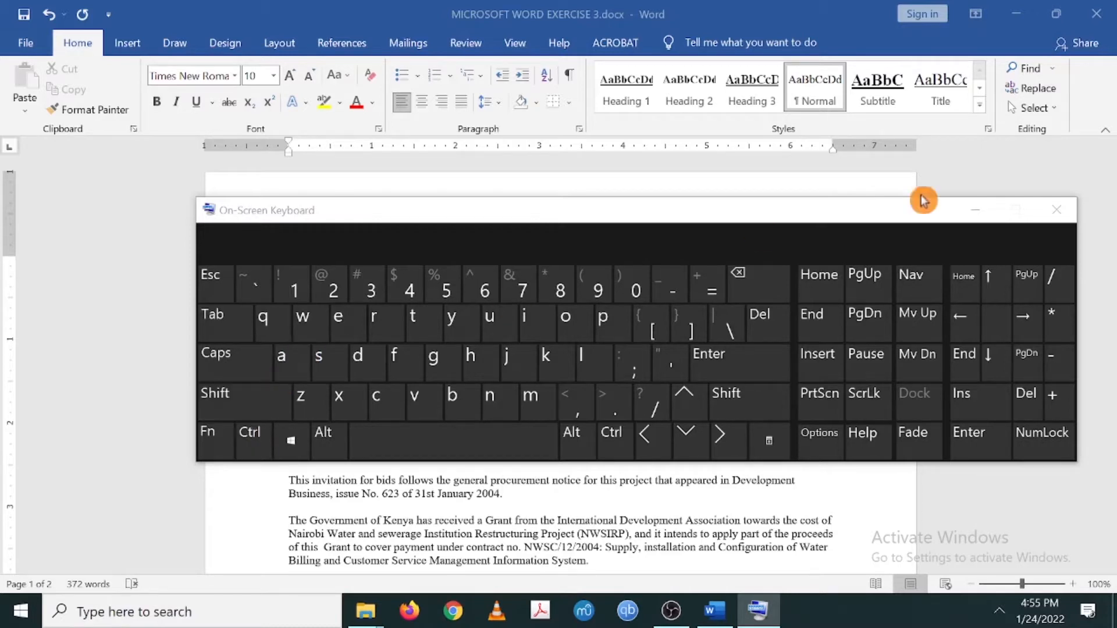
click(1045, 214)
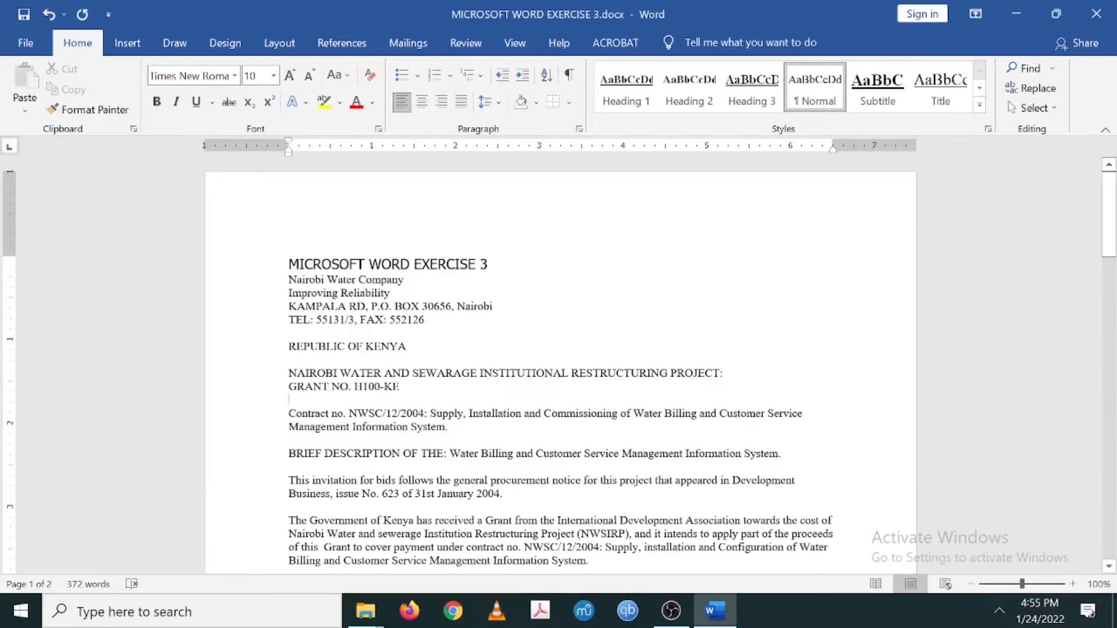
Set the font of the entire document to Times New Roman at size 12.
key(ctrl+a)
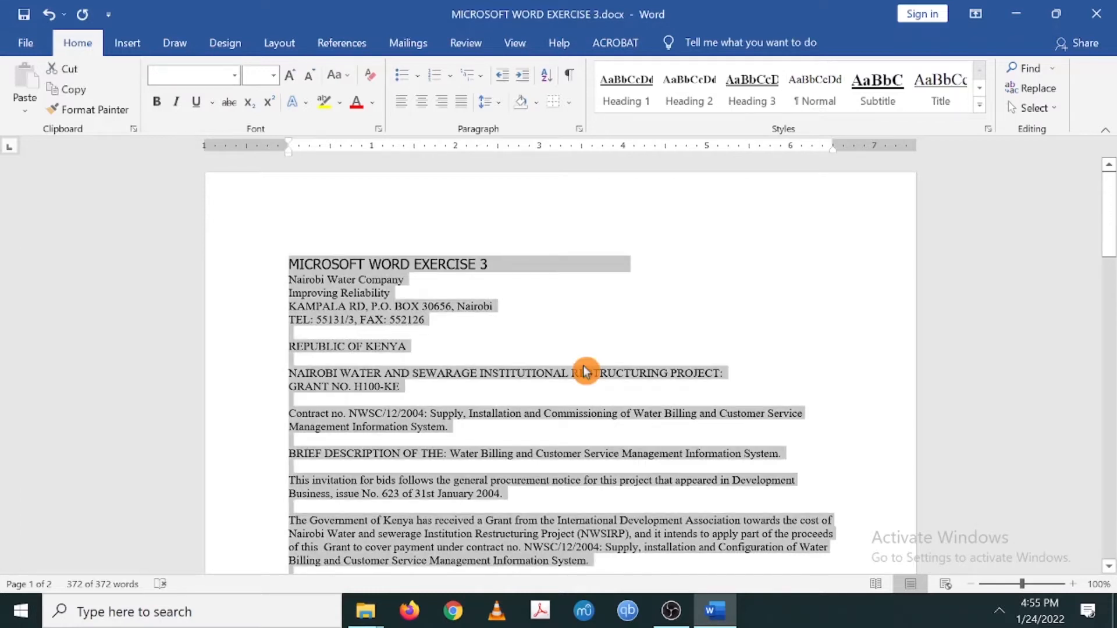
click(235, 79)
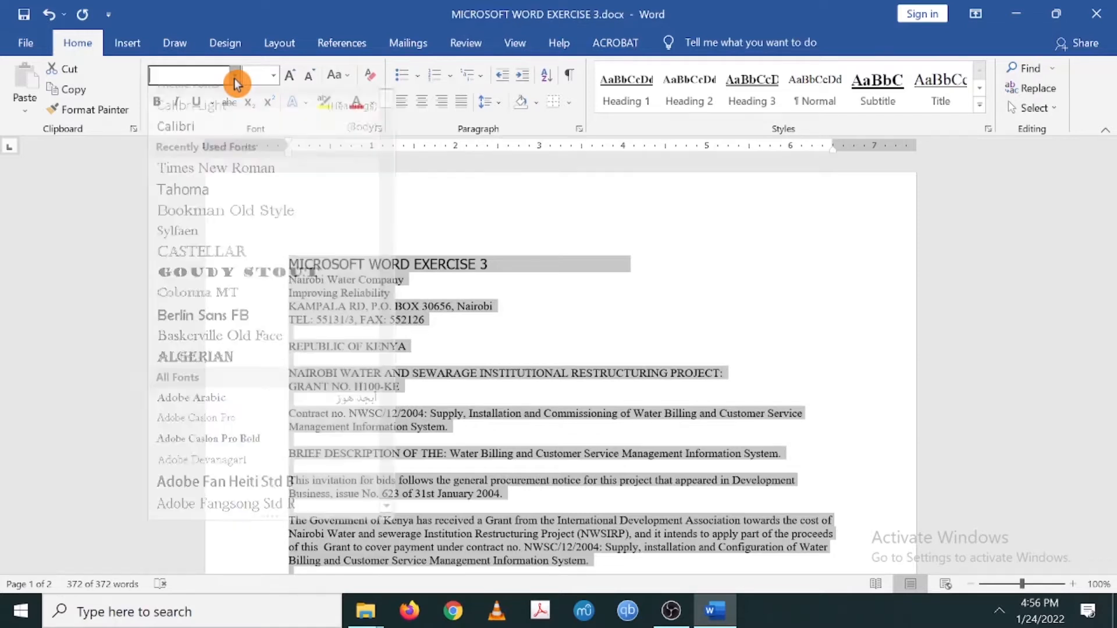
click(274, 79)
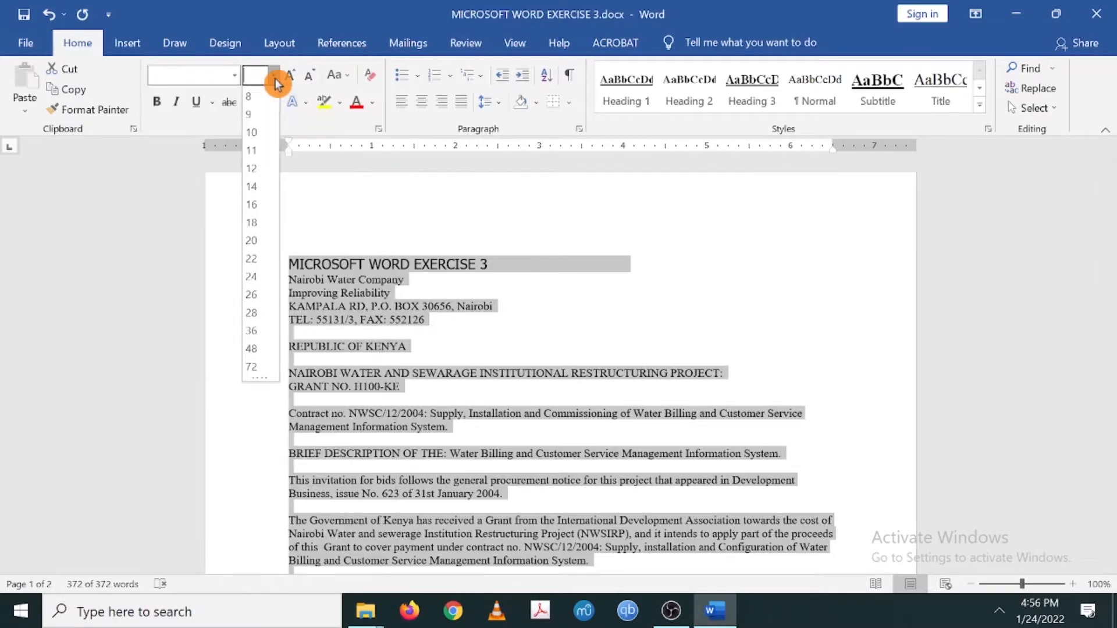
click(256, 169)
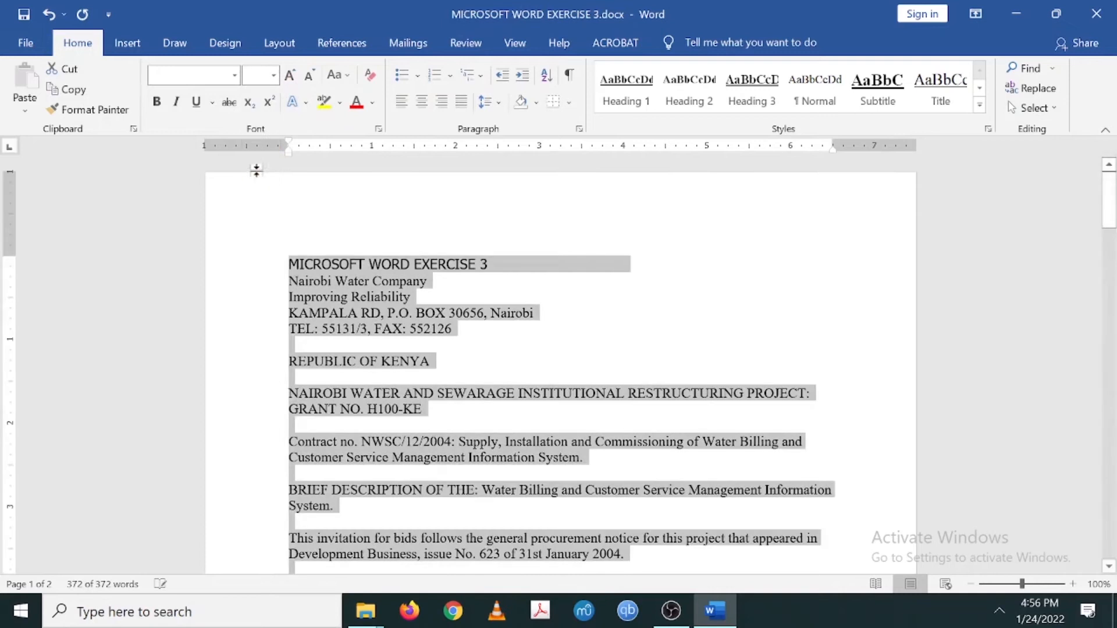
click(236, 76)
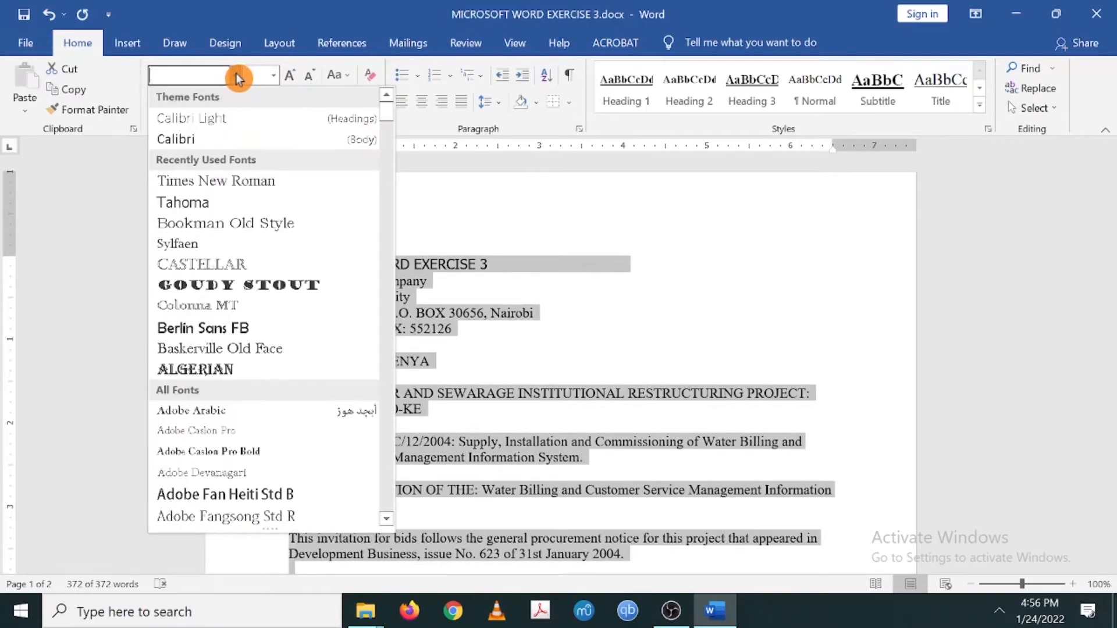
click(205, 187)
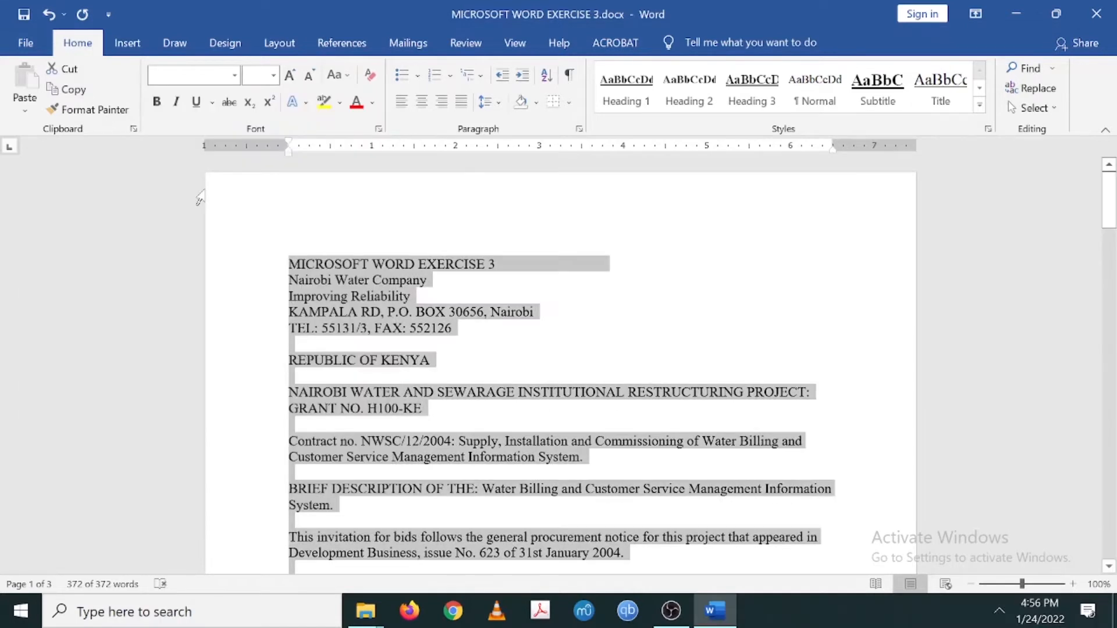
scroll(569, 389, down, 3)
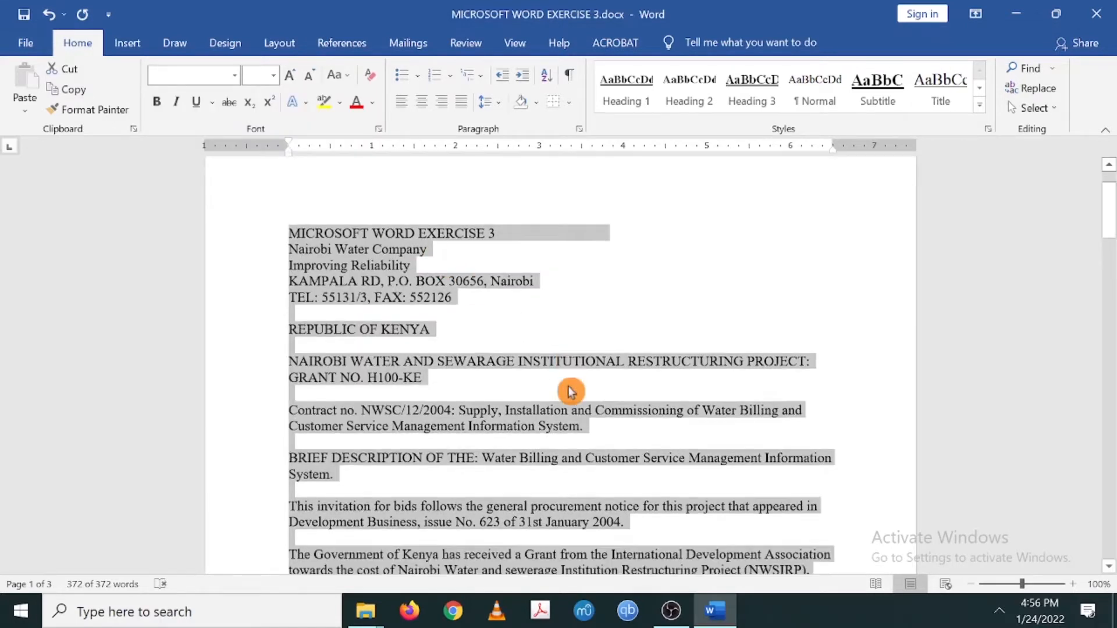
scroll(568, 392, up, 3)
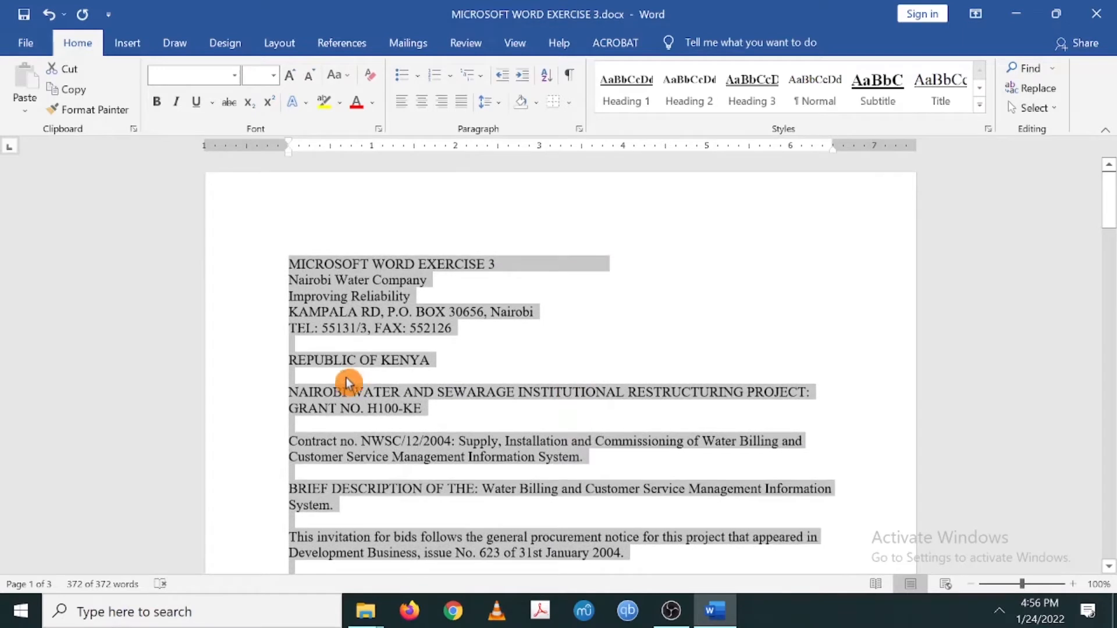
Delete the blank lines between the telephone line and the BRIEF DESCRIPTION paragraph, keeping all heading text intact.
click(322, 344)
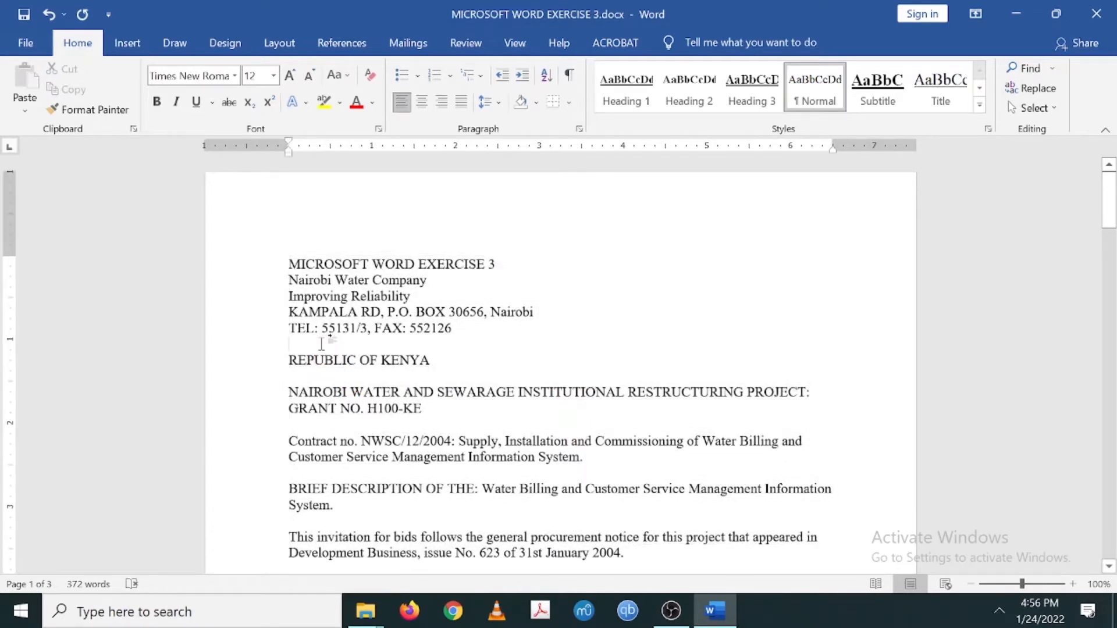
key(BackSpace)
key(Down)
key(Delete)
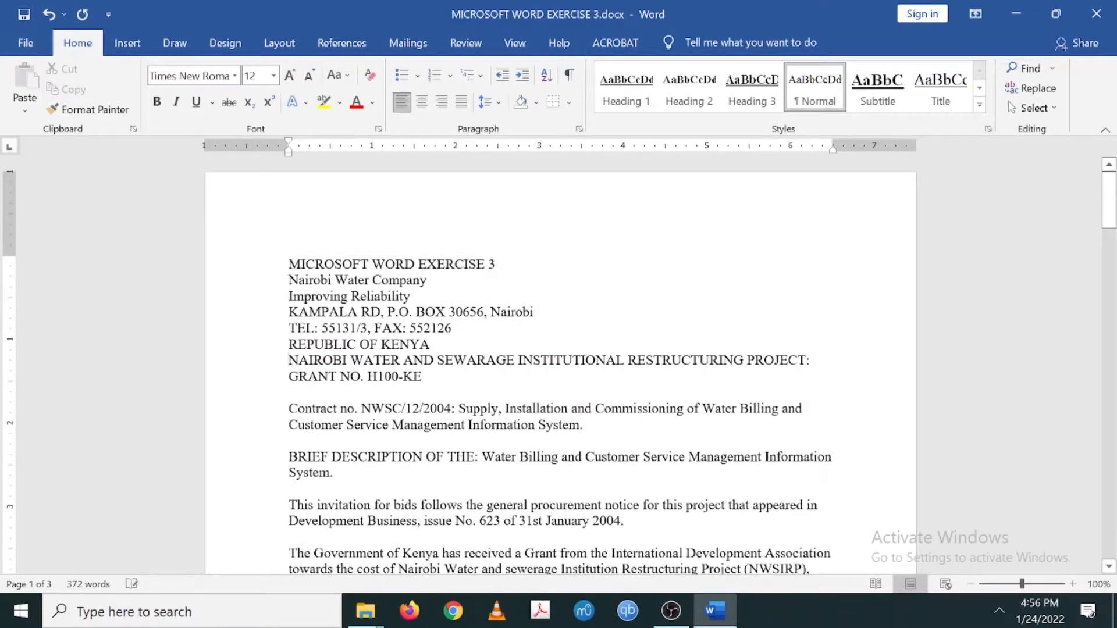
key(Delete)
key(Down)
key(Down)
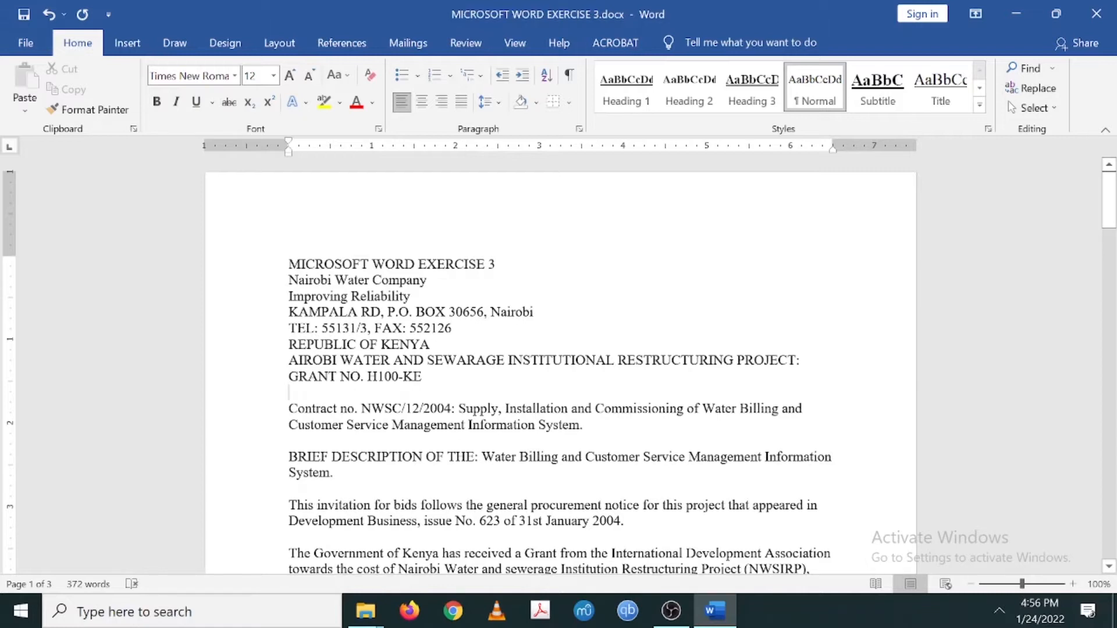
key(ctrl+z)
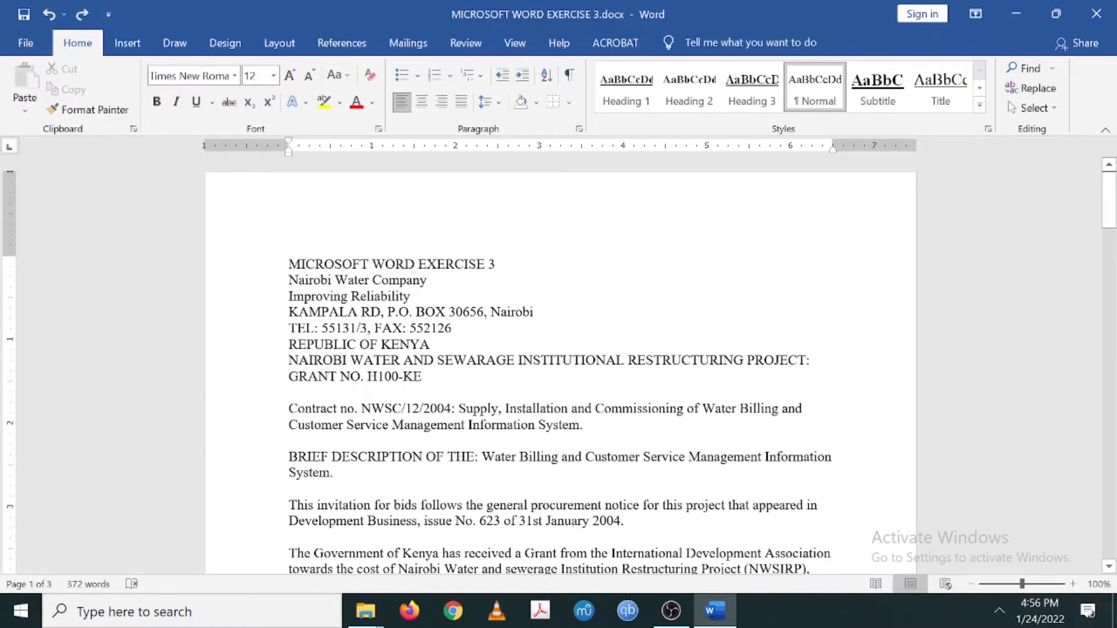
key(Delete)
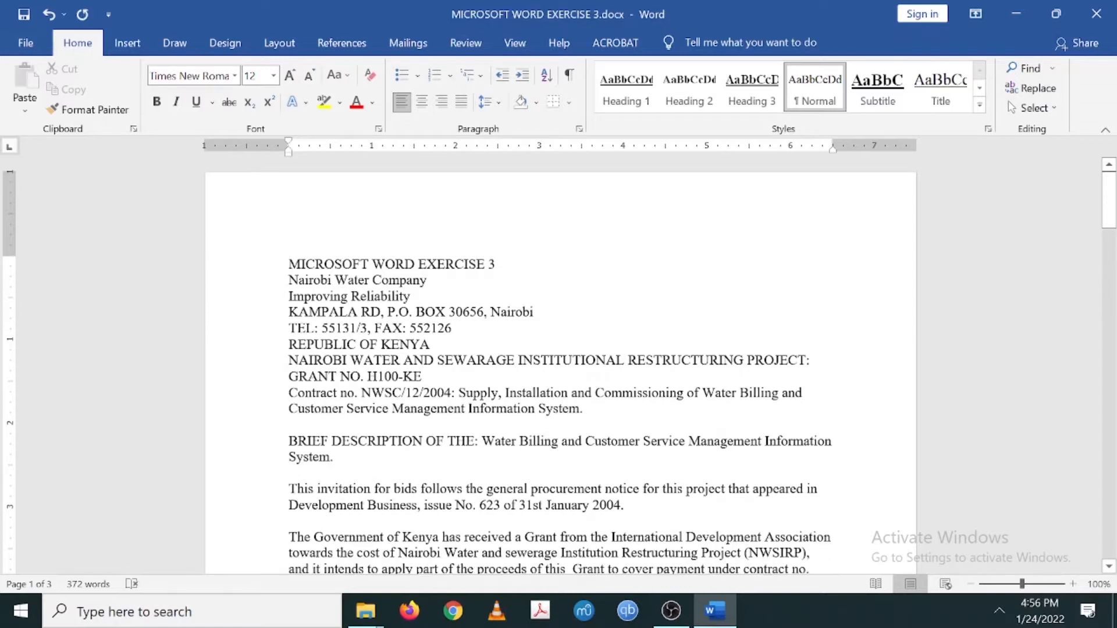
key(Delete)
Delete the blank lines from the BRIEF DESCRIPTION paragraph down to the line about quoting for lot 1 and/or lot 2.
scroll(558, 372, down, 2)
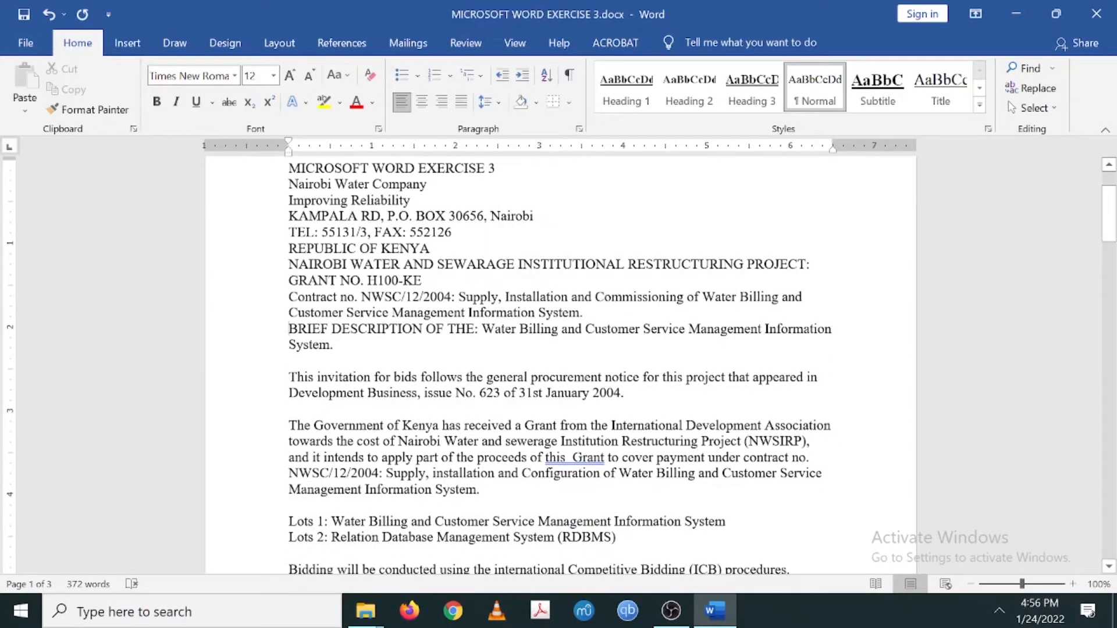
key(Delete)
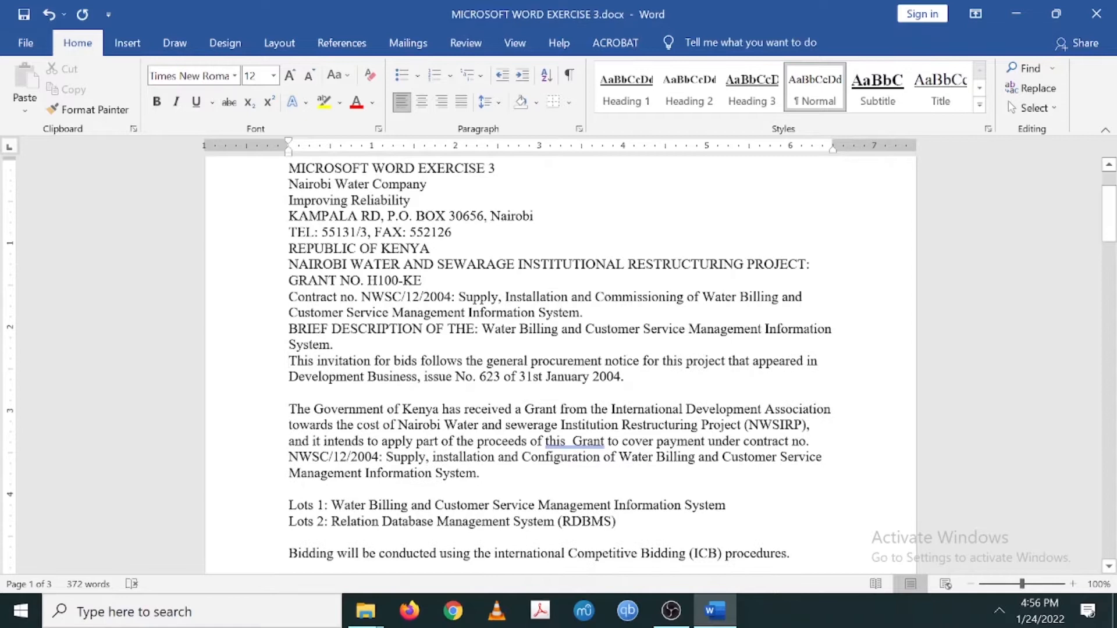
key(Delete)
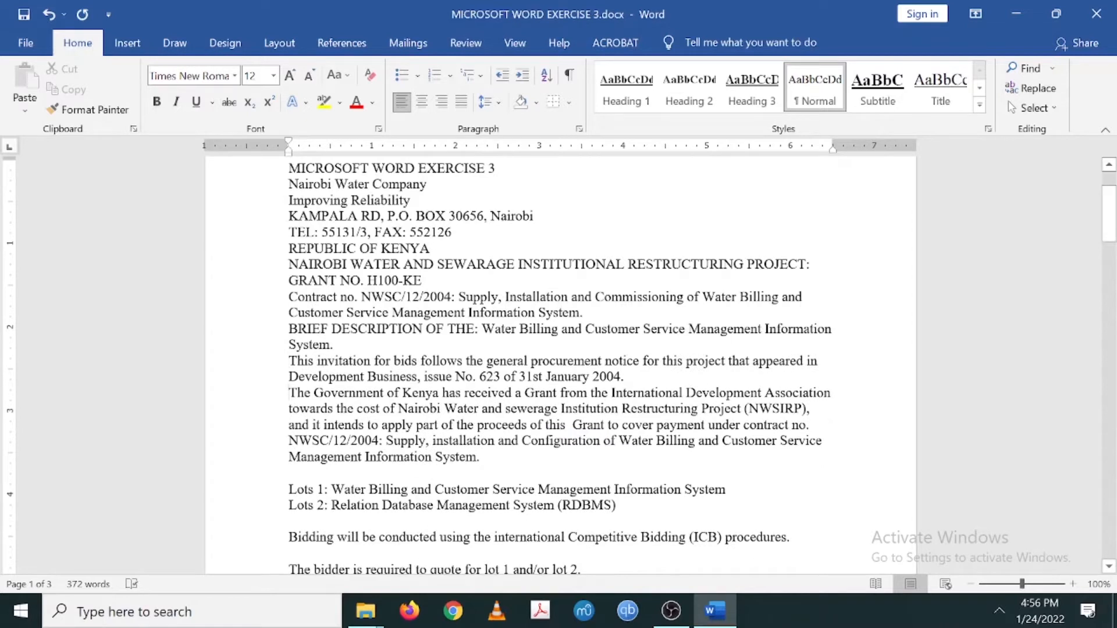
key(Delete)
scroll(558, 372, down, 2)
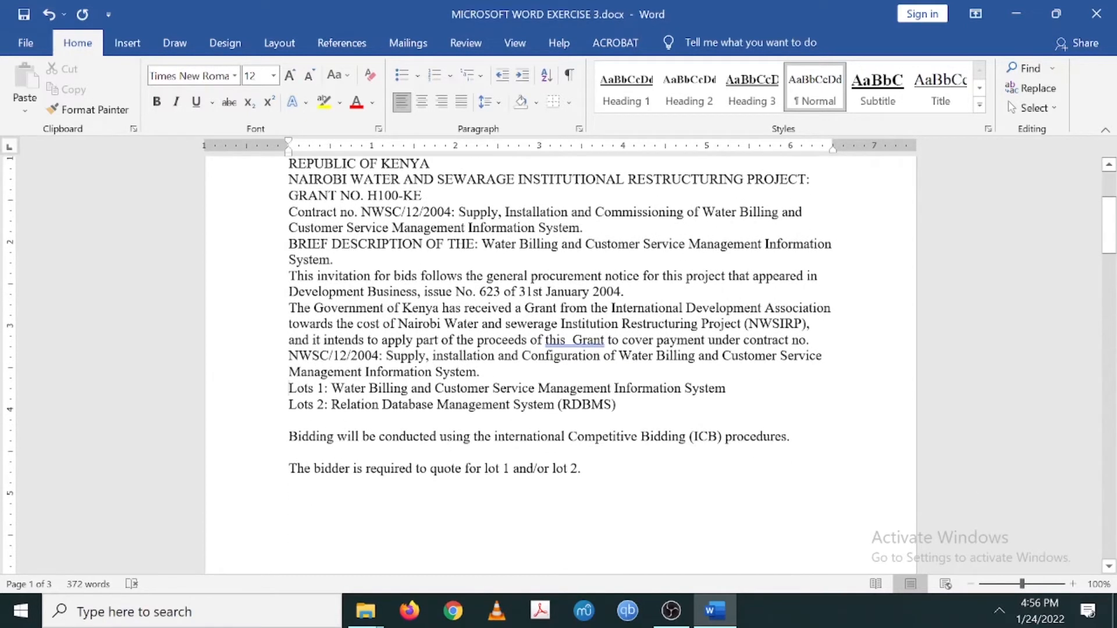
key(Delete)
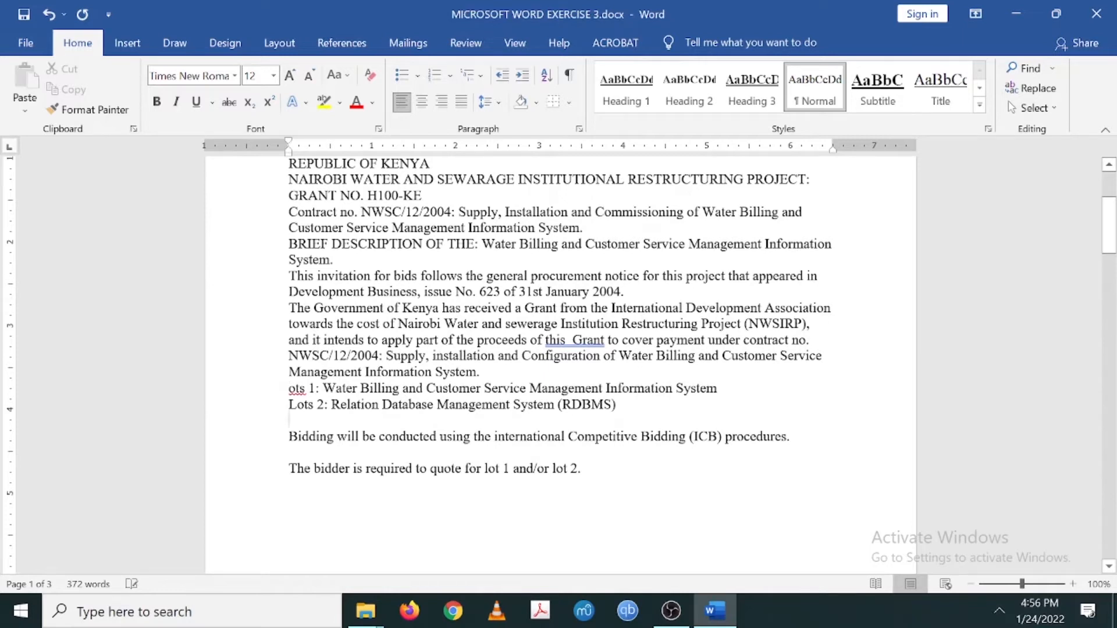
key(ctrl+z)
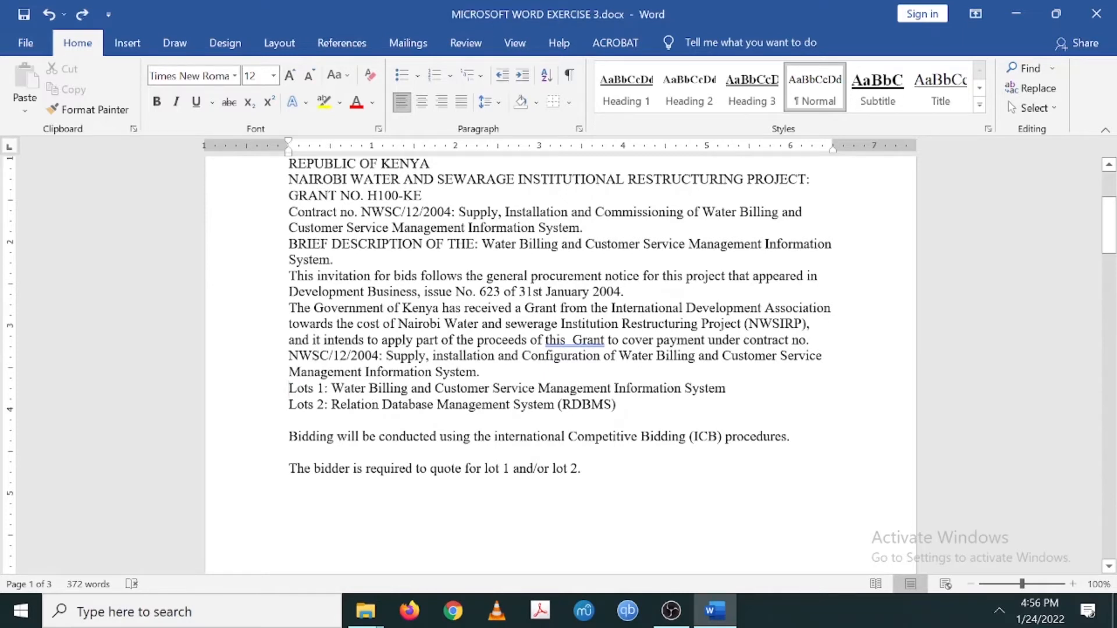
key(Delete)
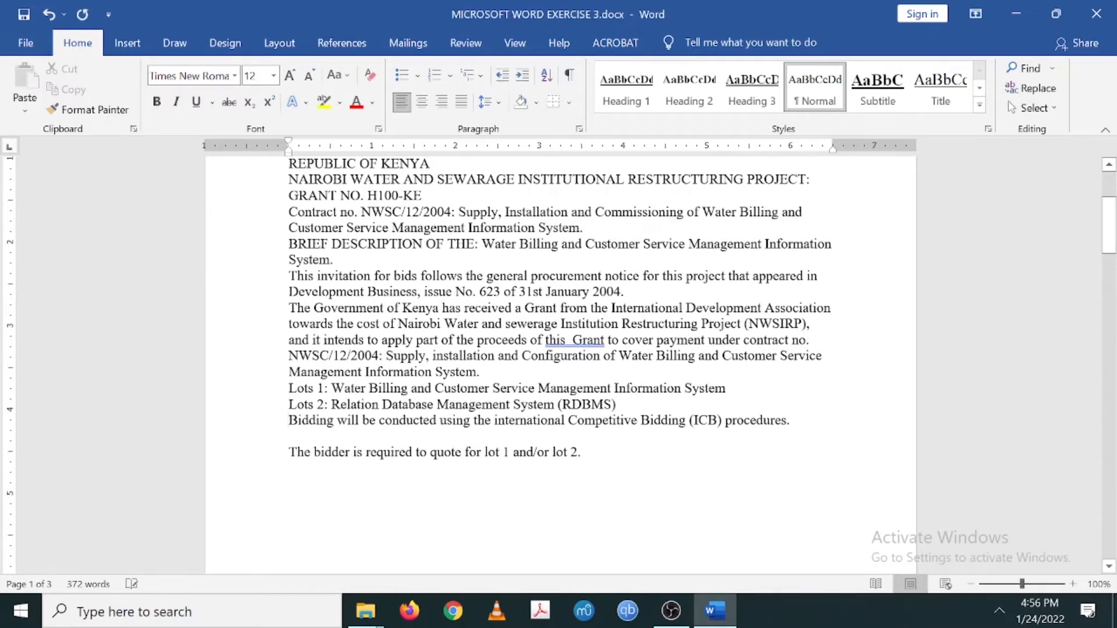
key(Delete)
scroll(558, 361, up, 4)
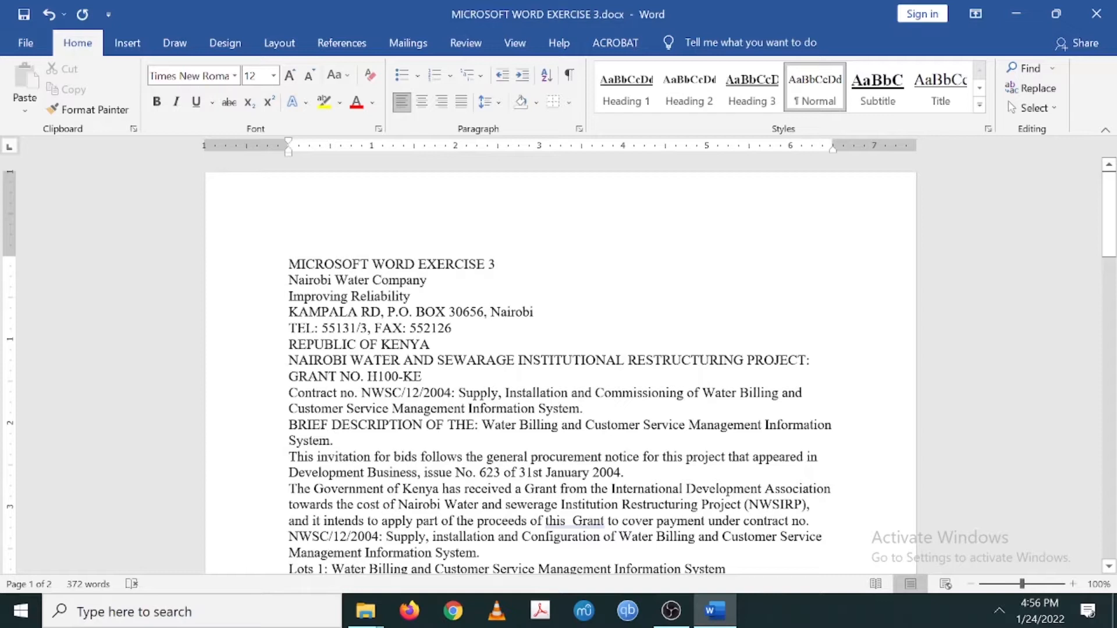
click(448, 312)
scroll(558, 361, down, 5)
scroll(559, 361, down, 5)
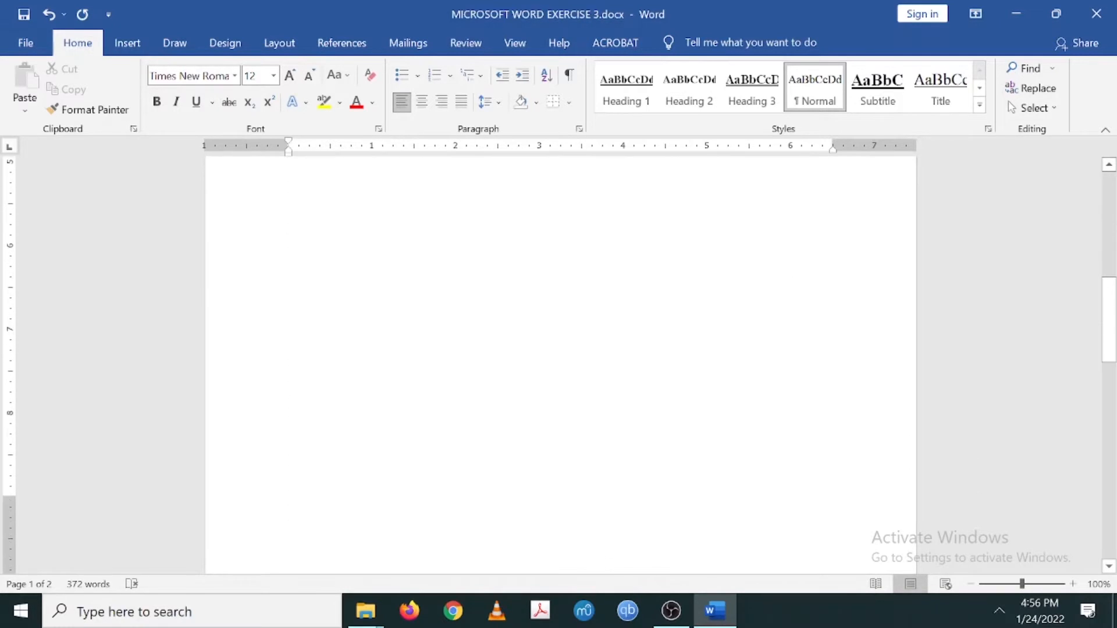
scroll(558, 361, up, 10)
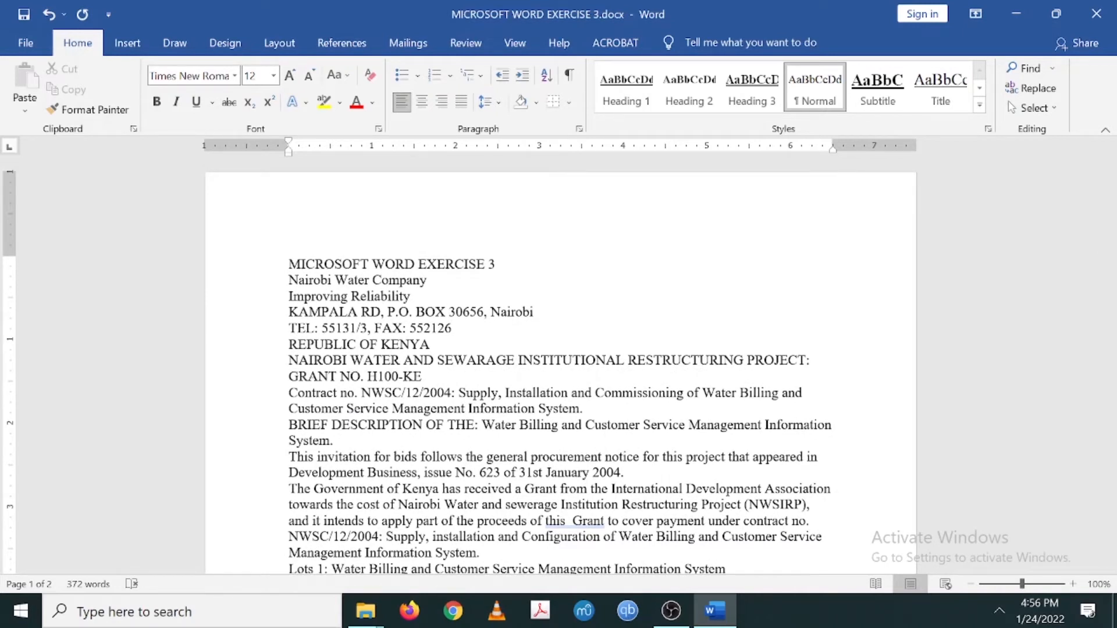
scroll(558, 372, down, 15)
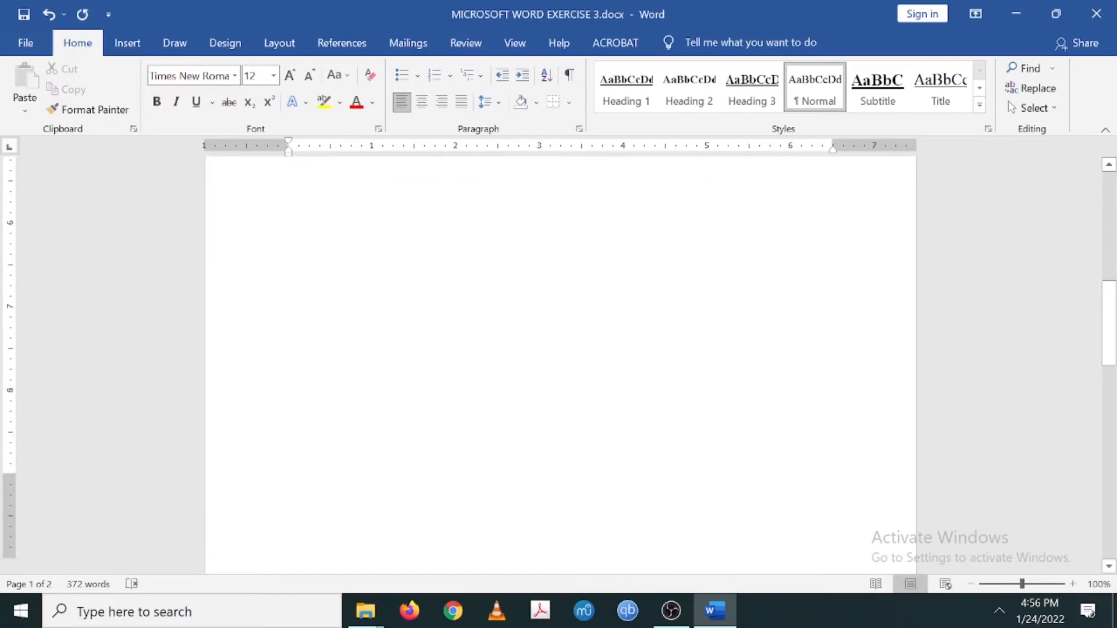
scroll(558, 372, up, 15)
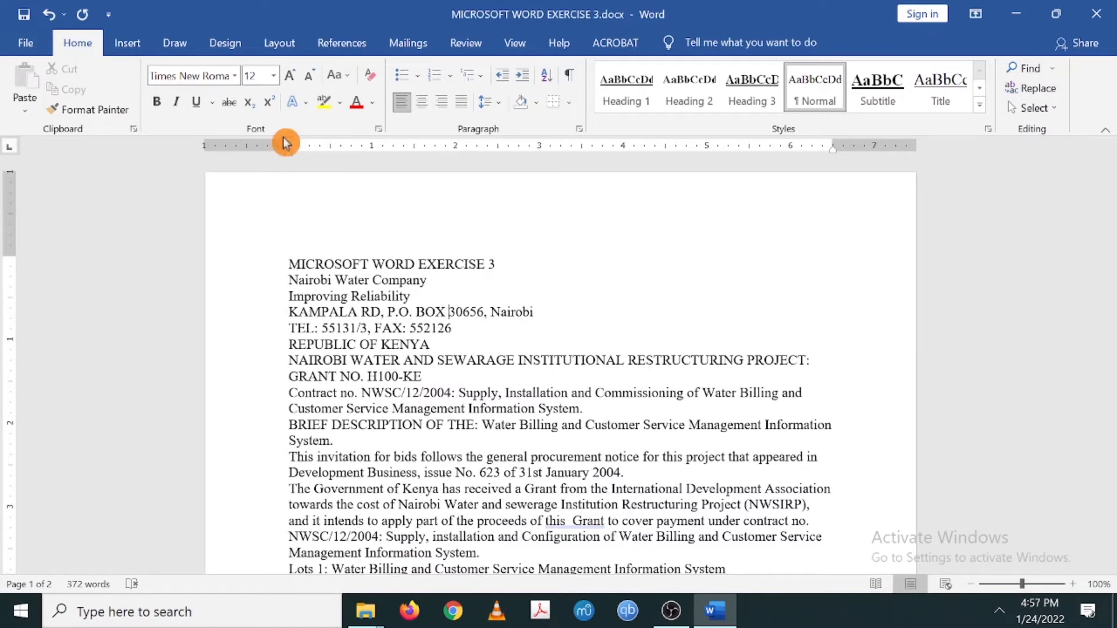
Set the paper size of the plain-text section to A4 210 x 297 mm.
click(272, 47)
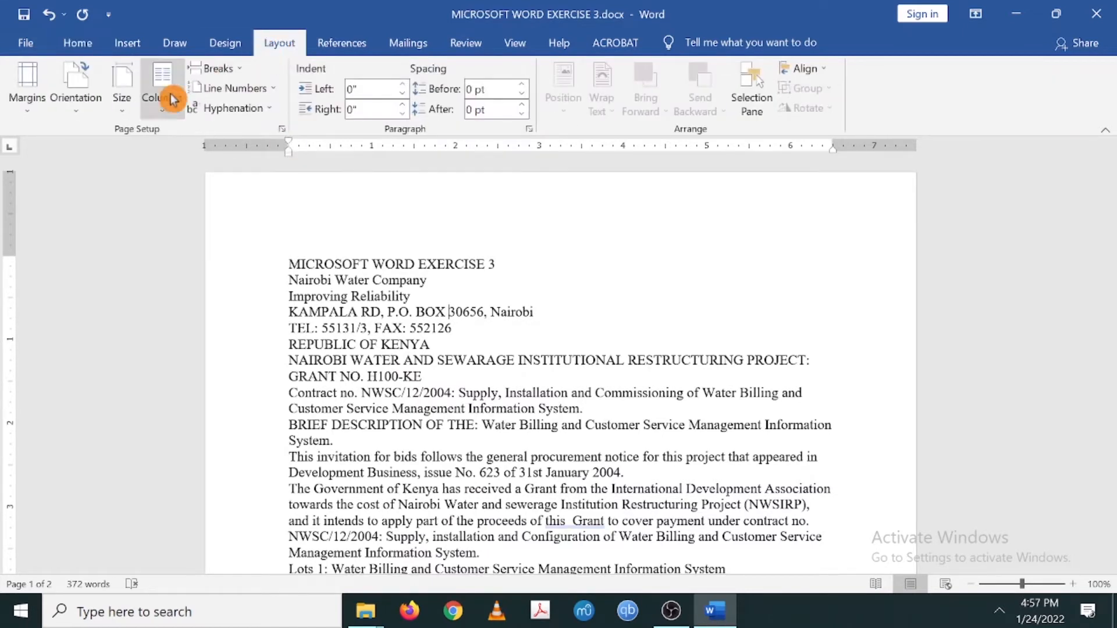
click(133, 113)
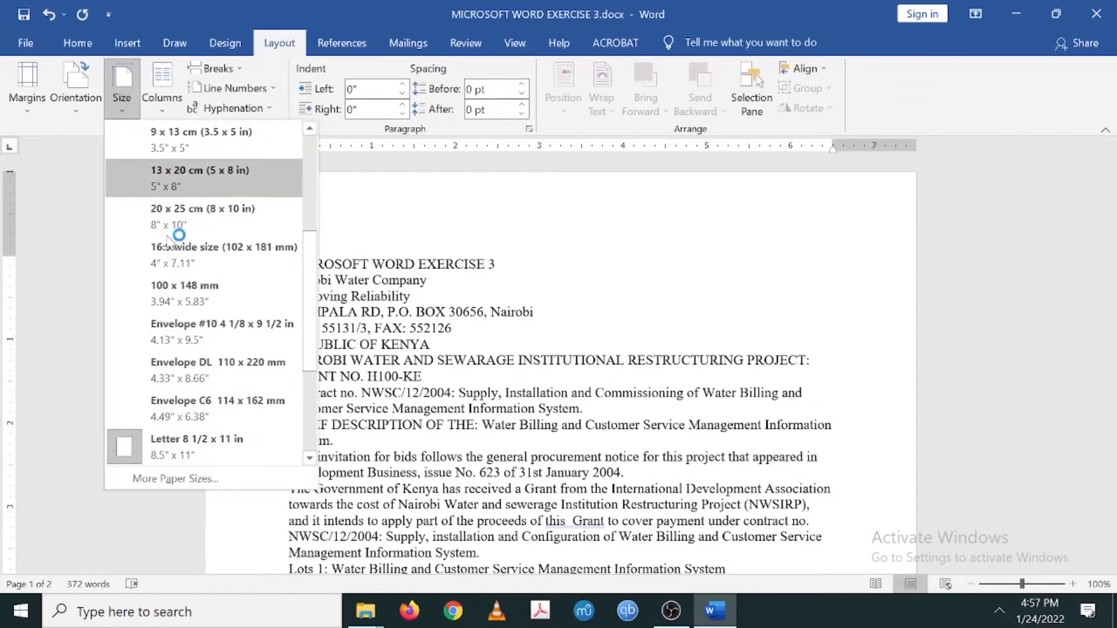
scroll(186, 288, up, 3)
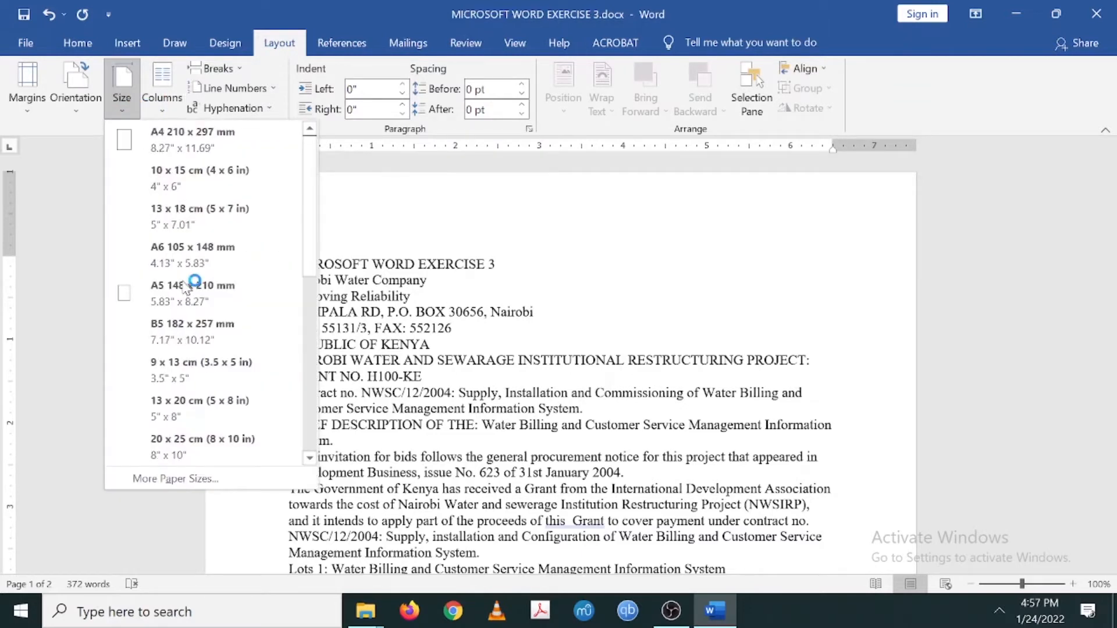
click(182, 131)
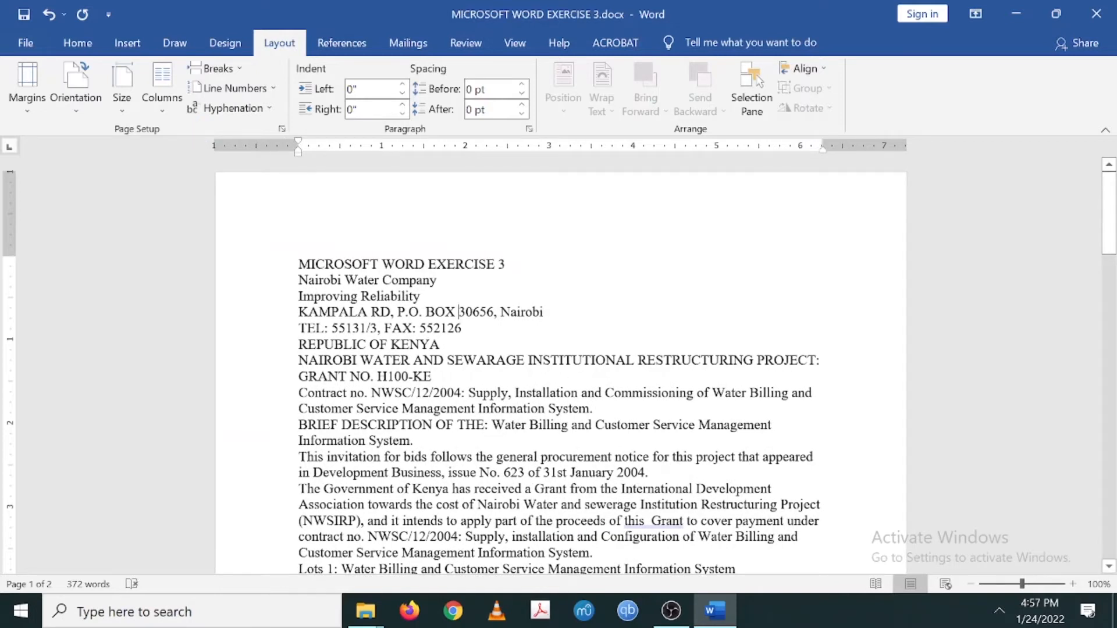
scroll(558, 361, down, 15)
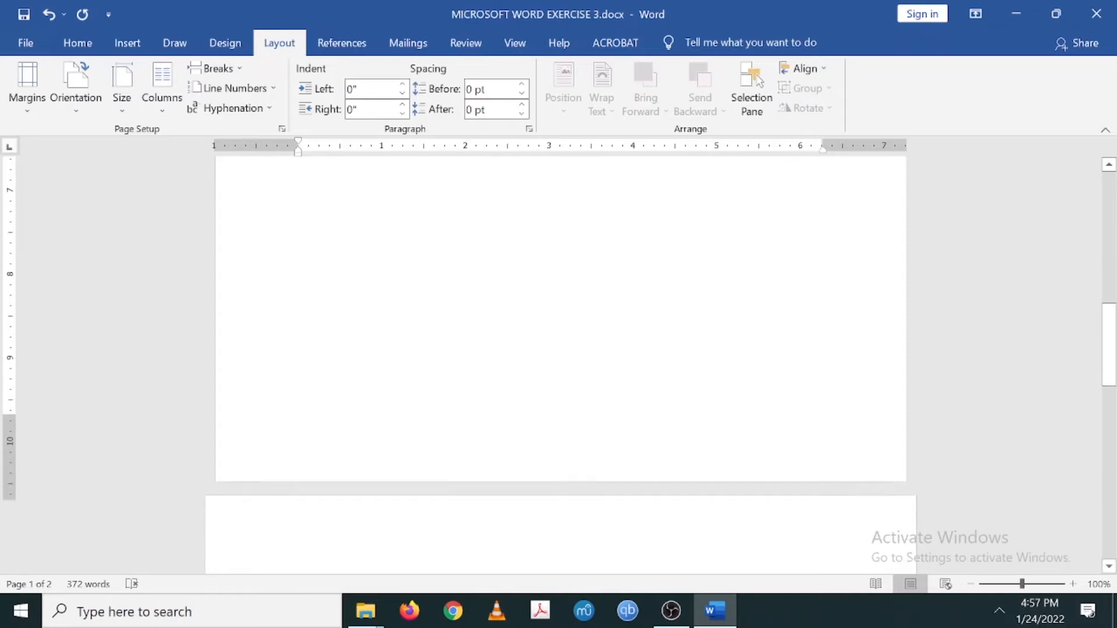
scroll(558, 361, up, 15)
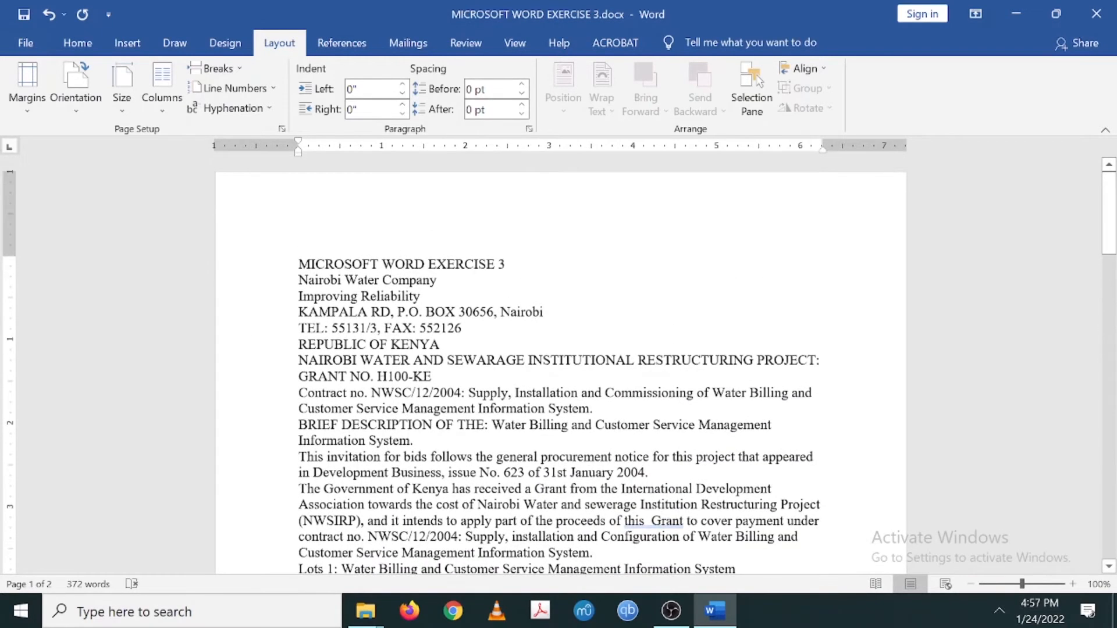
Set the plain-text section's page margins to 0.5" top, 0.75" left, 1" bottom and 1" right.
click(27, 93)
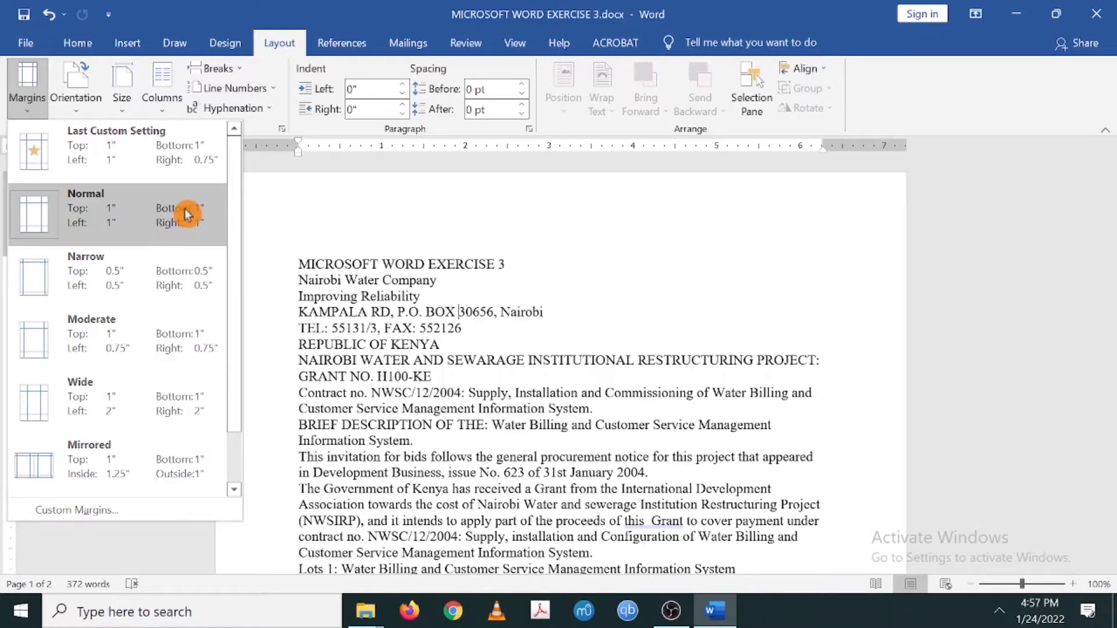
click(97, 231)
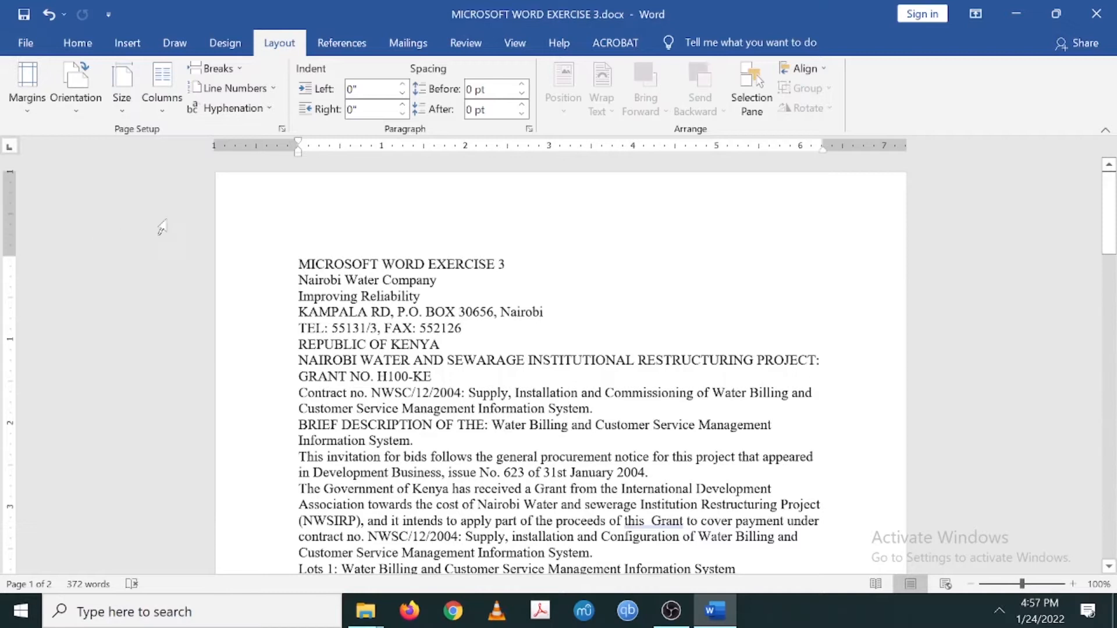
click(29, 108)
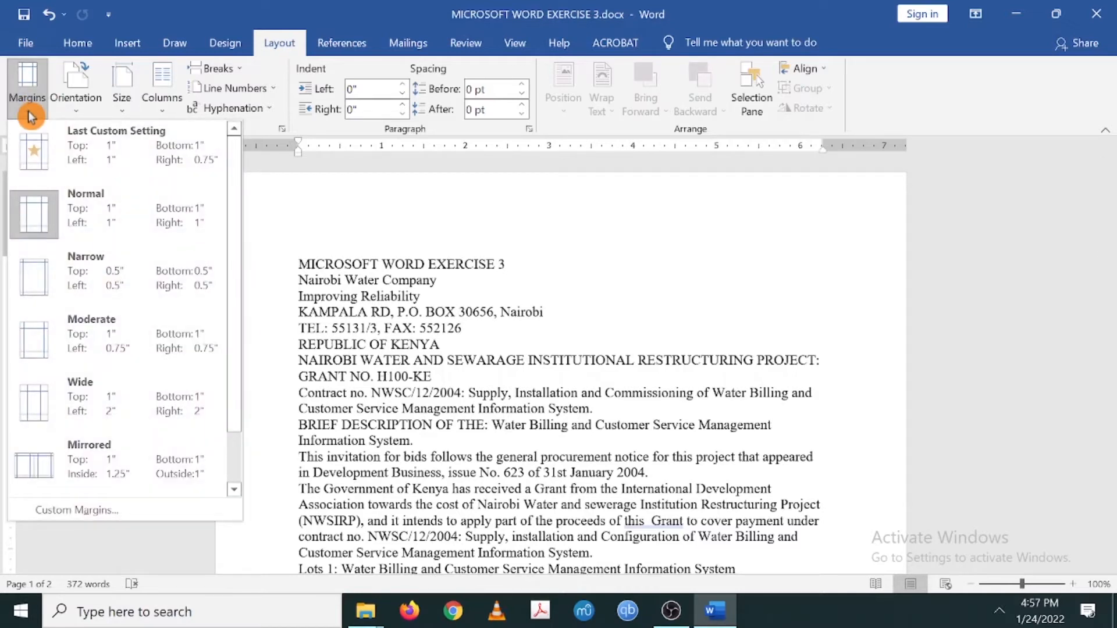
click(99, 512)
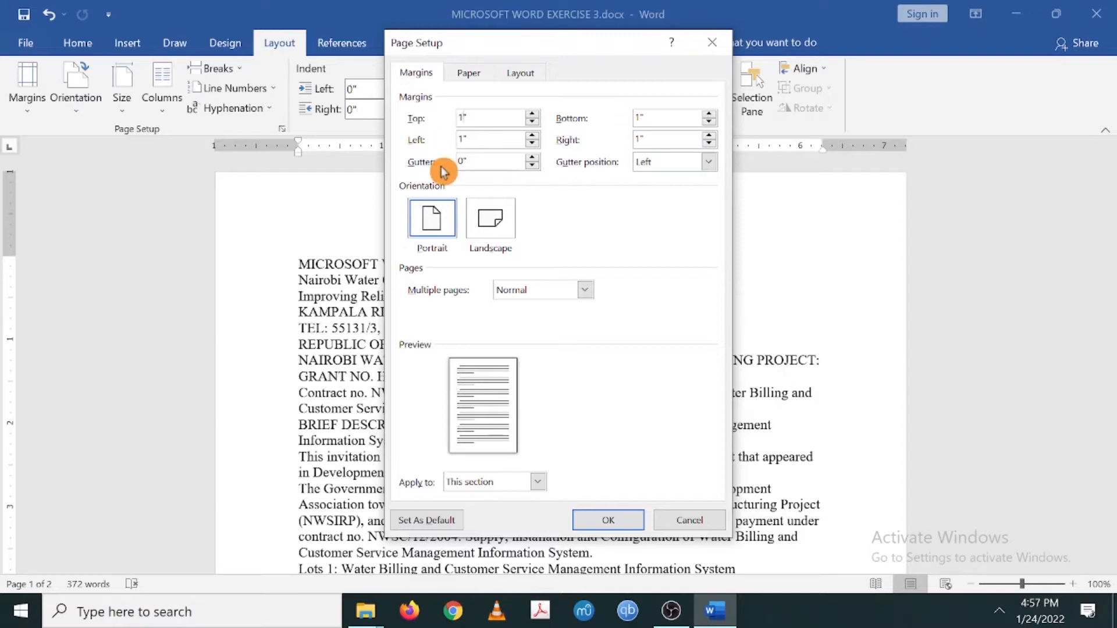
key(BackSpace)
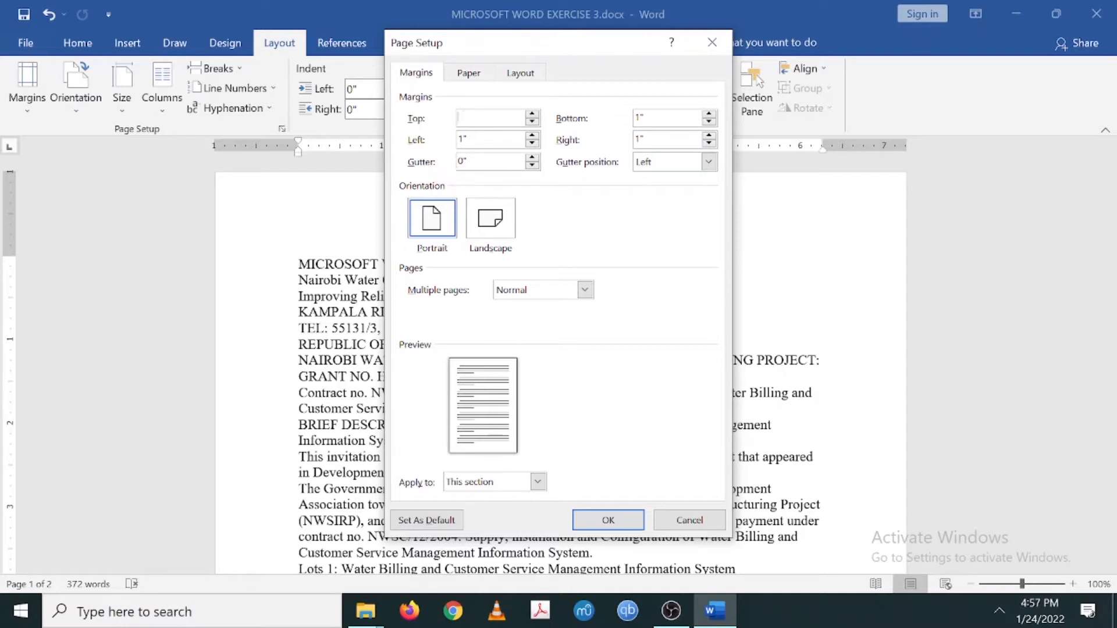
text(0.5)
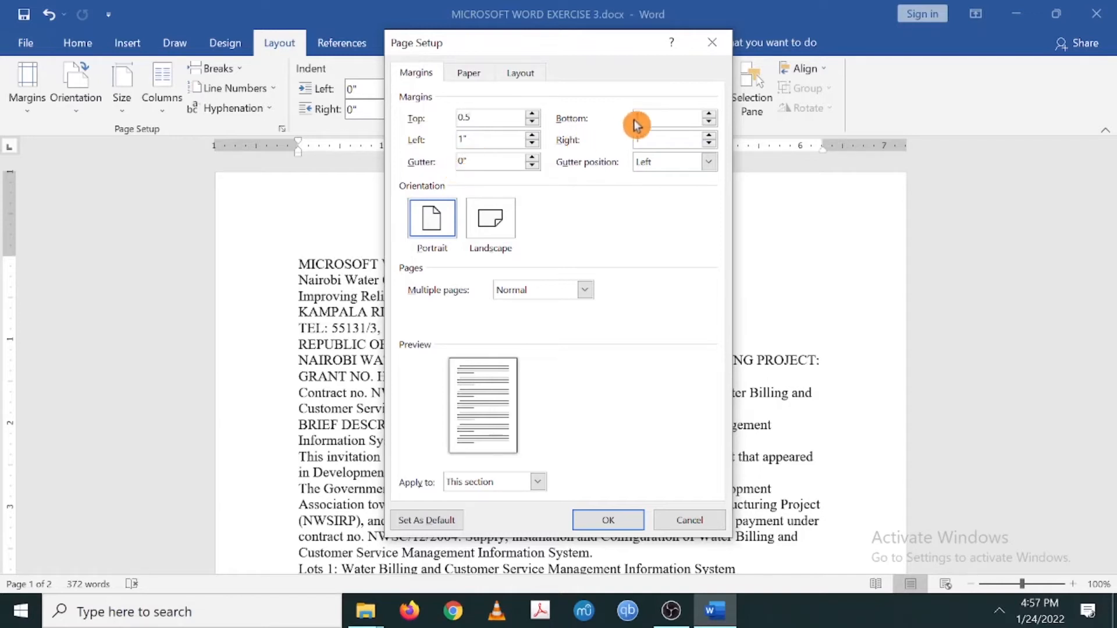
click(640, 118)
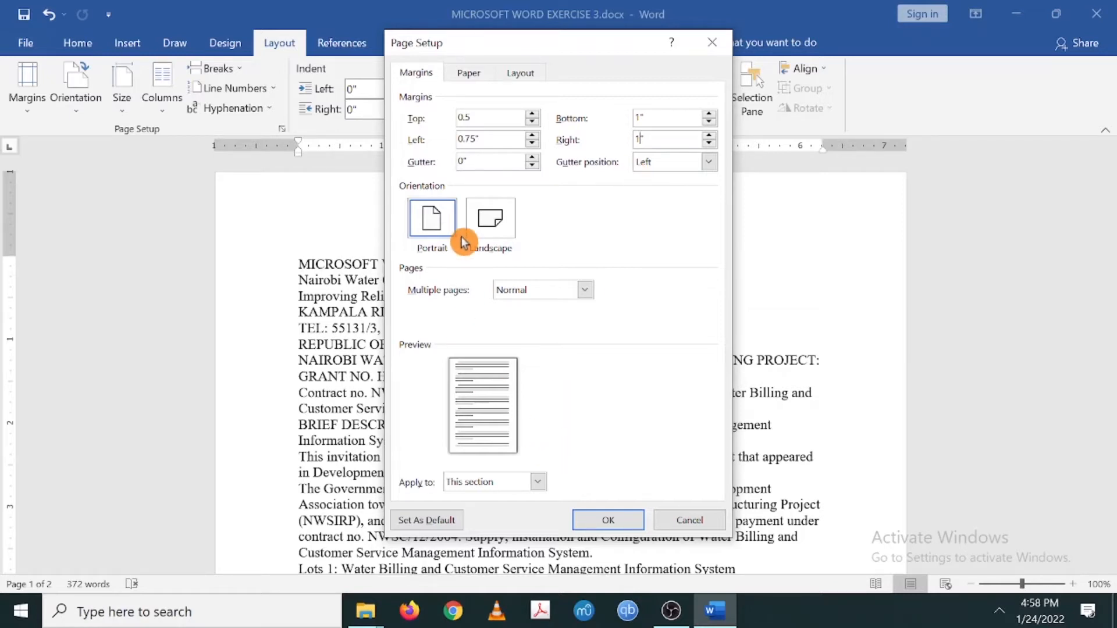
click(607, 520)
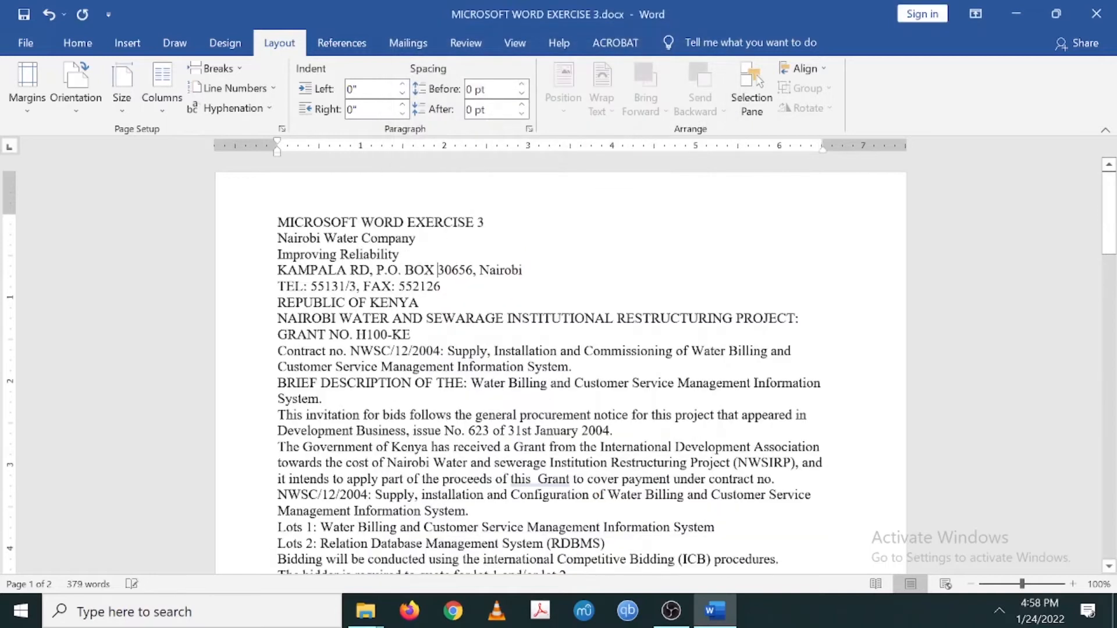
Center the MICROSOFT WORD EXERCISE 3 heading on the first page.
scroll(559, 372, down, 4)
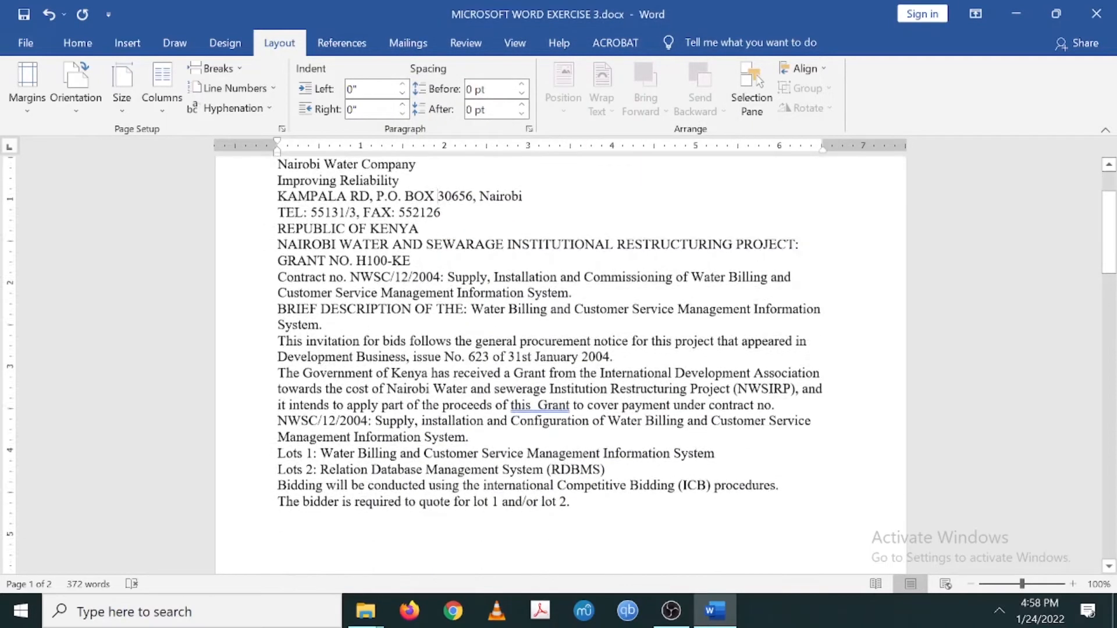
scroll(559, 372, up, 4)
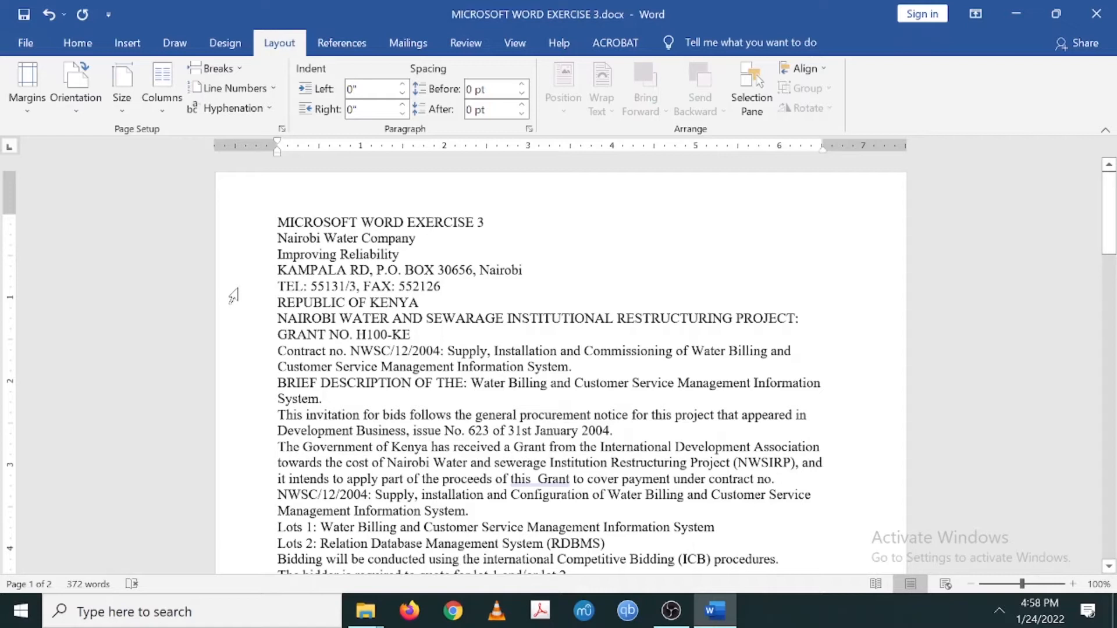
scroll(559, 365, down, 10)
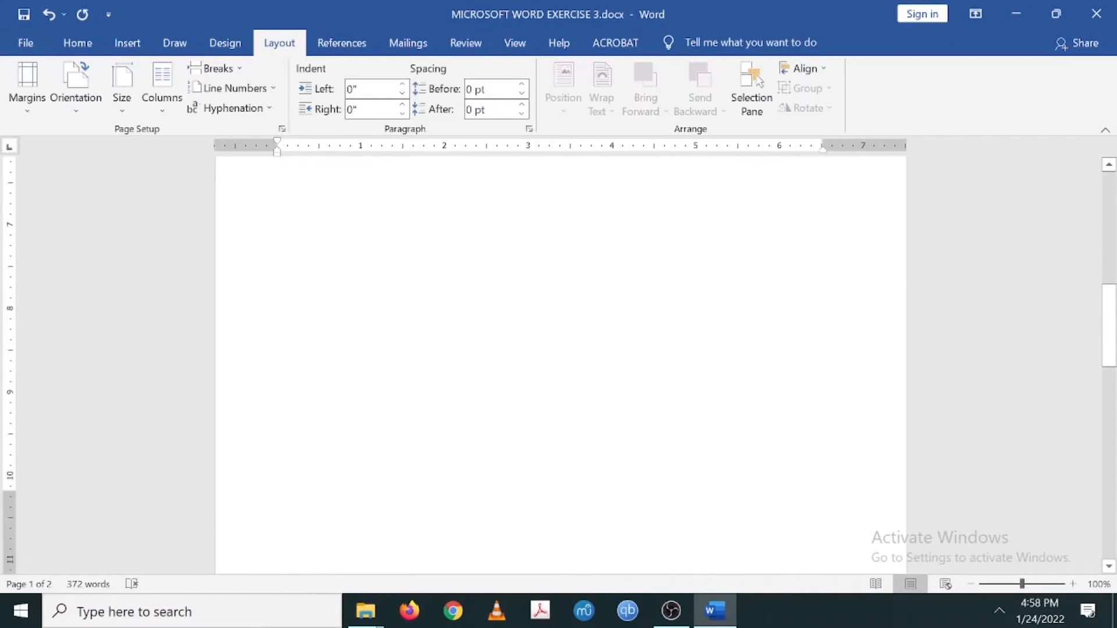
scroll(559, 365, up, 10)
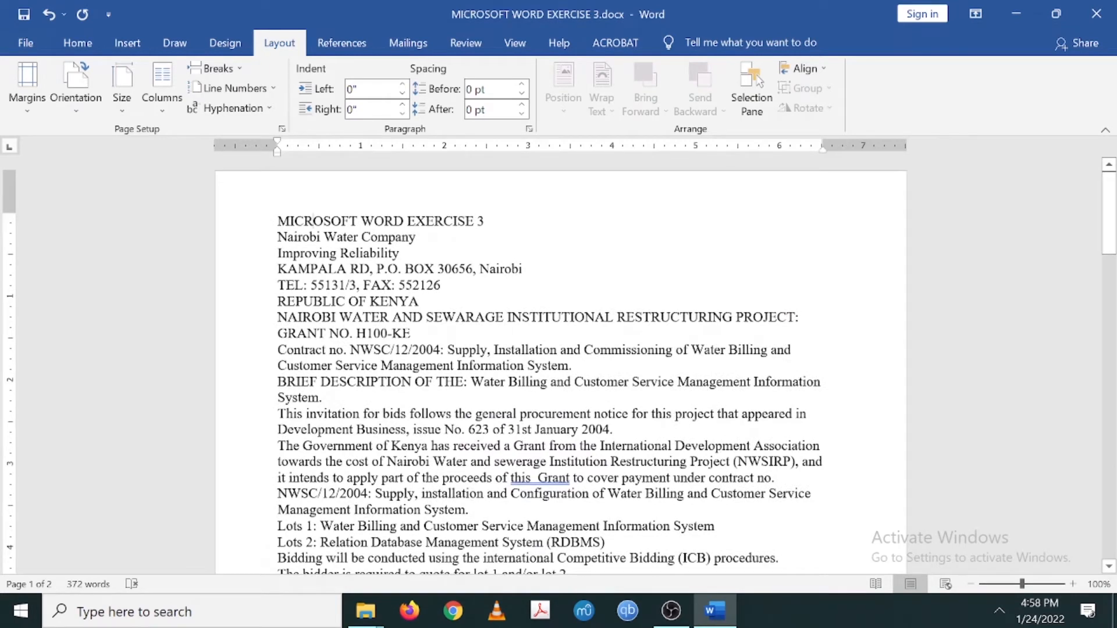
drag(277, 221, 490, 225)
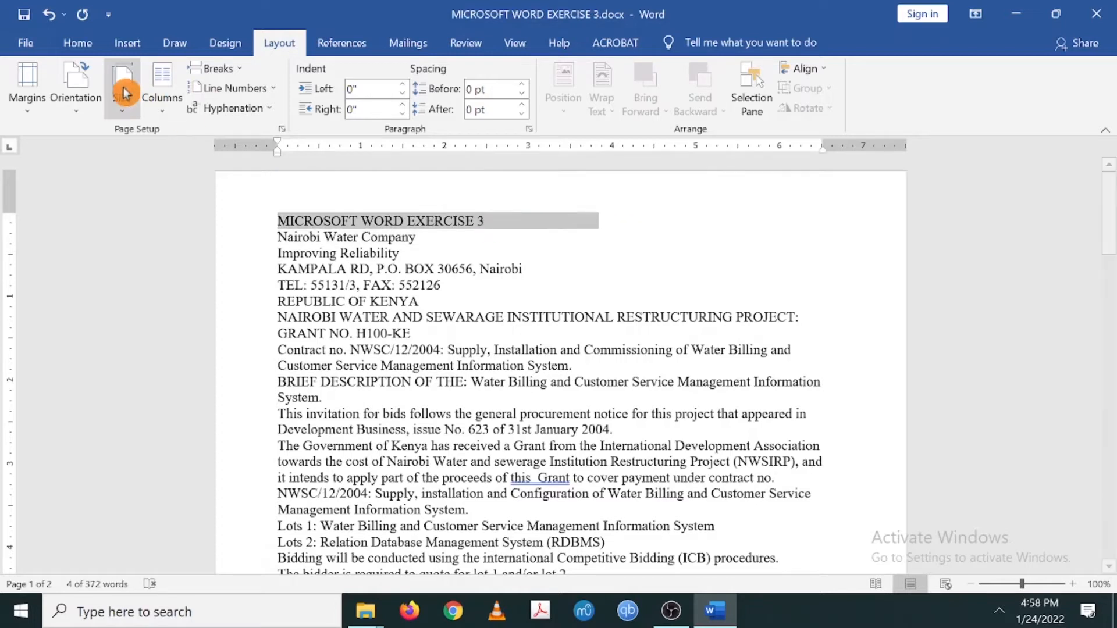
click(78, 42)
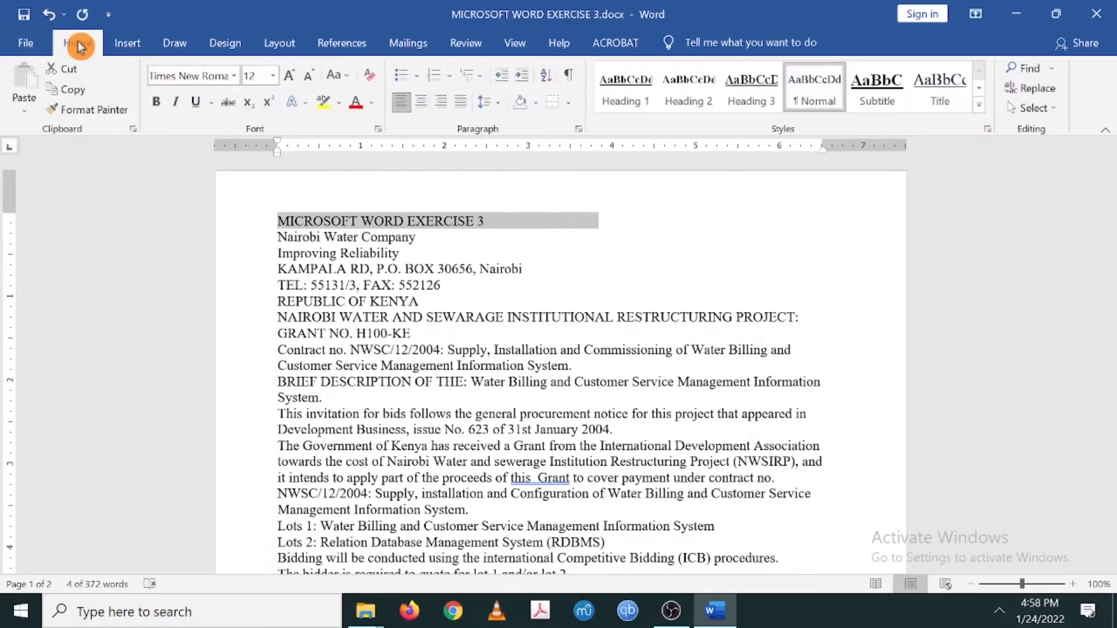
click(421, 107)
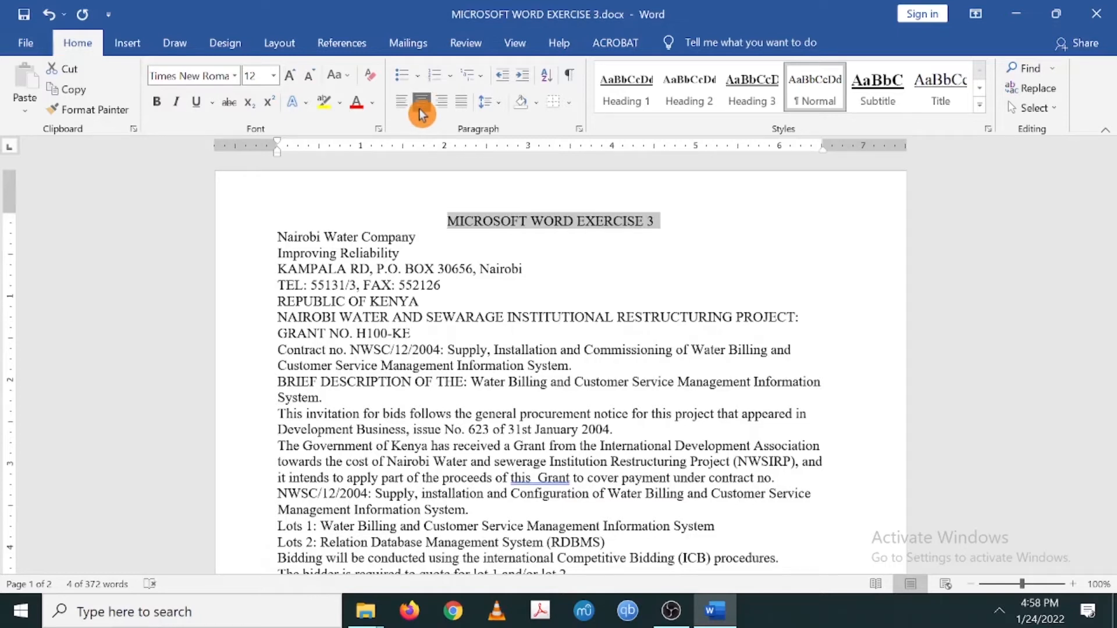
Apply a solid black shading fill to the MICROSOFT WORD EXERCISE 3 heading paragraph.
click(220, 44)
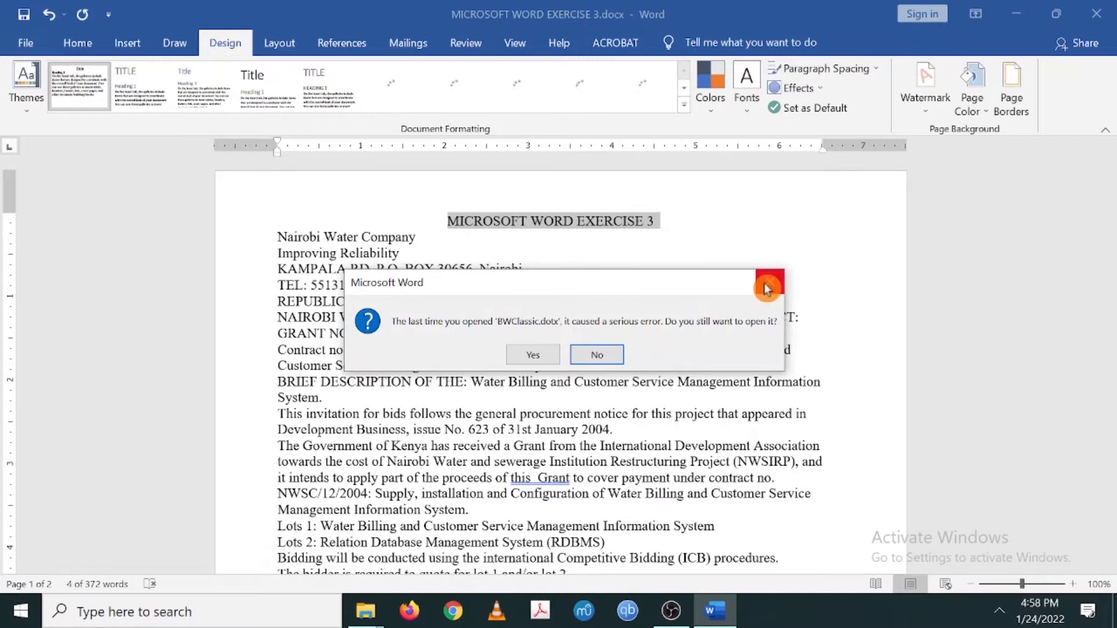
click(766, 288)
click(1011, 106)
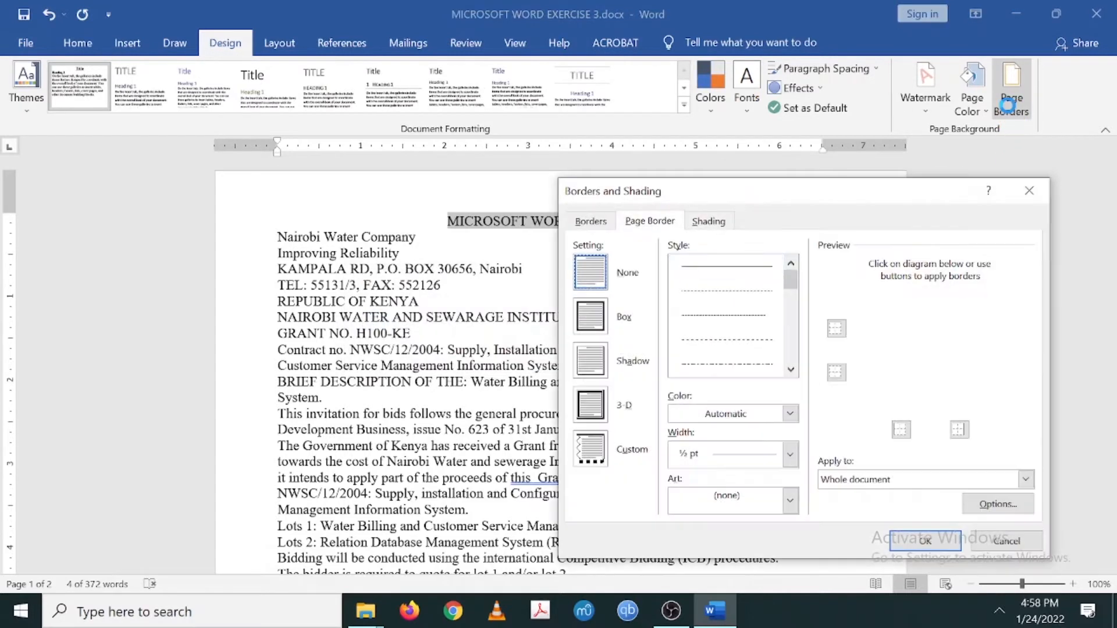
click(706, 222)
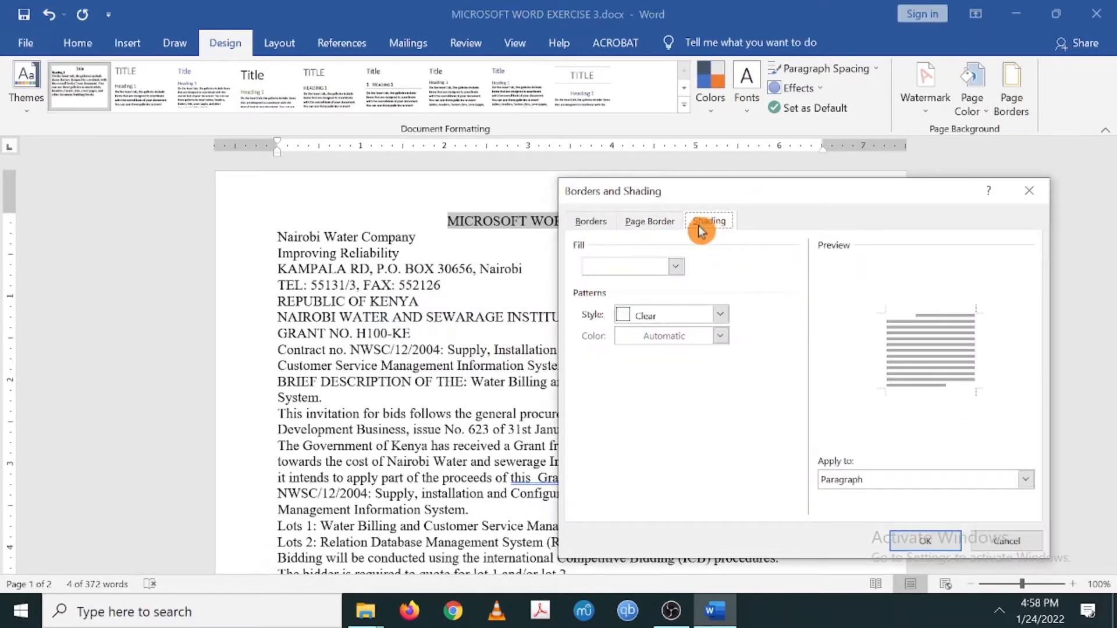
click(675, 266)
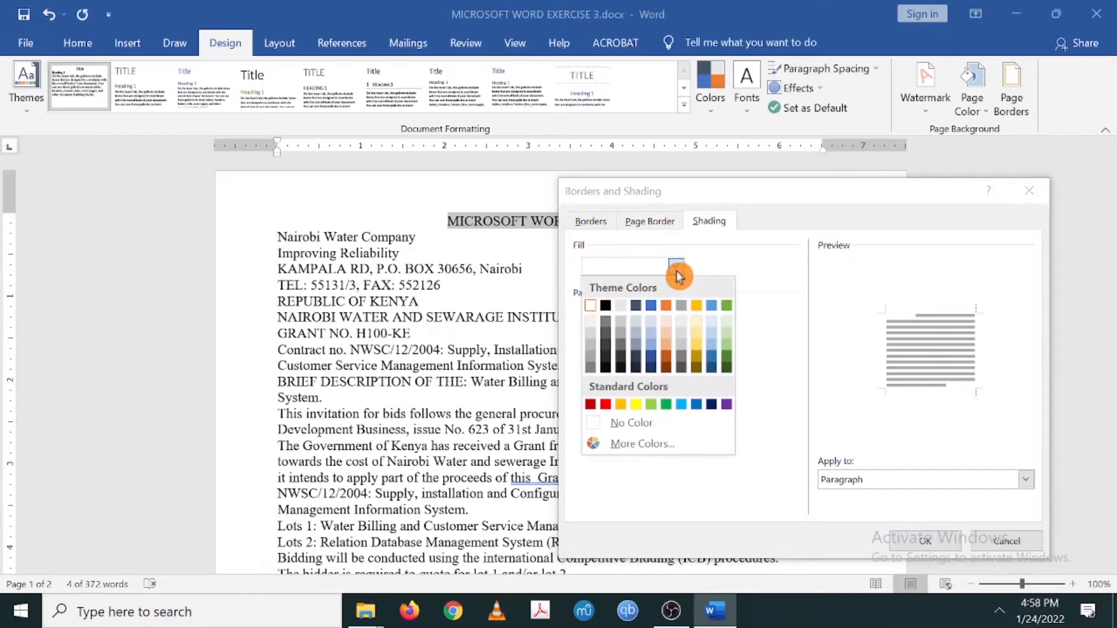
click(605, 306)
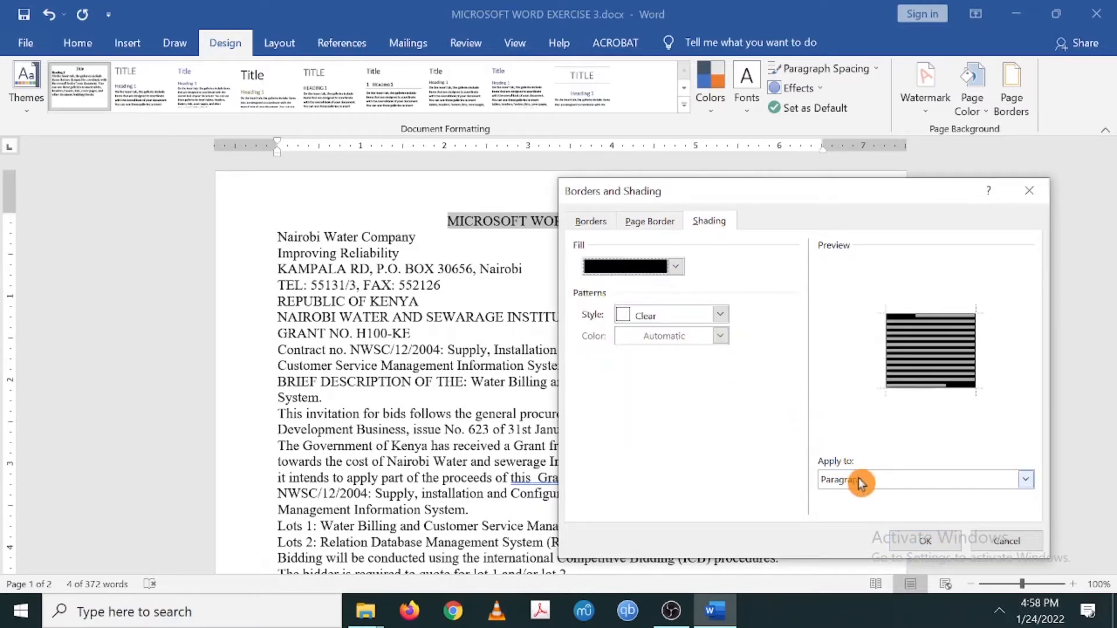
click(924, 541)
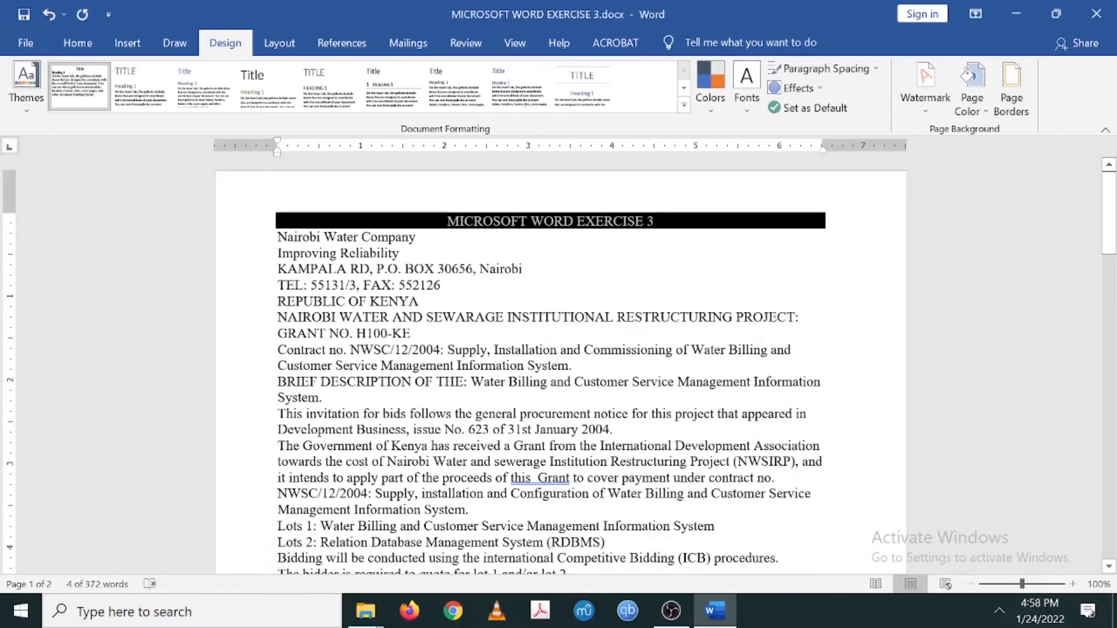
Make the MICROSOFT WORD EXERCISE 3 heading bold and deselect it.
click(78, 42)
click(159, 104)
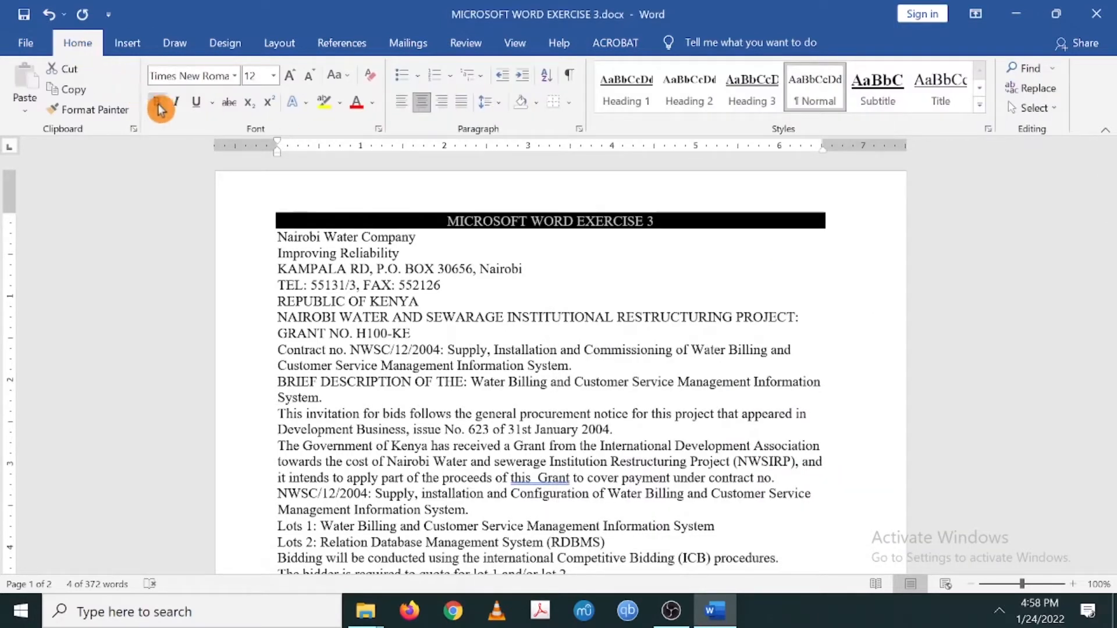
click(160, 106)
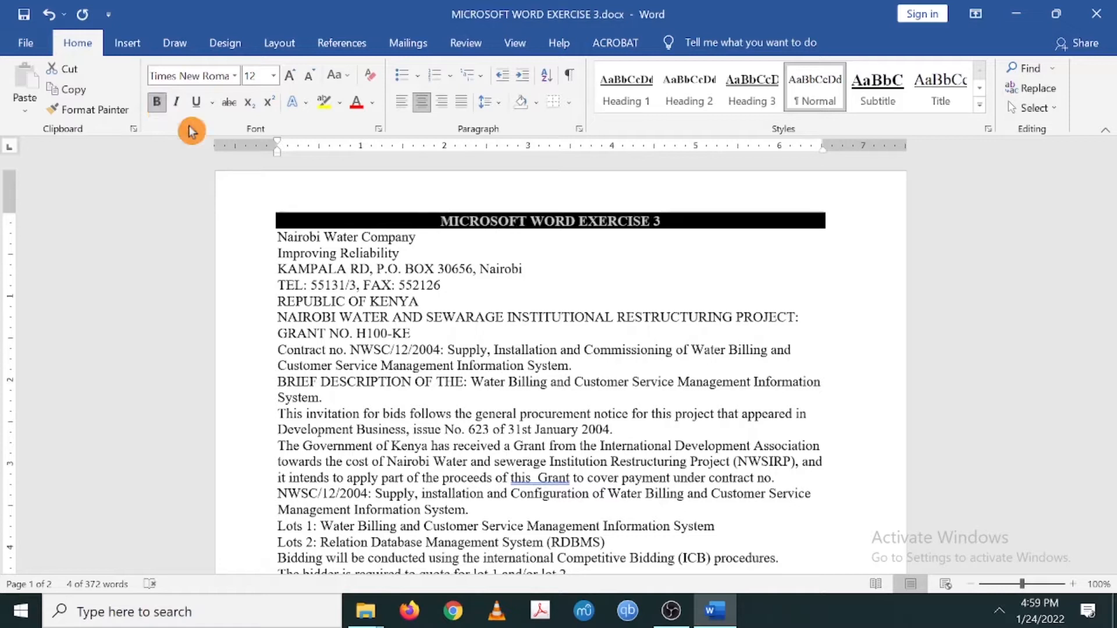
click(401, 253)
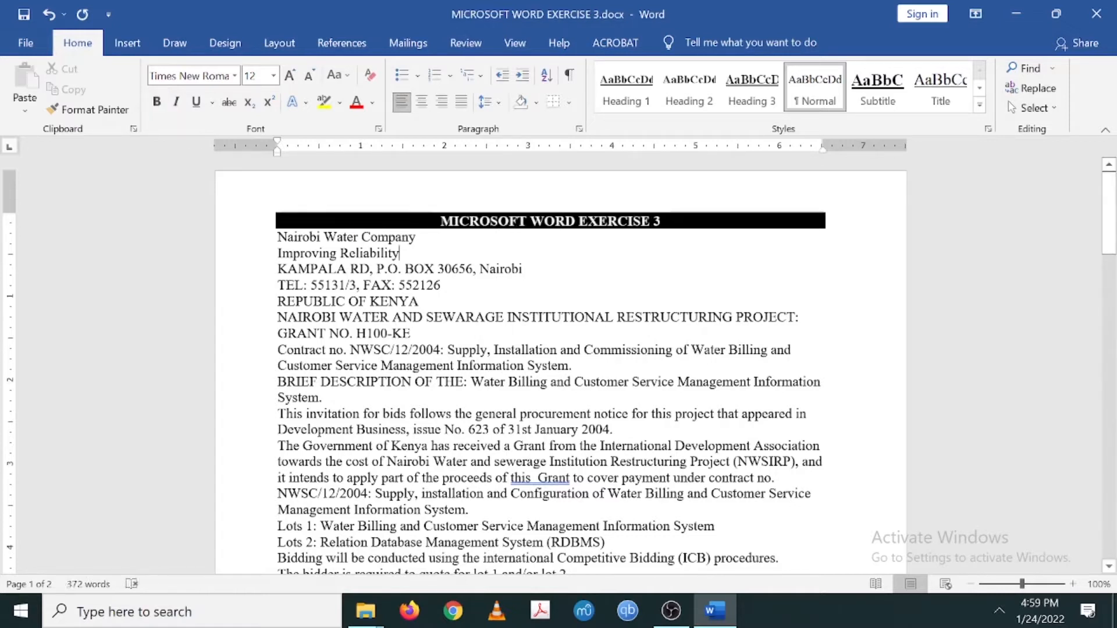
Examine the formatted sample on the second page, including its outer border, heading banner, text styling and round logo.
scroll(558, 367, down, 20)
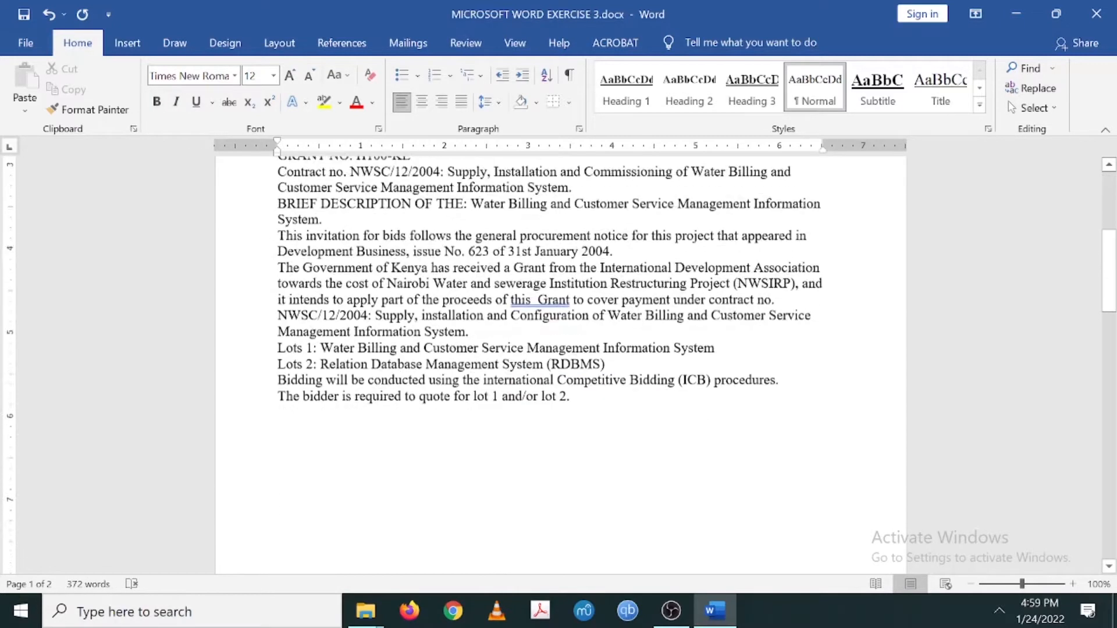
scroll(558, 366, down, 2)
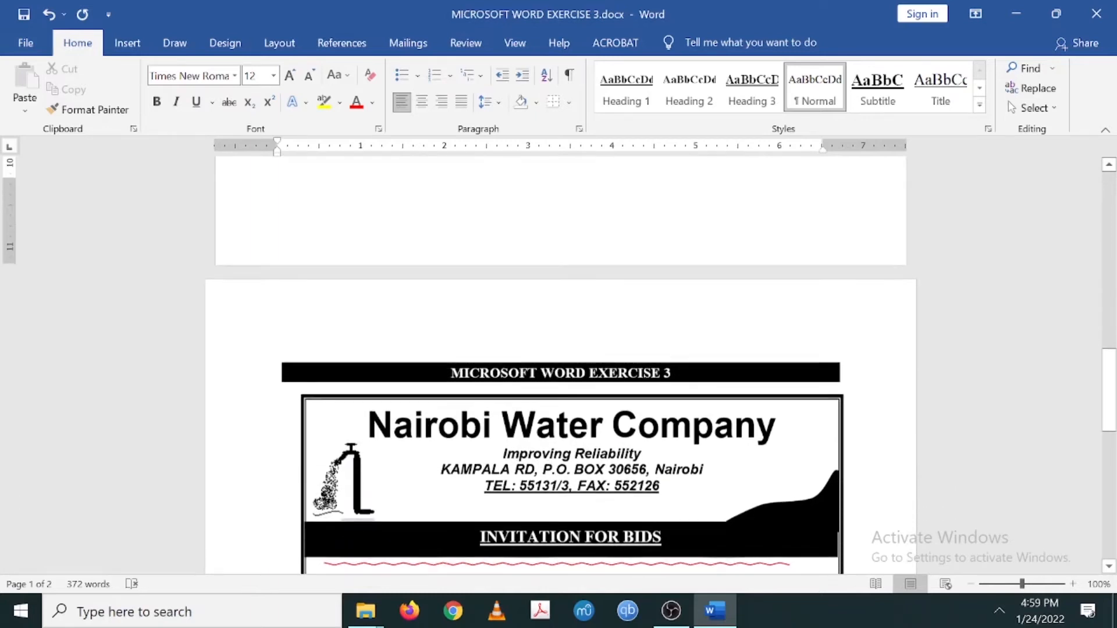
scroll(559, 366, down, 18)
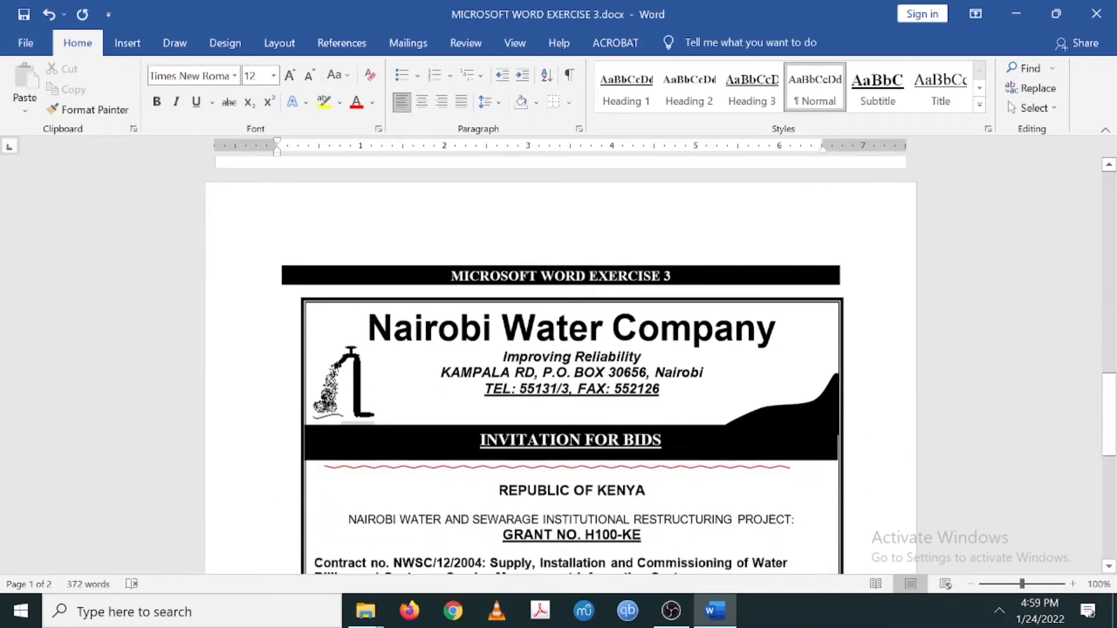
scroll(559, 367, down, 8)
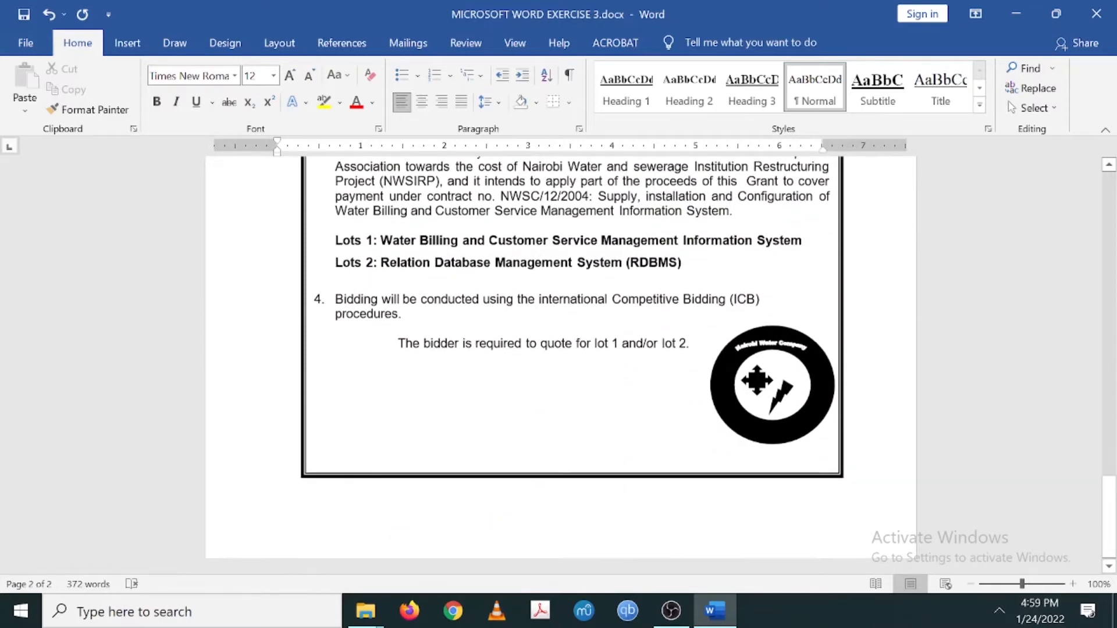
scroll(558, 367, up, 7)
scroll(647, 425, up, 20)
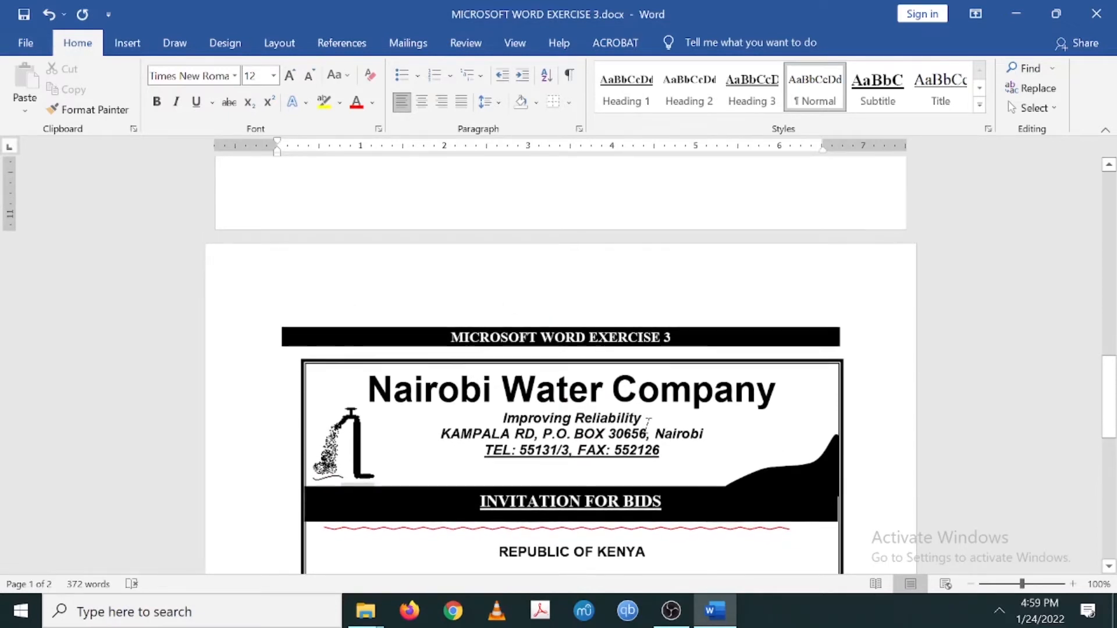
scroll(647, 425, up, 15)
scroll(560, 361, up, 7)
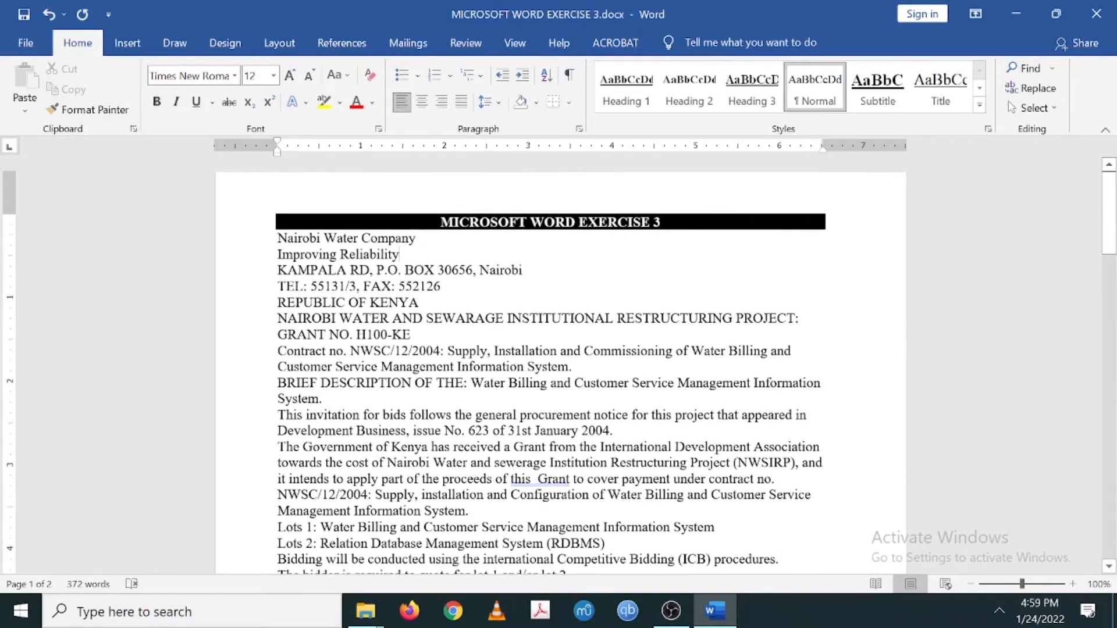
Select the text from Nairobi Water Company through the lot 1 and/or lot 2 line and choose a Box paragraph border.
scroll(560, 360, down, 1)
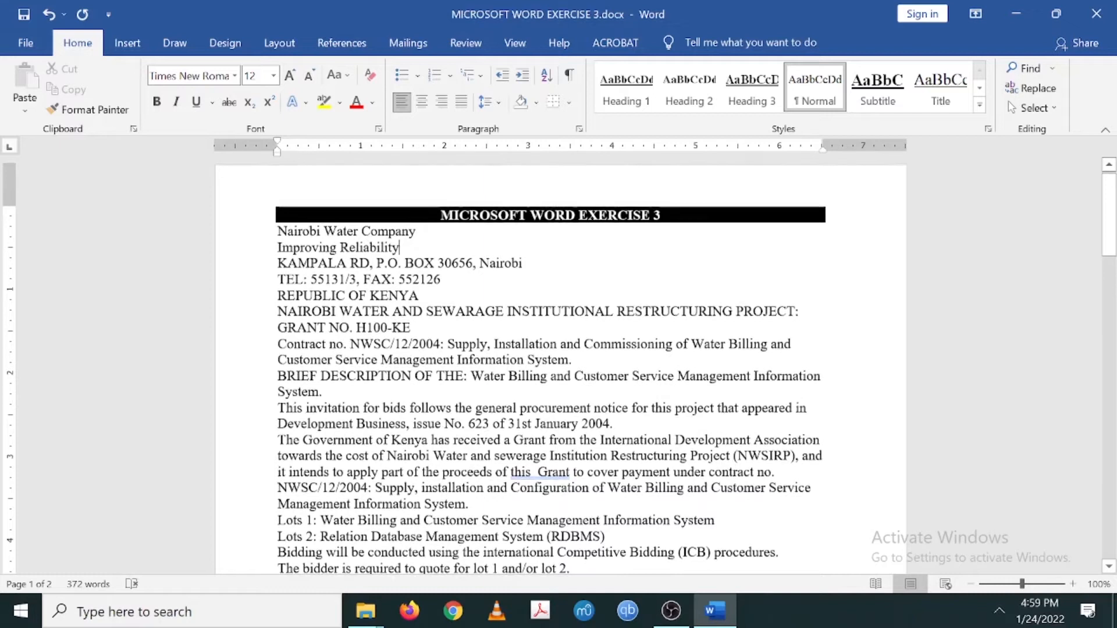
scroll(560, 360, down, 1)
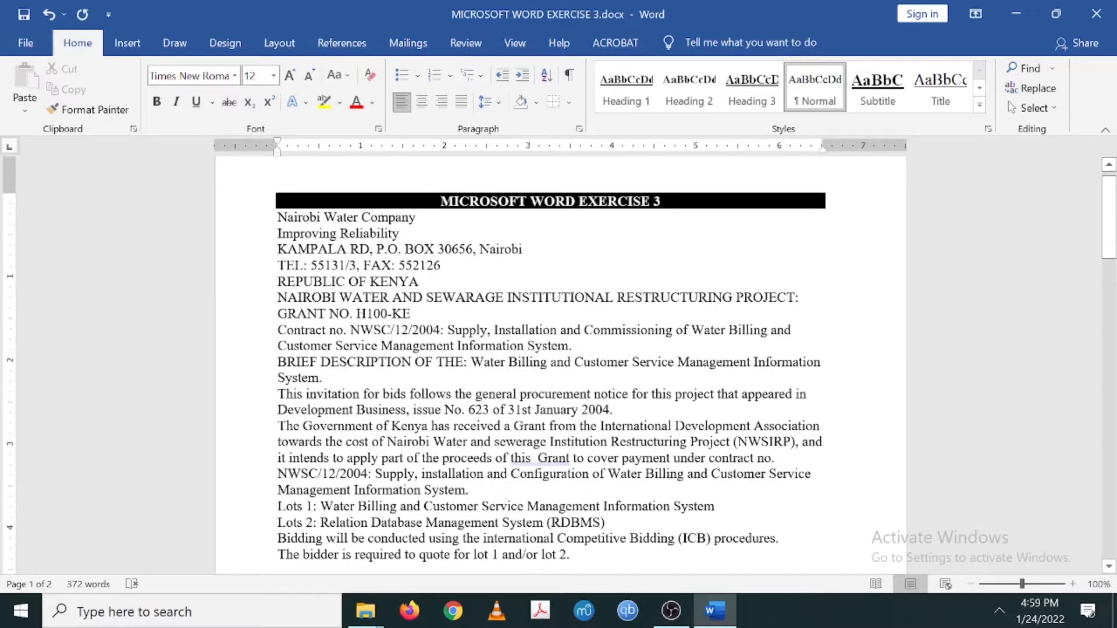
drag(278, 217, 586, 560)
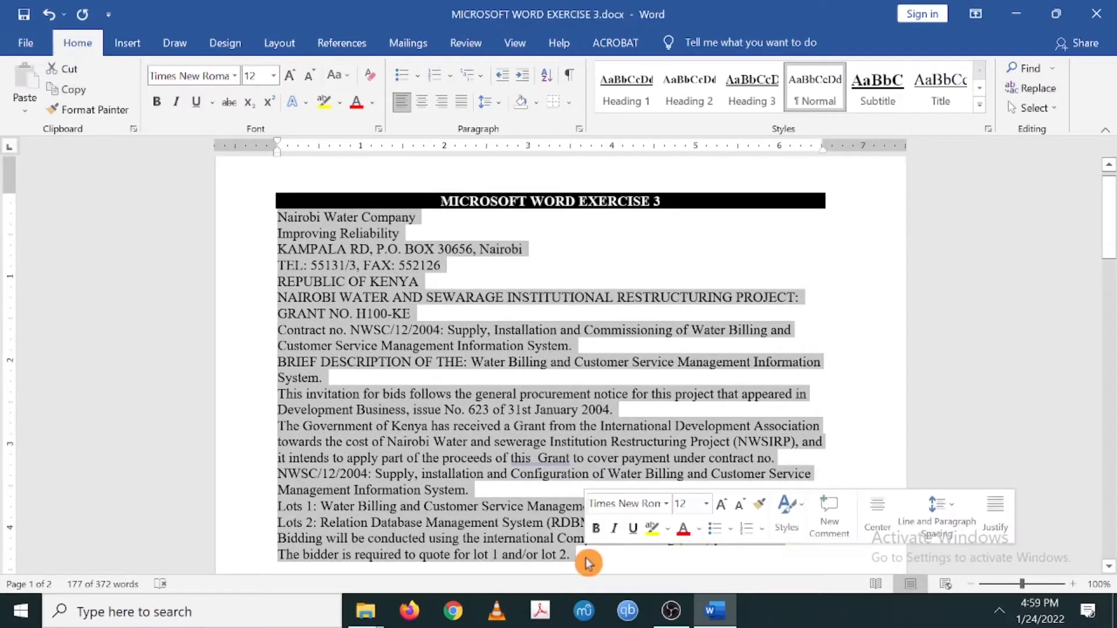
scroll(587, 560, down, 5)
scroll(531, 294, up, 5)
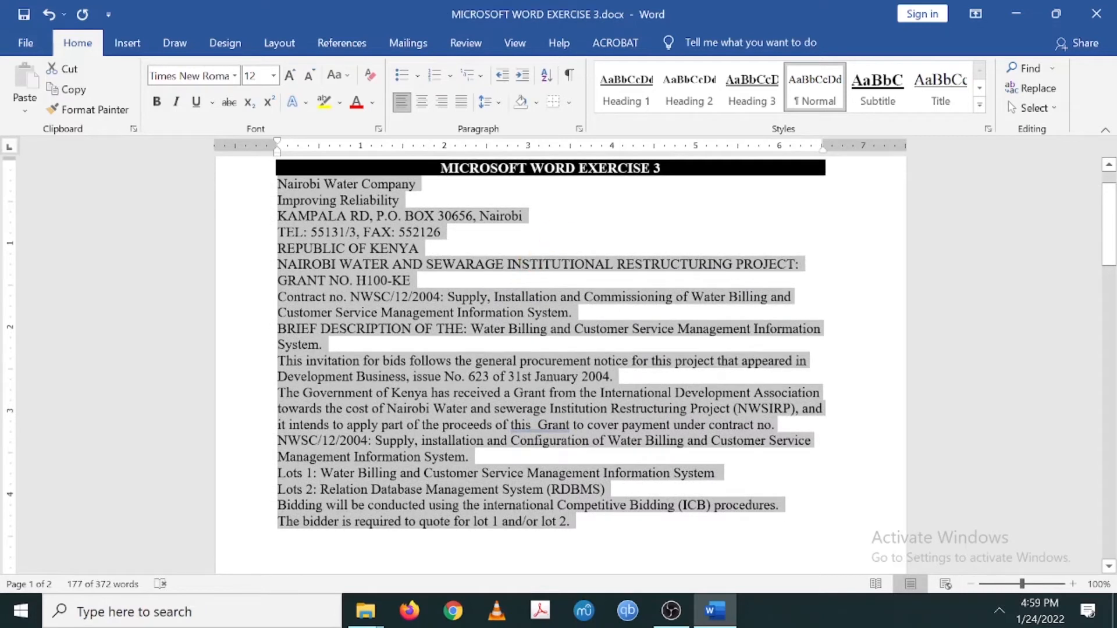
click(220, 42)
click(1012, 96)
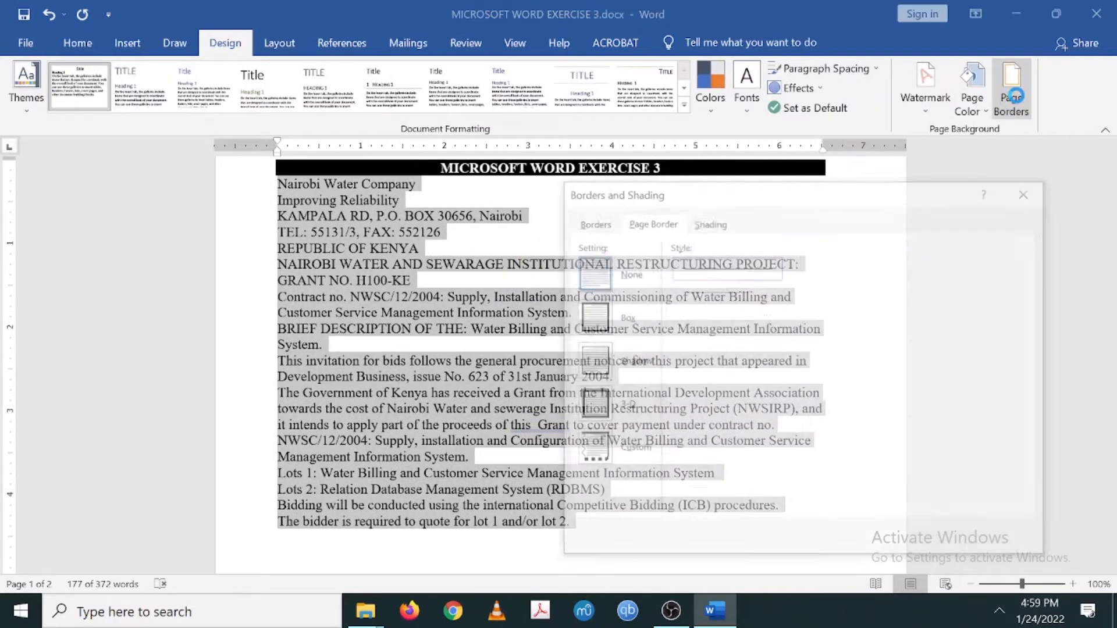
click(668, 227)
click(591, 223)
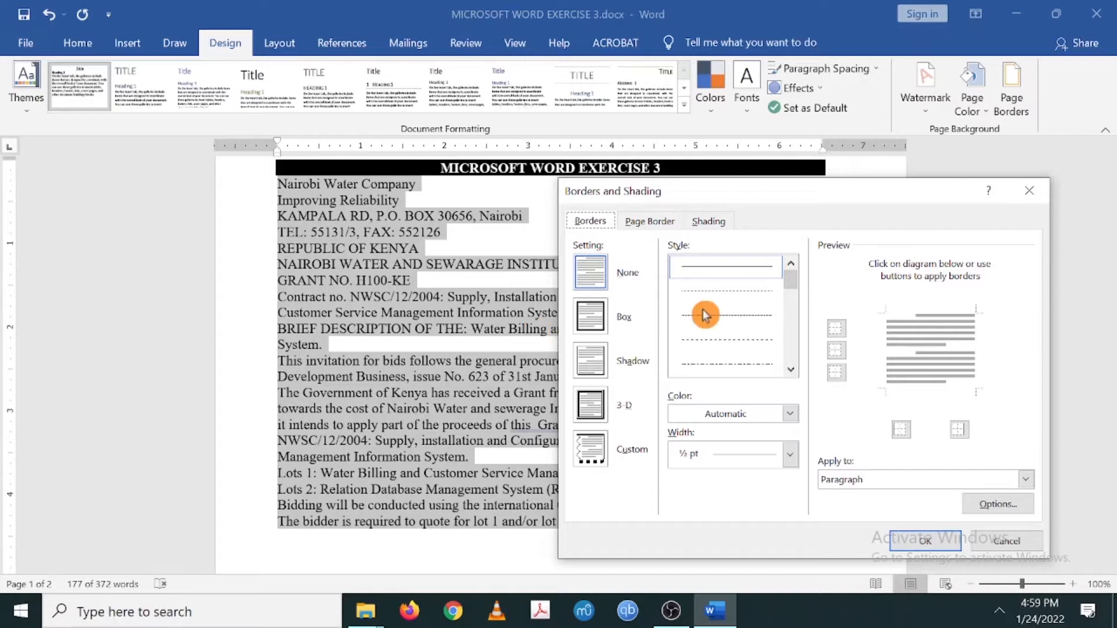
click(599, 317)
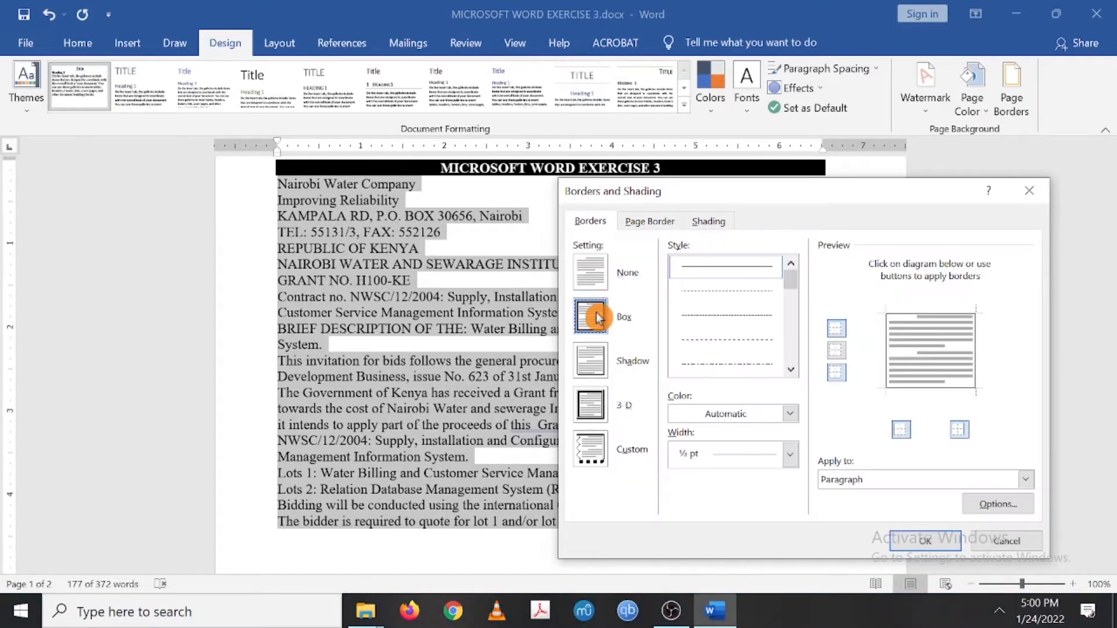
Give the paragraph box border a heavy thick-and-thin line style, 3 pt wide with automatic color, and apply it.
drag(793, 287, 794, 309)
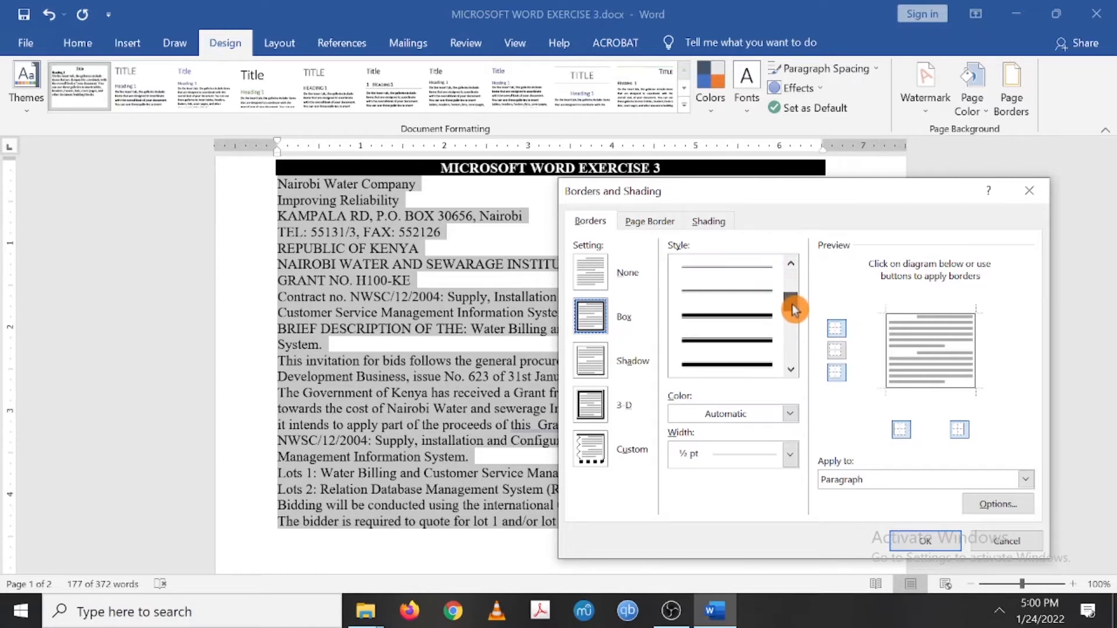
click(750, 347)
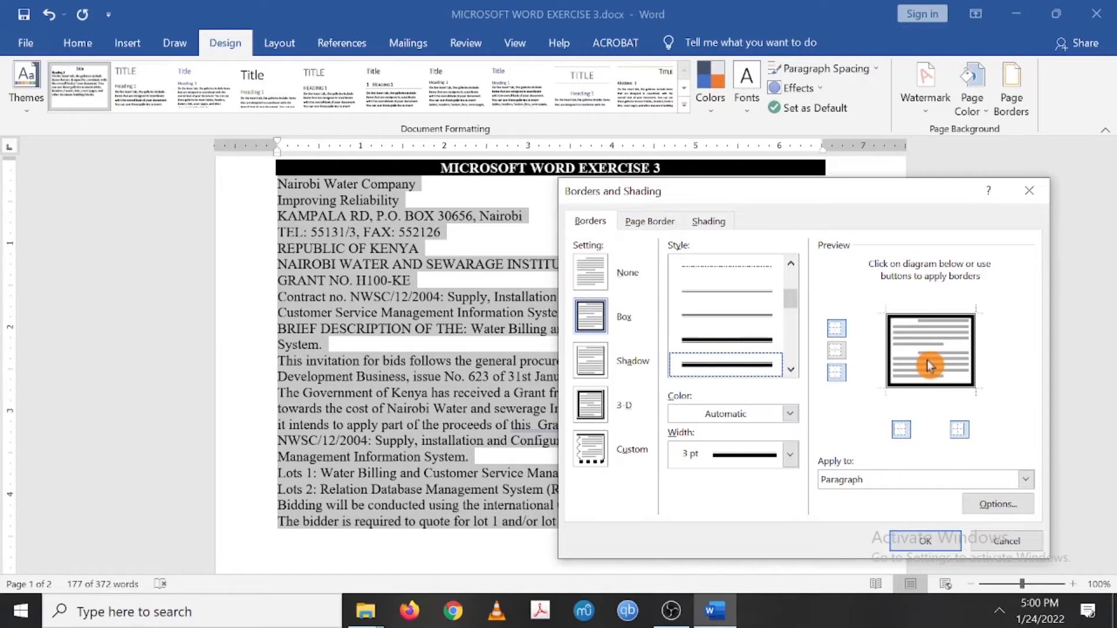
click(789, 417)
click(789, 420)
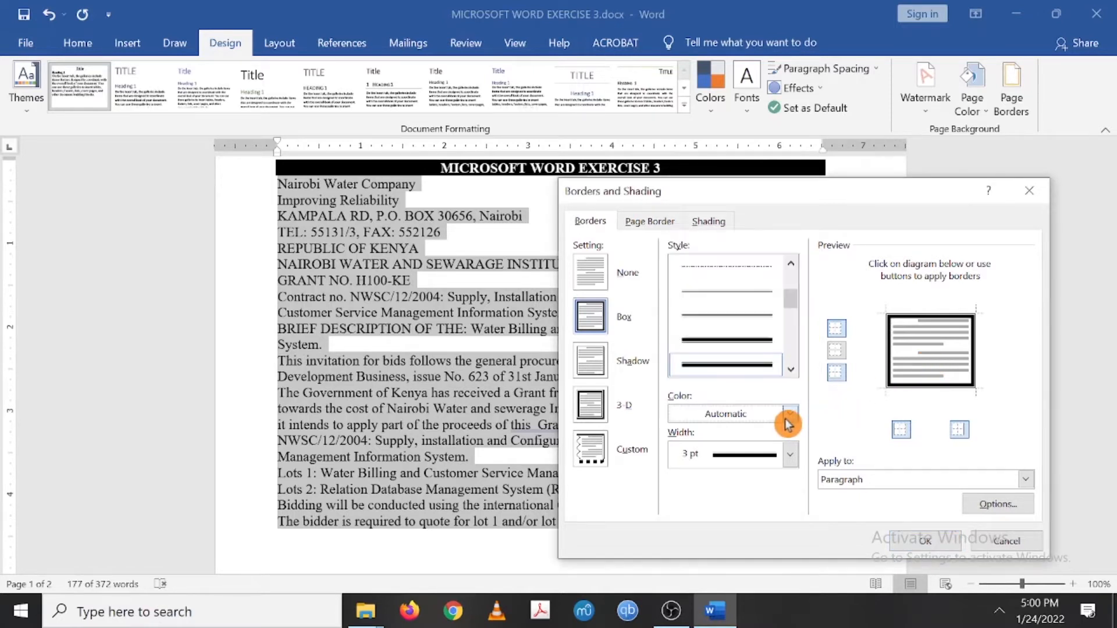
click(792, 460)
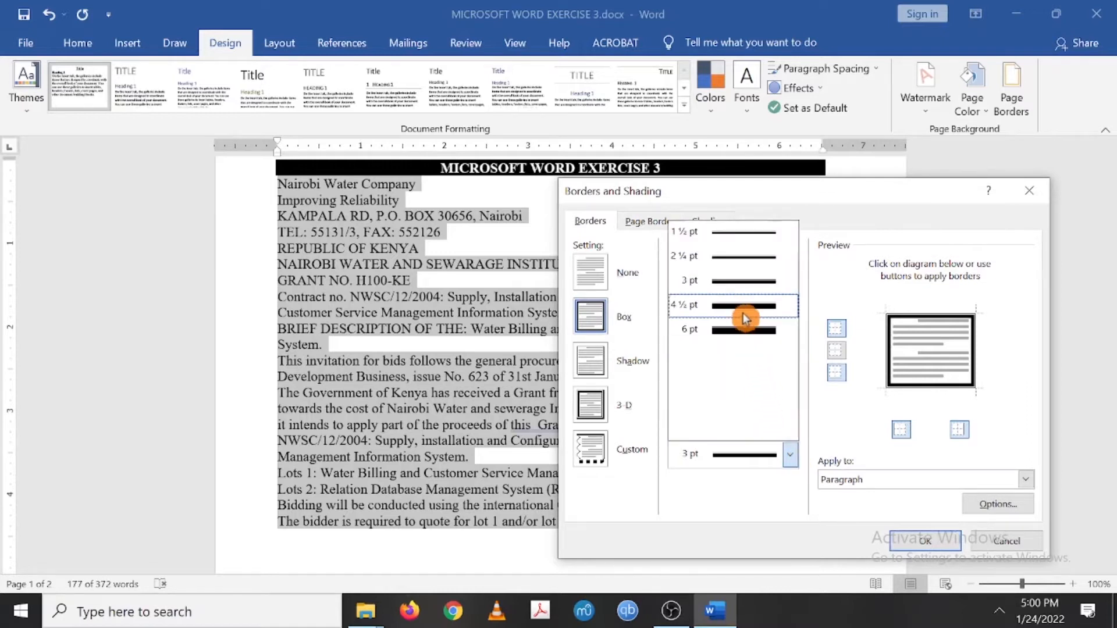
click(743, 282)
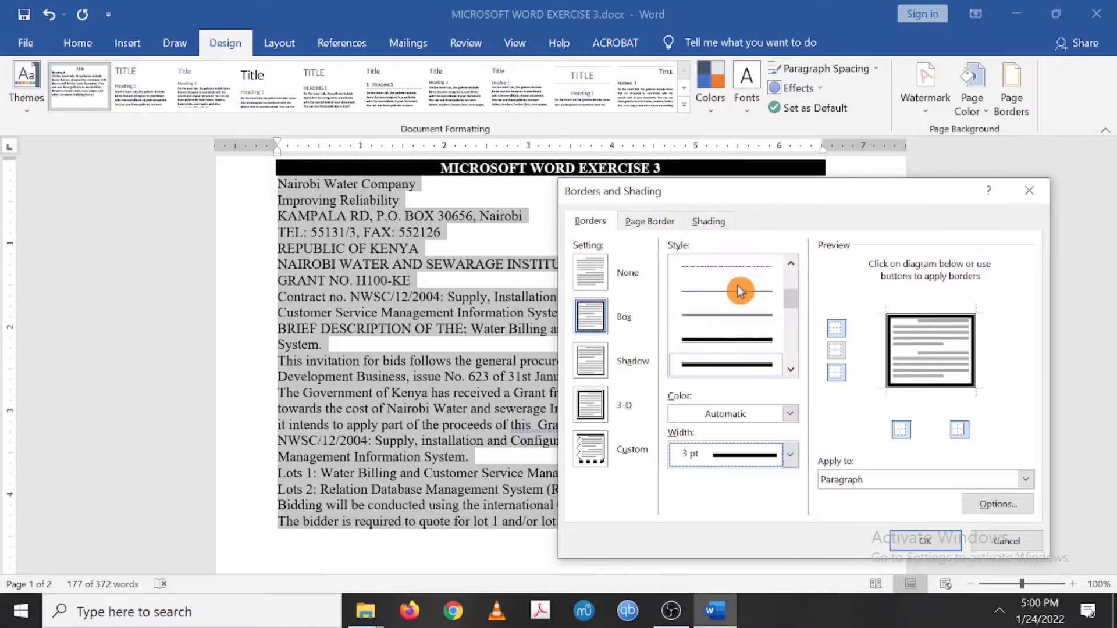
click(923, 540)
scroll(596, 483, up, 1)
scroll(596, 483, up, 1)
click(482, 324)
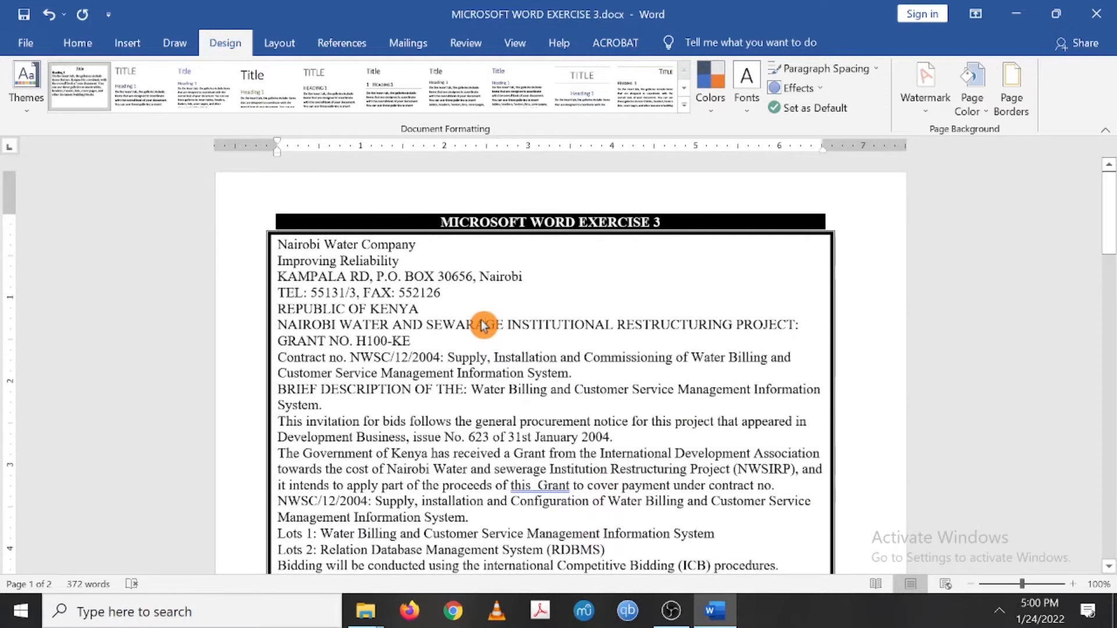
scroll(483, 324, down, 6)
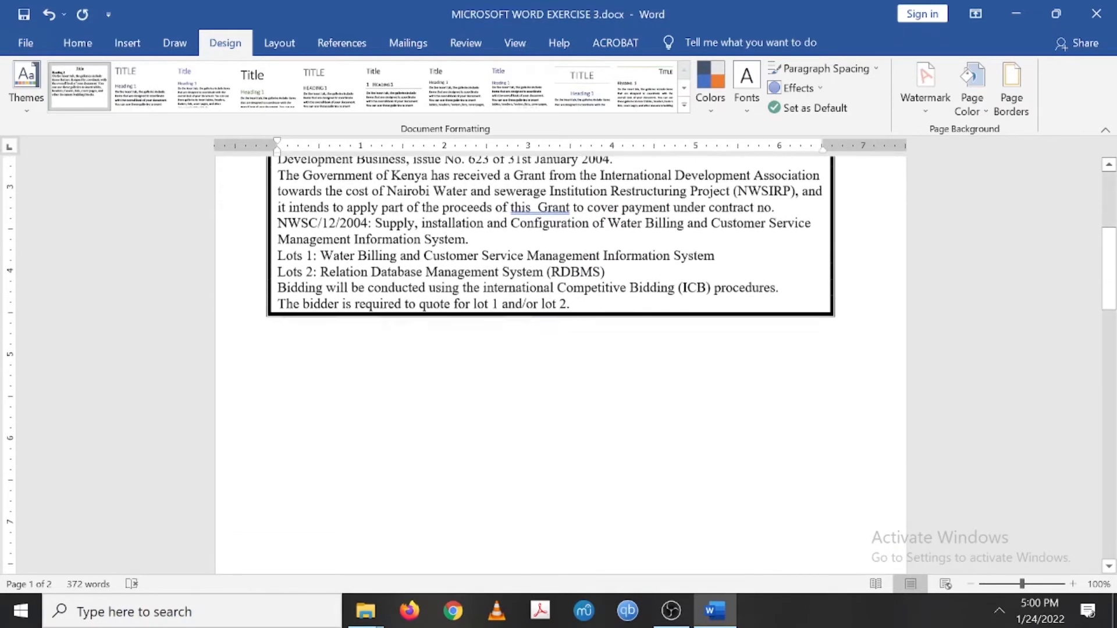
scroll(561, 361, up, 6)
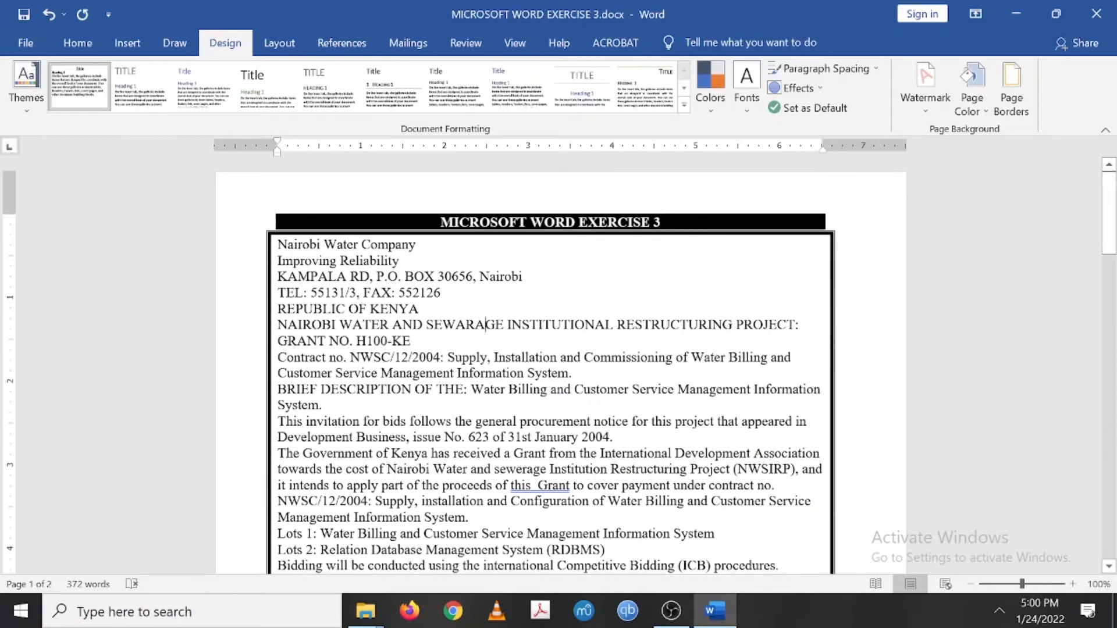
Apply a Box page border with a heavy 3 pt line style to the whole document.
scroll(485, 311, down, 1)
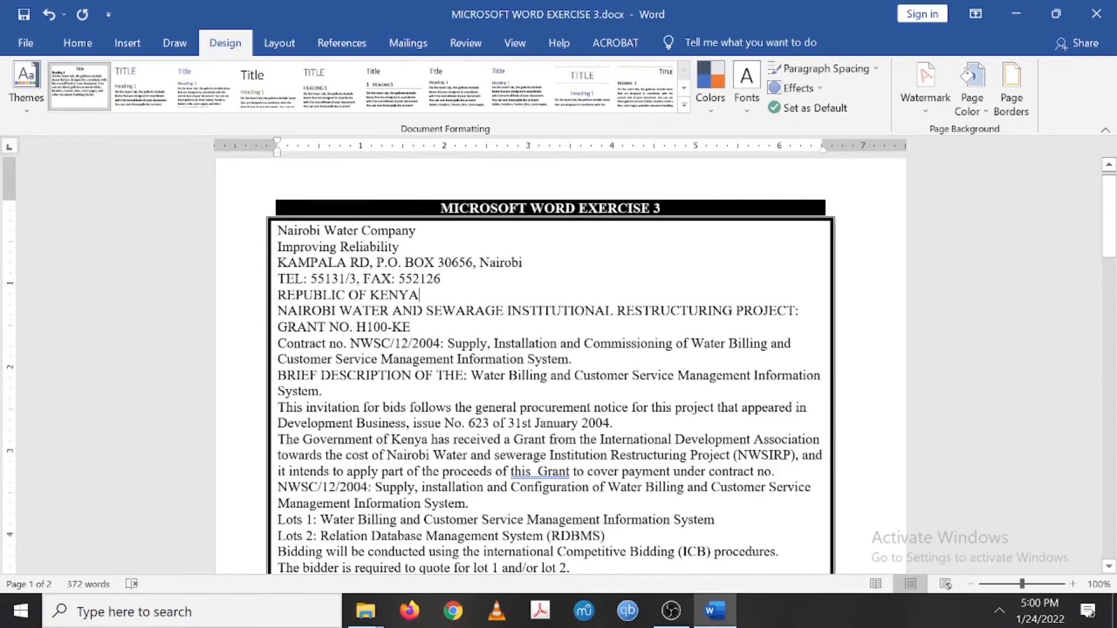
click(1009, 102)
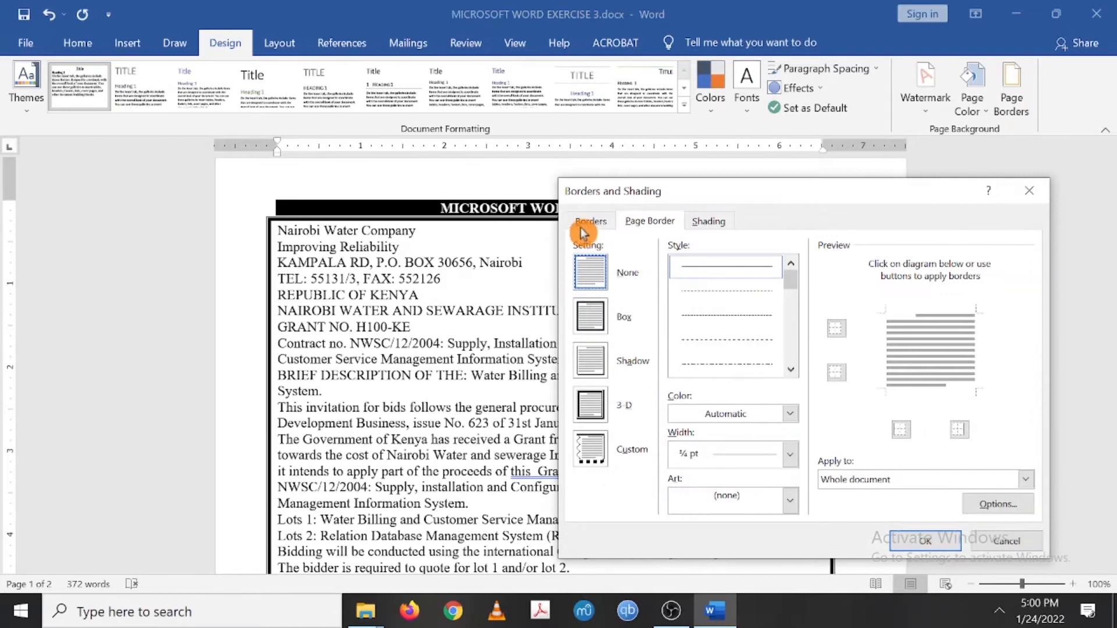
click(639, 227)
click(590, 316)
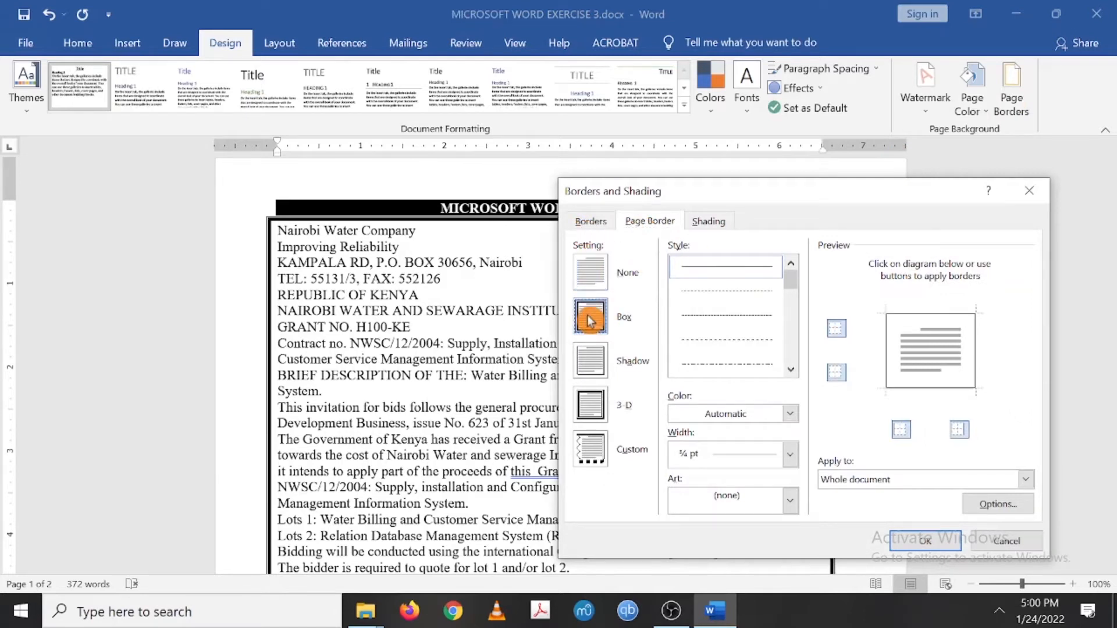
click(790, 369)
click(790, 369)
click(747, 364)
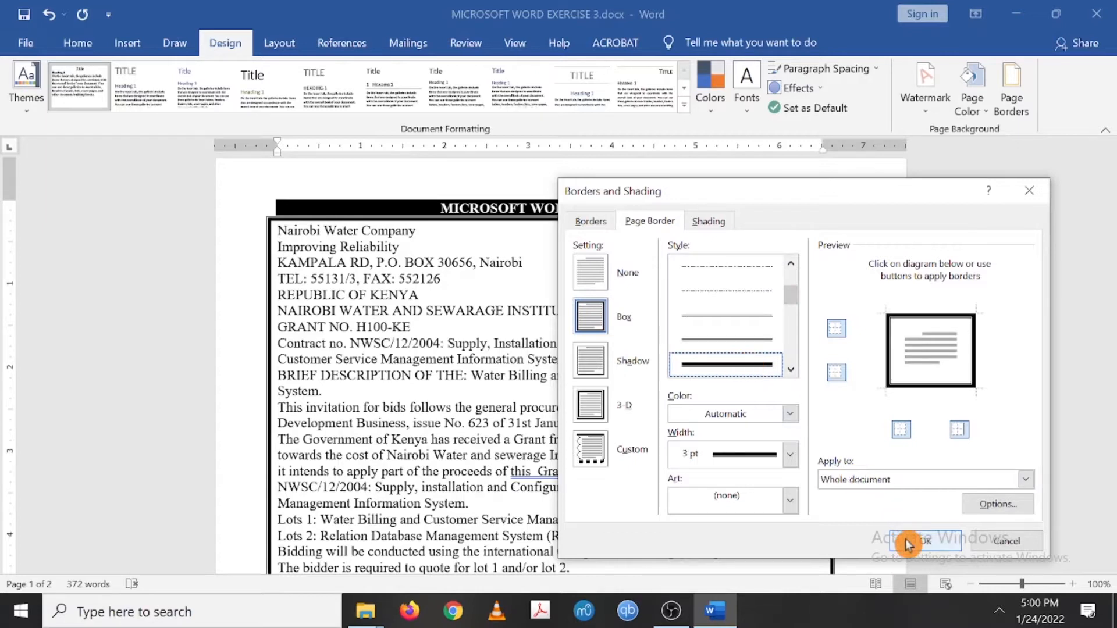
click(928, 540)
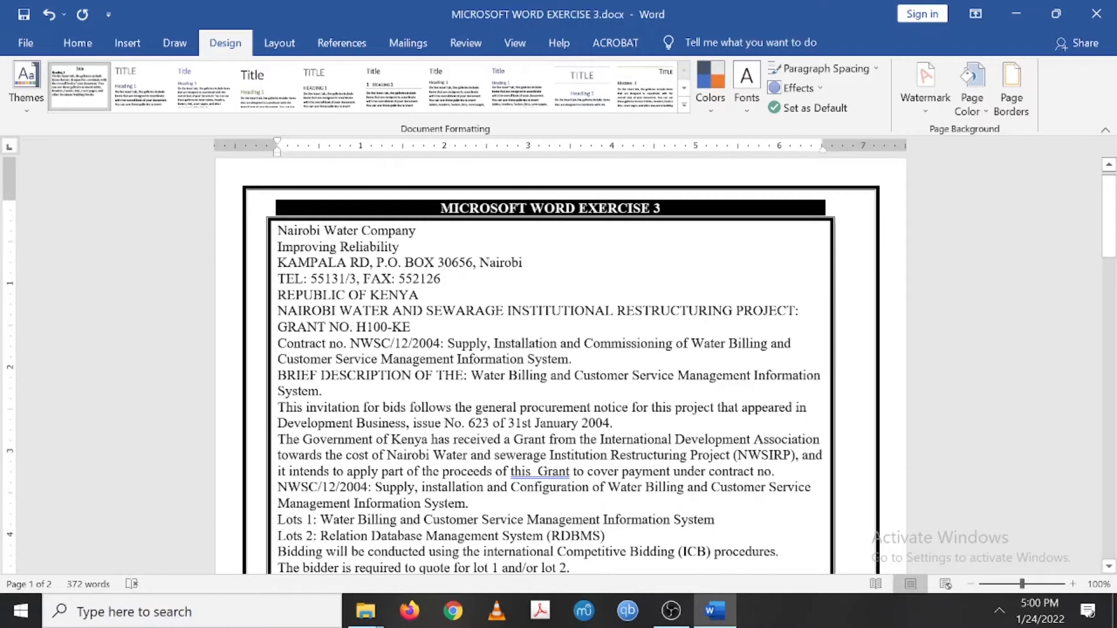
Remove the page border from the whole document by choosing the None setting.
scroll(558, 361, down, 1)
scroll(558, 360, up, 1)
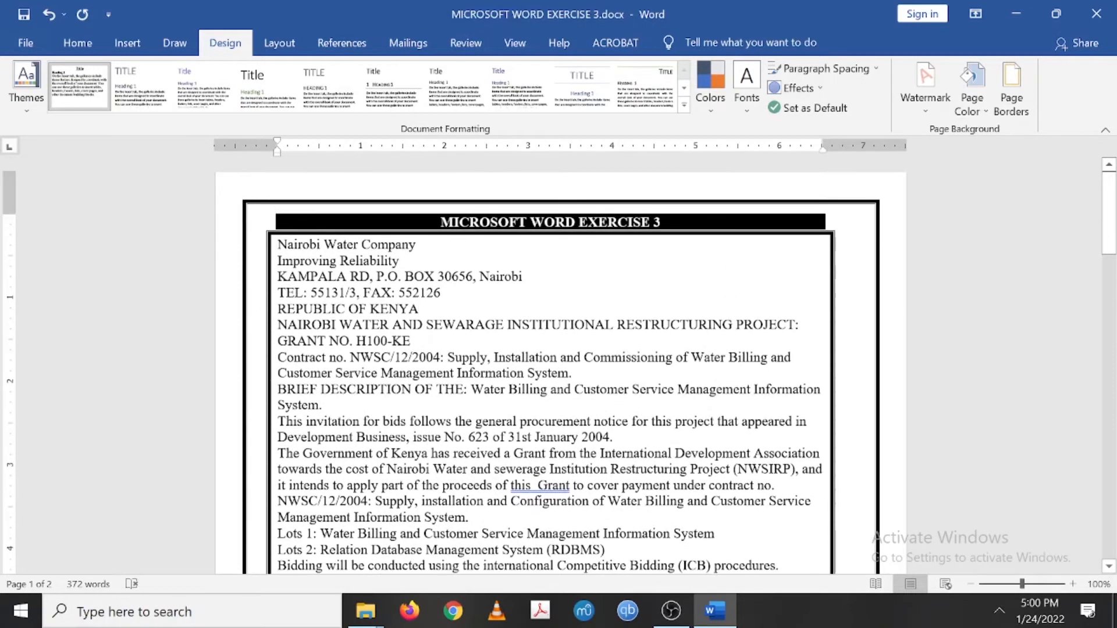
click(1022, 100)
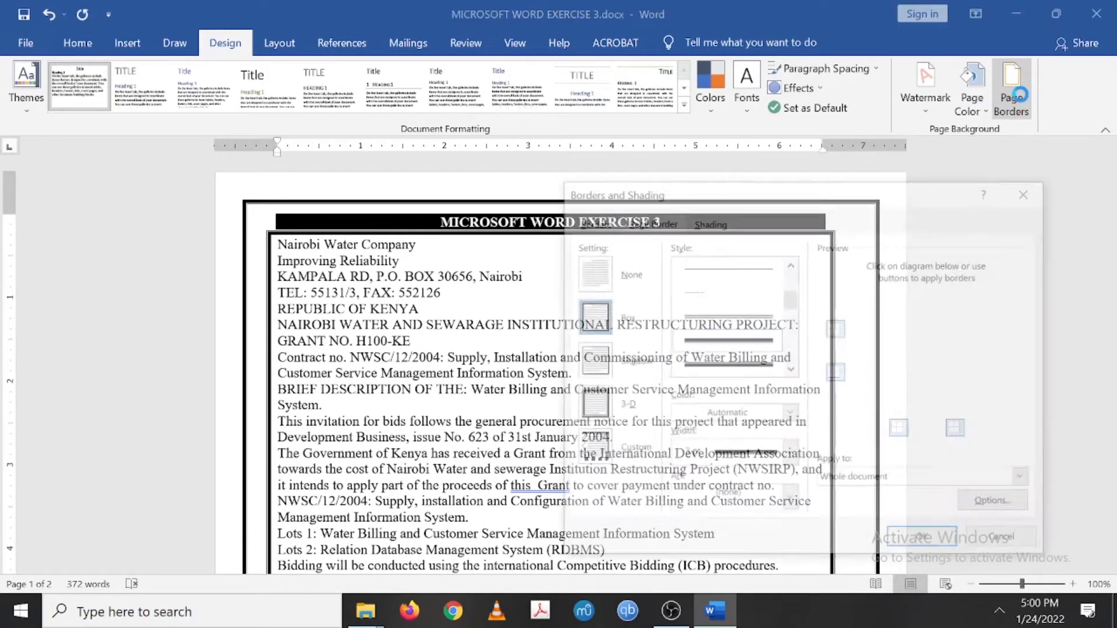
click(649, 223)
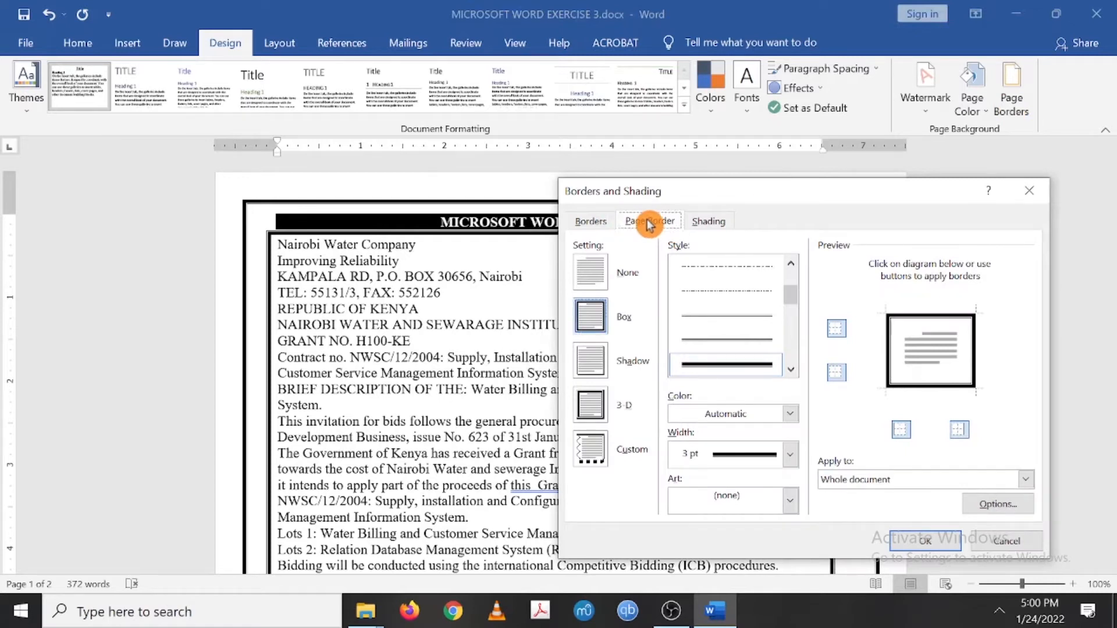
click(595, 278)
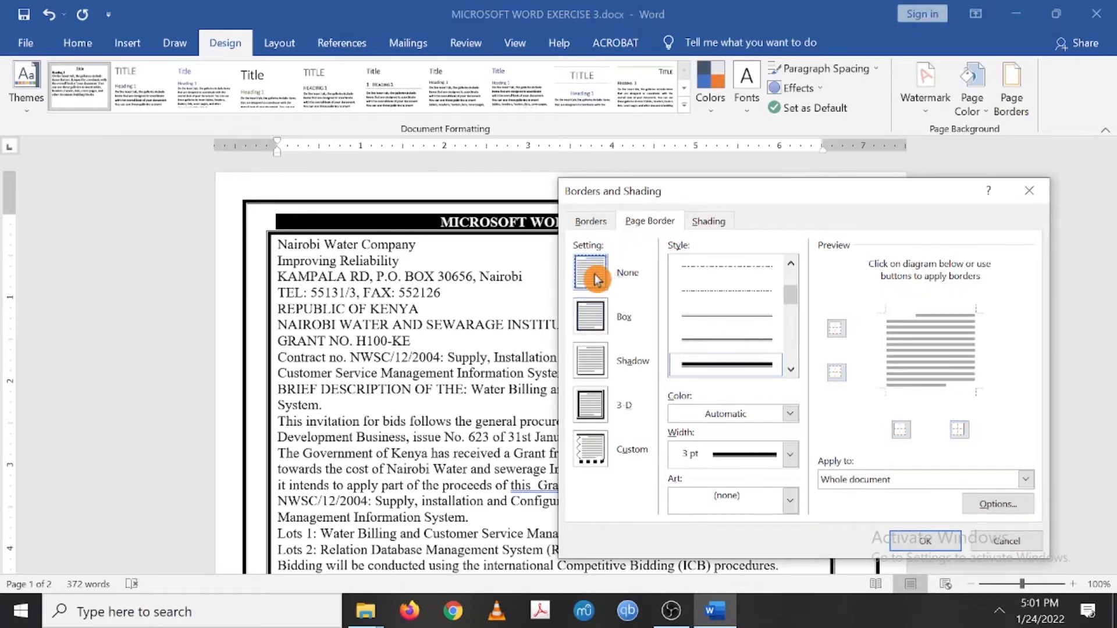
click(921, 540)
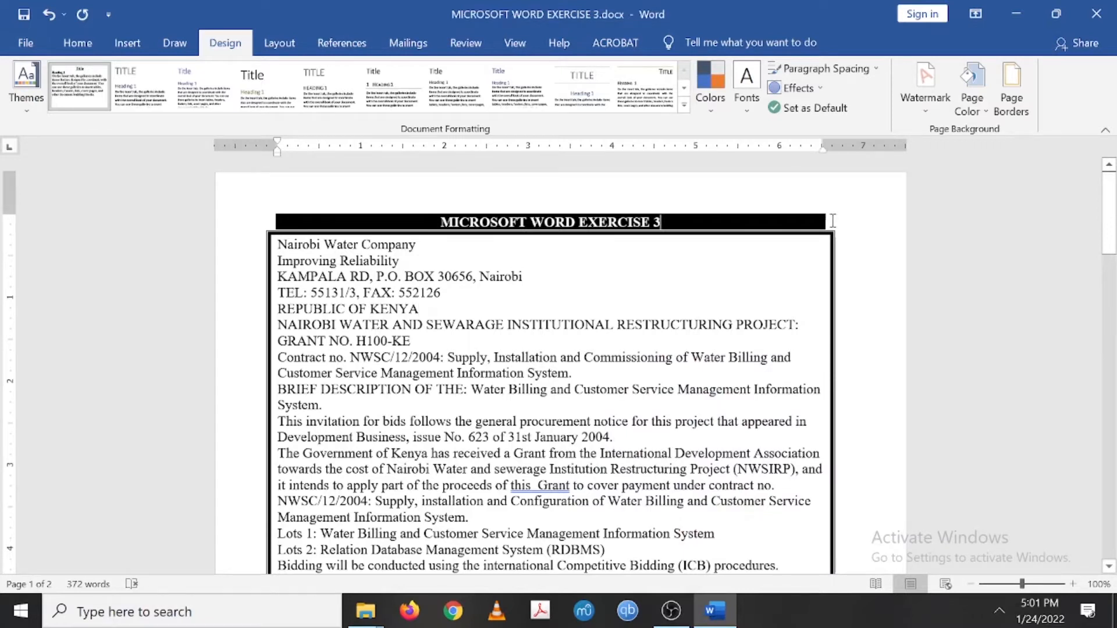
Try inserting a blank line between the heading and the bordered text, undoing each attempt.
key(Return)
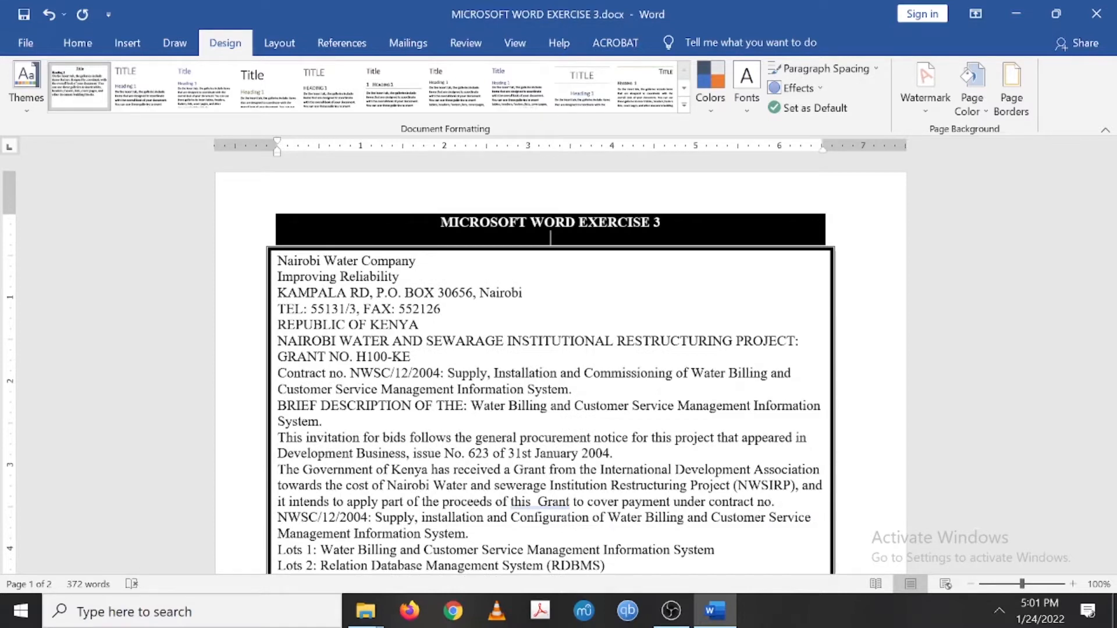
key(ctrl+z)
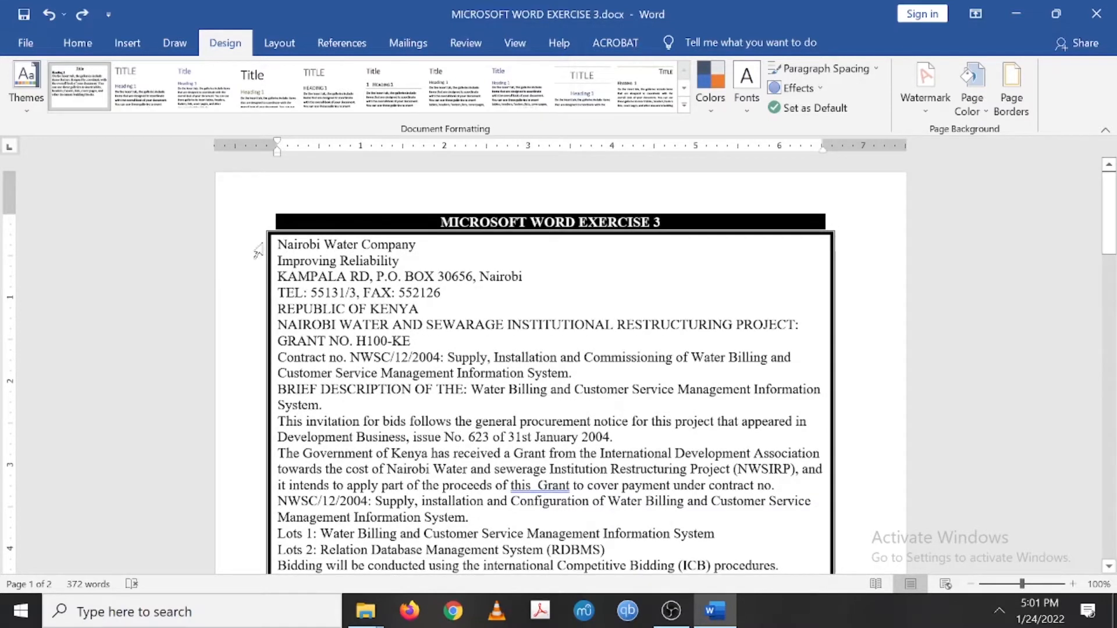
key(Return)
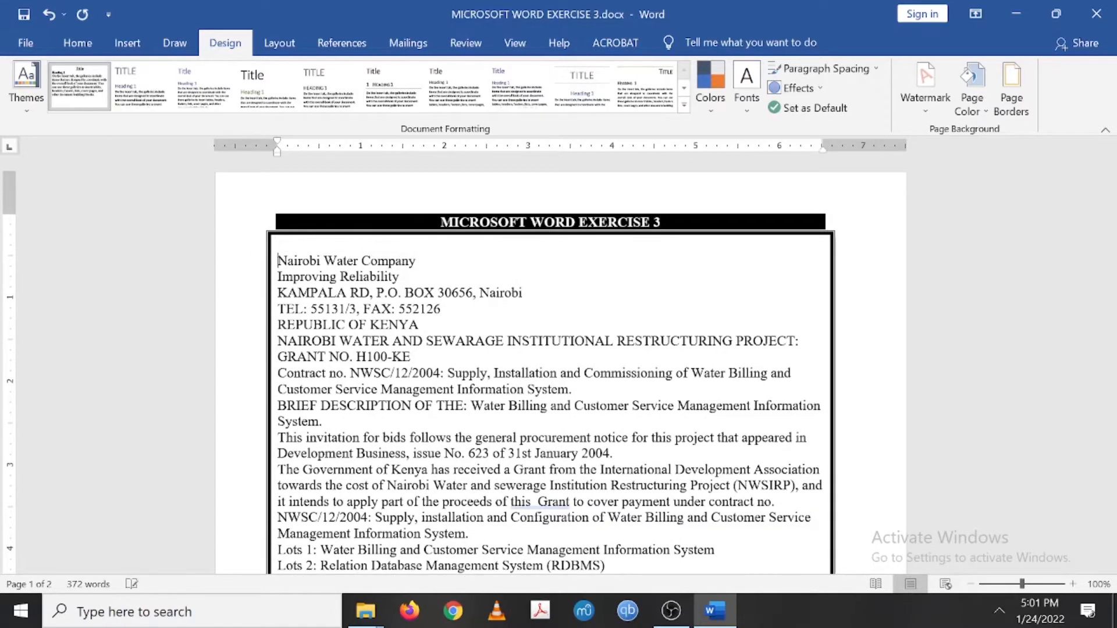
scroll(270, 253, down, 10)
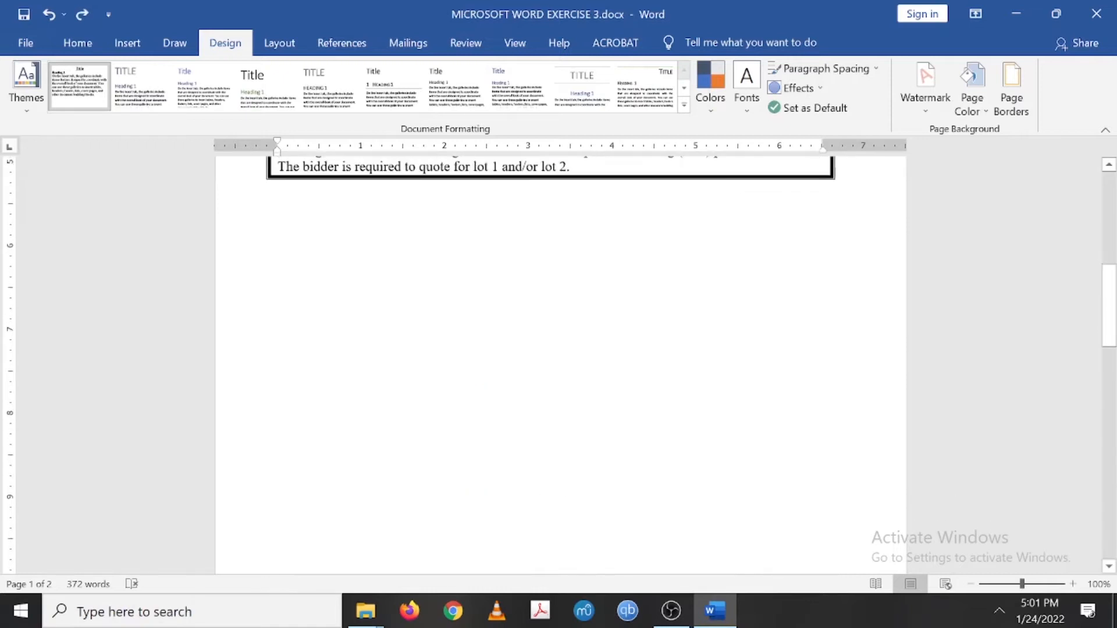
scroll(270, 253, down, 1)
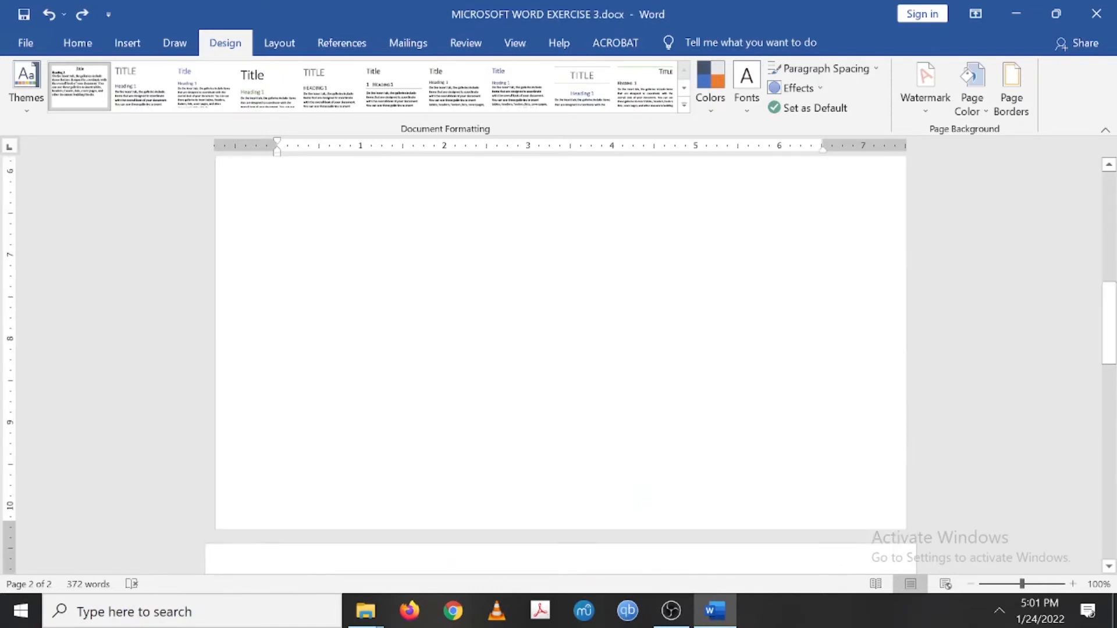
scroll(550, 349, up, 3)
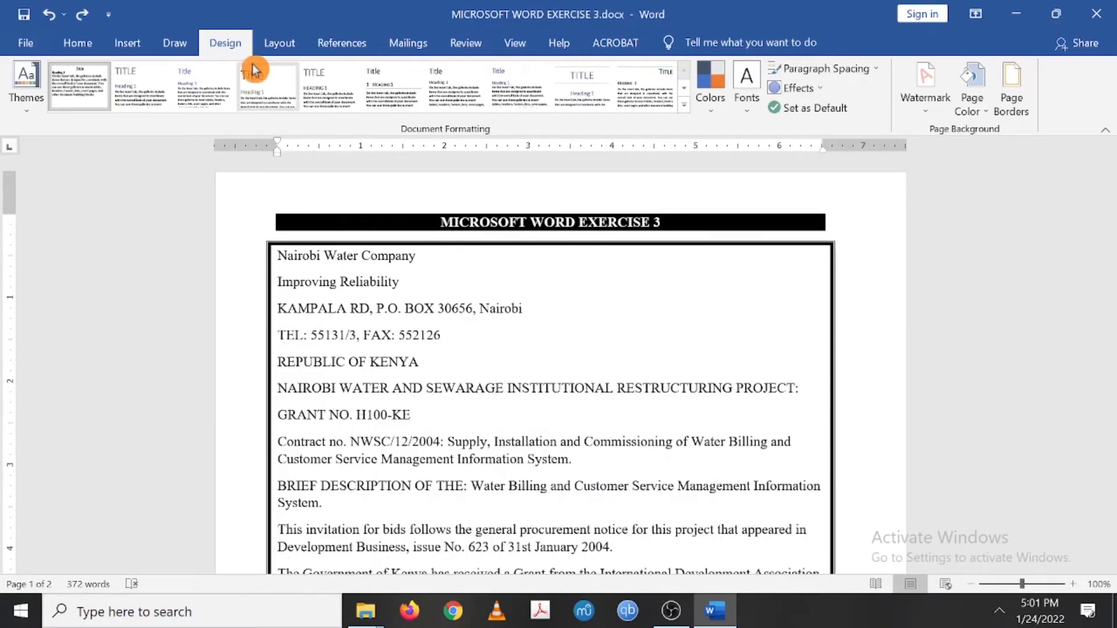
Set the spacing after the MICROSOFT WORD EXERCISE 3 heading paragraph to 12 pt.
click(84, 43)
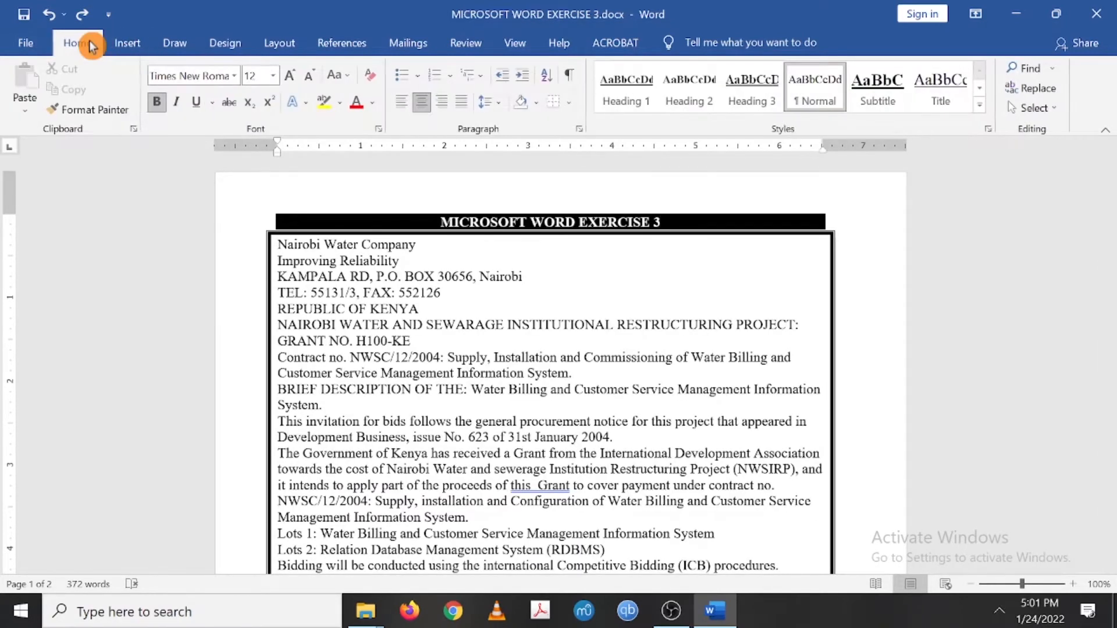
click(579, 128)
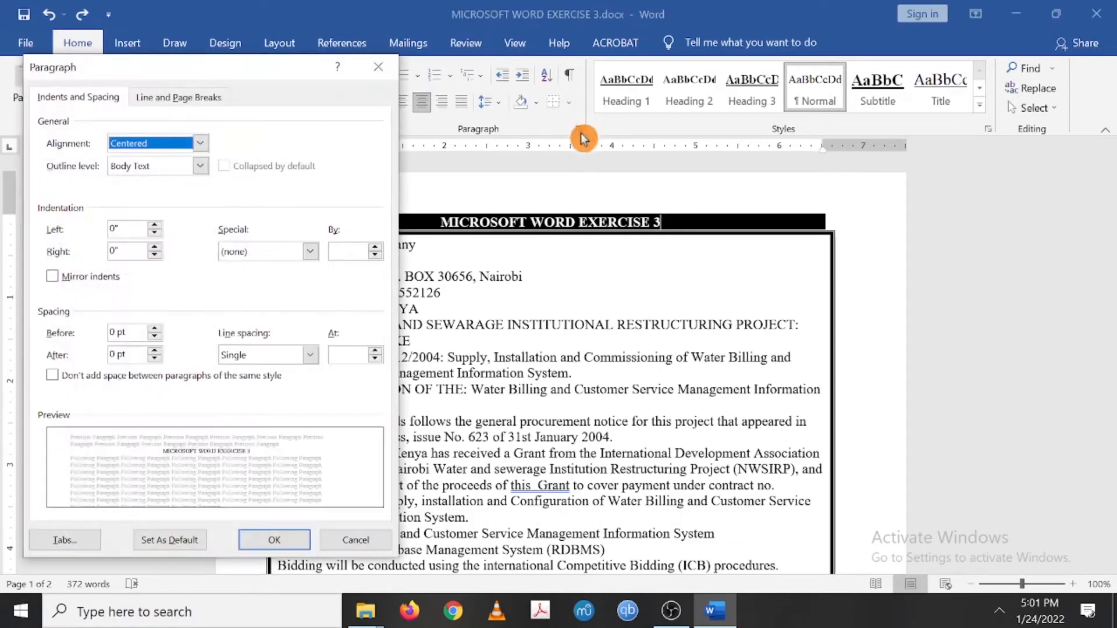
click(154, 351)
click(274, 538)
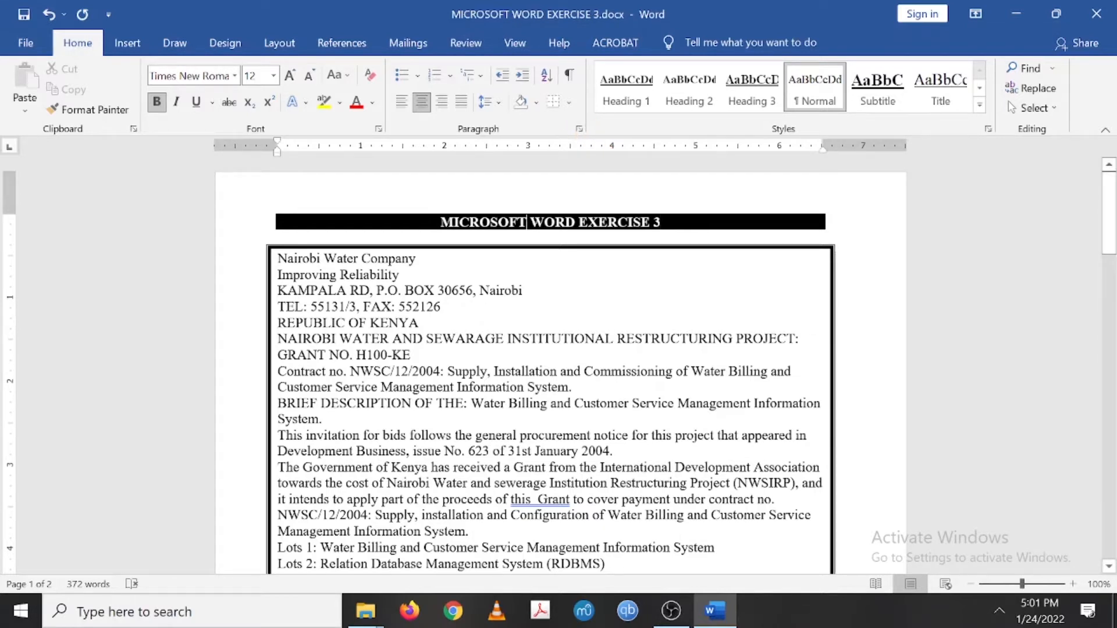
Set the spacing after the MICROSOFT WORD EXERCISE 3 heading paragraph to 0 pt.
click(579, 129)
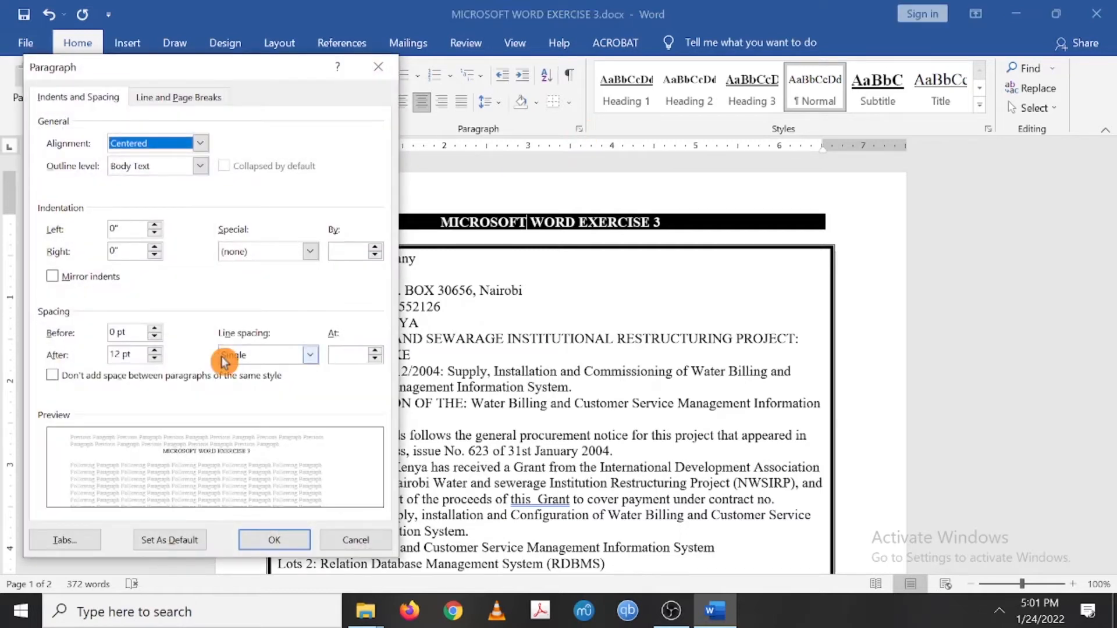
click(156, 359)
click(155, 360)
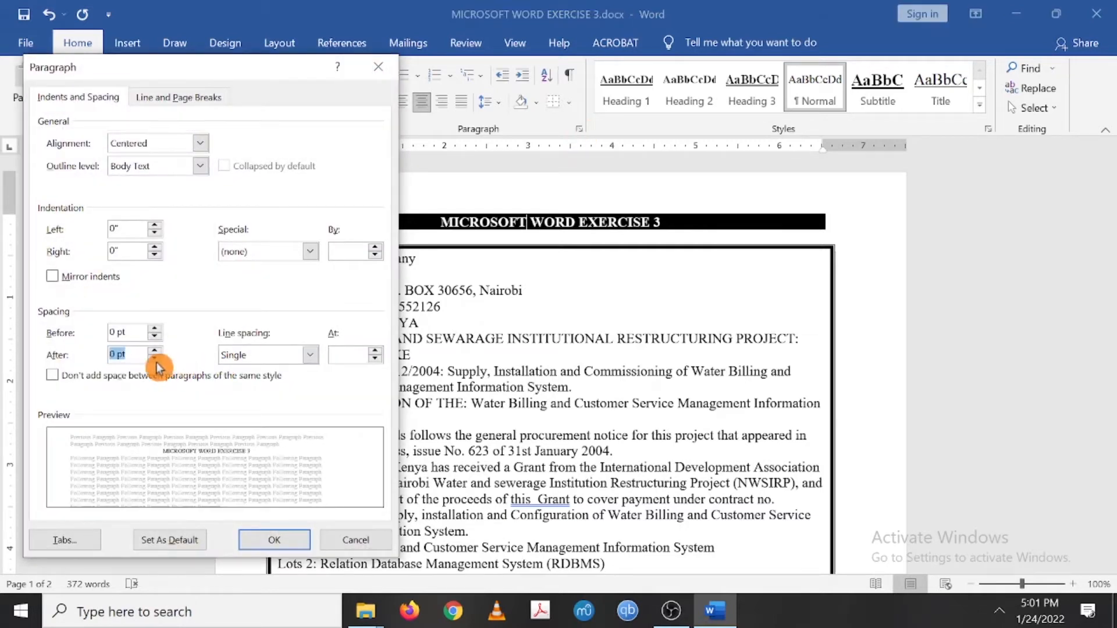
click(263, 535)
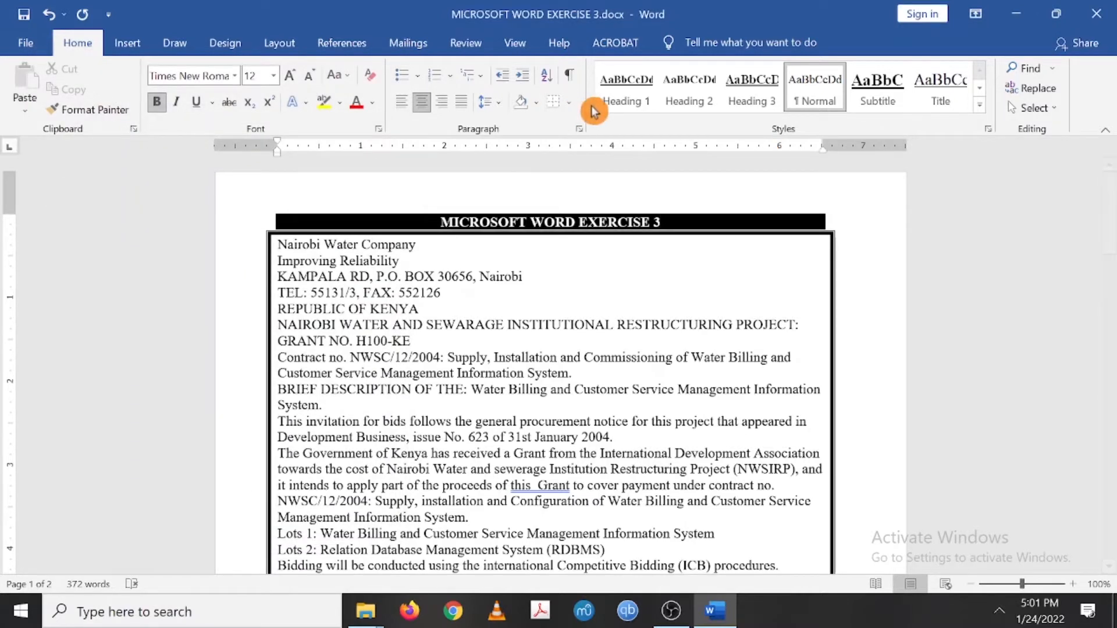
Restore the 12 pt spacing after the MICROSOFT WORD EXERCISE 3 heading paragraph.
click(579, 129)
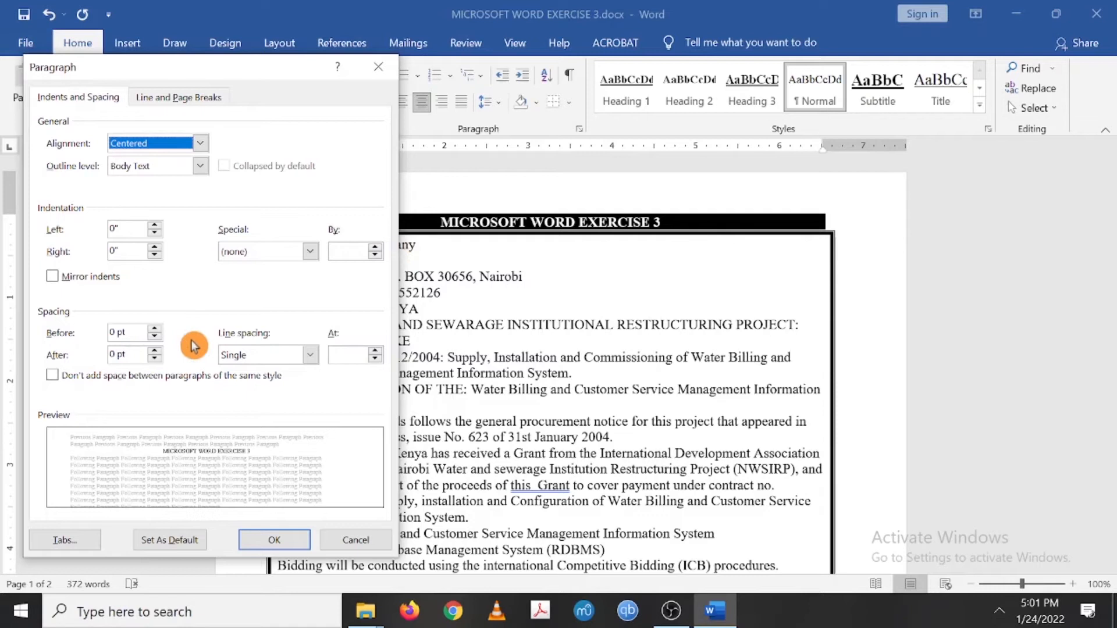
click(155, 351)
click(155, 351)
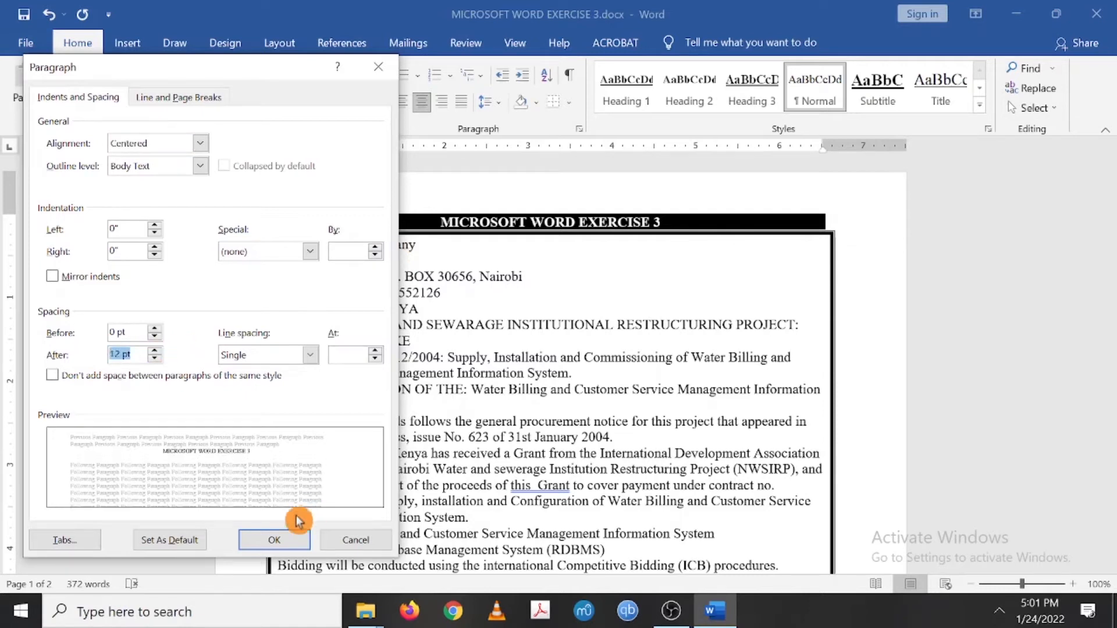
click(272, 537)
Check the sample's letterhead layout on page 2 and select the lines from Nairobi Water Company through GRANT NO. H100-KE on page 1.
scroll(550, 360, down, 5)
scroll(558, 361, down, 6)
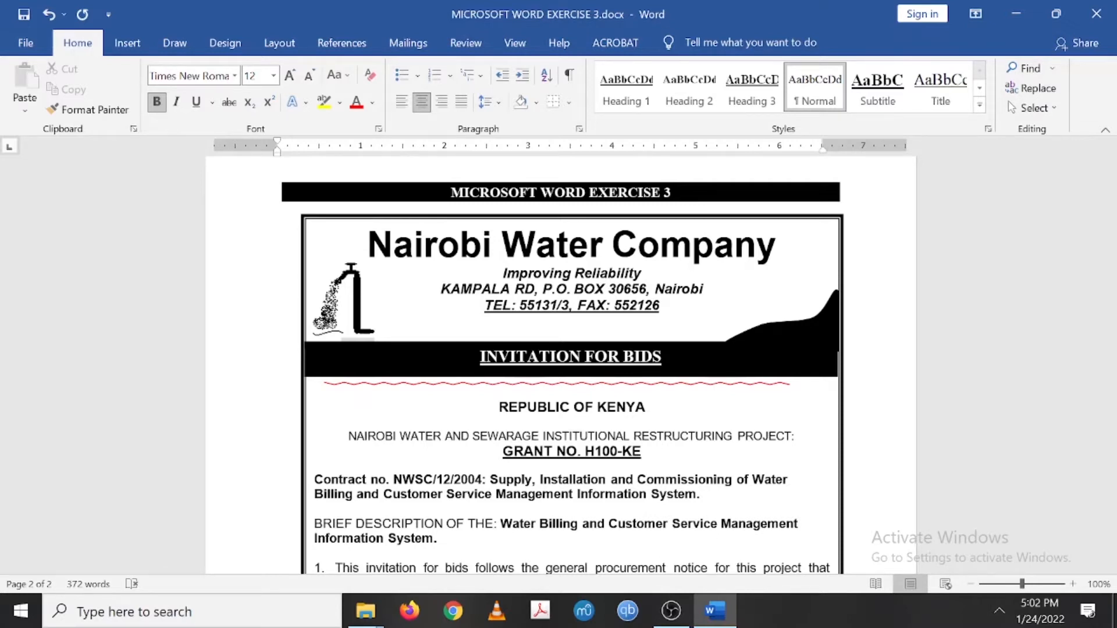
scroll(586, 303, up, 1)
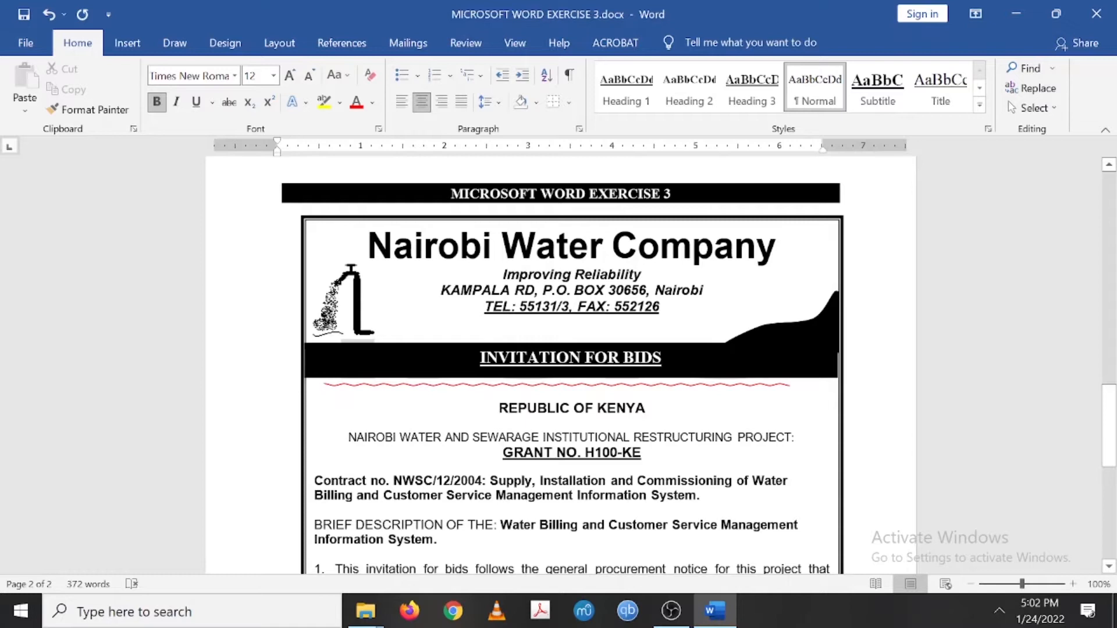
click(571, 453)
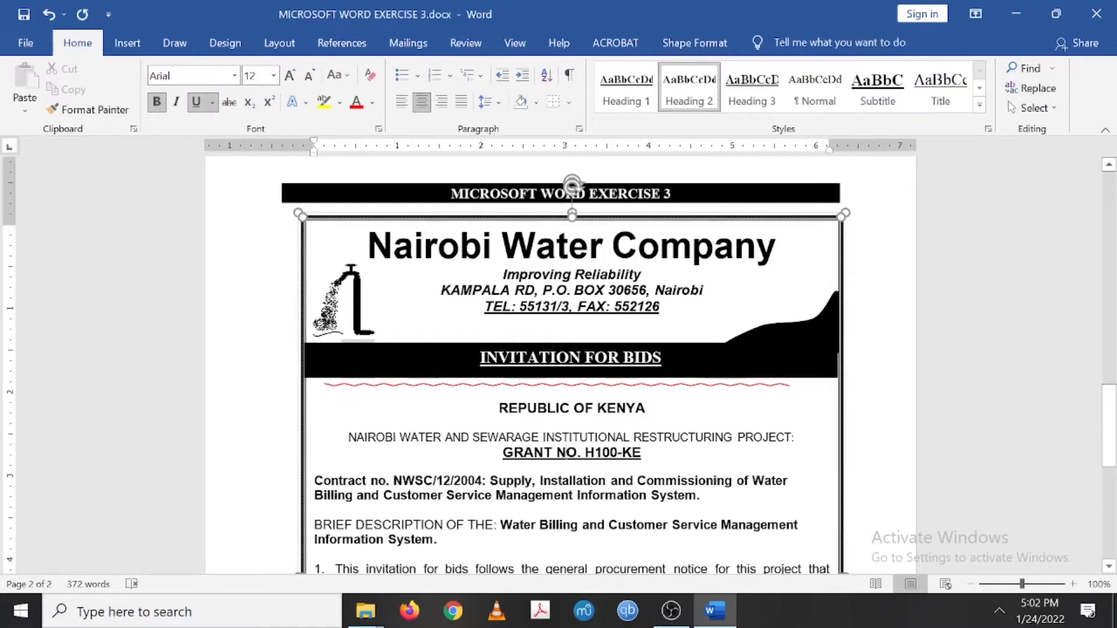
scroll(571, 453, up, 12)
scroll(259, 291, up, 5)
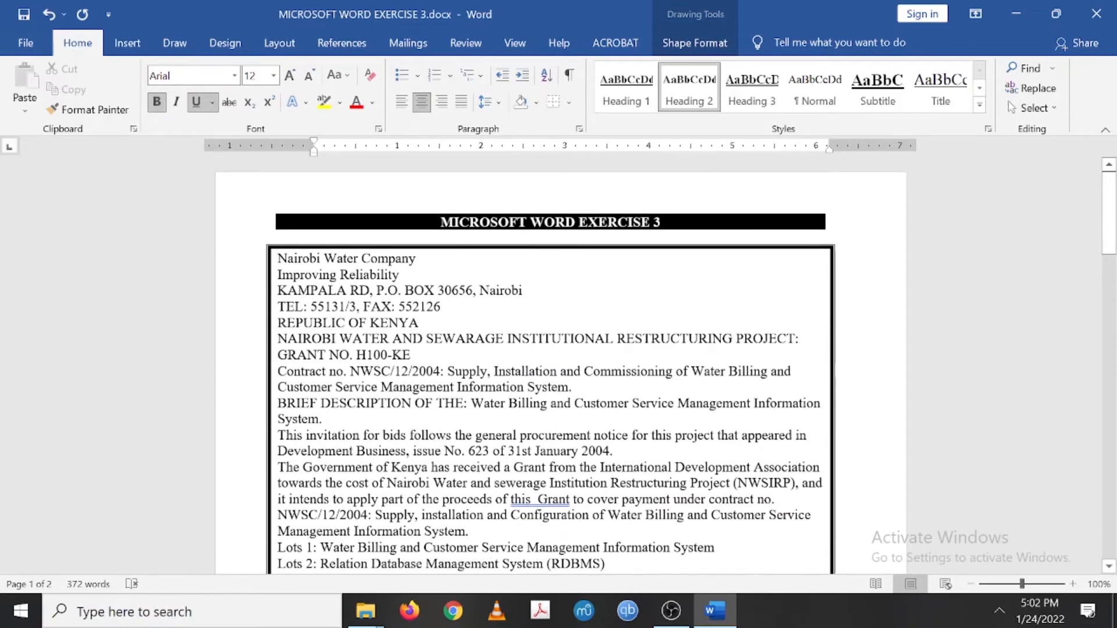
drag(278, 259, 416, 356)
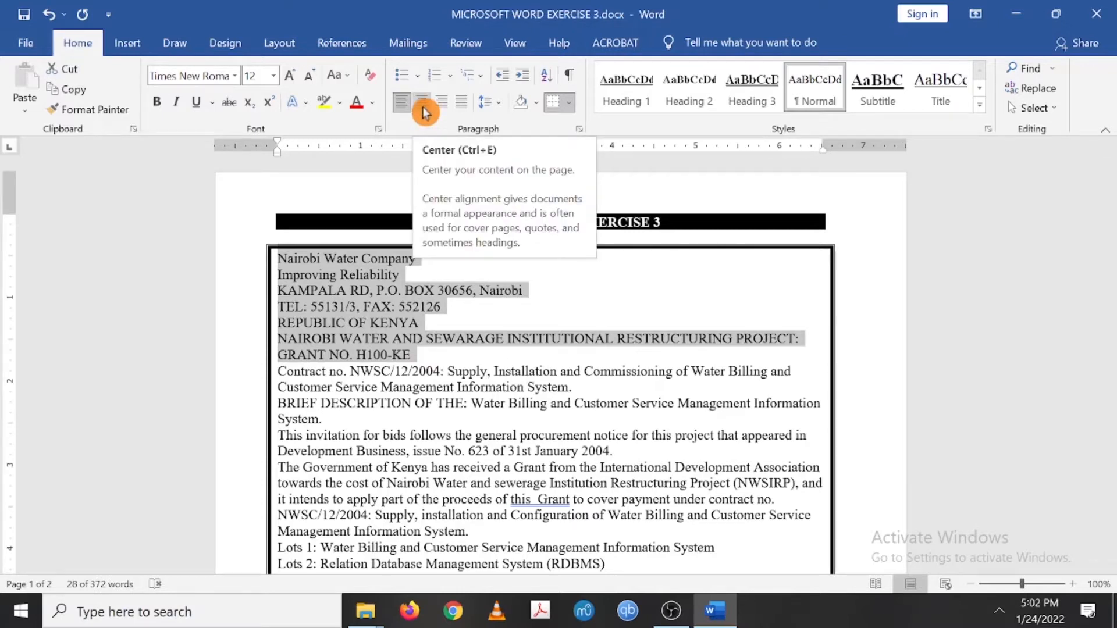
click(579, 127)
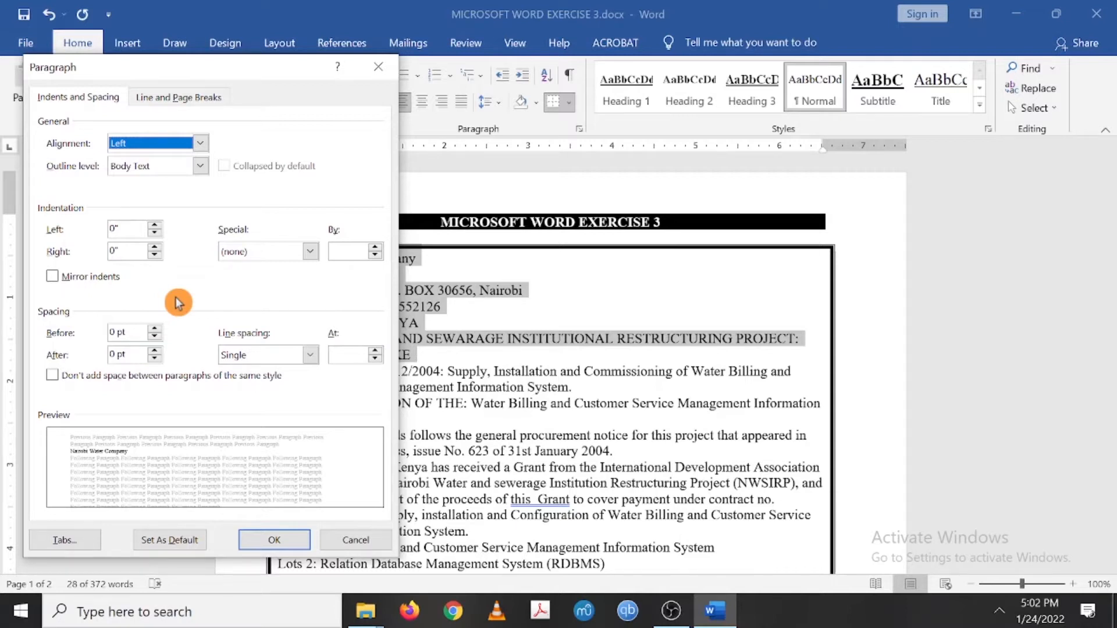
click(311, 355)
click(285, 383)
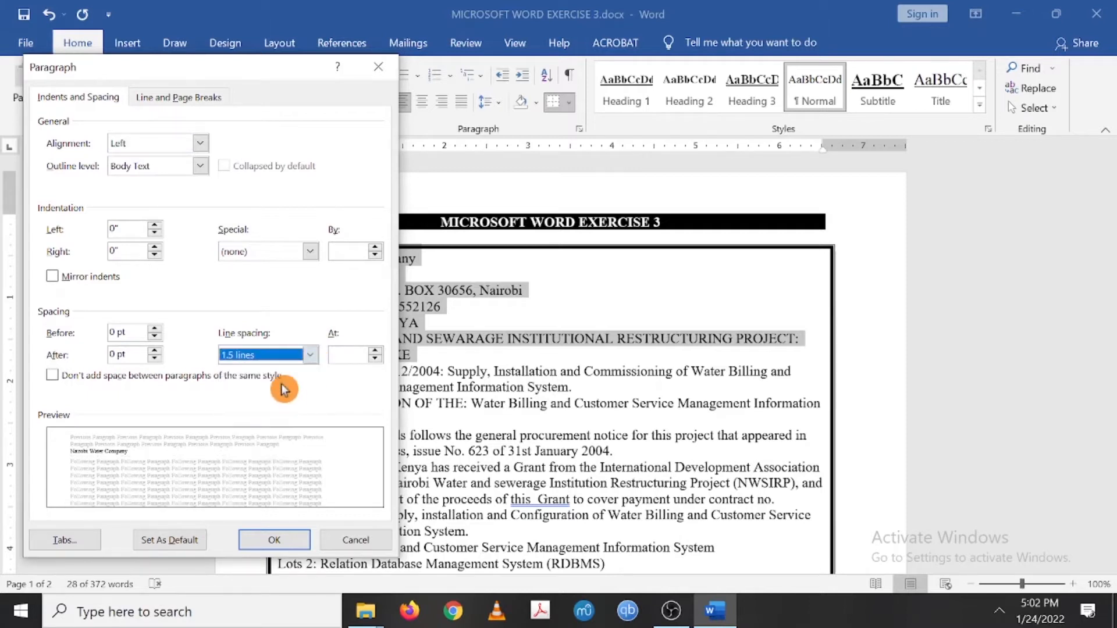
click(312, 357)
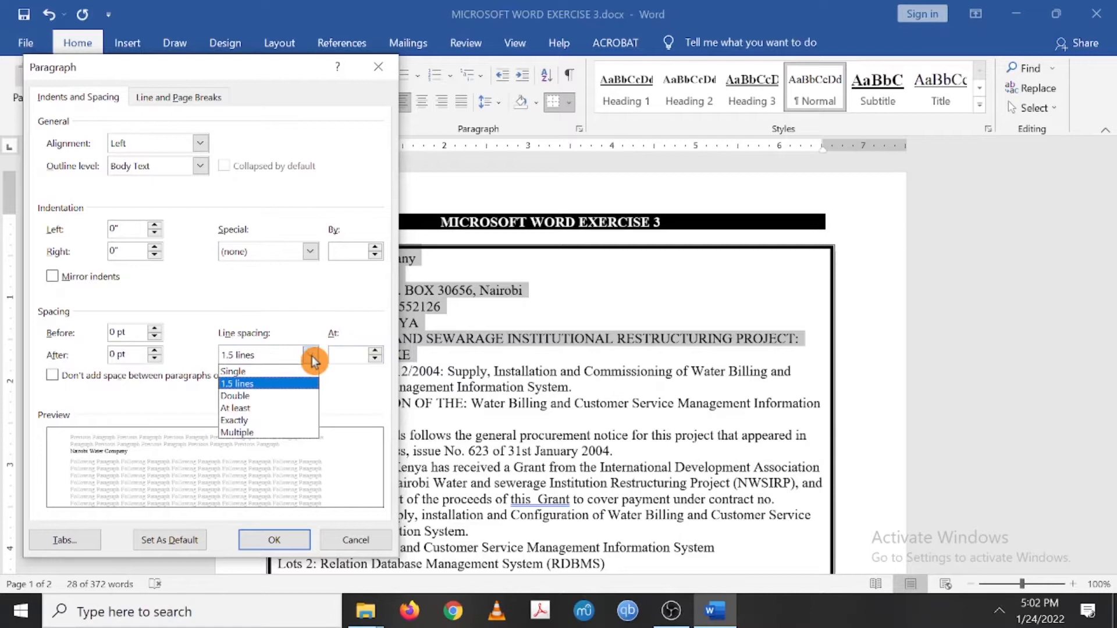
click(281, 396)
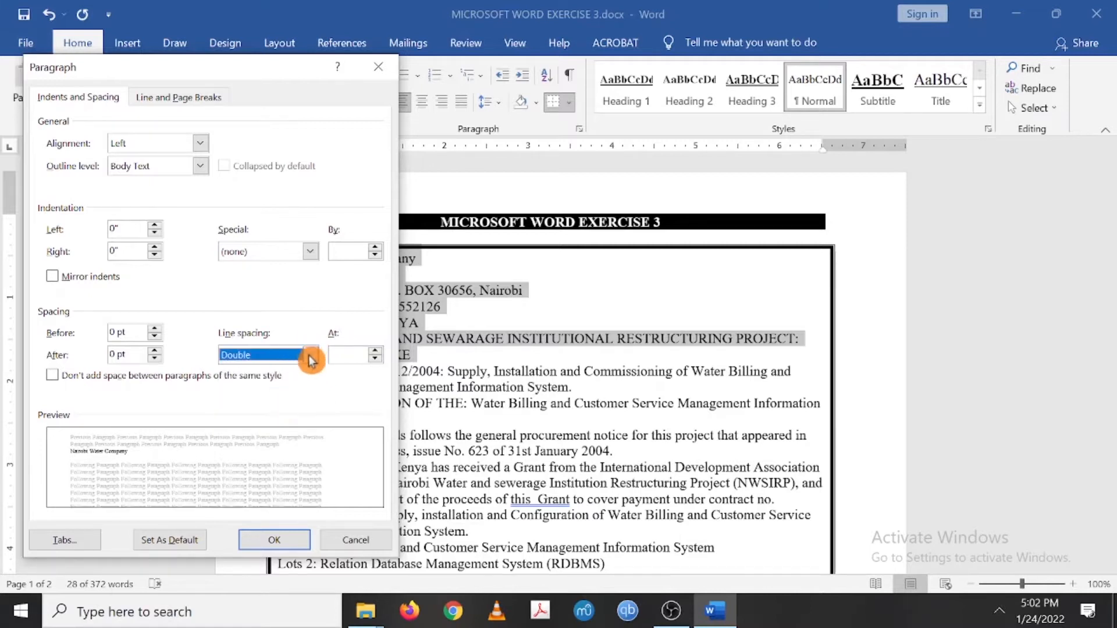
click(309, 355)
click(371, 73)
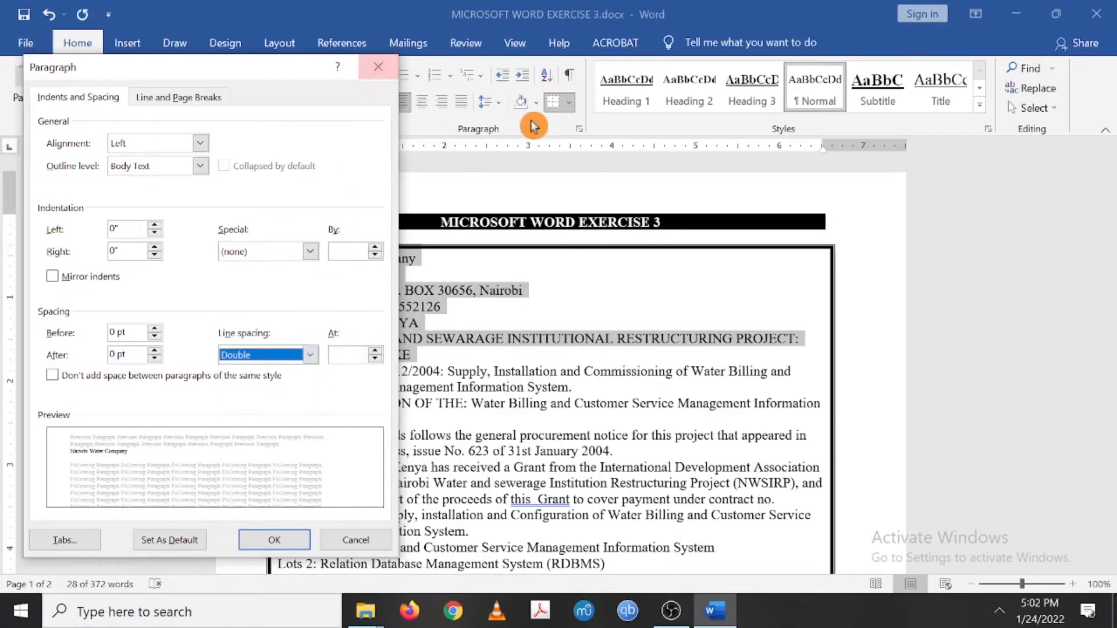
click(379, 75)
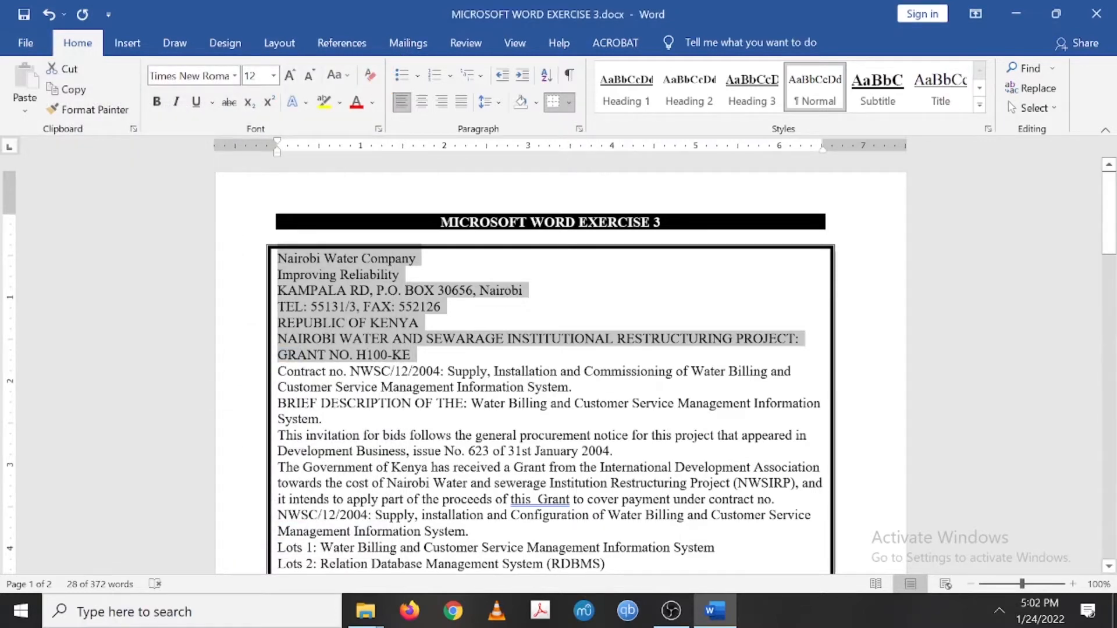
Center the selected lines from Nairobi Water Company through GRANT NO. H100-KE.
scroll(558, 366, down, 15)
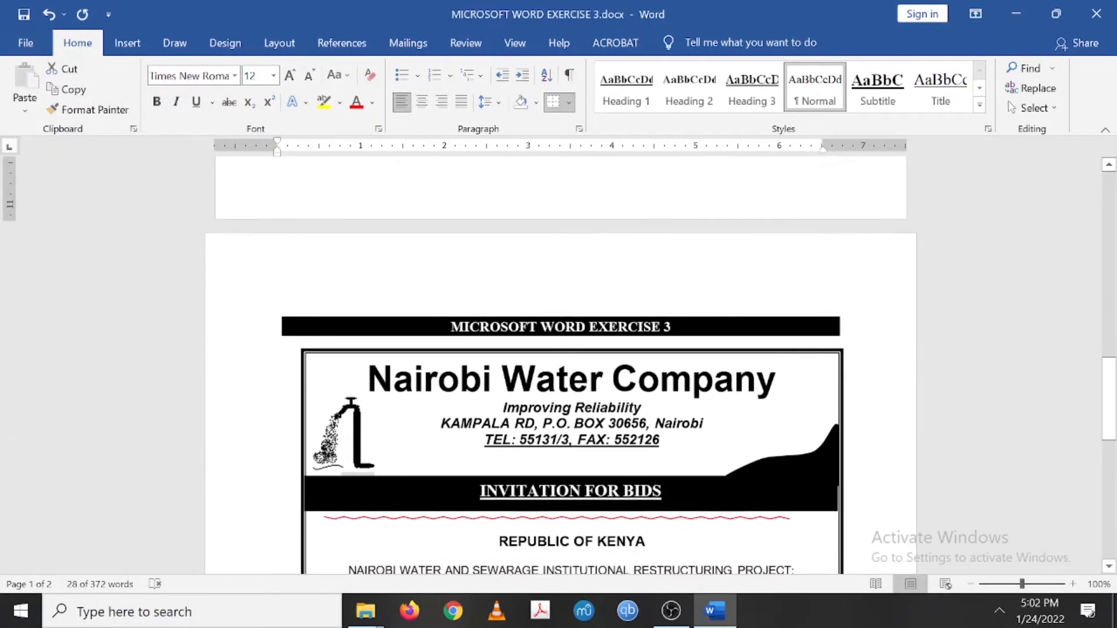
scroll(528, 549, up, 12)
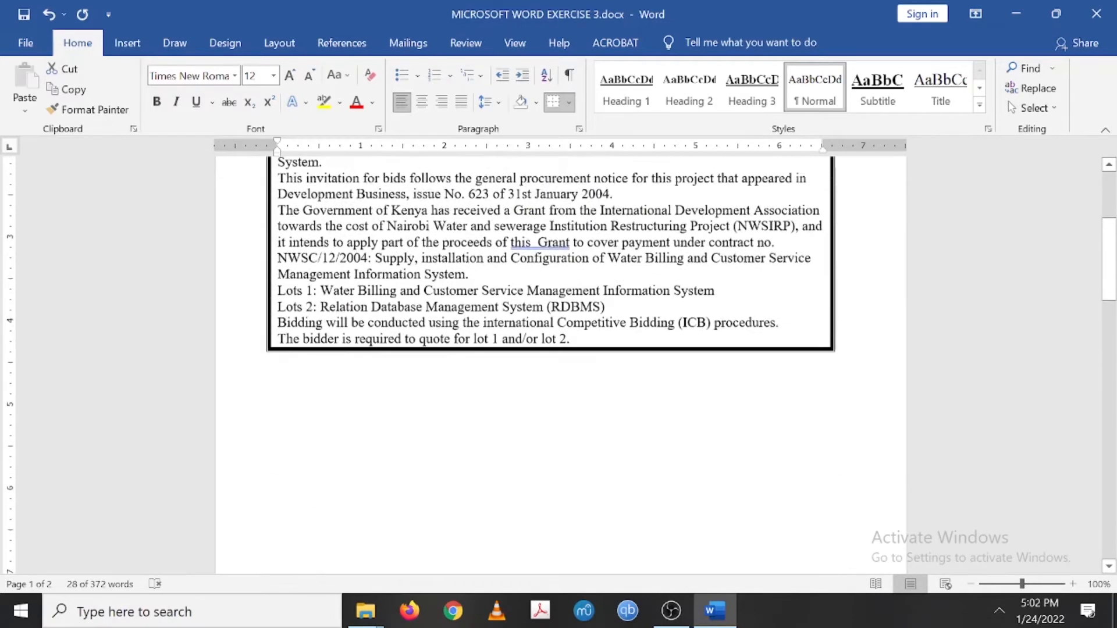
scroll(527, 549, up, 2)
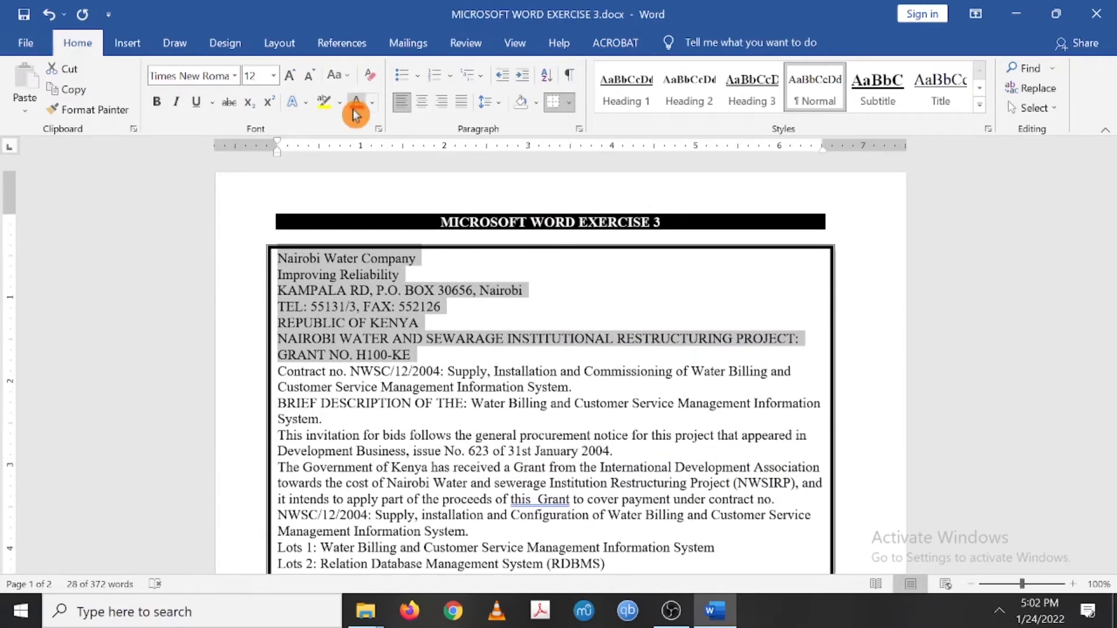
click(420, 110)
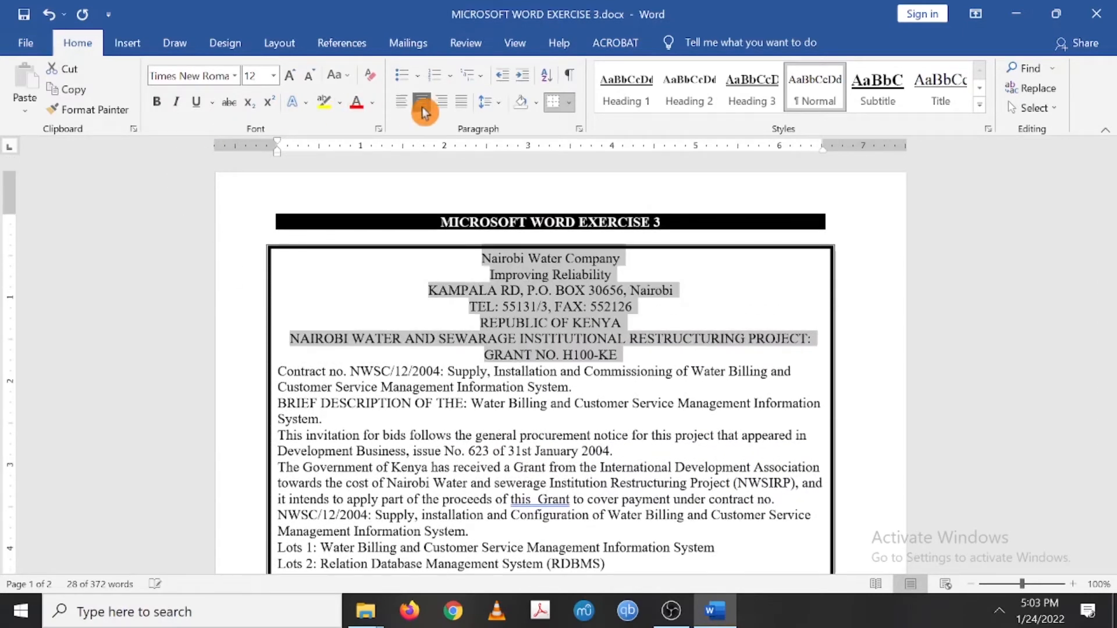
click(547, 308)
Compare the centered letterhead lines on page 1 with the sample on page 2, especially between the TEL/FAX line and REPUBLIC OF KENYA.
scroll(547, 308, down, 3)
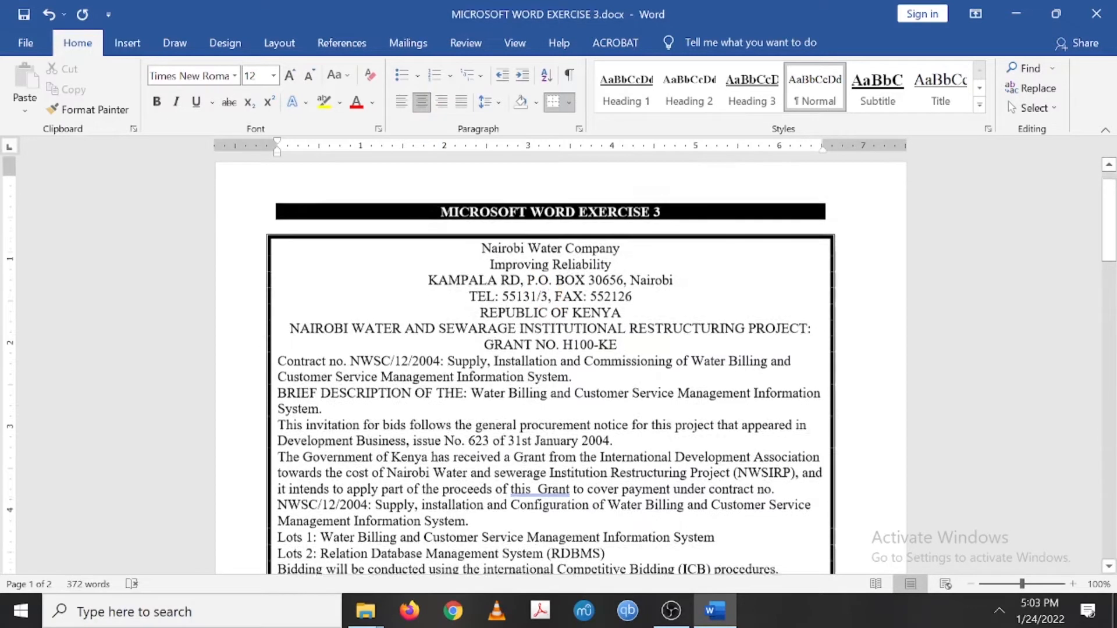
scroll(547, 308, up, 2)
scroll(548, 307, up, 1)
scroll(548, 307, down, 1)
scroll(547, 309, down, 15)
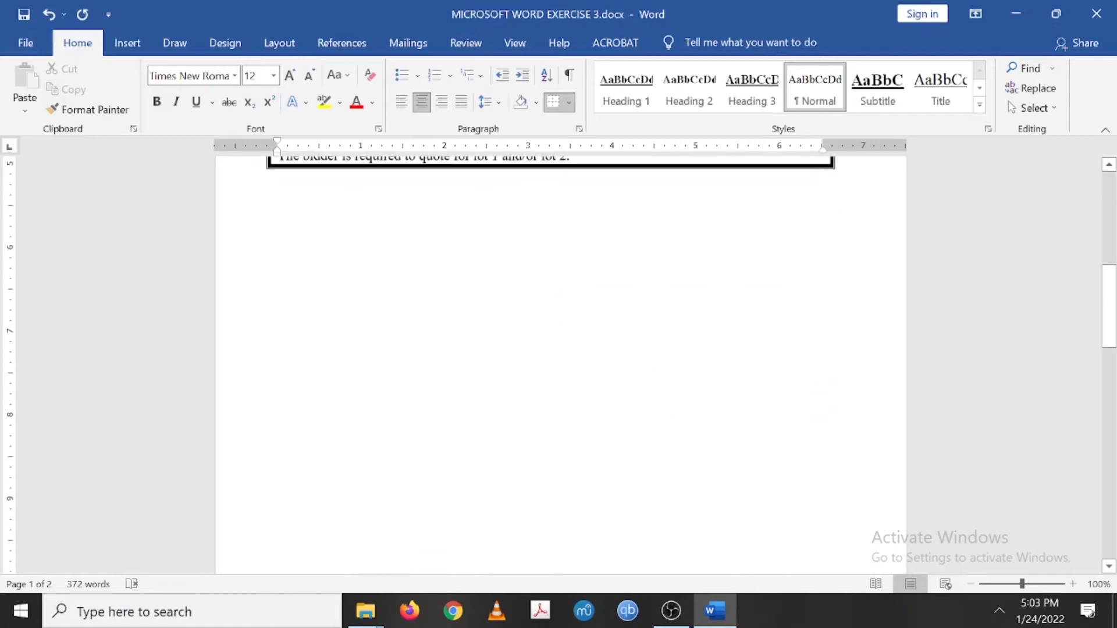
scroll(547, 308, down, 1)
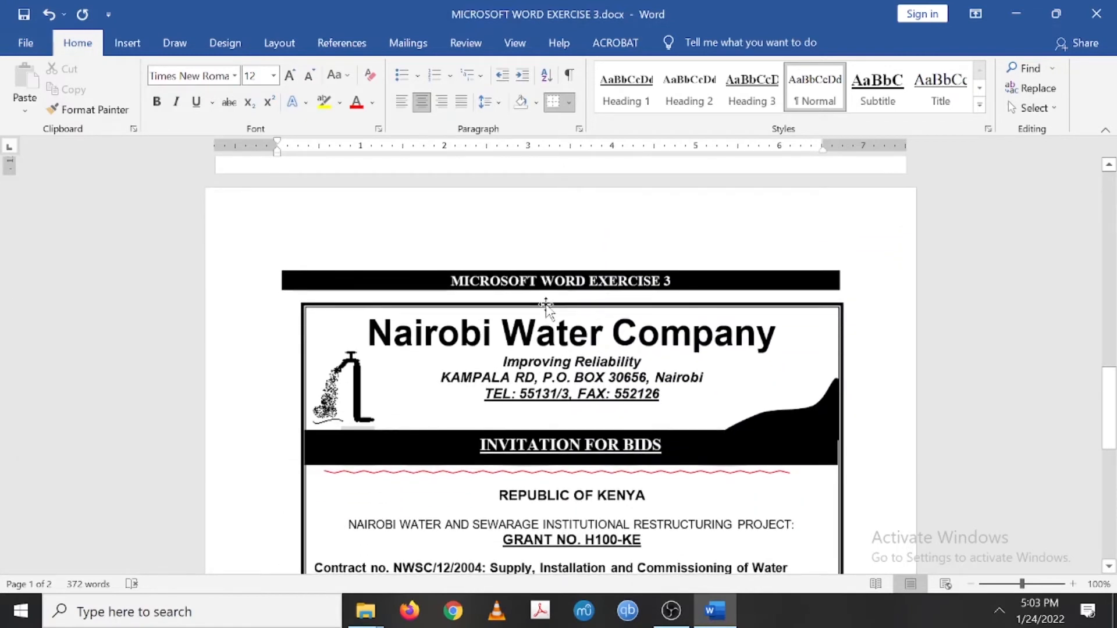
scroll(547, 308, up, 15)
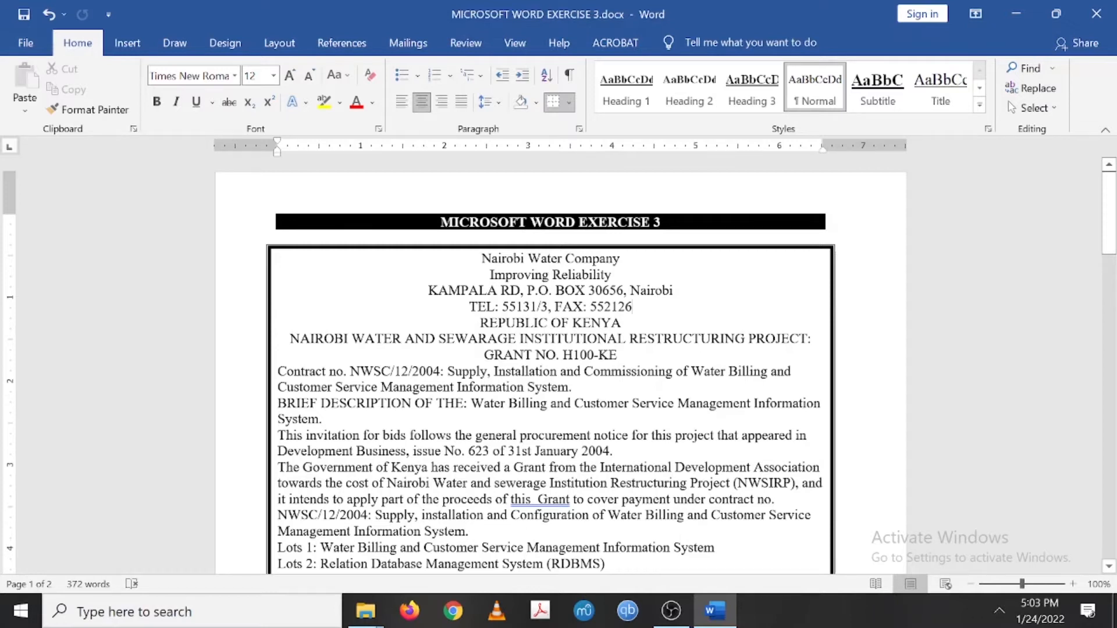
scroll(558, 361, down, 10)
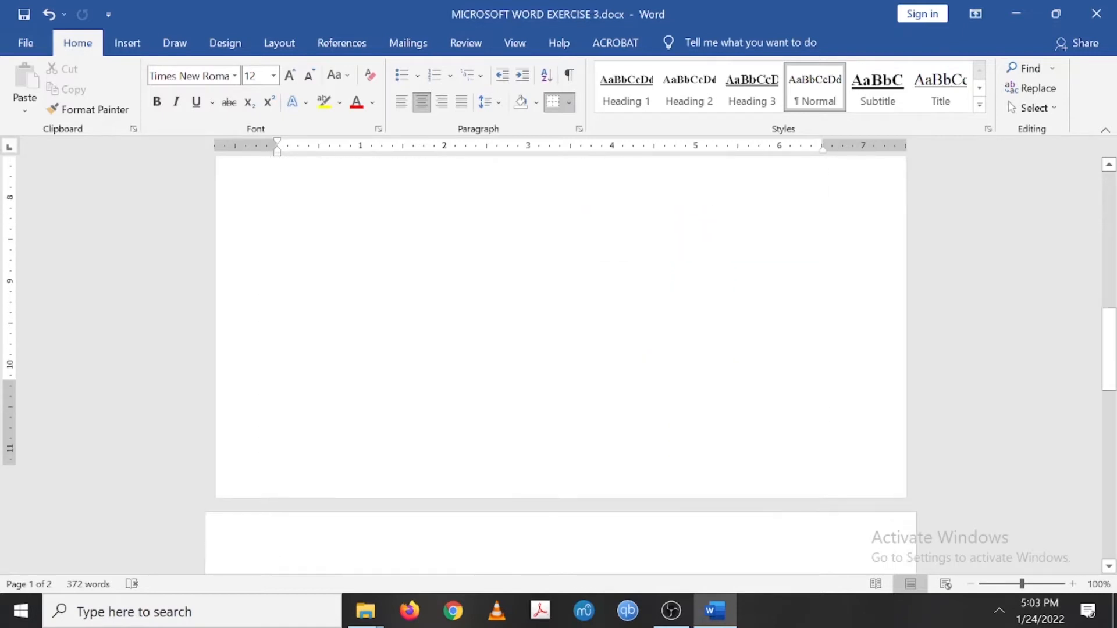
scroll(558, 360, down, 5)
scroll(558, 360, up, 8)
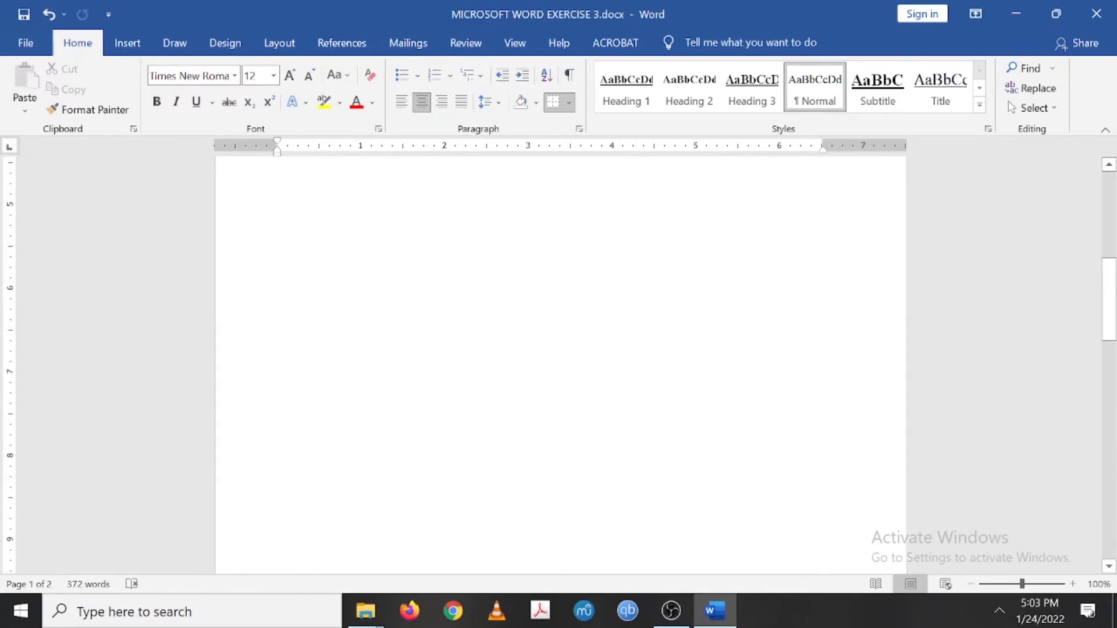
scroll(558, 360, up, 10)
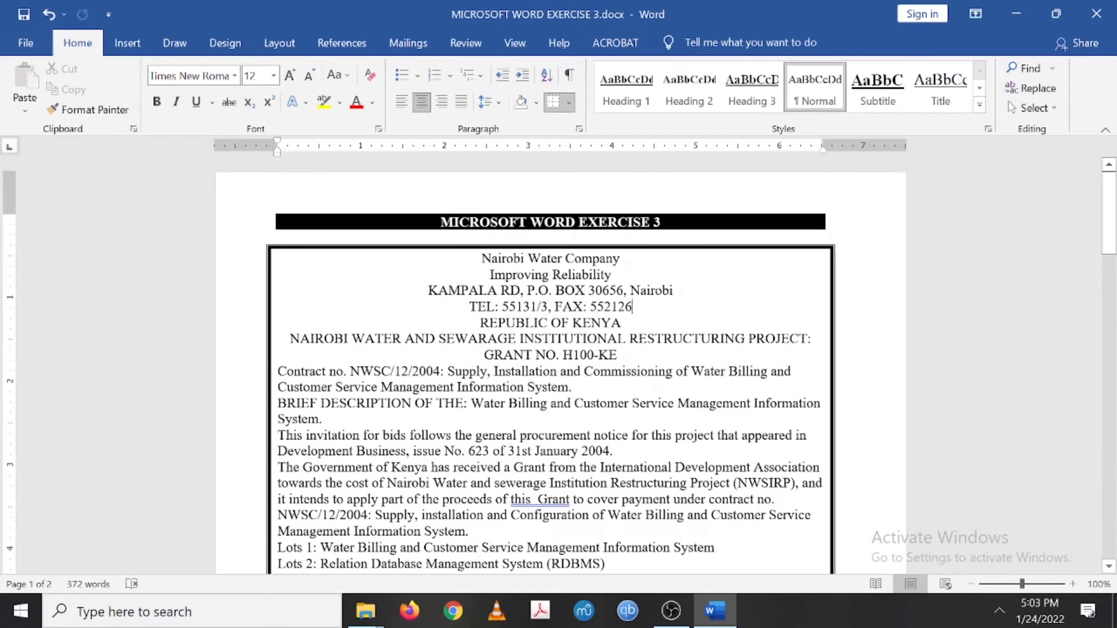
Insert two blank lines below the TEL/FAX line and enter INVITATION BIDS on the one directly above REPUBLIC OF KENYA.
key(Return)
key(Return)
key(Return)
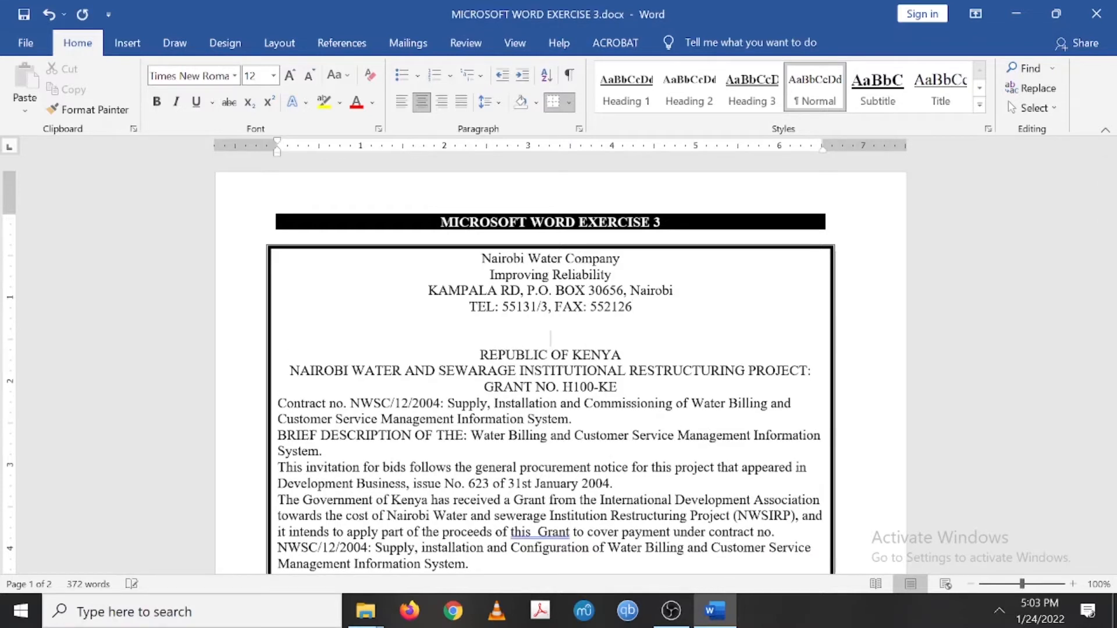
scroll(559, 361, down, 8)
scroll(559, 361, down, 7)
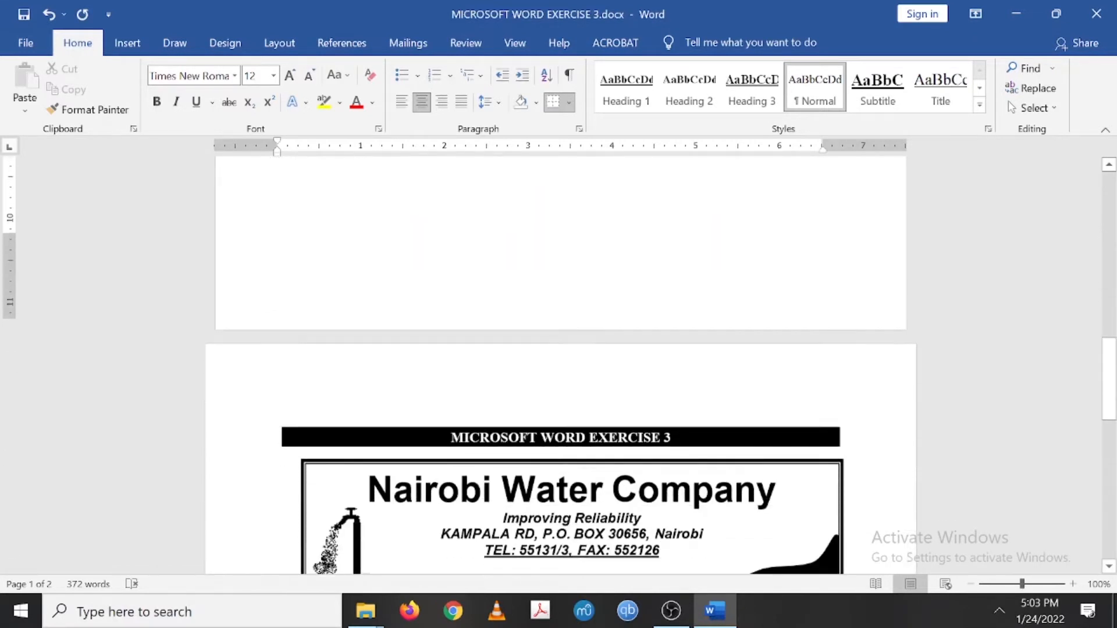
scroll(558, 360, up, 12)
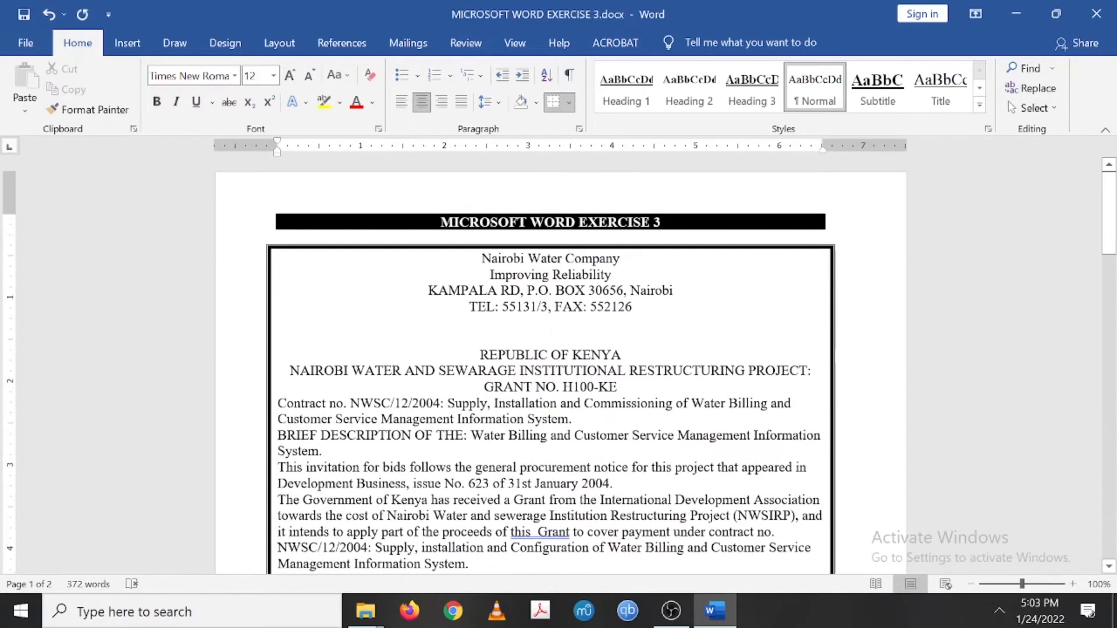
click(558, 339)
text(INN)
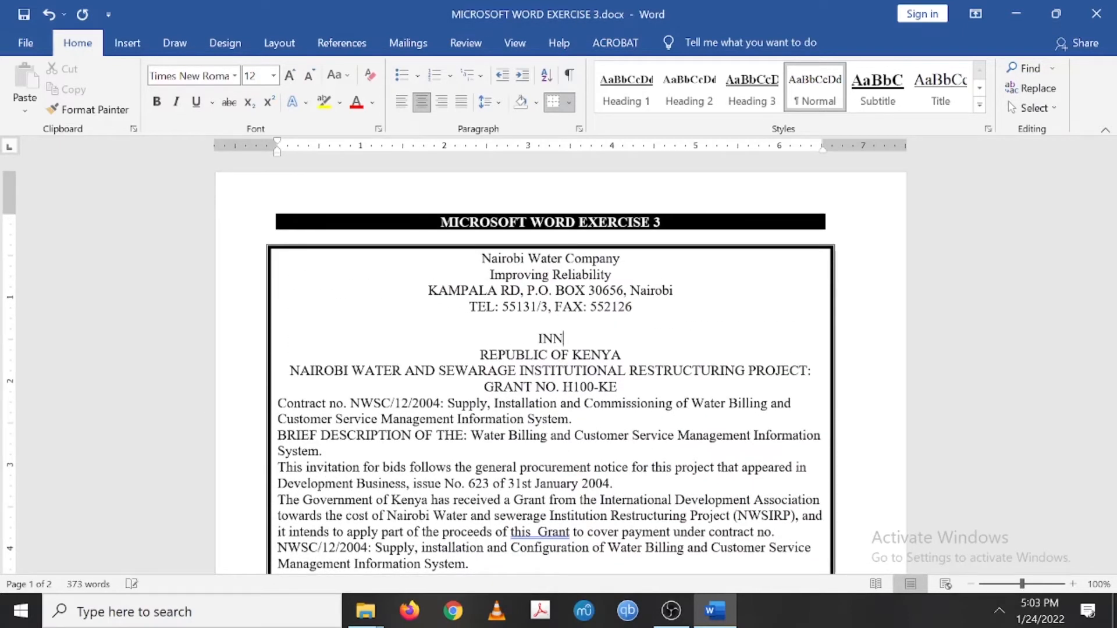
key(BackSpace)
text(VITATION BID)
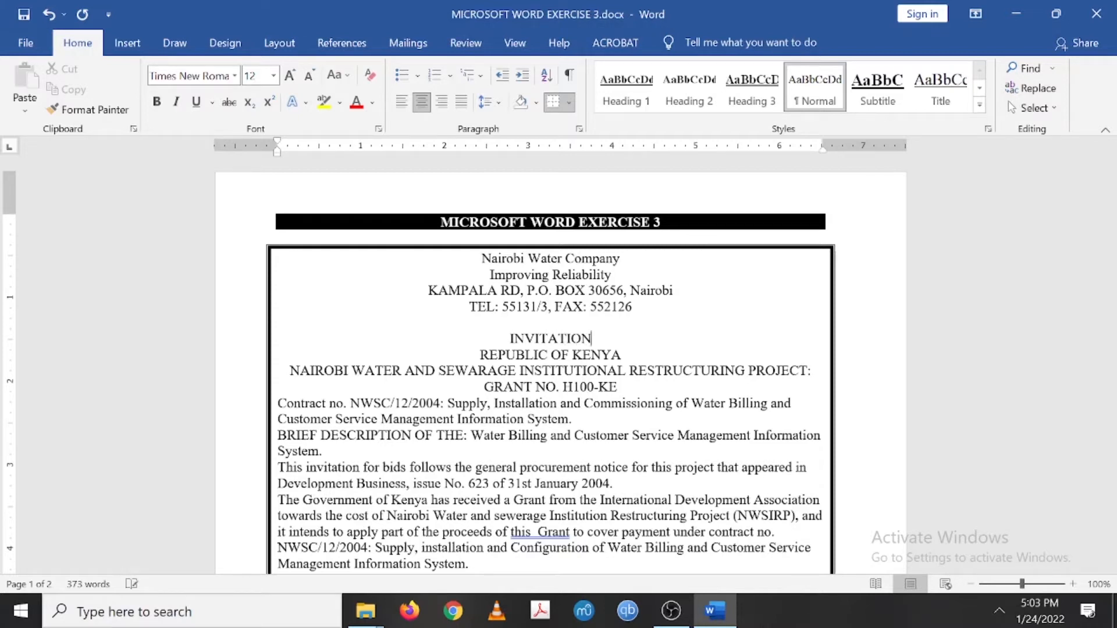
text(S)
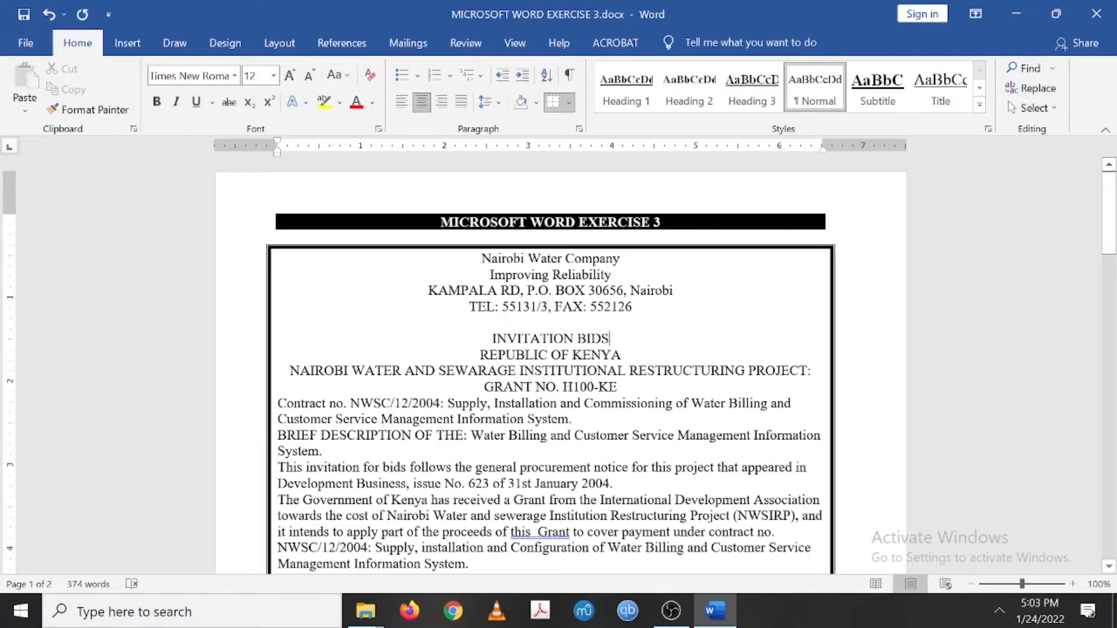
Set the font size of the Nairobi Water Company line to 28.
drag(624, 258, 481, 258)
click(273, 86)
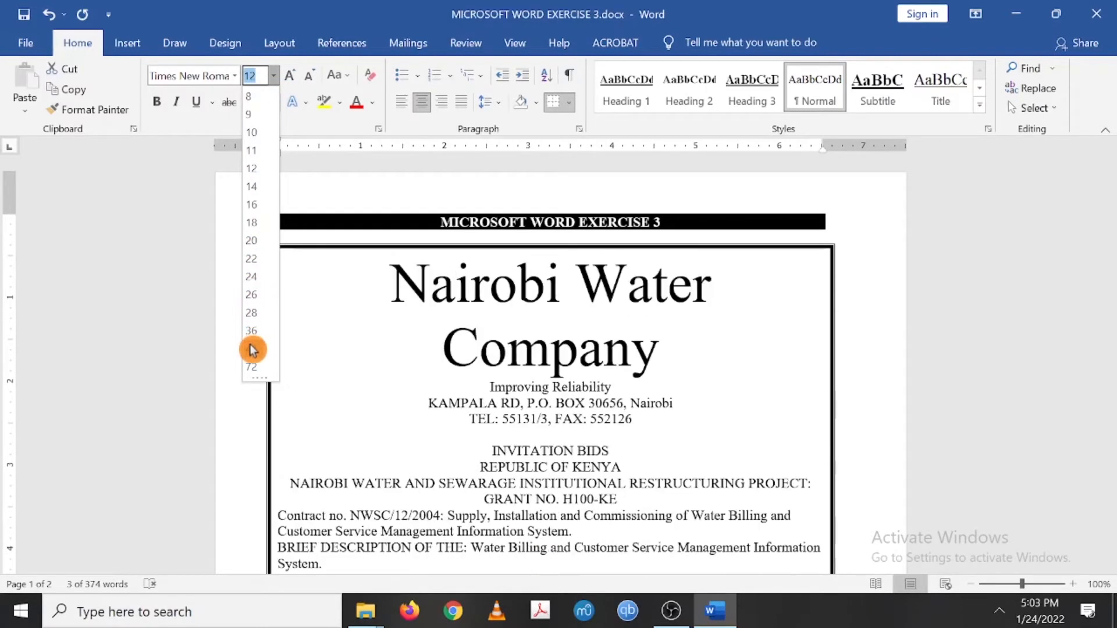
click(252, 319)
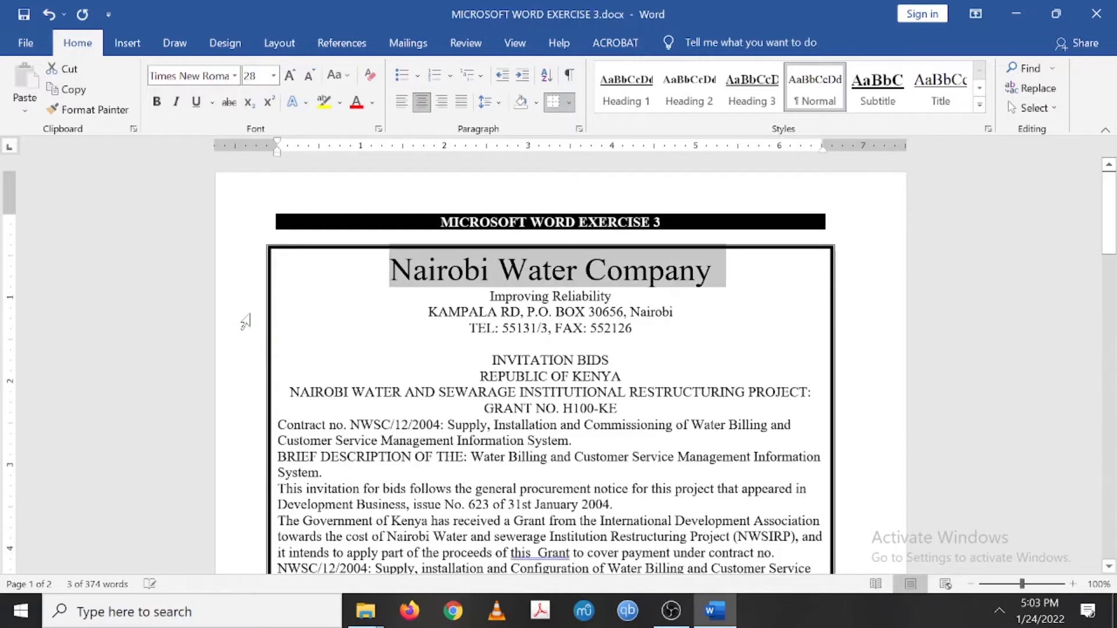
Make the Nairobi Water Company line at the start of the page 1 letterhead bold.
click(158, 105)
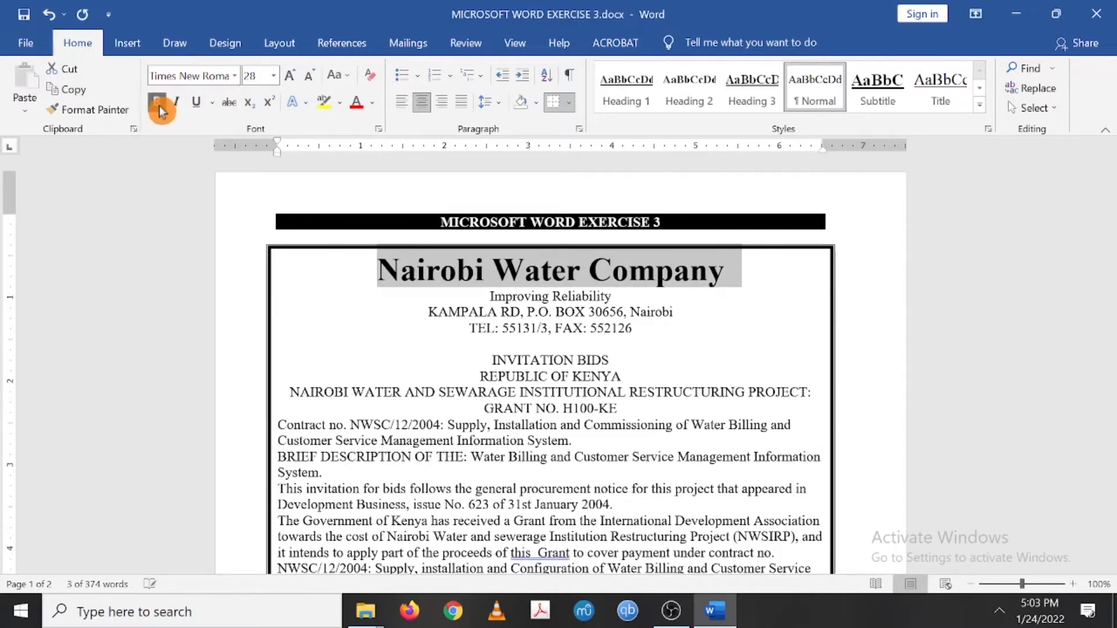
Check the font, size and style of the company name and the lines below it in the sample on page 2.
scroll(559, 361, down, 8)
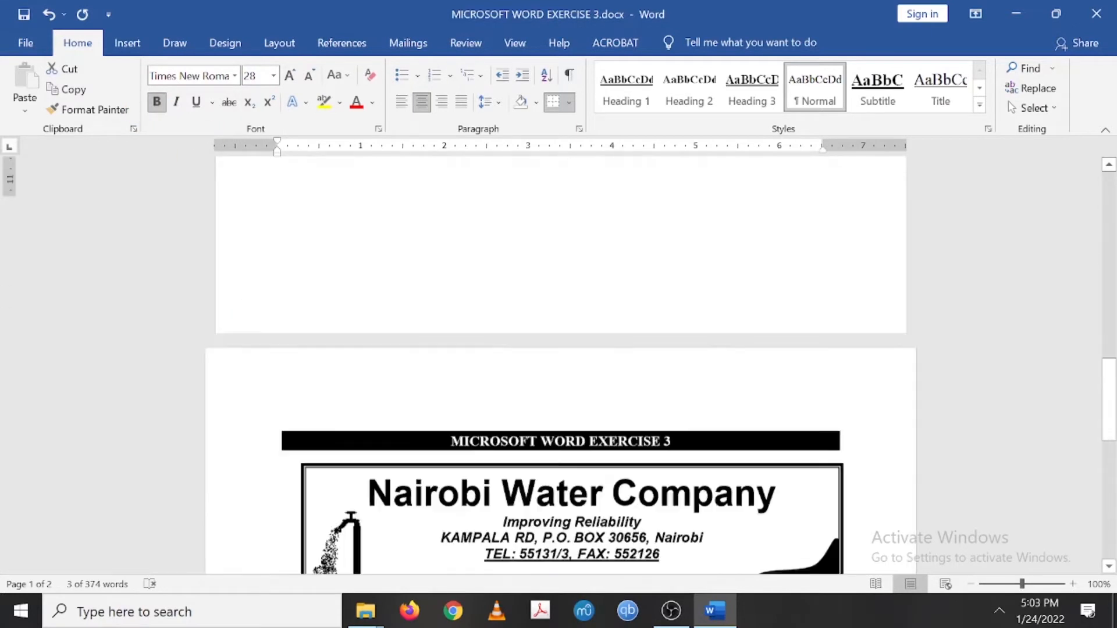
scroll(558, 361, down, 10)
scroll(558, 360, up, 8)
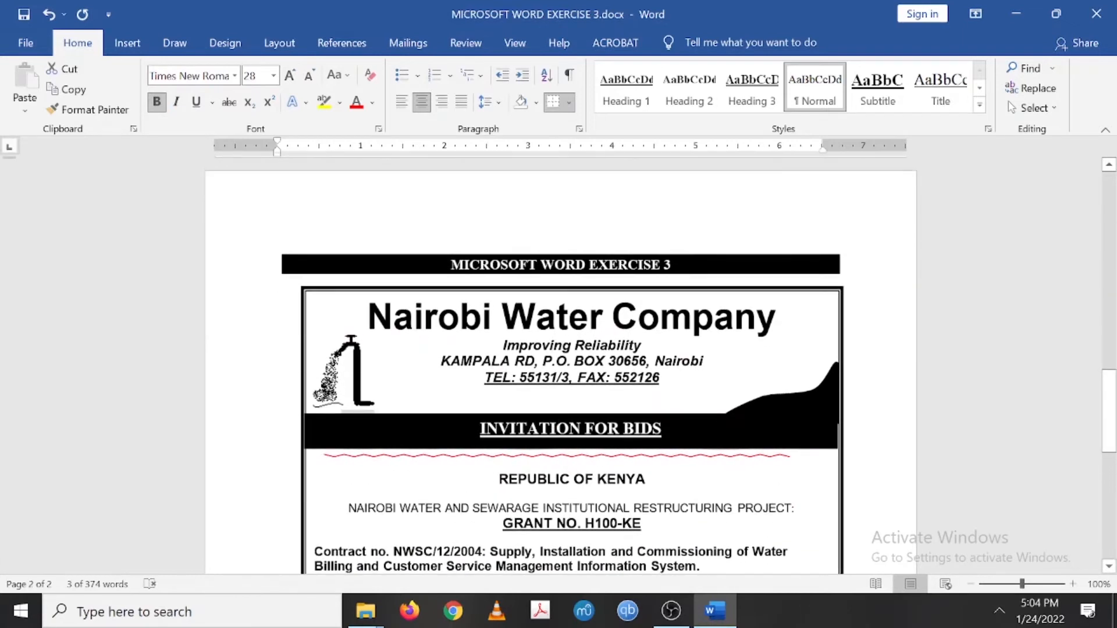
click(660, 317)
drag(536, 317, 771, 319)
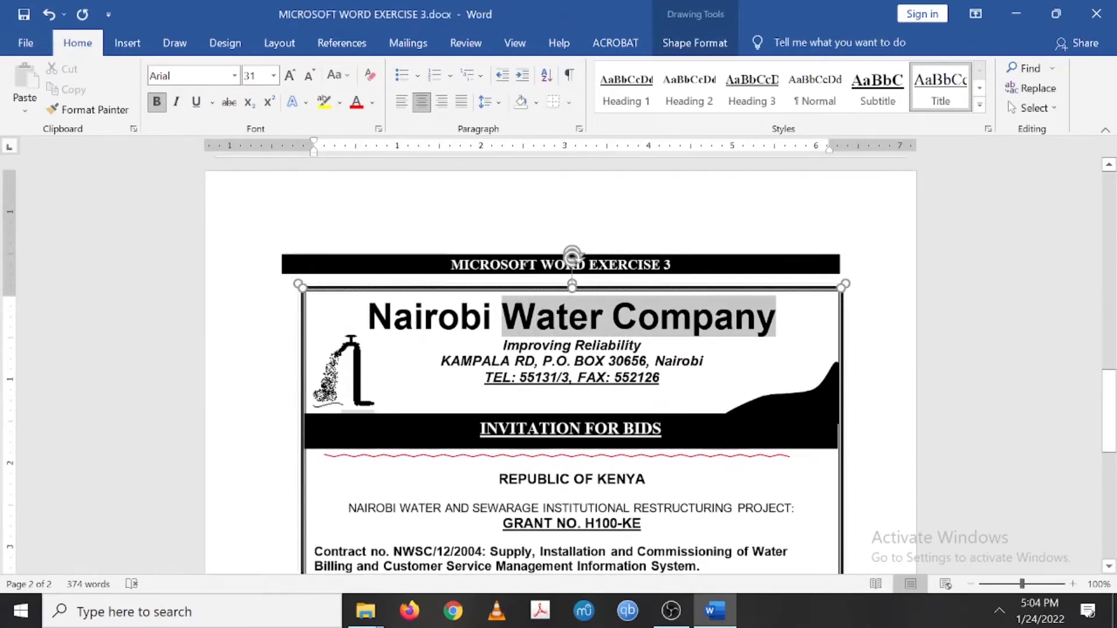
click(668, 323)
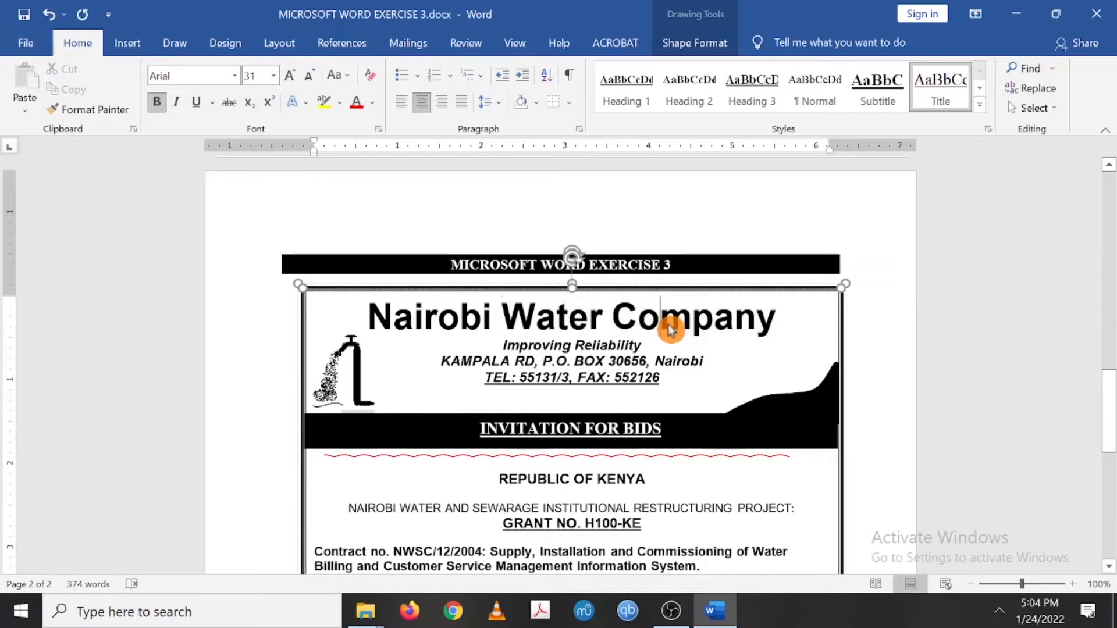
drag(663, 384, 495, 349)
click(495, 355)
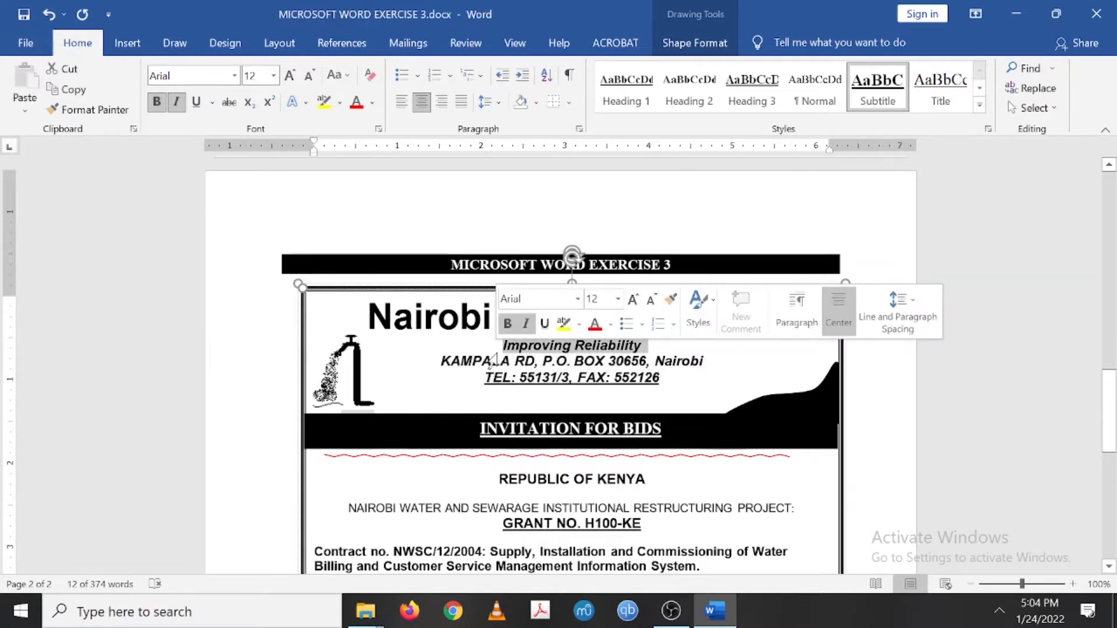
scroll(496, 355, up, 15)
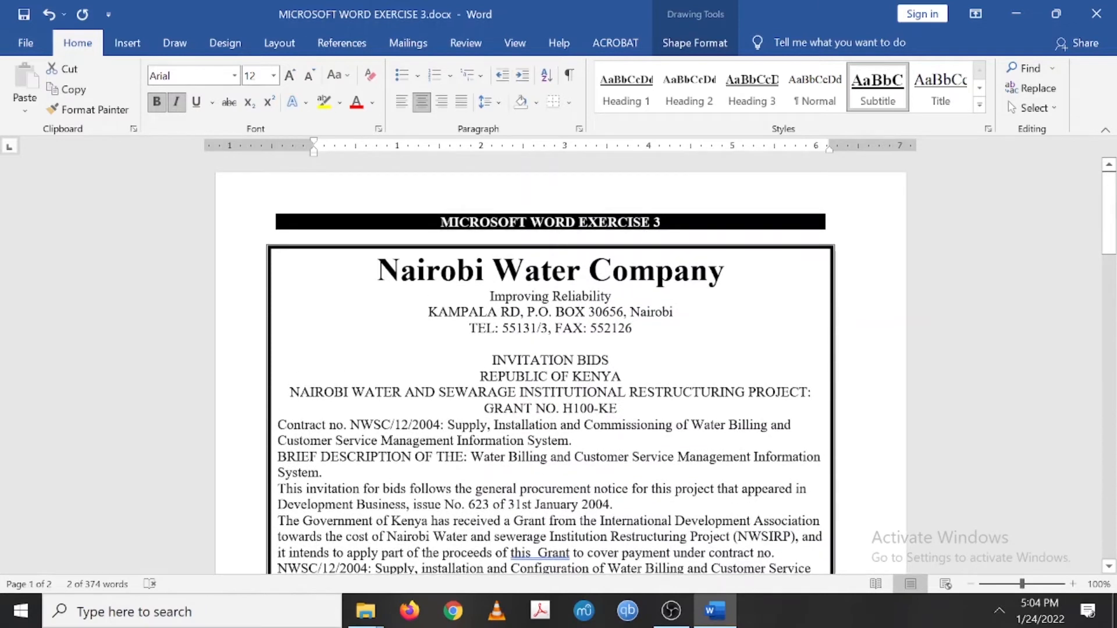
Set the font of the page 1 letterhead, from Nairobi Water Company through the TEL/FAX line, to Arial.
drag(378, 271, 639, 329)
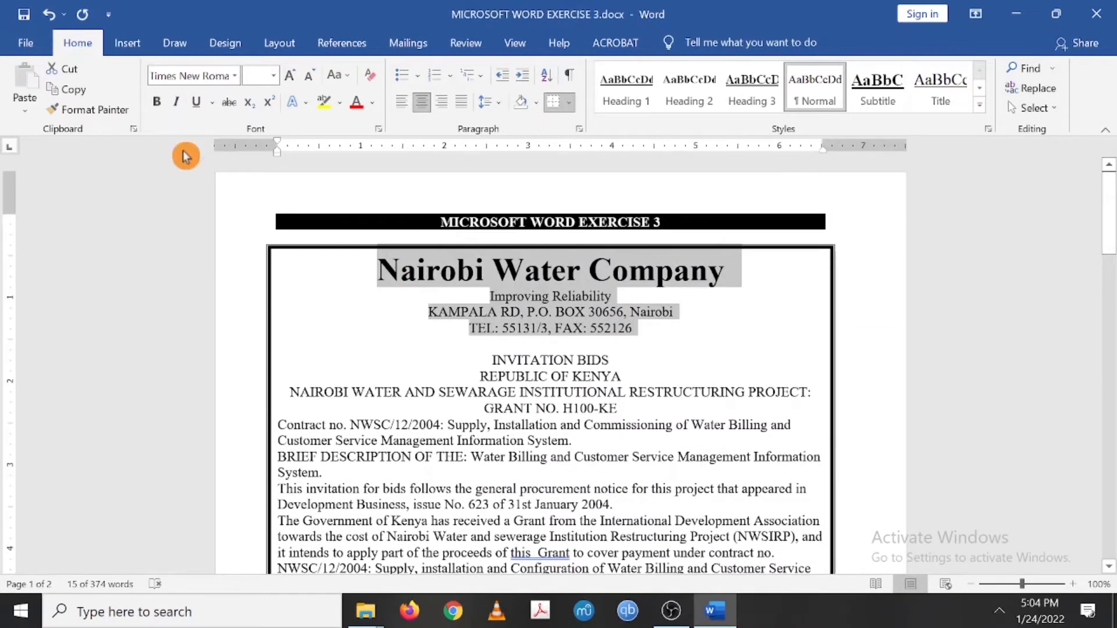
click(234, 78)
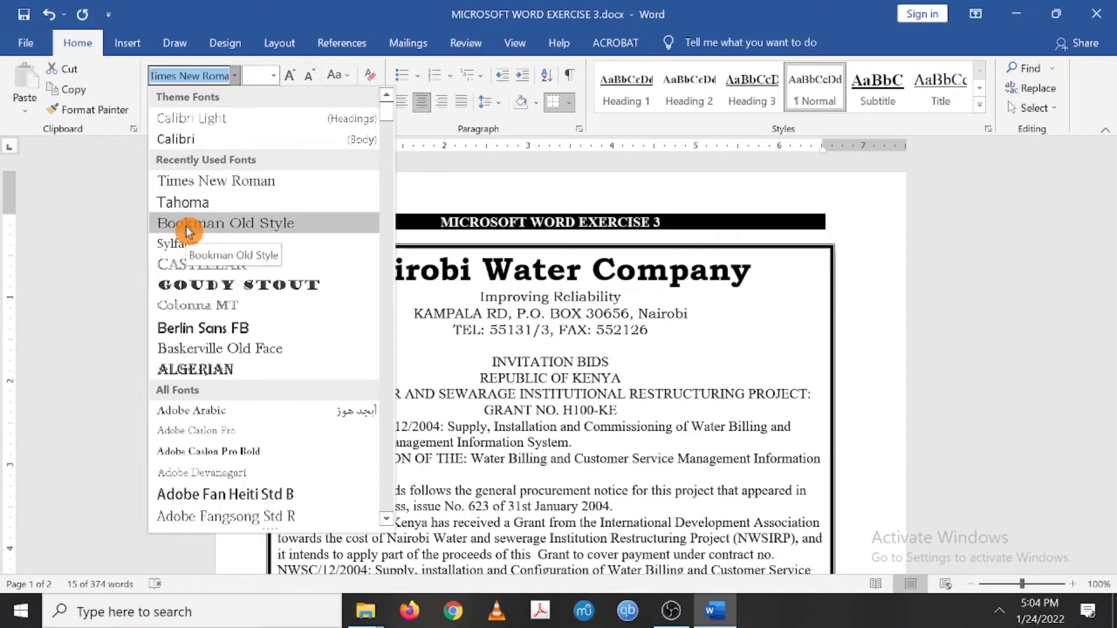
text(A)
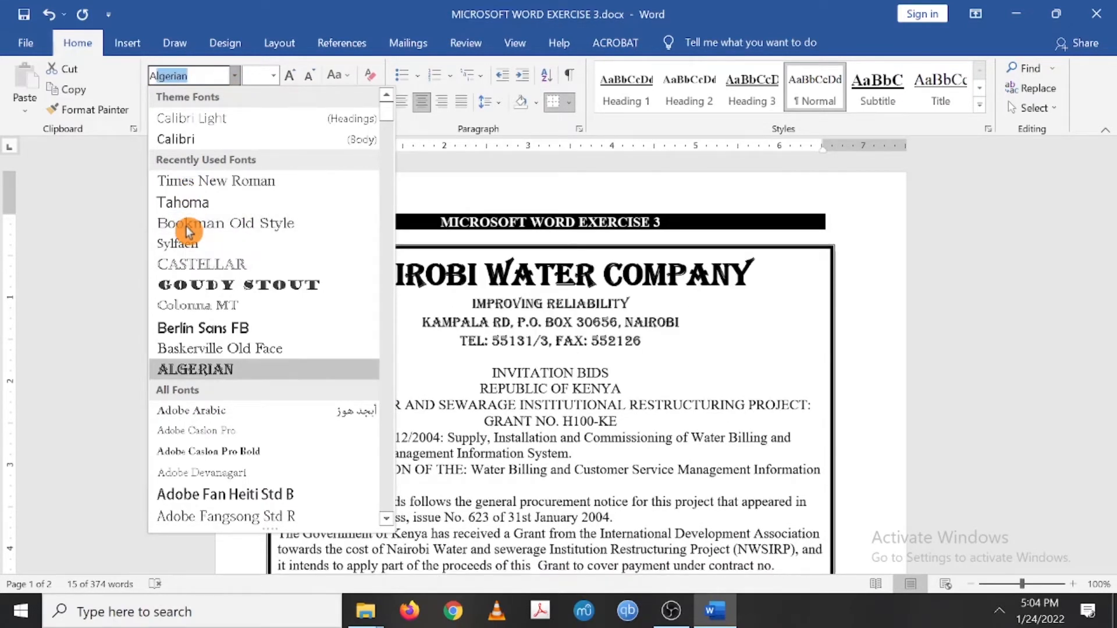
text(r)
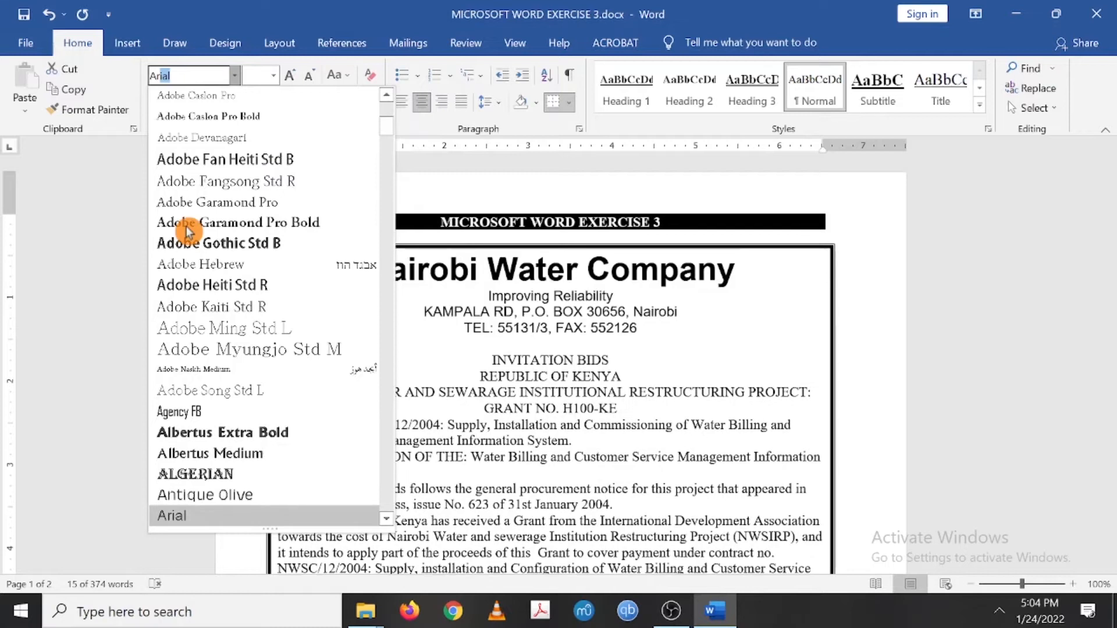
key(Return)
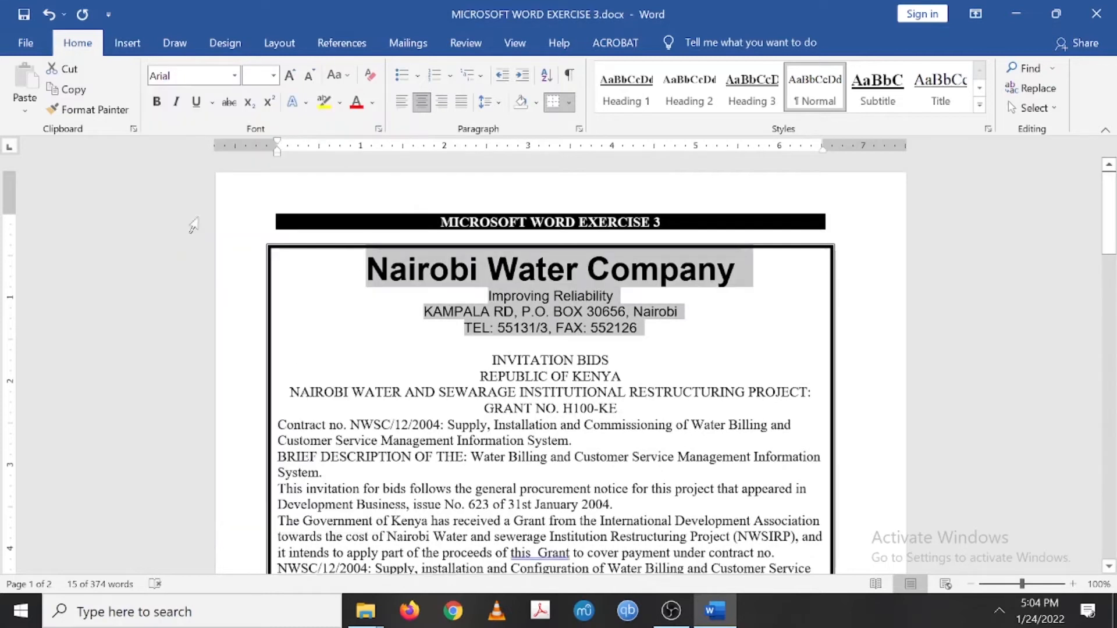
Apply bold and italic to the three lines from Improving Reliability through the TEL/FAX line on page 1.
click(542, 324)
drag(640, 327, 483, 296)
click(157, 102)
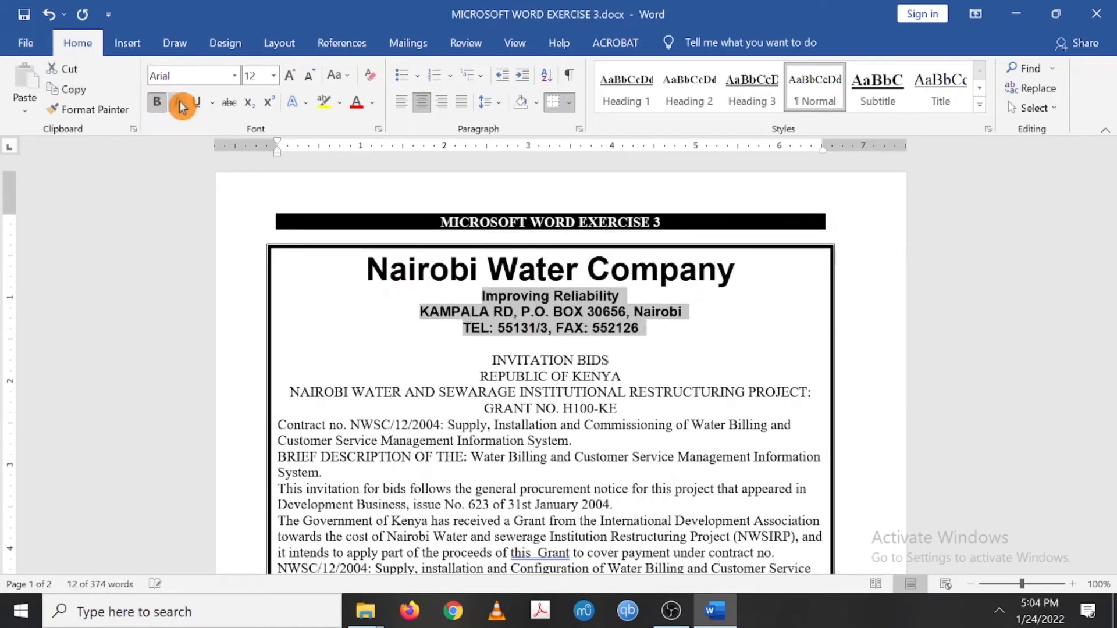
click(198, 103)
click(199, 104)
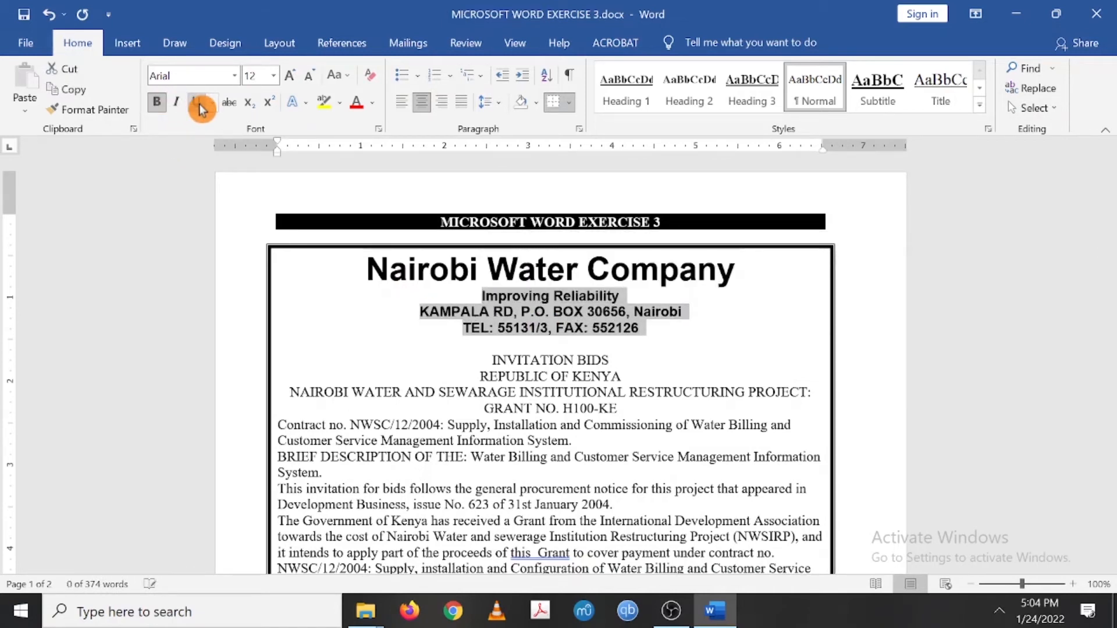
click(177, 104)
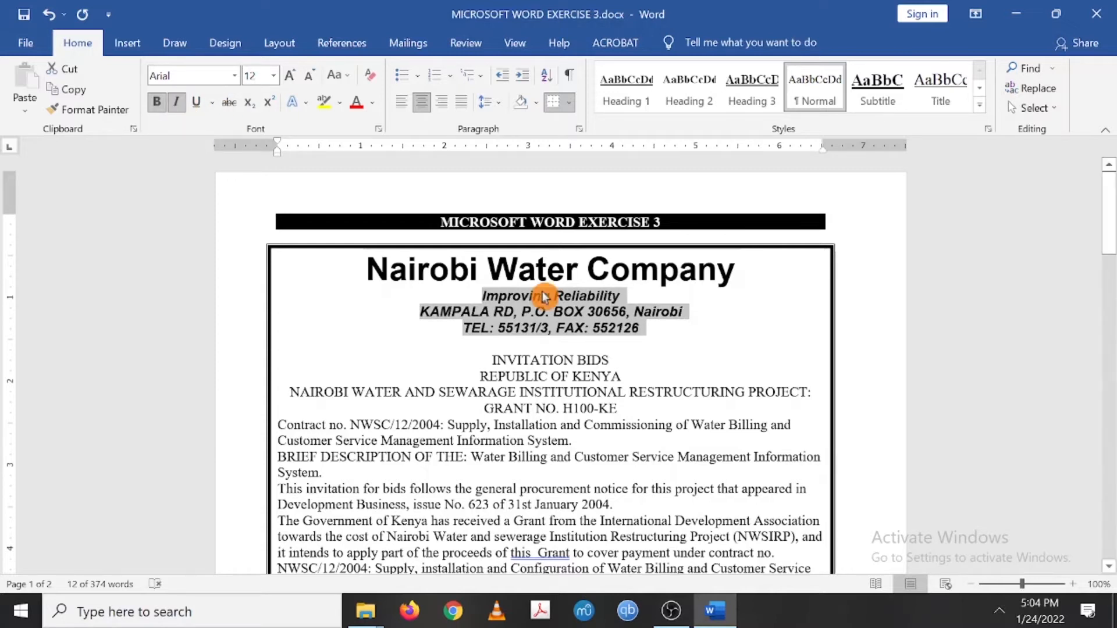
Compare the page 1 letterhead with the sample on page 2 and check the font size of the sample's company name.
scroll(616, 331, down, 10)
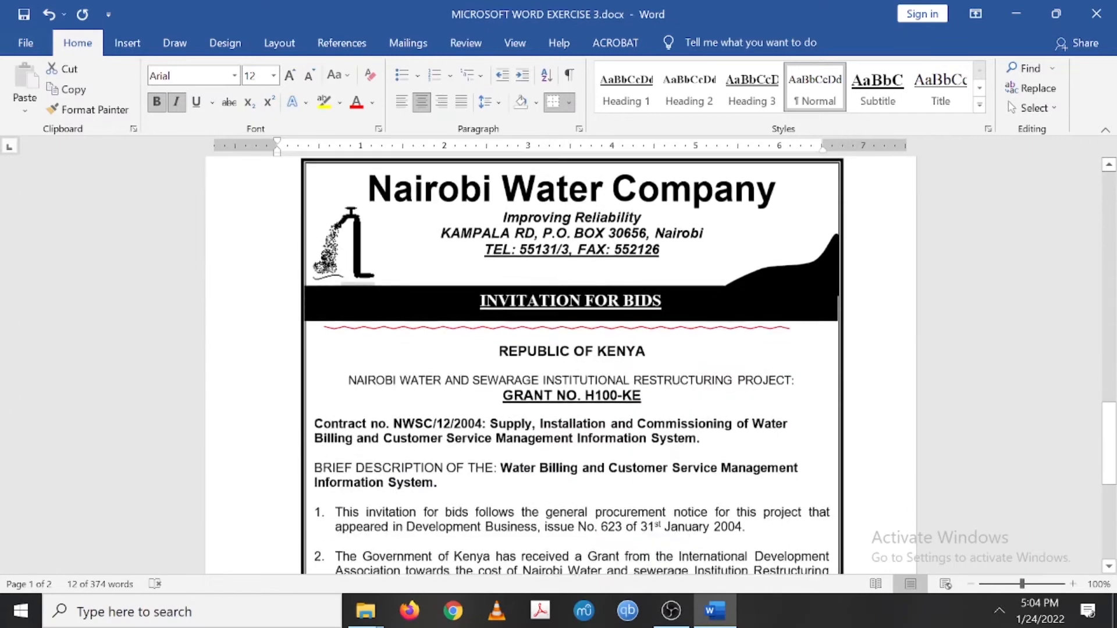
scroll(562, 365, down, 3)
scroll(562, 365, up, 8)
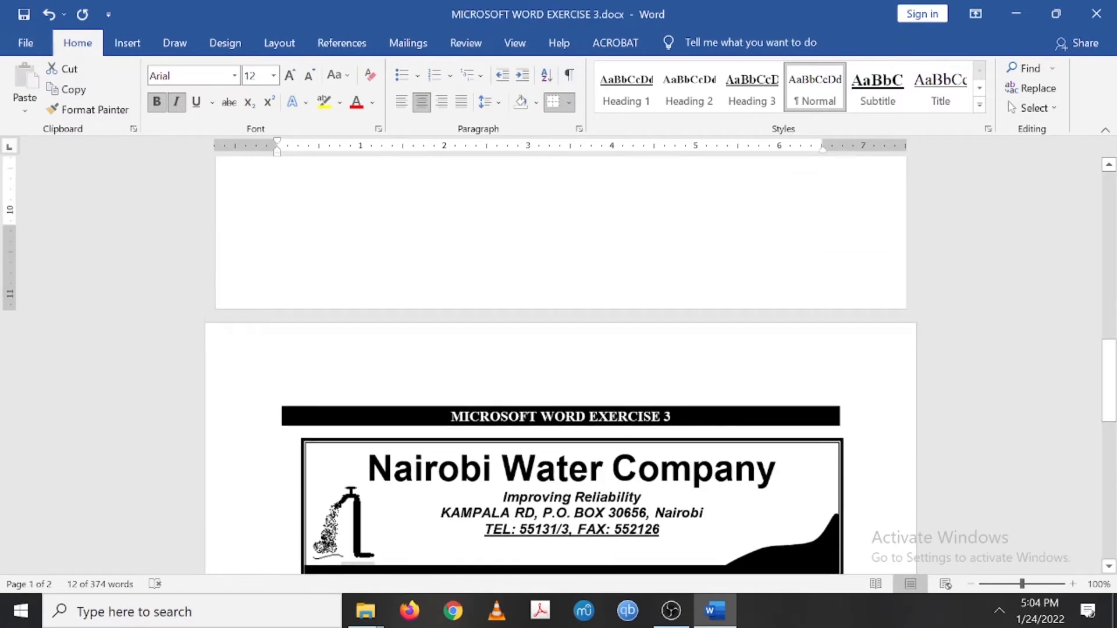
scroll(562, 365, up, 5)
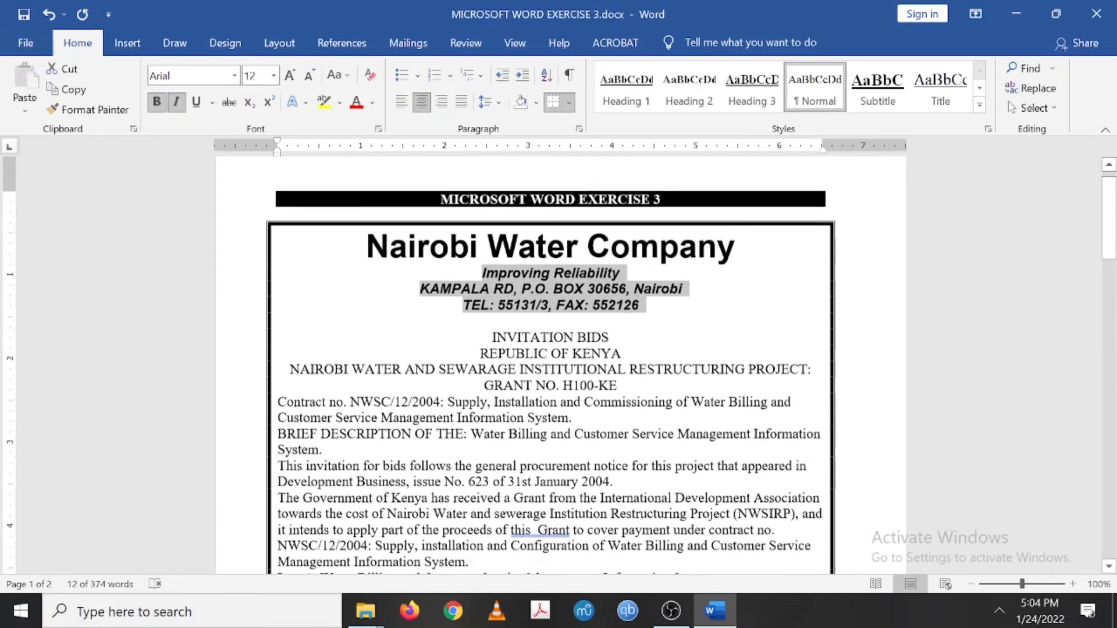
scroll(616, 339, down, 9)
scroll(616, 339, up, 10)
scroll(616, 339, down, 13)
scroll(616, 339, down, 6)
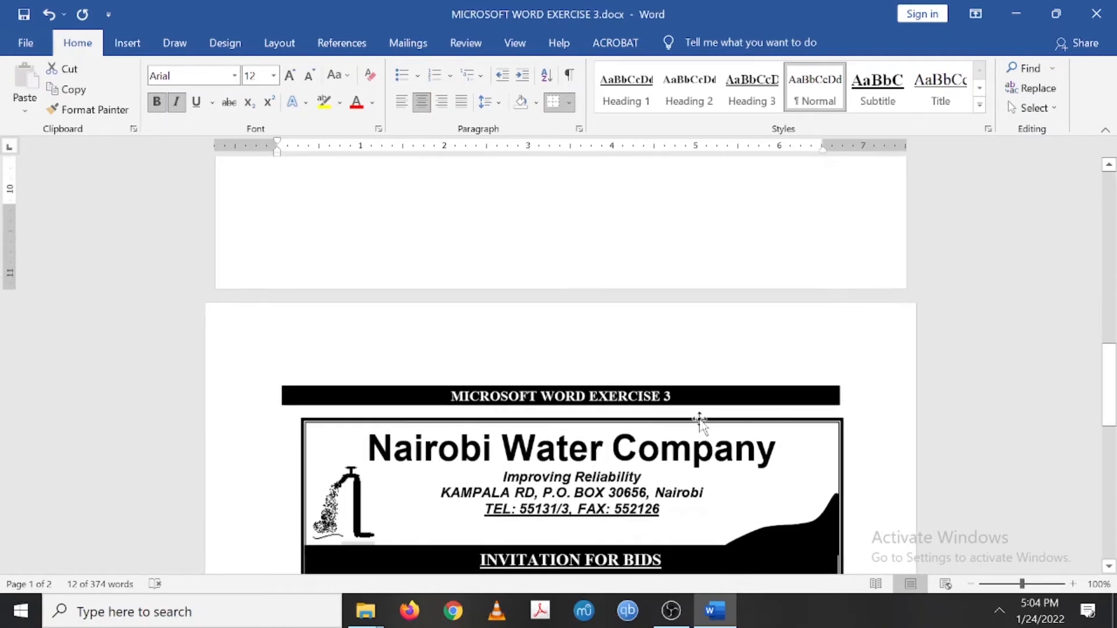
drag(777, 448, 640, 450)
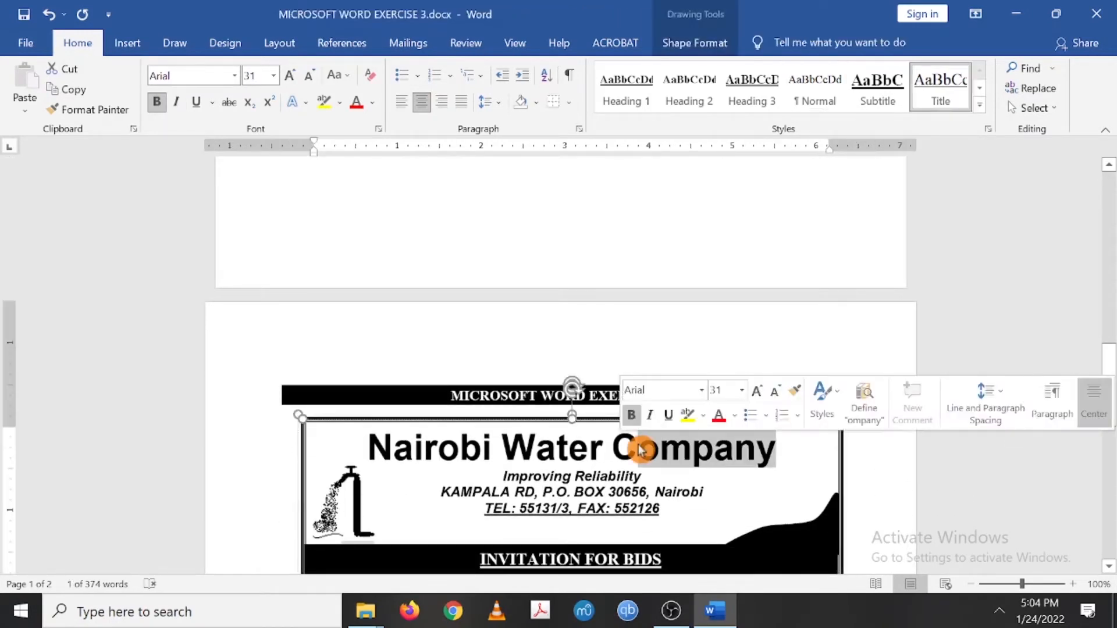
scroll(640, 449, up, 10)
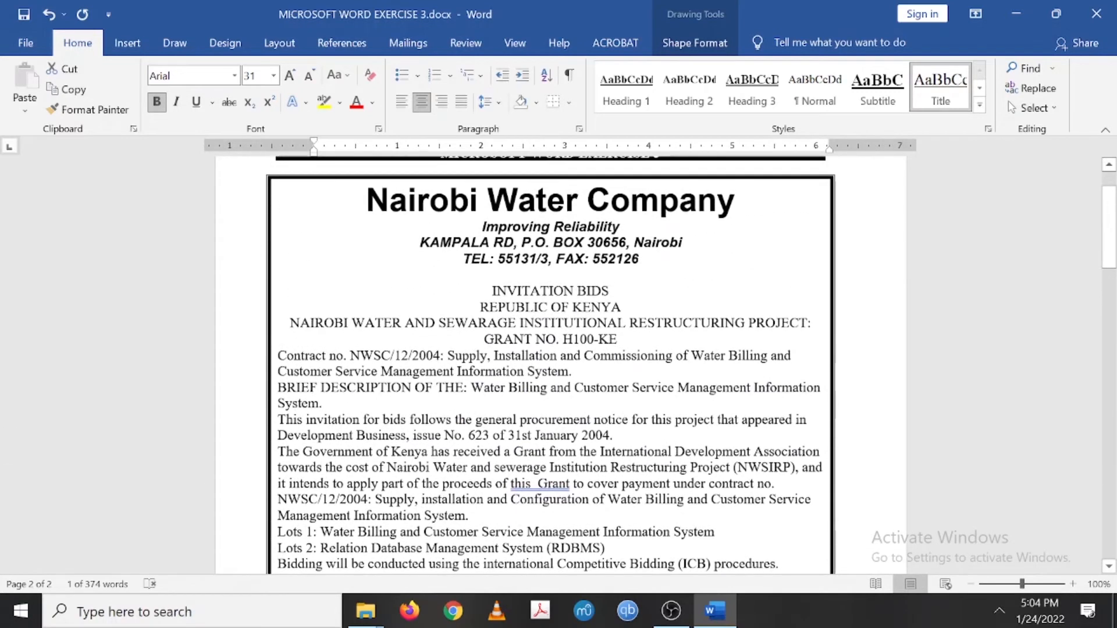
Set the font size of the Nairobi Water Company line on page 1 to 31.
drag(738, 200, 366, 201)
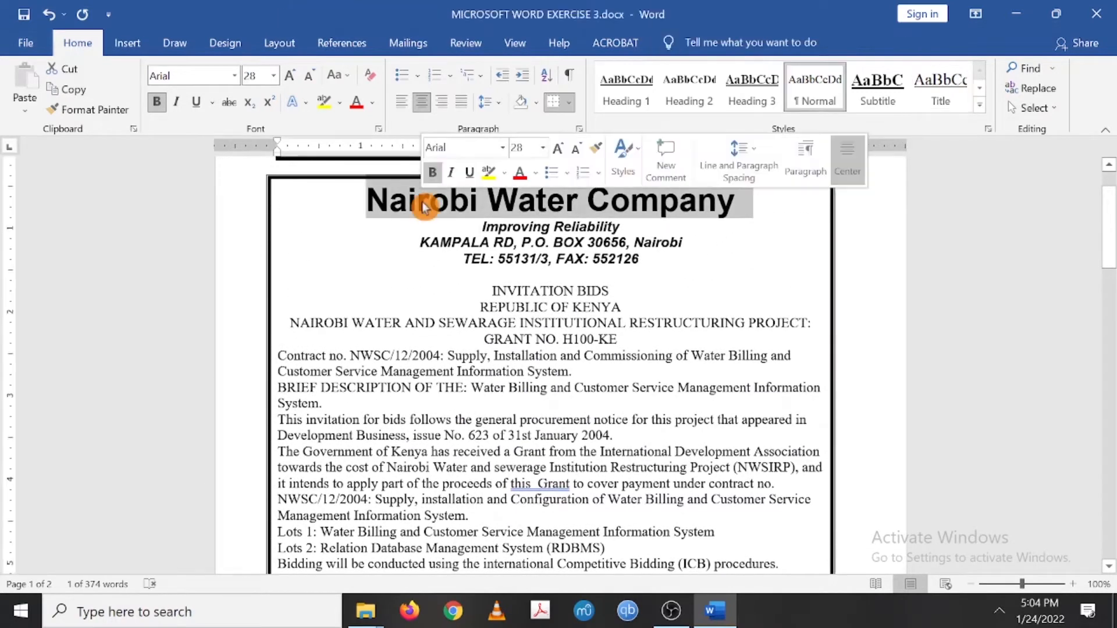
click(274, 78)
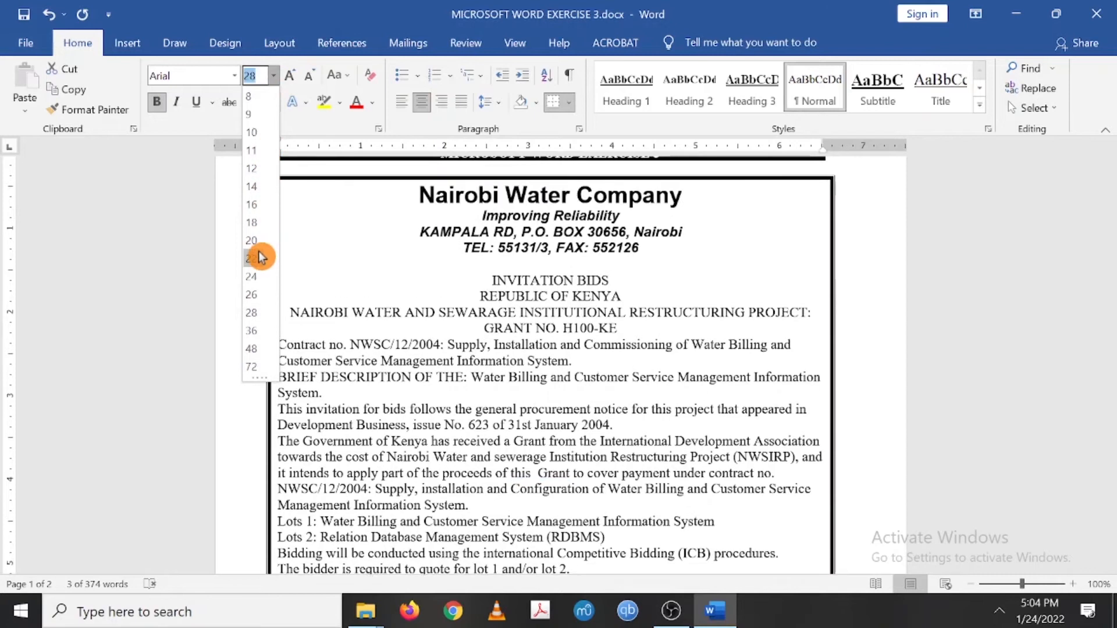
click(253, 78)
text(31)
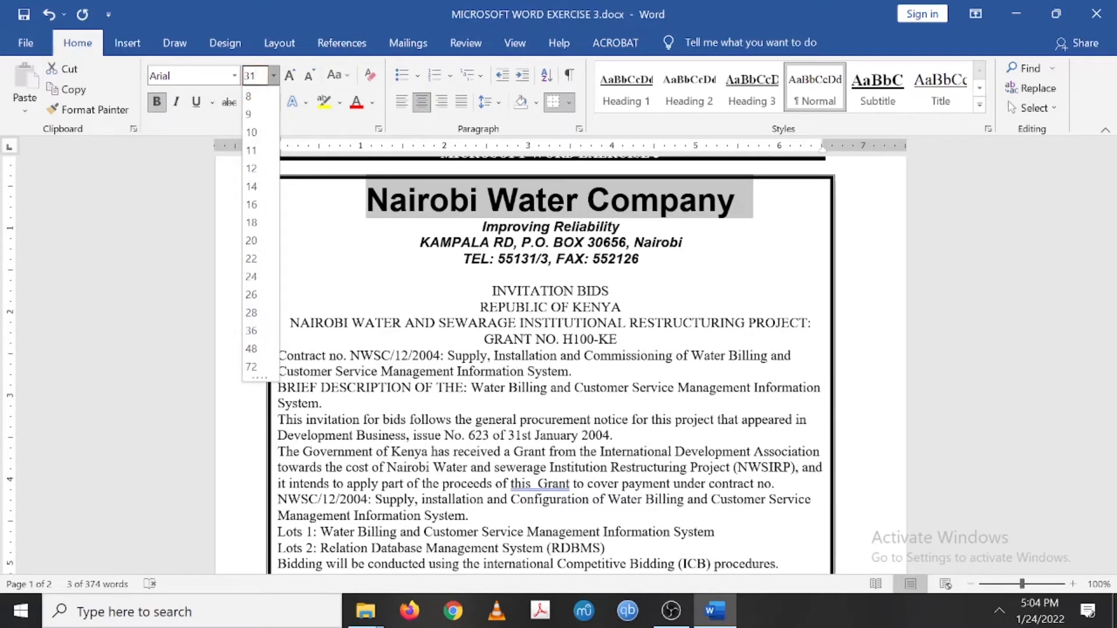
key(Return)
click(479, 311)
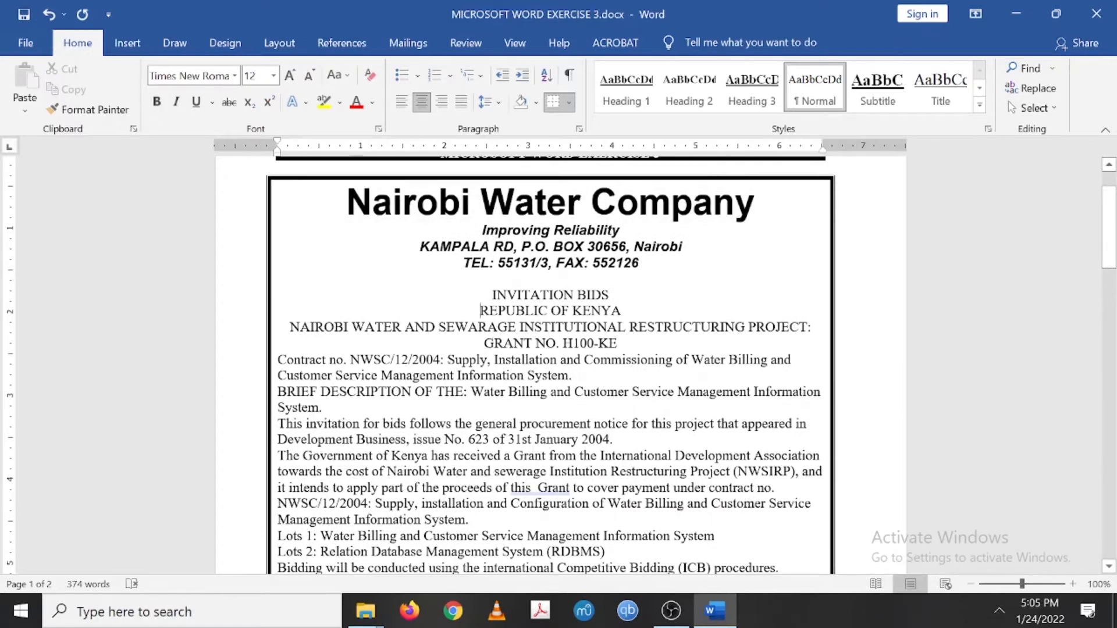
Underline the TEL/FAX line in the page 1 letterhead.
scroll(550, 361, down, 3)
scroll(550, 361, up, 4)
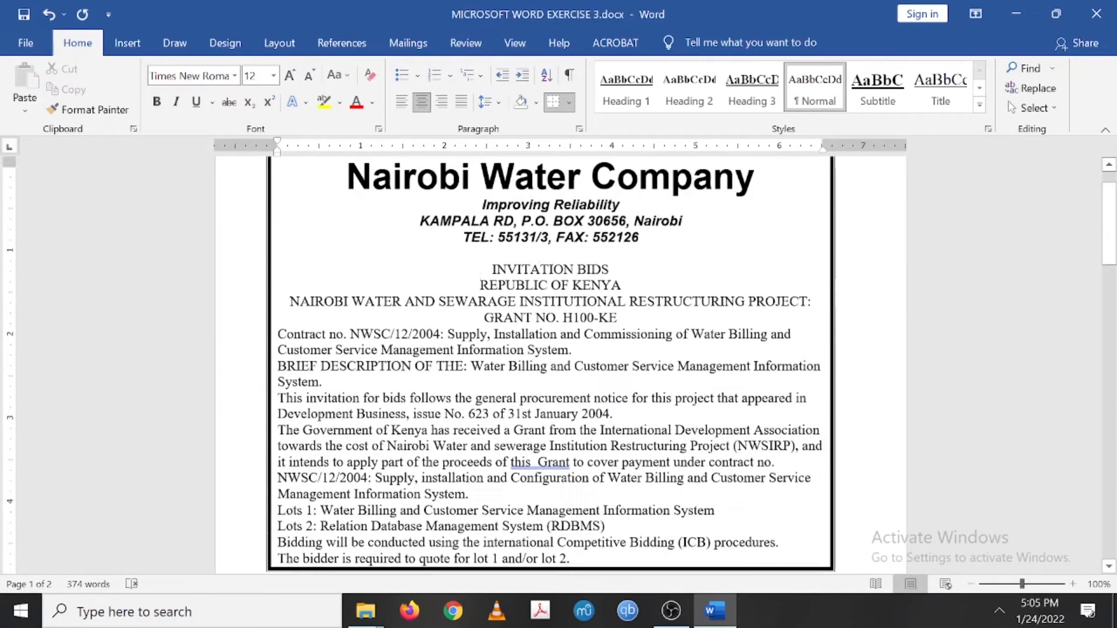
mouse_move(1022, 585)
mouse_down()
mouse_move(1032, 586)
mouse_move(1018, 586)
mouse_up()
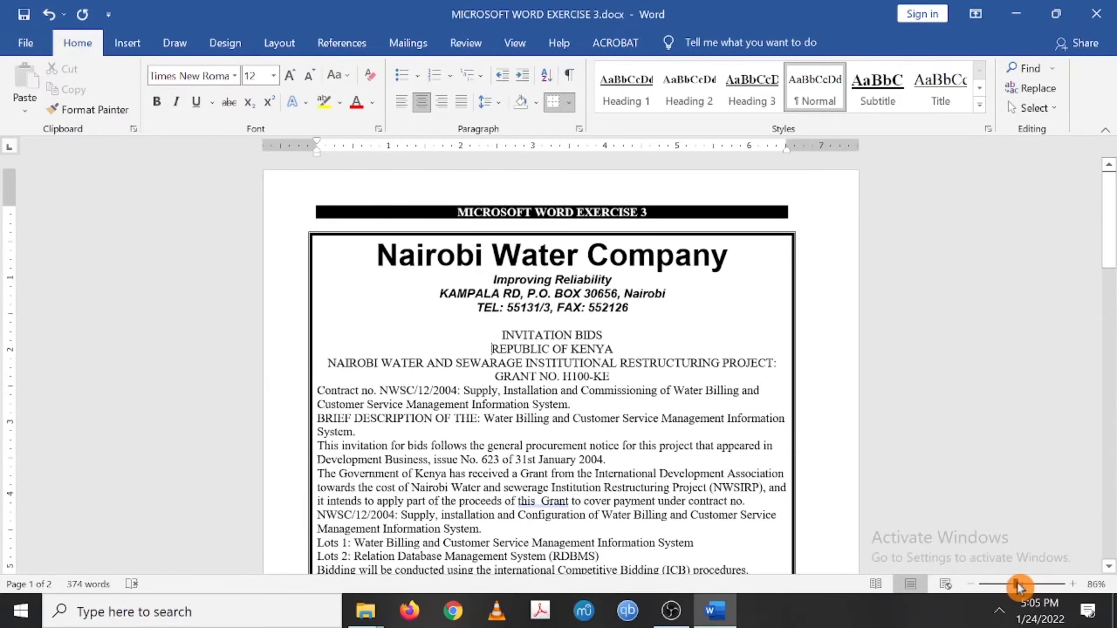
drag(1017, 587, 1004, 585)
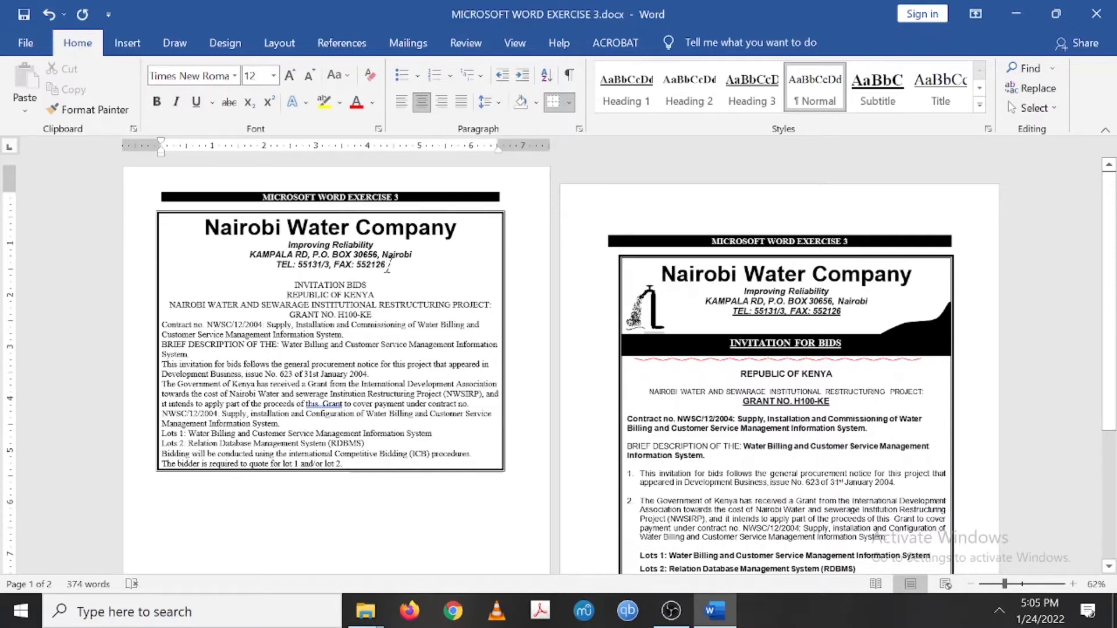
drag(388, 265, 277, 272)
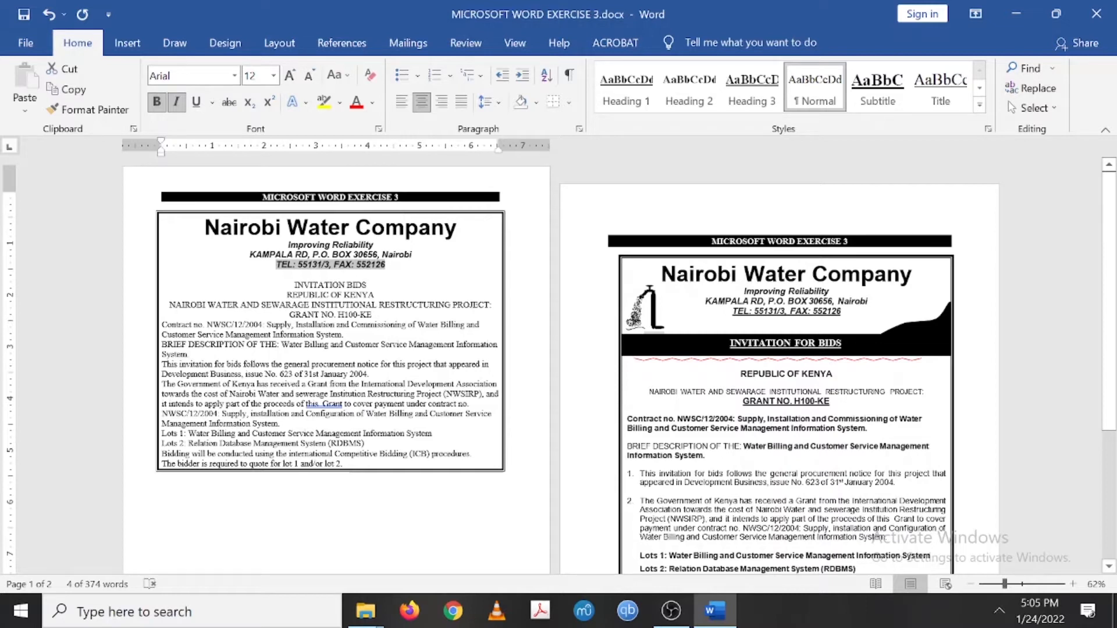
click(196, 102)
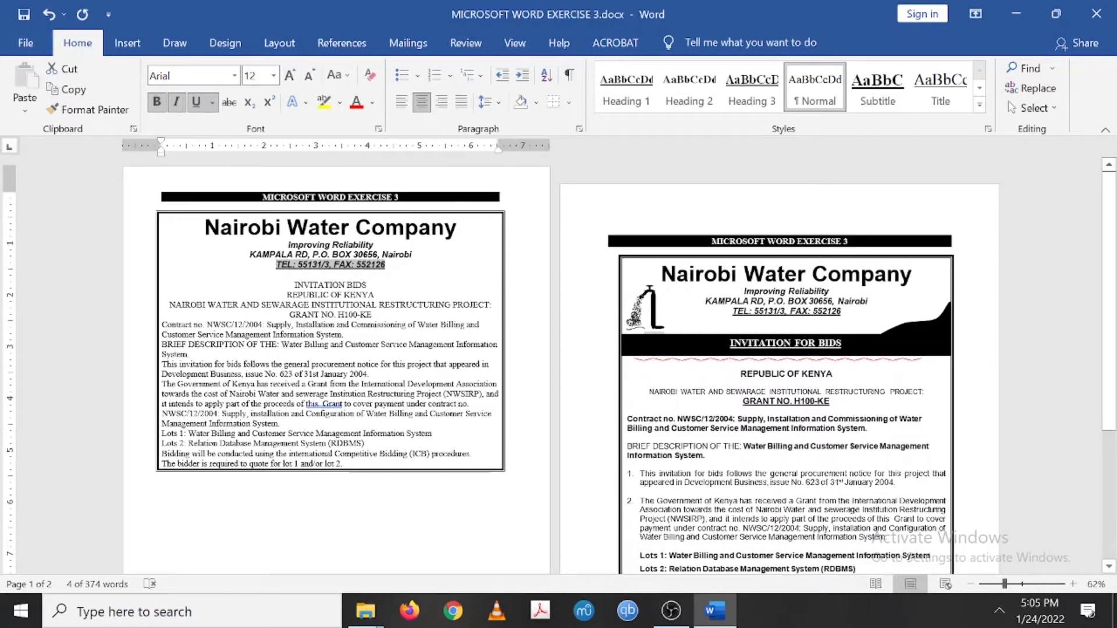
Insert one more blank line below the TEL/FAX line on page 1 and make the INVITATION BIDS line bold.
click(281, 424)
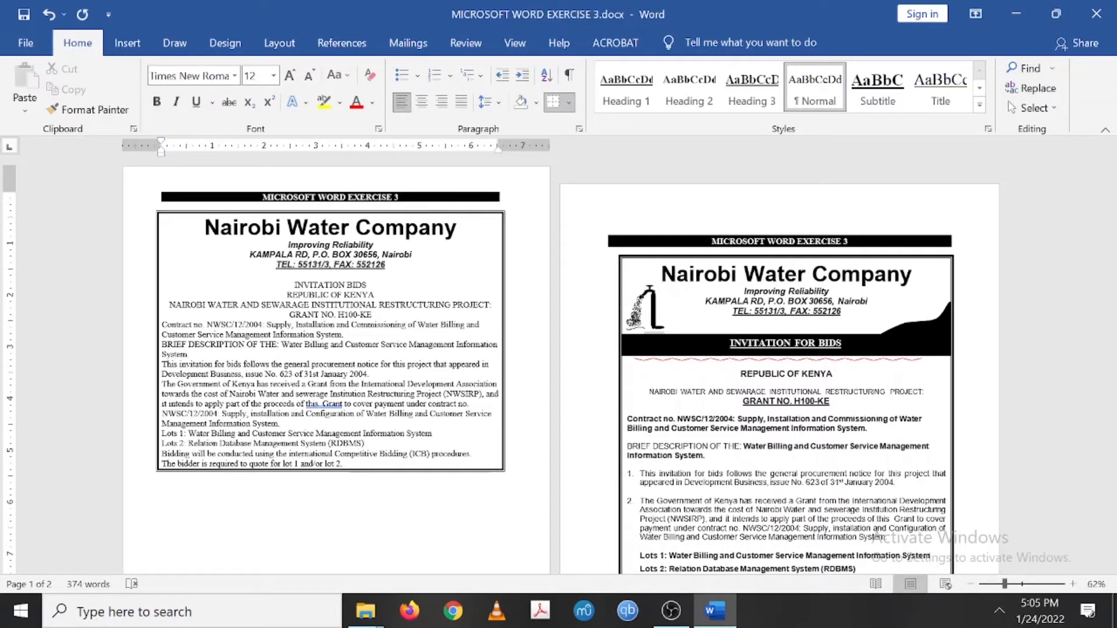
click(393, 266)
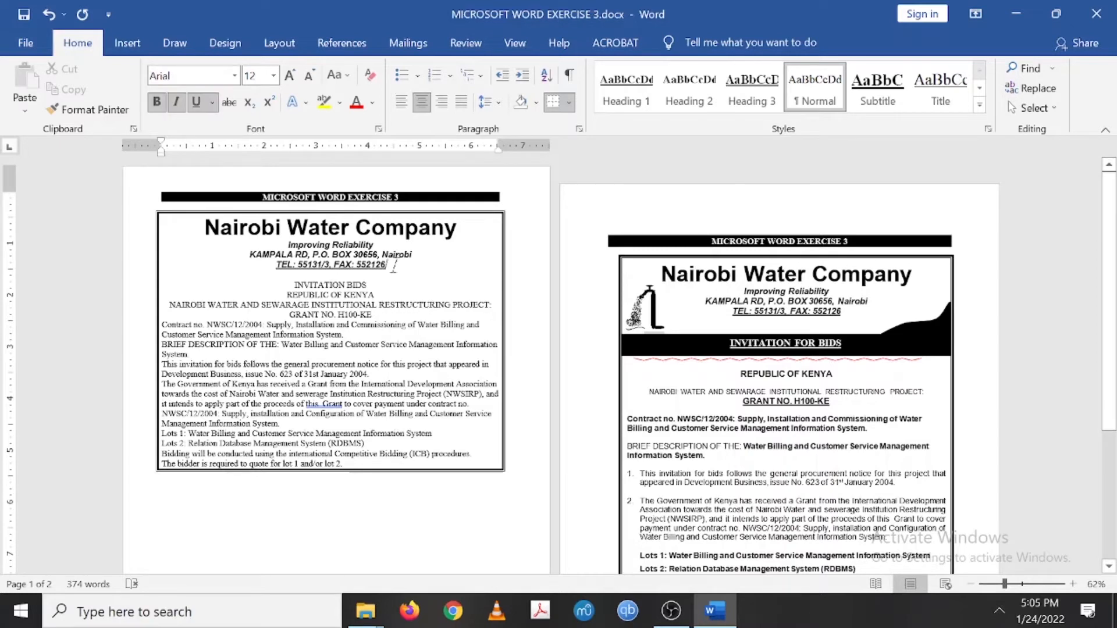
key(Return)
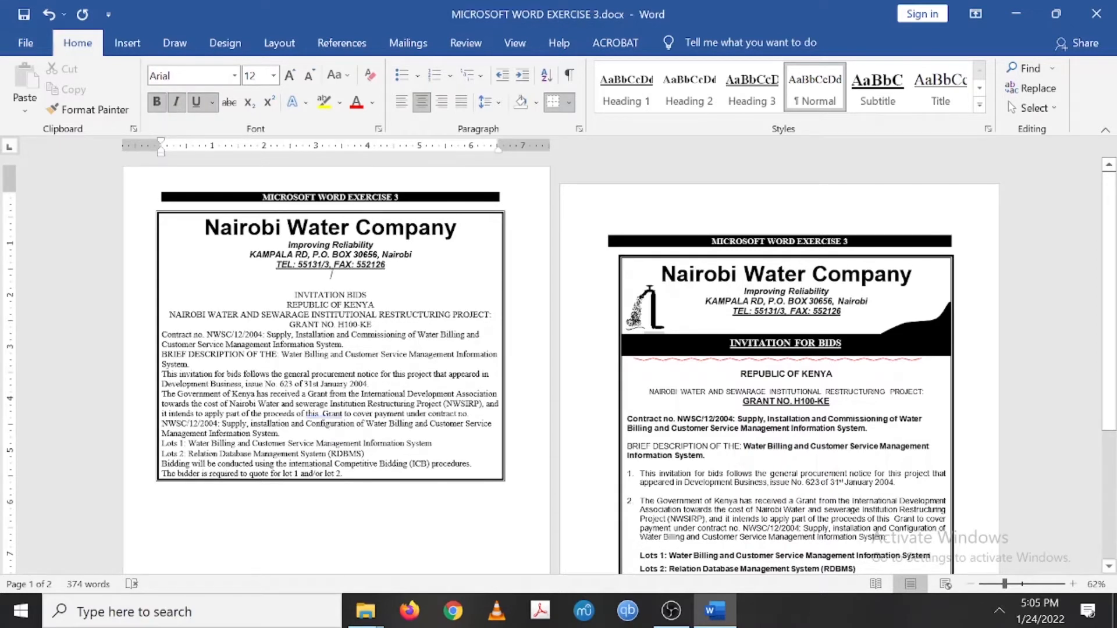
drag(293, 295, 372, 295)
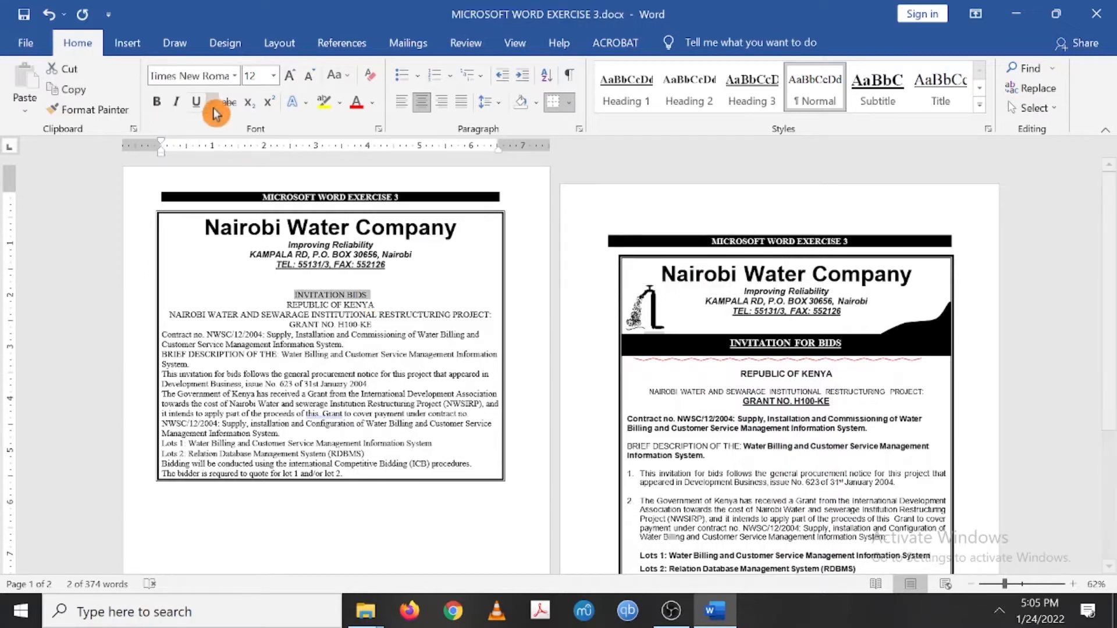
click(158, 104)
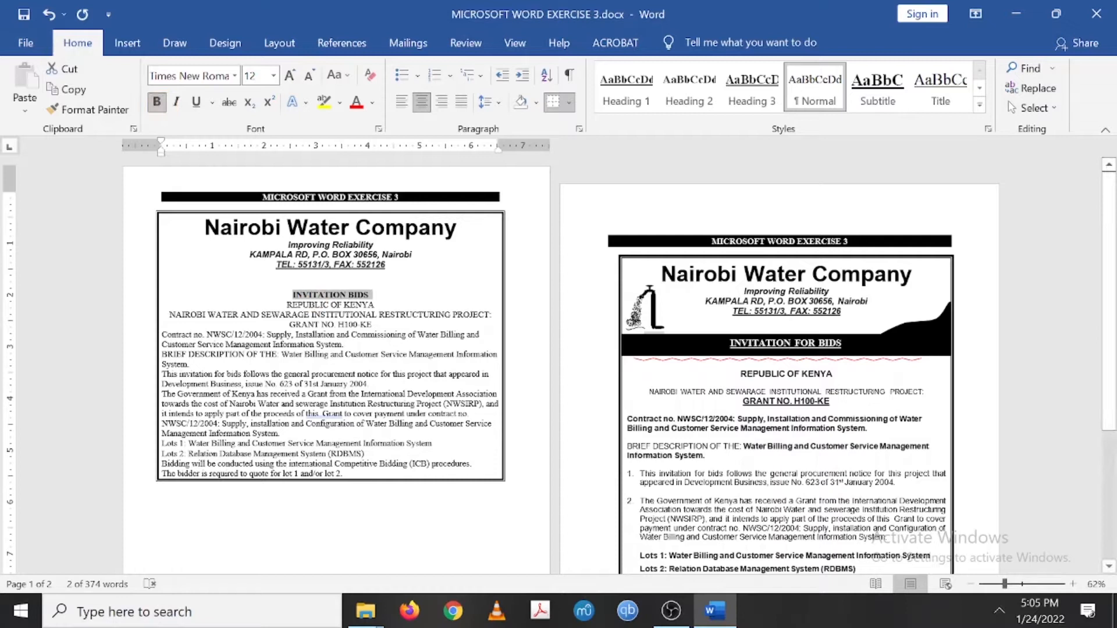
Insert a blank line between the INVITATION BIDS and REPUBLIC OF KENYA lines on page 1.
click(310, 315)
click(370, 295)
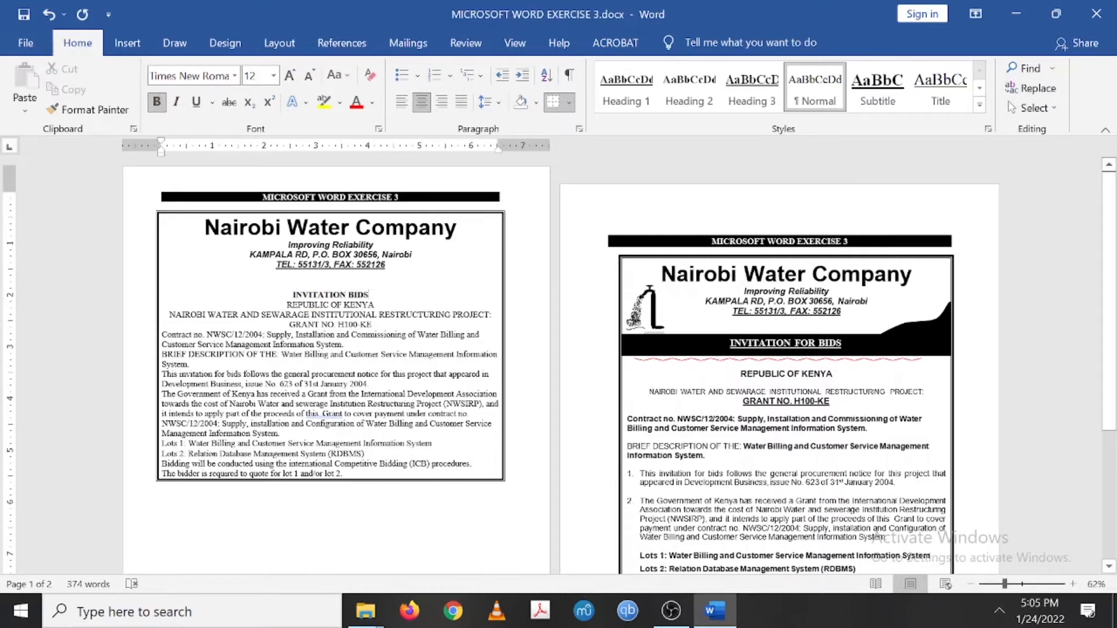
key(Return)
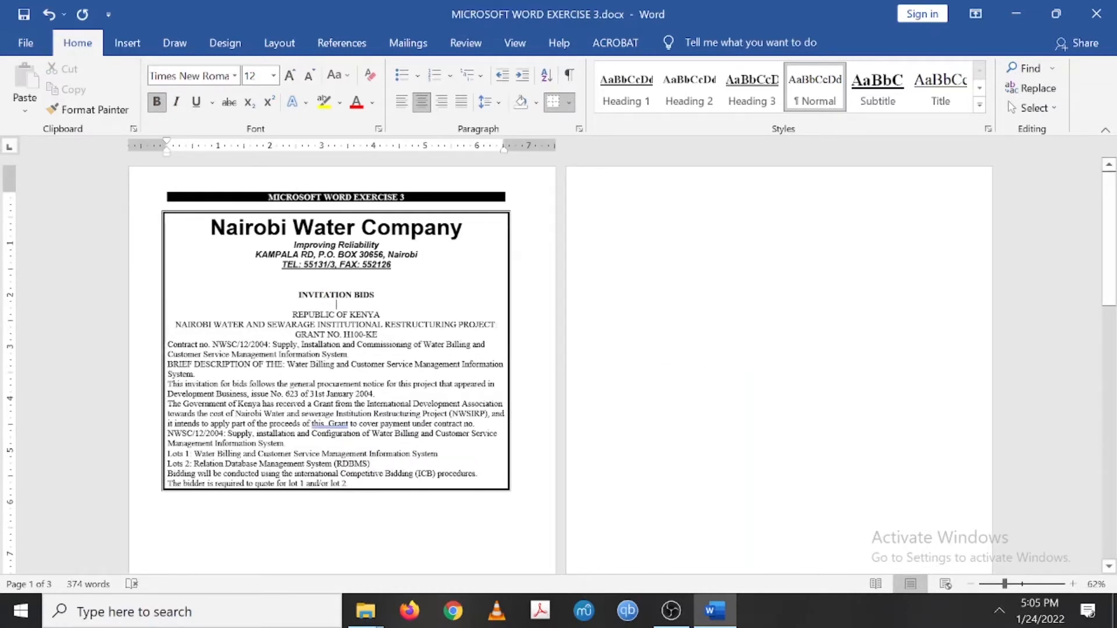
Remove the empty page before the sample and undo the deletion that cut into its heading.
click(609, 201)
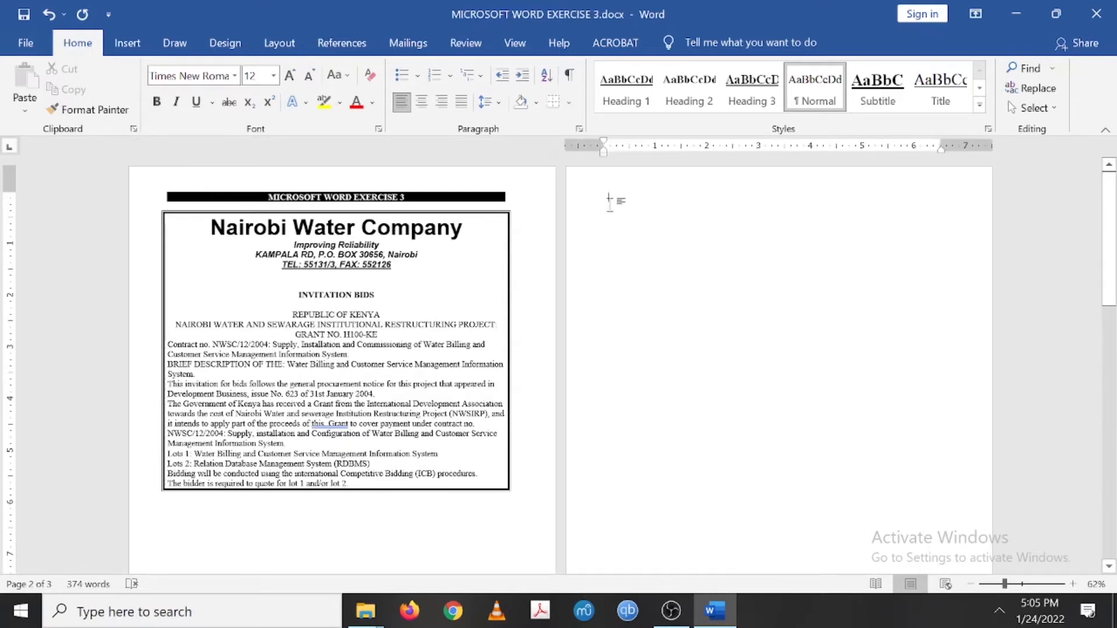
key(Delete)
key(Delete)
key(Delete)
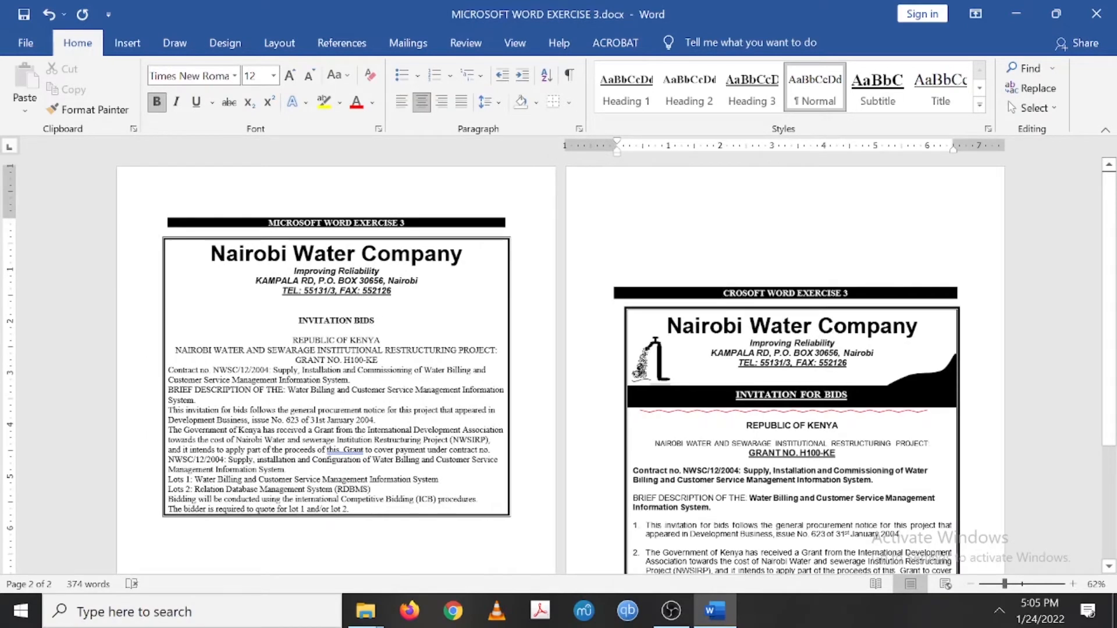
key(ctrl+z)
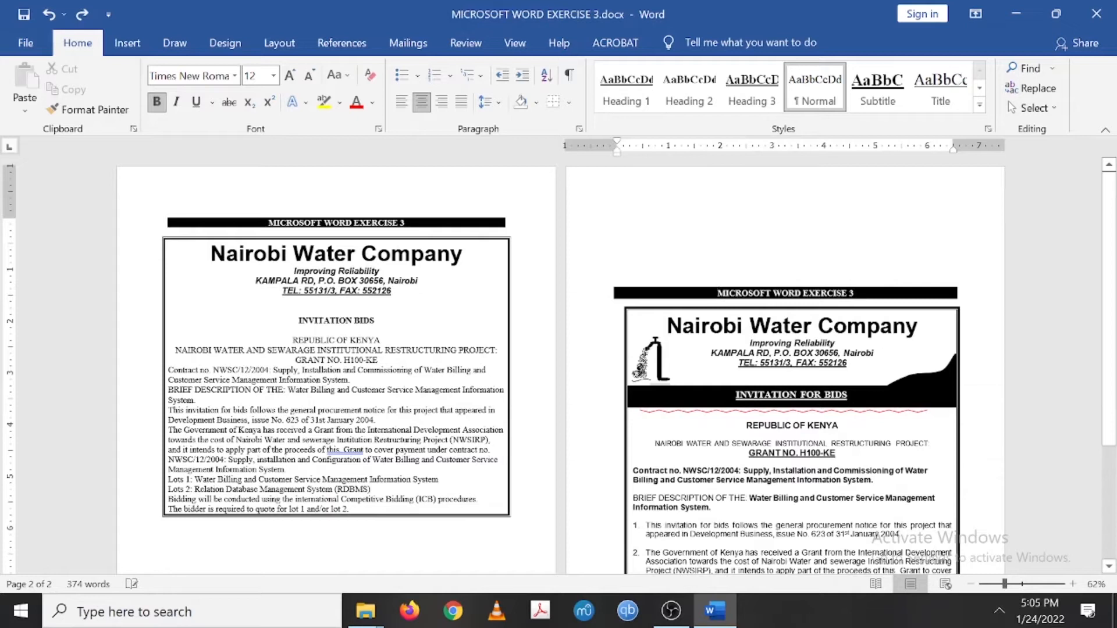
Delete the remaining blank lines above the sample's MICROSOFT WORD EXERCISE 3 heading on page 2.
click(617, 223)
key(Delete)
key(Delete)
key(Delete)
key(Delete)
key(Delete)
key(Delete)
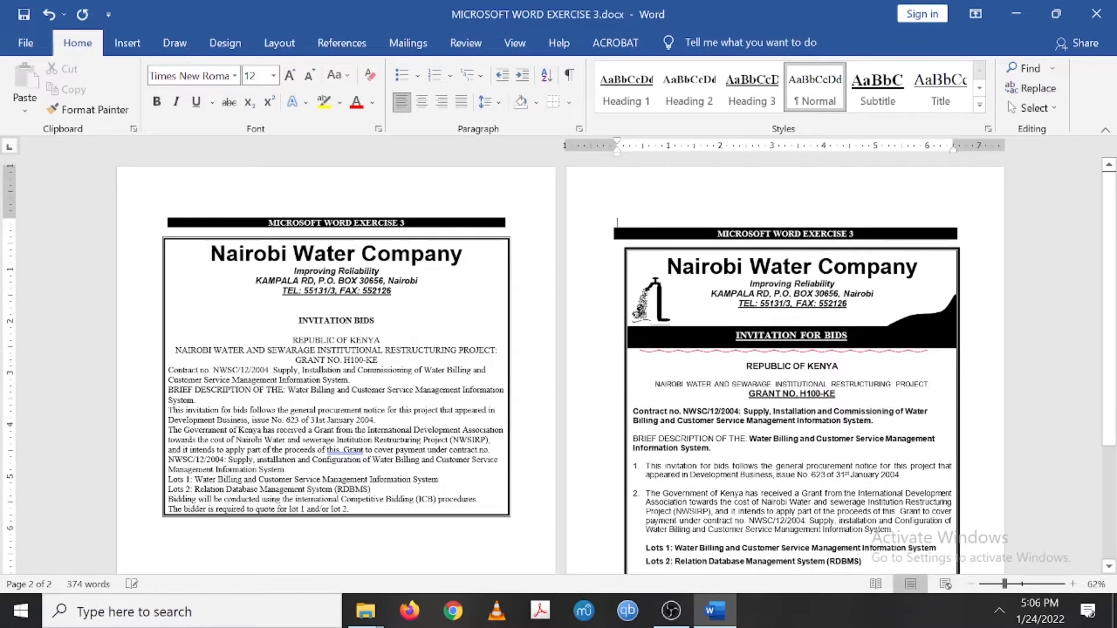
key(Delete)
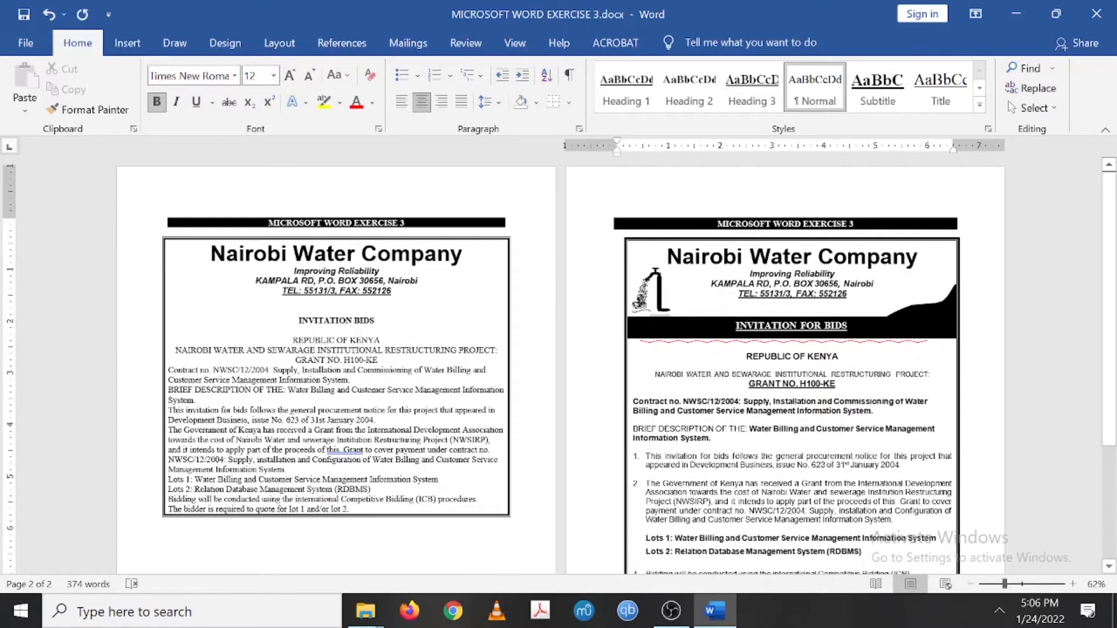
Make the REPUBLIC OF KENYA and GRANT NO. H100-KE lines on page 1 bold.
drag(292, 341, 383, 340)
click(156, 102)
drag(379, 361, 296, 361)
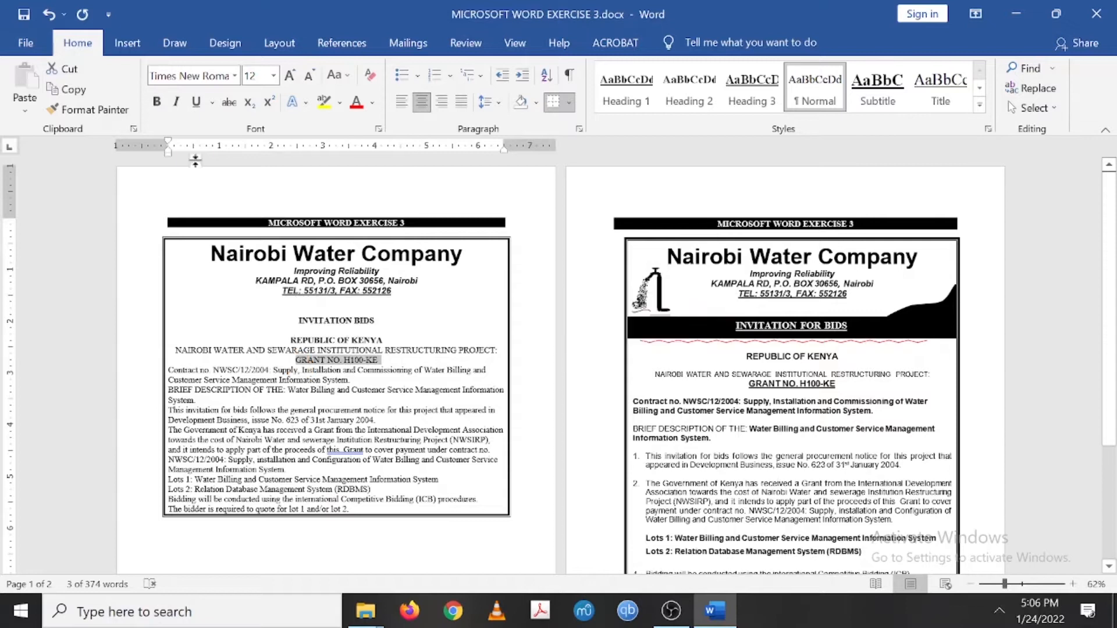
click(156, 102)
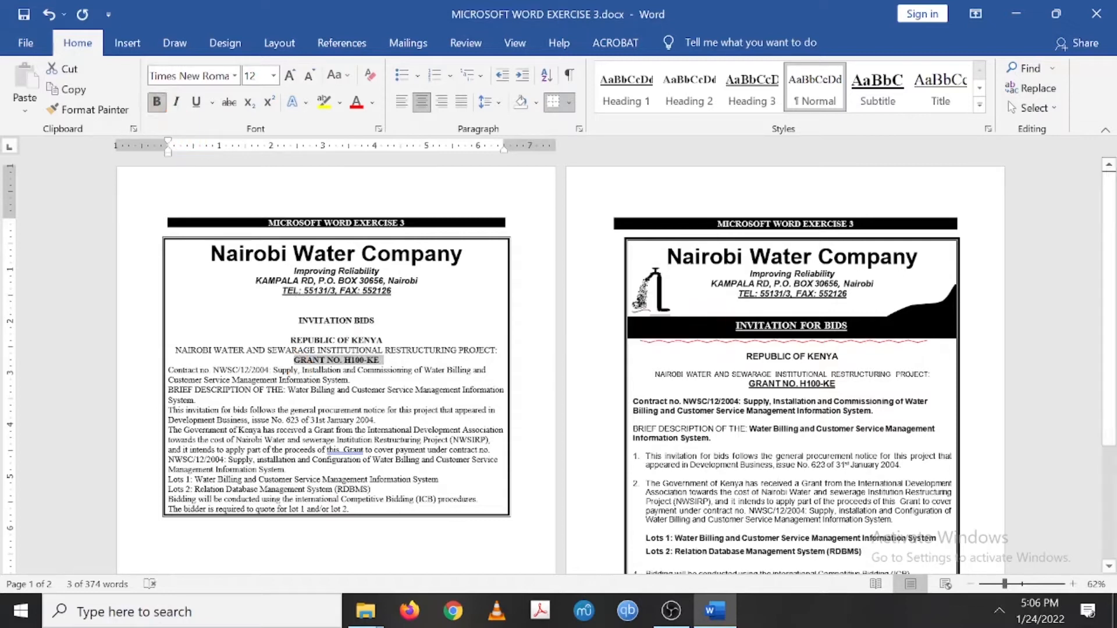
click(352, 379)
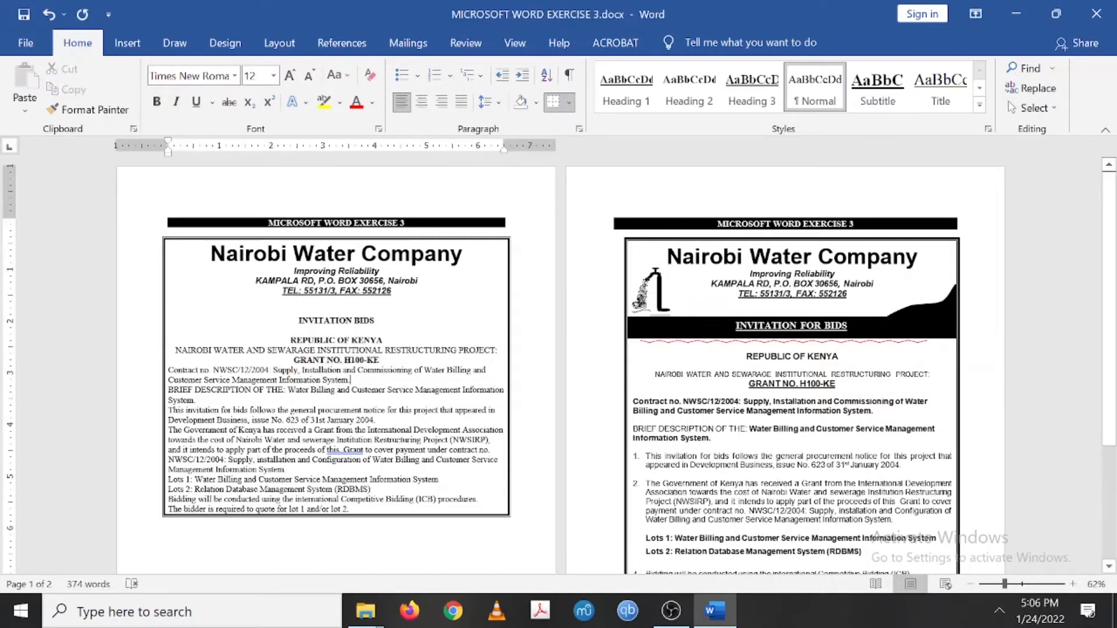
Insert two more blank lines below INVITATION BIDS and one below REPUBLIC OF KENYA on page 1.
click(376, 321)
key(Return)
key(Return)
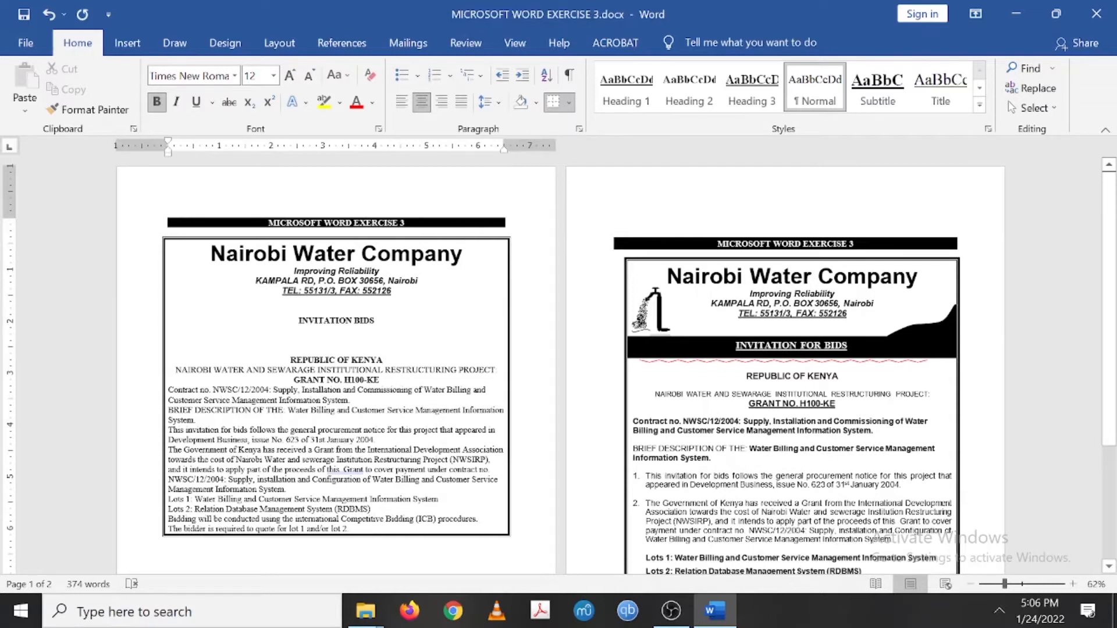
key(Return)
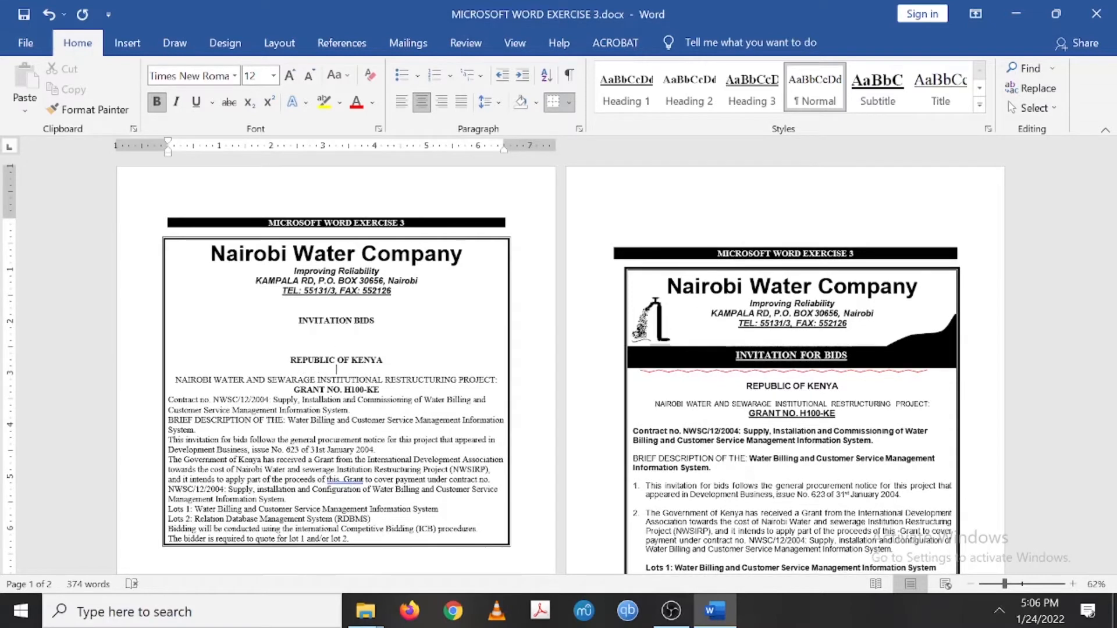
Underline the GRANT NO. H100-KE line on page 1 and insert a blank line below it.
drag(381, 389, 300, 393)
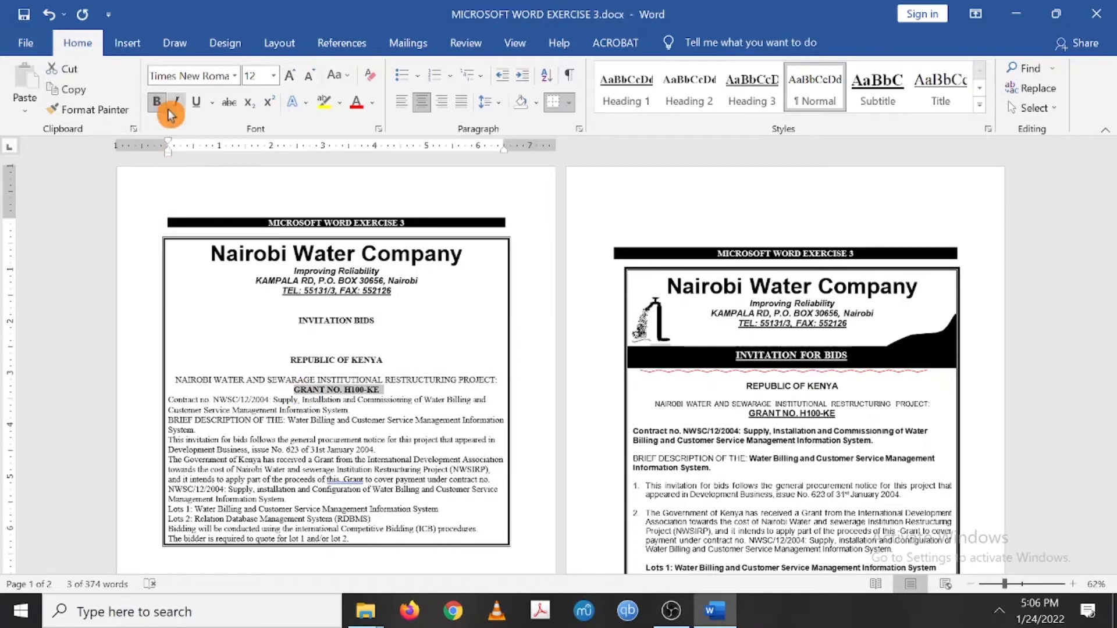
click(197, 109)
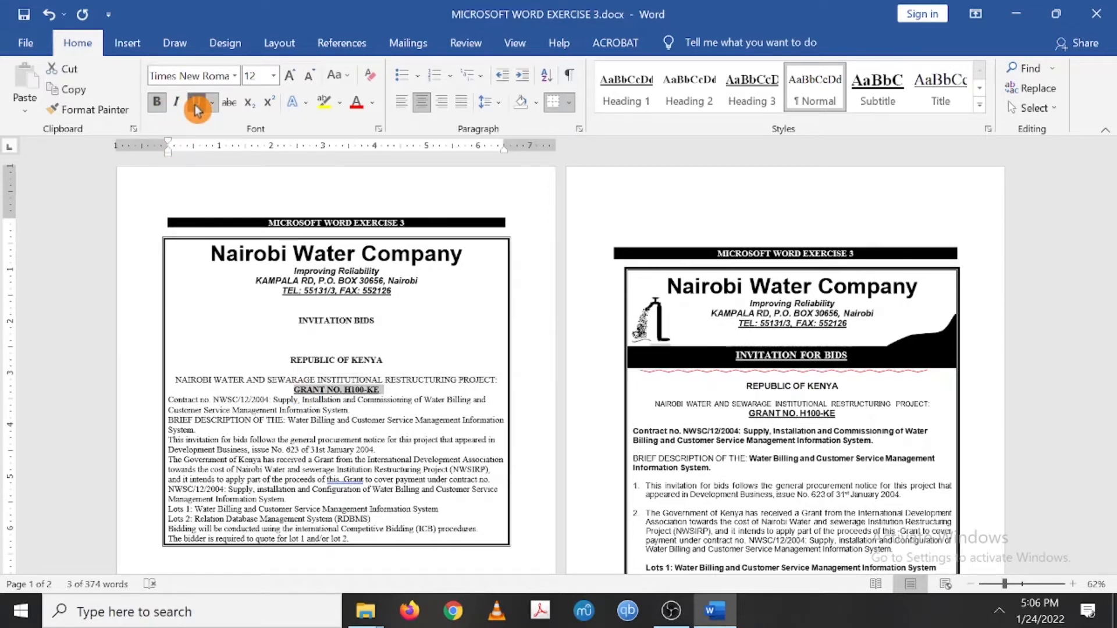
click(384, 398)
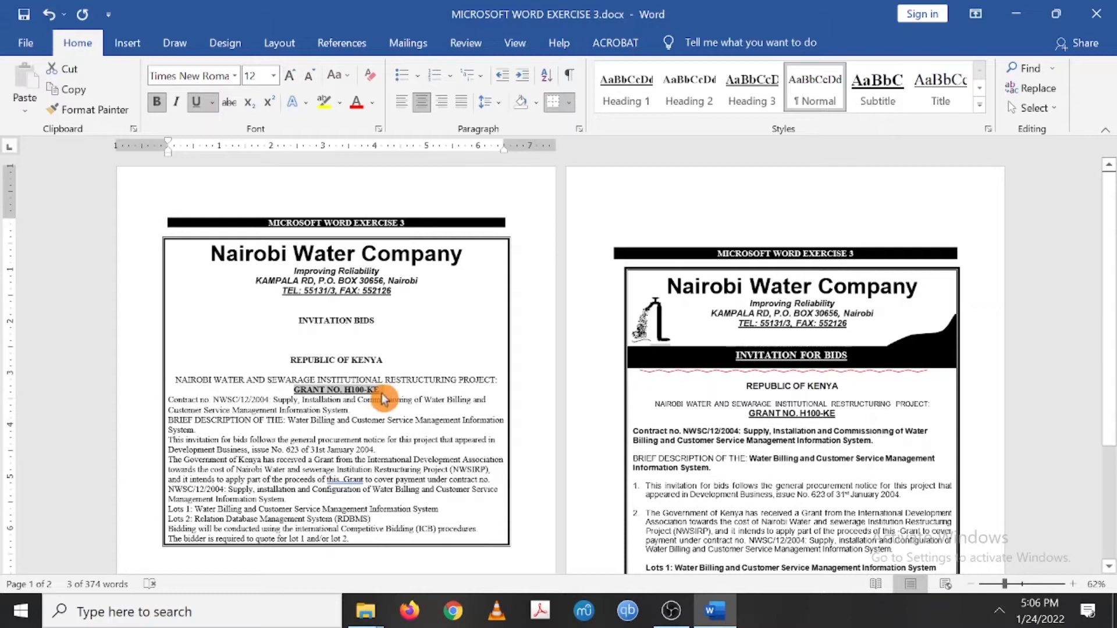
key(Return)
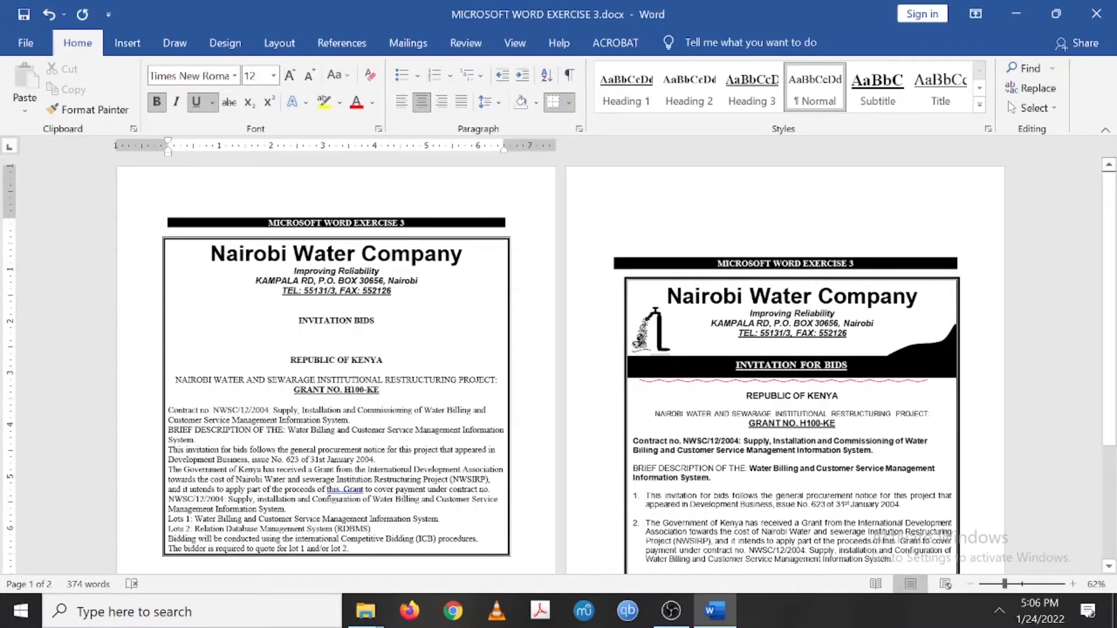
Make the Contract no. paragraph and the text following BRIEF DESCRIPTION OF THE: bold on page 1.
scroll(558, 372, down, 1)
scroll(559, 373, down, 1)
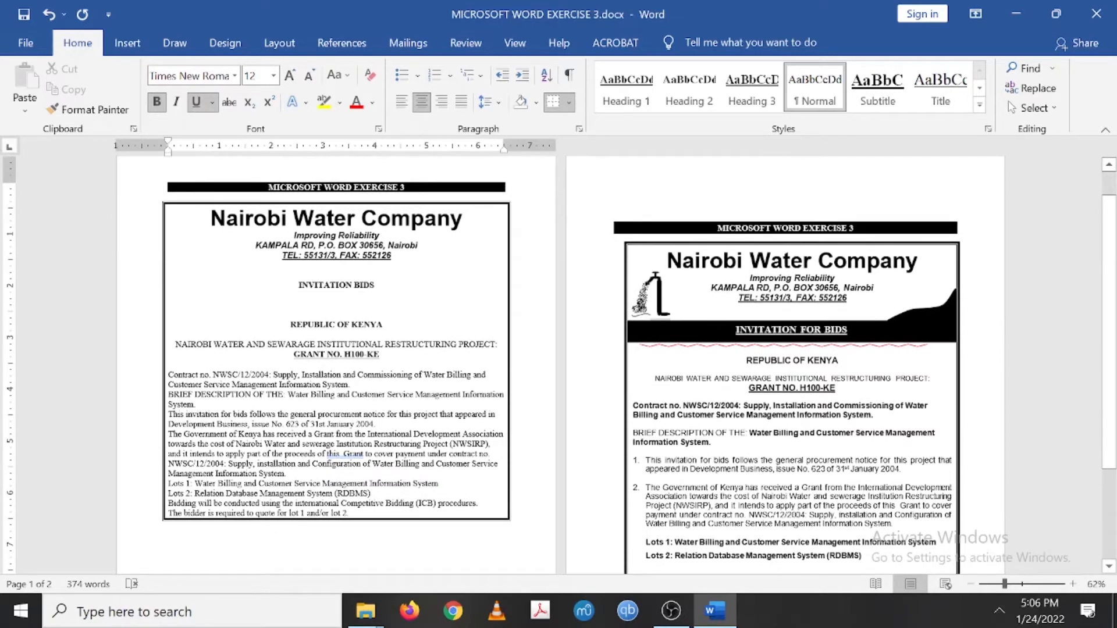
drag(351, 384, 168, 375)
click(156, 102)
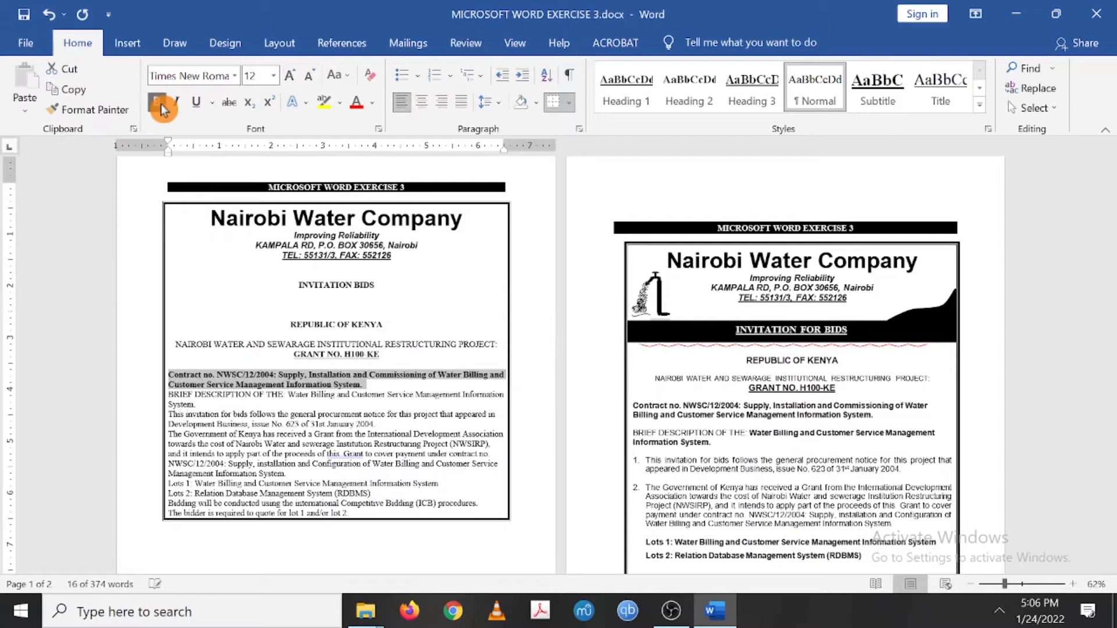
scroll(558, 366, down, 5)
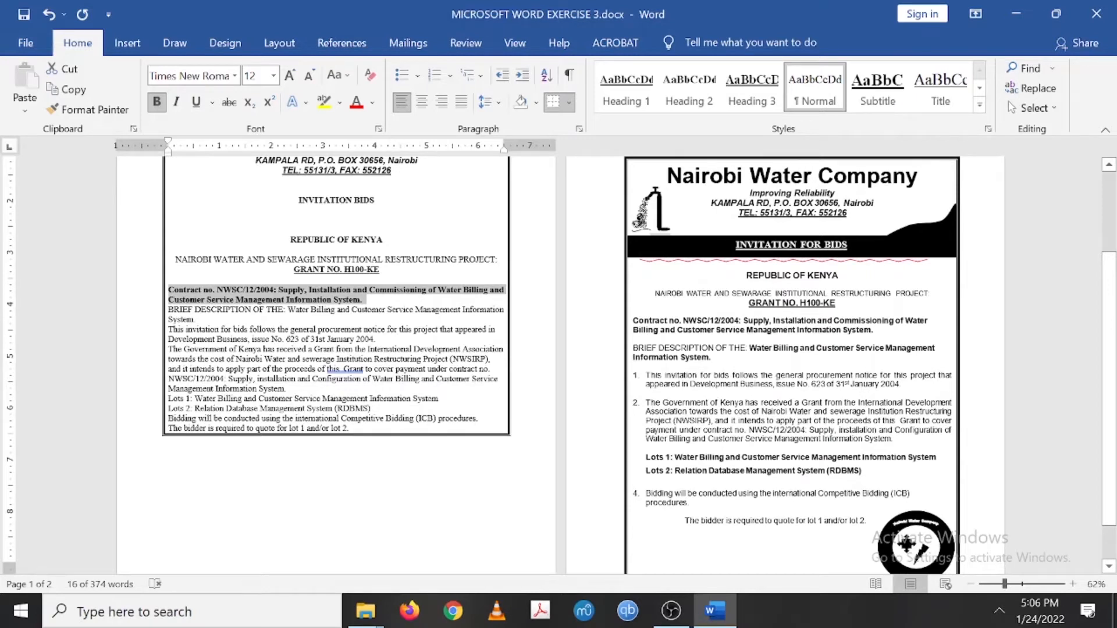
drag(200, 319, 287, 310)
click(164, 109)
Try separating the Contract no. and BRIEF DESCRIPTION paragraphs with a blank line, and remove that line again.
click(323, 300)
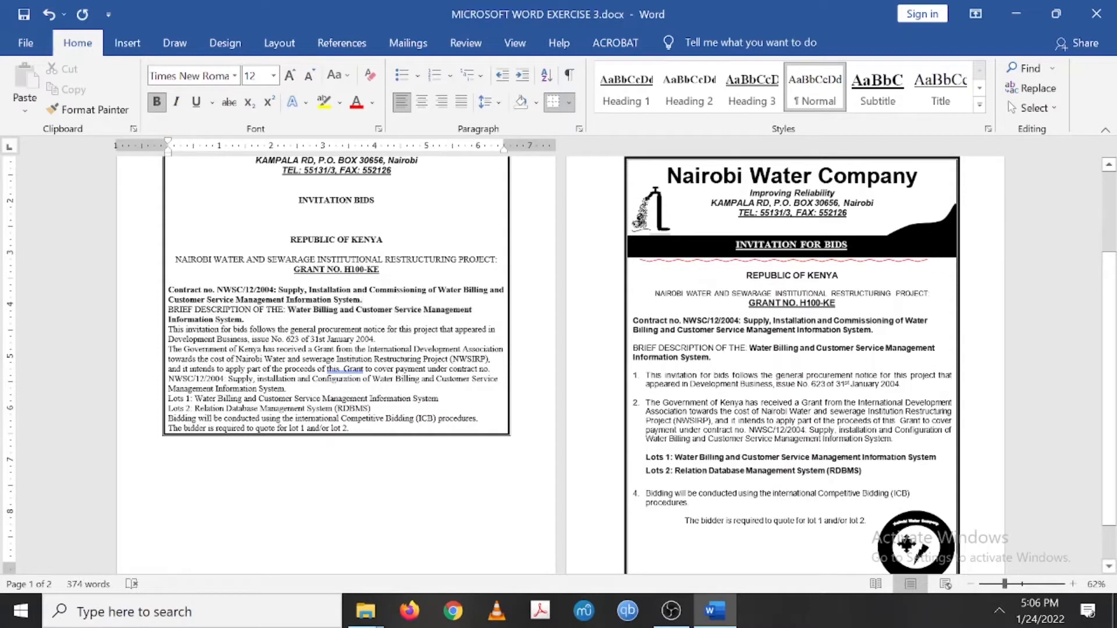
key(Return)
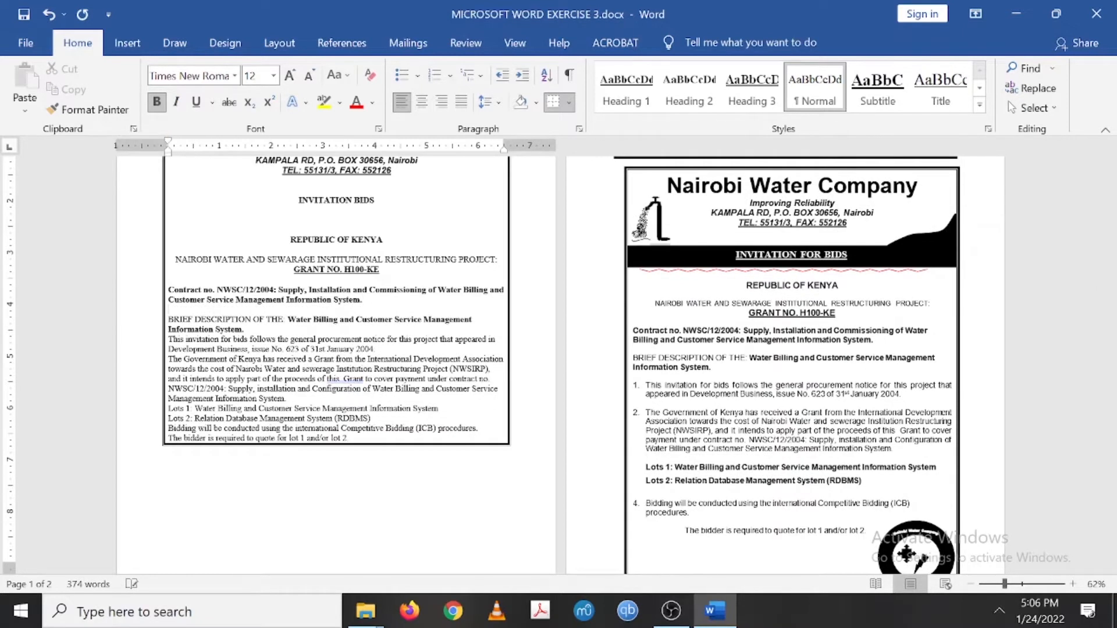
key(BackSpace)
Set the spacing after the Contract no. paragraph on page 1 to 18 pt.
click(363, 300)
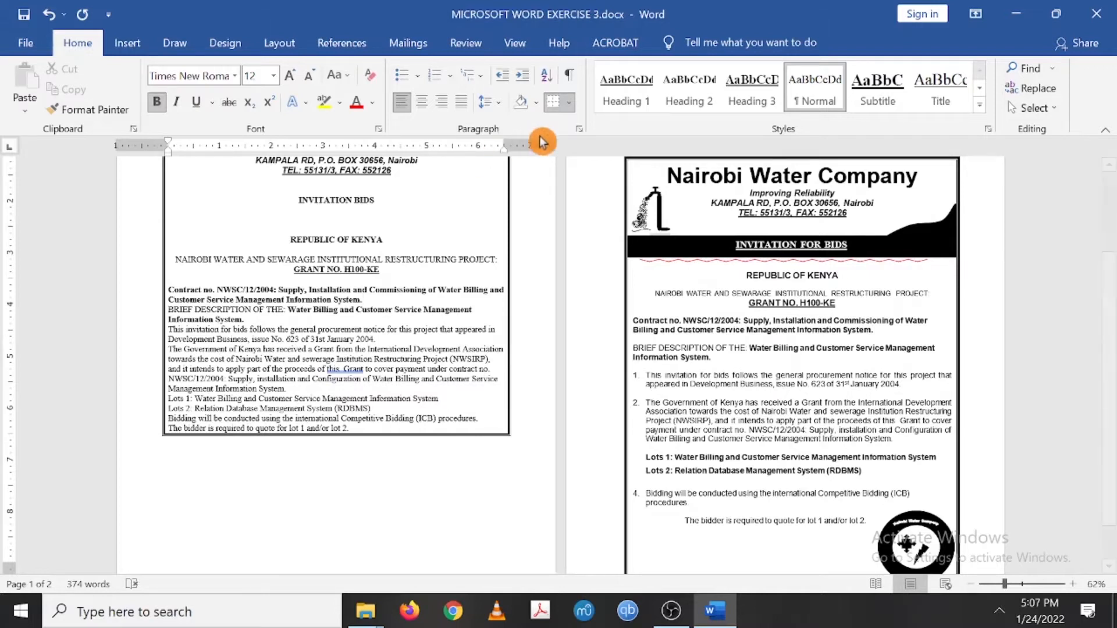
click(579, 129)
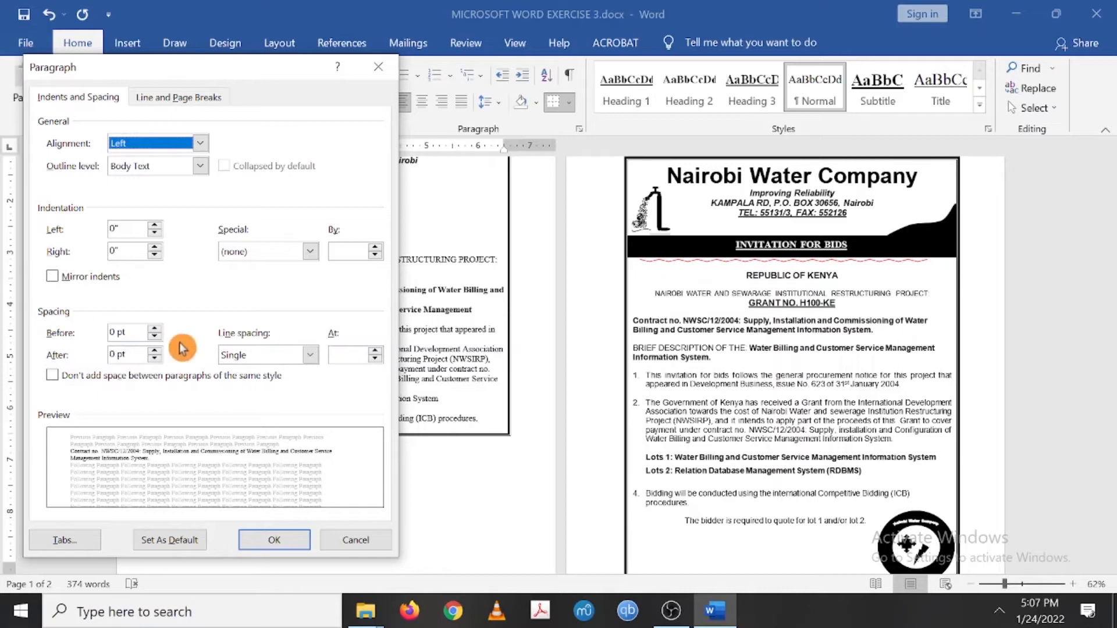
click(156, 349)
click(155, 349)
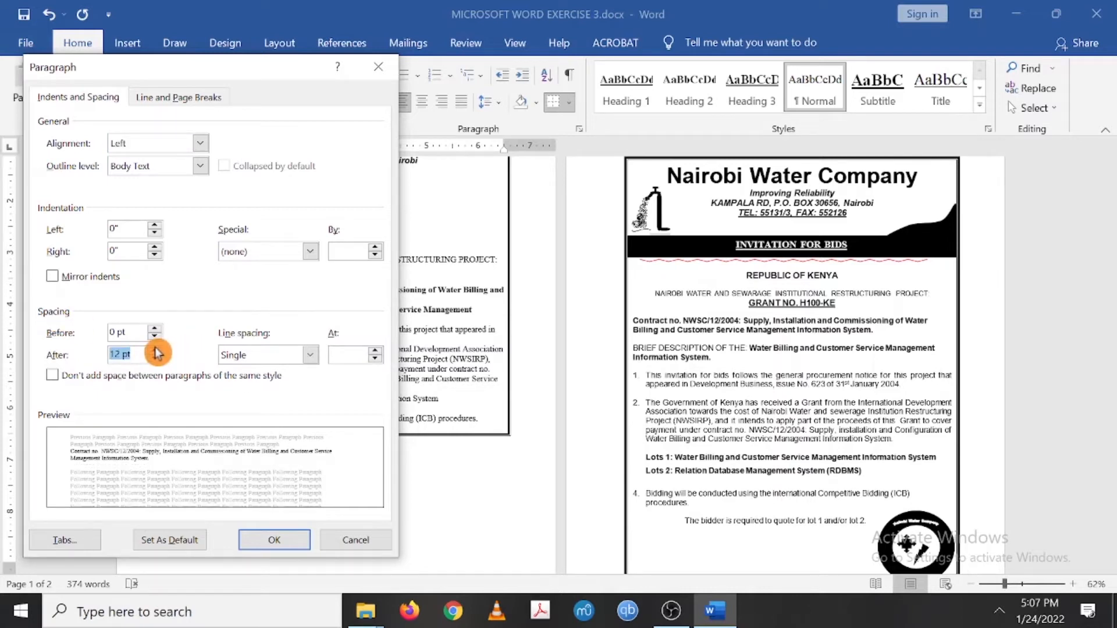
click(156, 354)
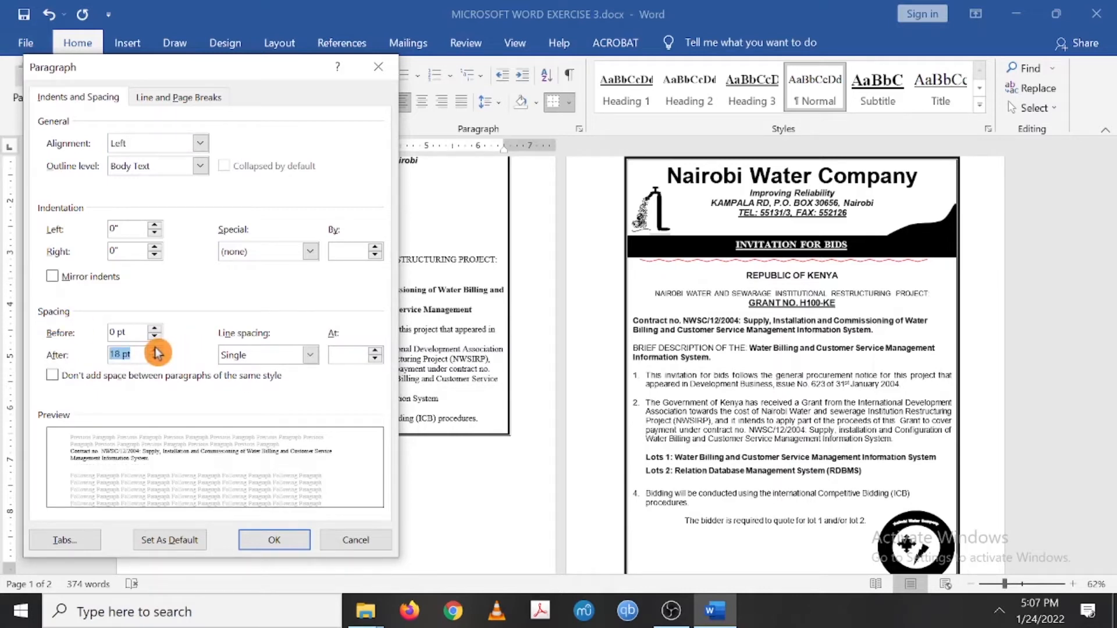
click(258, 539)
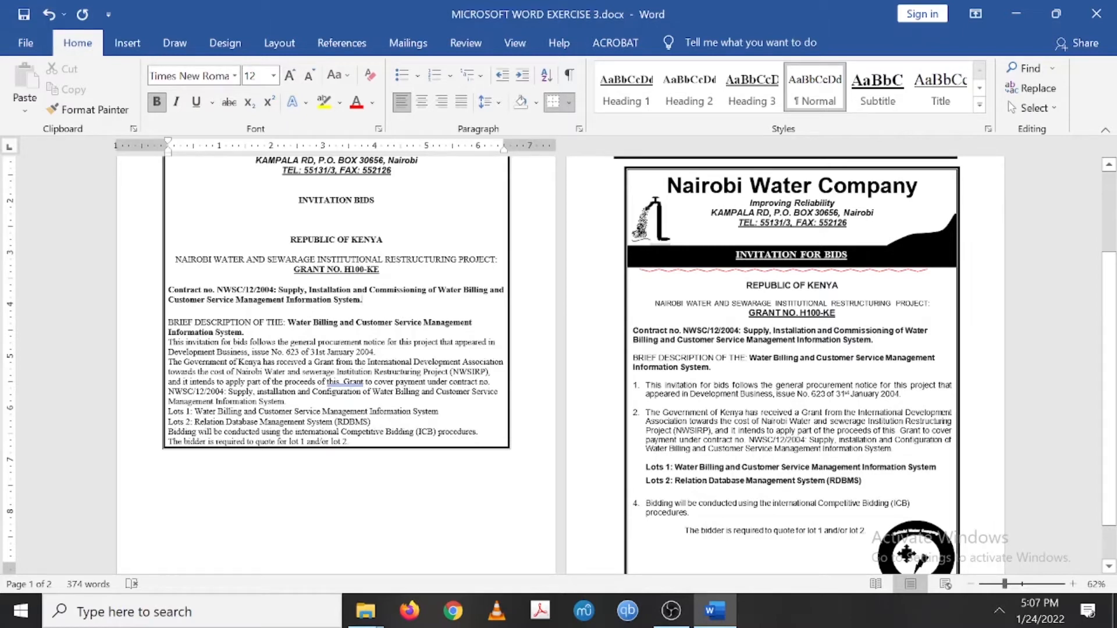
Apply numbering to the page 1 paragraphs from "This invitation for bids" through "Bidding will be conducted".
drag(168, 342, 339, 432)
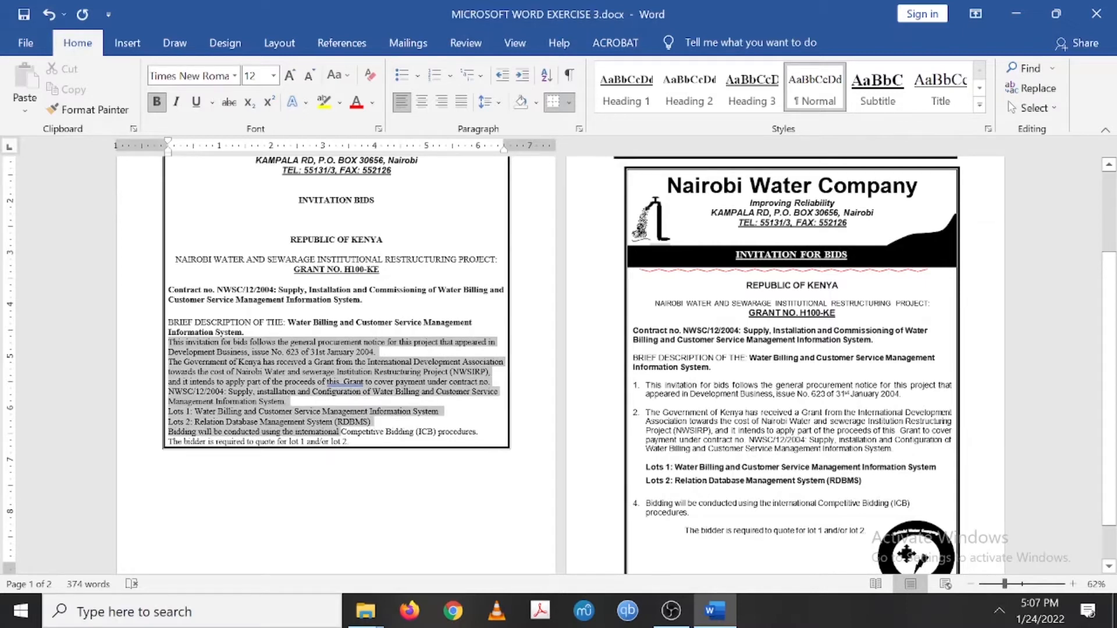
drag(339, 432, 483, 433)
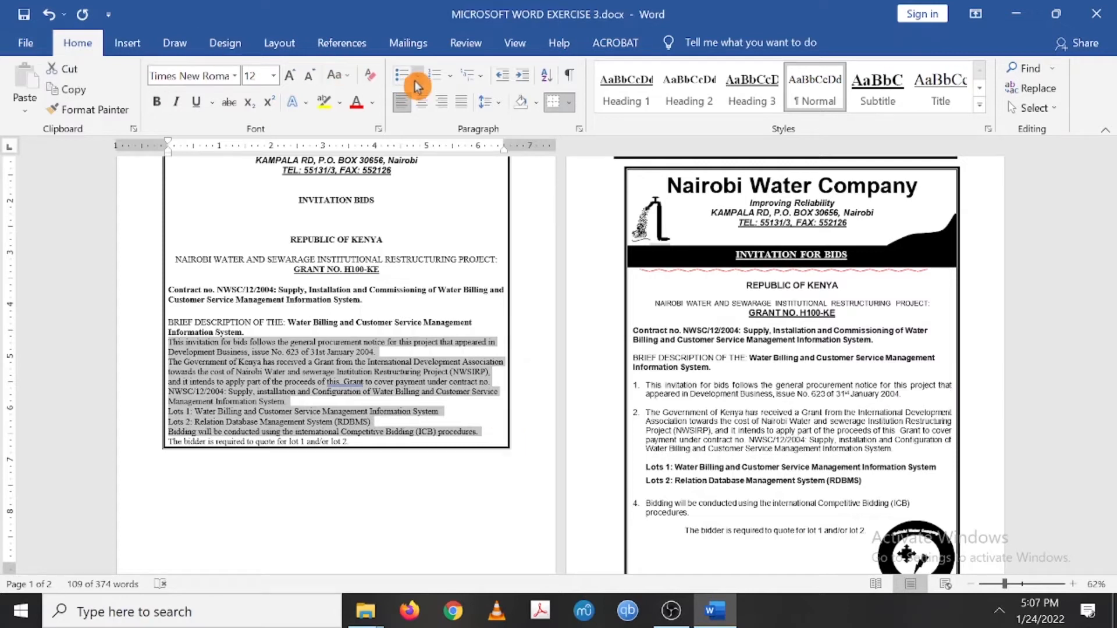
click(436, 76)
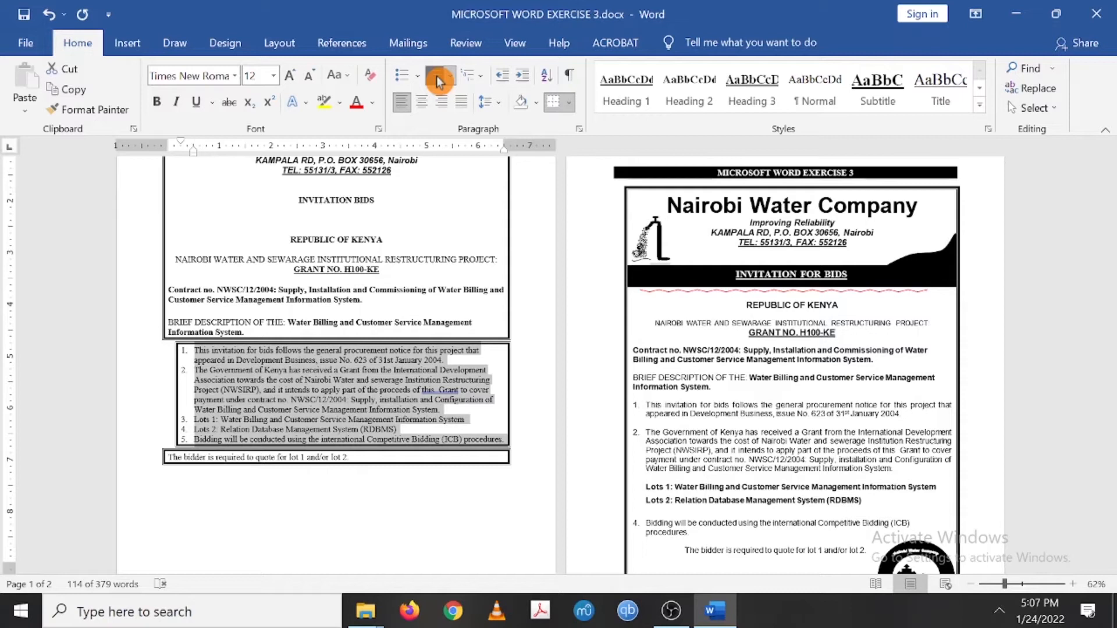
Try removing the number from the Lots 1 line in the page 1 list, and undo the removal.
click(194, 423)
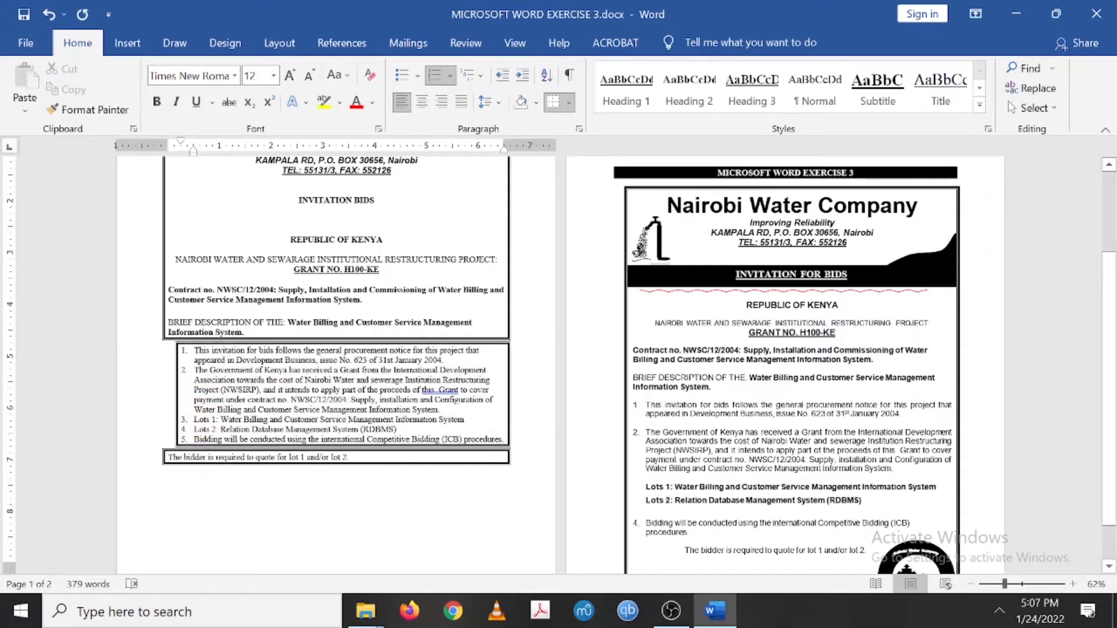
key(BackSpace)
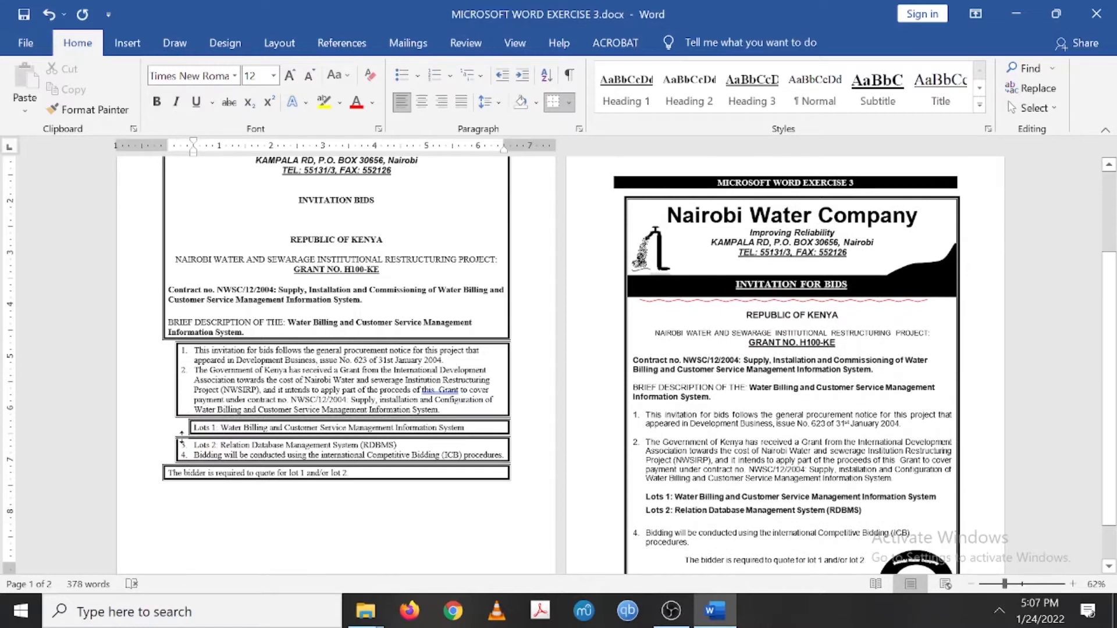
key(ctrl+z)
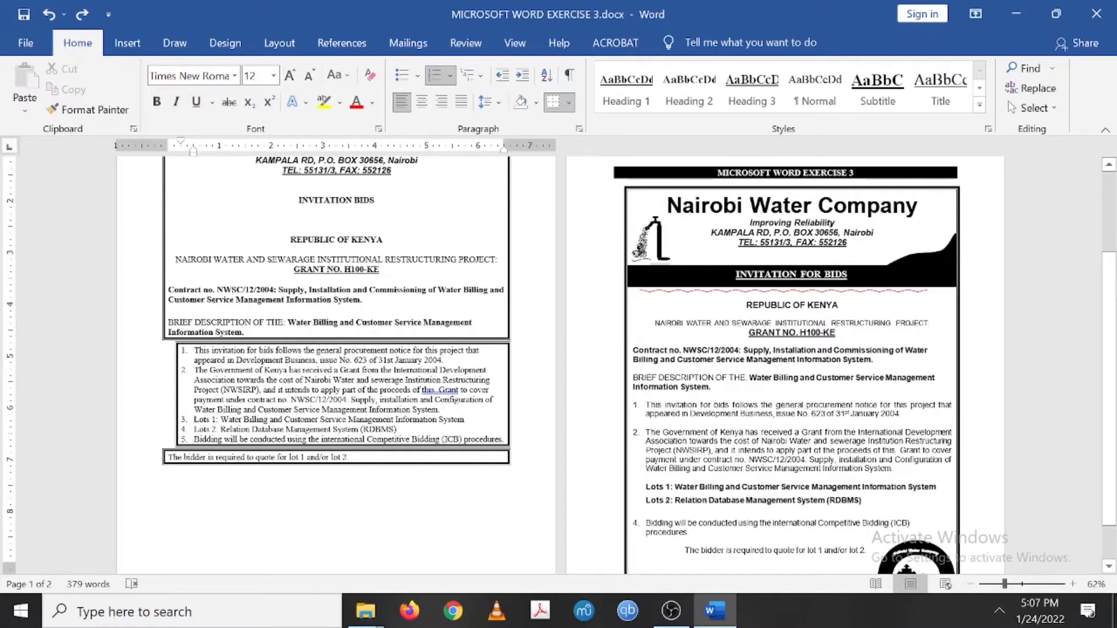
scroll(559, 365, up, 2)
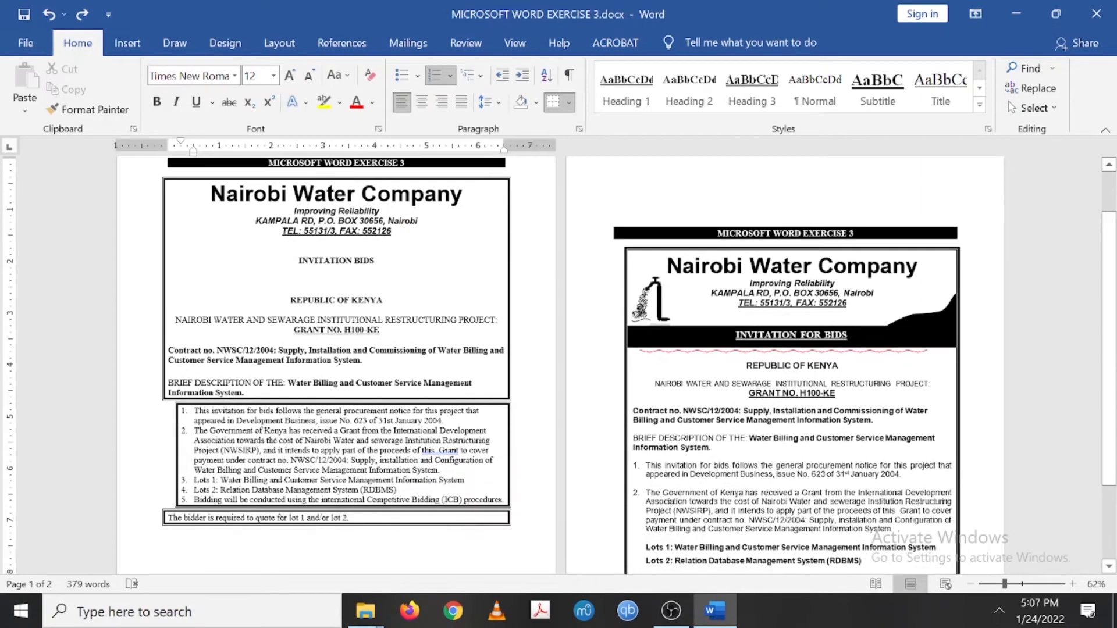
scroll(558, 365, down, 1)
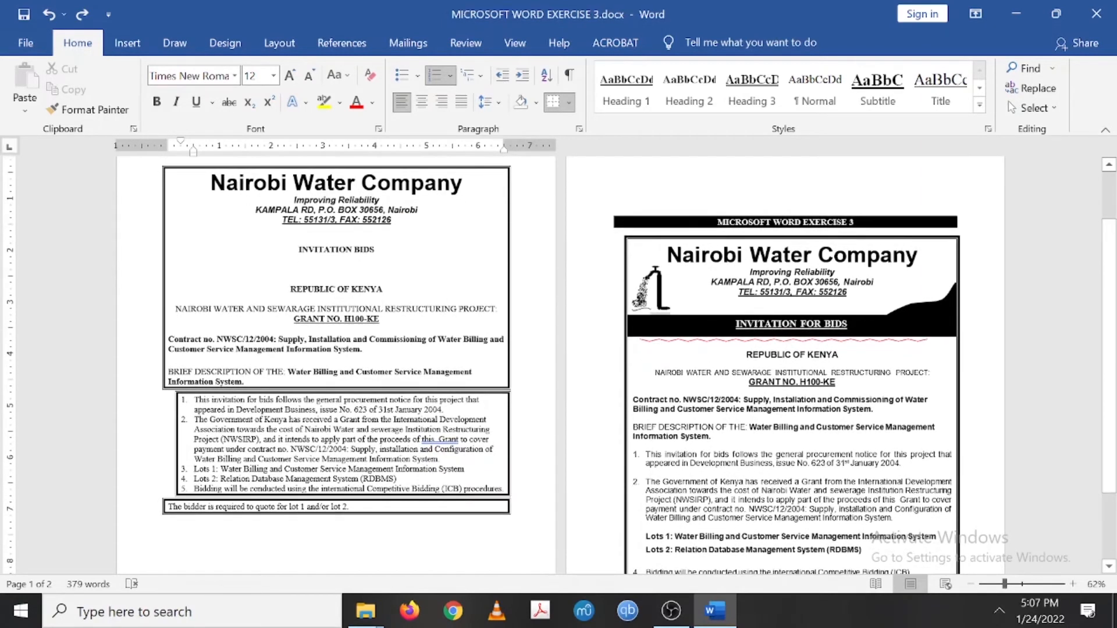
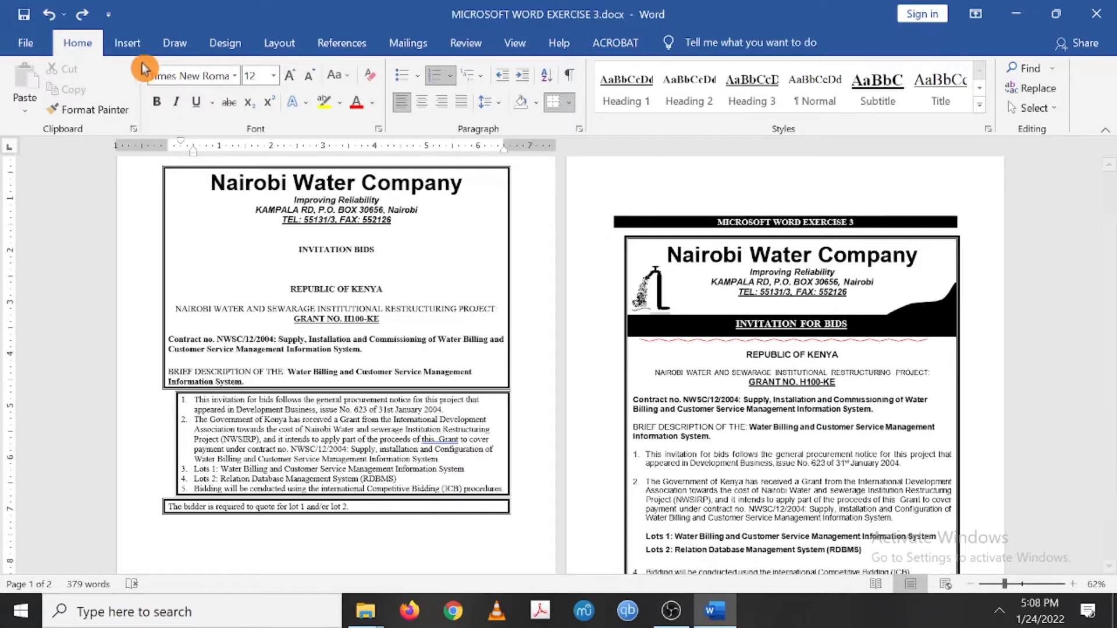
Undo the page 1 numbering and add ten blank lines below "The bidder is required to quote" inside the border.
click(49, 17)
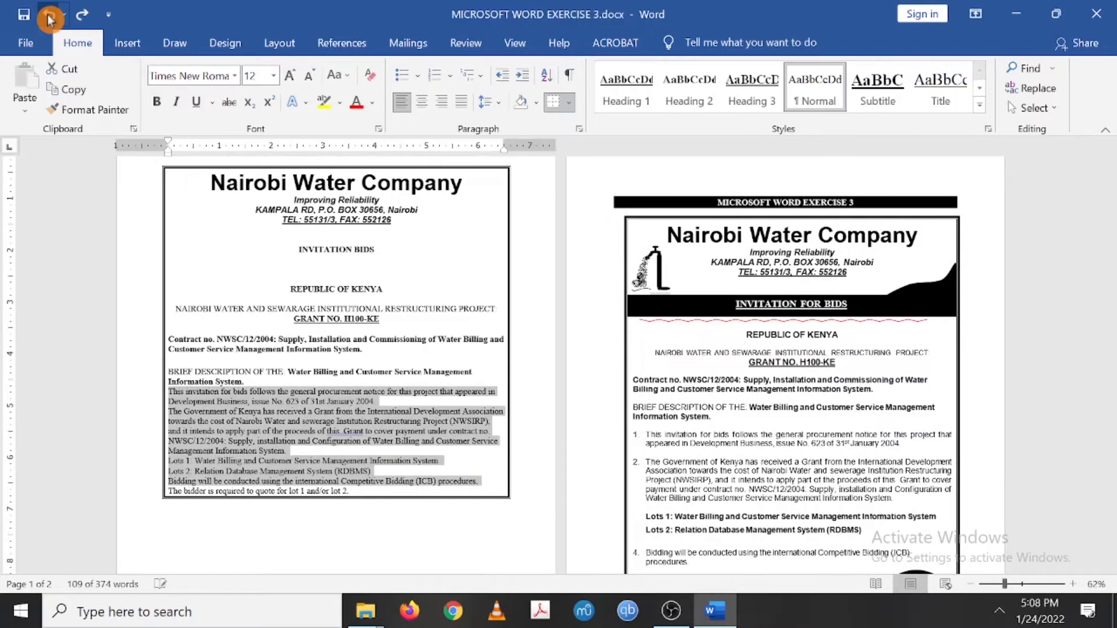
click(253, 425)
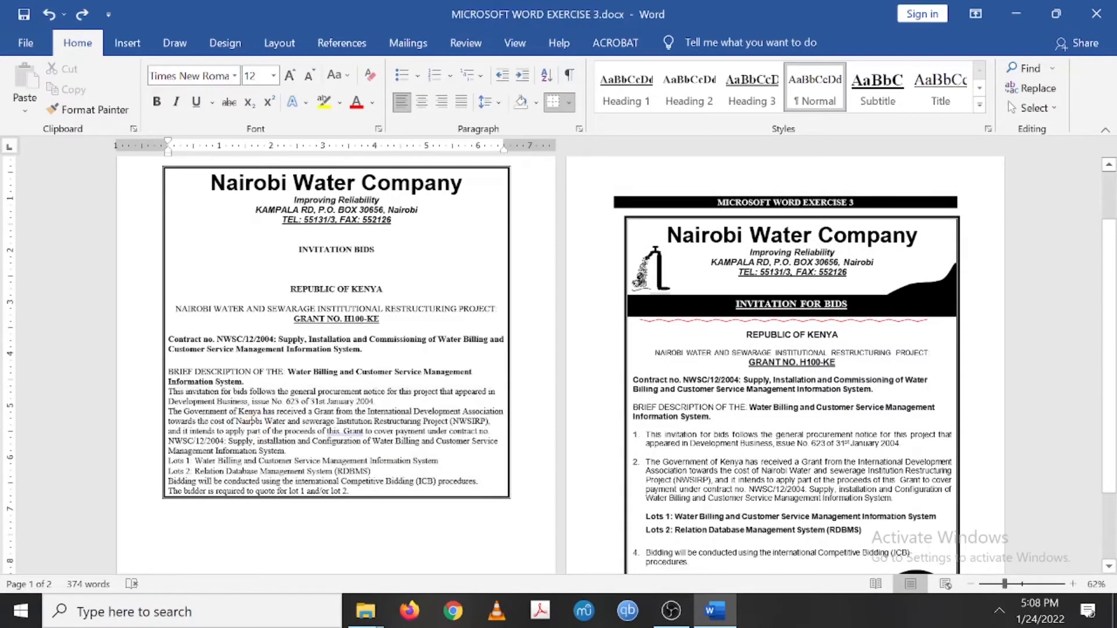
key(Return)
key(Return)
key(Return)
key(Return)
key(Return)
key(Return)
key(Return)
key(Return)
key(Return)
key(Return)
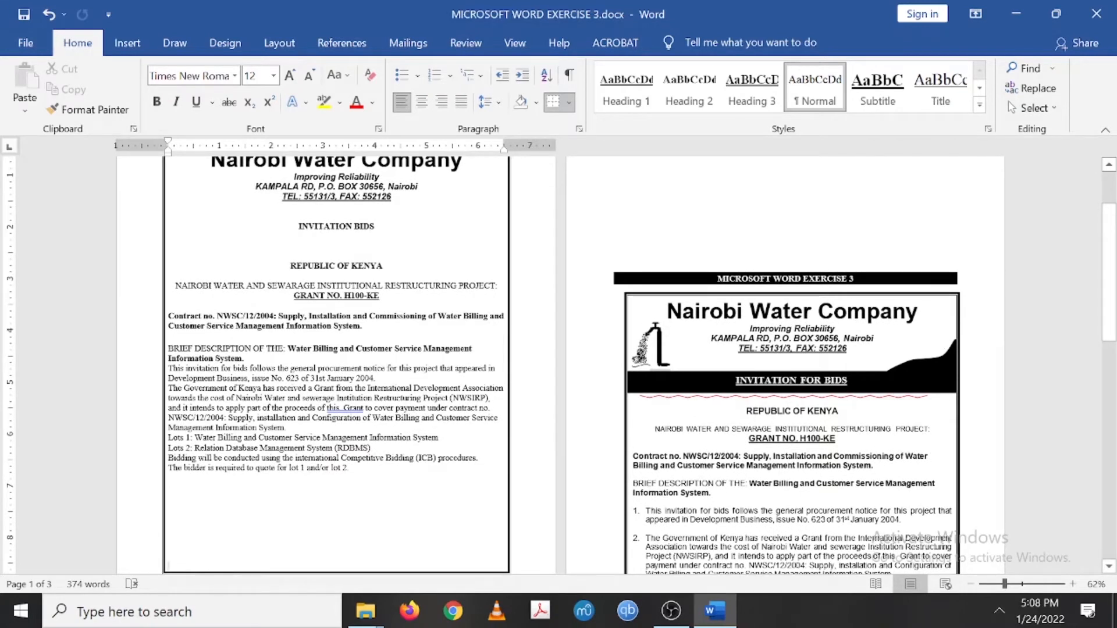
Try numbering the bordered page 1 paragraphs from "This invitation for bids" through "The bidder is required to quote", and undo the numbering.
drag(169, 368, 374, 466)
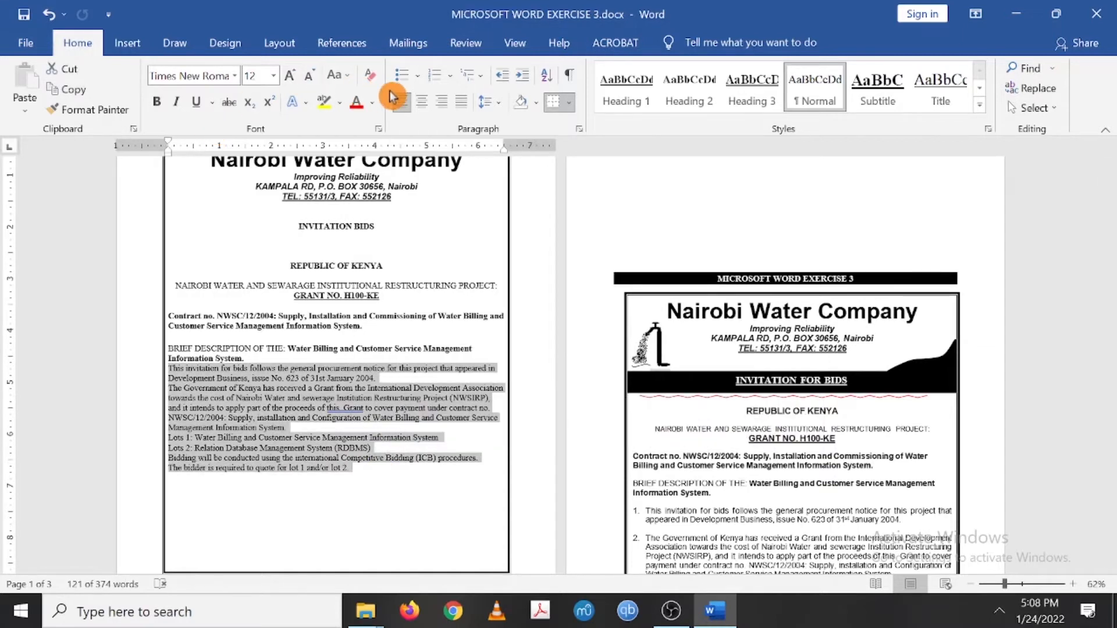
click(436, 77)
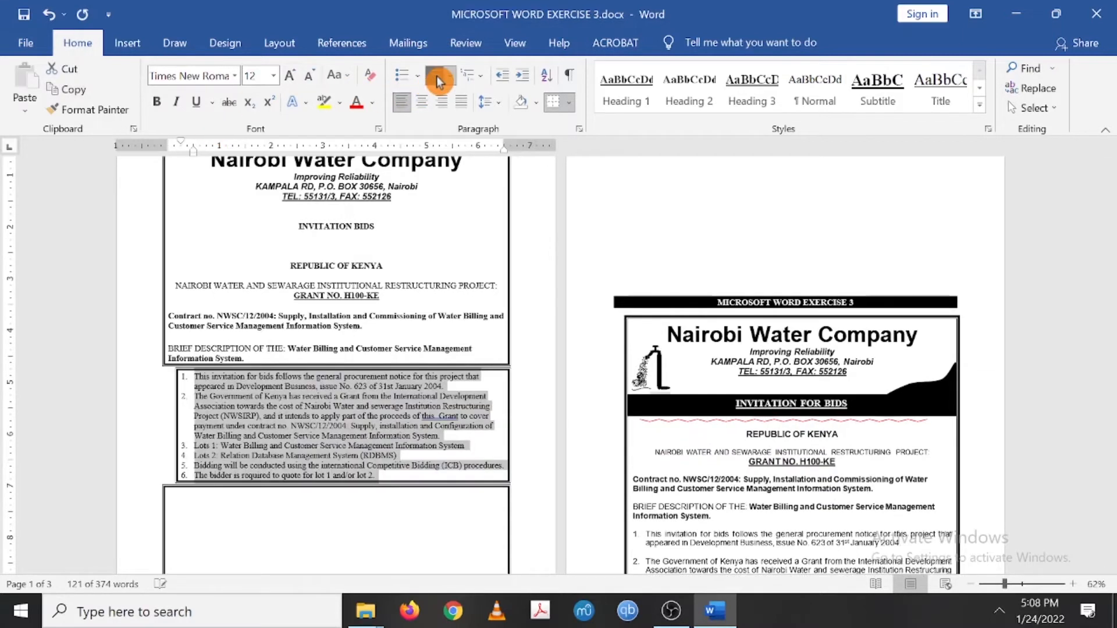
click(265, 402)
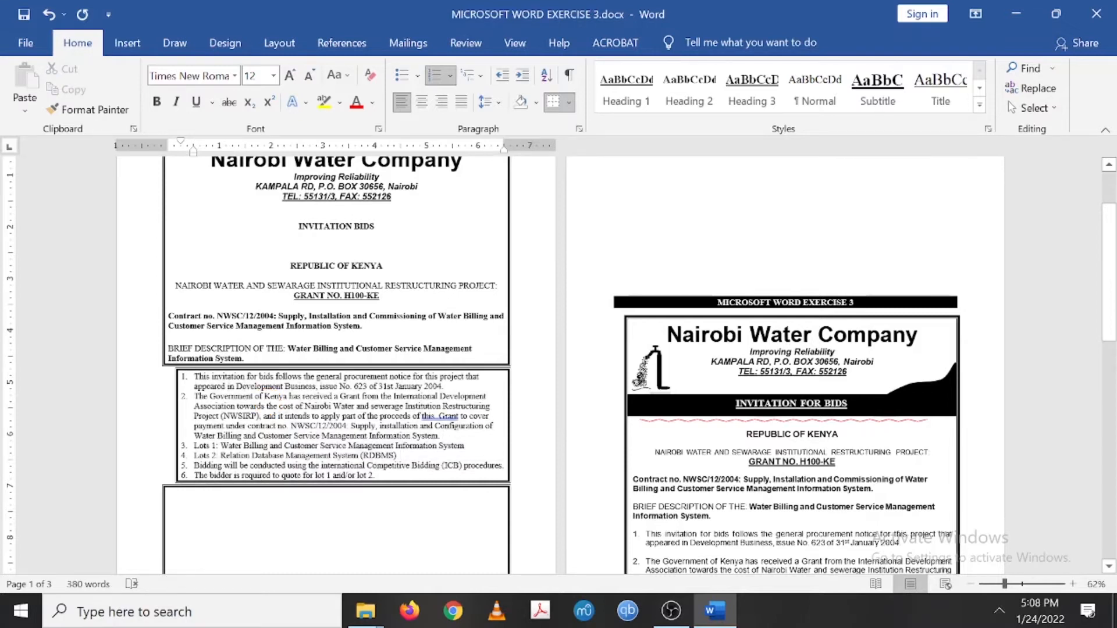
scroll(265, 402, down, 3)
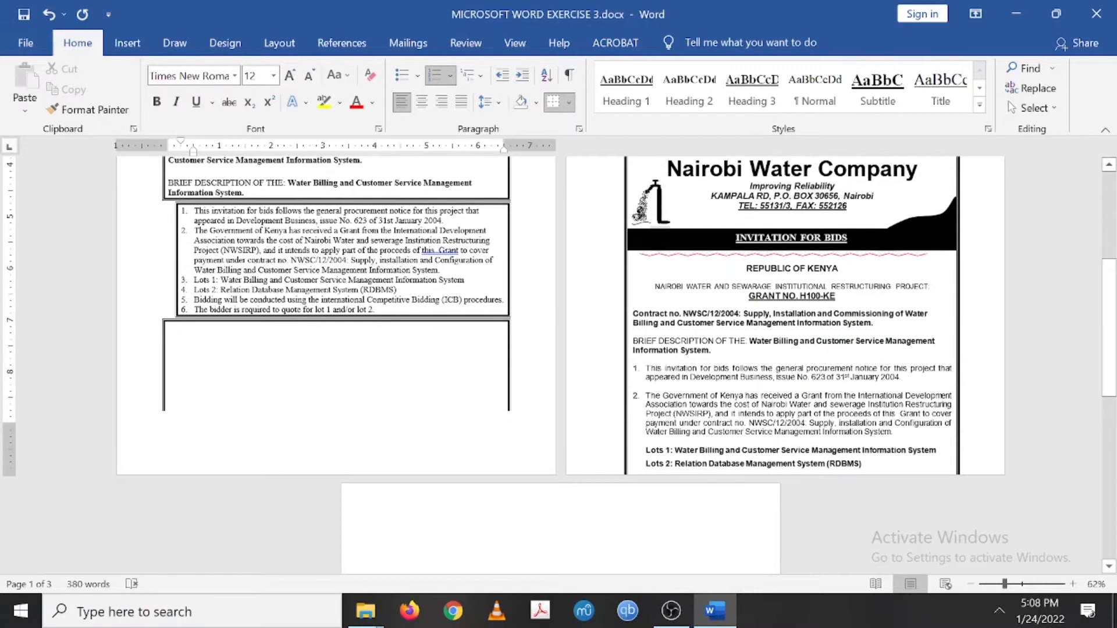
scroll(558, 363, up, 3)
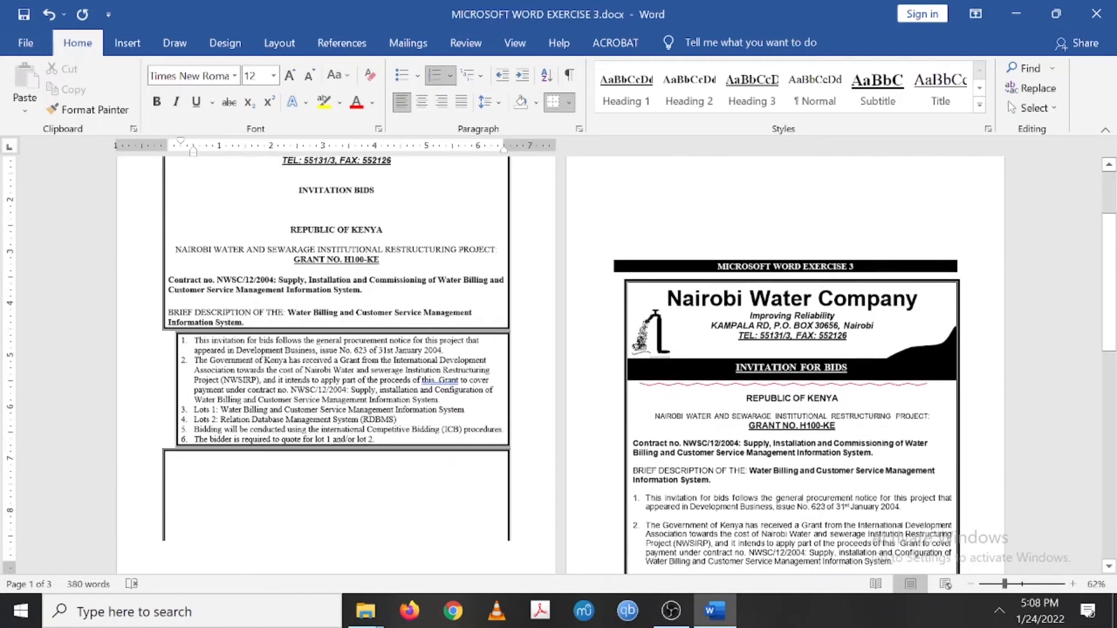
scroll(558, 364, up, 1)
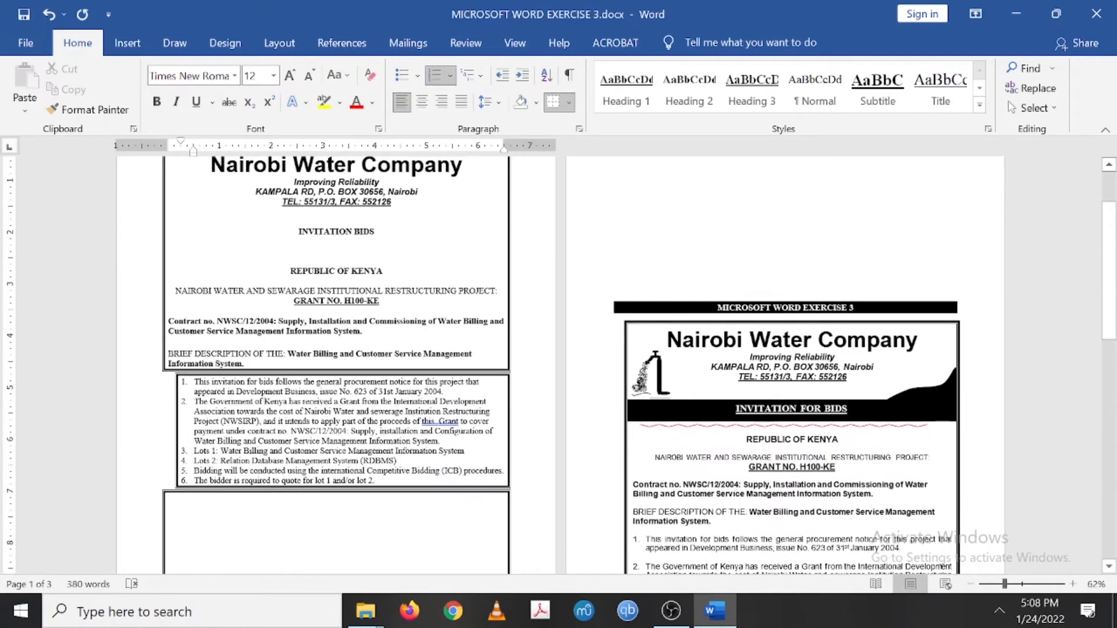
scroll(558, 364, up, 1)
click(293, 379)
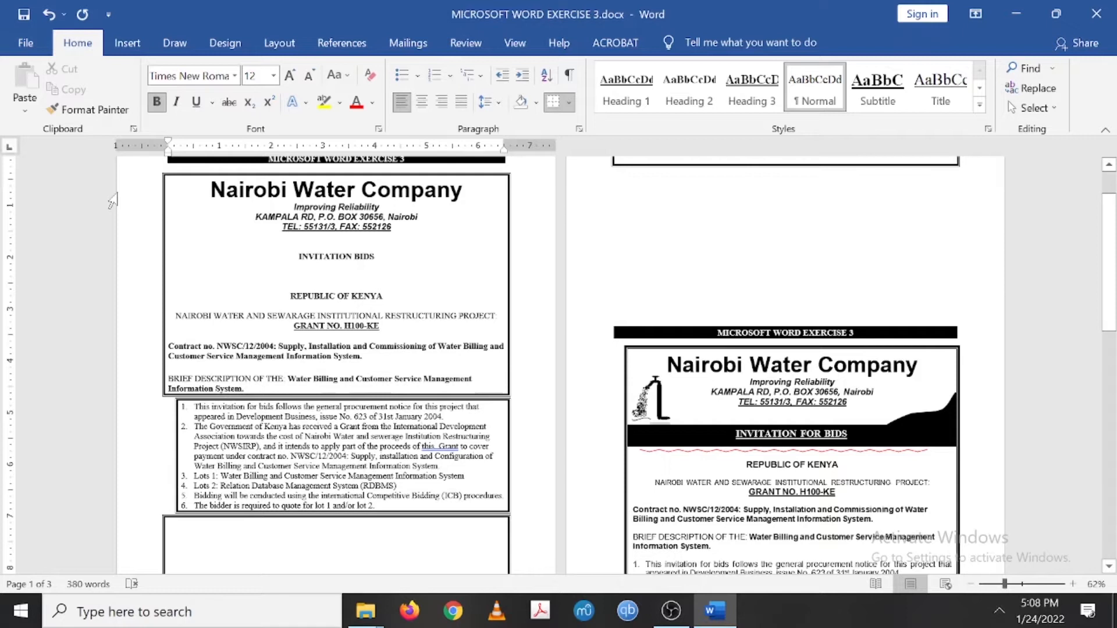
key(ctrl+z)
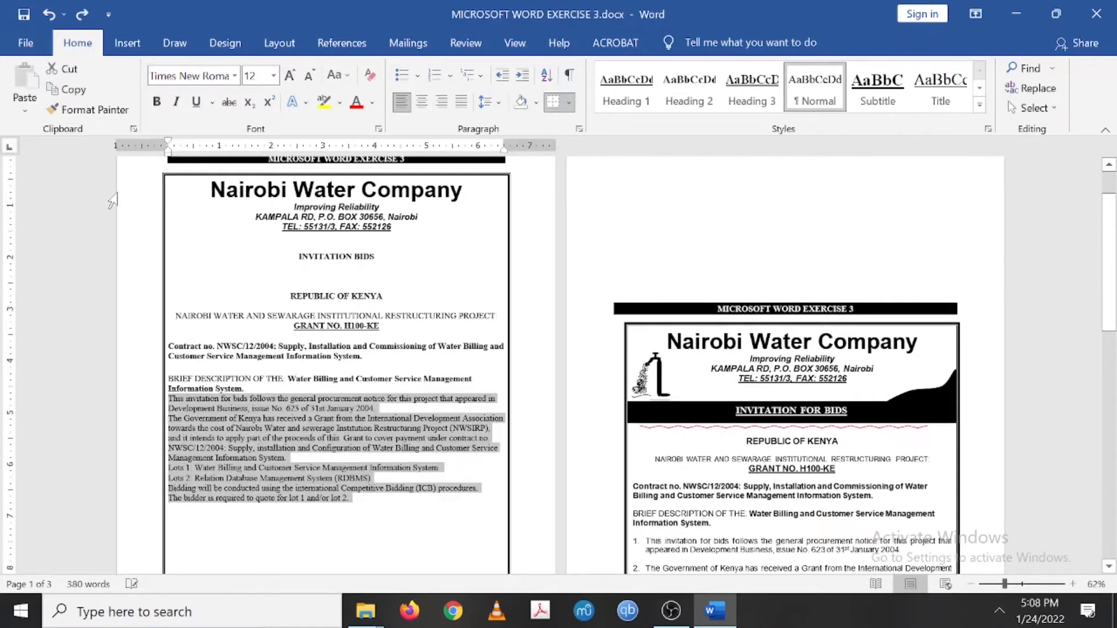
click(226, 397)
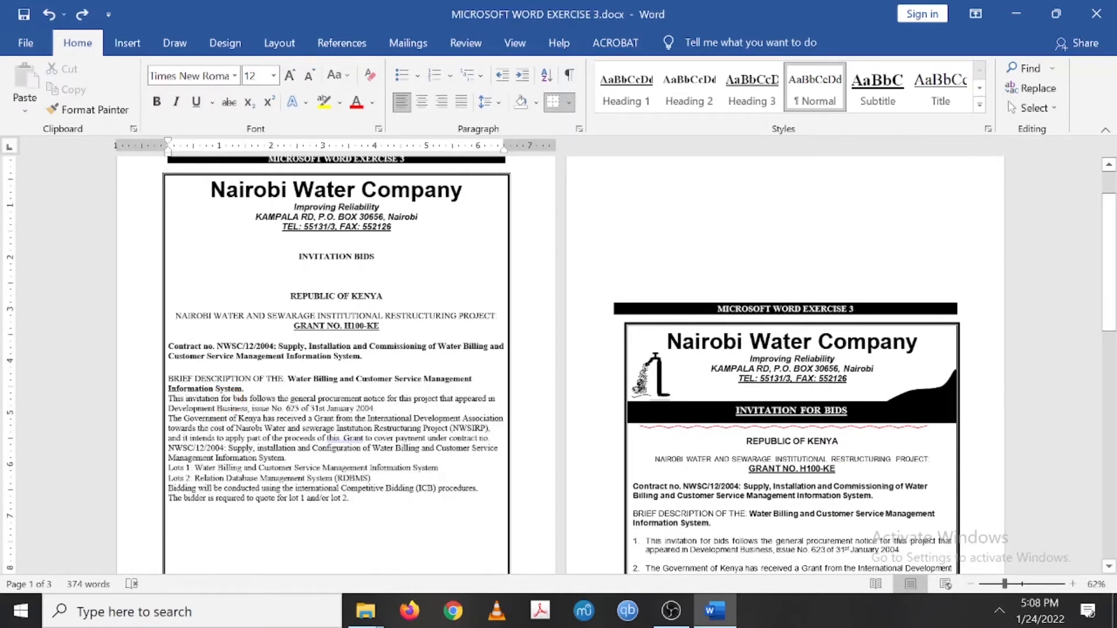
Remove the paragraph border from the page 1 text from "Nairobi Water Company" through "The bidder is required to quote".
scroll(319, 257, up, 2)
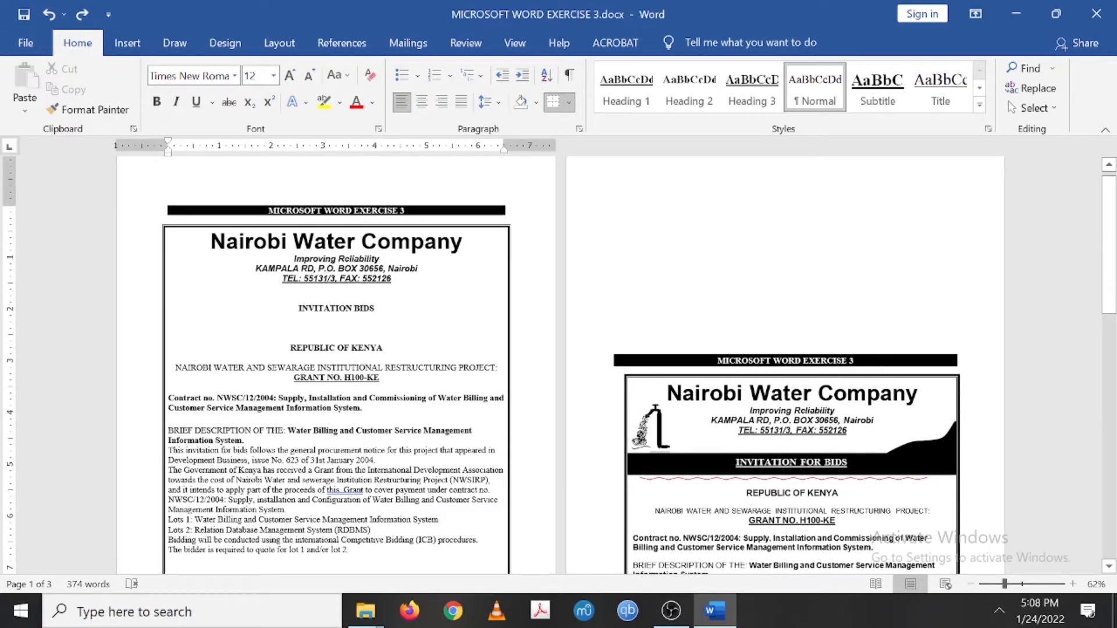
drag(210, 233, 409, 564)
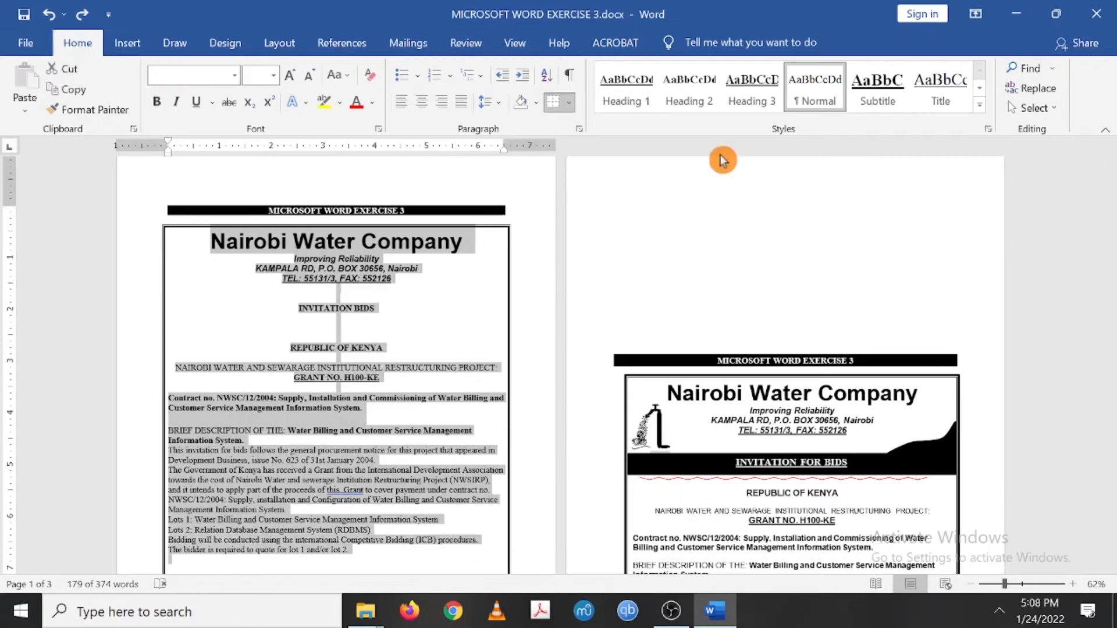
click(251, 45)
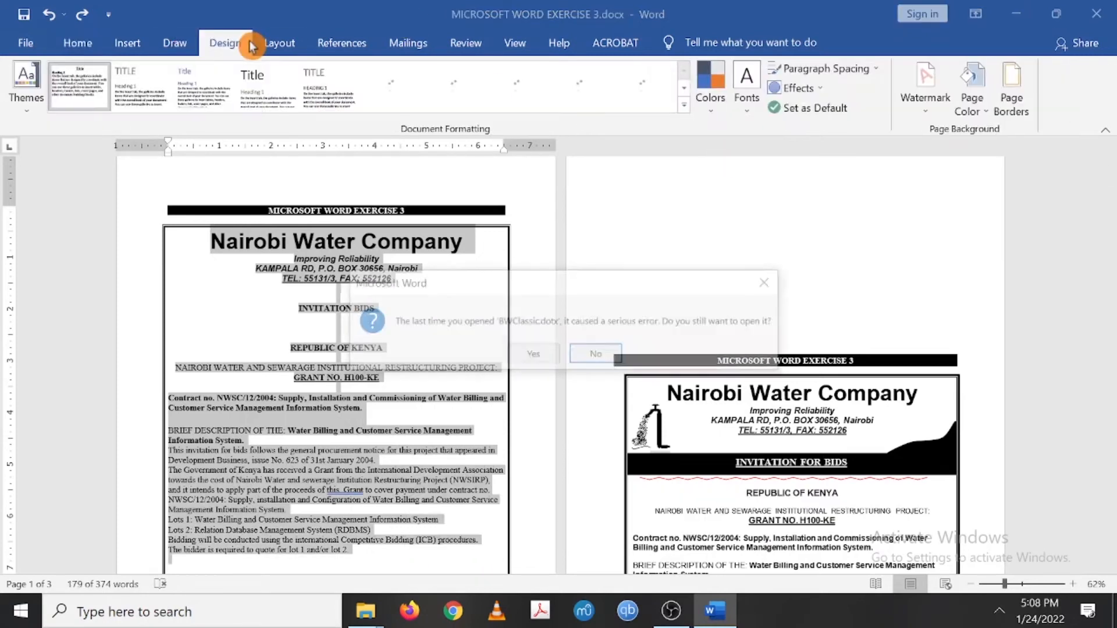
click(760, 296)
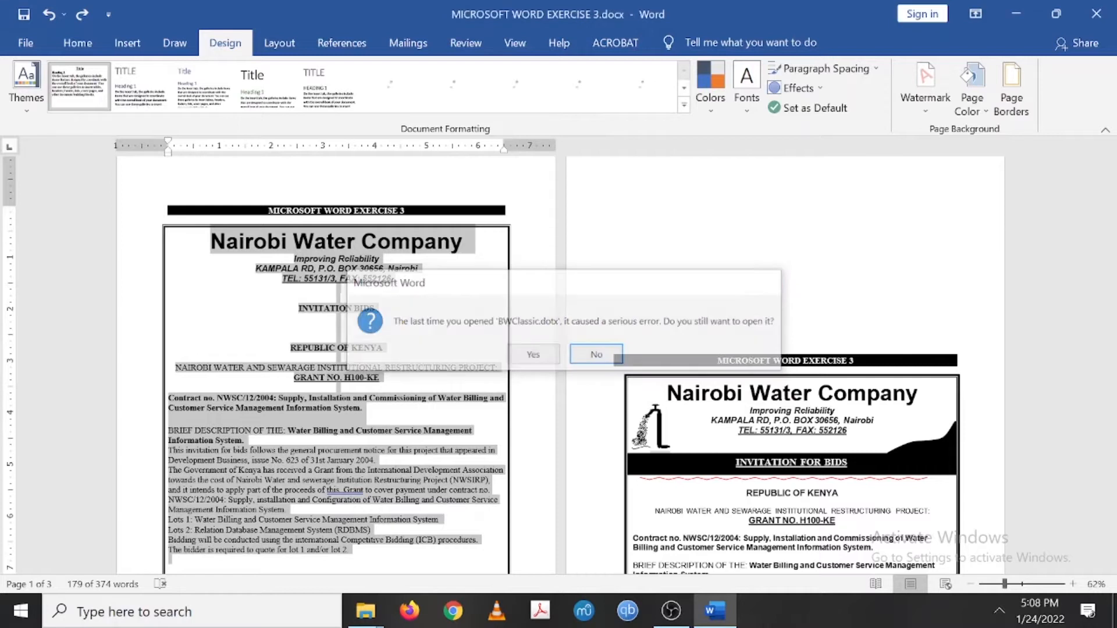
click(1011, 88)
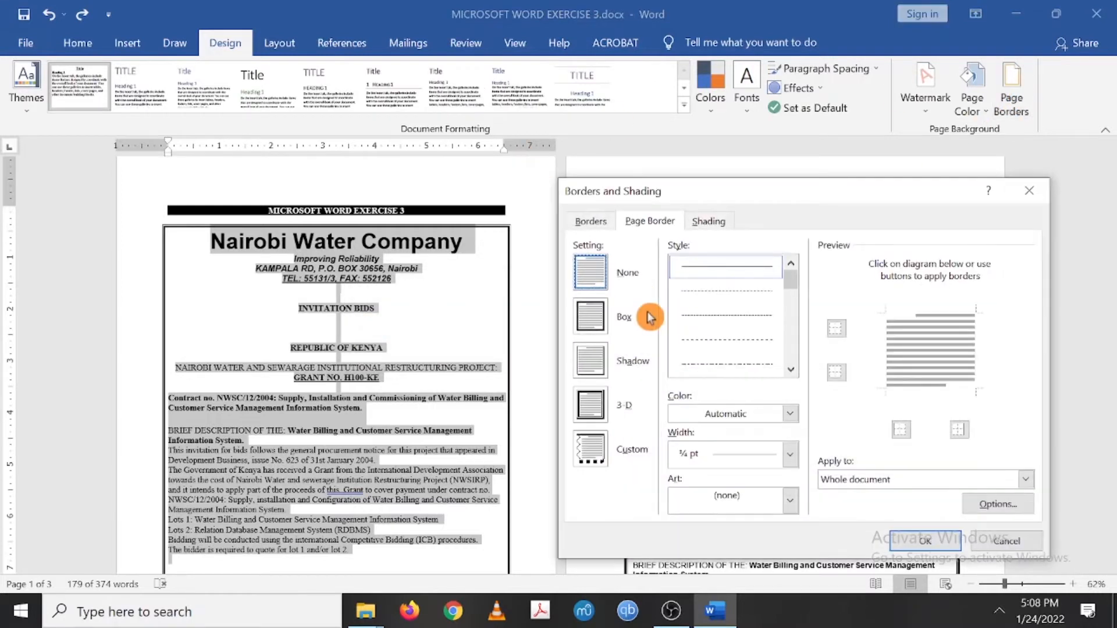
click(590, 221)
click(599, 277)
click(923, 544)
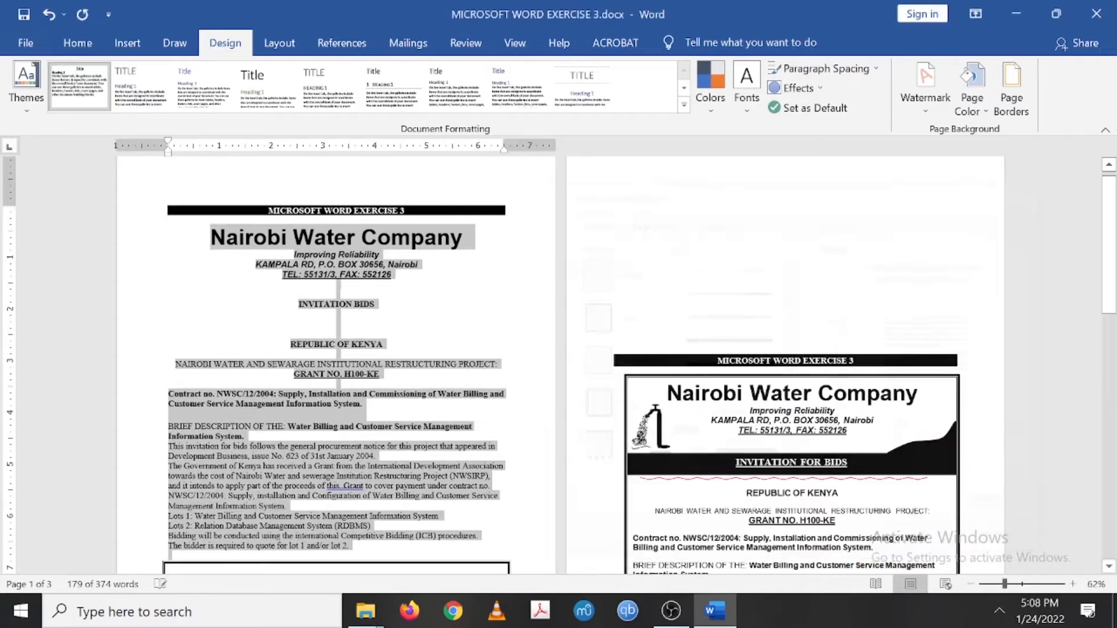
click(419, 429)
Delete surplus blank lines below the bidder sentence on page 1 and remove the border around the remaining blank paragraphs.
scroll(326, 394, down, 5)
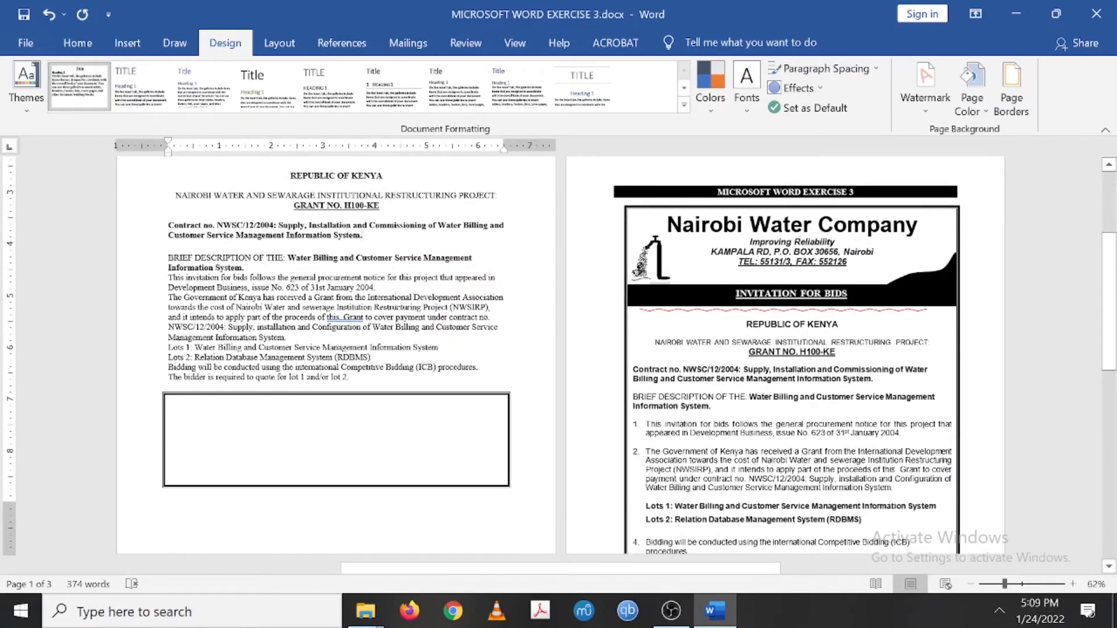
key(BackSpace)
key(BackSpace)
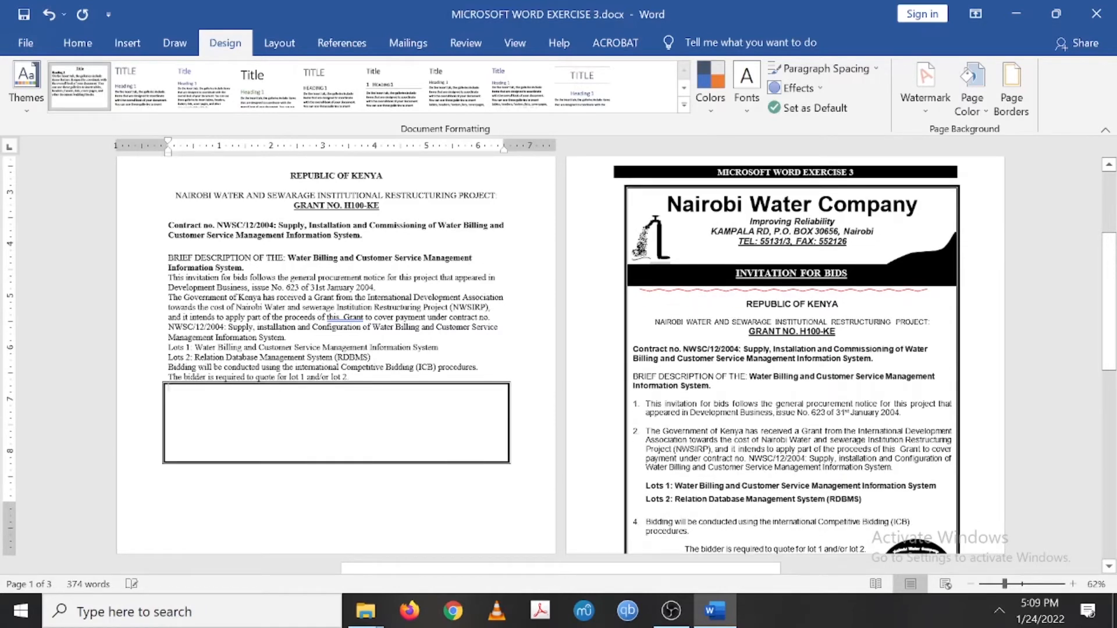
click(86, 46)
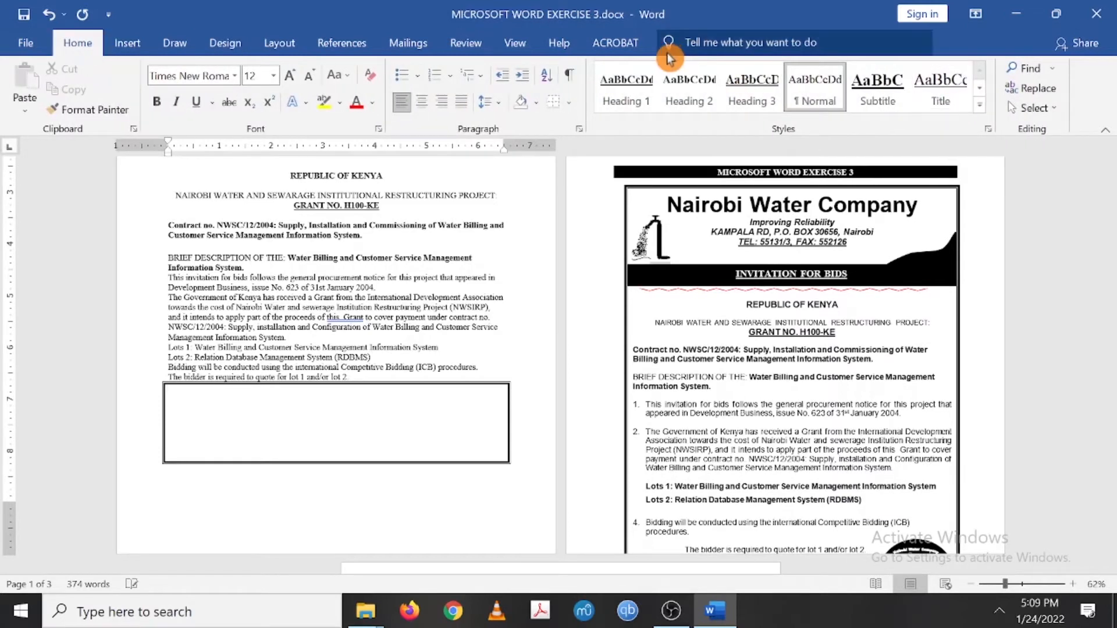
click(246, 46)
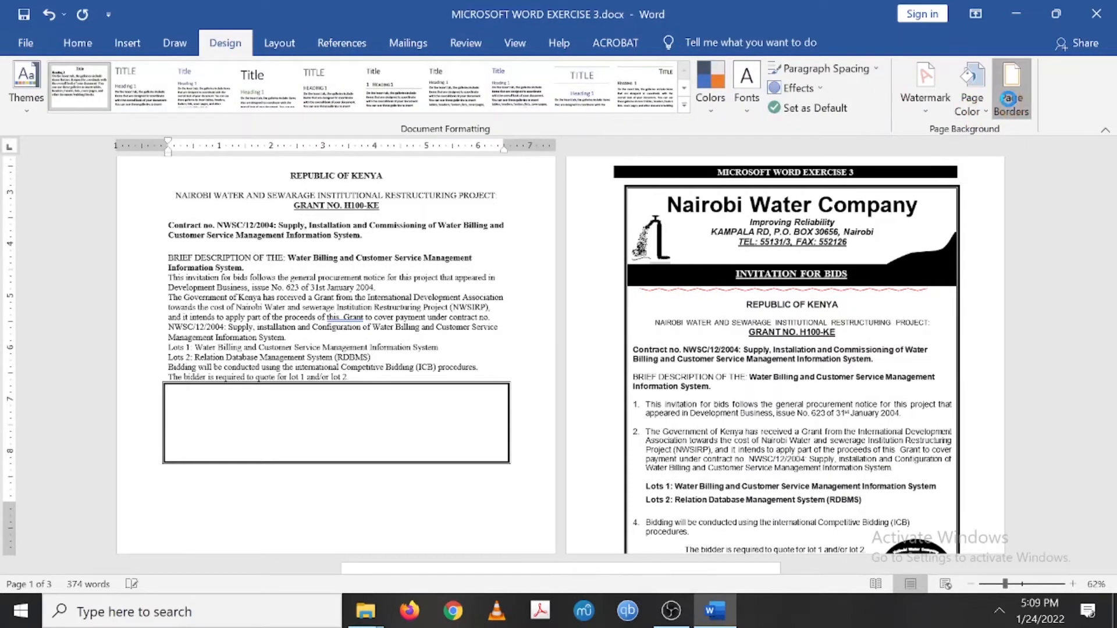
click(1011, 99)
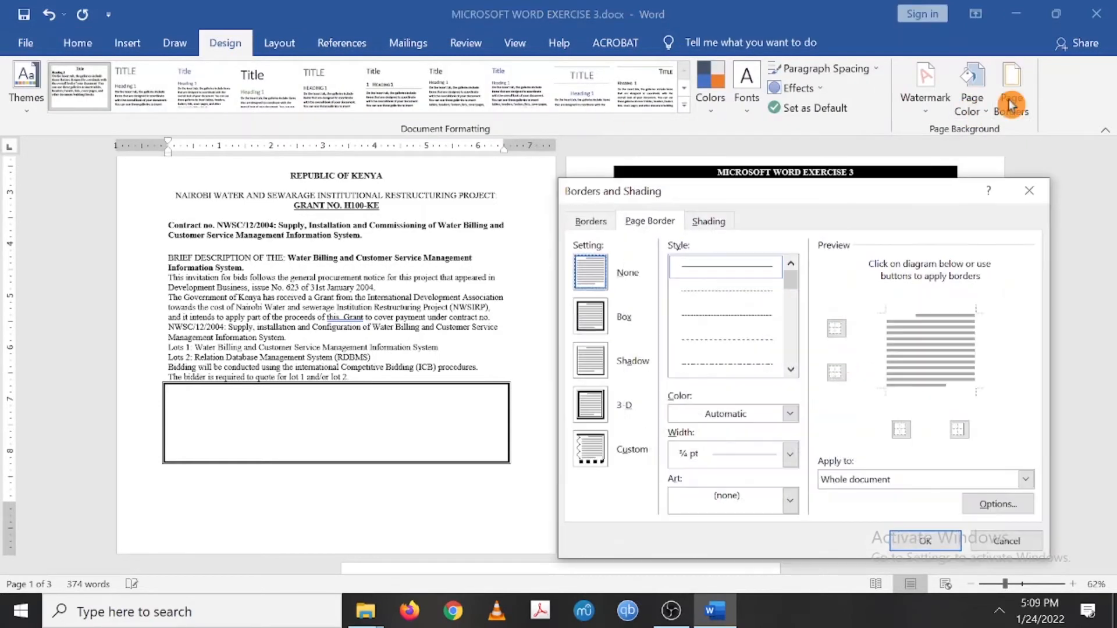
click(591, 221)
click(580, 276)
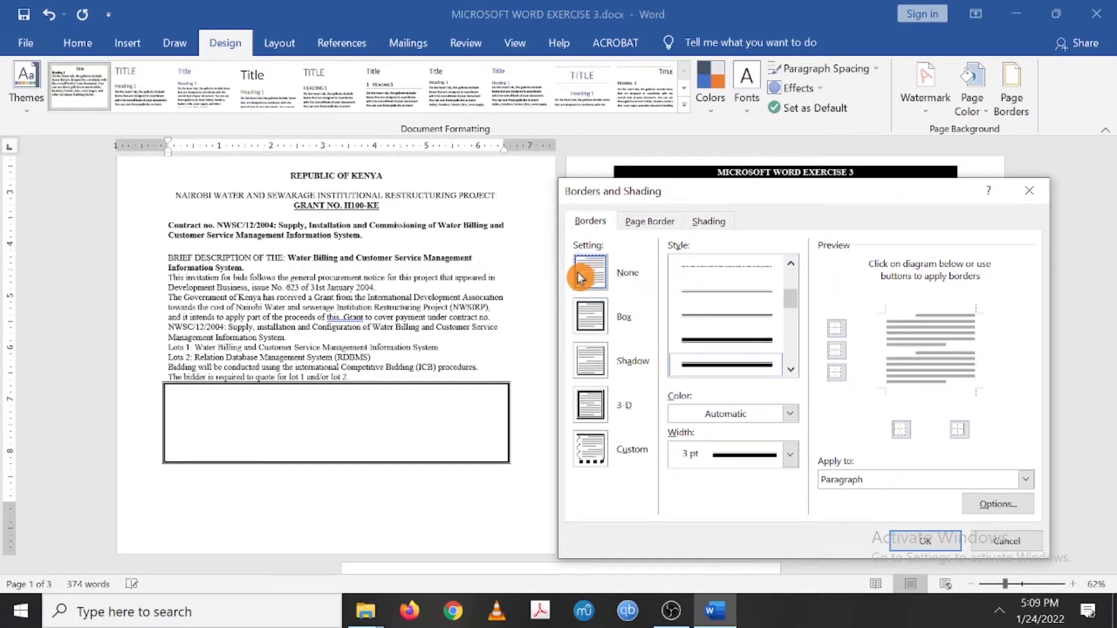
click(928, 546)
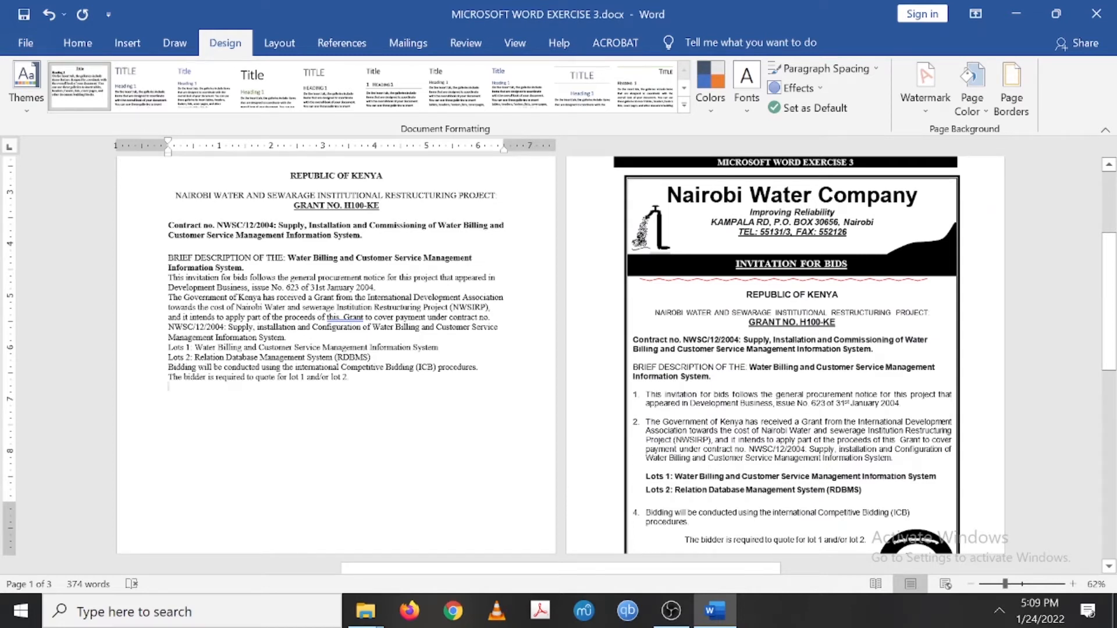
Apply the 1. 2. 3. number format to the page 1 paragraphs from "This invitation for bids" through "The bidder is required to quote".
drag(168, 277, 369, 390)
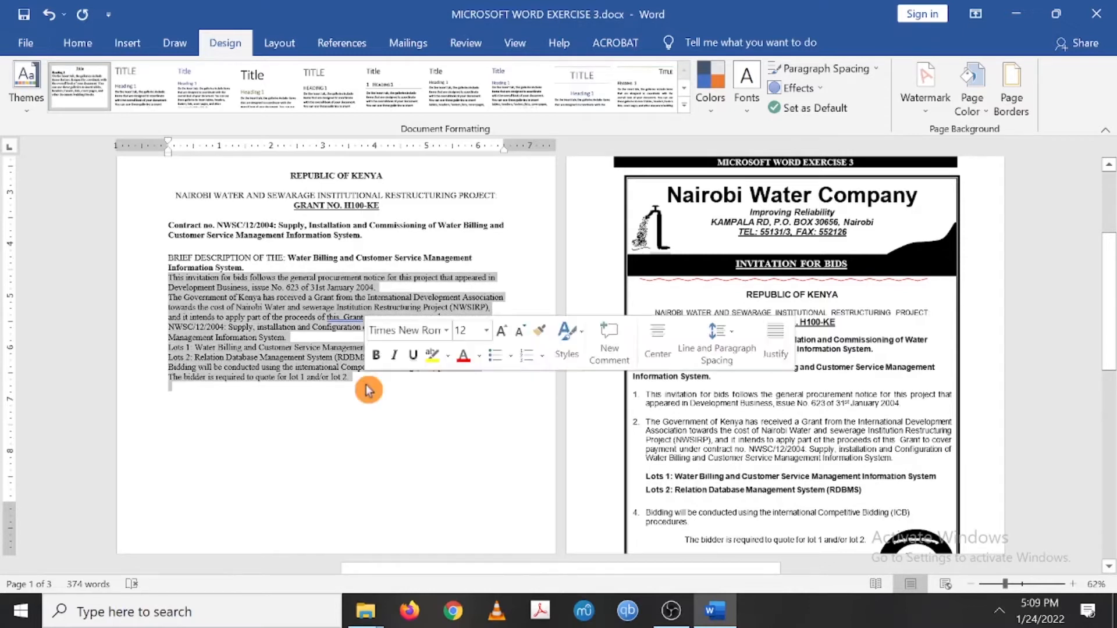
click(92, 42)
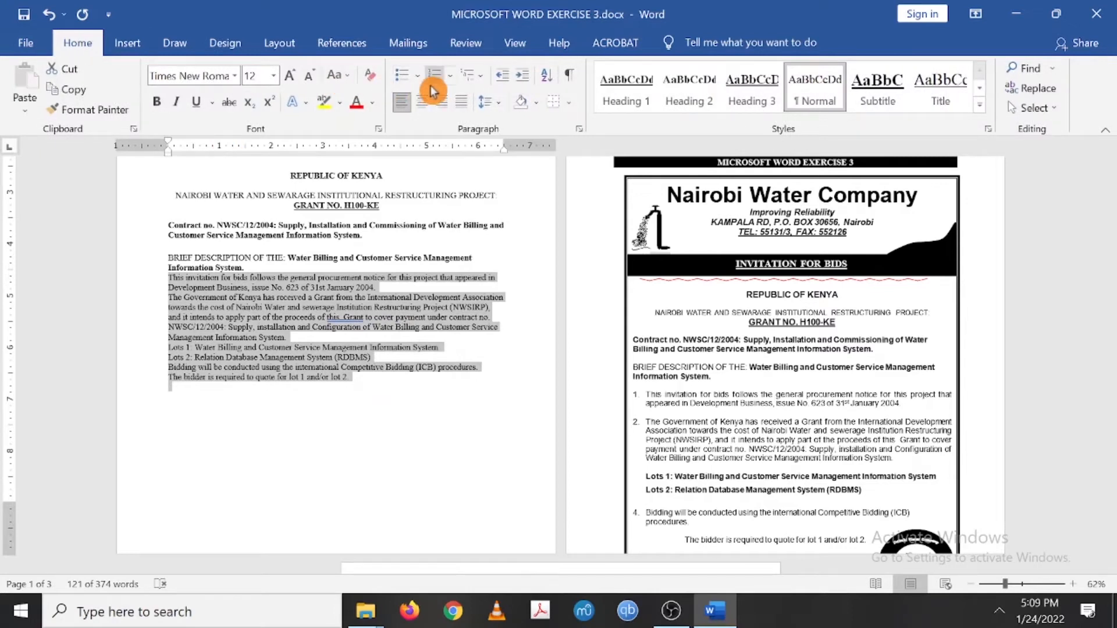
click(449, 75)
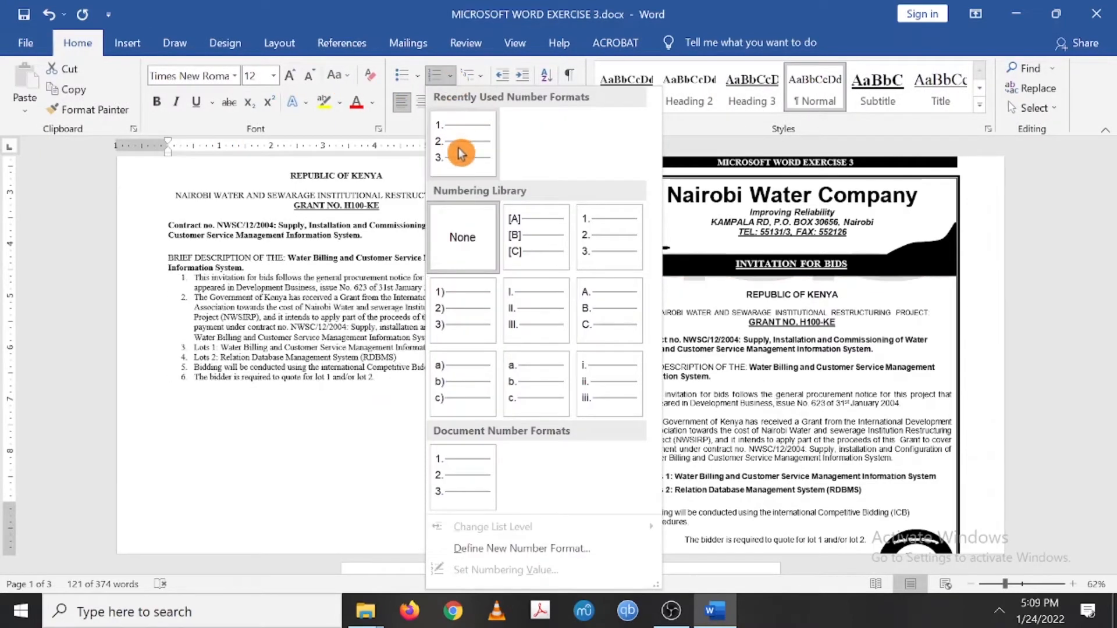
click(603, 246)
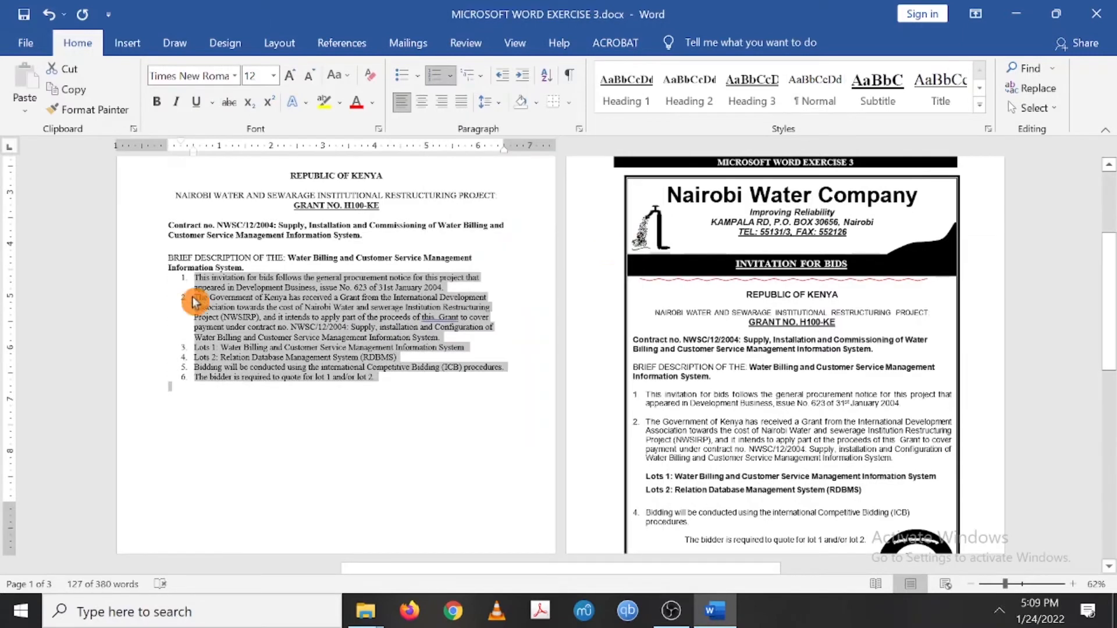
Remove the numbers from the Lots 1, Lots 2 and "The bidder is required to quote" lines in the page 1 list, keeping their indent.
click(197, 357)
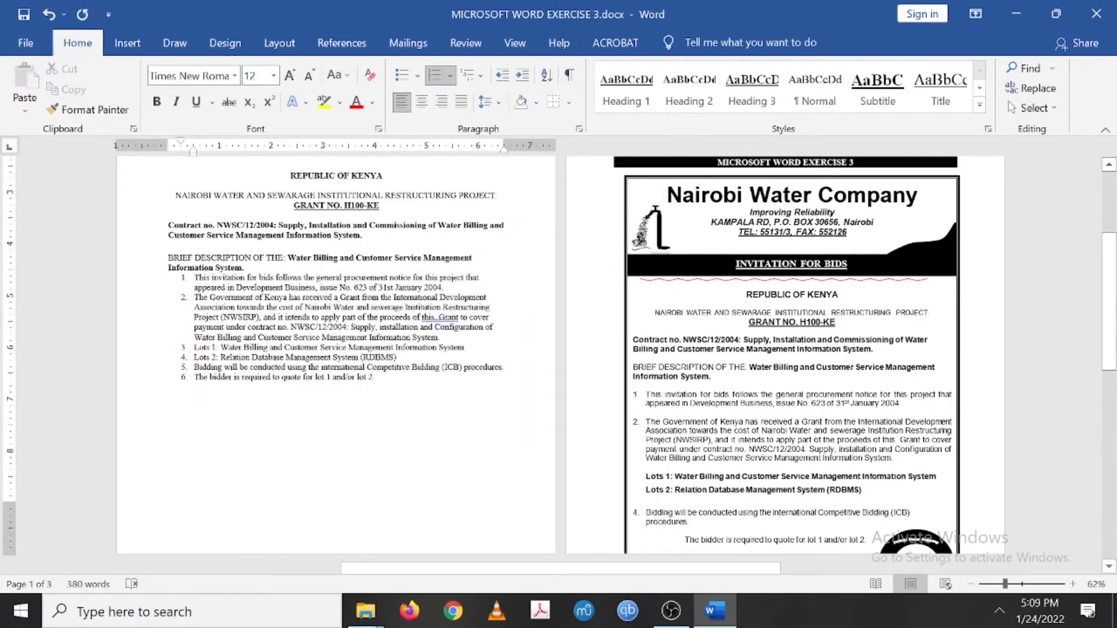
key(BackSpace)
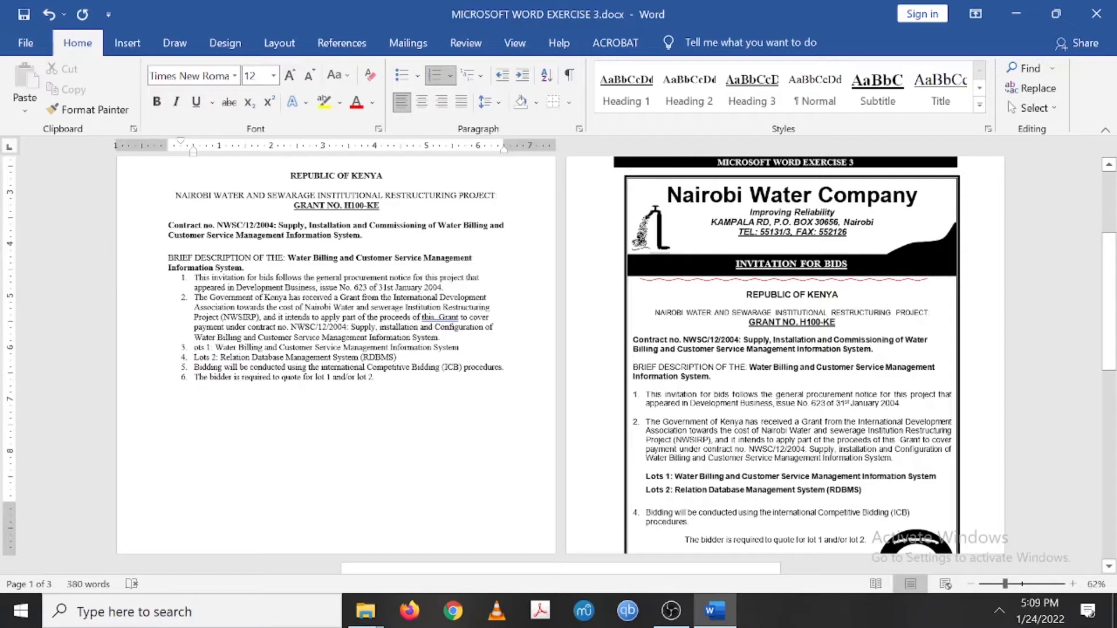
key(ctrl+z)
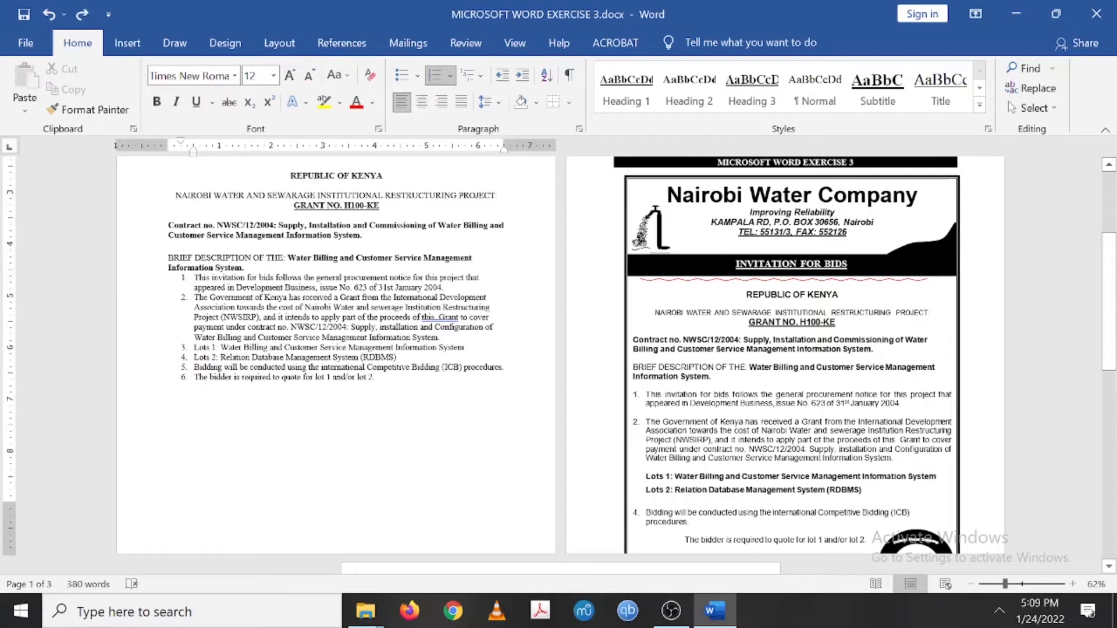
key(BackSpace)
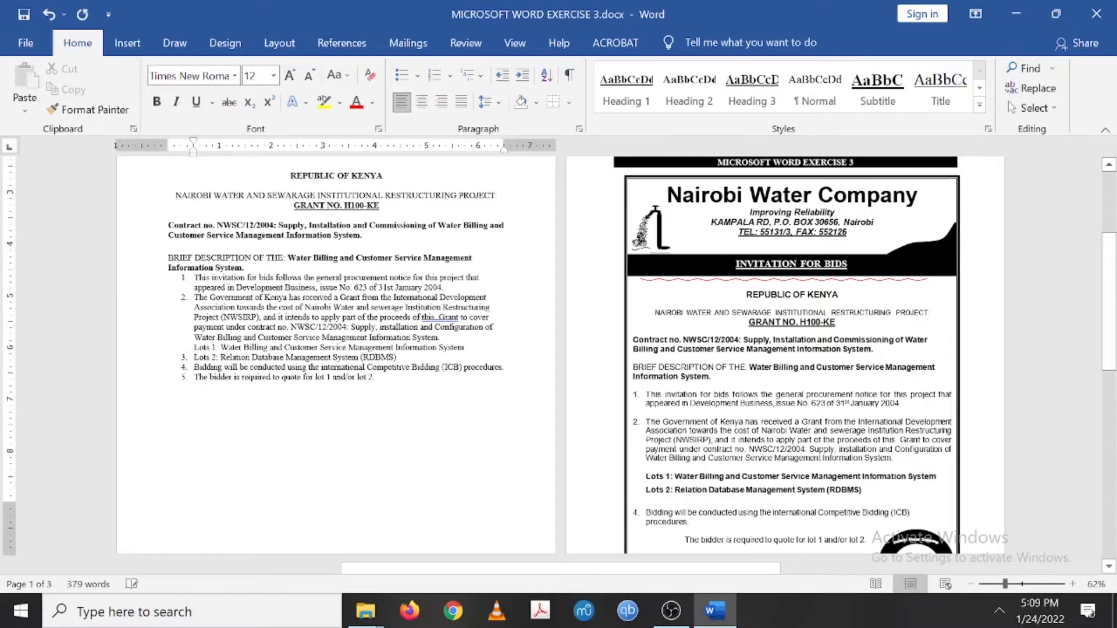
key(Down)
key(BackSpace)
key(Down)
key(Down)
key(BackSpace)
Renumber the "Bidding will be conducted" paragraph in the page 2 sample as item 3, keeping its text indented after the number.
scroll(558, 349, down, 2)
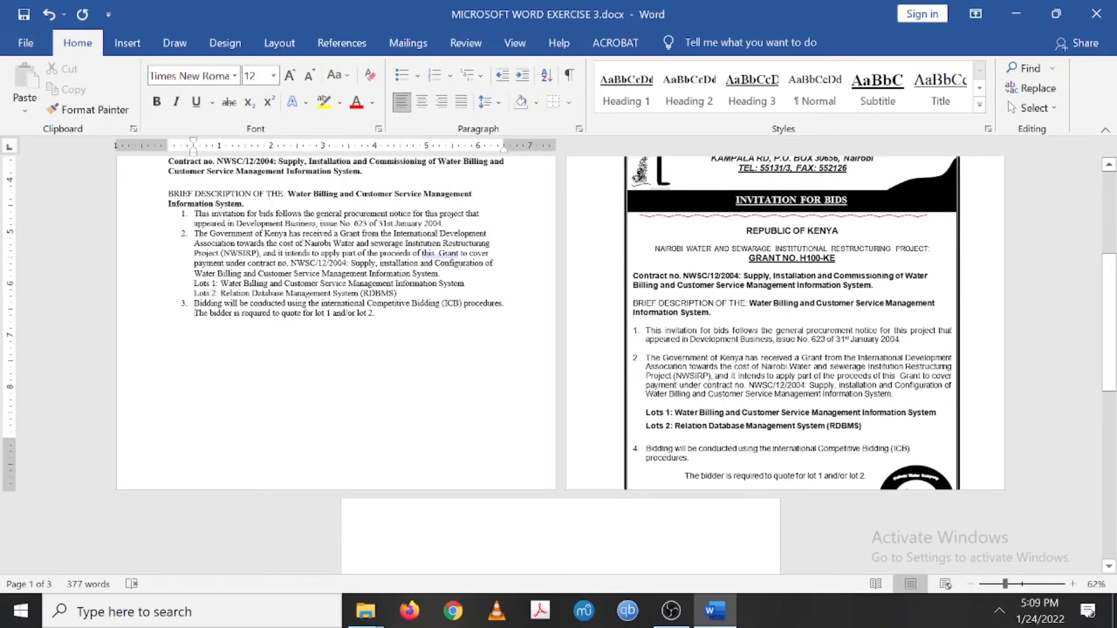
click(636, 449)
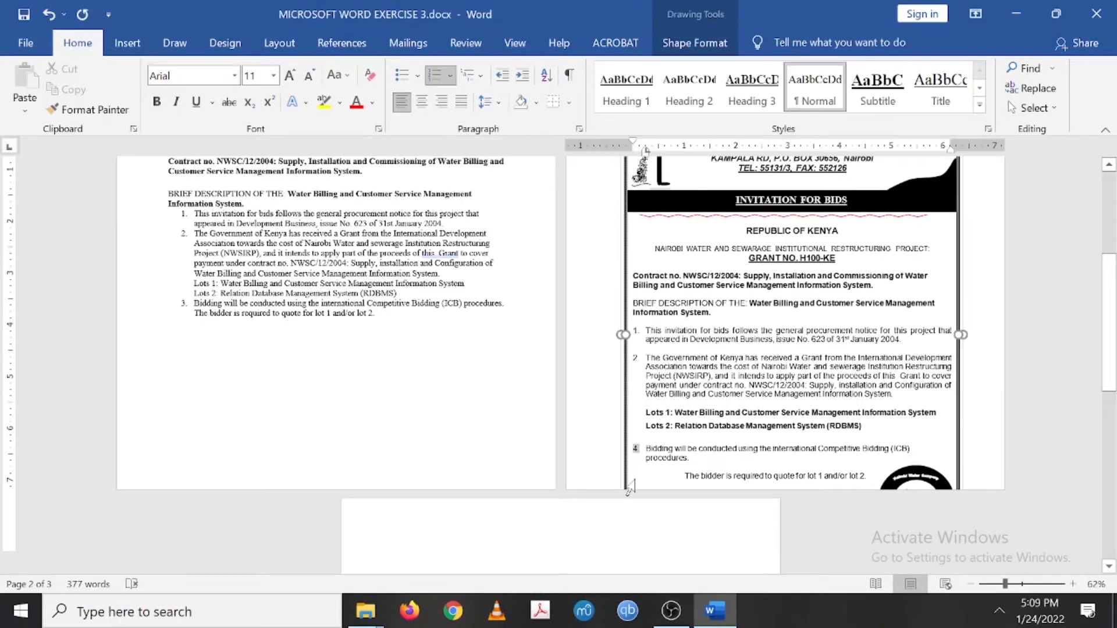
text(3)
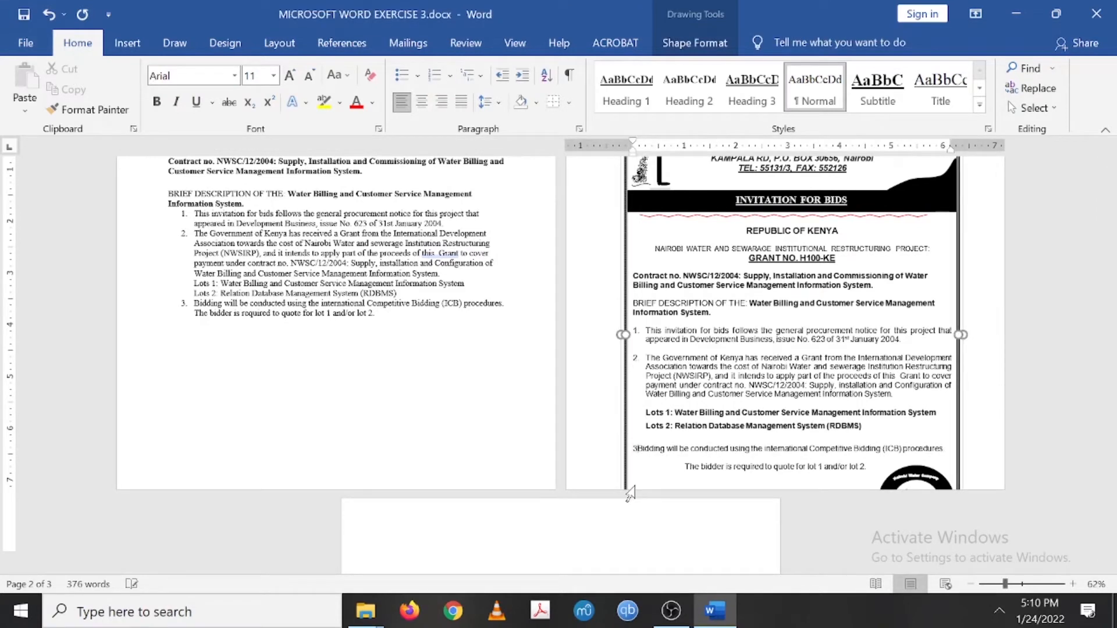
key(Tab)
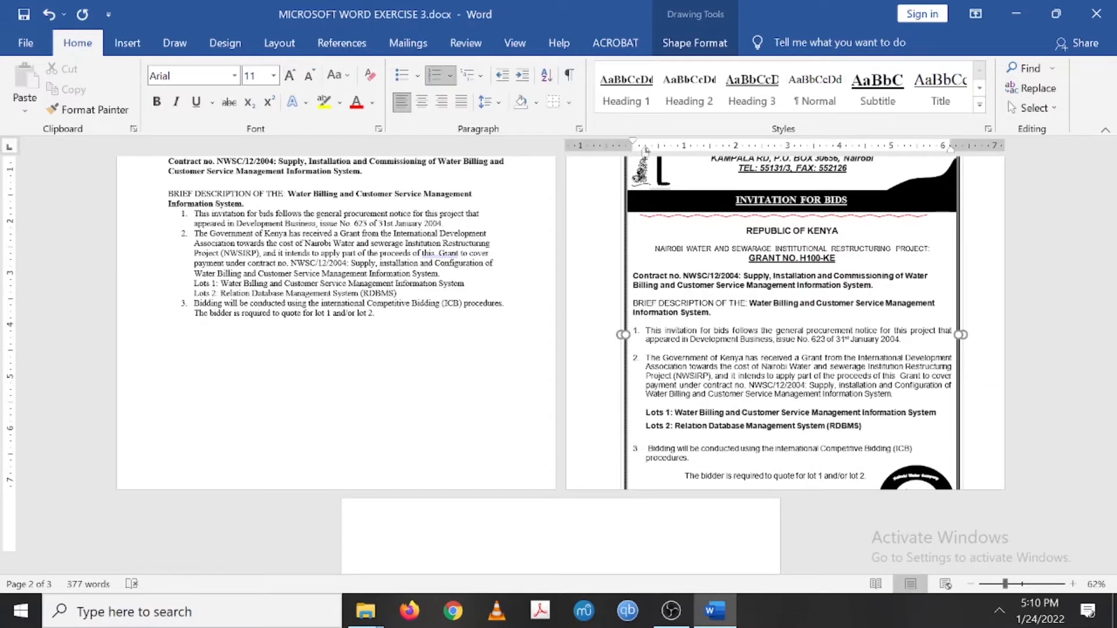
key(Delete)
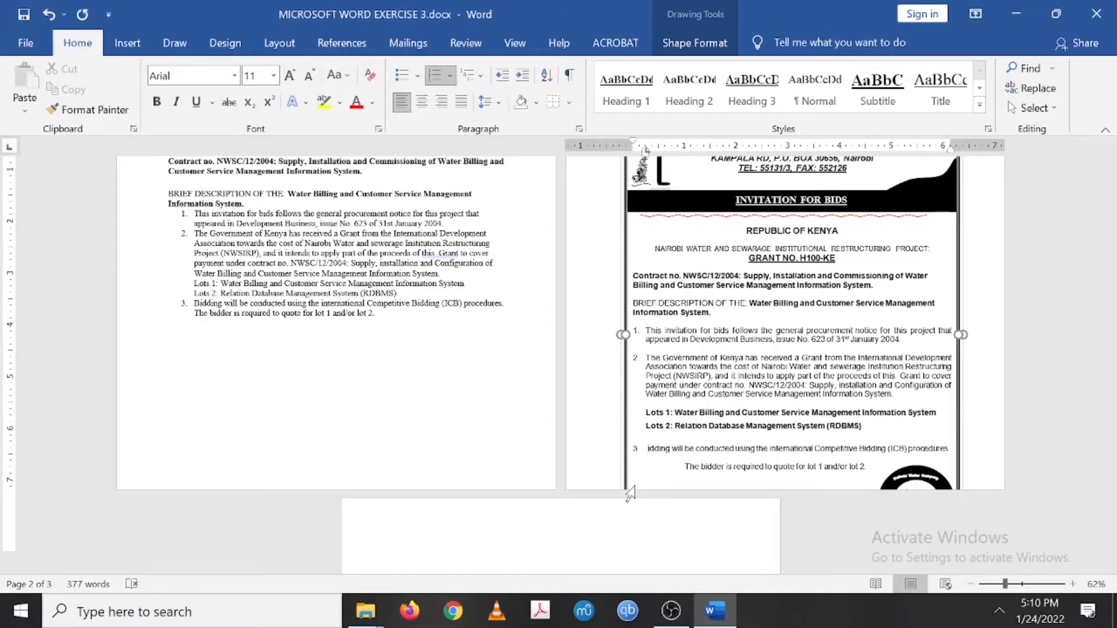
key(ctrl+z)
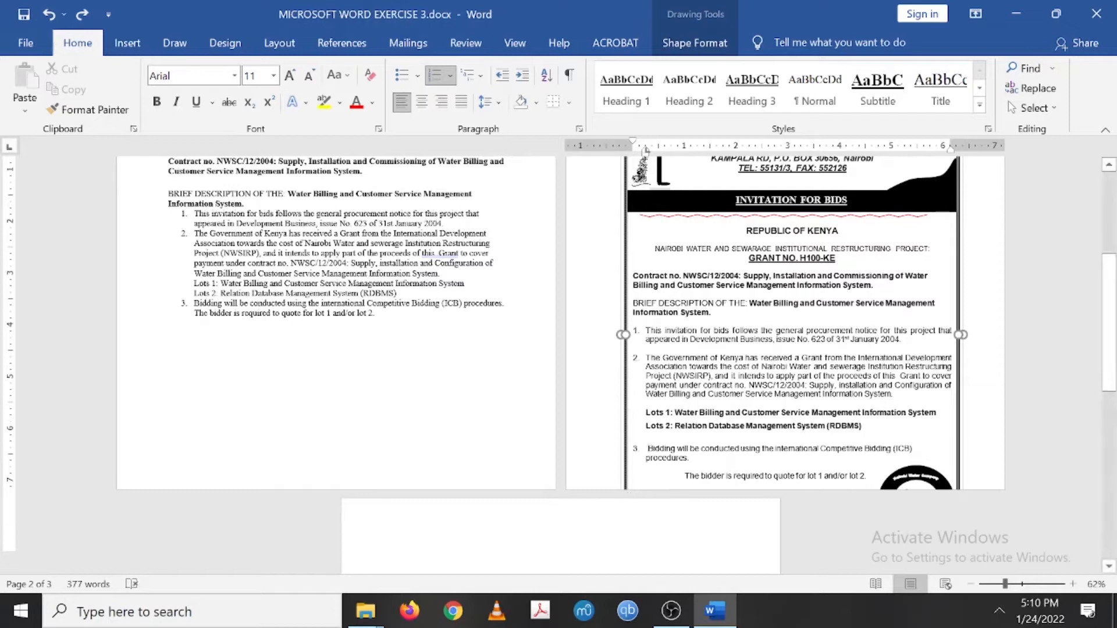
Insert a blank line on page 1 between the brief description ending "Information System." and the first numbered paragraph.
click(389, 327)
scroll(388, 328, up, 3)
scroll(389, 327, down, 1)
scroll(388, 328, up, 1)
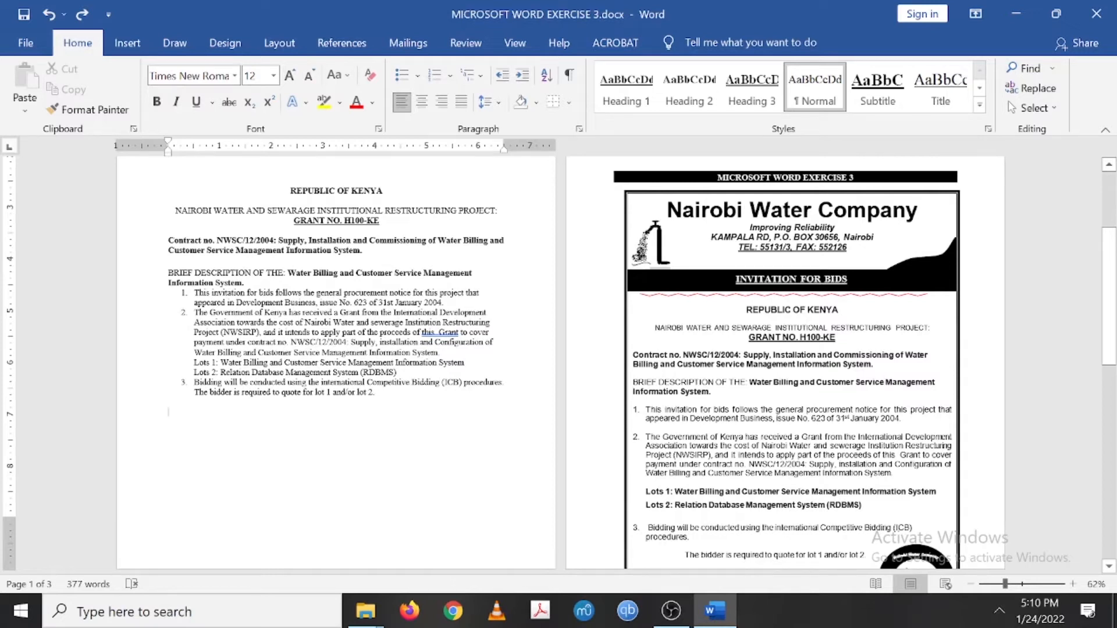
click(271, 293)
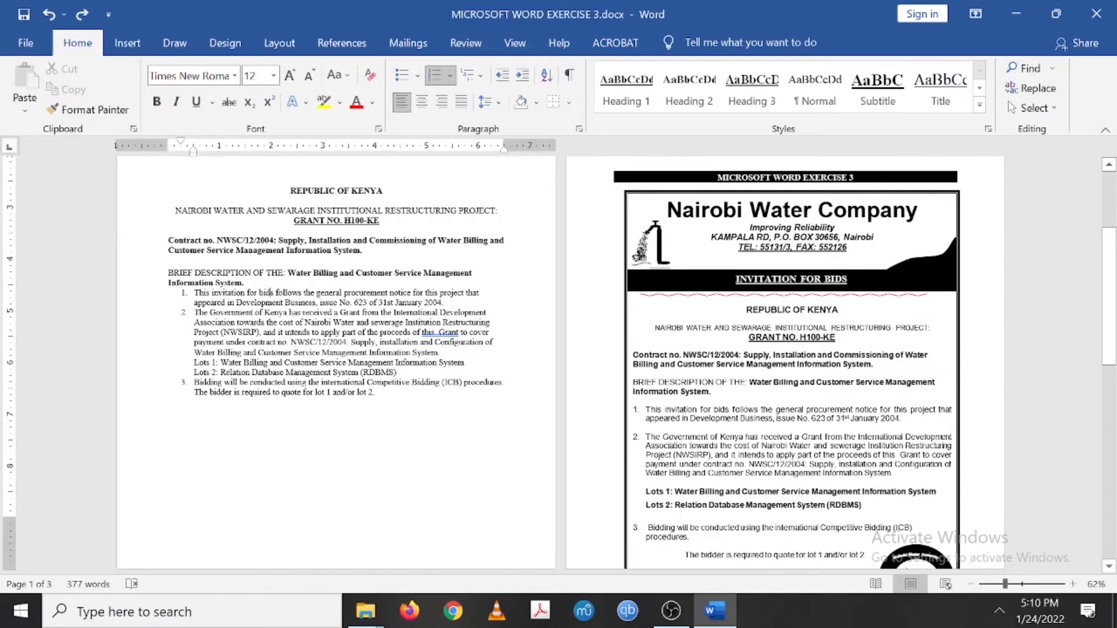
click(243, 282)
key(Return)
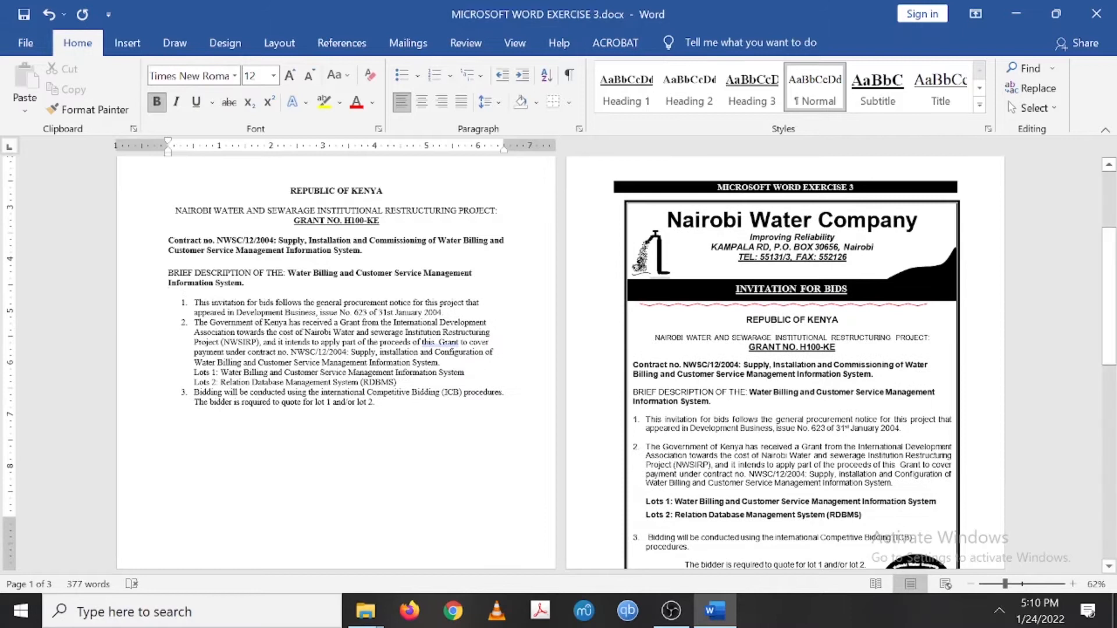
Make the Lots 1 and Lots 2 lines in the page 1 list bold.
scroll(558, 365, down, 2)
scroll(558, 365, down, 1)
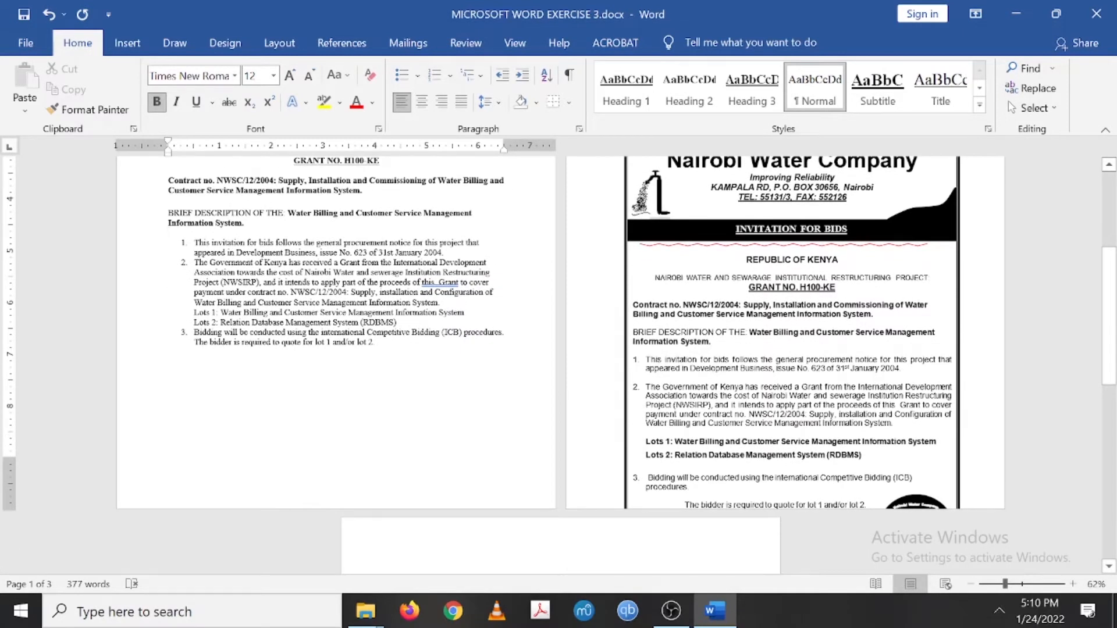
drag(400, 323, 194, 315)
click(156, 102)
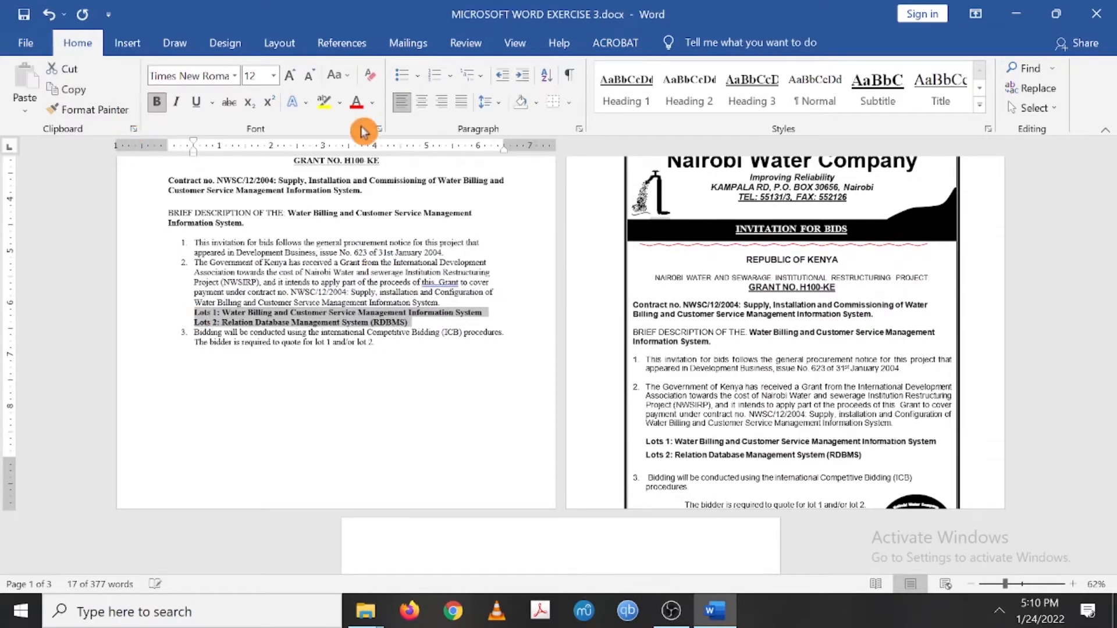
Open the paragraph settings for the Lots 1 and Lots 2 lines on page 1.
click(581, 131)
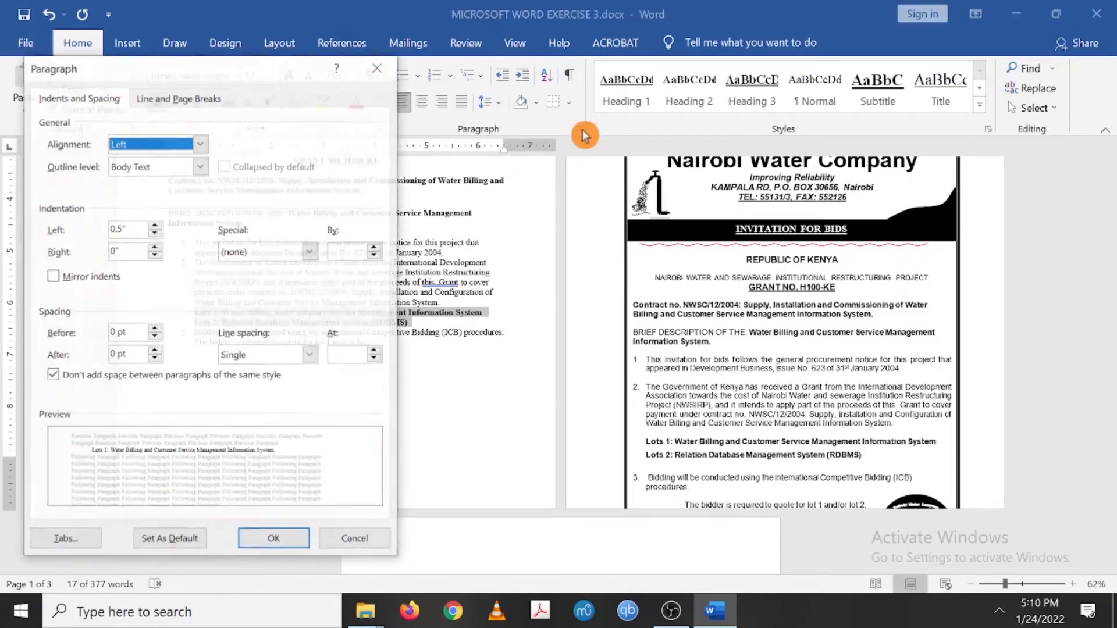
Set the line spacing of the selected Lots 1 and Lots 2 paragraphs to 1.5 lines.
click(310, 356)
click(260, 385)
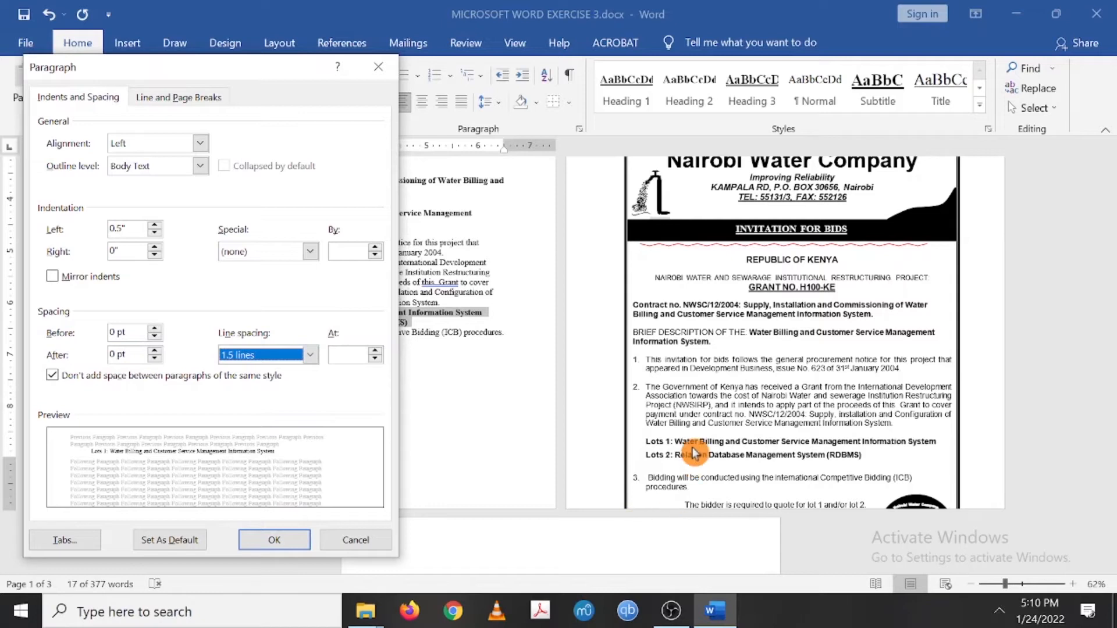
click(271, 547)
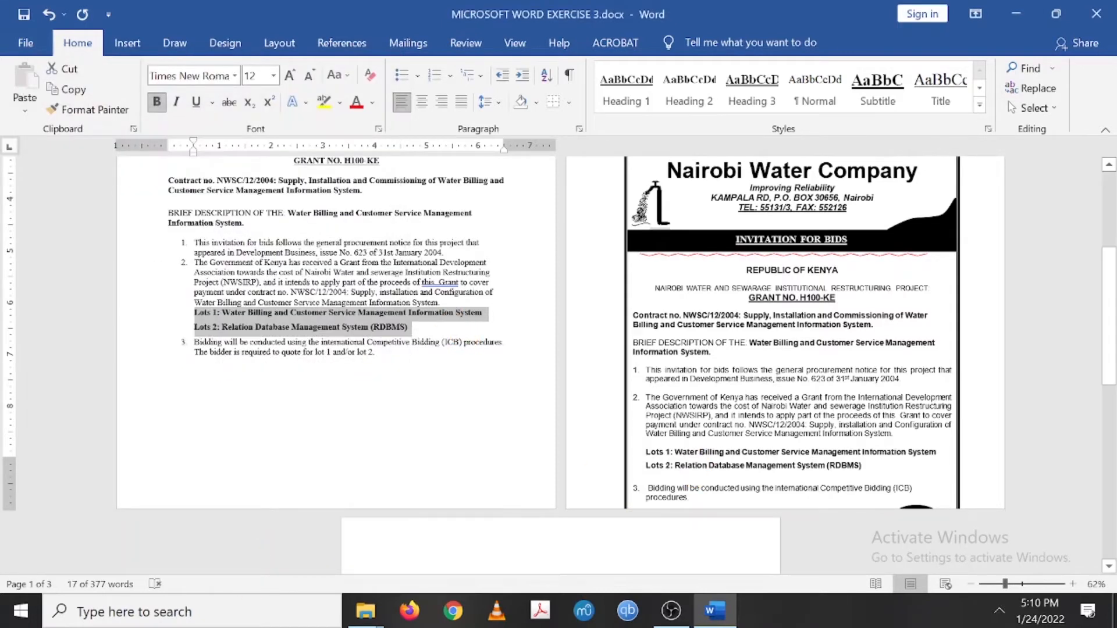
Insert an unnumbered blank line above the Lots 1 line and another blank line below the Lots 2 line.
triple_click(439, 306)
click(440, 306)
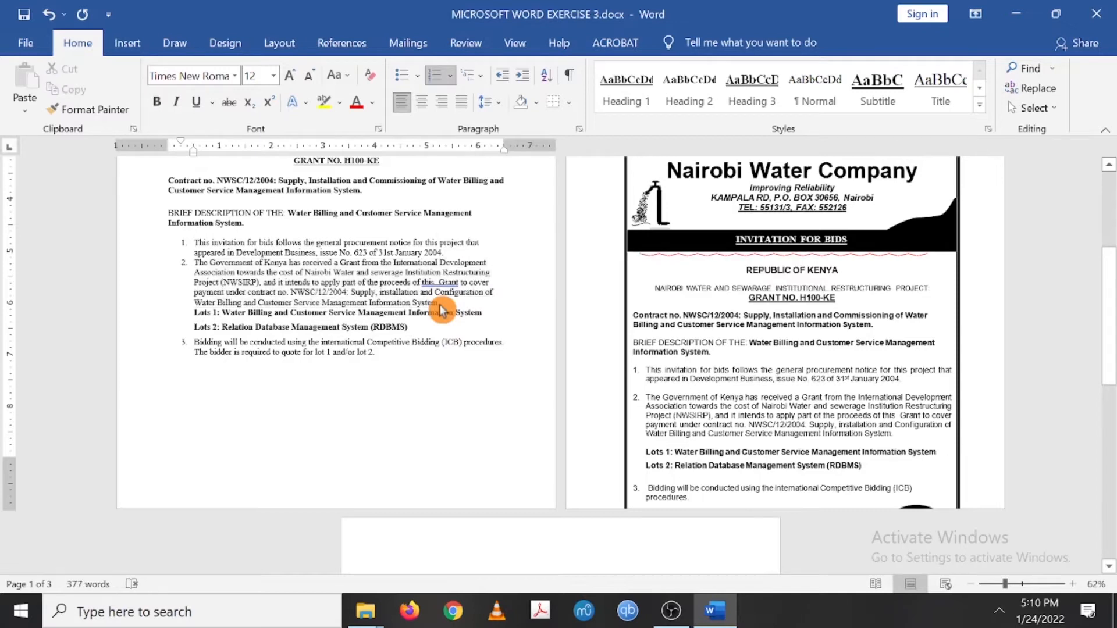
key(Return)
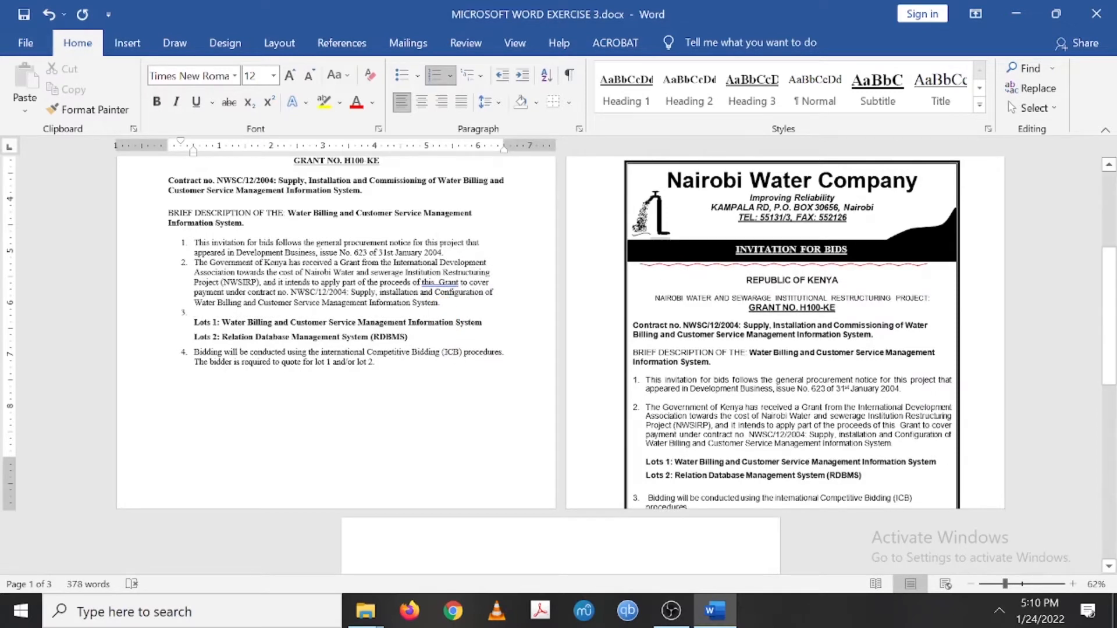
key(BackSpace)
key(ctrl+b)
key(Return)
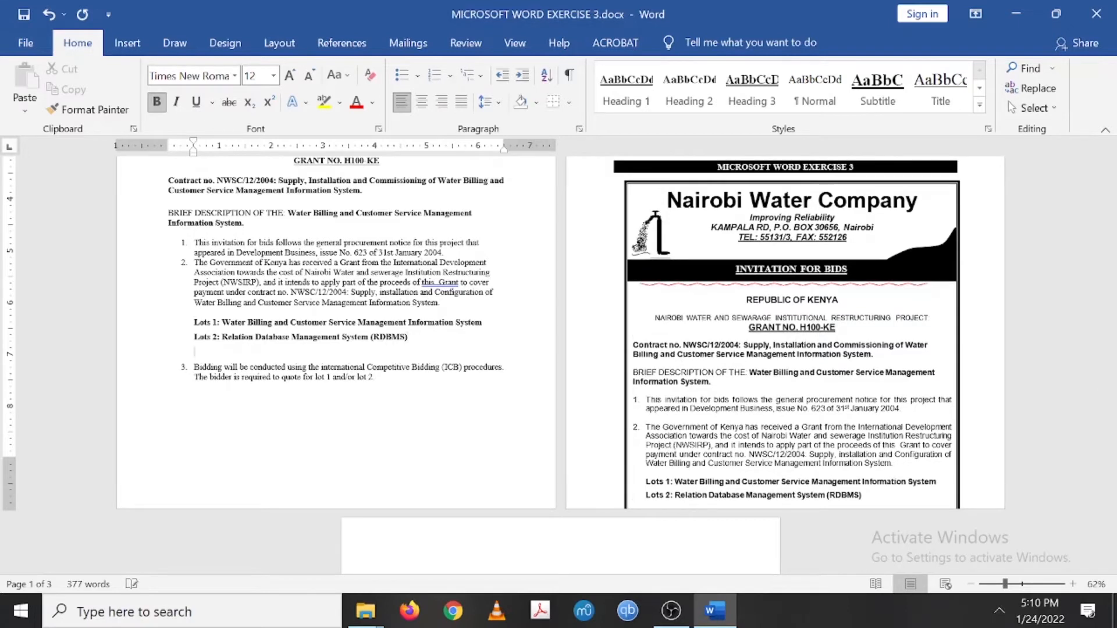
Delete the empty paragraphs above the MICROSOFT WORD EXERCISE 3 heading on the second page.
scroll(558, 335, down, 3)
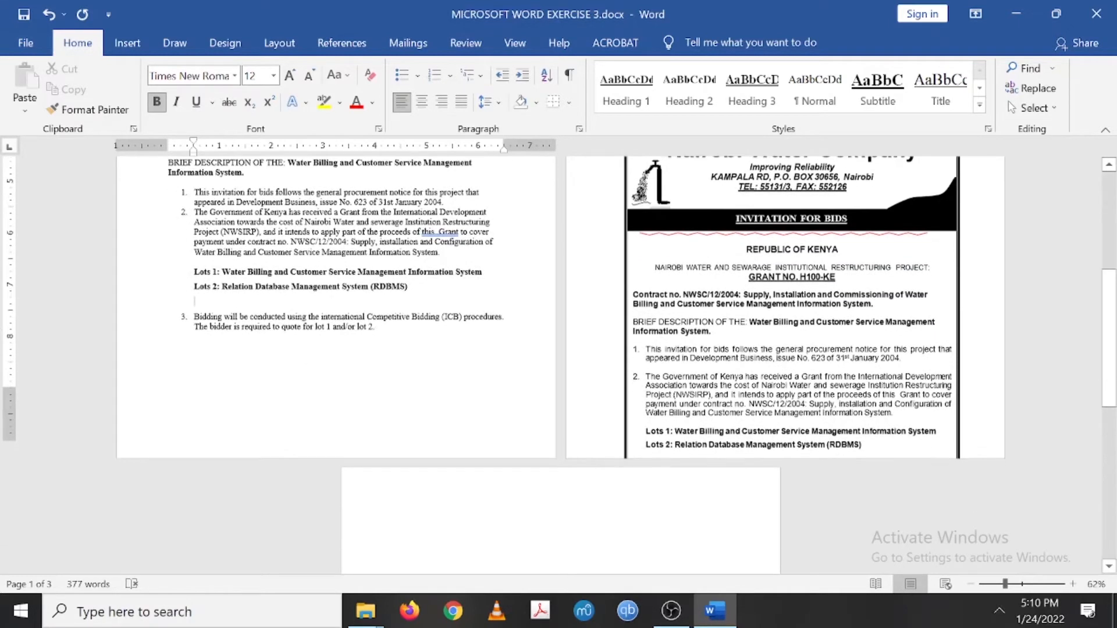
scroll(580, 208, up, 5)
click(669, 198)
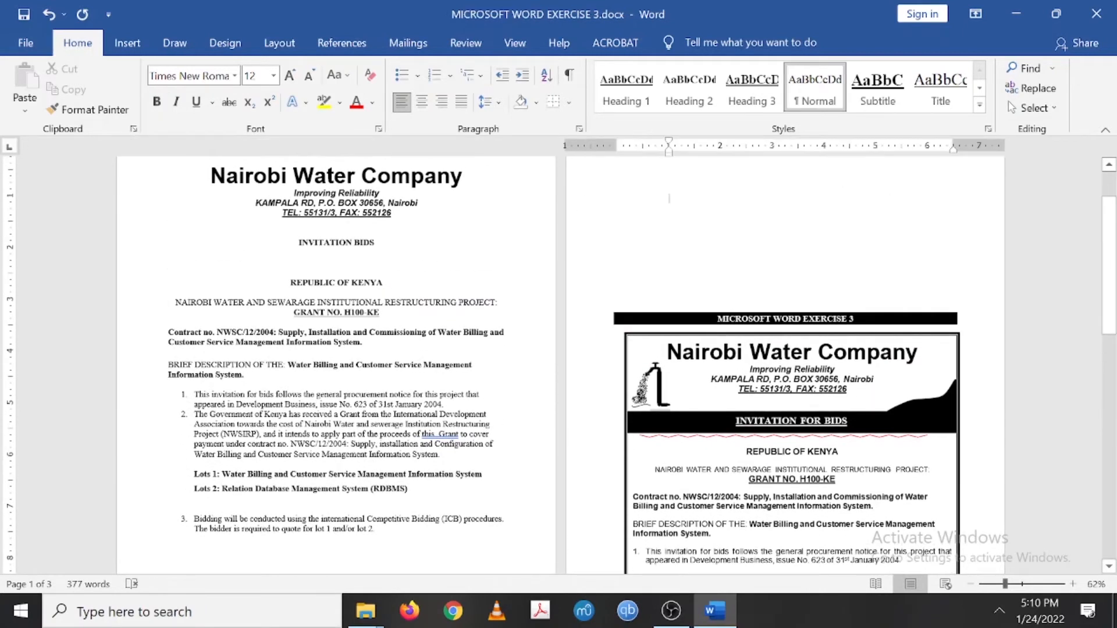
key(Delete)
key(Delete)
key(Delete)
key(Delete)
key(Delete)
key(Delete)
key(Delete)
key(Delete)
key(Delete)
key(Delete)
key(Delete)
key(Delete)
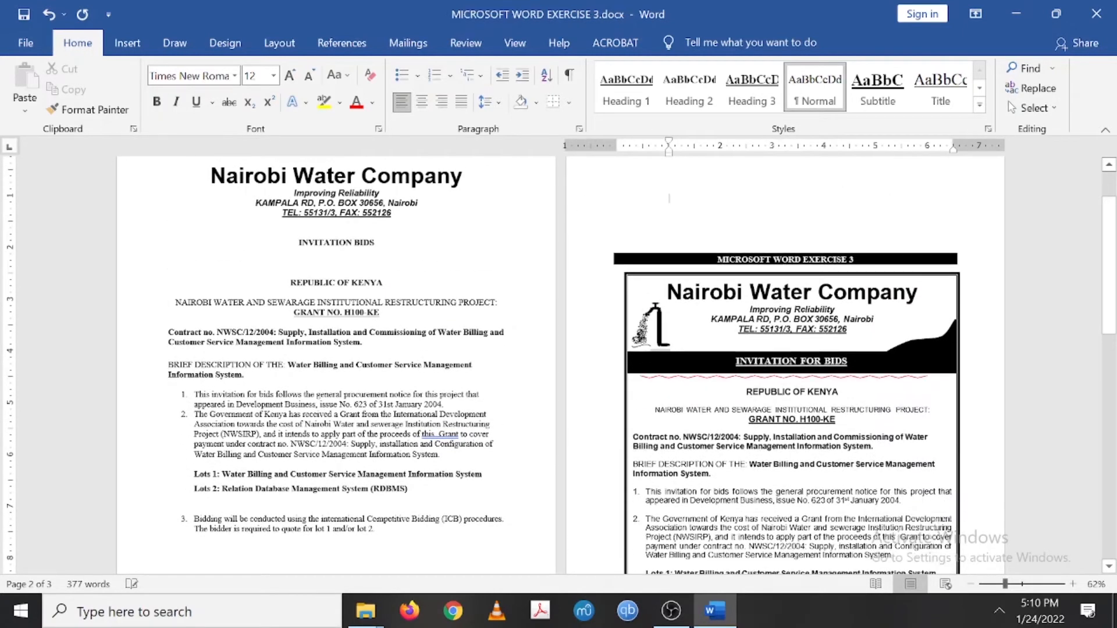
key(Delete)
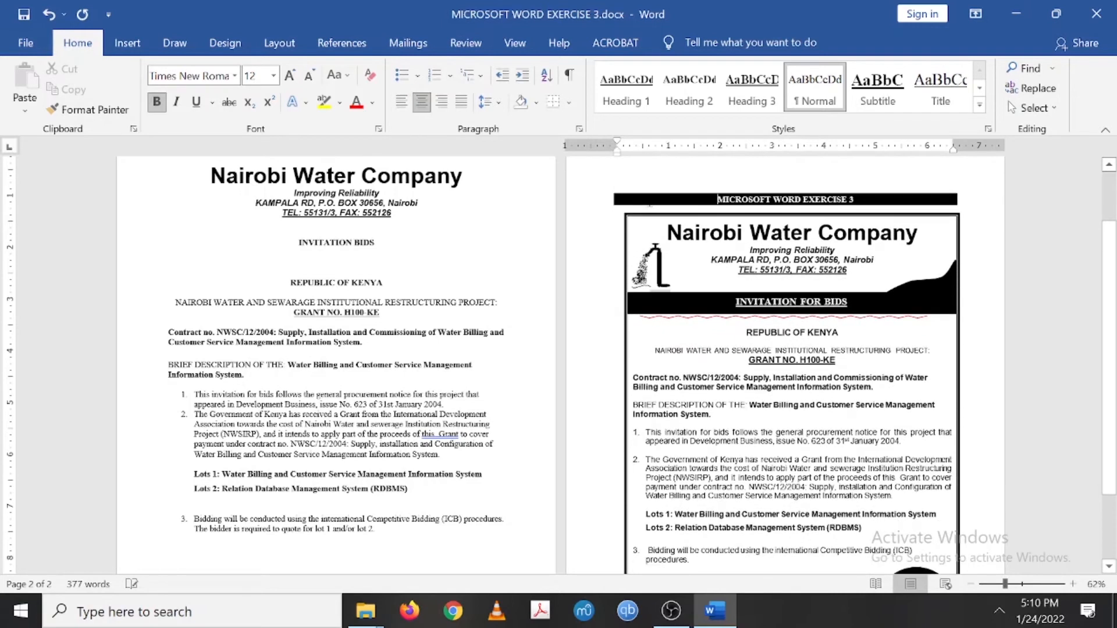
Center the sentence "The bidder is required to quote for lot 1 and/or lot 2." and insert an unnumbered blank line above it.
scroll(558, 365, down, 3)
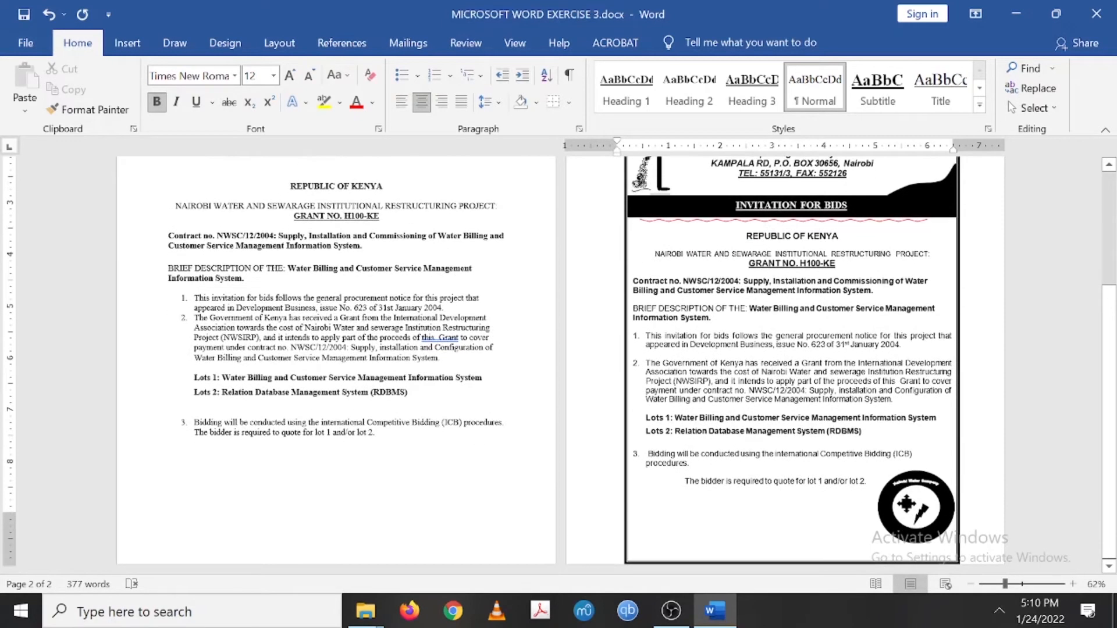
drag(194, 432, 378, 432)
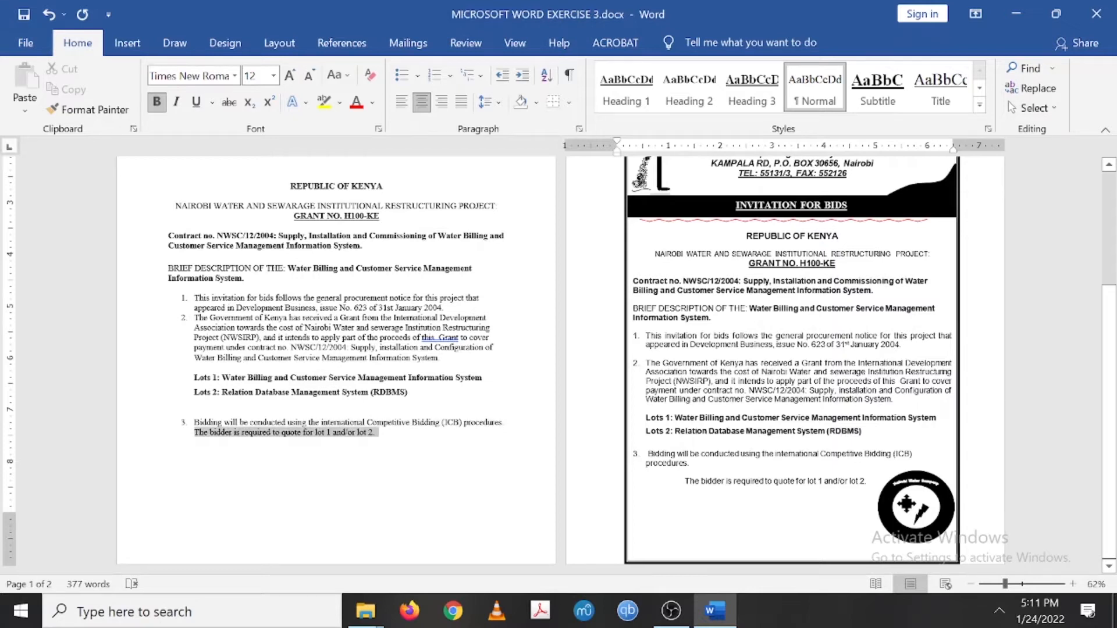
click(423, 107)
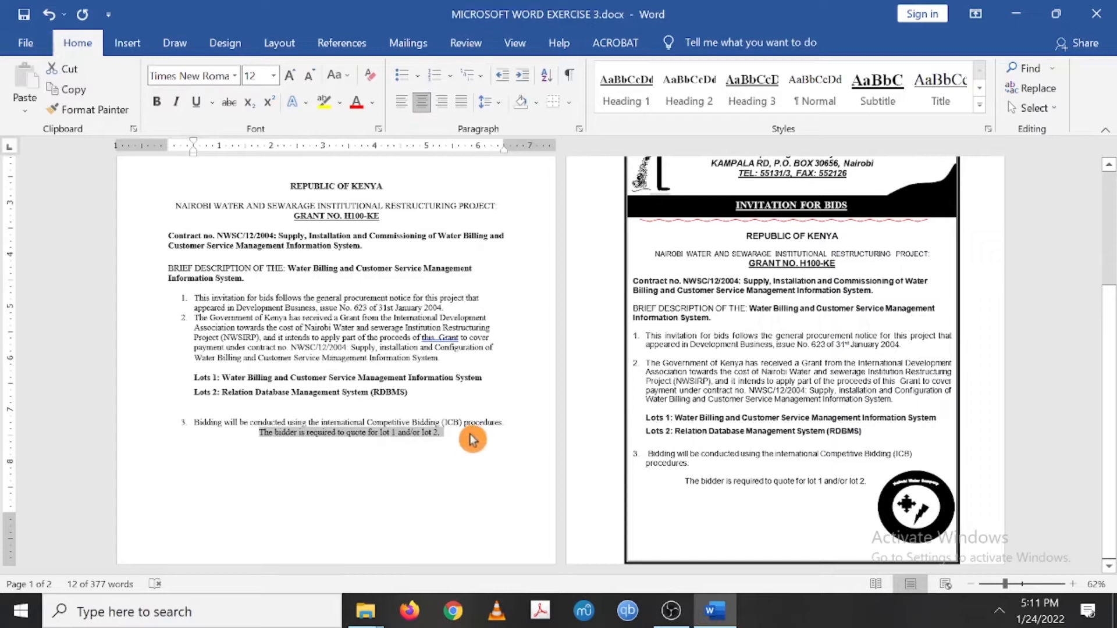
click(504, 422)
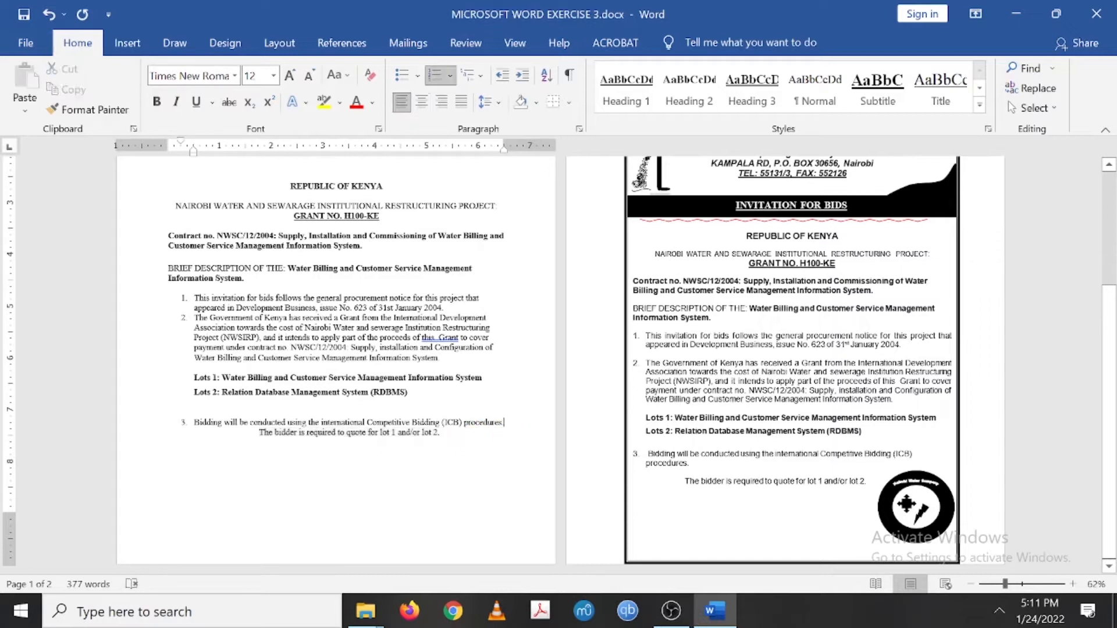
key(Return)
key(BackSpace)
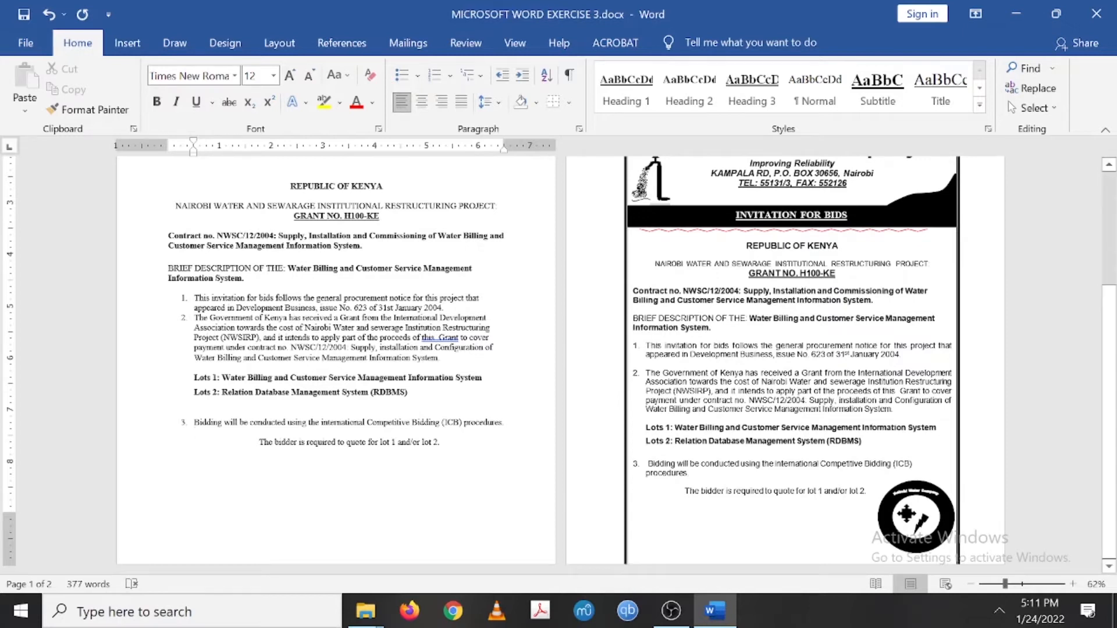
Draw a hollow circle about 1.56" high and 1.63" wide below the bidder sentence, near the first page's lower-right corner.
scroll(559, 365, up, 5)
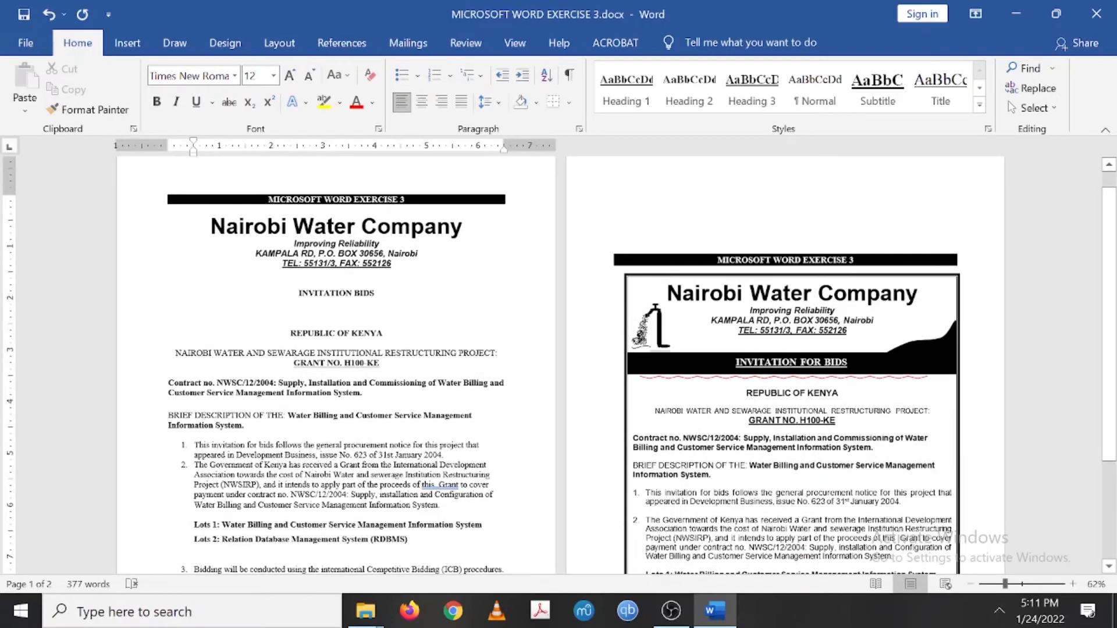
scroll(558, 365, down, 5)
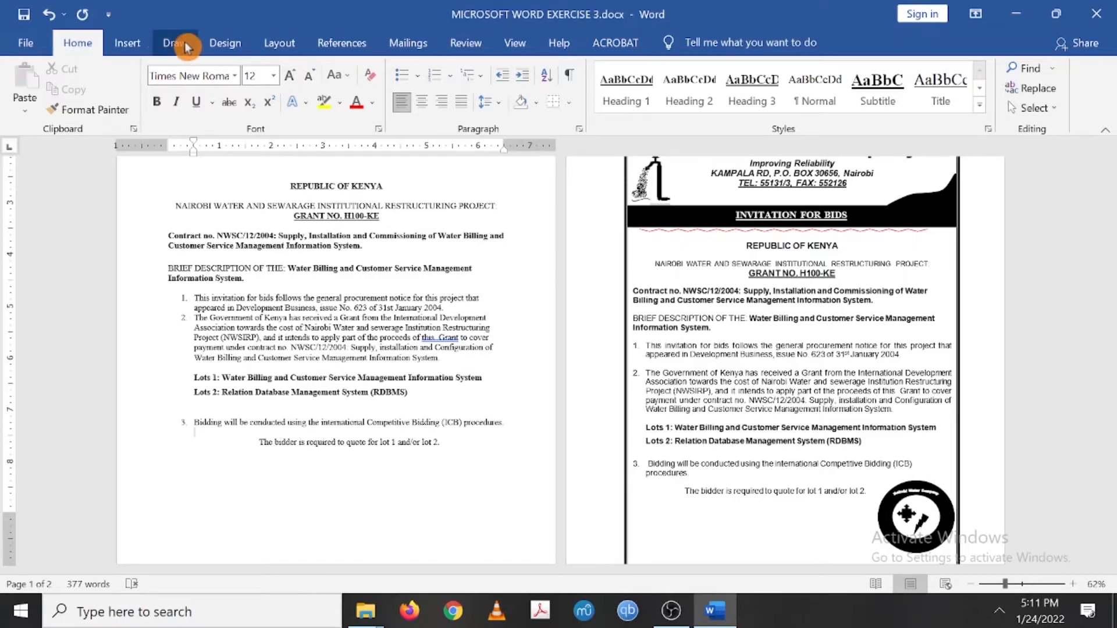
click(123, 44)
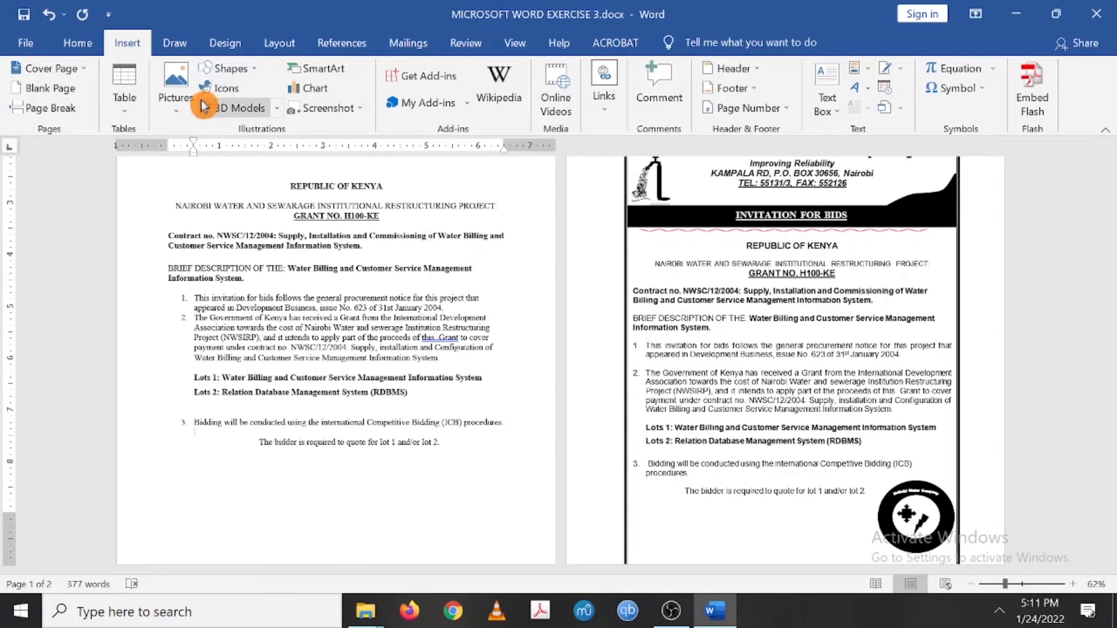
click(255, 71)
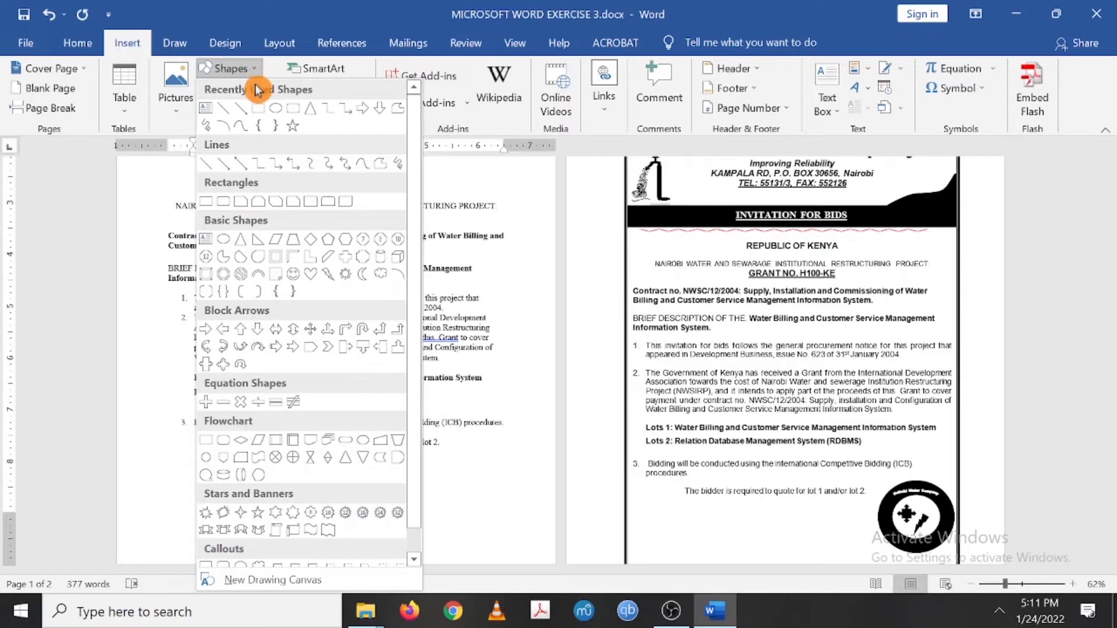
click(227, 279)
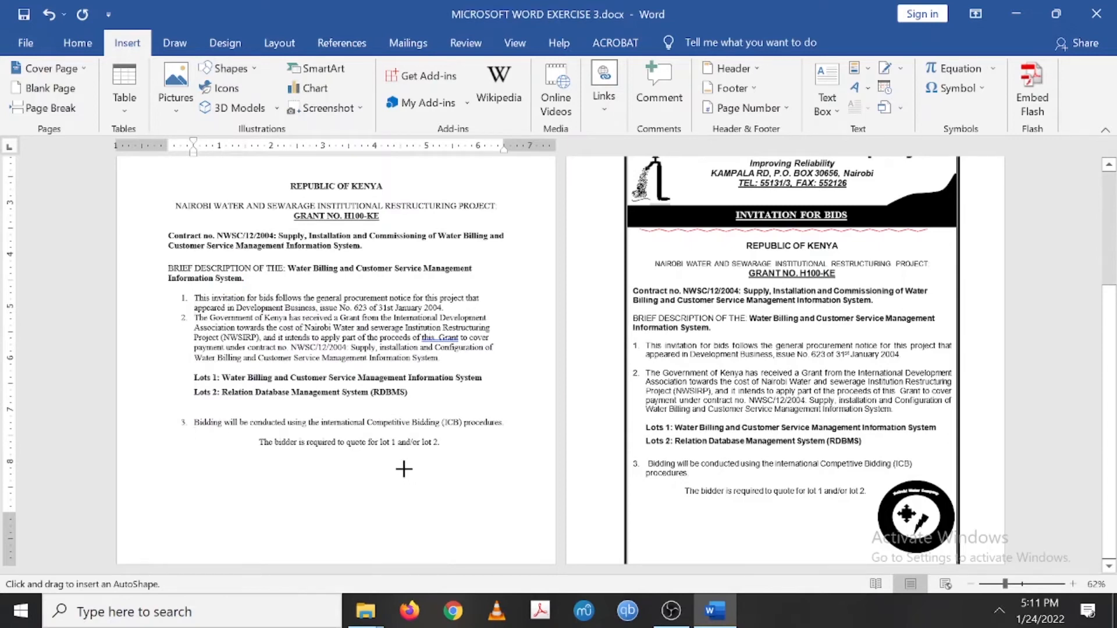
drag(404, 468, 488, 549)
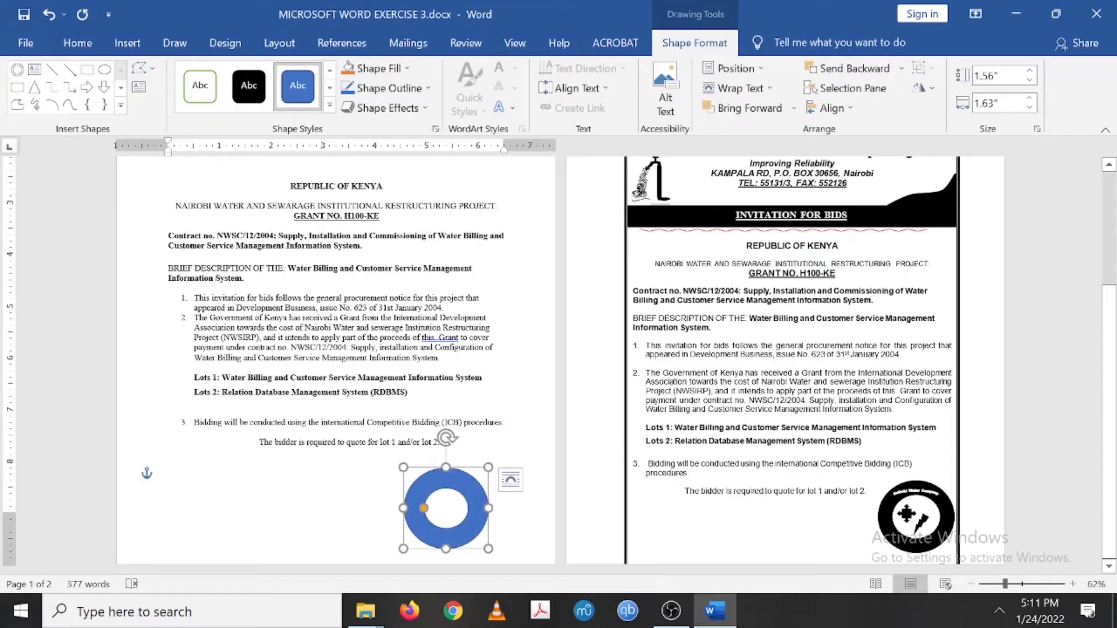
Apply the solid black shape style to the hollow circle, make its ring thinner and enlarge it slightly toward the upper right.
click(246, 102)
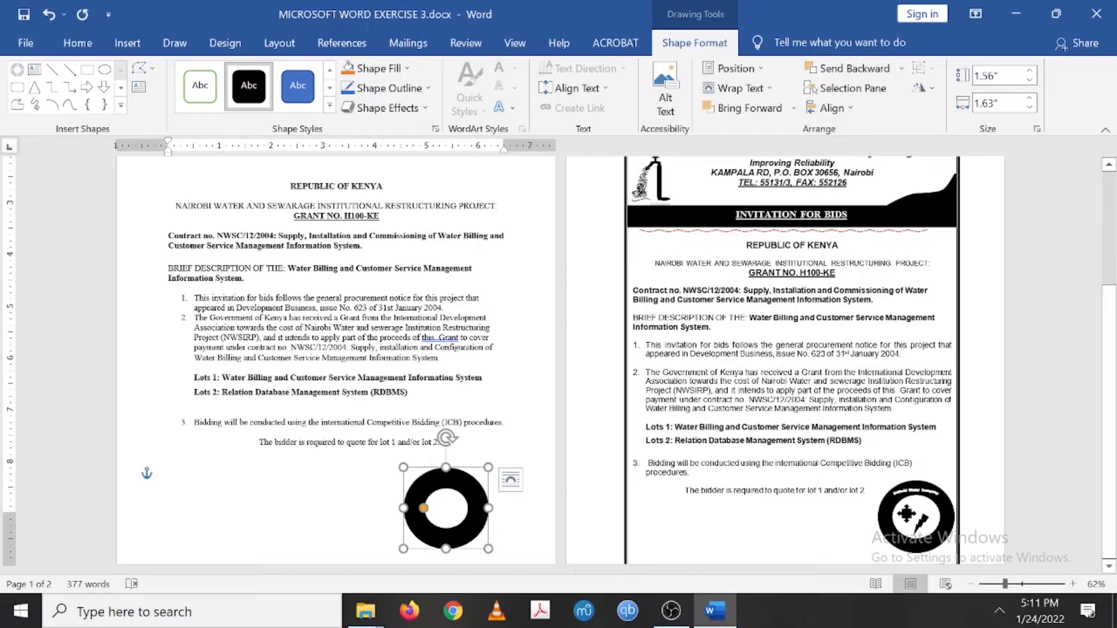
drag(424, 507, 417, 508)
drag(489, 467, 505, 452)
click(168, 501)
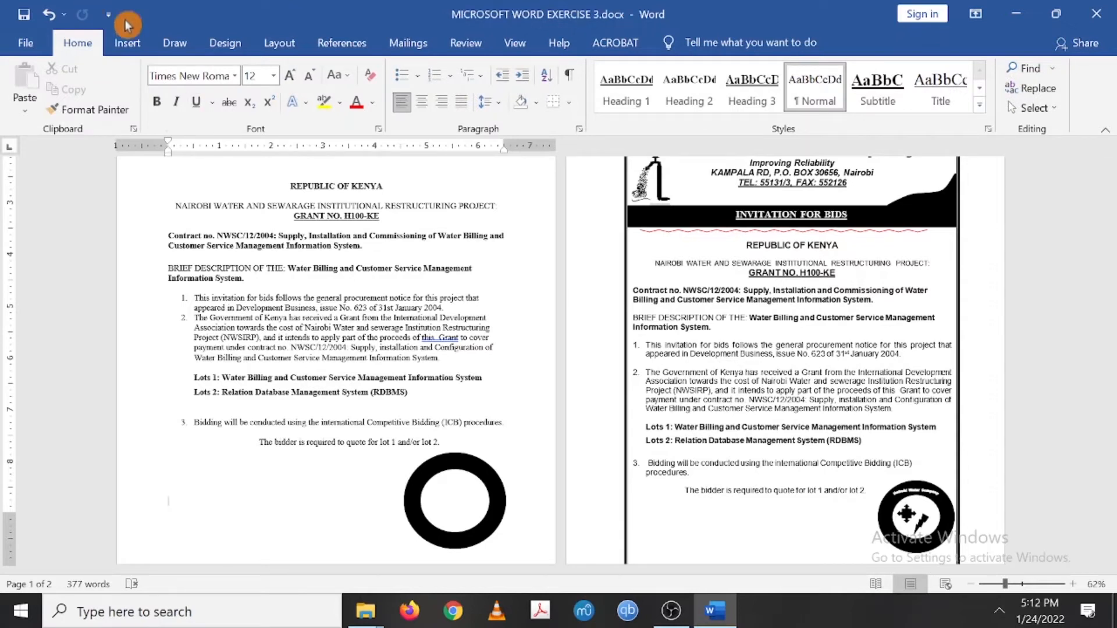
Draw a lightning bolt about 0.51" high and 0.4" wide inside the black ring and rotate it clockwise to point down-left.
click(132, 53)
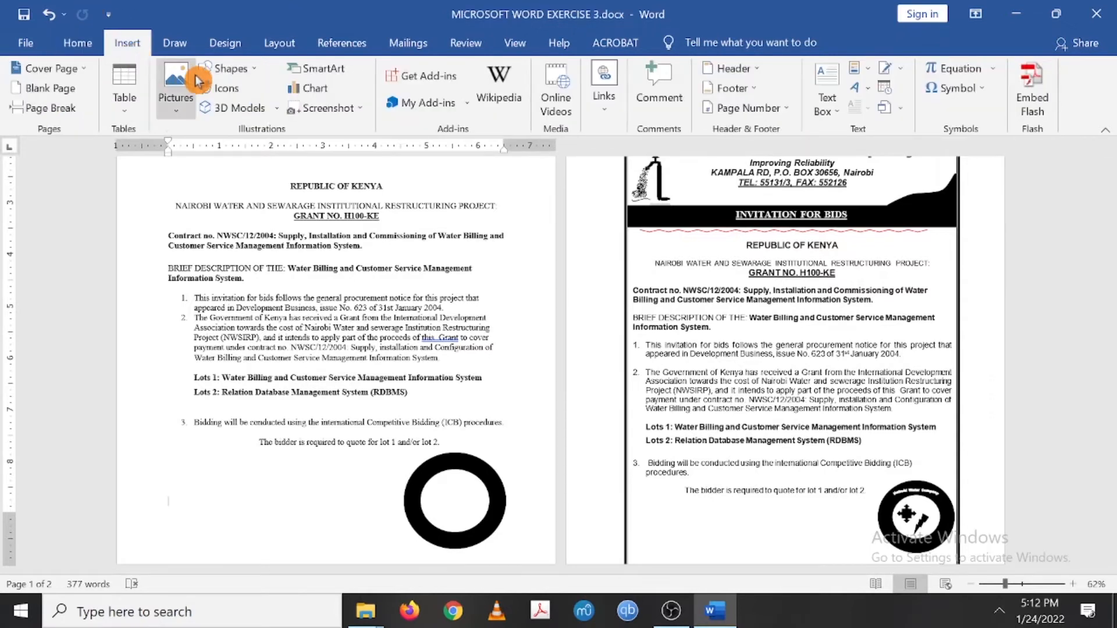
click(249, 72)
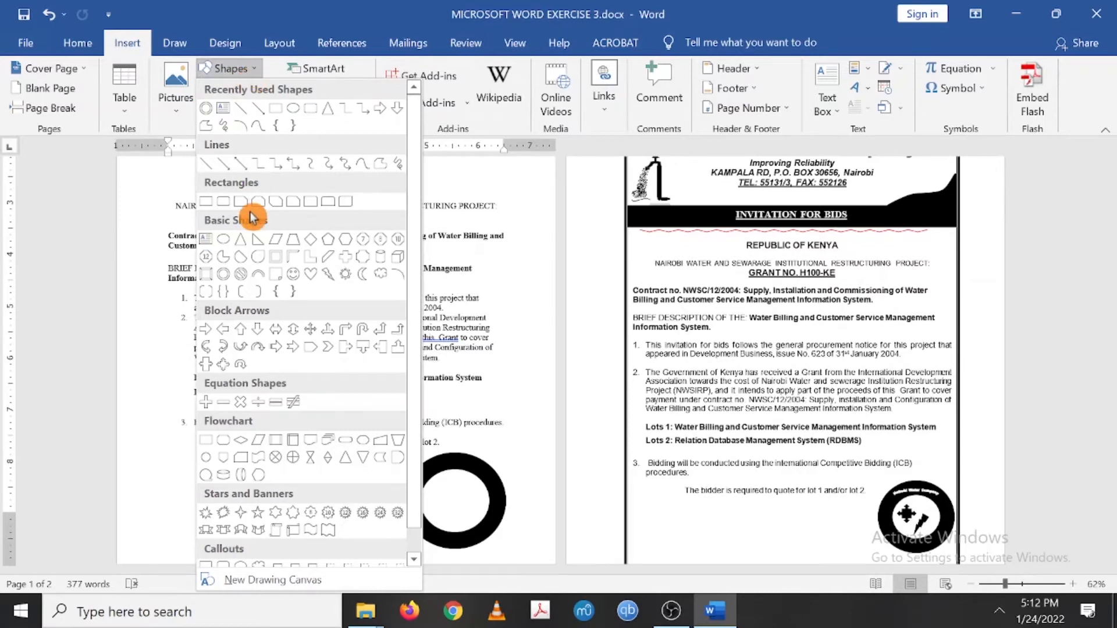
click(345, 278)
drag(437, 498, 459, 523)
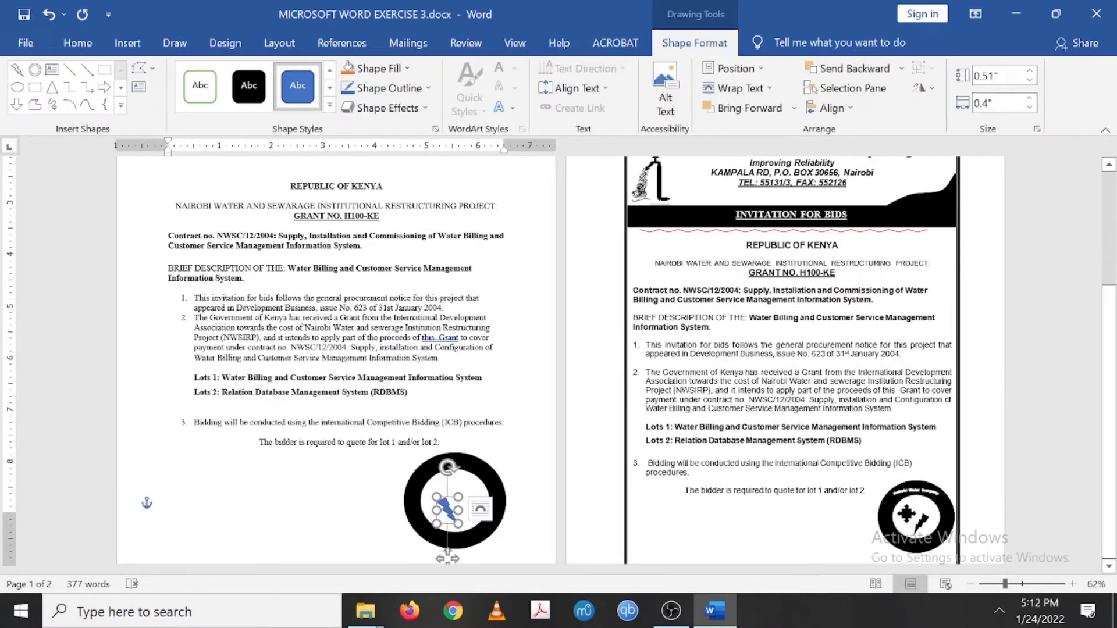
drag(449, 467, 488, 495)
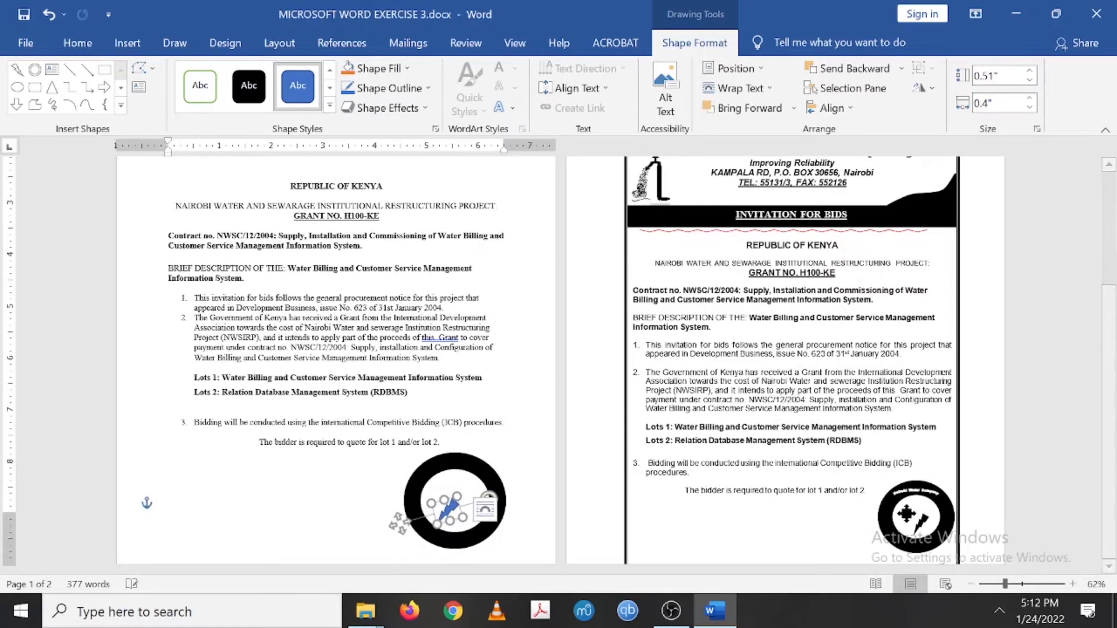
Apply the solid black shape style to the lightning bolt and move it to the lower right of the ring's interior.
click(254, 85)
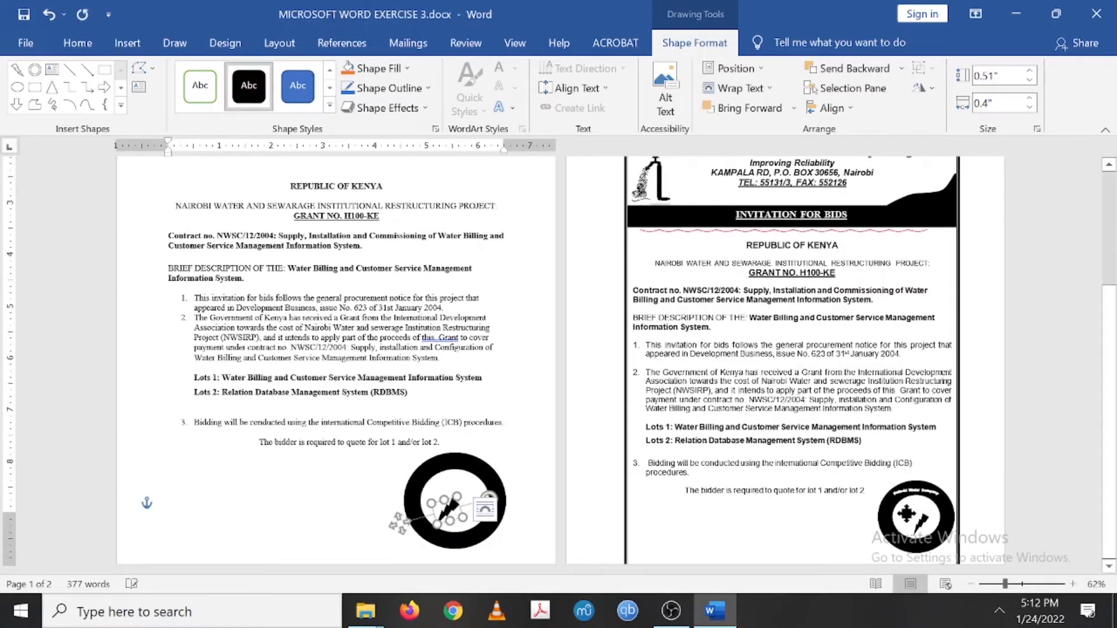
drag(451, 510, 469, 516)
click(195, 432)
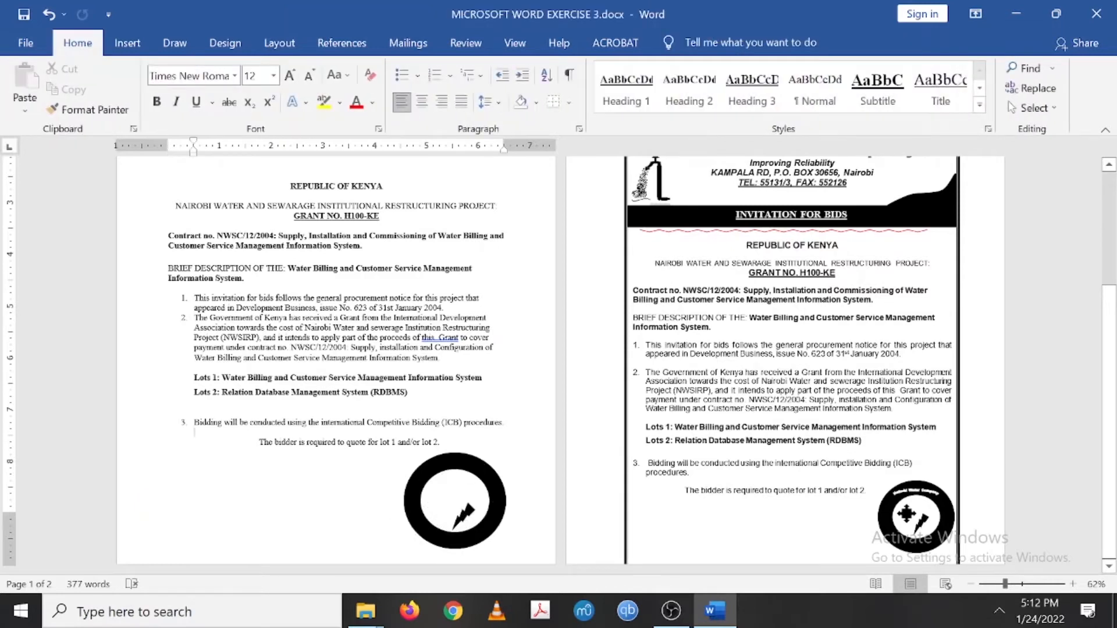
Draw a four-way arrow callout about 0.44" high and 0.39" wide inside the ring's upper left and style it solid black.
click(119, 43)
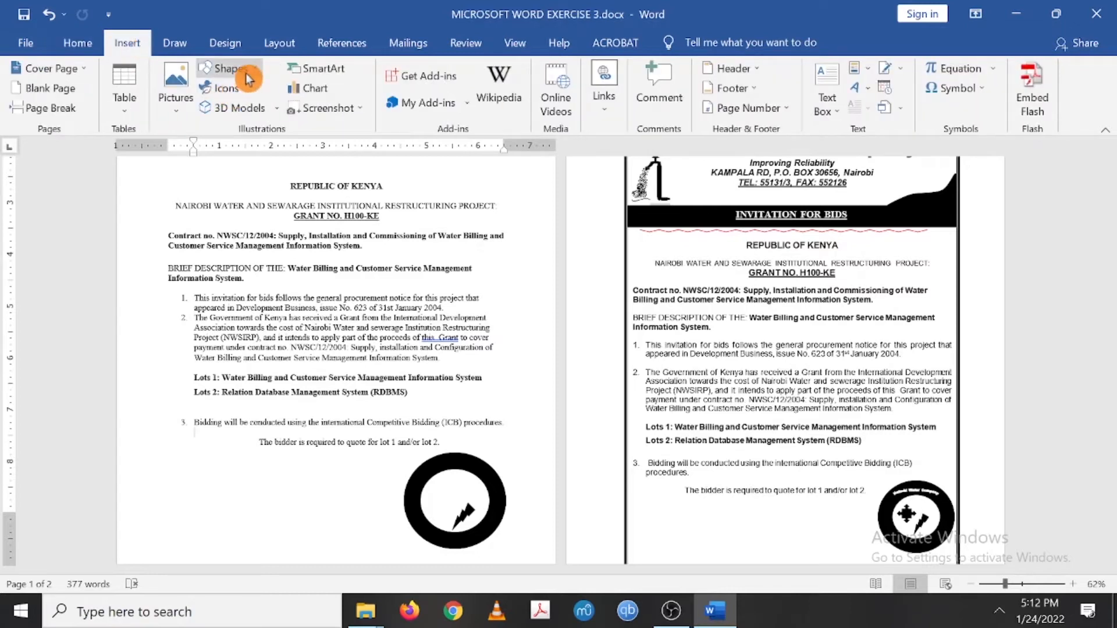
click(247, 75)
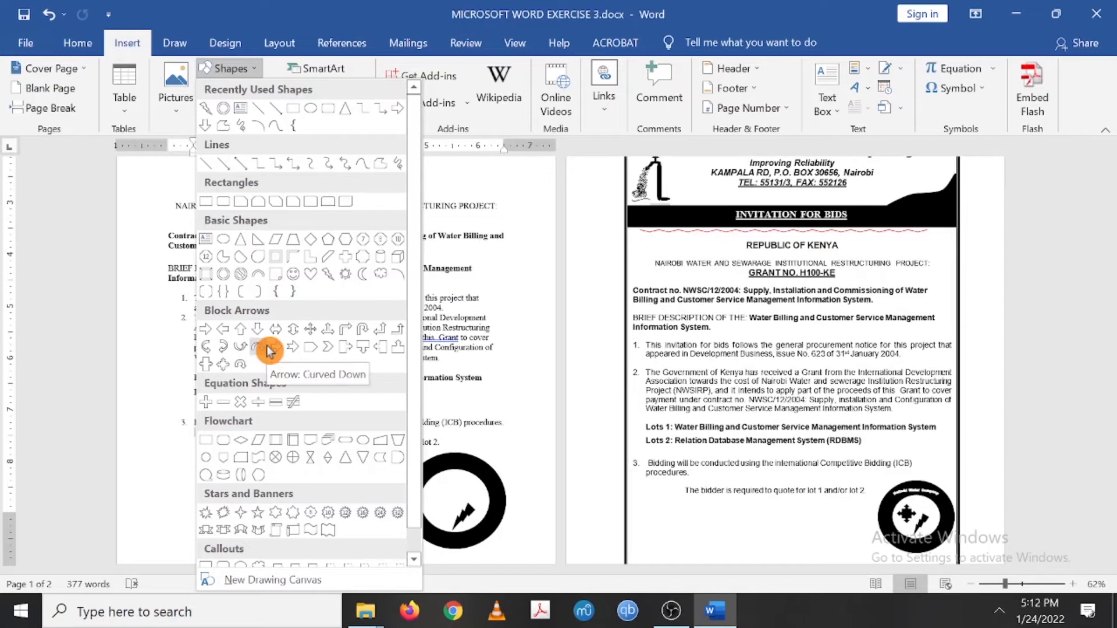
click(226, 367)
drag(433, 485, 454, 509)
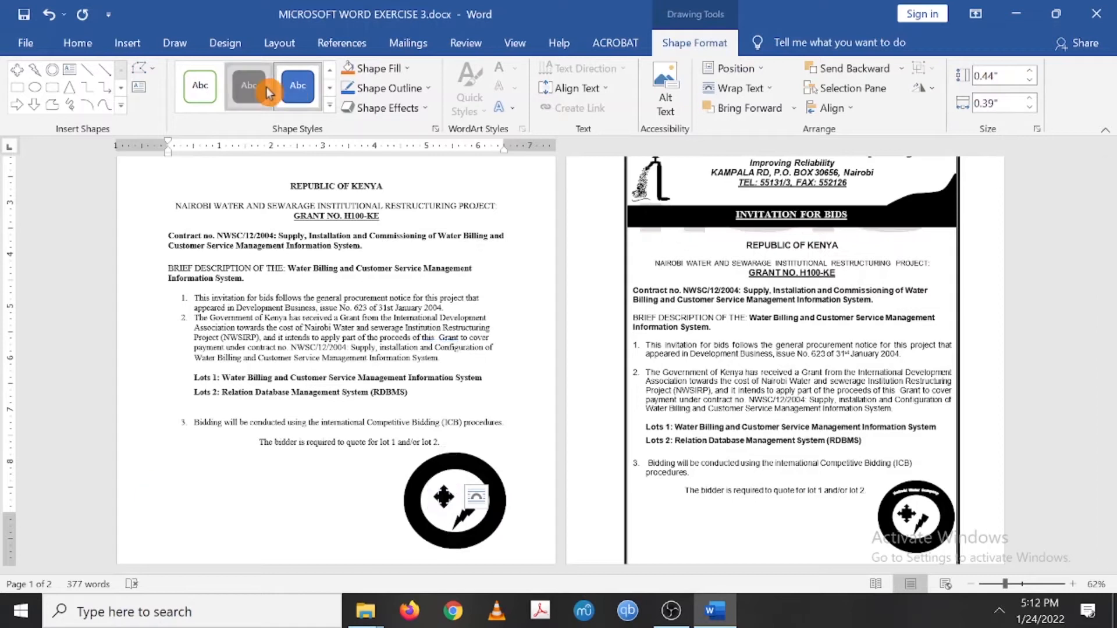
click(250, 87)
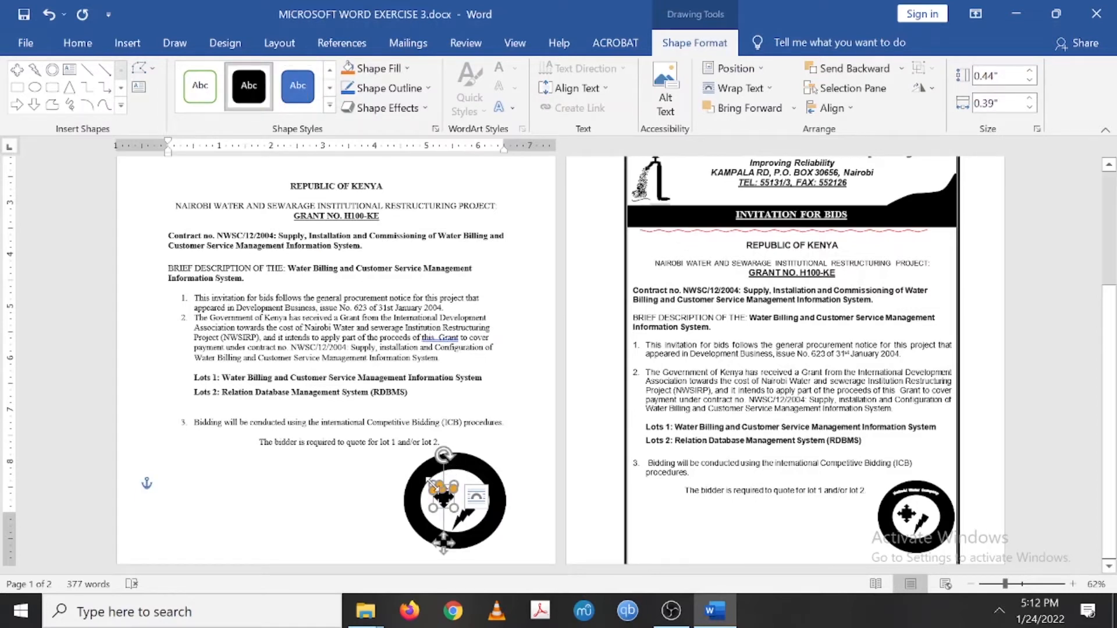
Enlarge the four-way arrow to about 0.56" by 0.54" and position it up-left of the lightning bolt inside the ring.
mouse_move(433, 483)
mouse_down()
mouse_move(425, 478)
mouse_move(436, 483)
mouse_up()
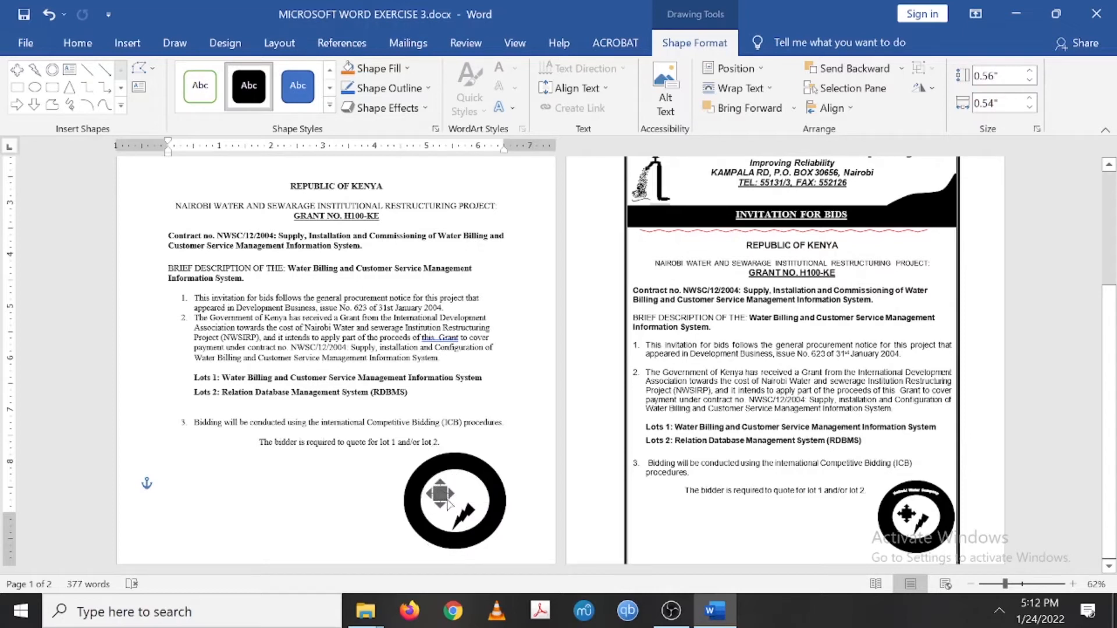
drag(437, 495, 440, 493)
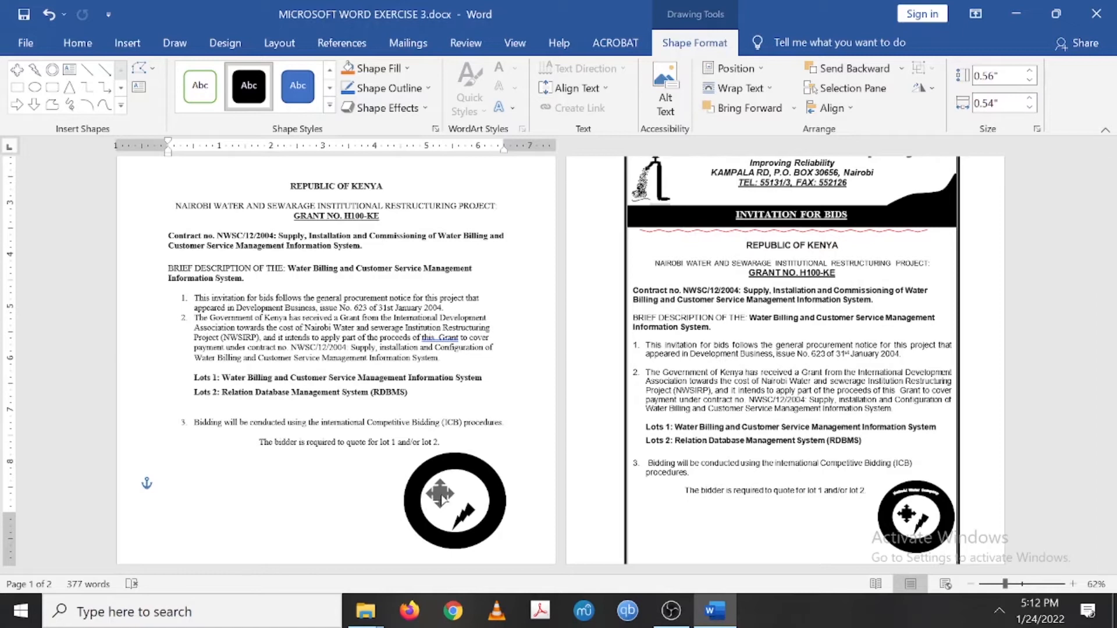
click(440, 494)
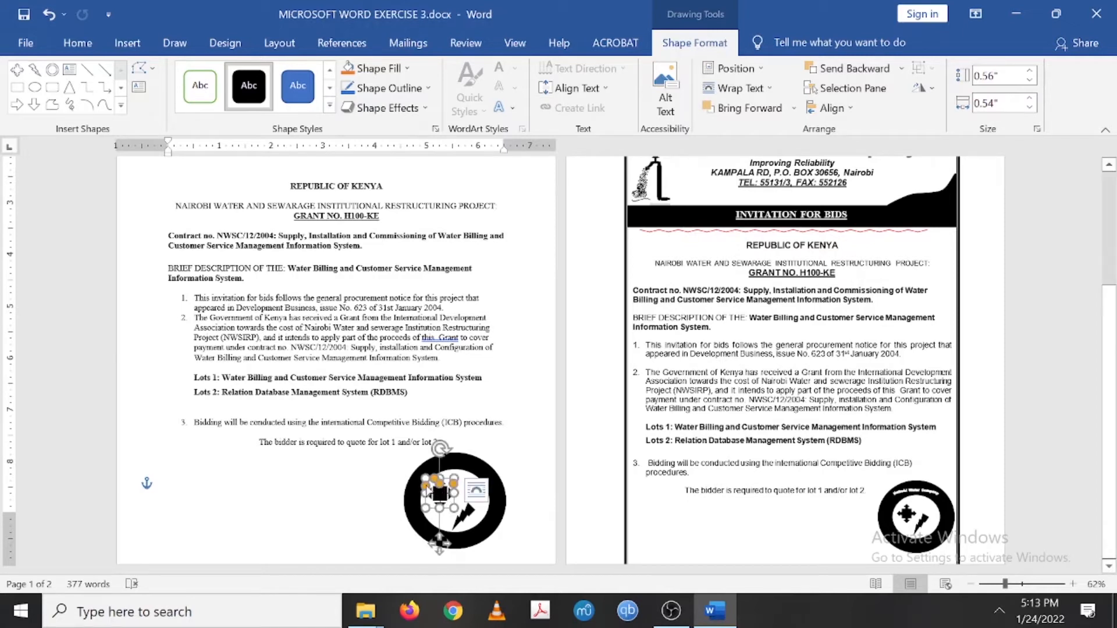
Nudge the four-way arrow callout slightly downward inside the ring.
drag(427, 486, 431, 487)
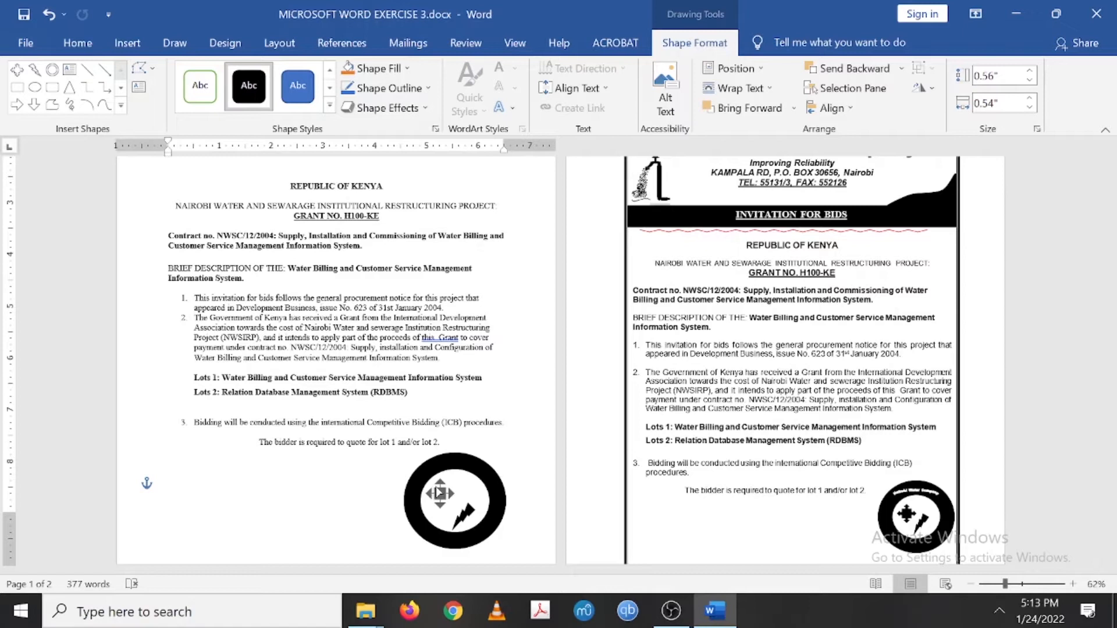
click(439, 493)
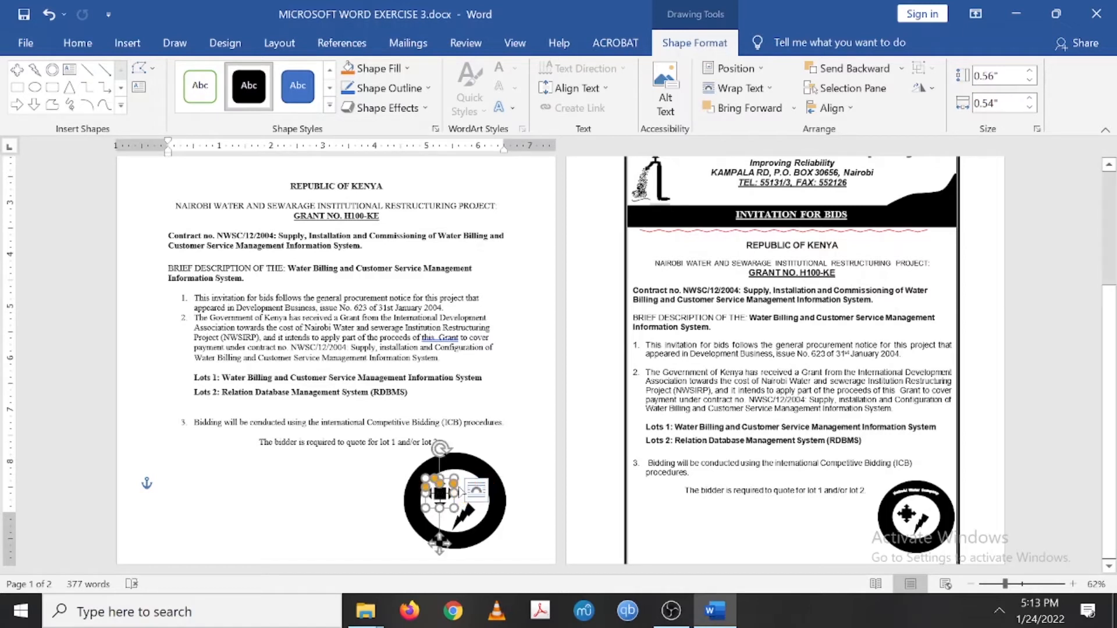
drag(454, 483, 454, 483)
key(Escape)
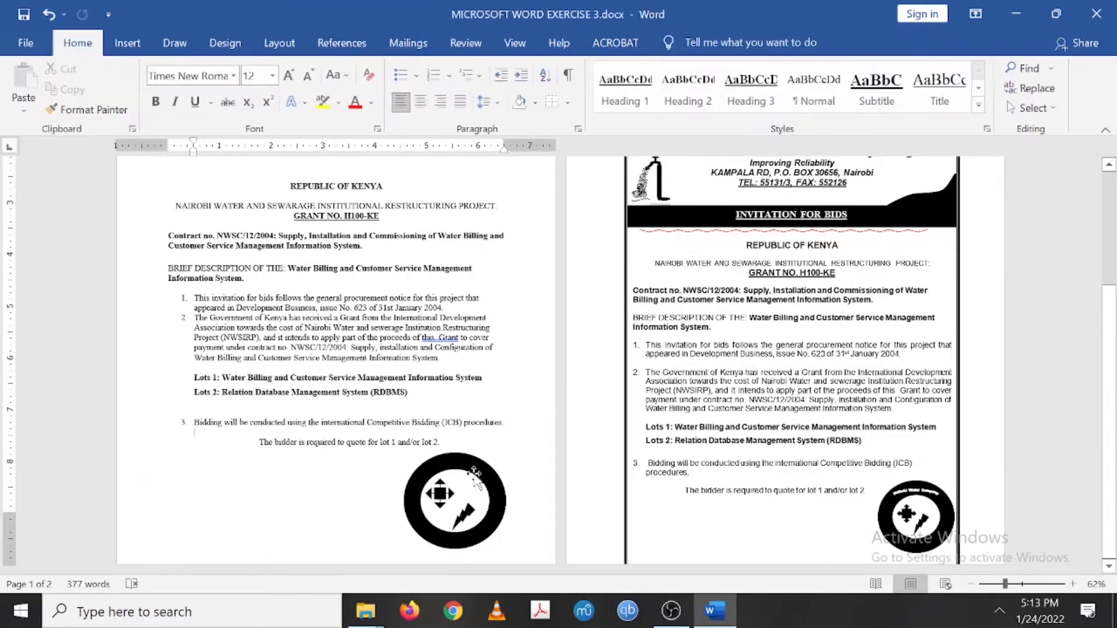
drag(441, 493, 441, 499)
click(520, 454)
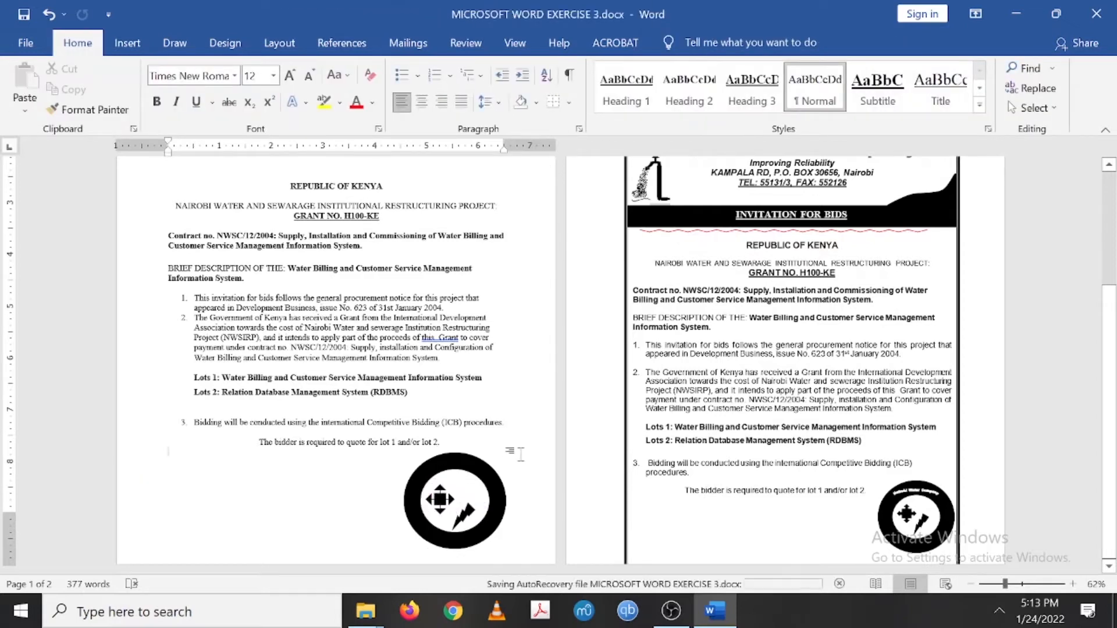
click(443, 500)
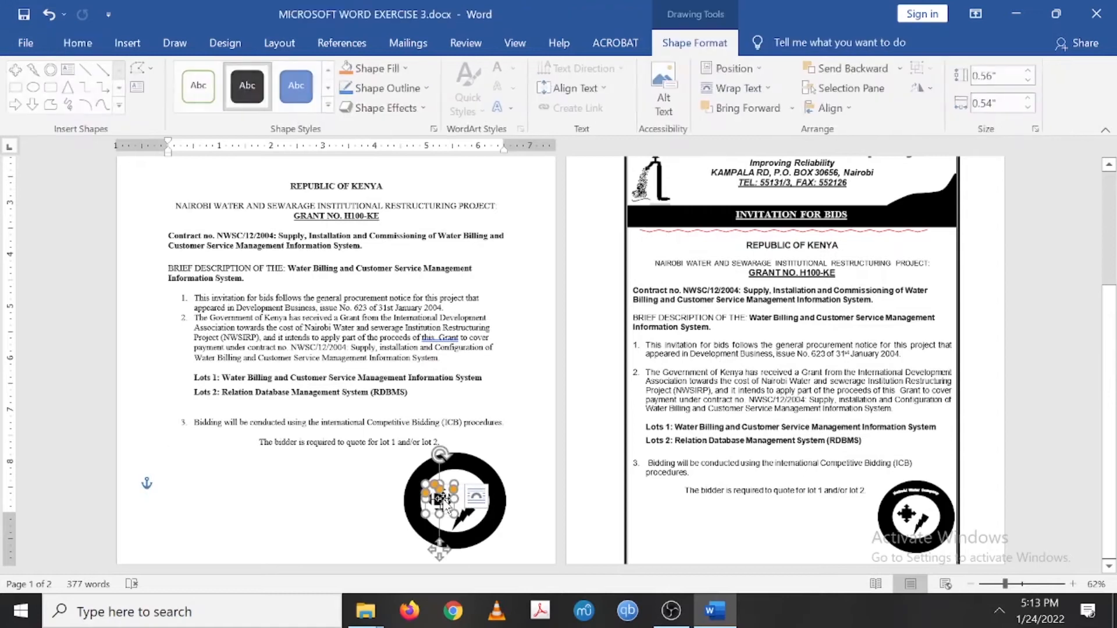
Draw a new four-way arrow callout about 0.62" high and 0.58" wide beside the ring and style it solid black.
click(127, 47)
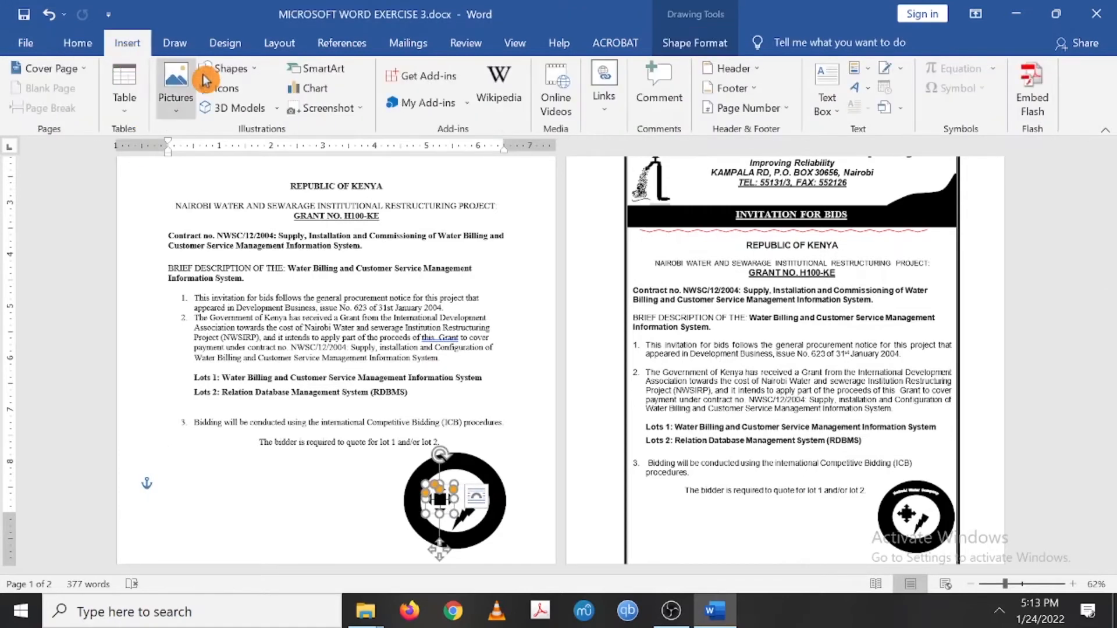
click(249, 70)
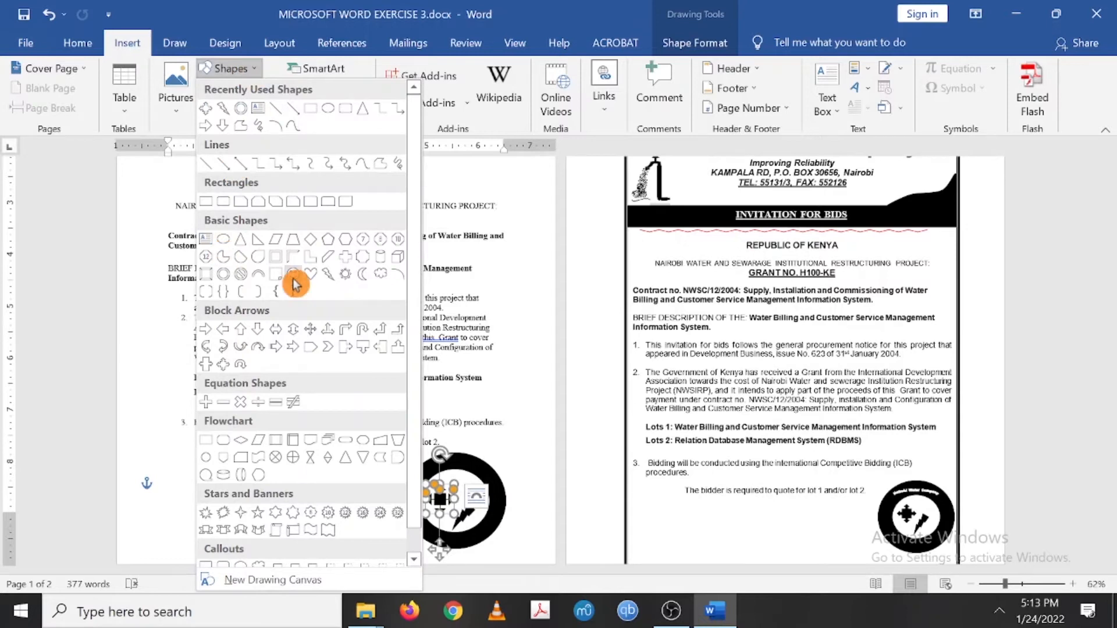
click(225, 368)
drag(531, 475, 548, 487)
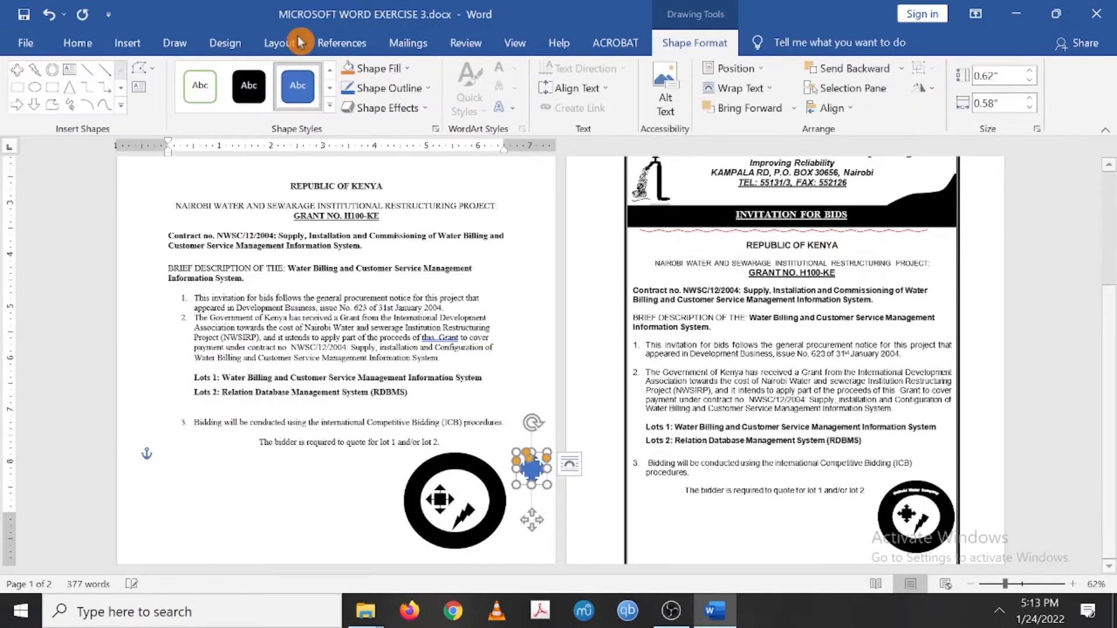
click(249, 85)
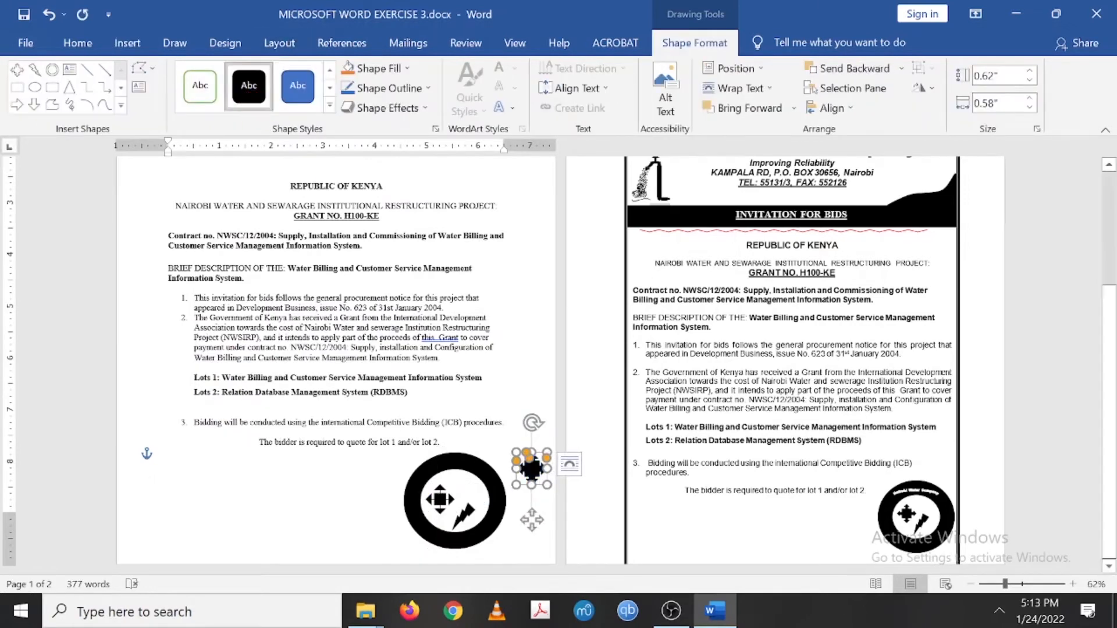
Shrink the new four-way arrow callout beside the ring to about 0.41" high and 0.43" wide.
click(494, 416)
click(531, 473)
mouse_move(547, 452)
mouse_down()
mouse_move(550, 428)
mouse_move(538, 465)
mouse_up()
click(440, 442)
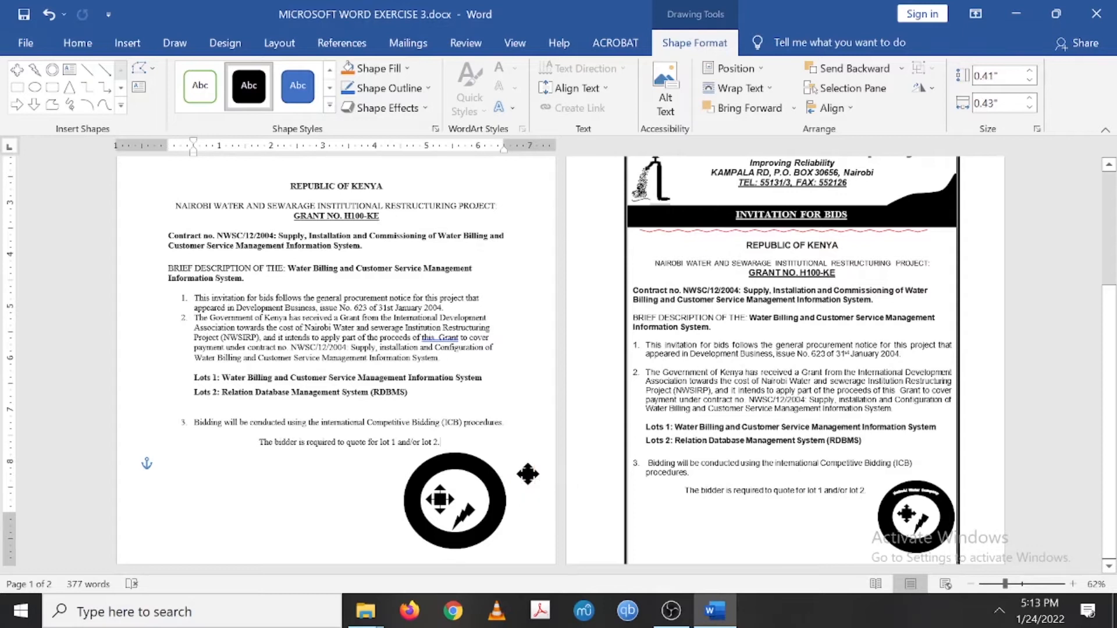
Replace the four-way arrow inside the ring with the new smaller one and delete the old arrow.
drag(435, 501, 353, 512)
drag(528, 474, 441, 498)
click(453, 461)
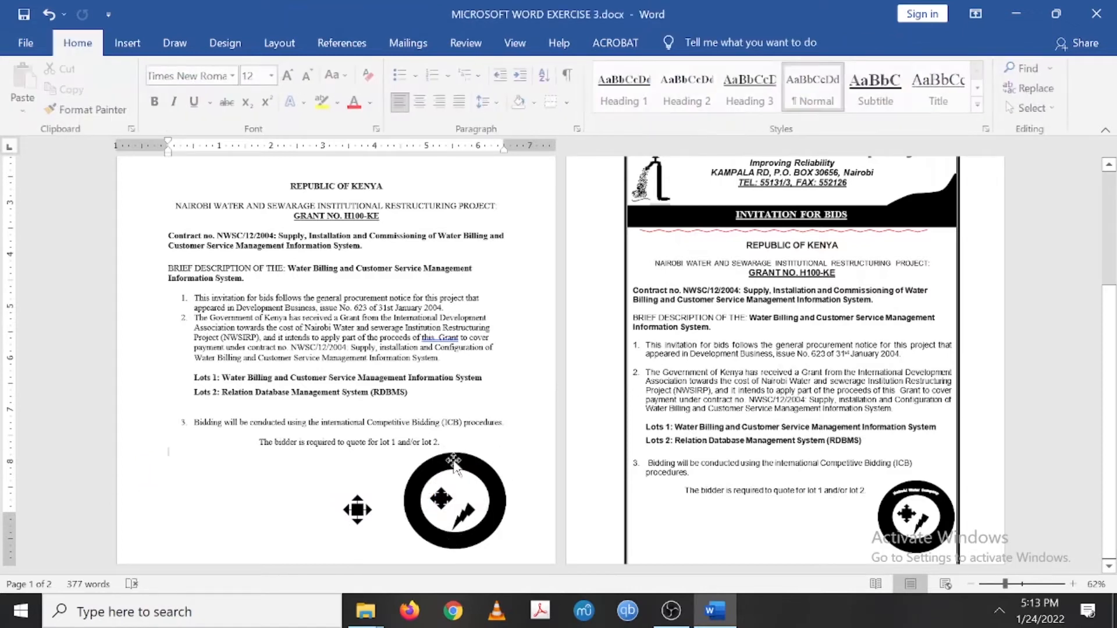
click(356, 510)
key(Delete)
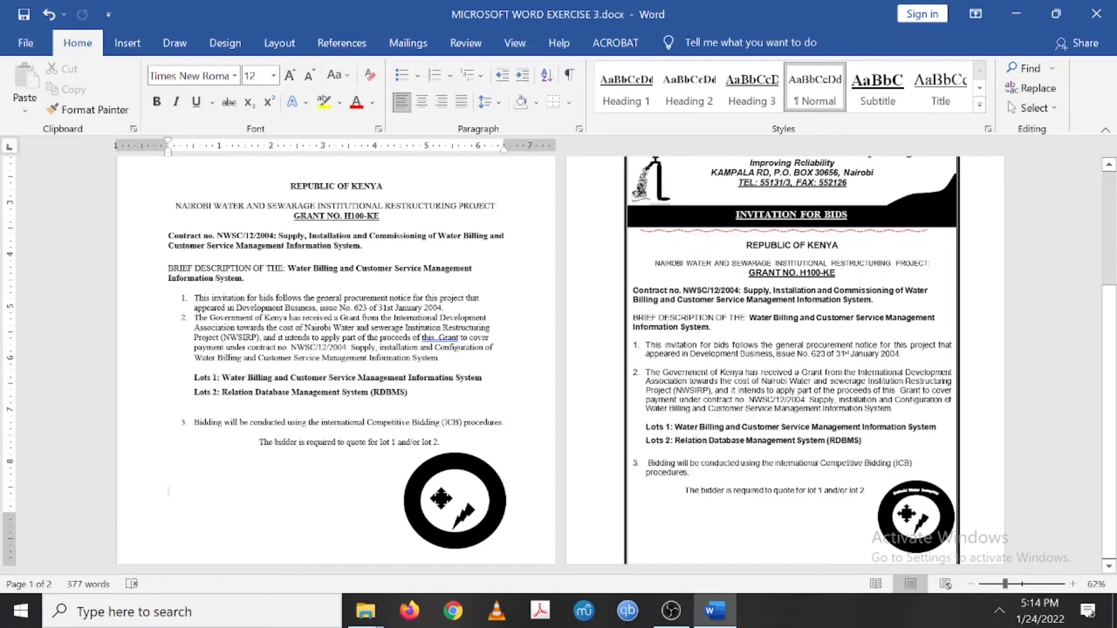
Justify the numbered list from item 1 through the line about quoting for lot 1 and/or lot 2.
drag(195, 297, 169, 452)
key(shift+Up)
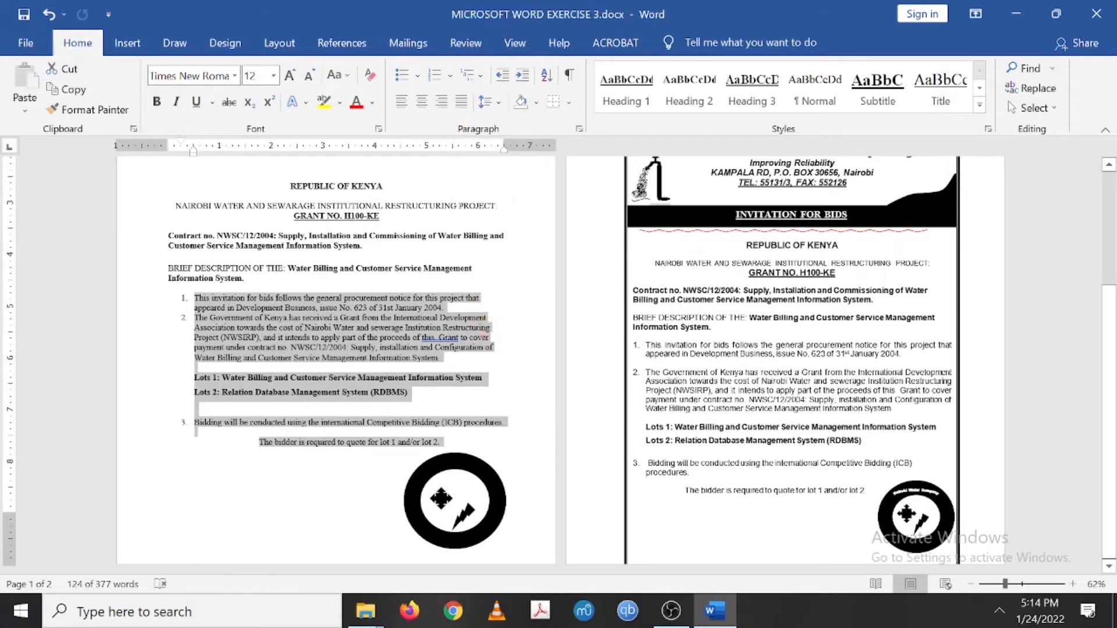
click(462, 108)
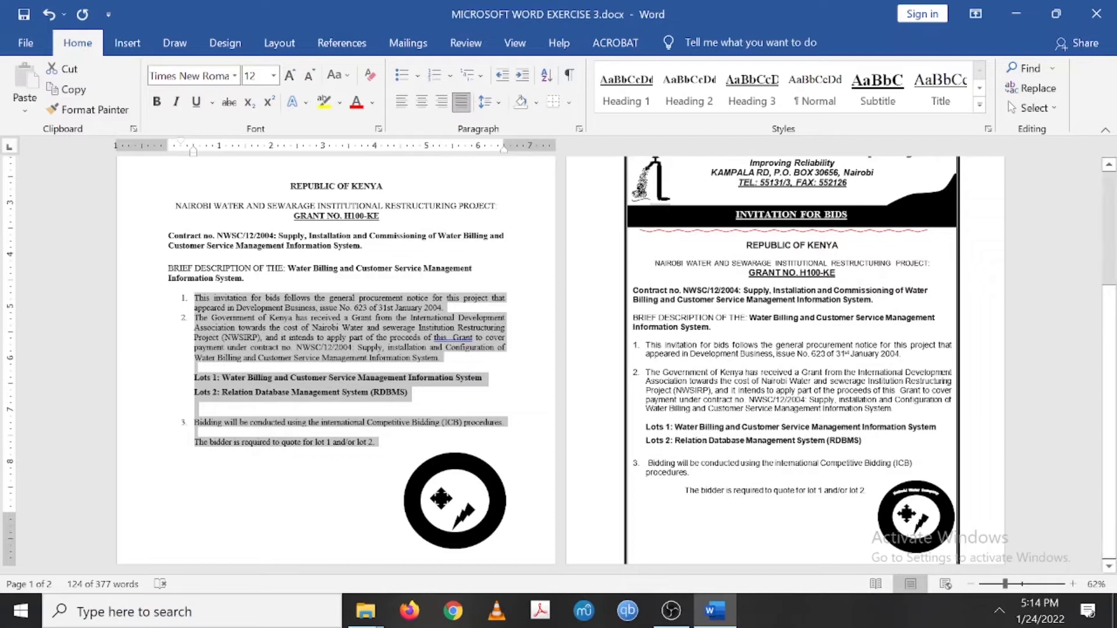
Correct the flagged spacing in item 2 by accepting the suggestion "this Grant".
click(451, 343)
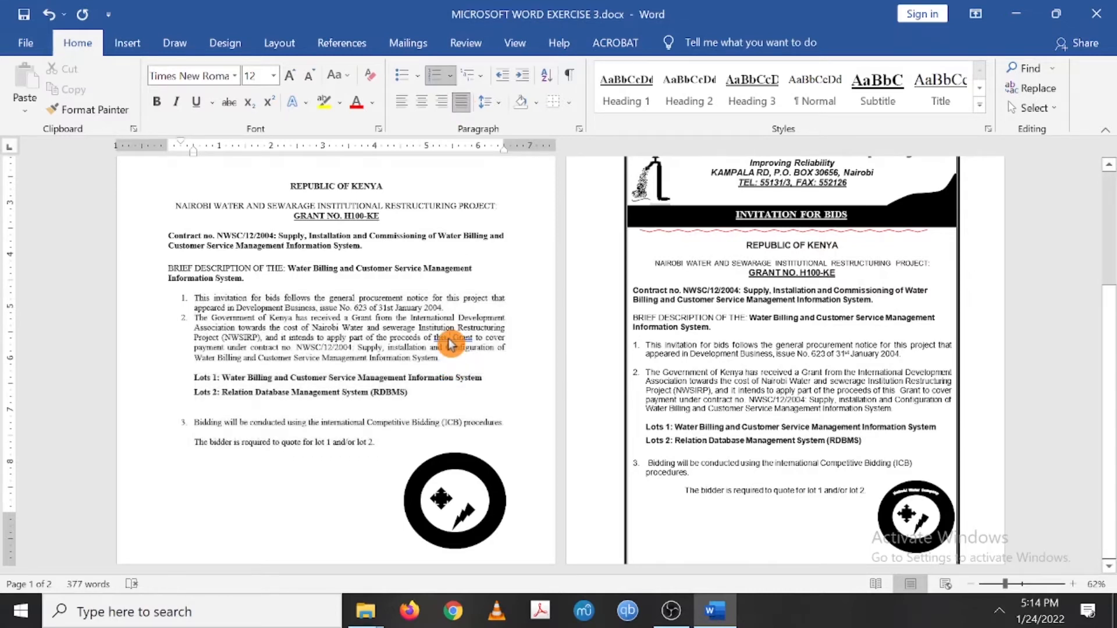
right_click(451, 343)
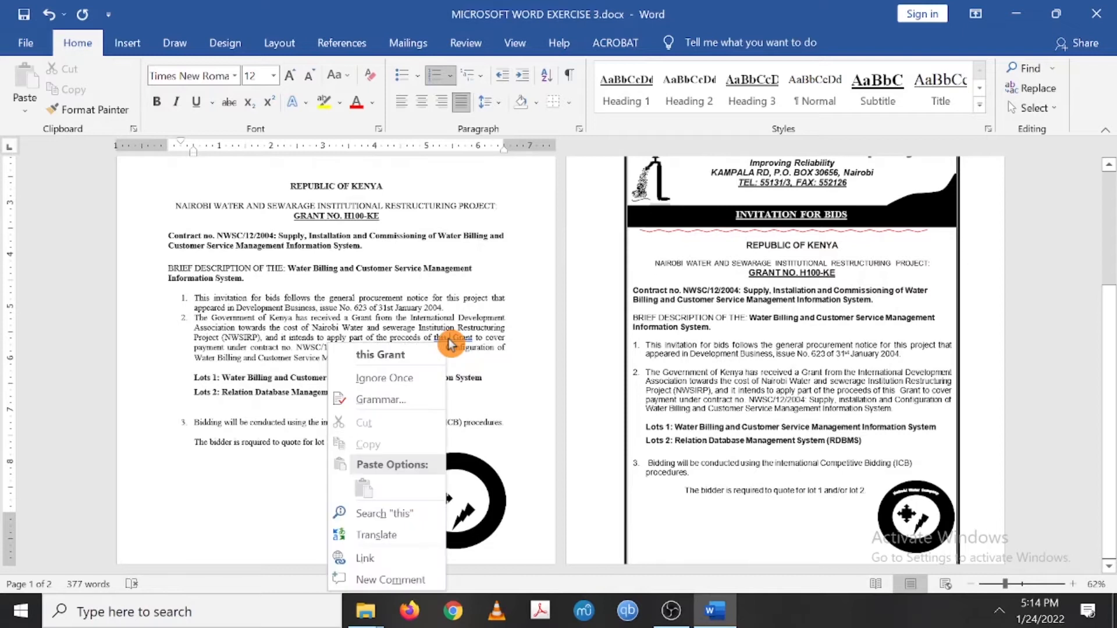
click(404, 360)
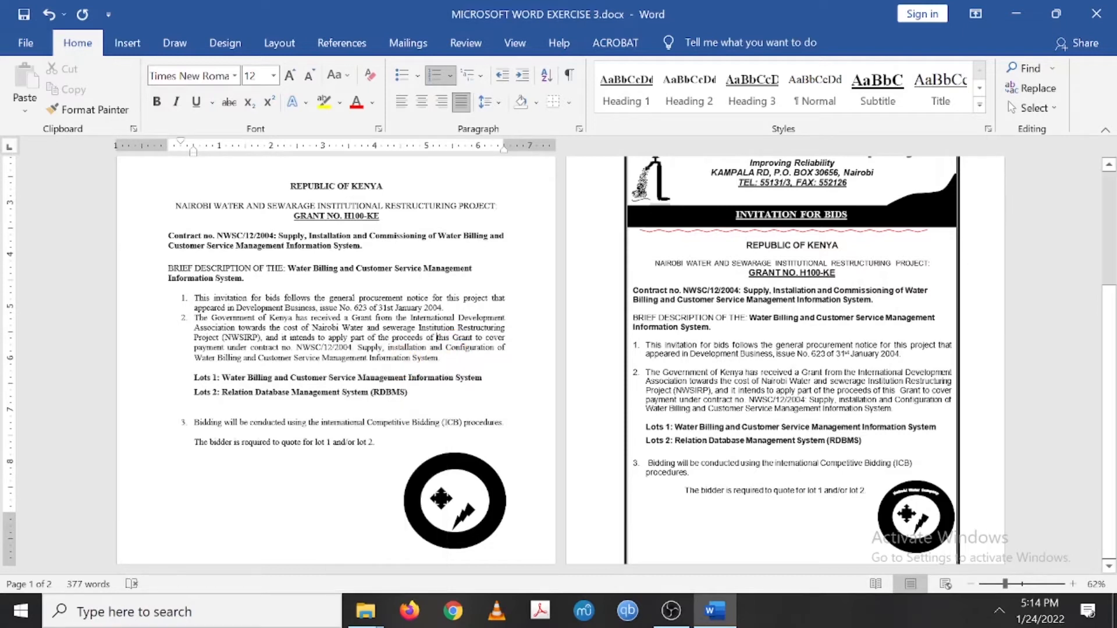
click(194, 367)
Compare the first page's letterhead and invitation heading with those in the sample.
scroll(558, 365, up, 3)
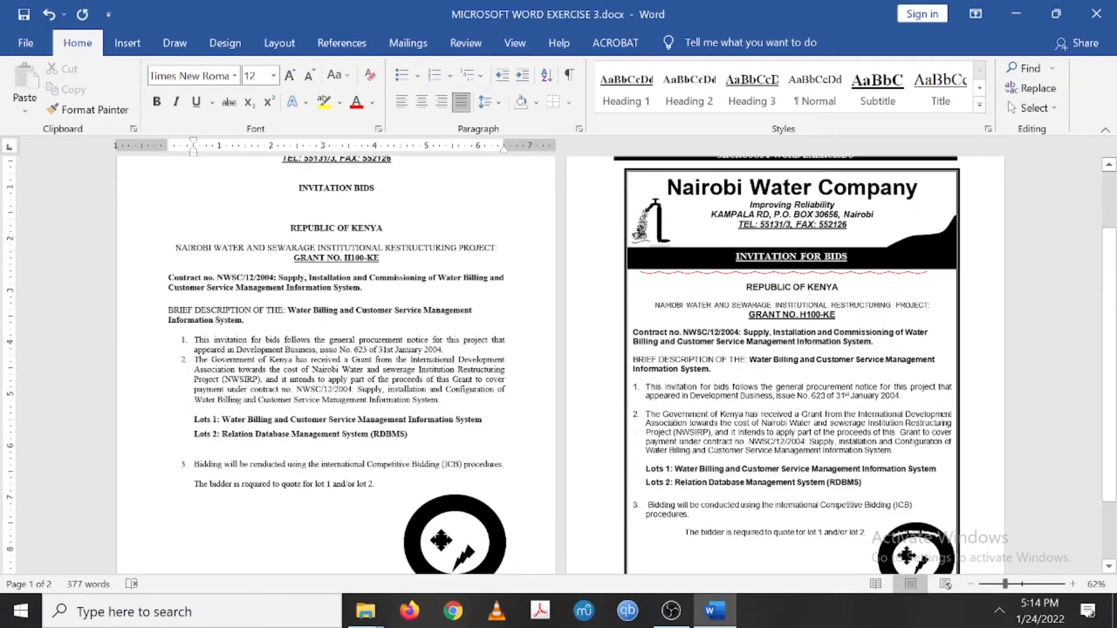
scroll(558, 365, down, 1)
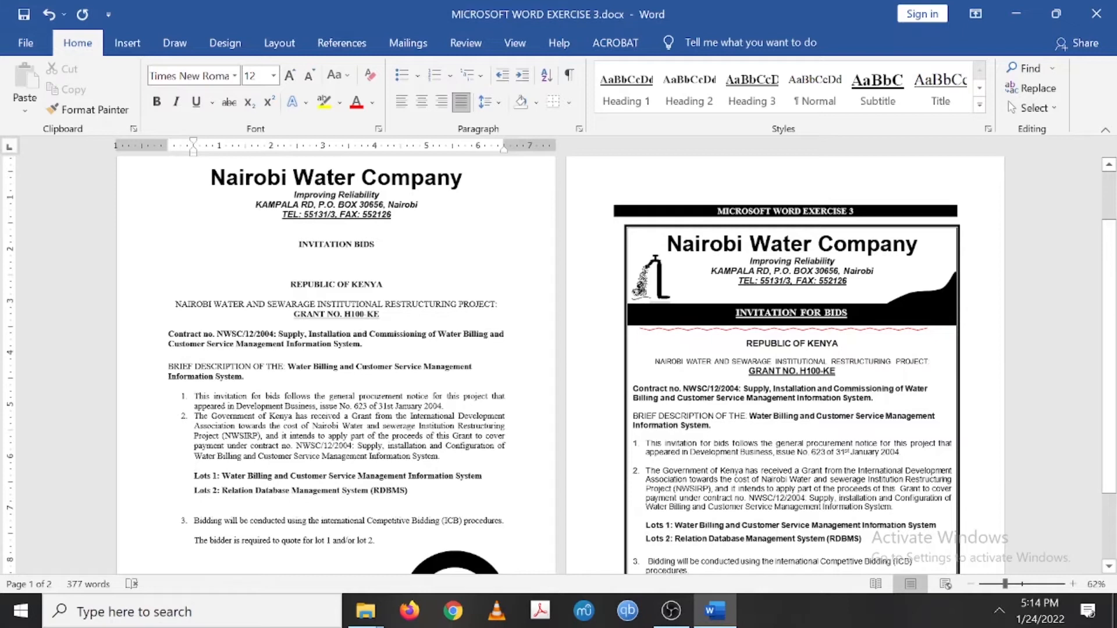
scroll(463, 283, up, 3)
scroll(463, 283, down, 1)
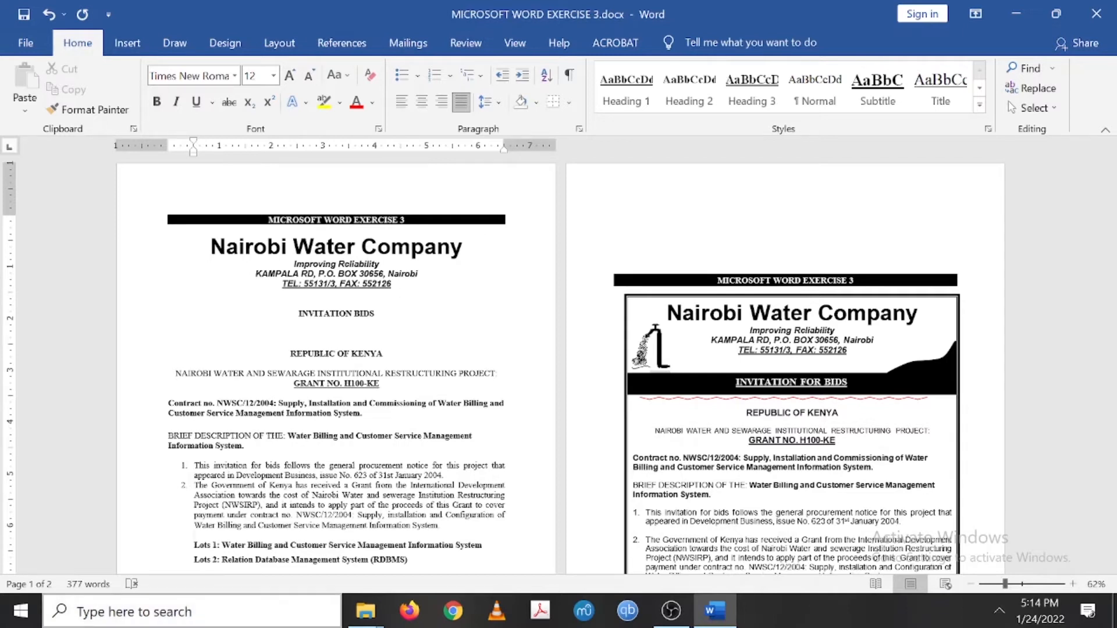
scroll(558, 365, down, 3)
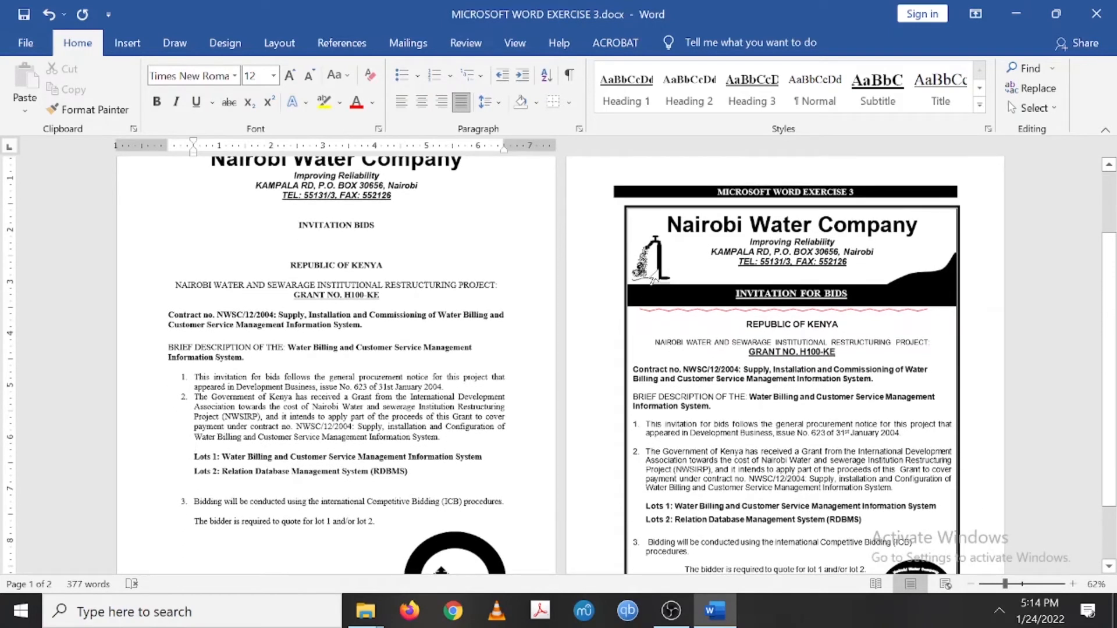
triple_click(649, 267)
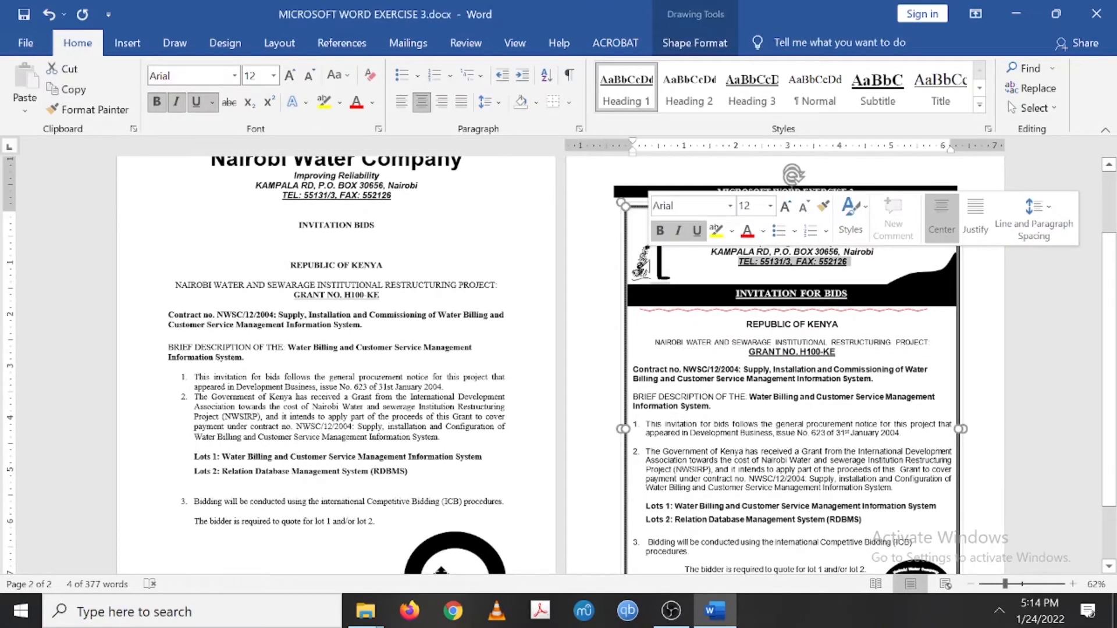
click(269, 227)
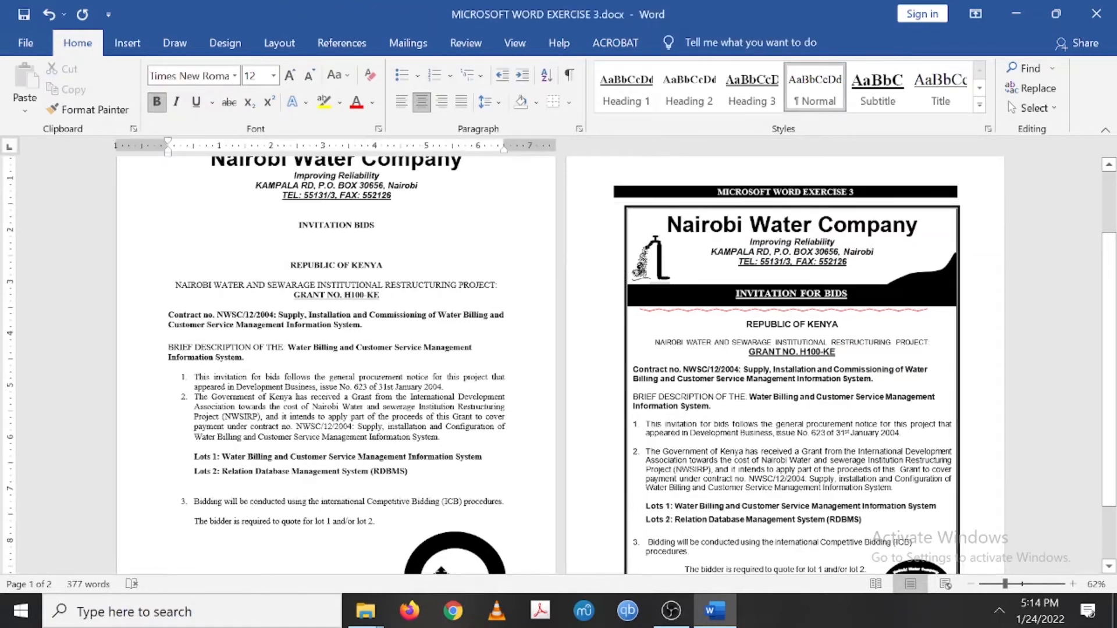
Format the "INVITATION BIDS" heading in 18-point Bookman Old Style, keeping it bold.
drag(378, 226, 298, 226)
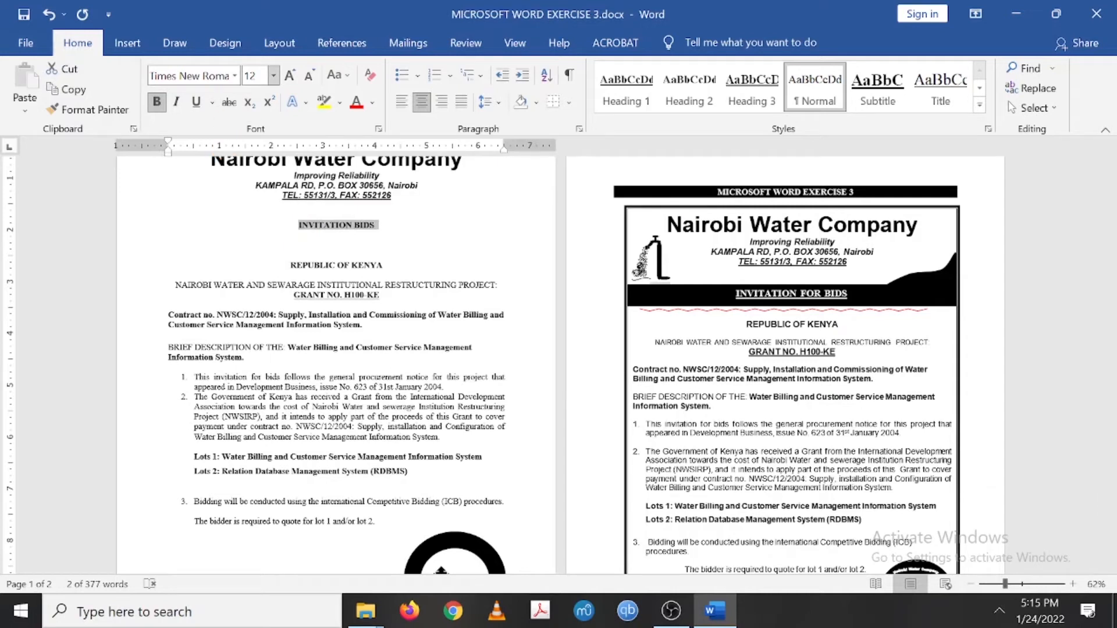
click(273, 75)
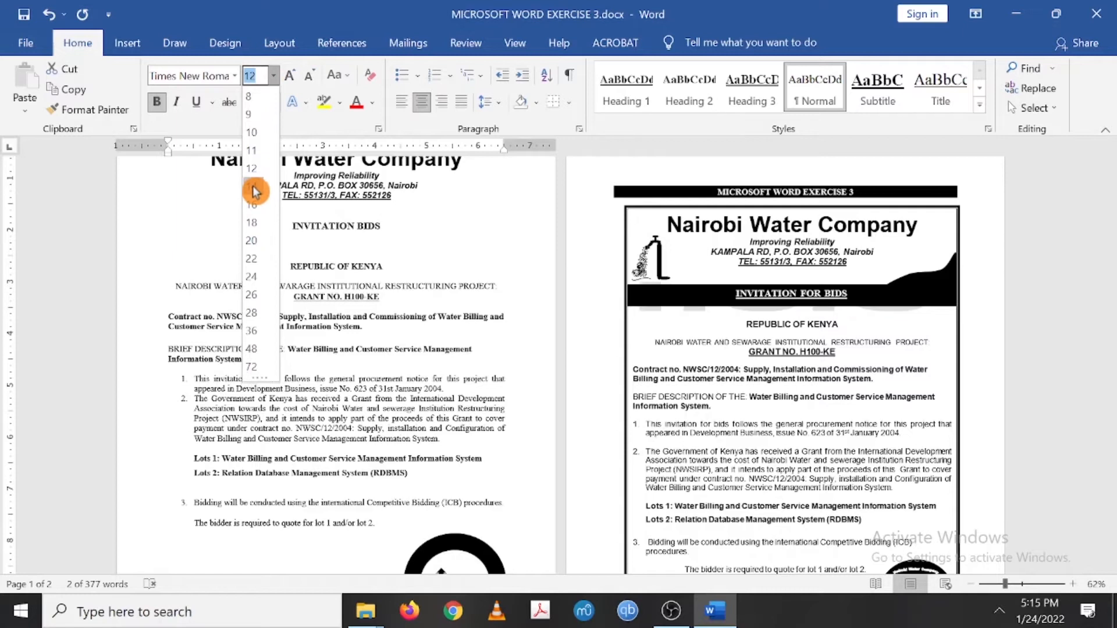
click(256, 226)
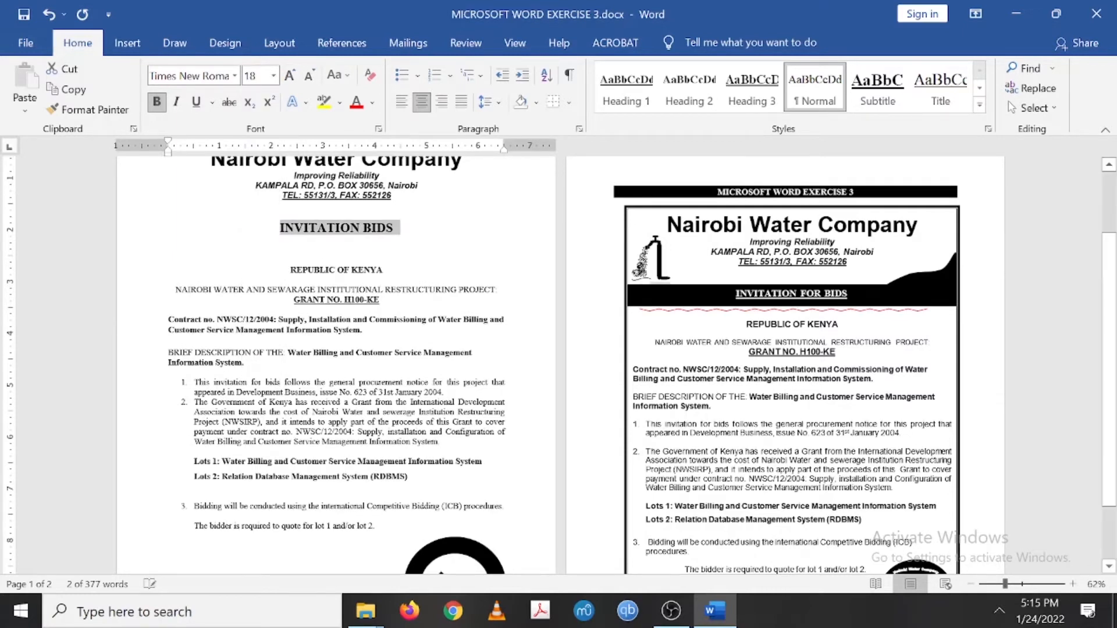
click(157, 105)
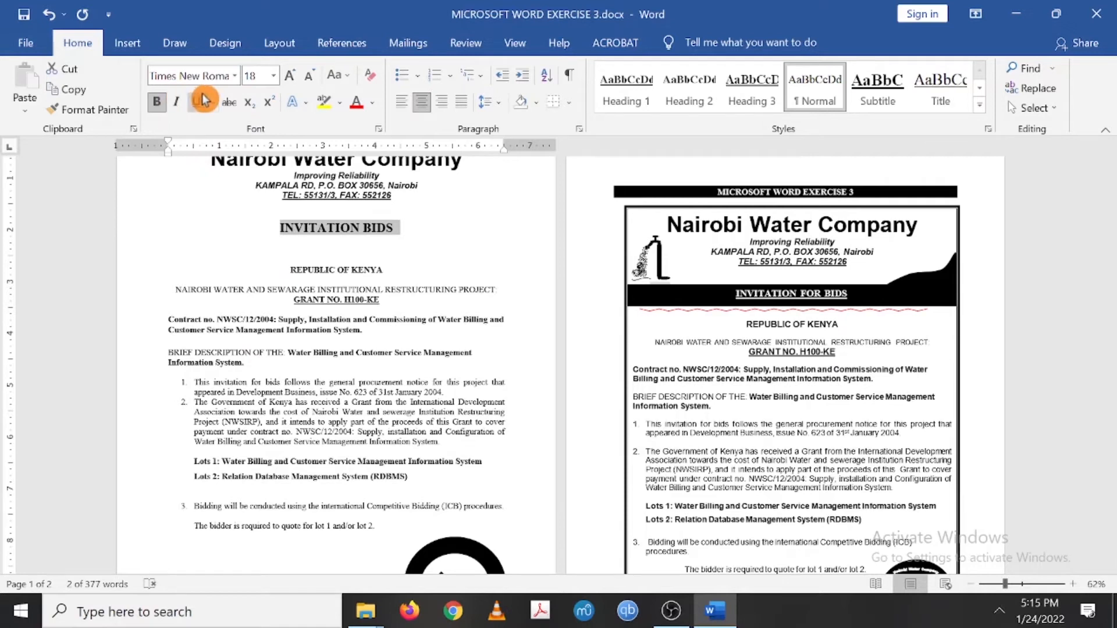
click(234, 75)
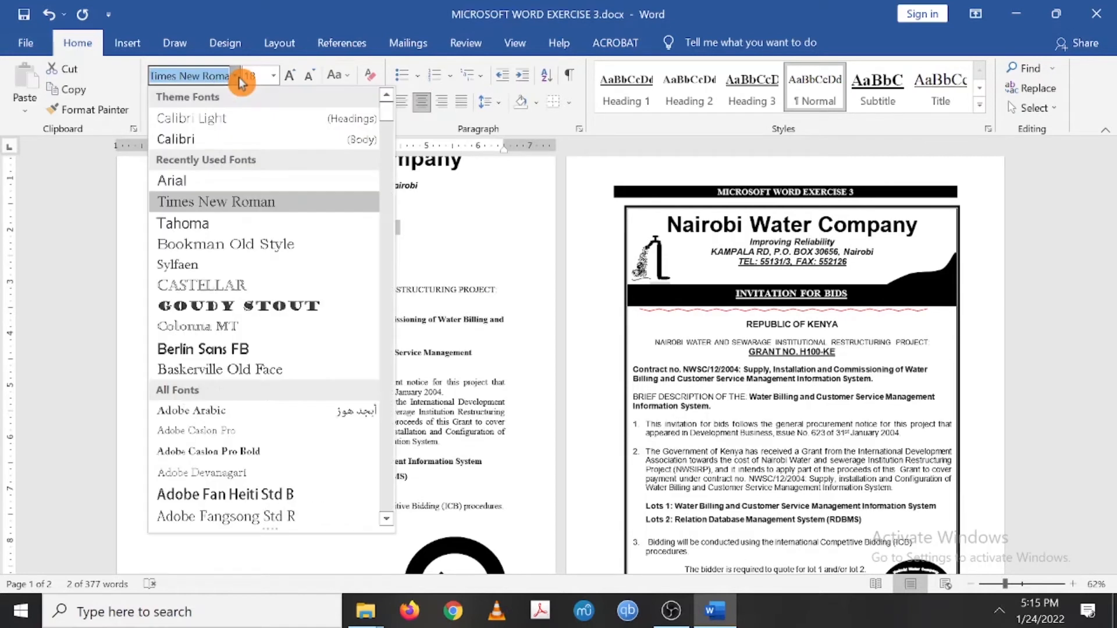
click(199, 246)
click(200, 249)
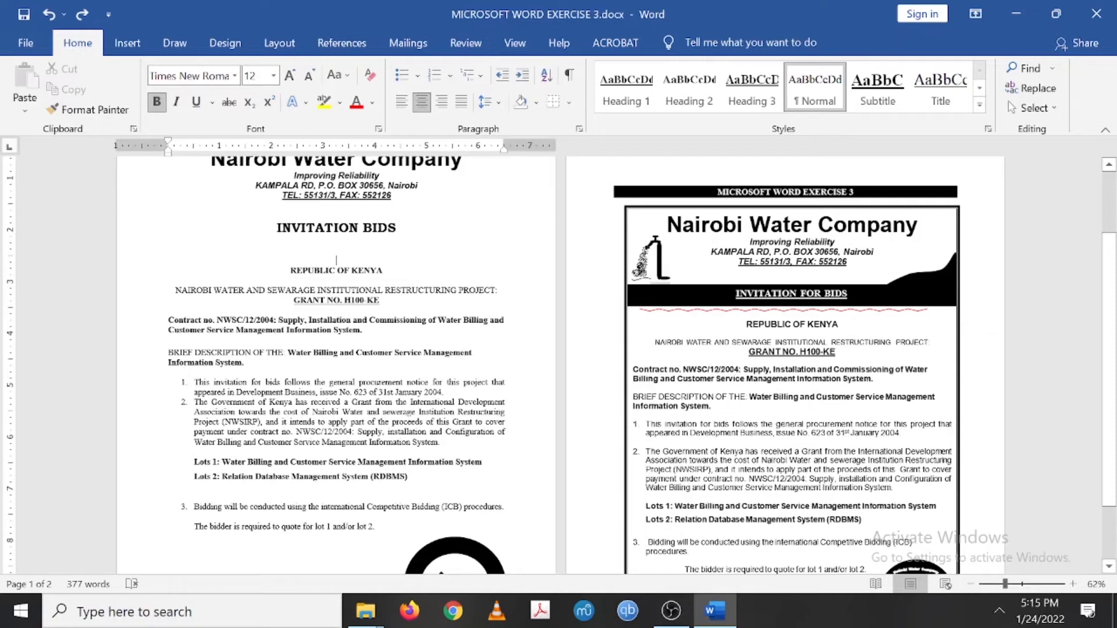
Examine how the sample's black "INVITATION FOR BIDS" banner is built, shifting it slightly and moving it back into place.
scroll(559, 366, up, 2)
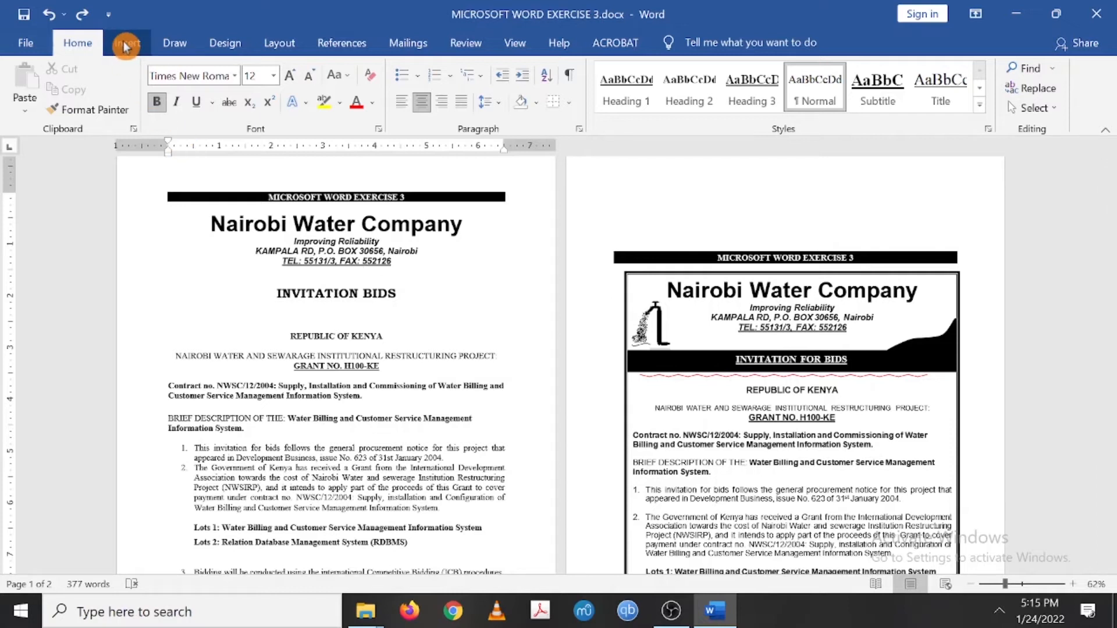
click(648, 371)
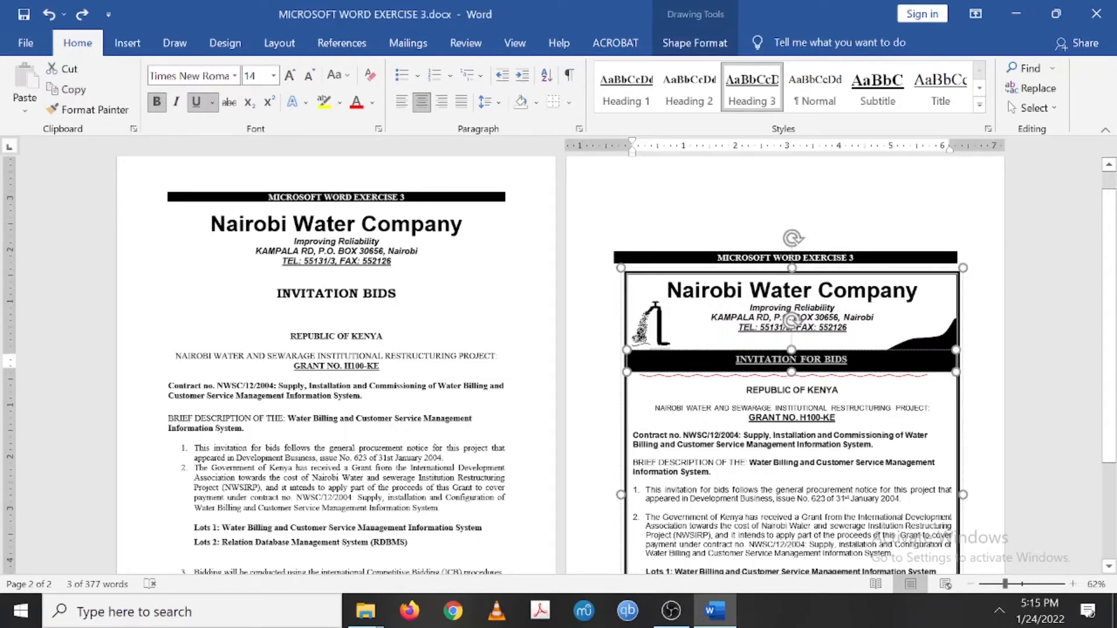
click(792, 334)
click(792, 344)
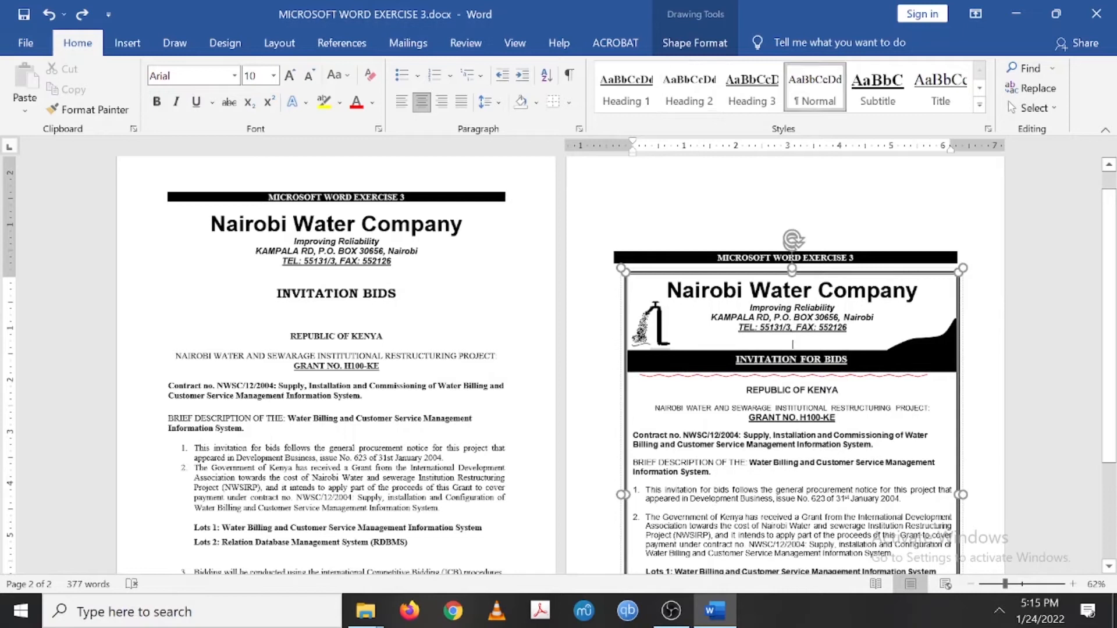
click(721, 357)
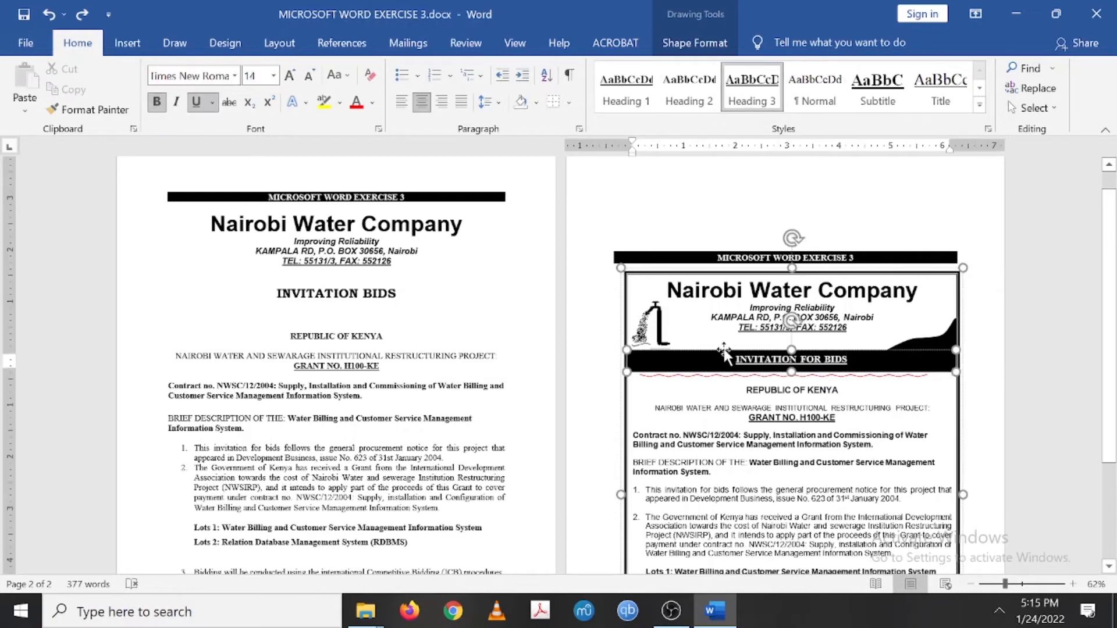
mouse_move(687, 356)
mouse_down()
mouse_move(682, 370)
mouse_move(688, 356)
mouse_up()
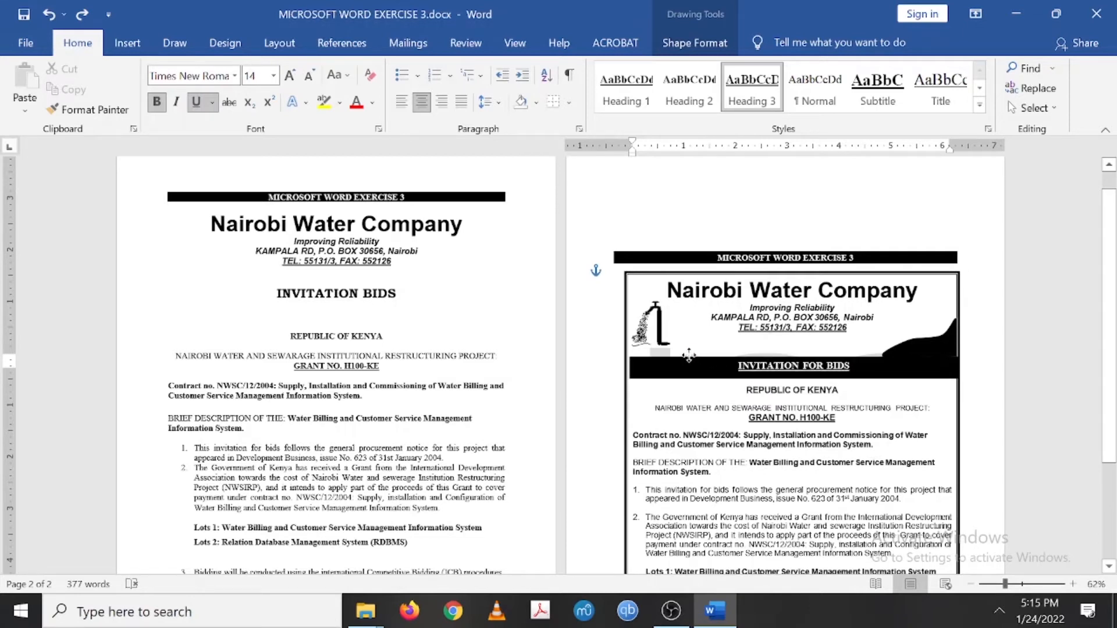
drag(689, 354, 684, 349)
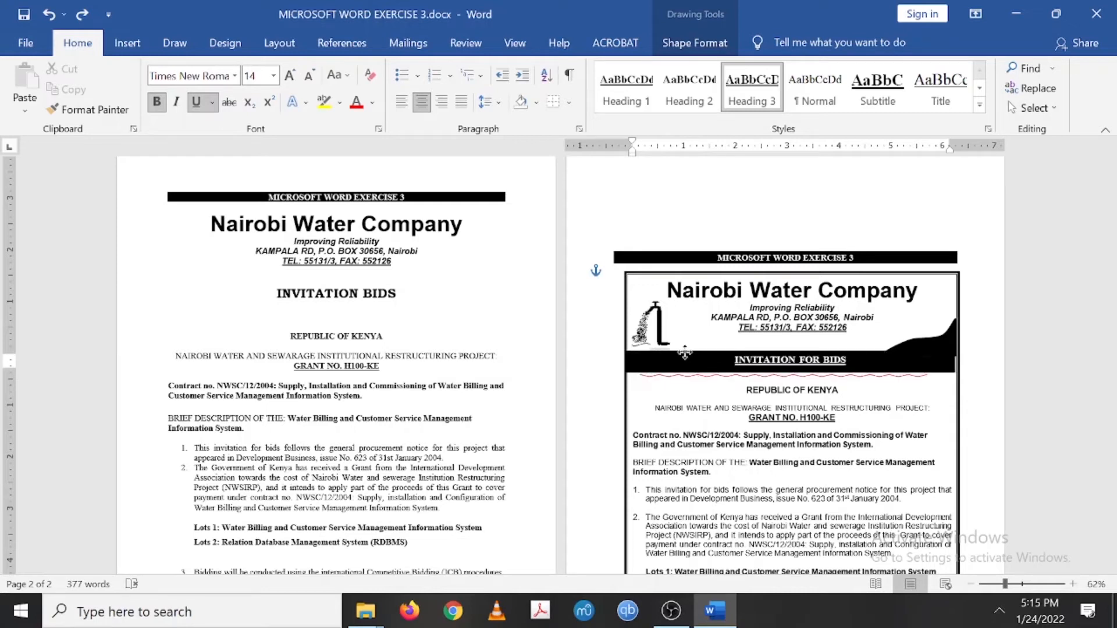
Shade the whole "INVITATION BIDS" heading paragraph on the first page with a solid black fill.
drag(685, 352, 686, 354)
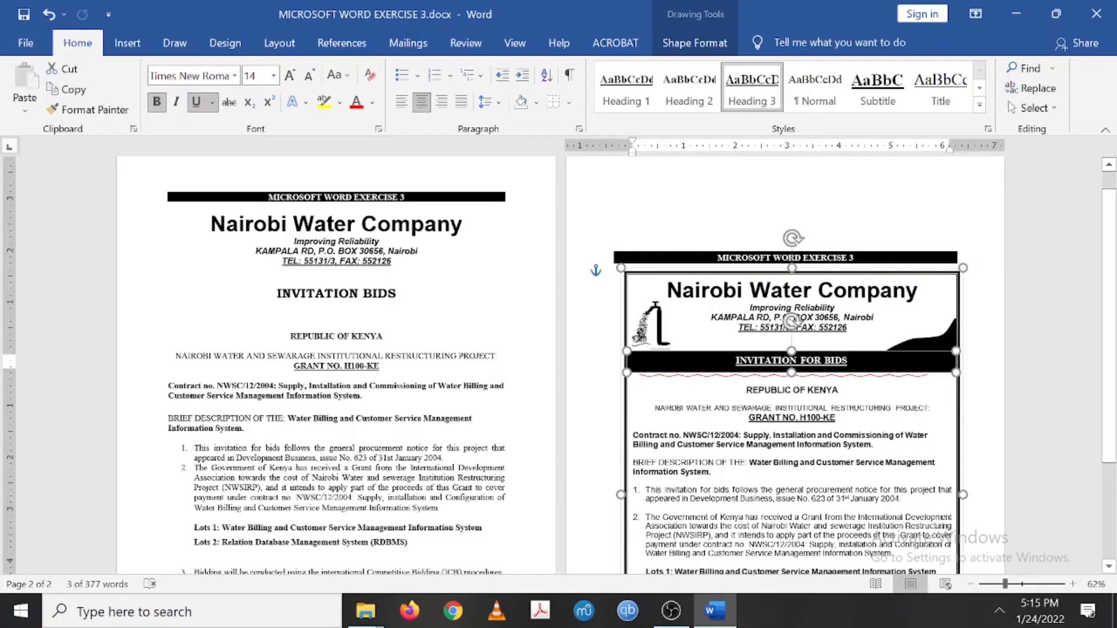
drag(278, 293, 407, 293)
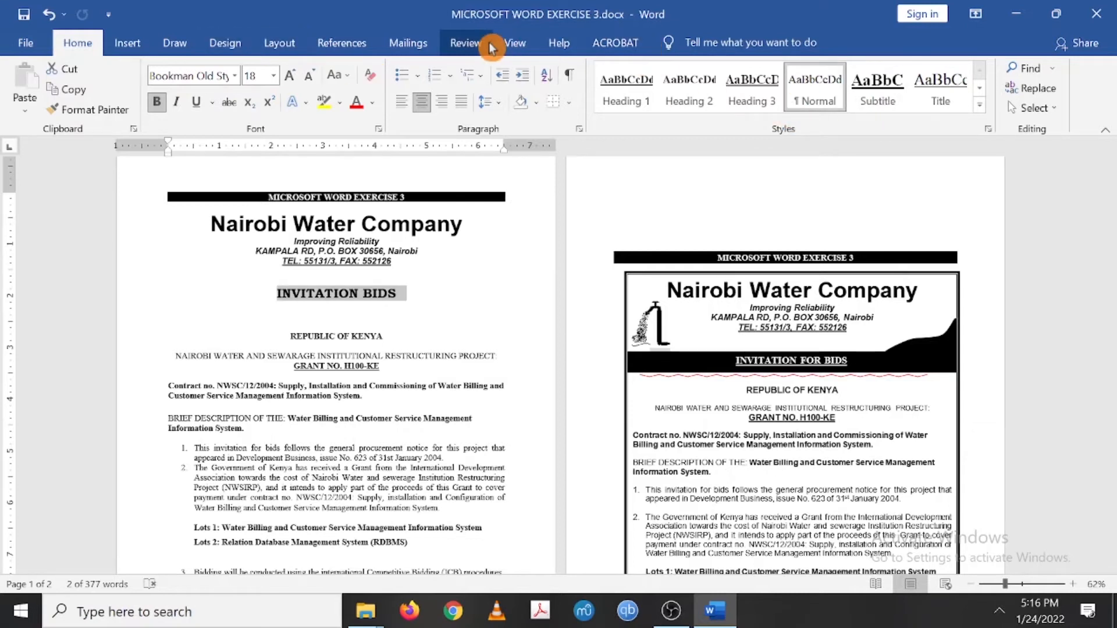
click(229, 43)
click(1010, 87)
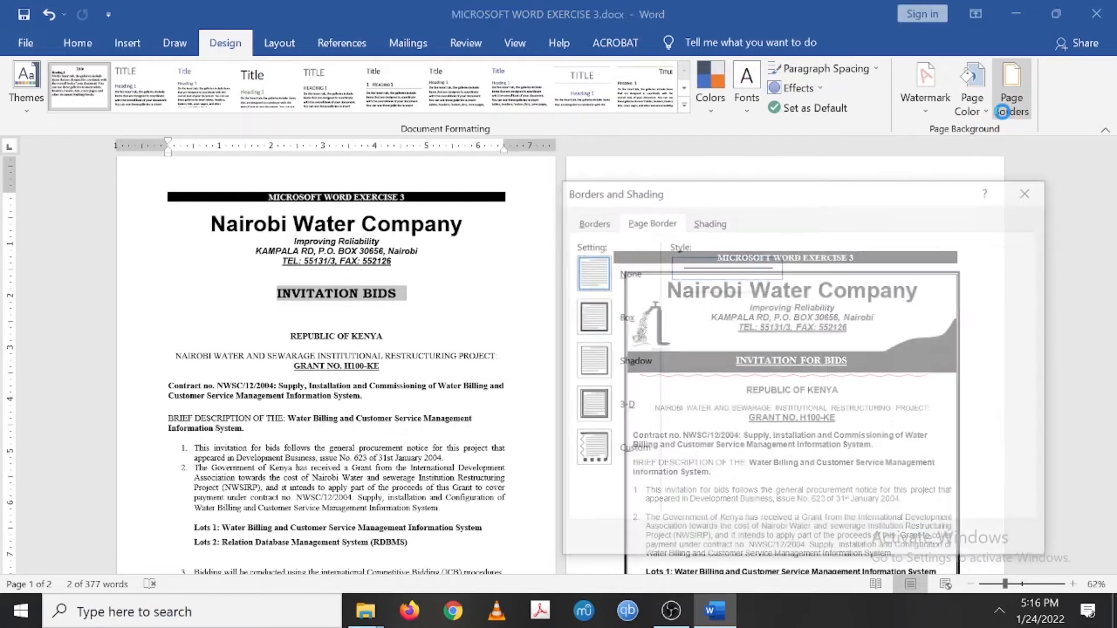
click(705, 221)
click(675, 268)
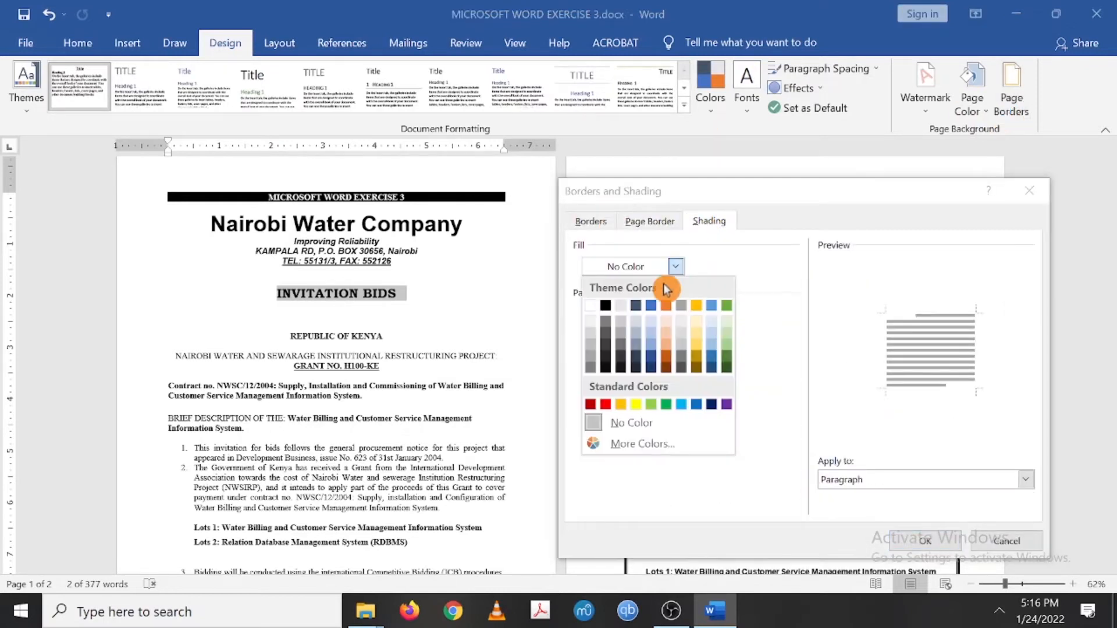
click(604, 306)
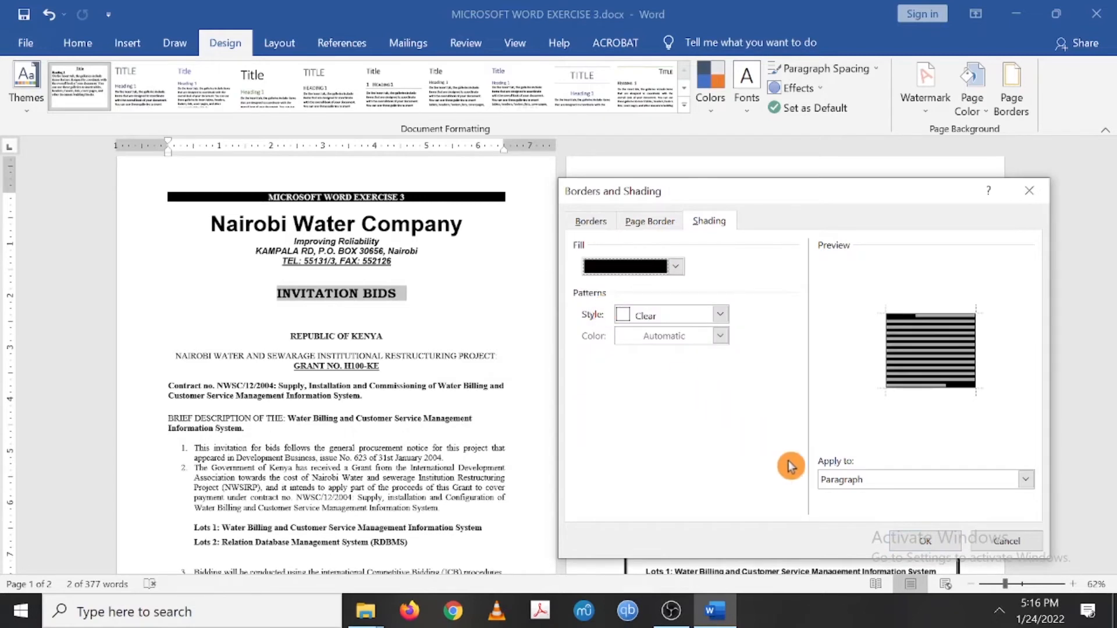
click(917, 547)
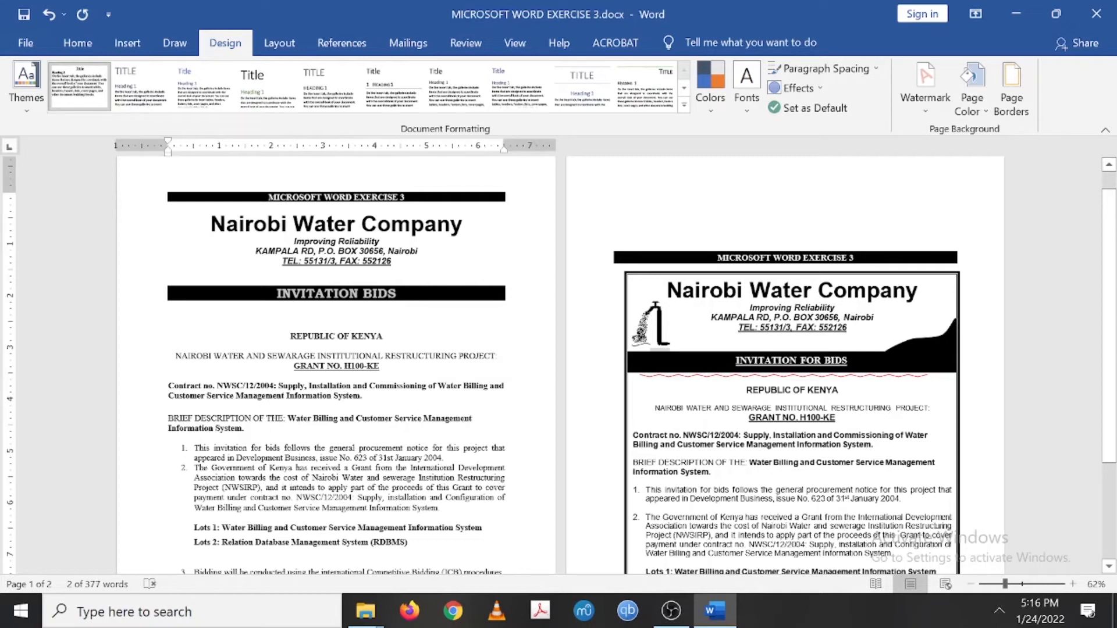
click(281, 322)
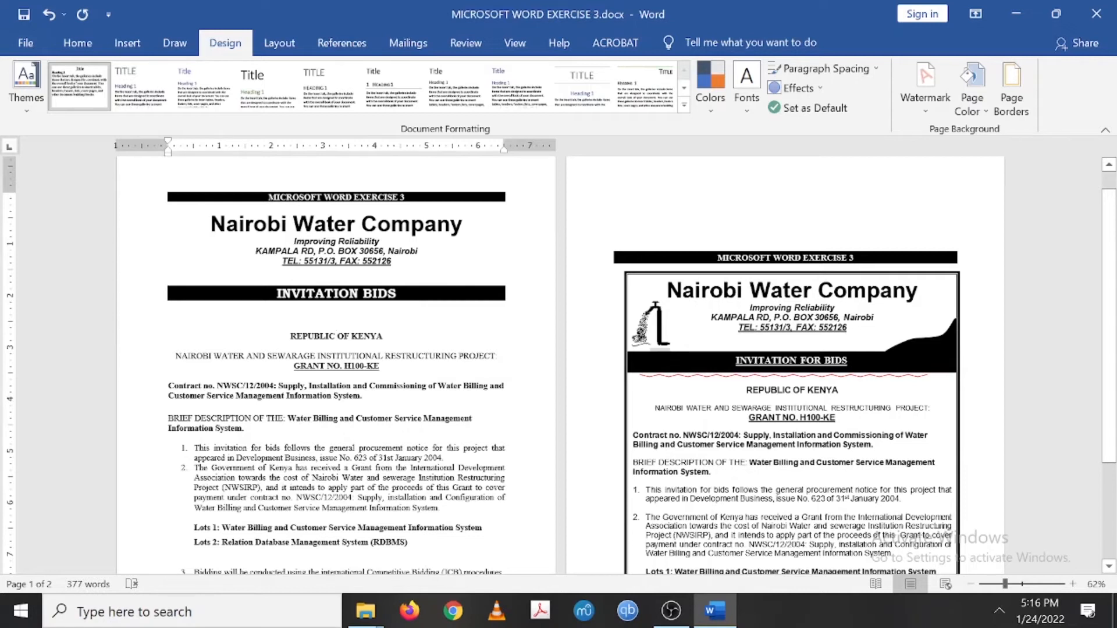
Draw a closed freeform slope about 1.46" wide and 0.7" high above the banner's right end, and apply the black shape style.
click(120, 42)
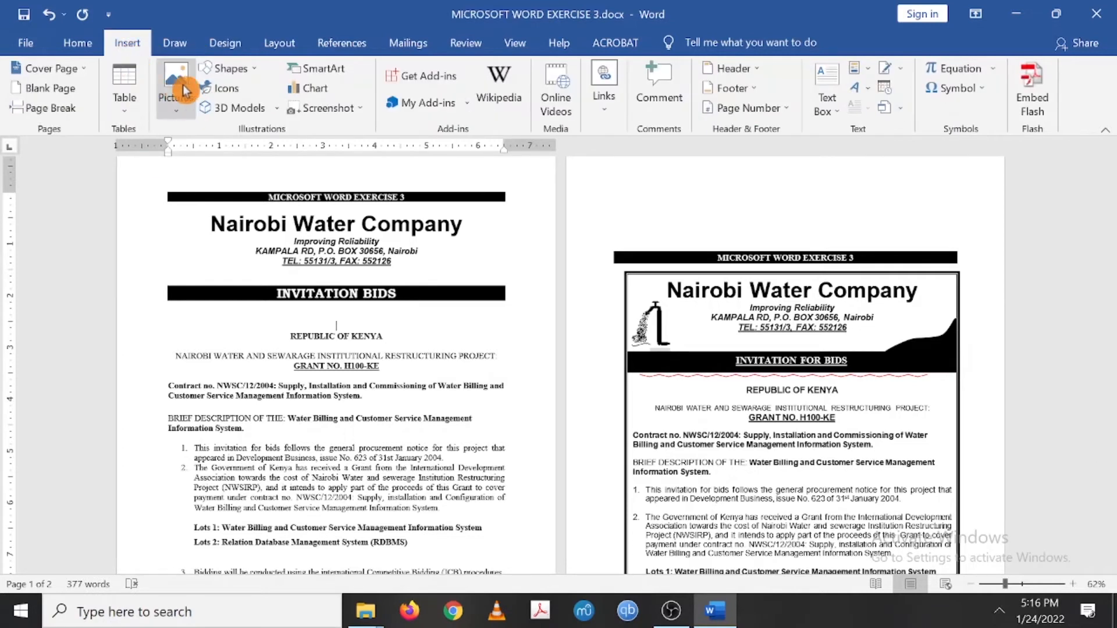
click(228, 69)
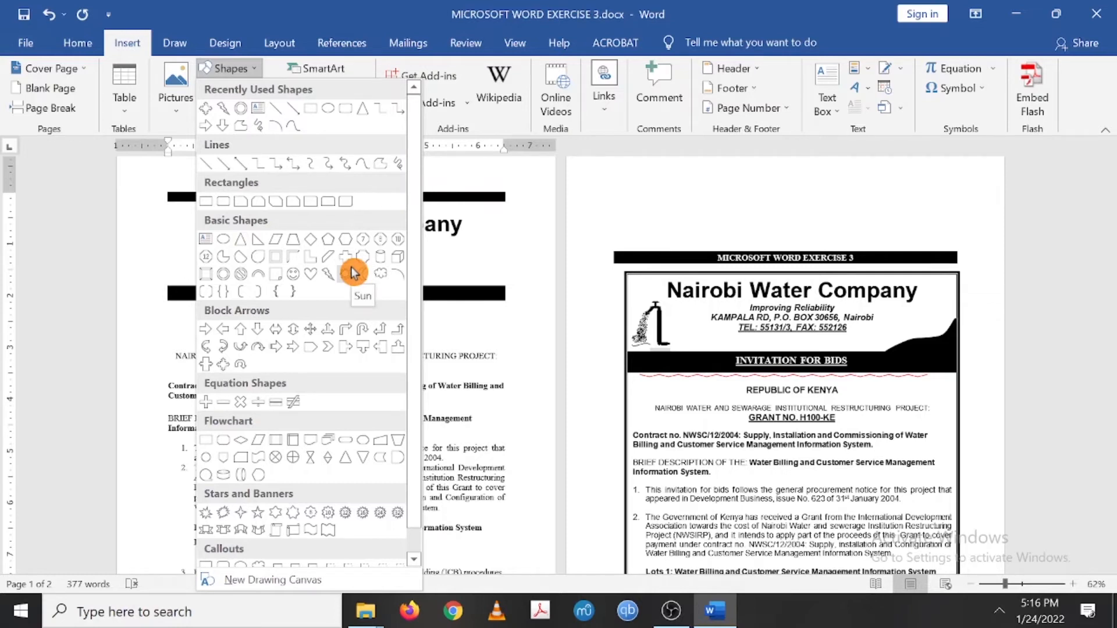
scroll(352, 272, down, 1)
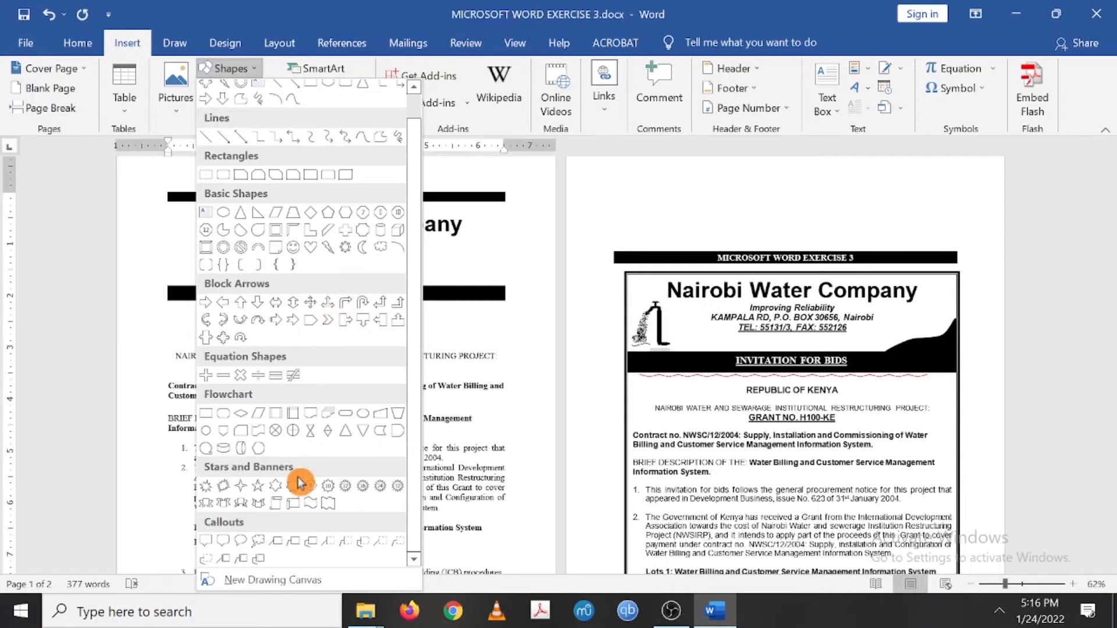
click(381, 144)
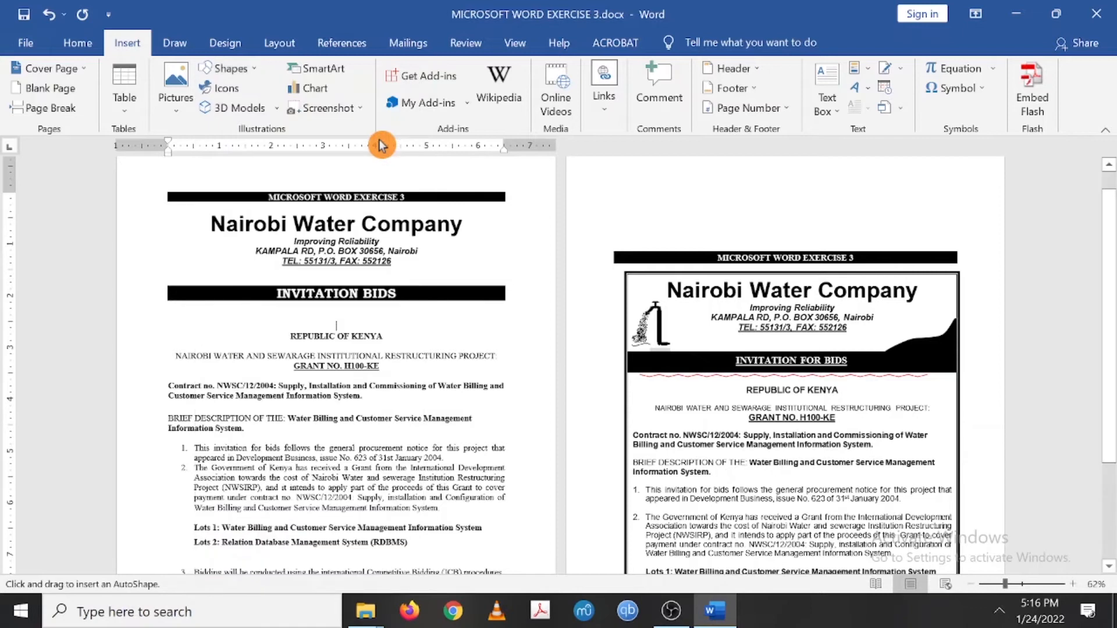
click(423, 275)
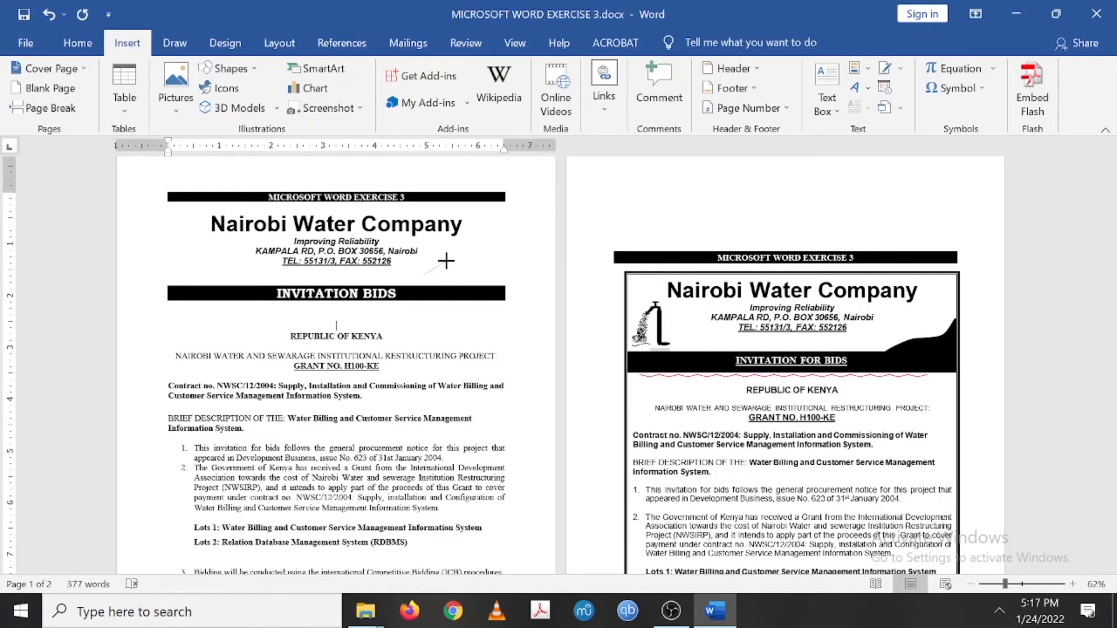
click(447, 261)
mouse_move(476, 260)
mouse_down()
mouse_move(499, 239)
mouse_move(497, 276)
mouse_move(426, 274)
mouse_up()
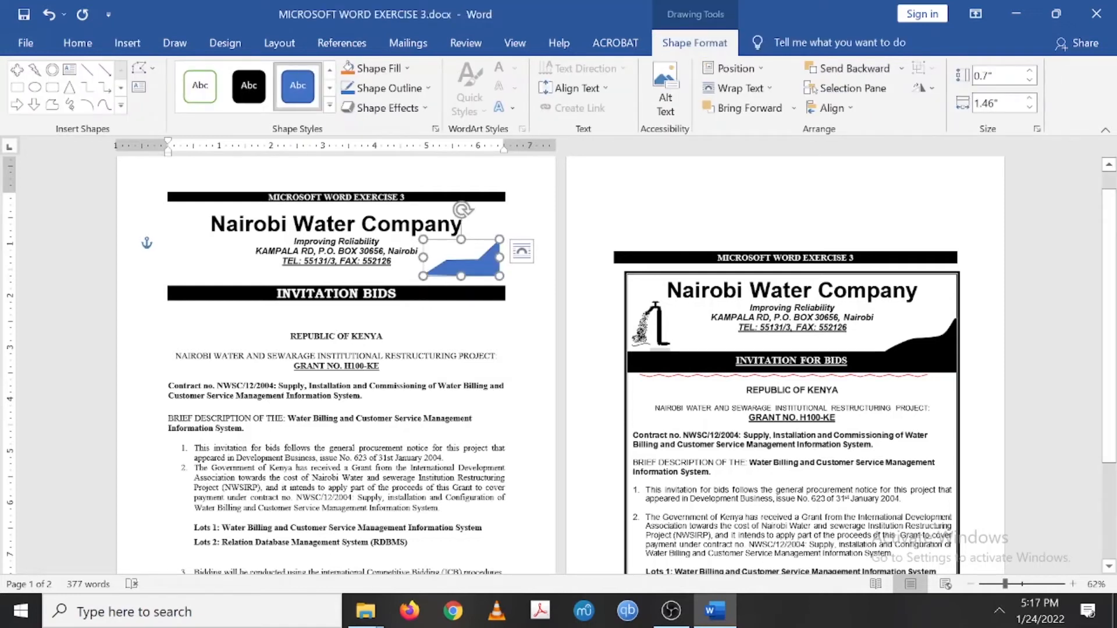
click(250, 100)
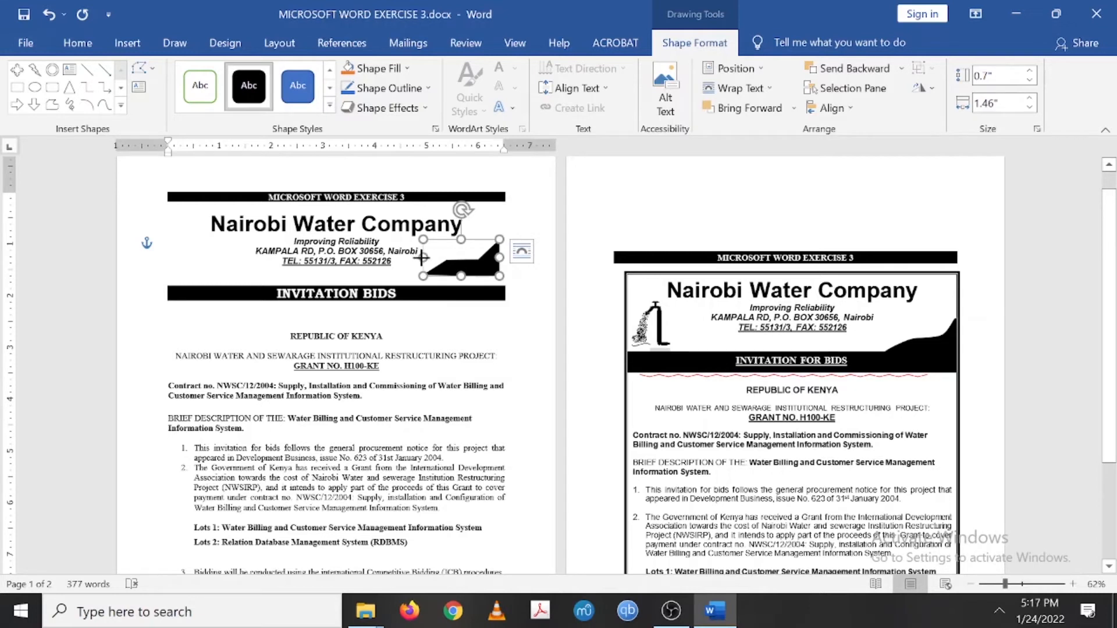
Edit the black freeform's points, converting the two corner points along its upper slope to smooth points.
right_click(423, 260)
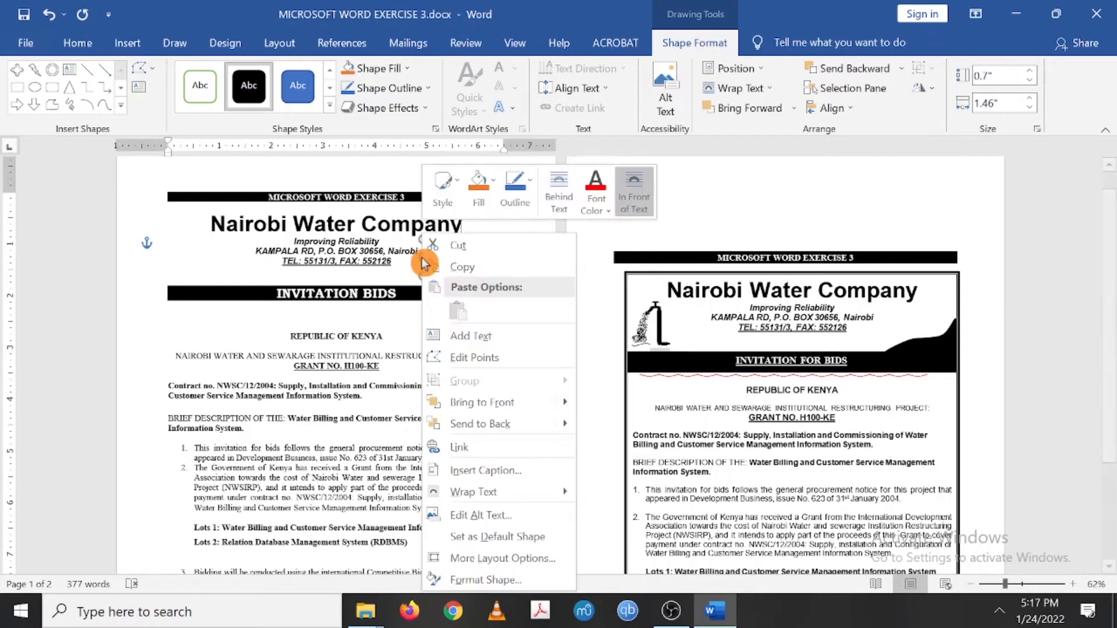
click(472, 359)
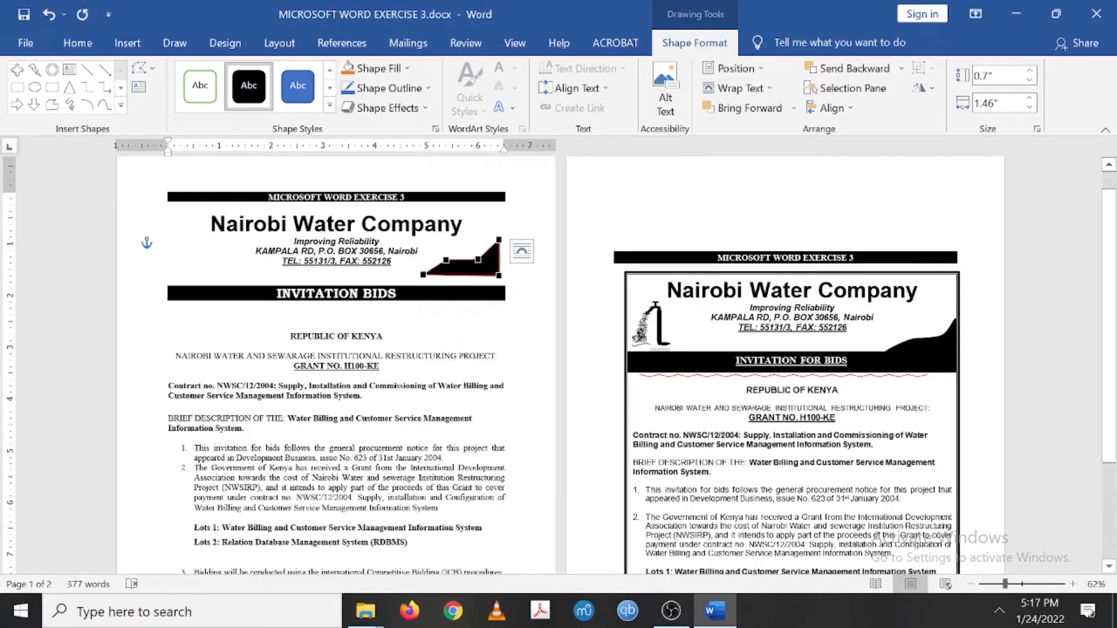
right_click(445, 262)
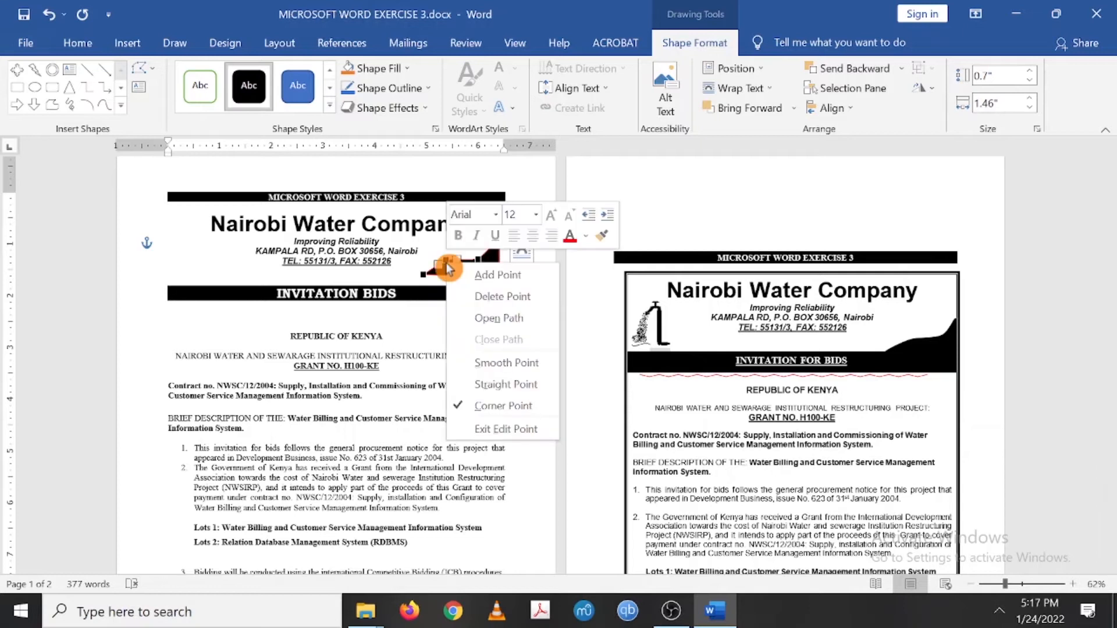
click(489, 365)
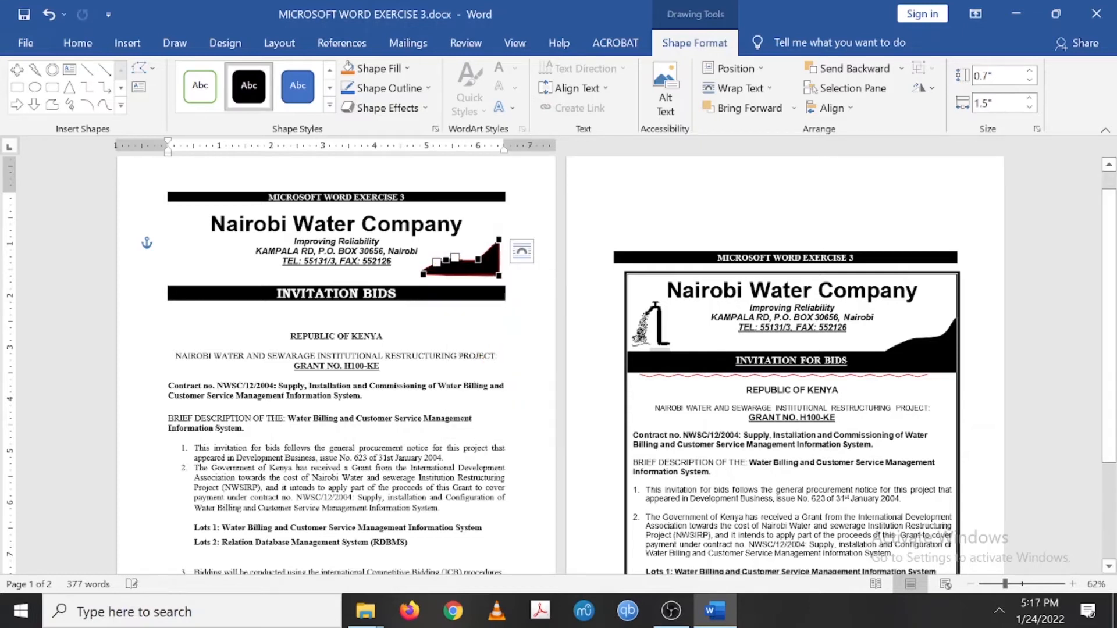
right_click(477, 260)
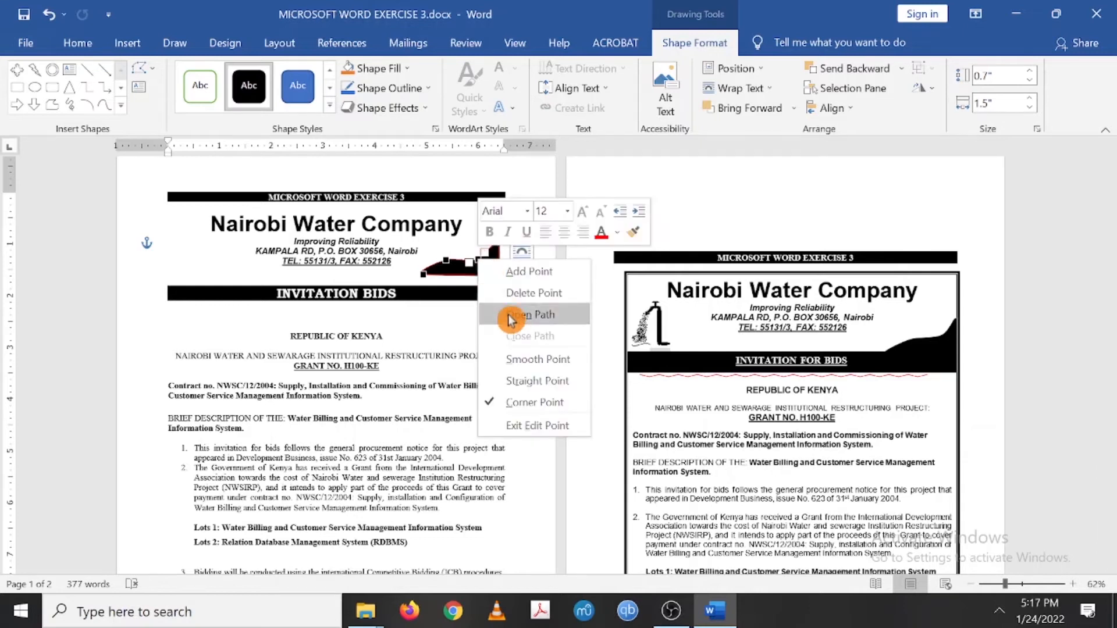
click(520, 357)
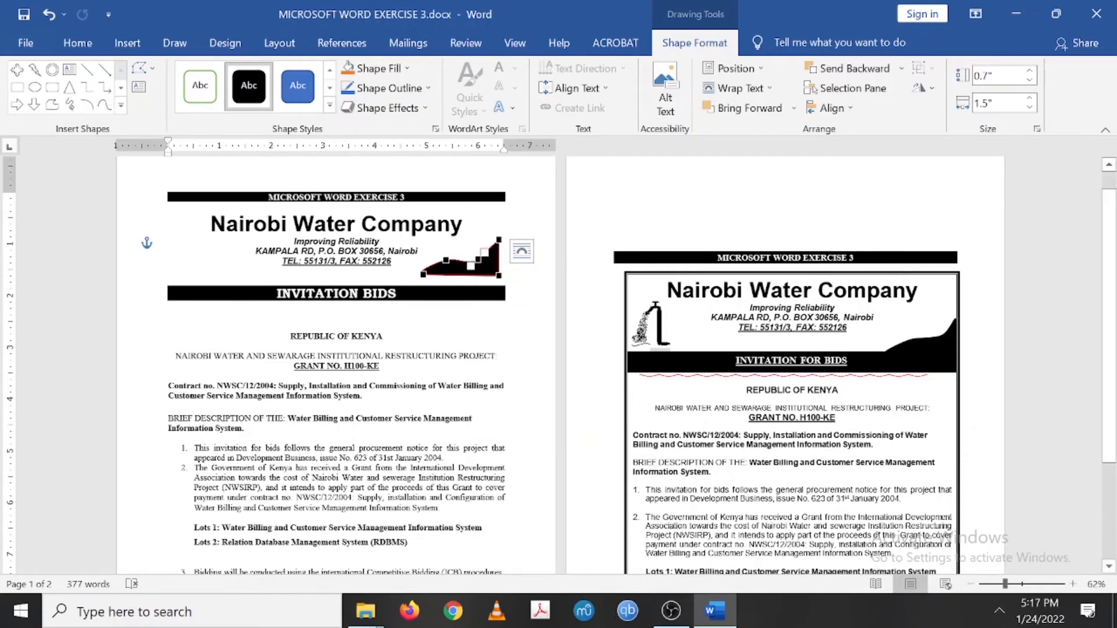
click(514, 327)
Move the black curved shape down onto the "INVITATION BIDS" banner and right until it lines up with the banner's right edge.
click(478, 271)
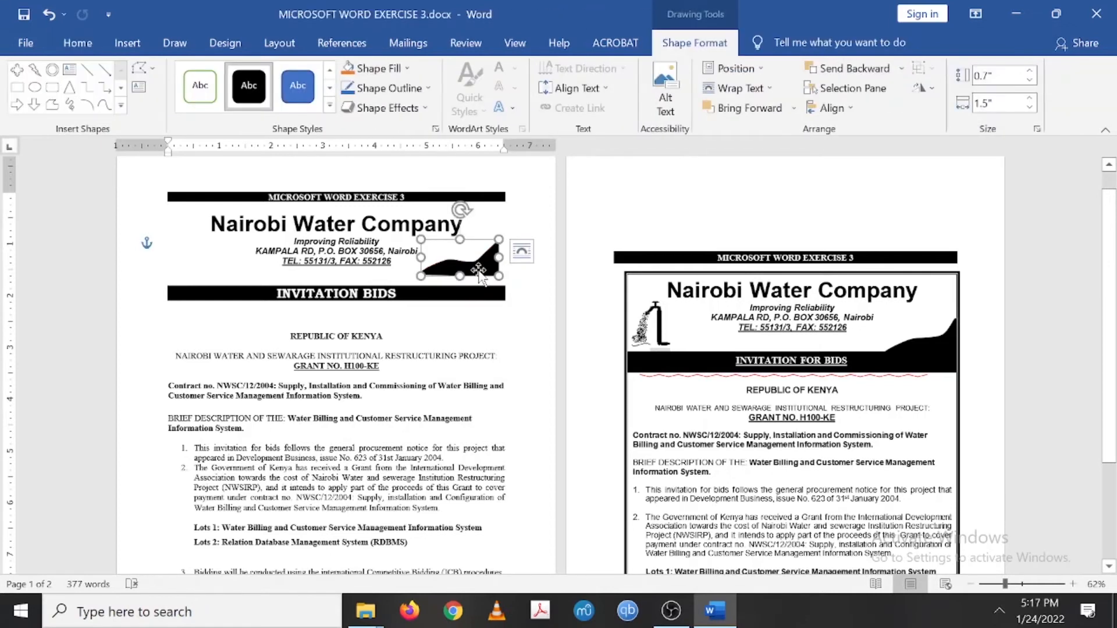
key(ctrl+z)
key(ctrl+z)
key(ctrl+z)
key(ctrl+z)
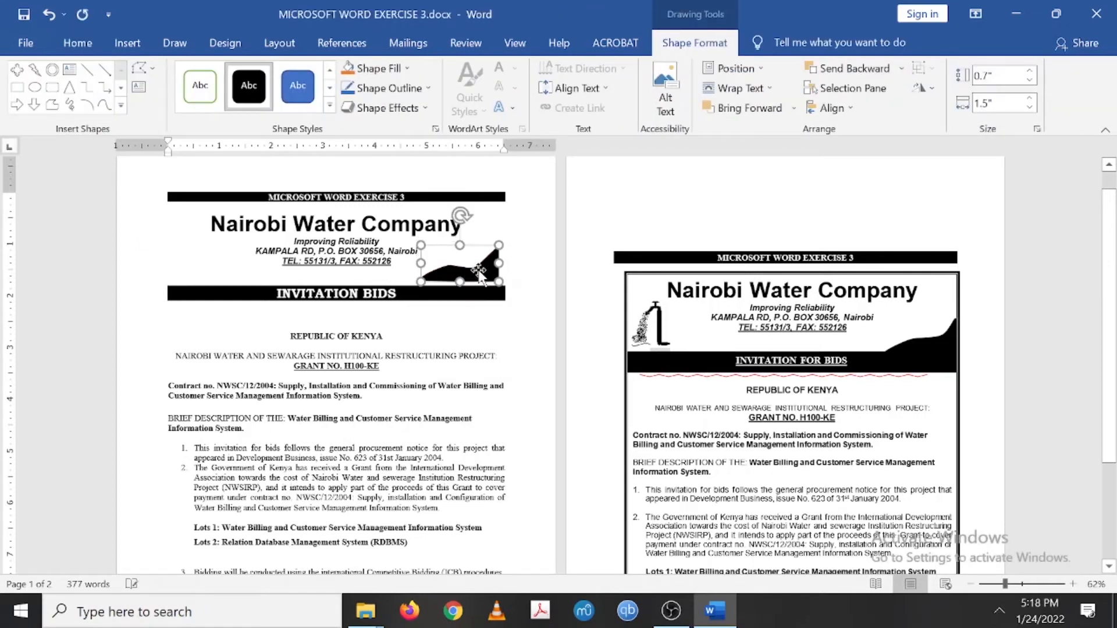
key(Up)
key(Up)
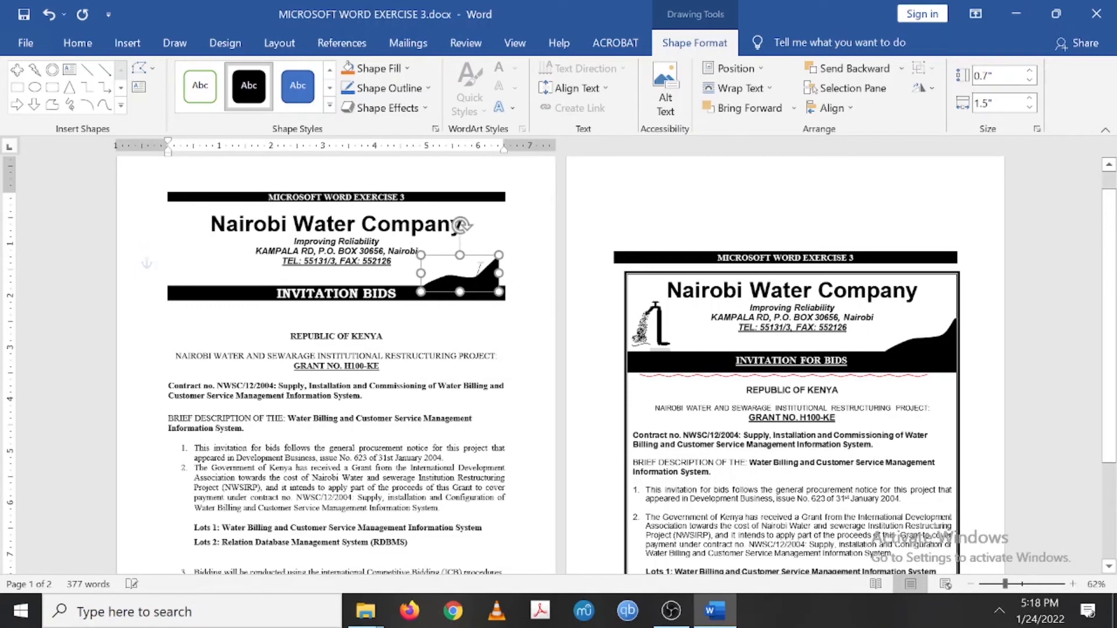
key(ctrl+Down)
key(ctrl+Down)
key(ctrl+Down)
key(ctrl+Down)
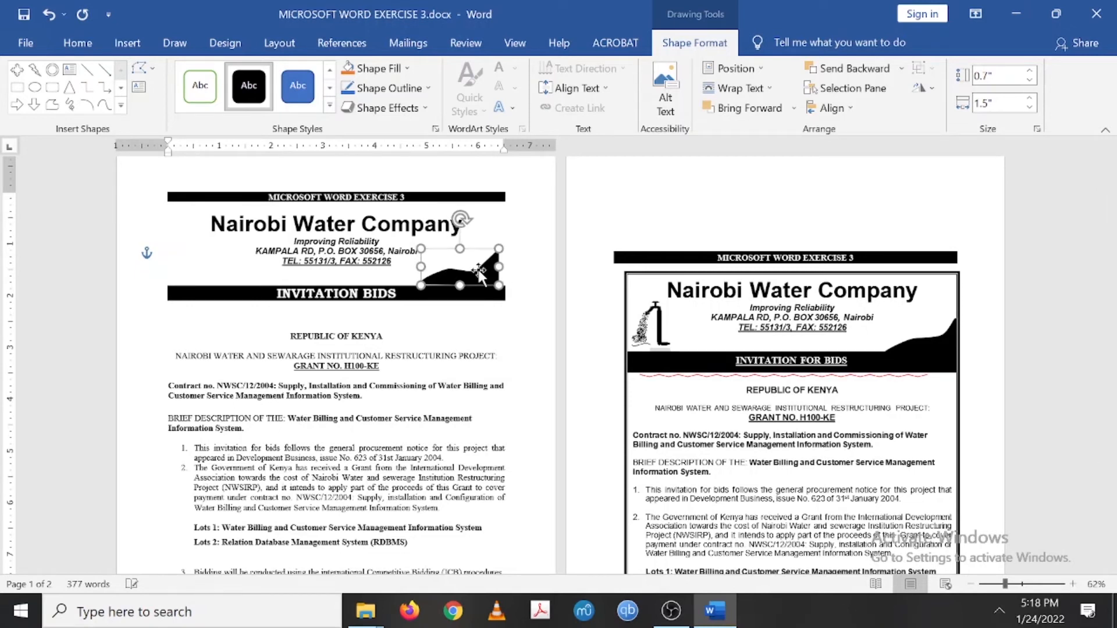
key(ctrl+Right)
key(ctrl+Right)
key(ctrl+Right)
key(ctrl+Right)
key(ctrl+Right)
key(ctrl+Right)
key(ctrl+Right)
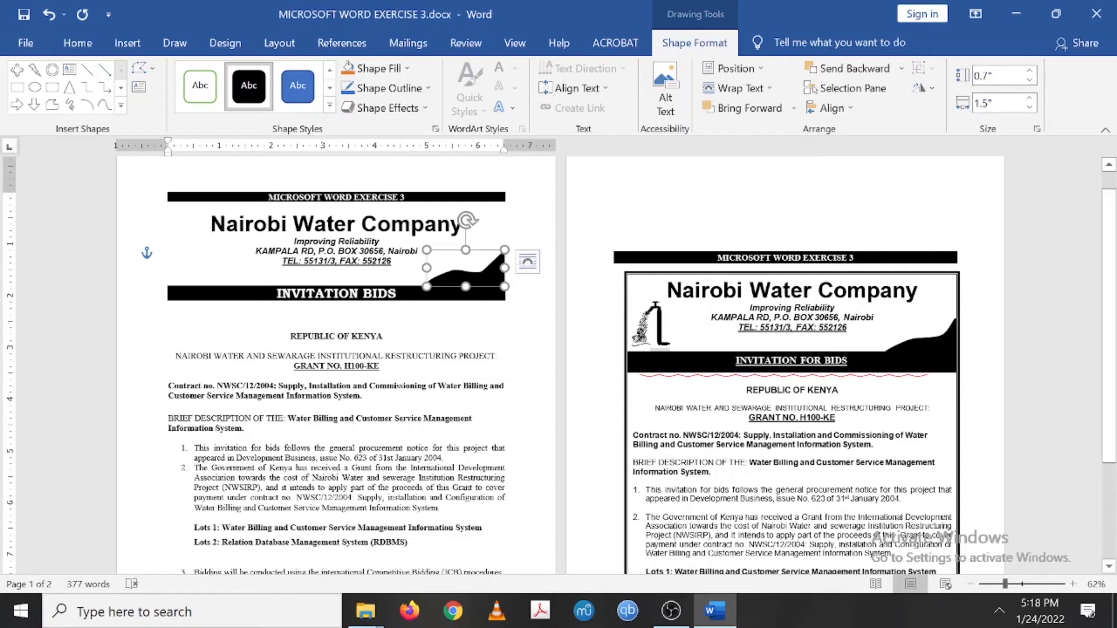
Nudge the curved shape slightly further down so that it merges with the black banner, checking the fit with the shape deselected.
click(336, 325)
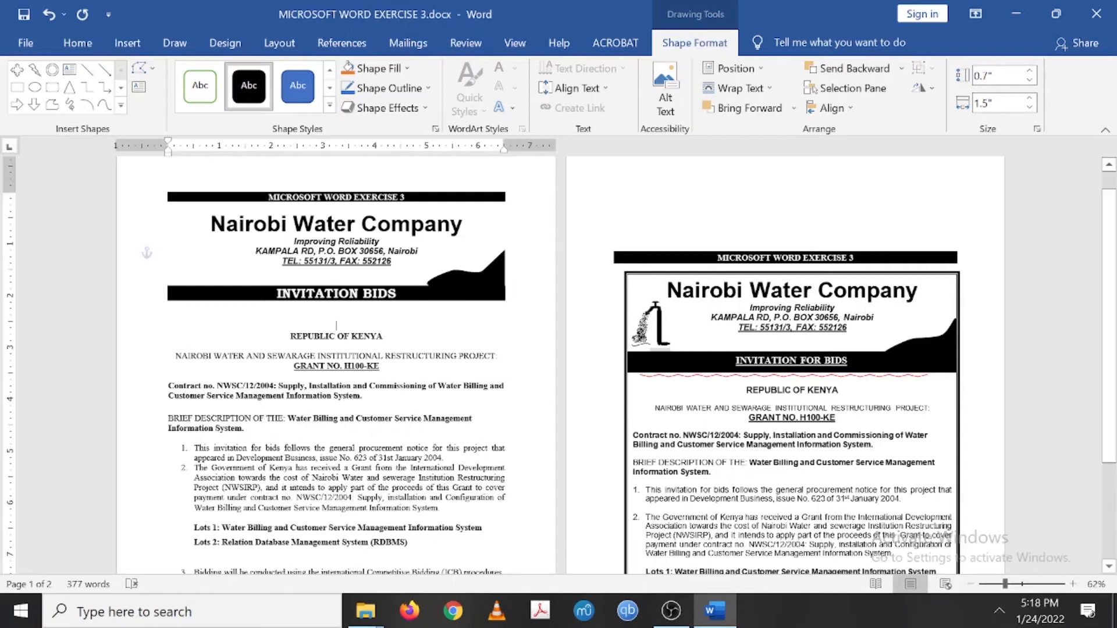
click(487, 276)
key(ctrl+Down)
key(ctrl+Down)
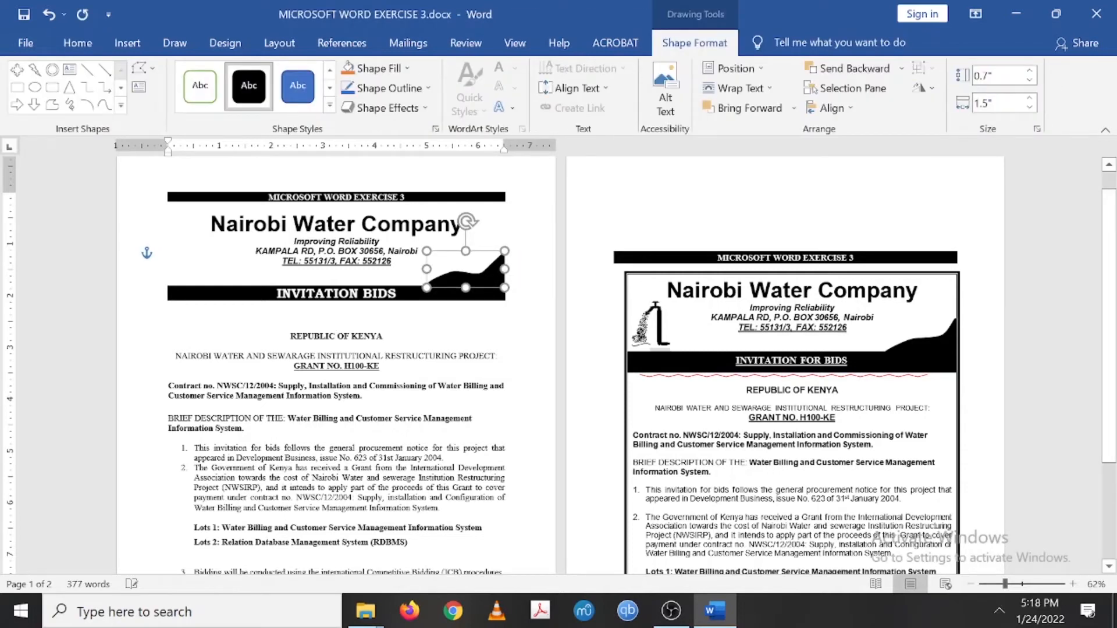
key(Escape)
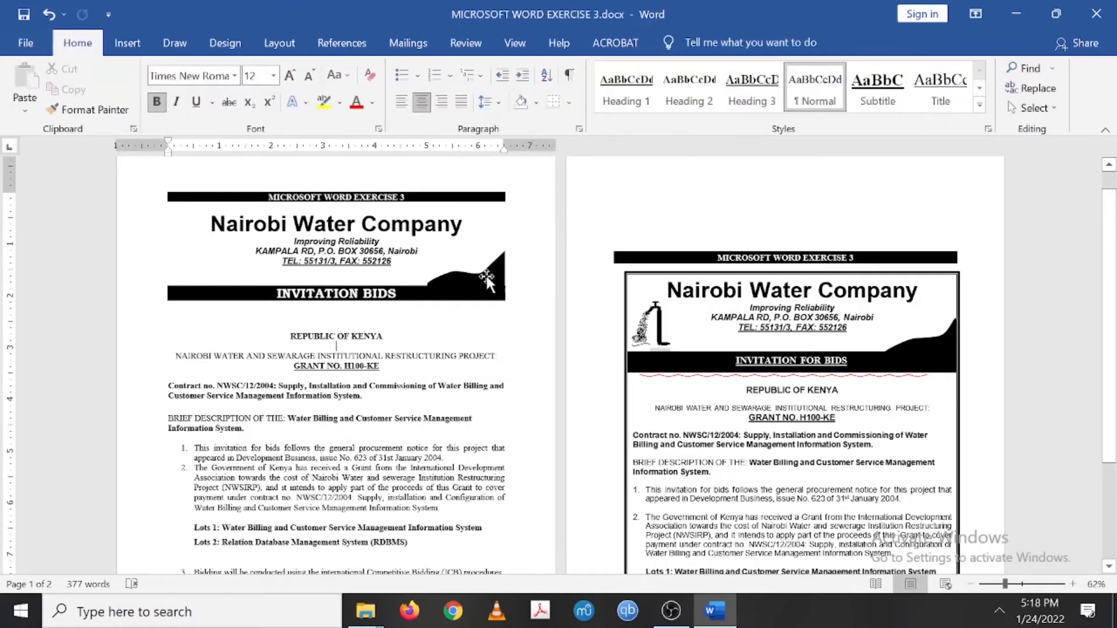
click(485, 272)
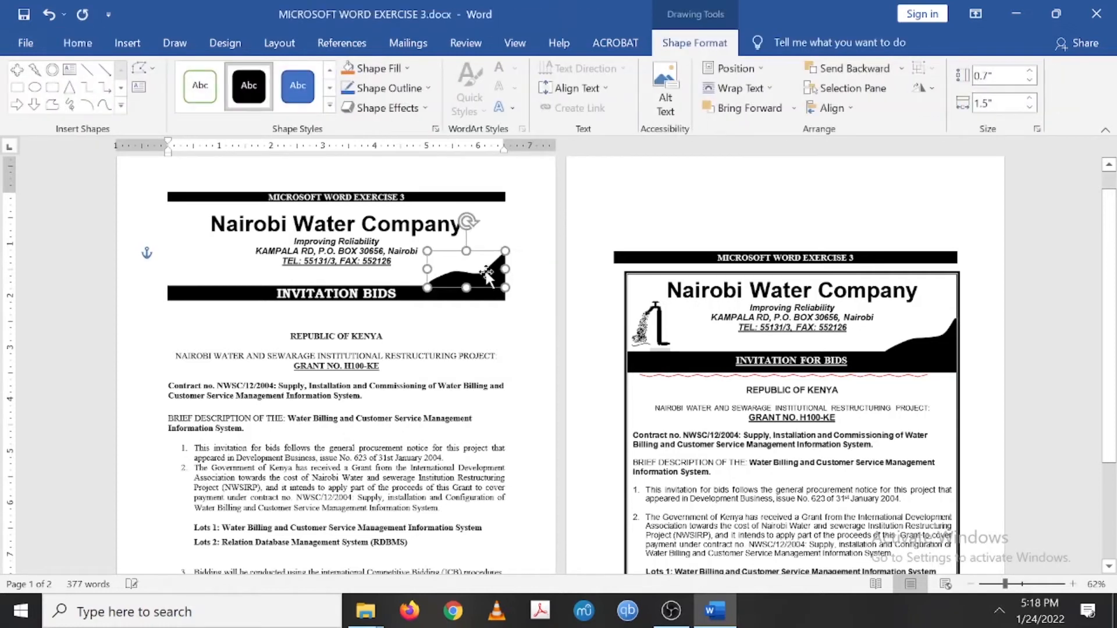
key(Escape)
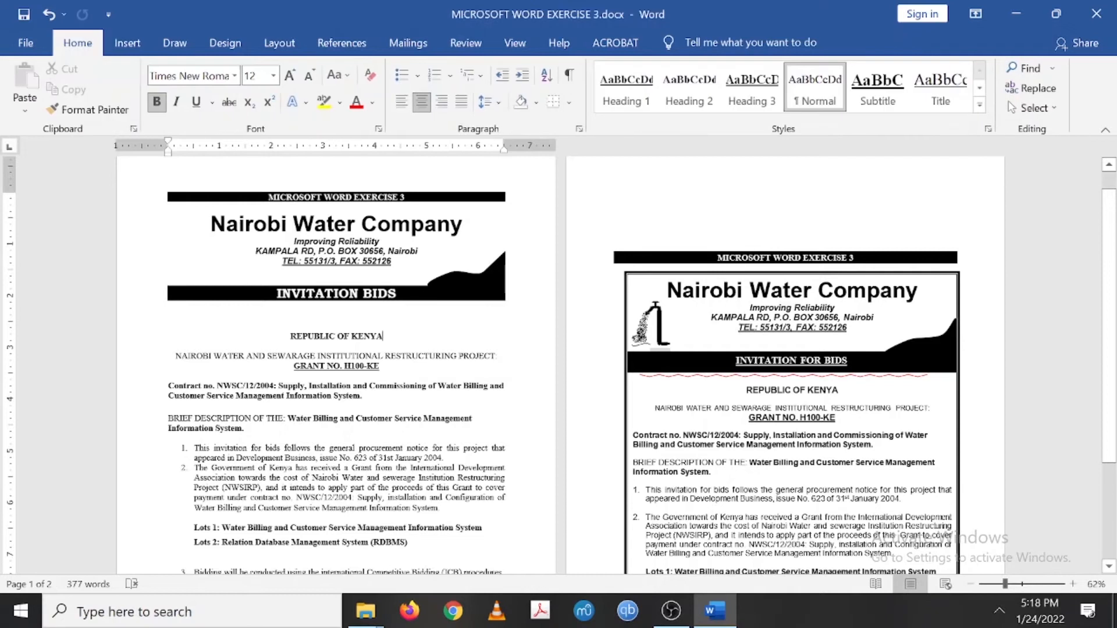
click(476, 274)
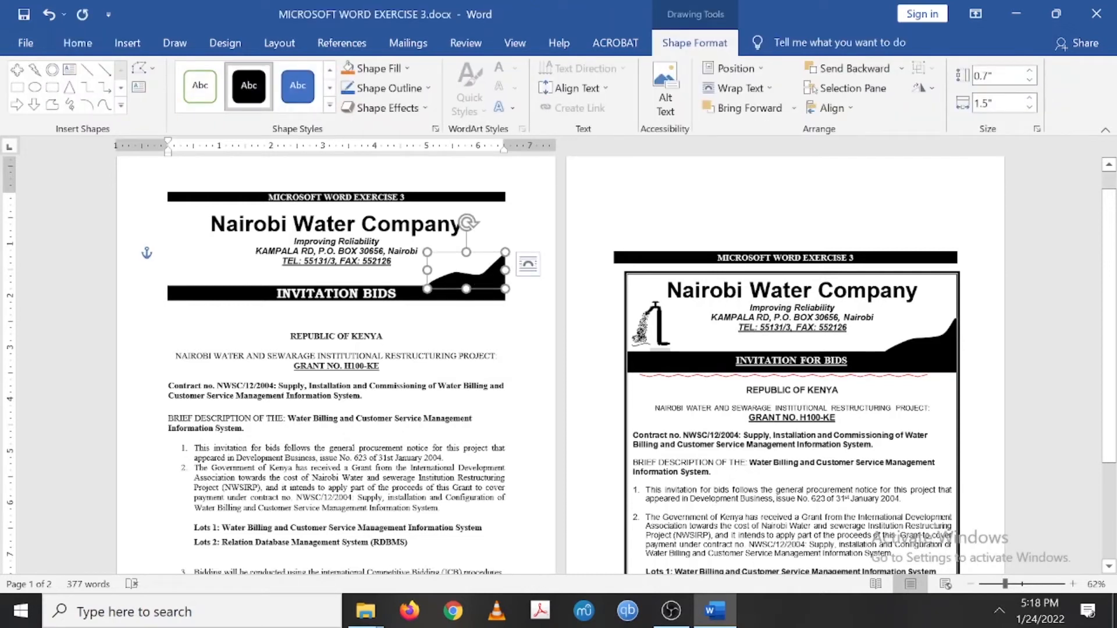
click(381, 366)
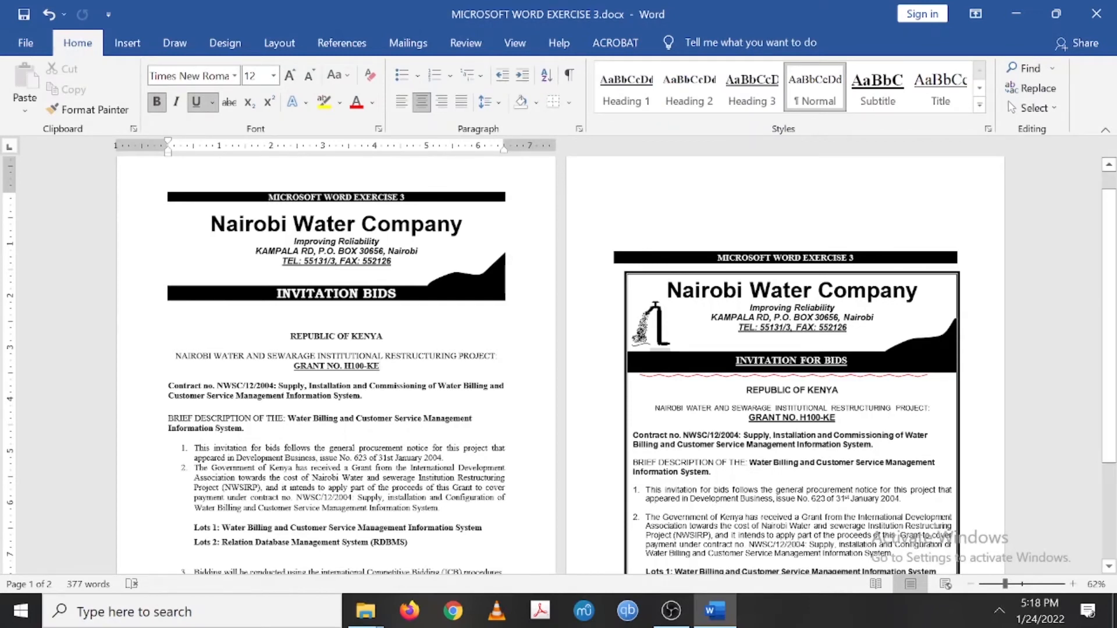
Try to thicken the black banner by adding one blank line below and one above the "INVITATION BIDS" text.
click(398, 293)
key(Return)
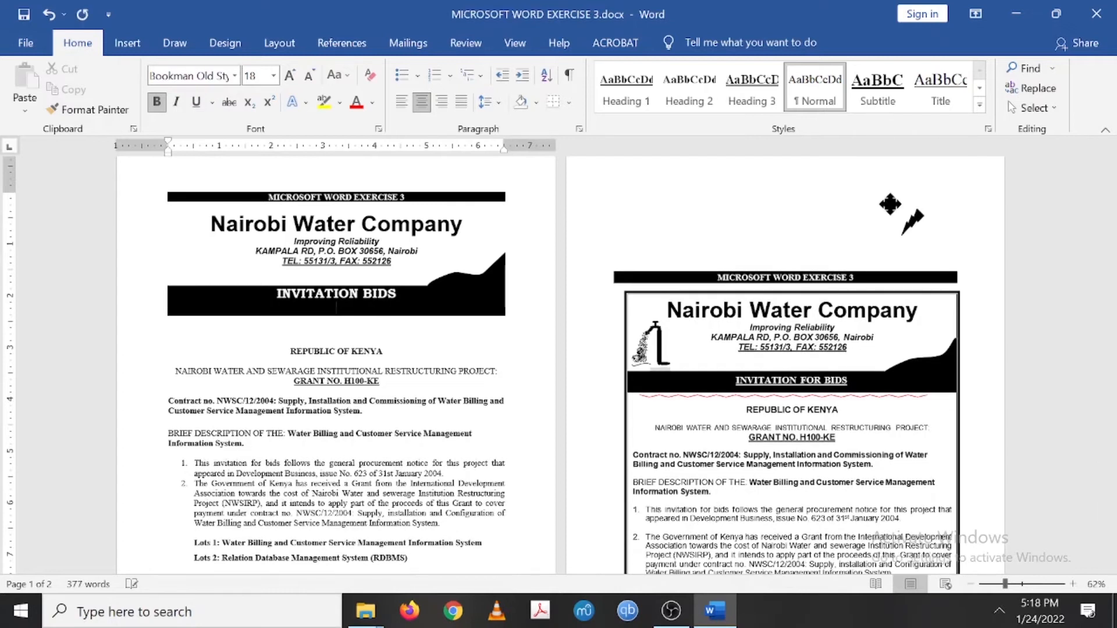
click(277, 294)
key(Return)
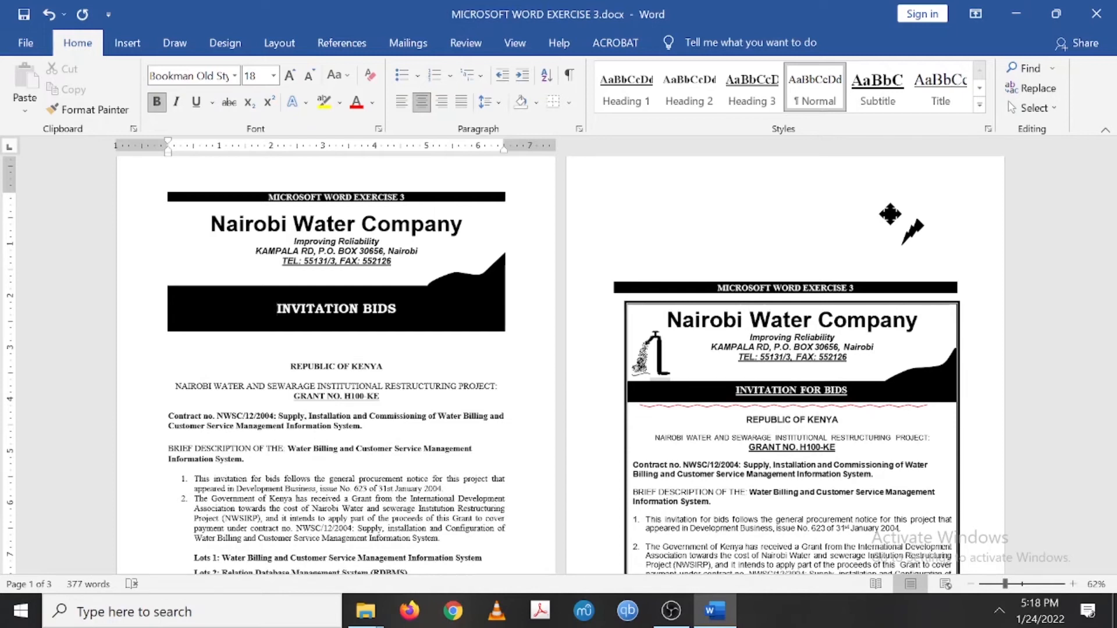
key(ctrl+z)
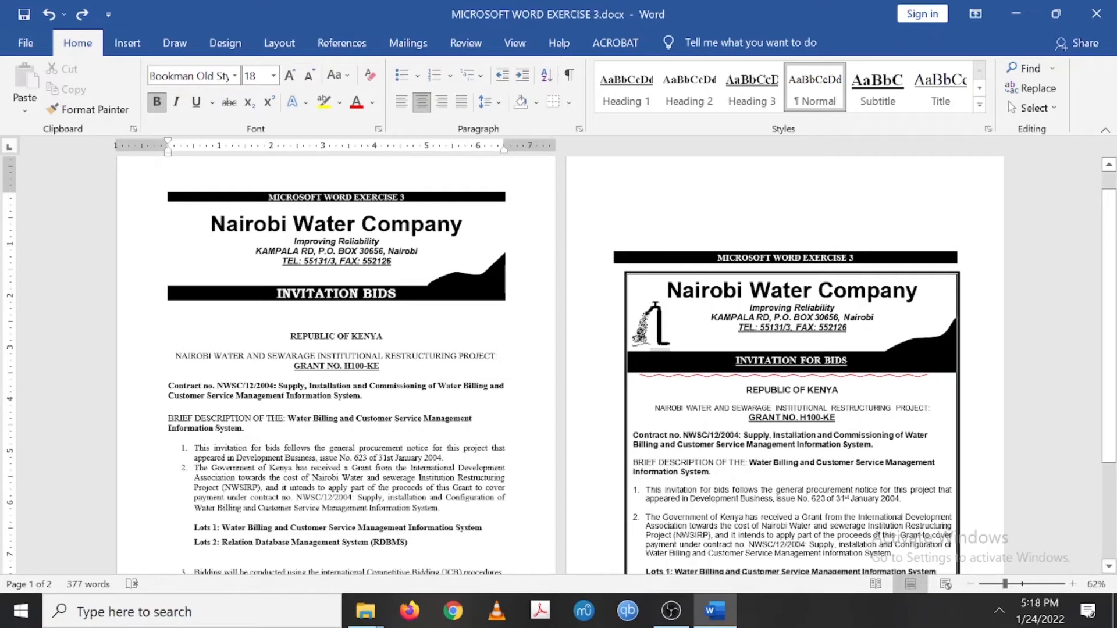
click(478, 276)
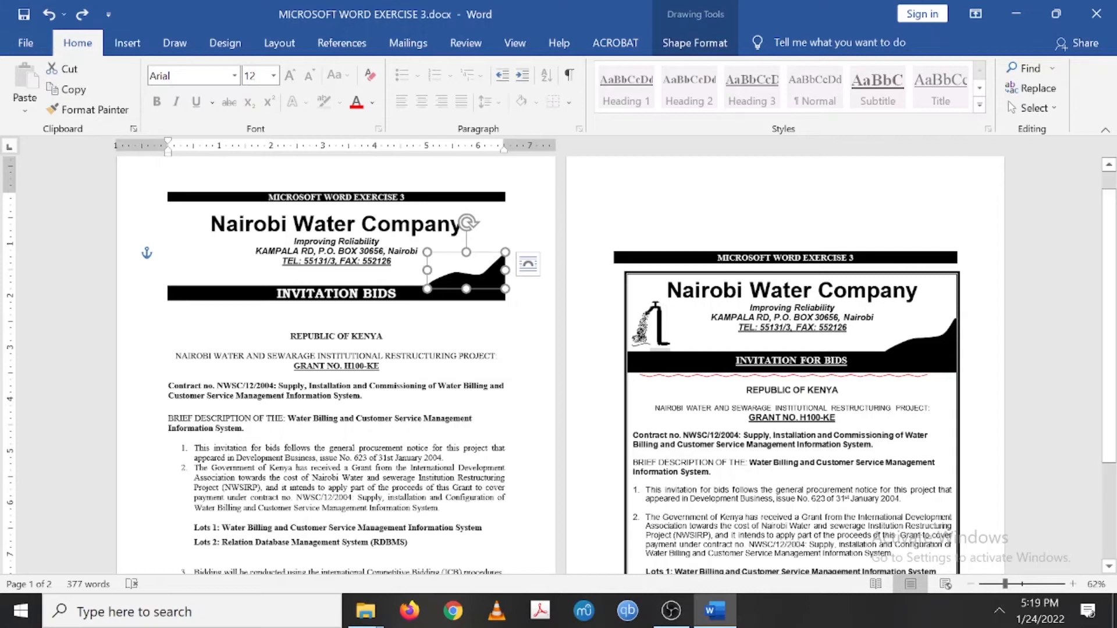
click(370, 437)
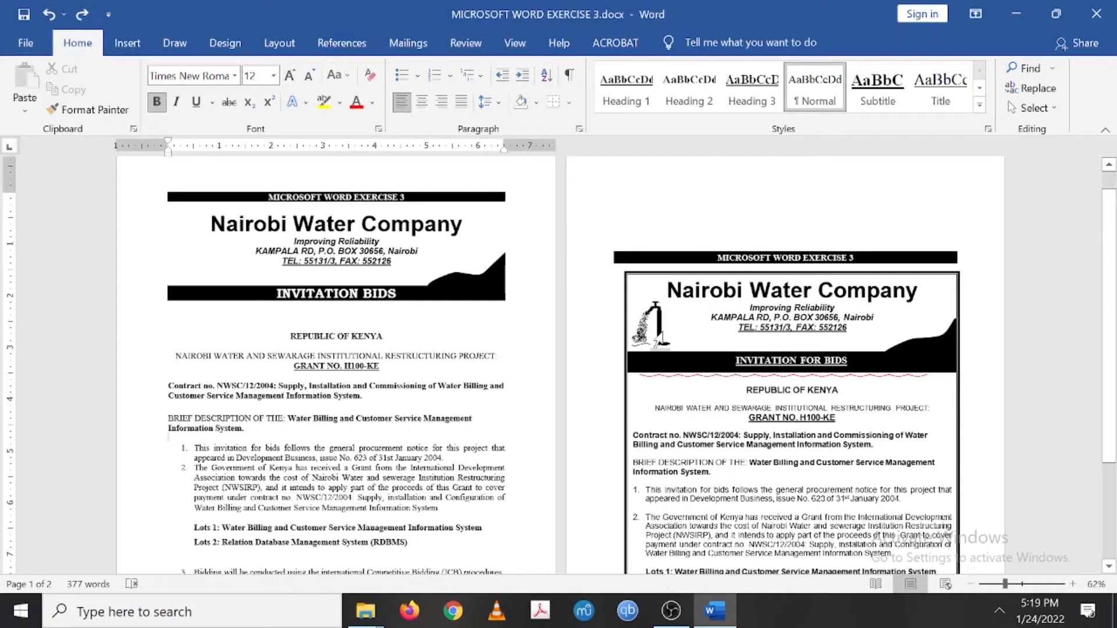
Switch to Paint 3D and start a new blank project, checking the sample tap logo in the Word document.
click(151, 620)
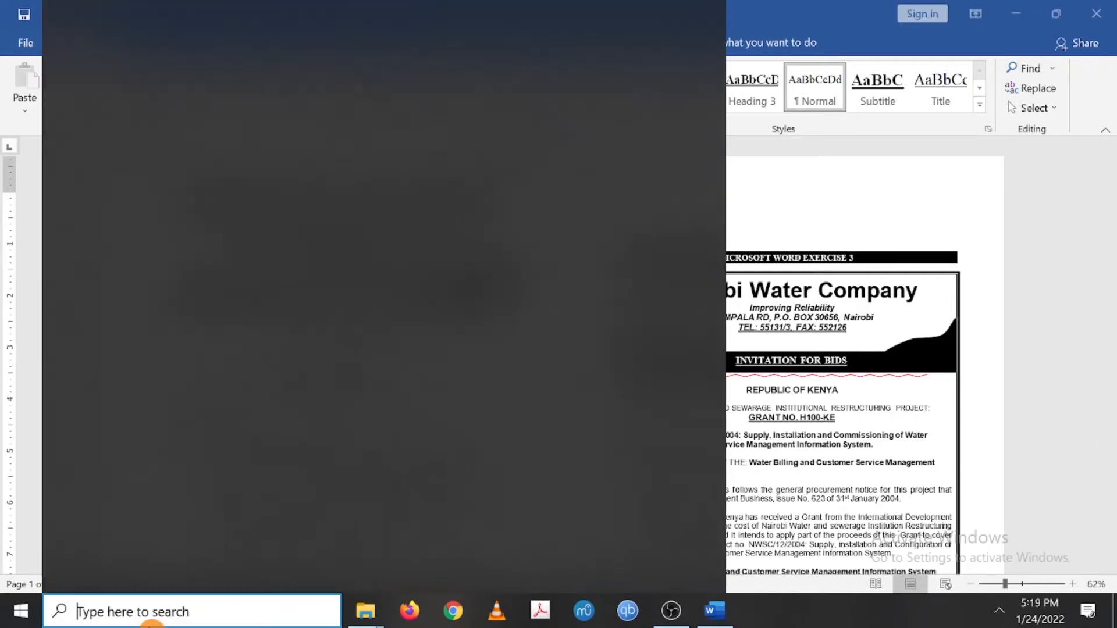
text(PAI)
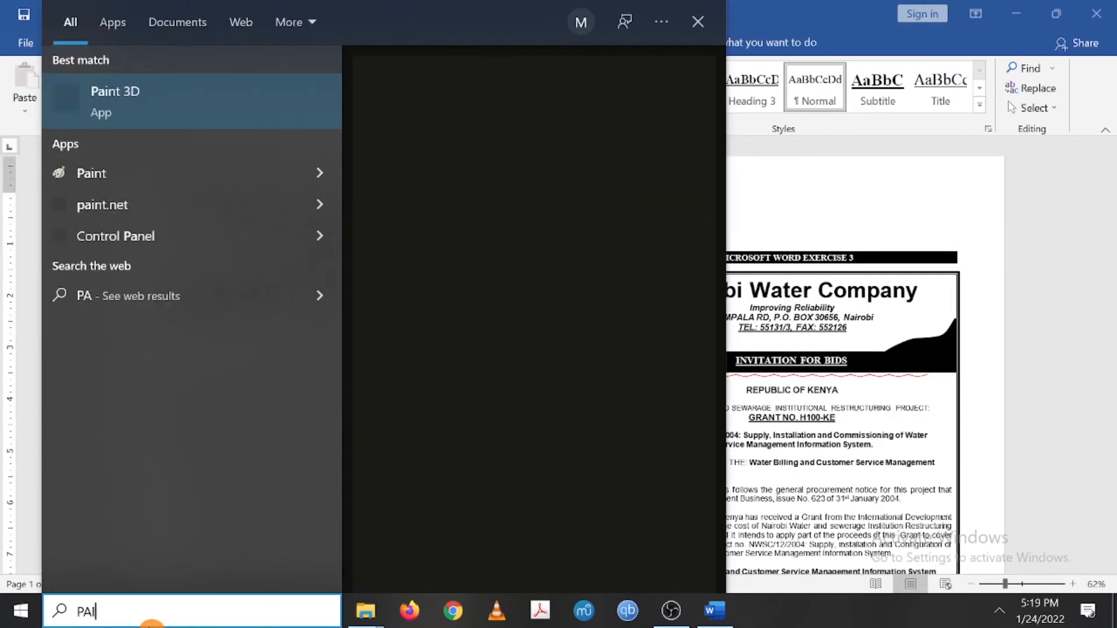
text(NT)
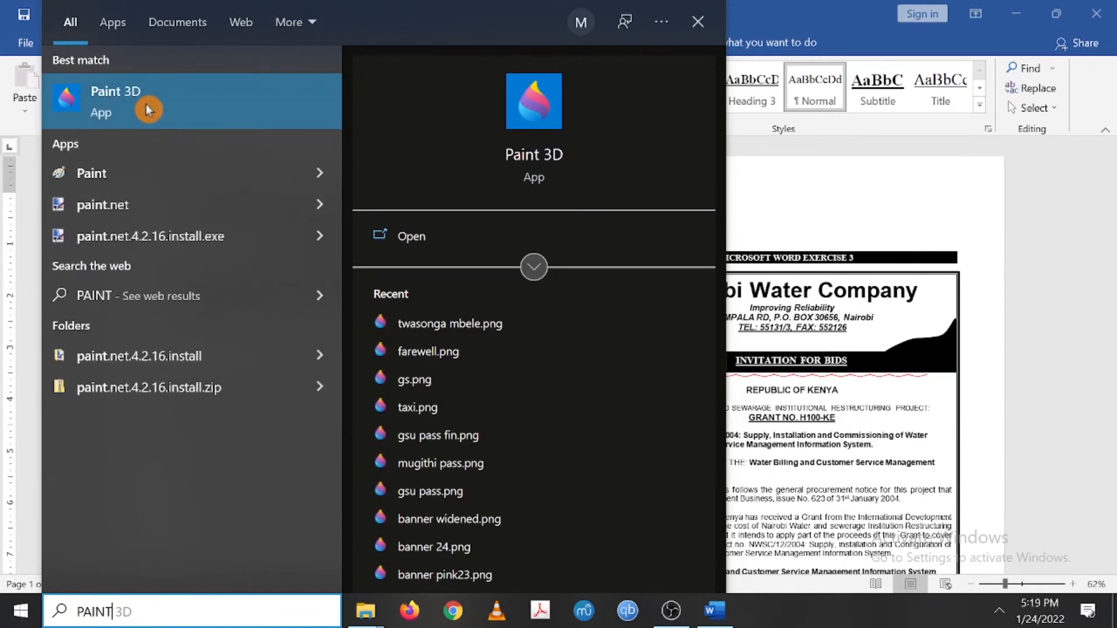
click(146, 109)
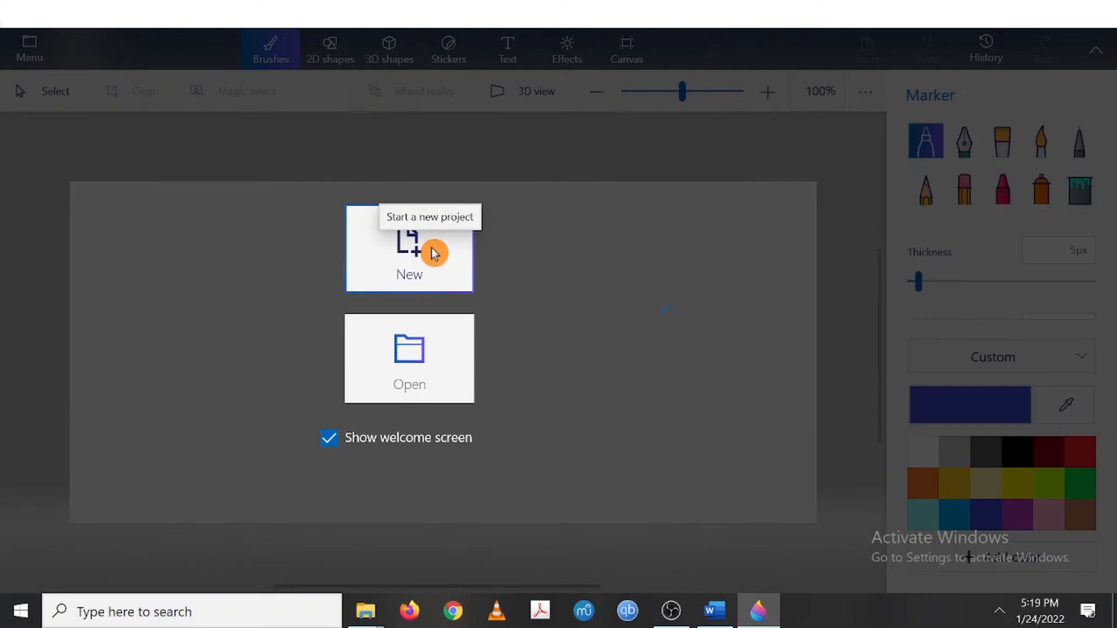
click(431, 247)
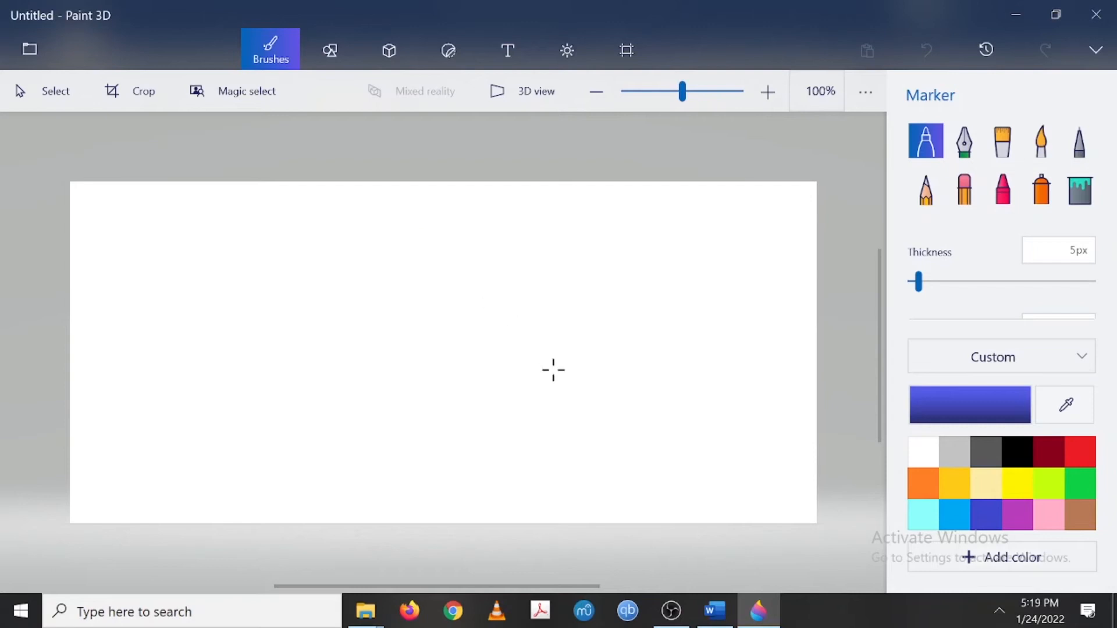
key(alt+Tab)
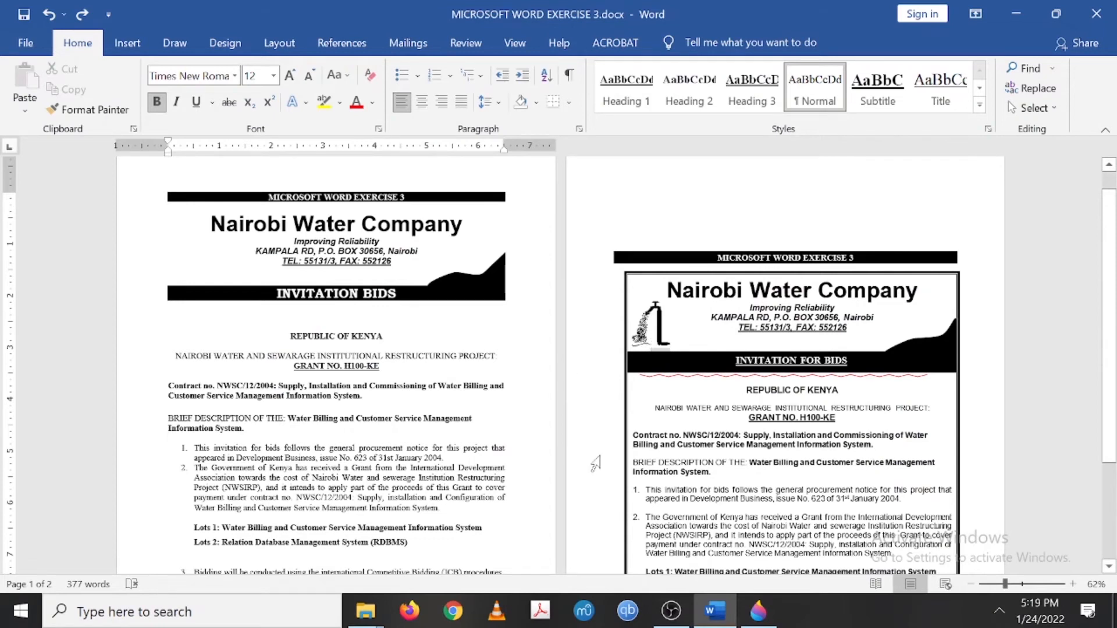
key(alt+Tab)
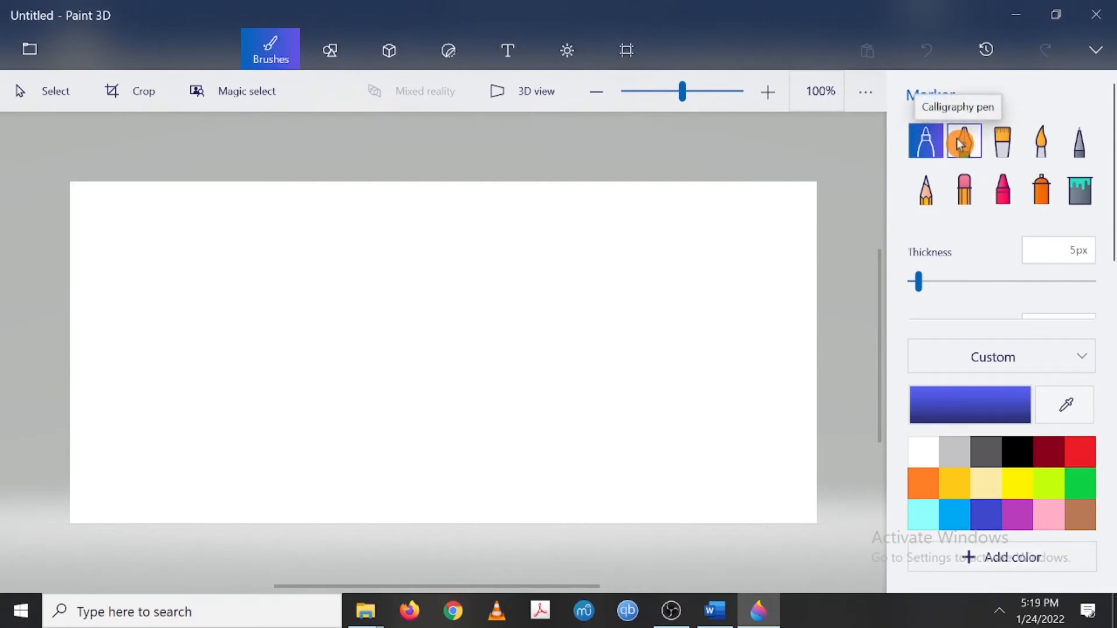
Set up the Marker brush with 12 px thickness, Gloss material and the near-black colour 101010.
click(275, 53)
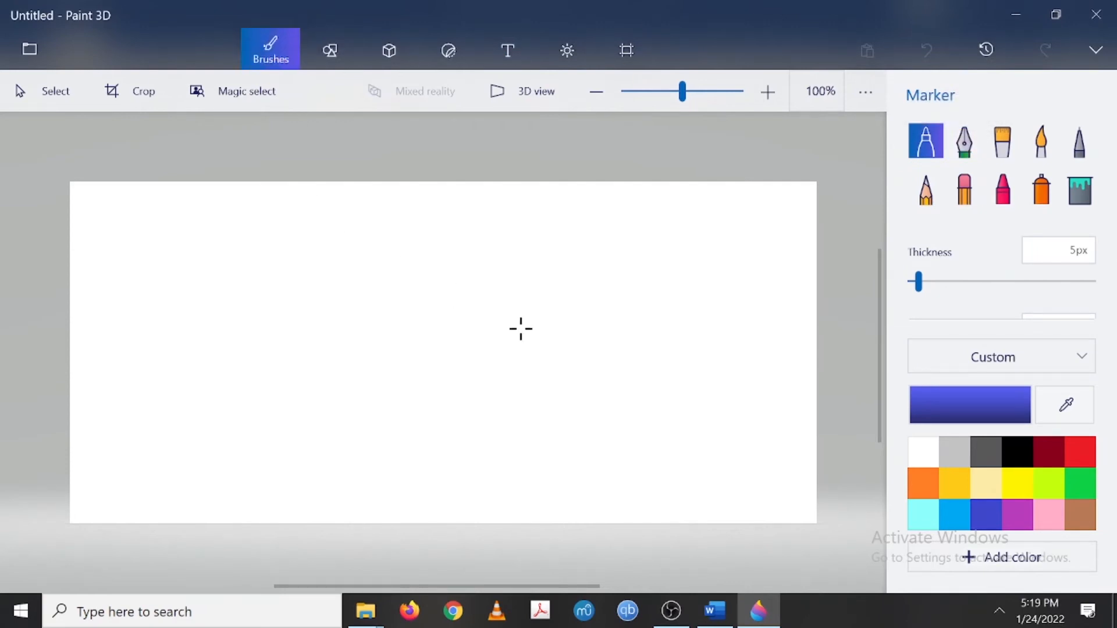
click(270, 53)
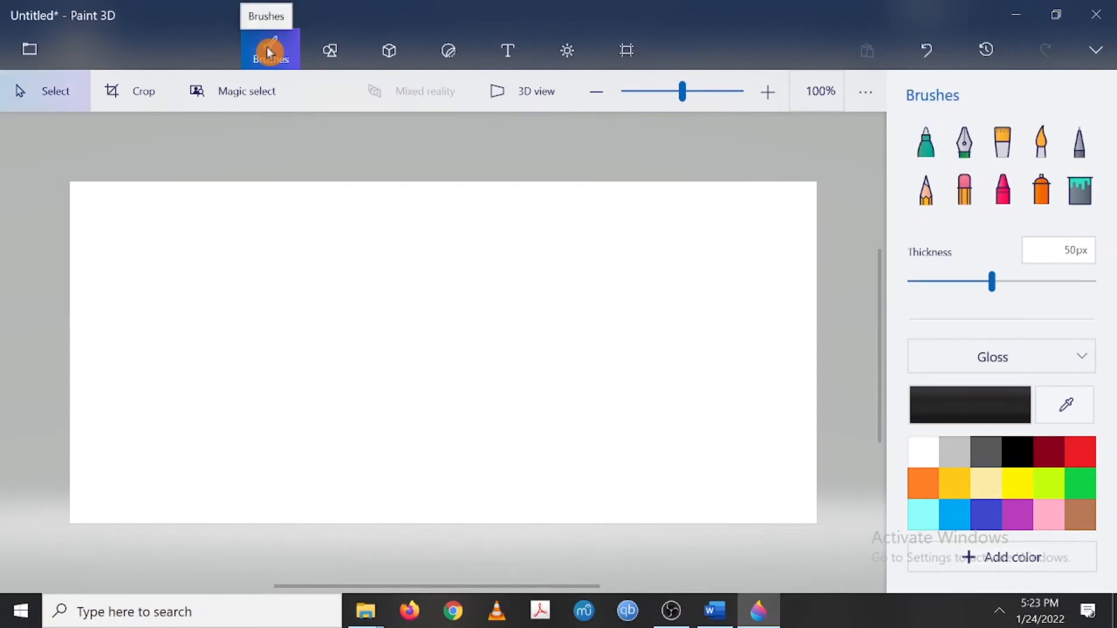
click(928, 156)
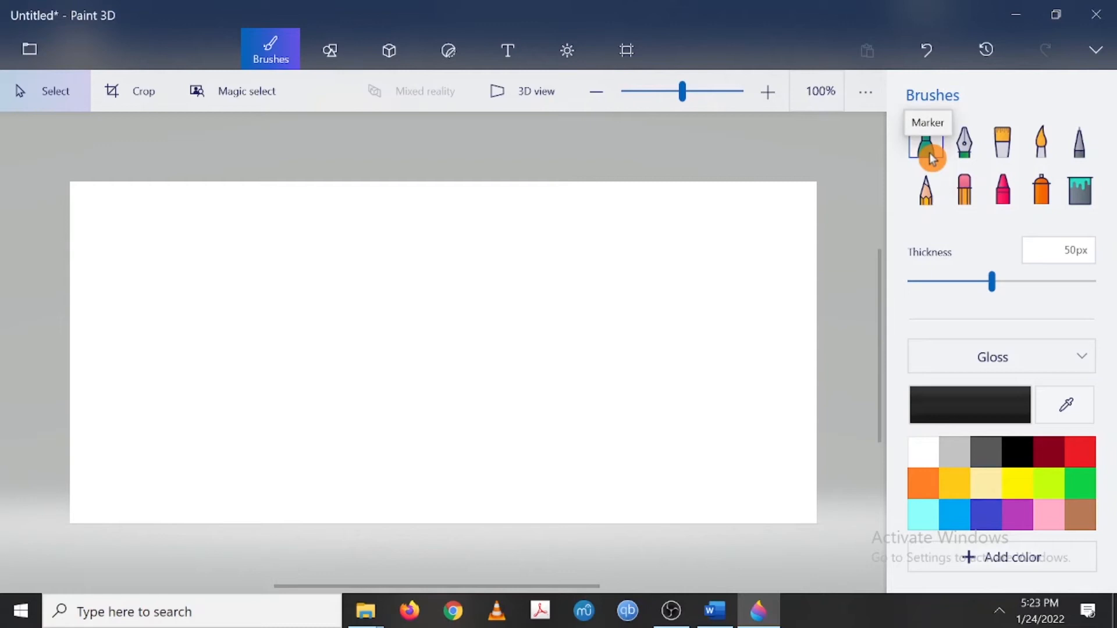
click(933, 195)
click(963, 190)
click(957, 146)
click(941, 149)
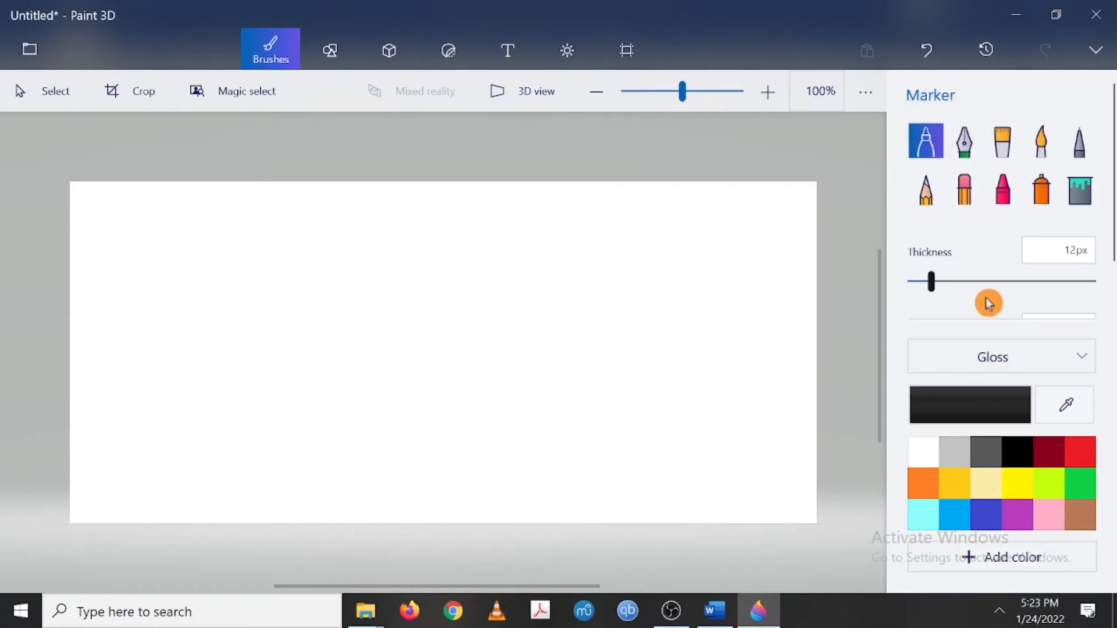
click(1075, 365)
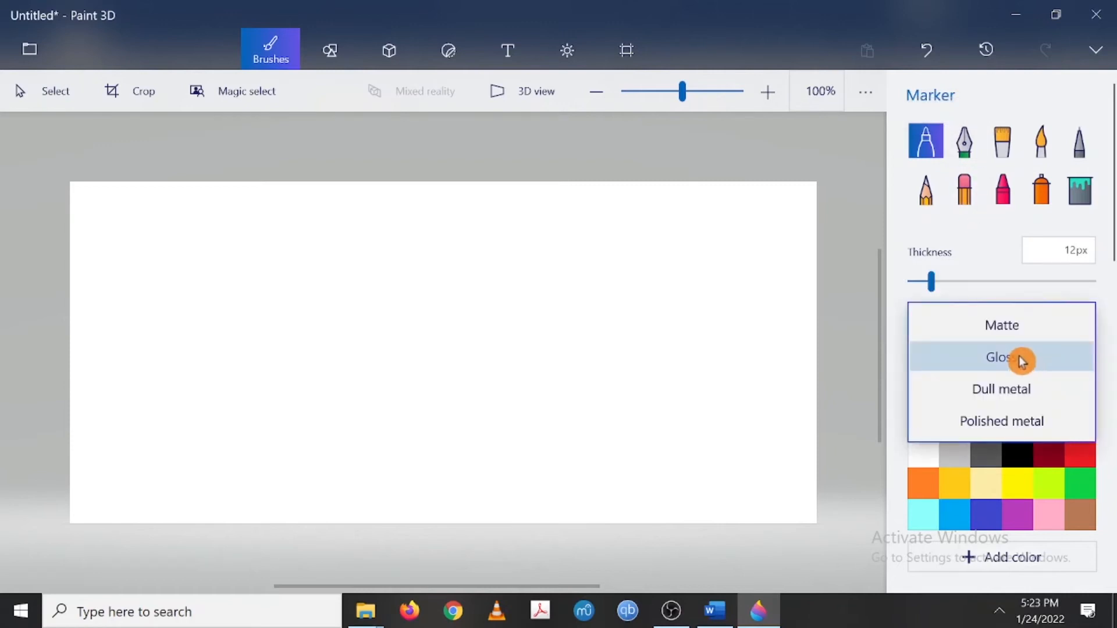
click(1022, 361)
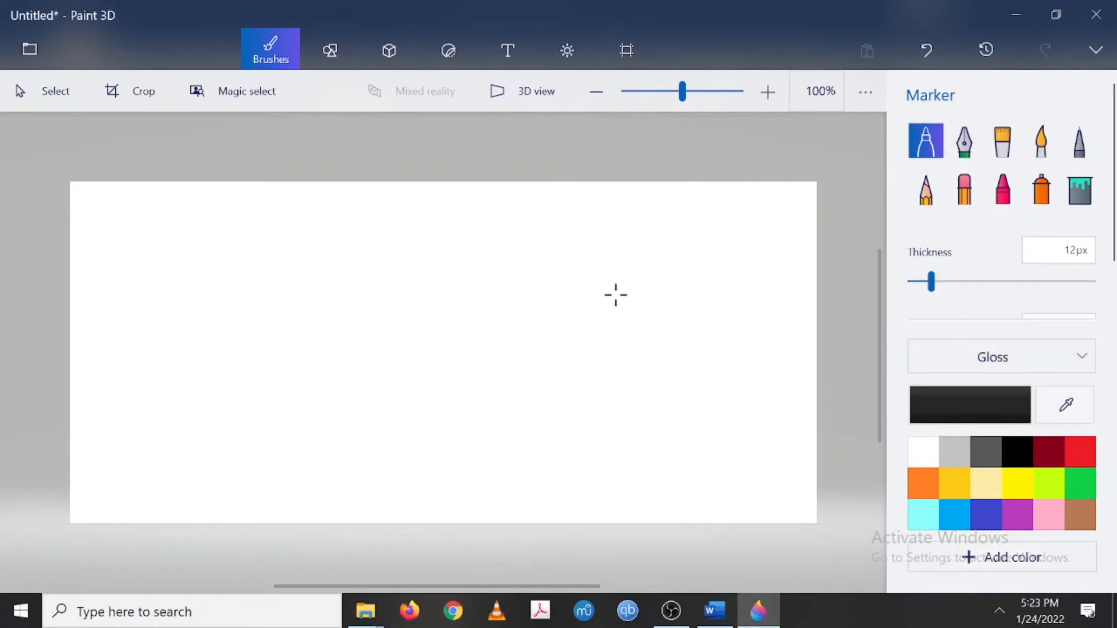
click(926, 410)
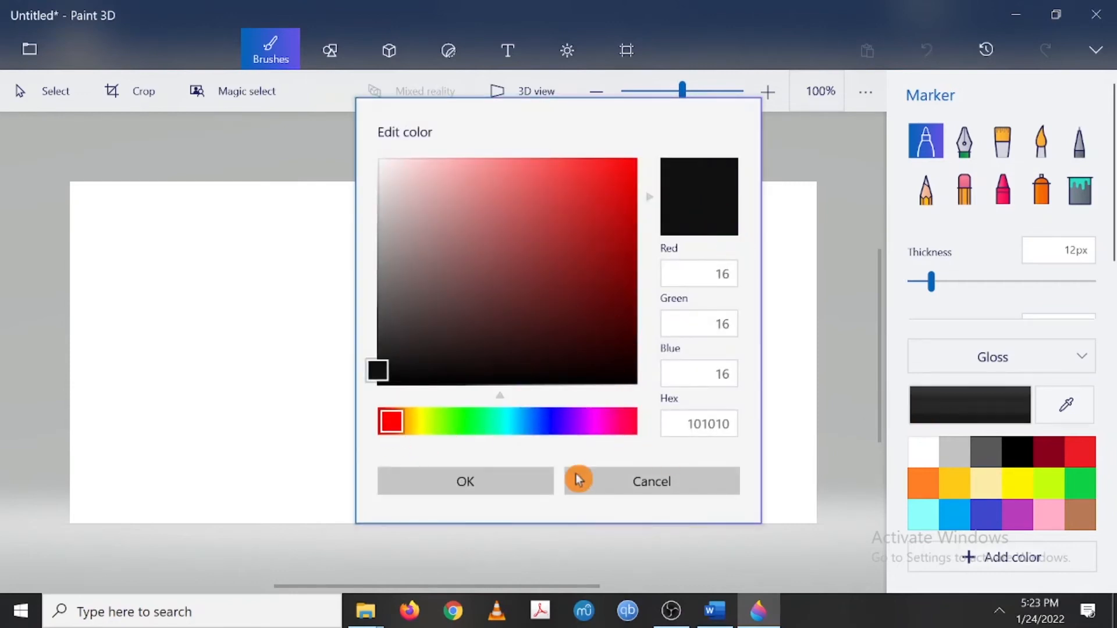
click(514, 485)
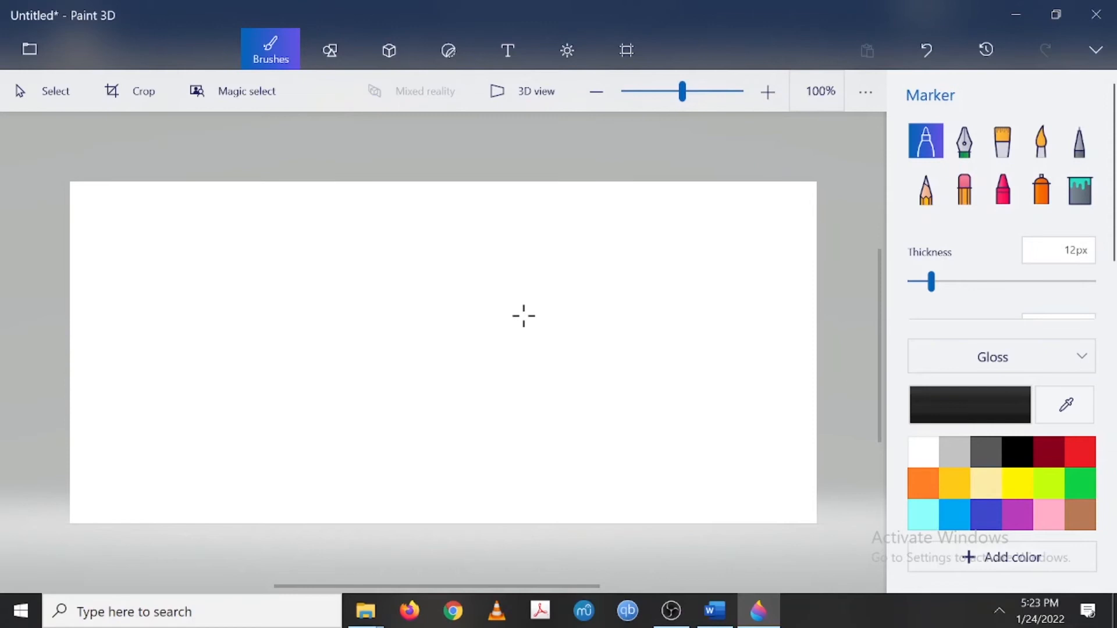
Make a trial vertical marker stroke, draw the tap with its foot, spout and T-shaped handle, and spray a water stream below the spout.
drag(521, 306, 523, 387)
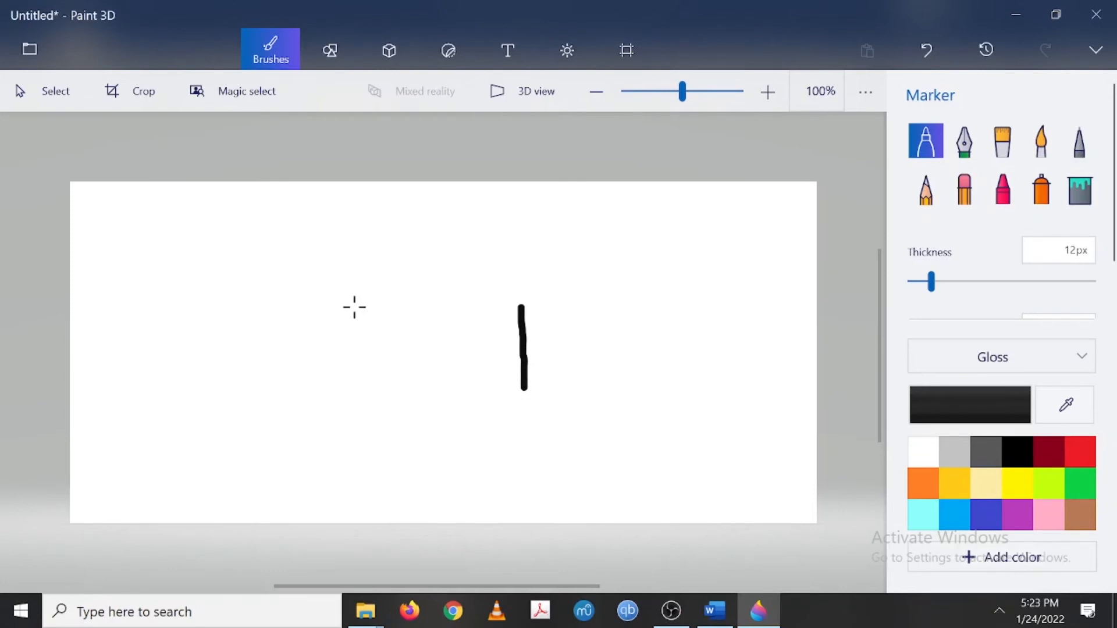
mouse_move(335, 280)
mouse_down()
mouse_move(334, 373)
mouse_move(370, 375)
mouse_up()
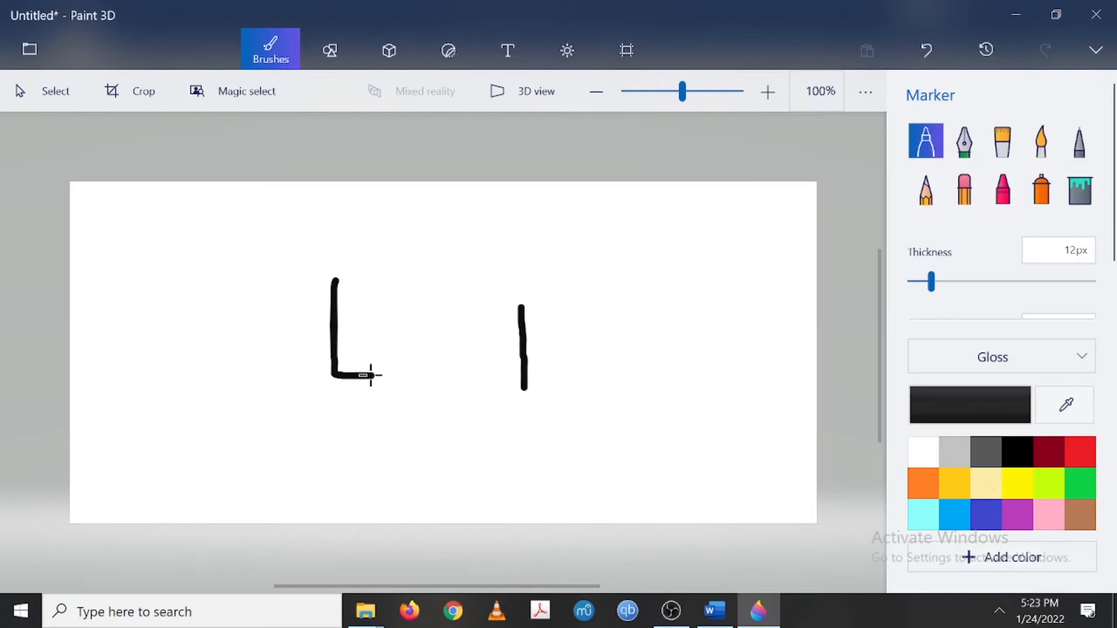
mouse_move(336, 281)
mouse_down()
mouse_move(304, 281)
mouse_move(295, 302)
mouse_move(318, 273)
mouse_up()
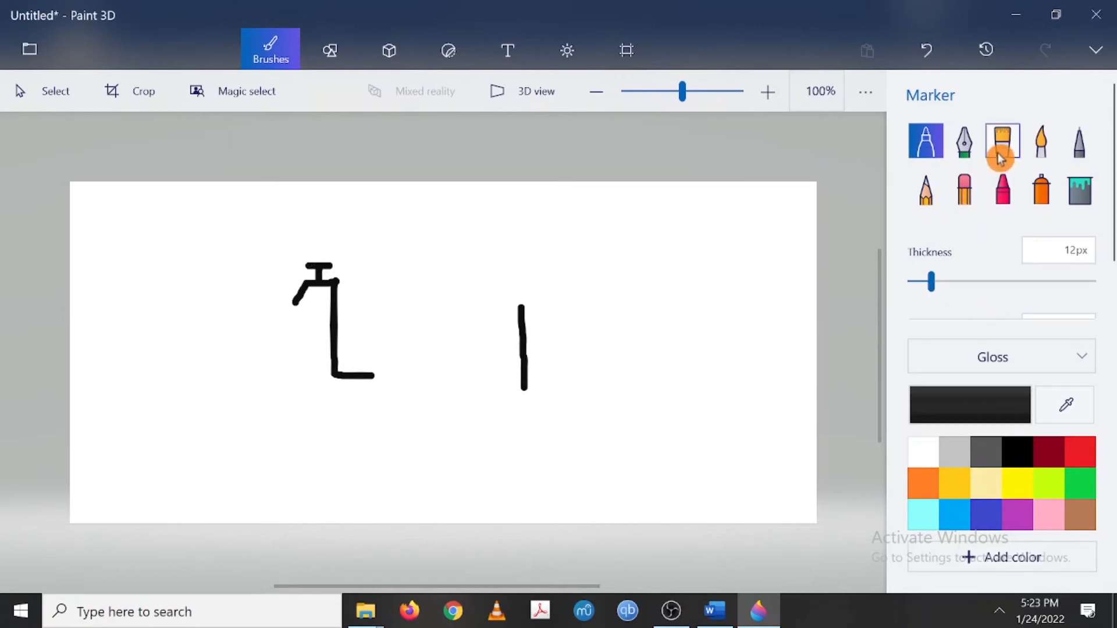
click(1033, 196)
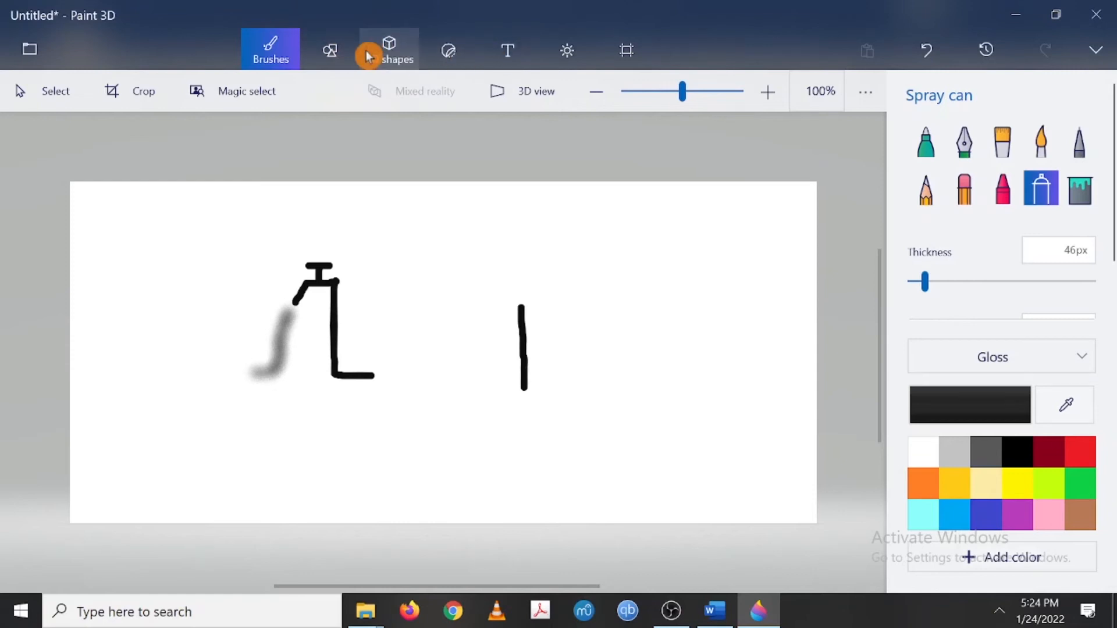
Draw a black 3-point curve, arched upward, on the empty canvas below and to the right of the trial vertical stroke.
click(331, 51)
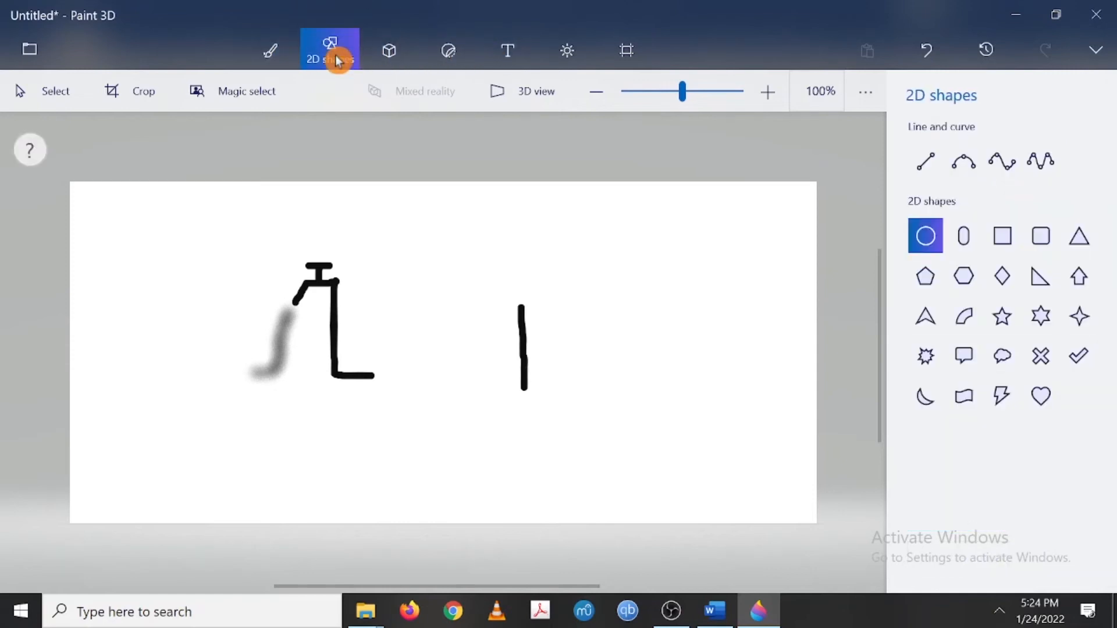
click(963, 169)
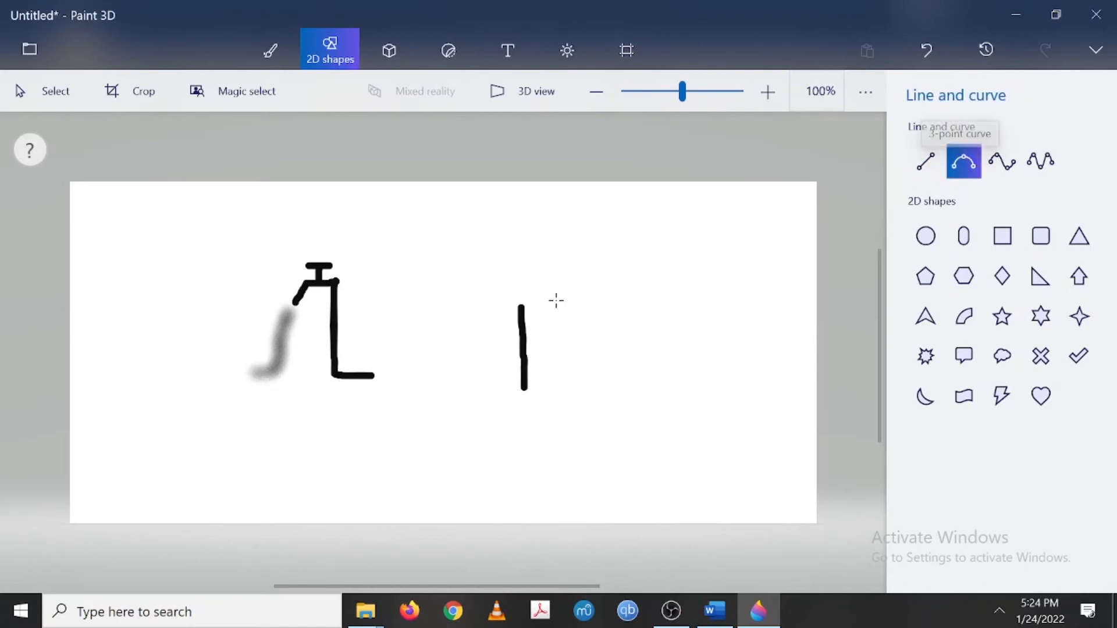
mouse_move(601, 418)
mouse_down()
mouse_move(619, 427)
mouse_move(646, 411)
mouse_move(658, 433)
mouse_up()
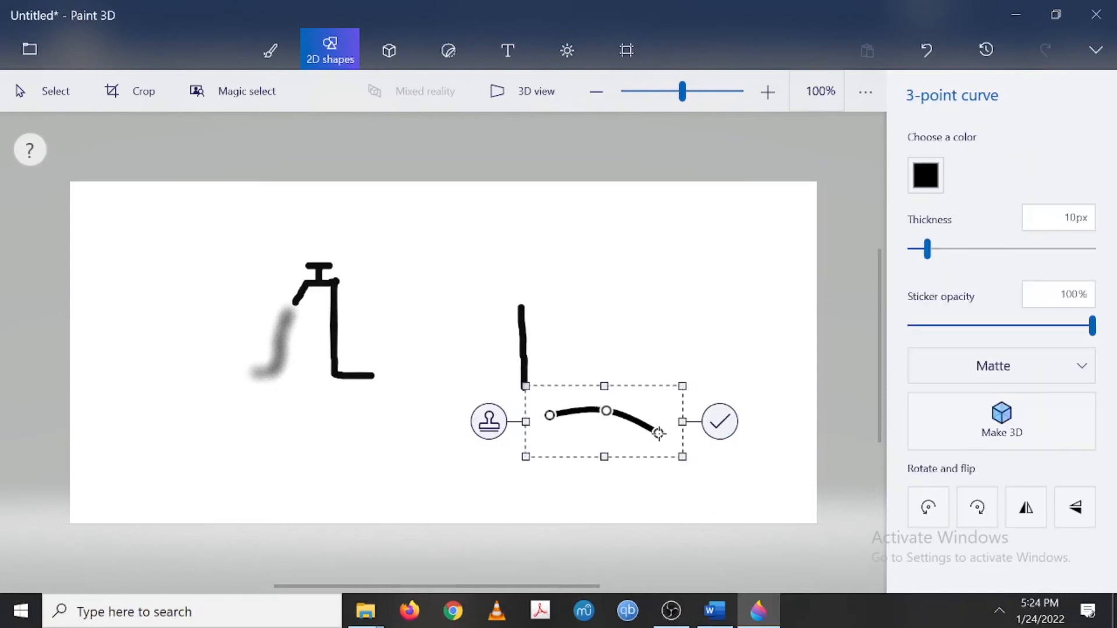
click(661, 393)
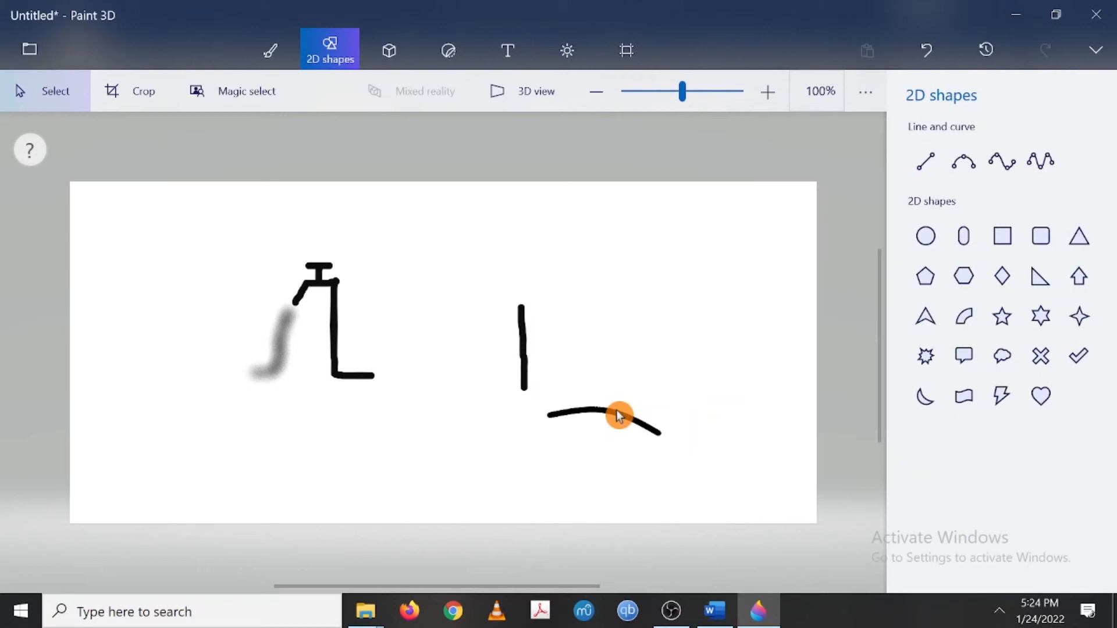
Draw a short wavy 4-point curve in black on the empty canvas between the tap and the arched curve.
click(1004, 169)
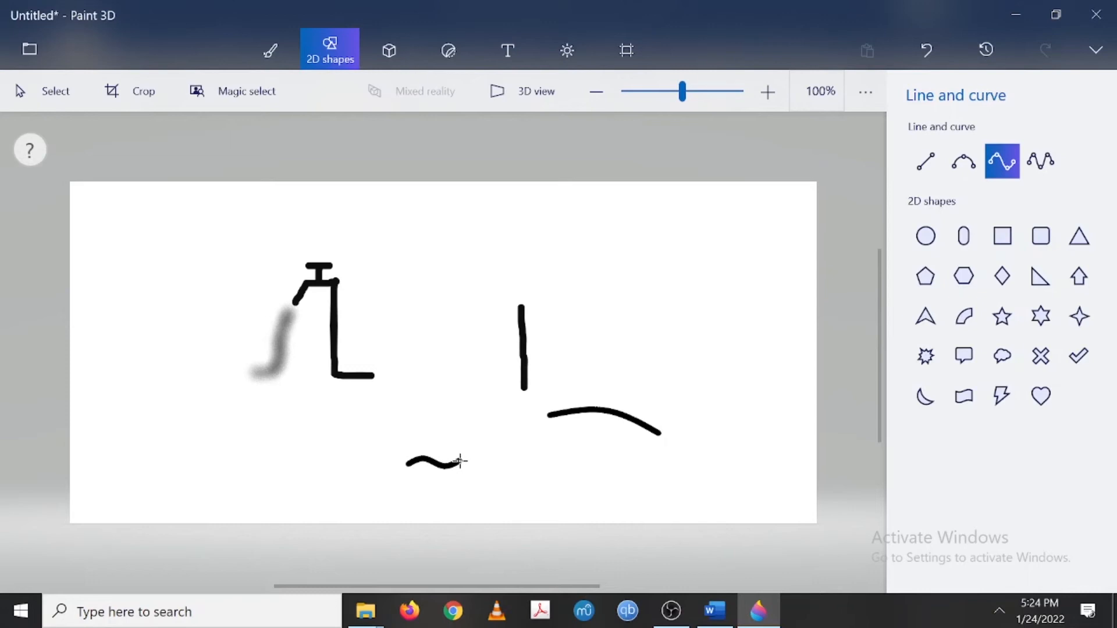
drag(459, 462, 461, 462)
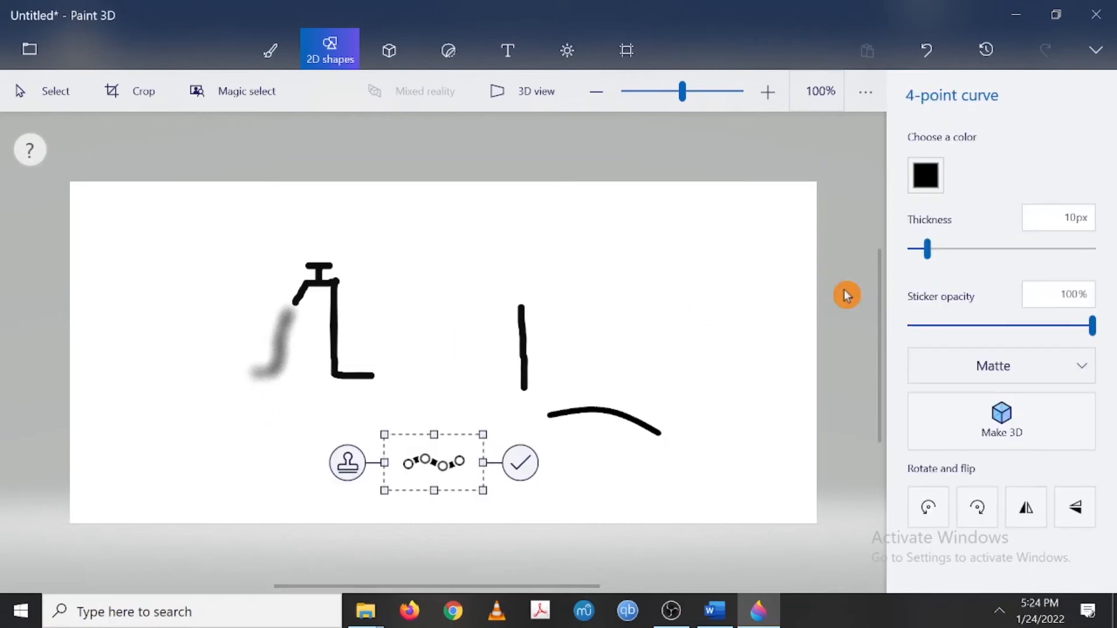
click(337, 60)
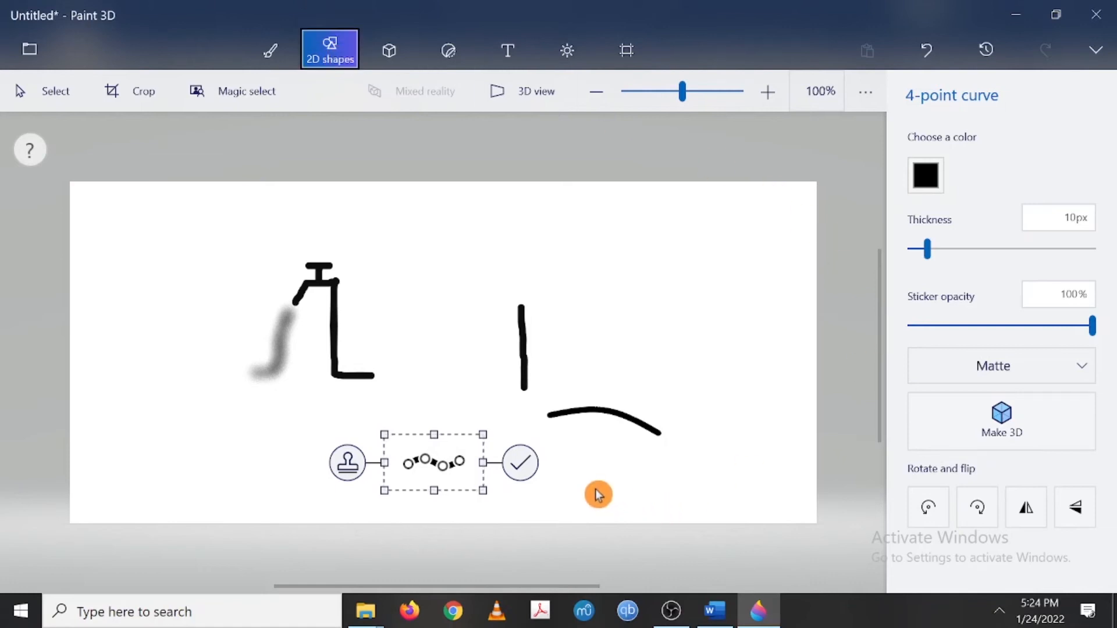
click(517, 471)
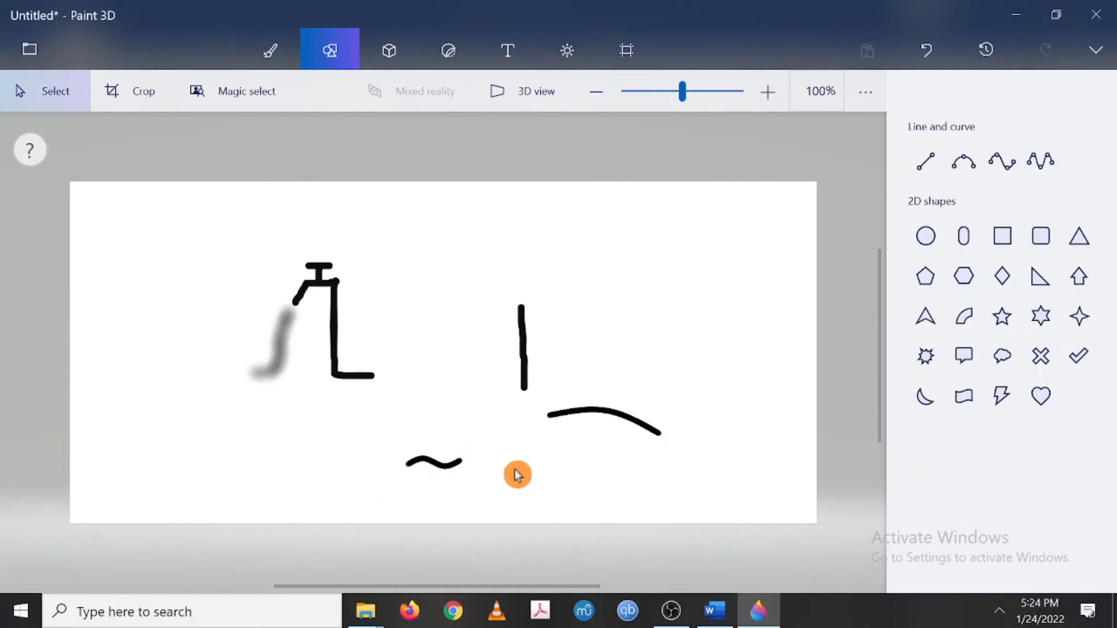
Draw a wavy black 4-point curve directly beneath the sprayed water stream to represent the water surface.
click(924, 160)
click(1010, 170)
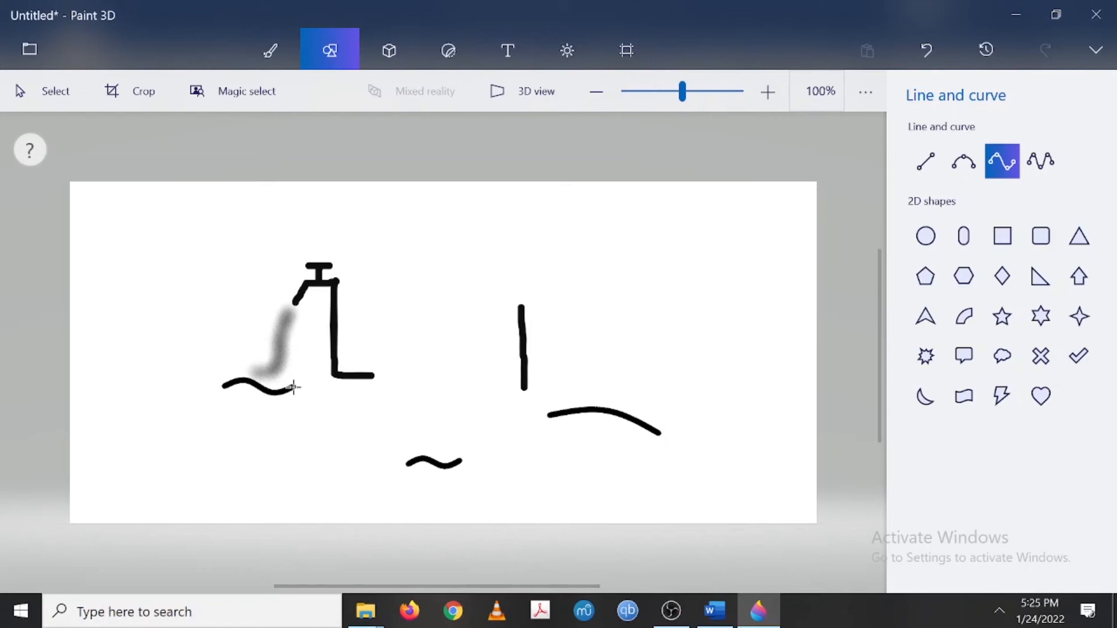
drag(224, 386, 294, 386)
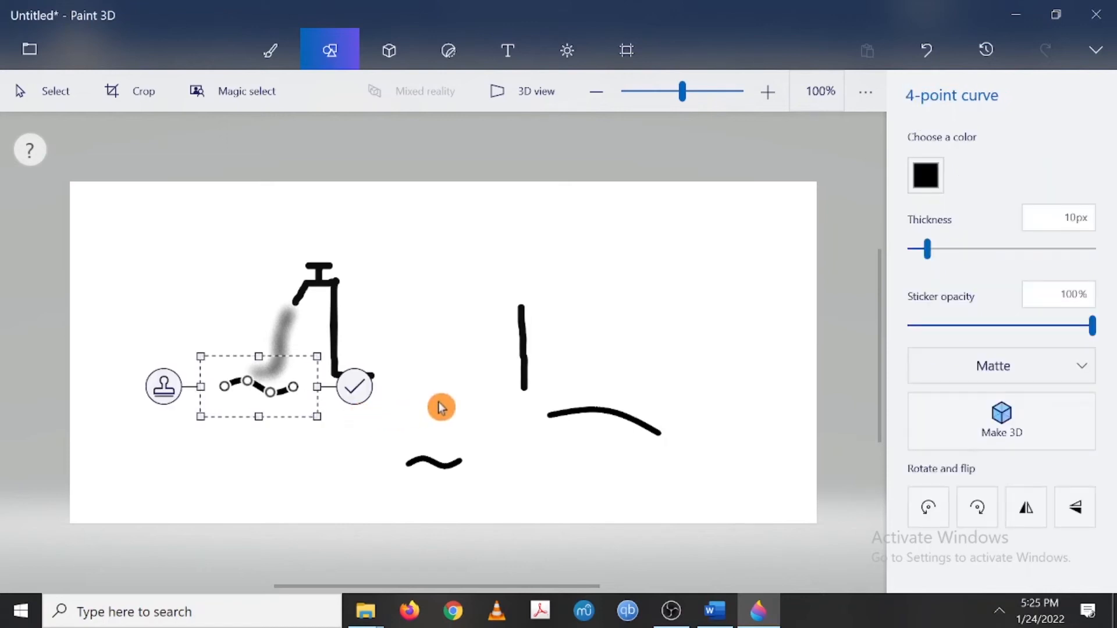
click(358, 388)
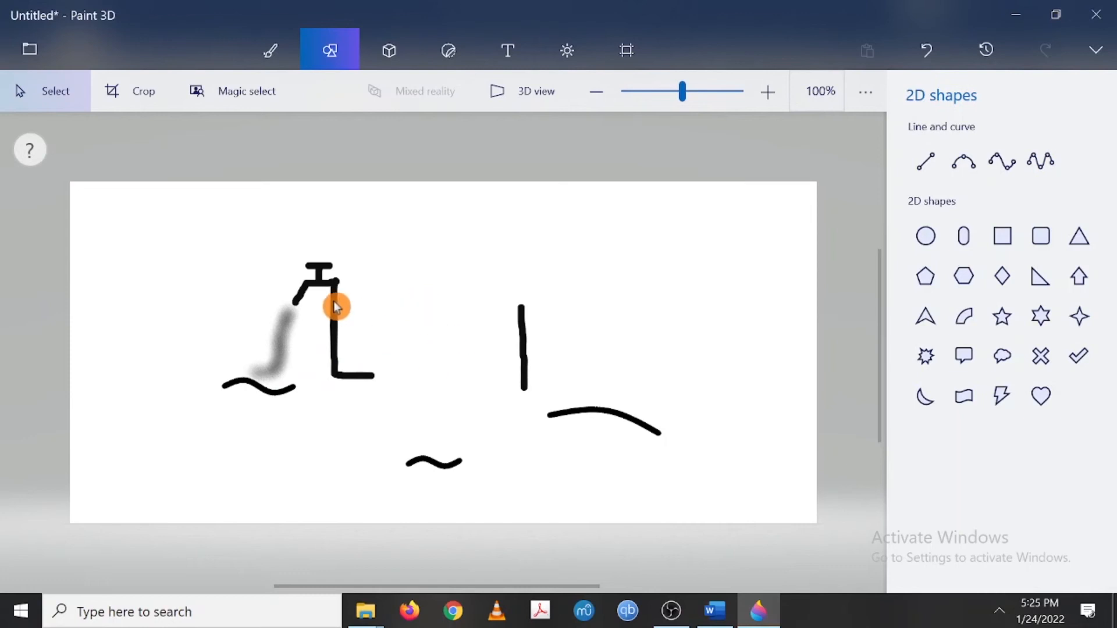
Crop the canvas tightly around the tap drawing to about 249 by 264 px, leaving out the trial strokes.
click(626, 54)
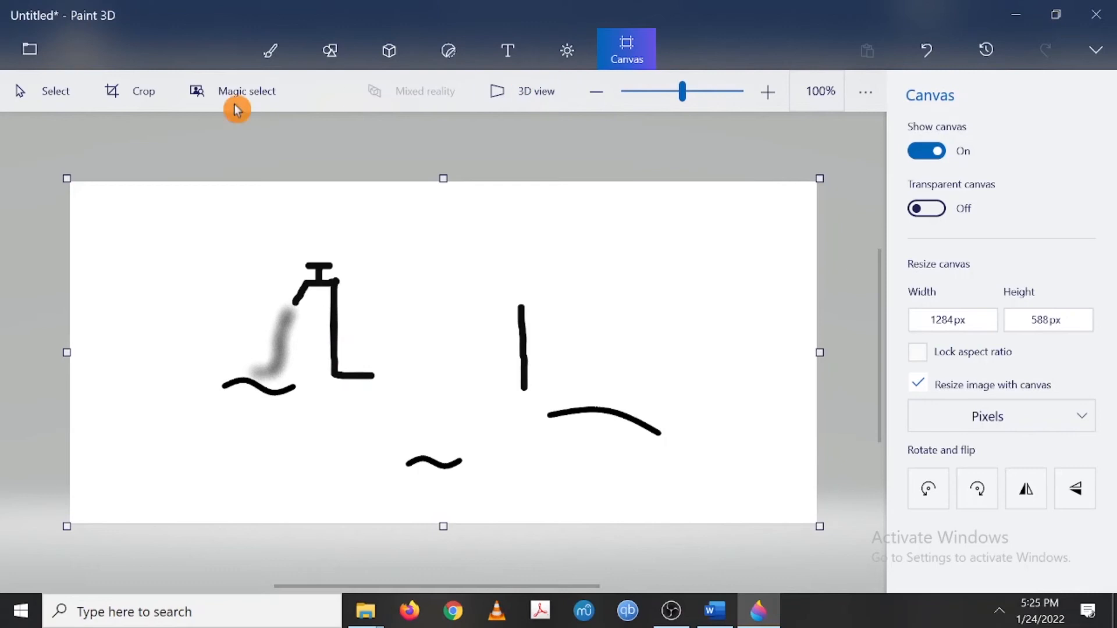
click(142, 93)
drag(817, 353, 383, 352)
drag(218, 532, 262, 413)
drag(72, 293, 226, 298)
drag(309, 184, 301, 251)
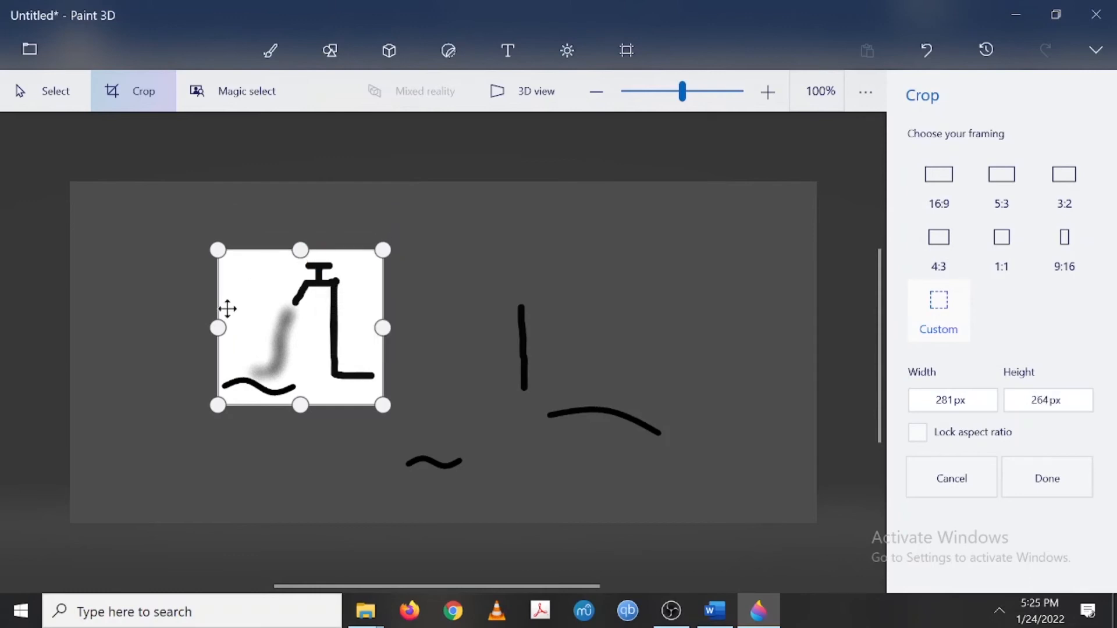
drag(217, 328, 236, 328)
click(295, 418)
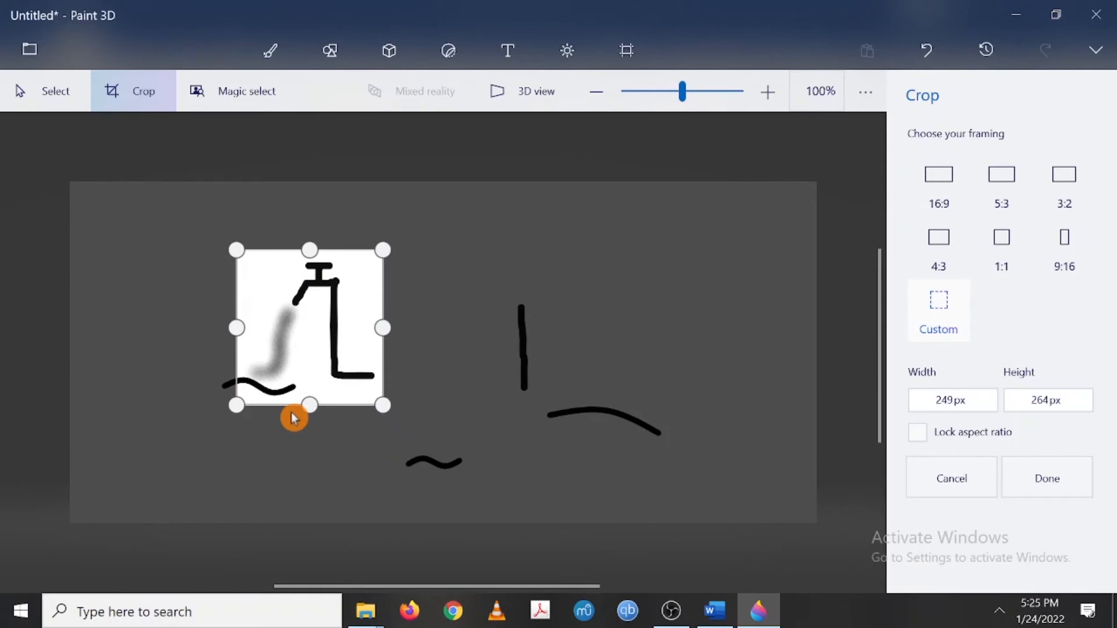
click(715, 610)
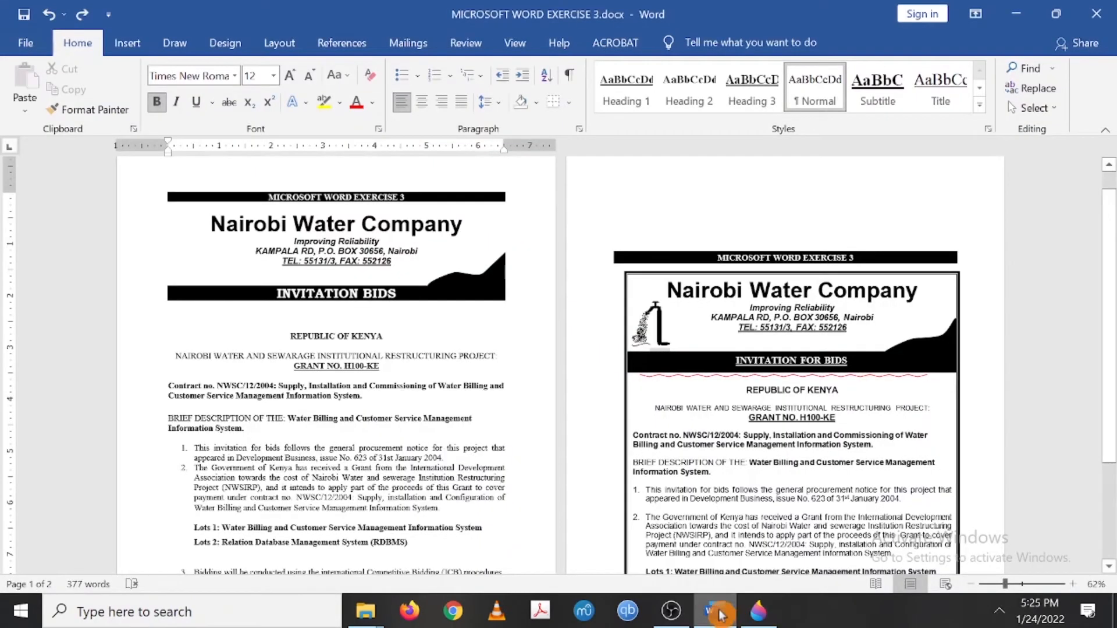
click(336, 315)
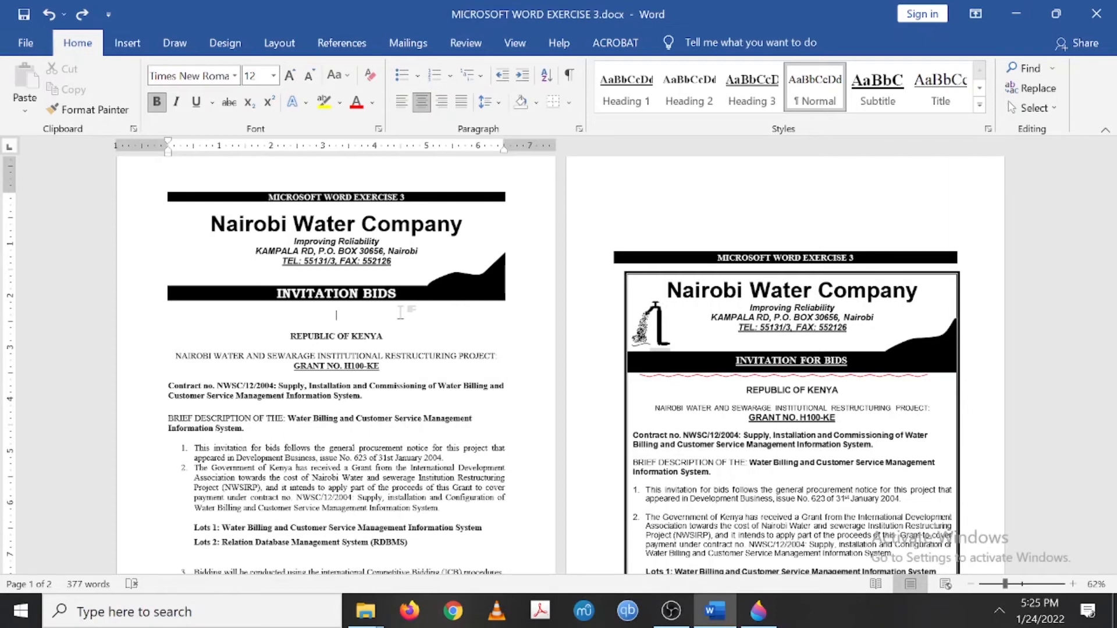
key(alt+Tab)
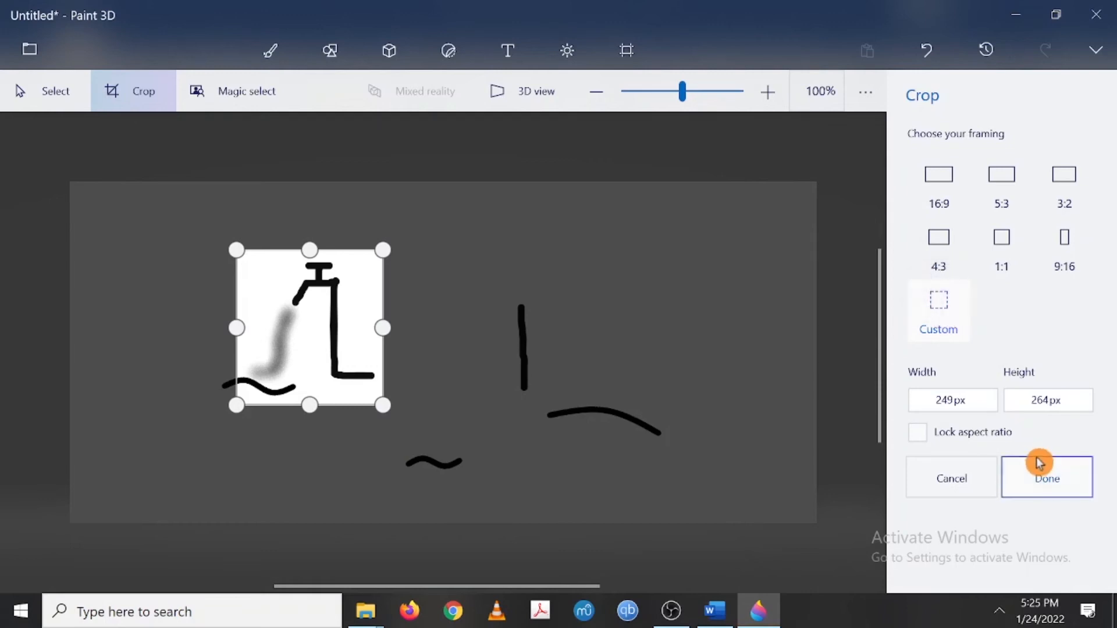
click(1042, 475)
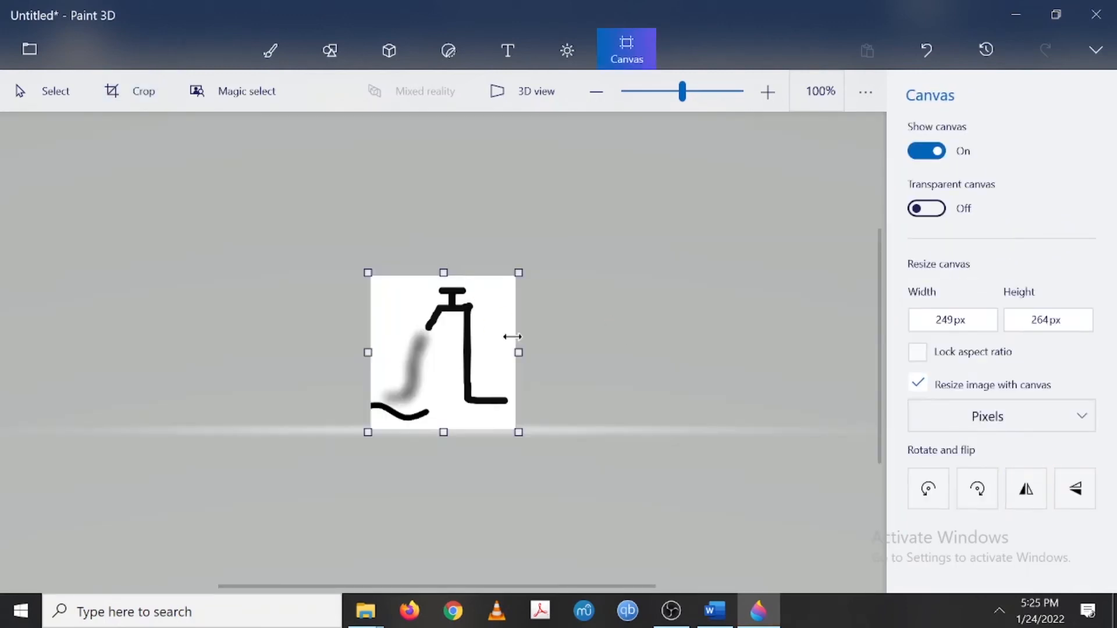
Save the cropped drawing as a PNG image named TAP in the Desktop folder MS word exercises, and close Paint 3D.
click(32, 69)
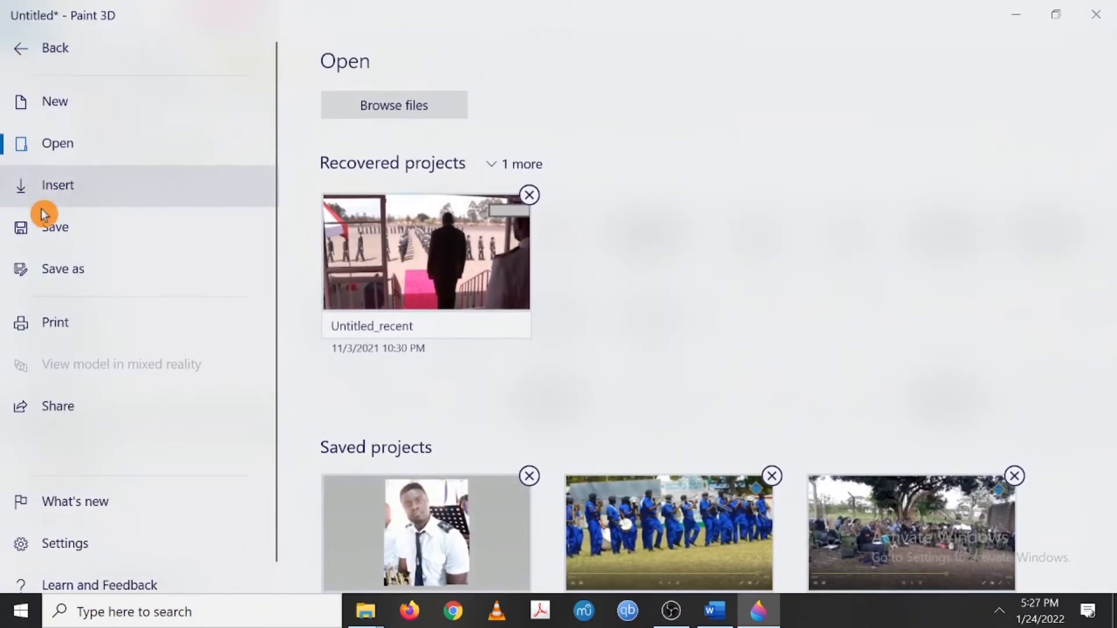
click(49, 230)
click(55, 268)
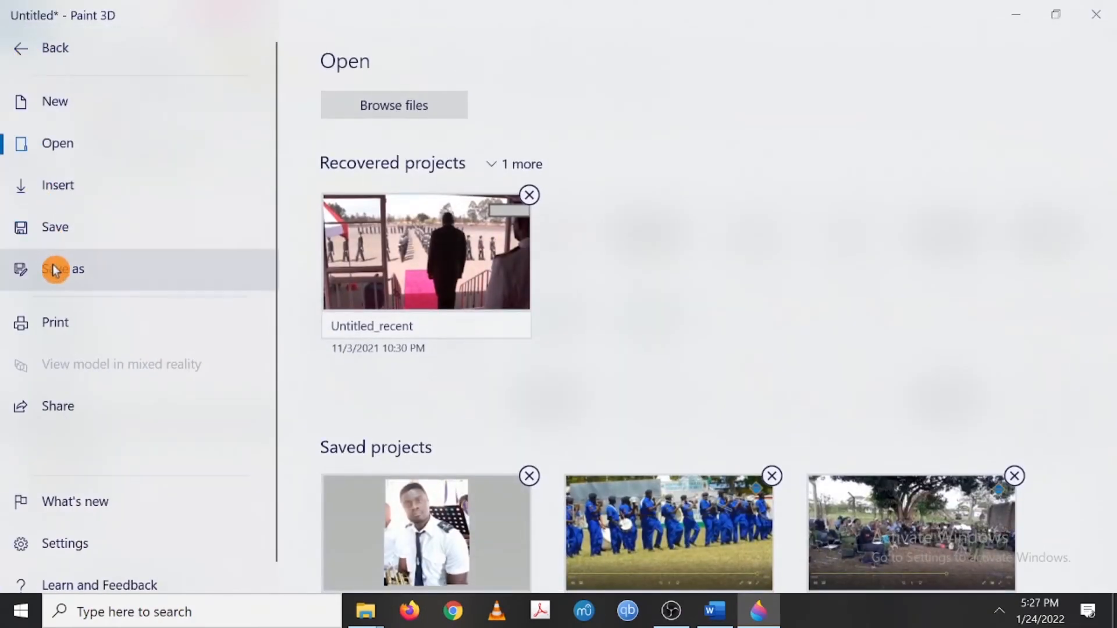
click(56, 271)
click(364, 164)
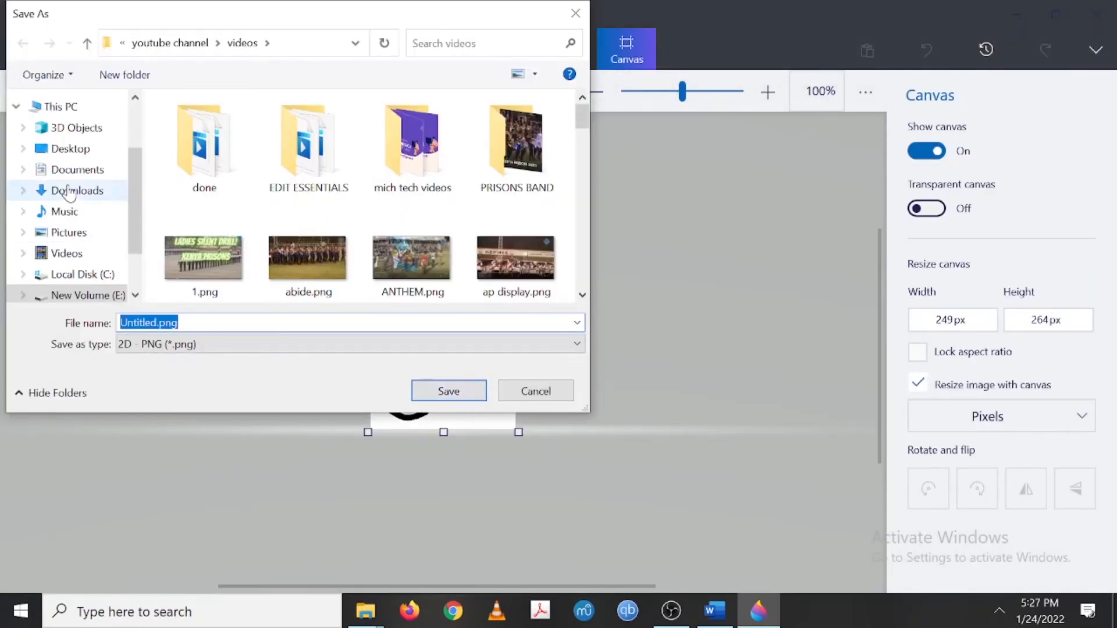
click(69, 148)
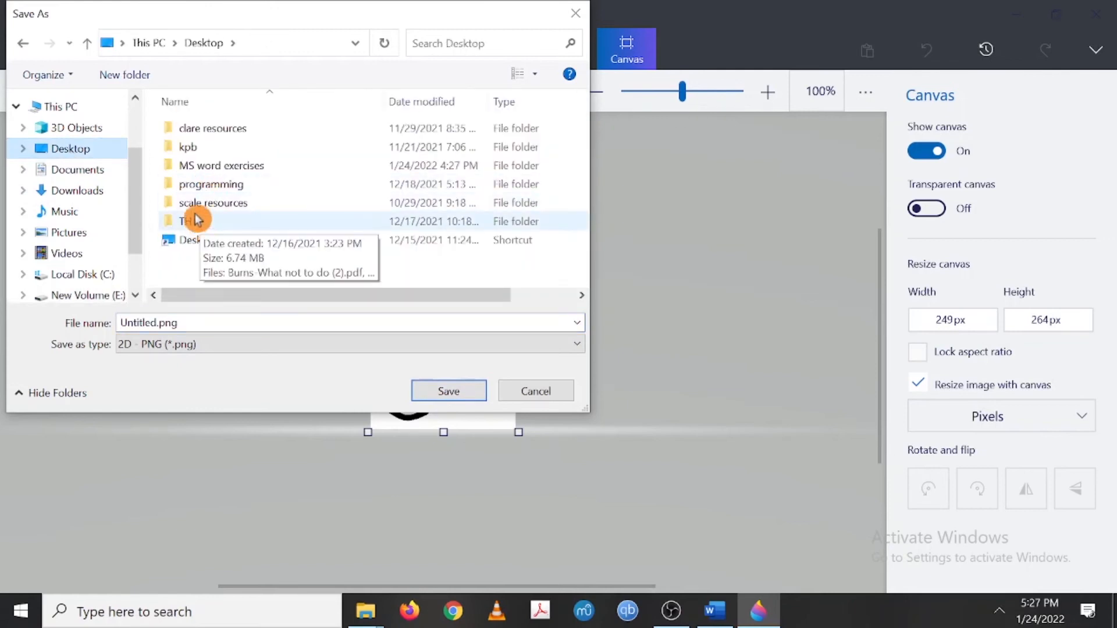
click(236, 164)
double_click(235, 164)
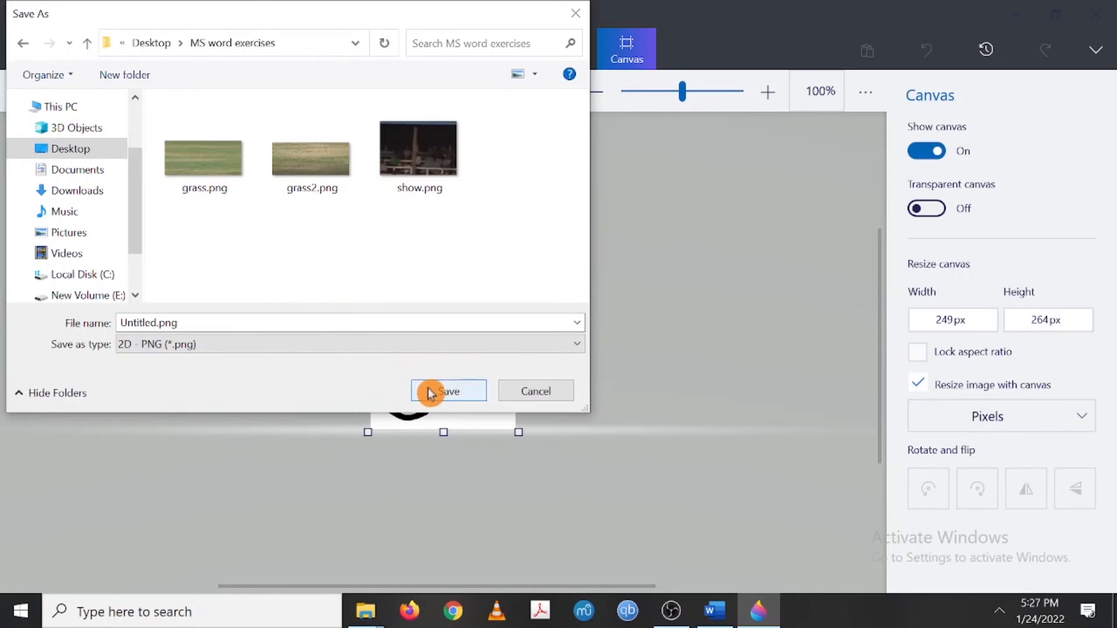
key(ctrl+a)
text(T)
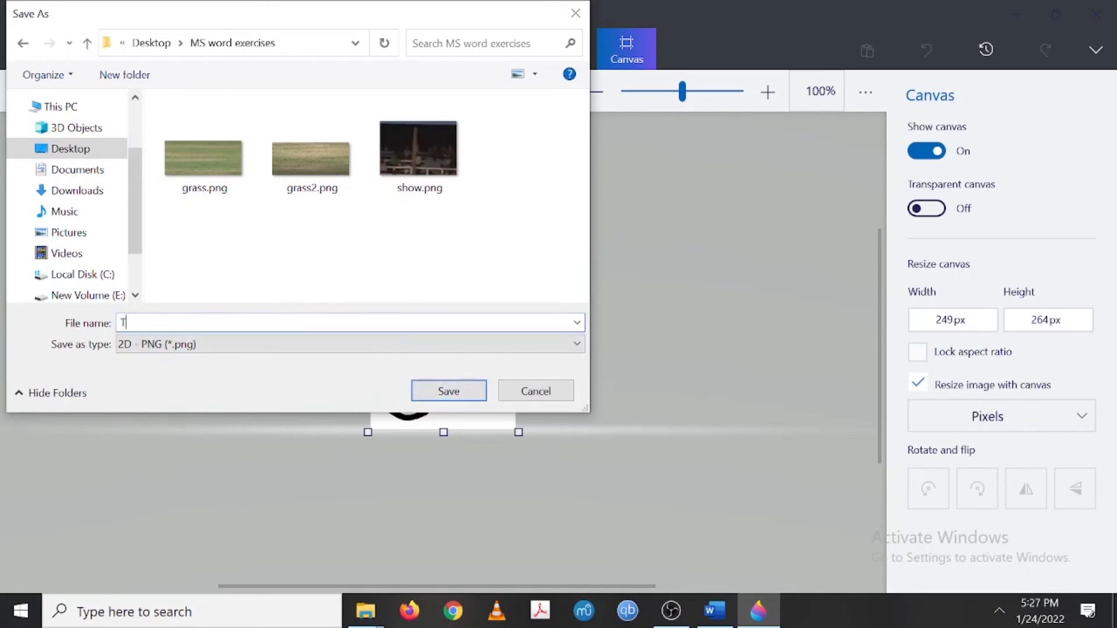
text(AP)
click(478, 399)
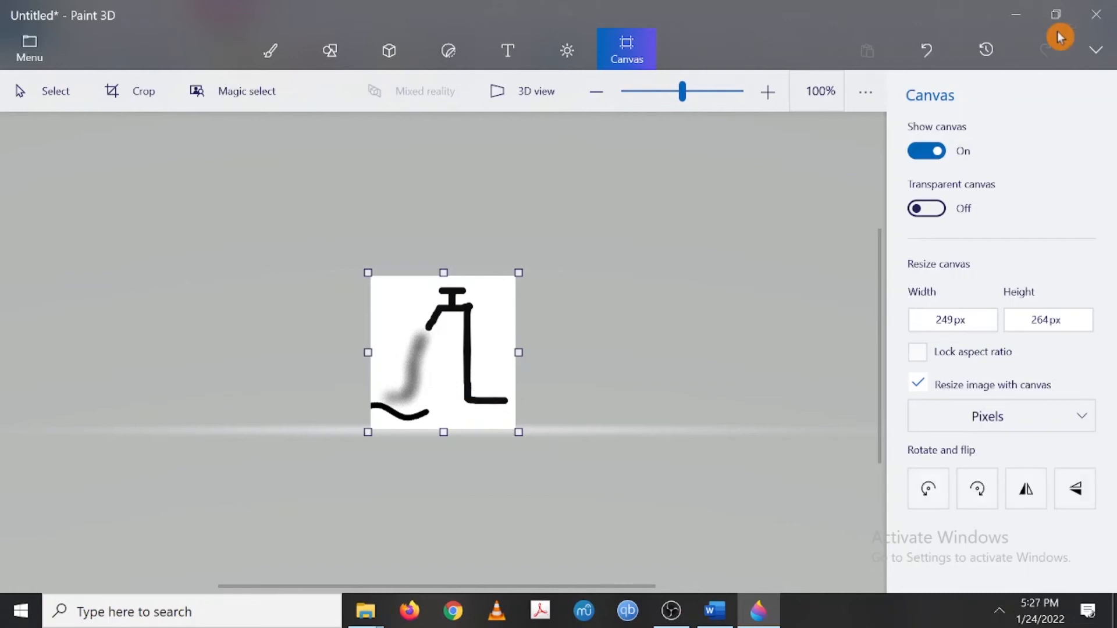
click(1099, 18)
click(552, 344)
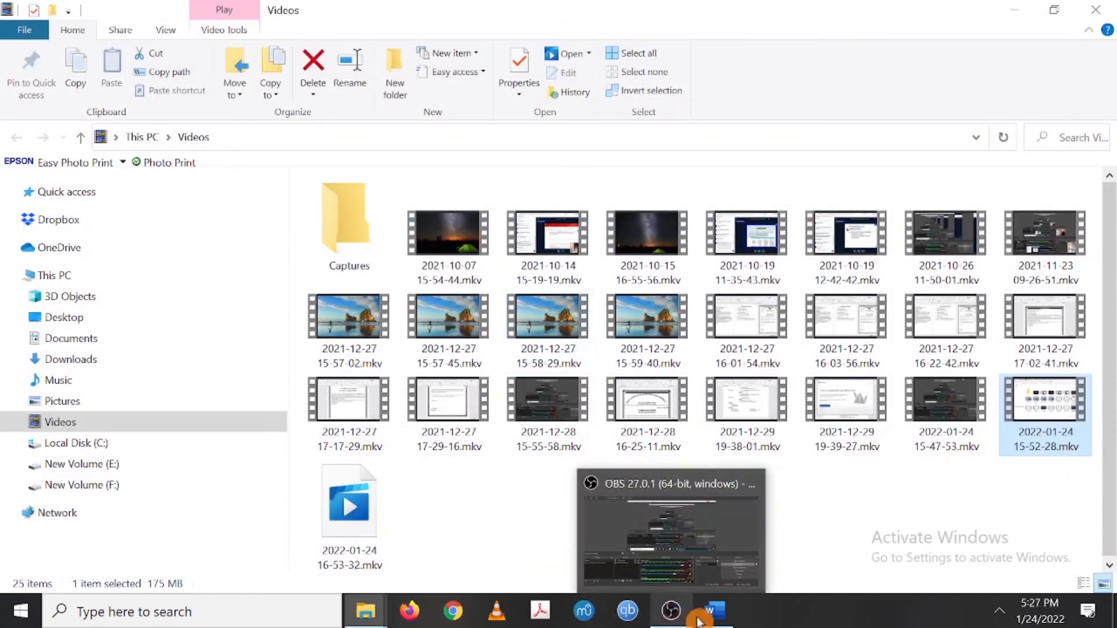
Switch to the MS word exercises folder in File Explorer and copy the TAP.png file.
click(714, 611)
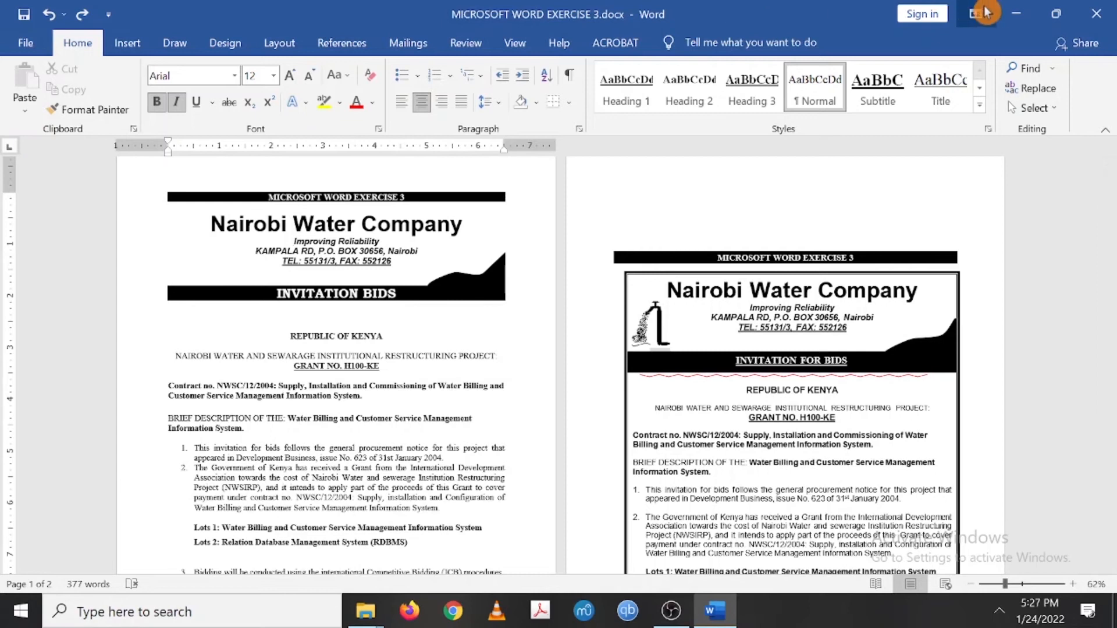
click(1012, 12)
click(1010, 13)
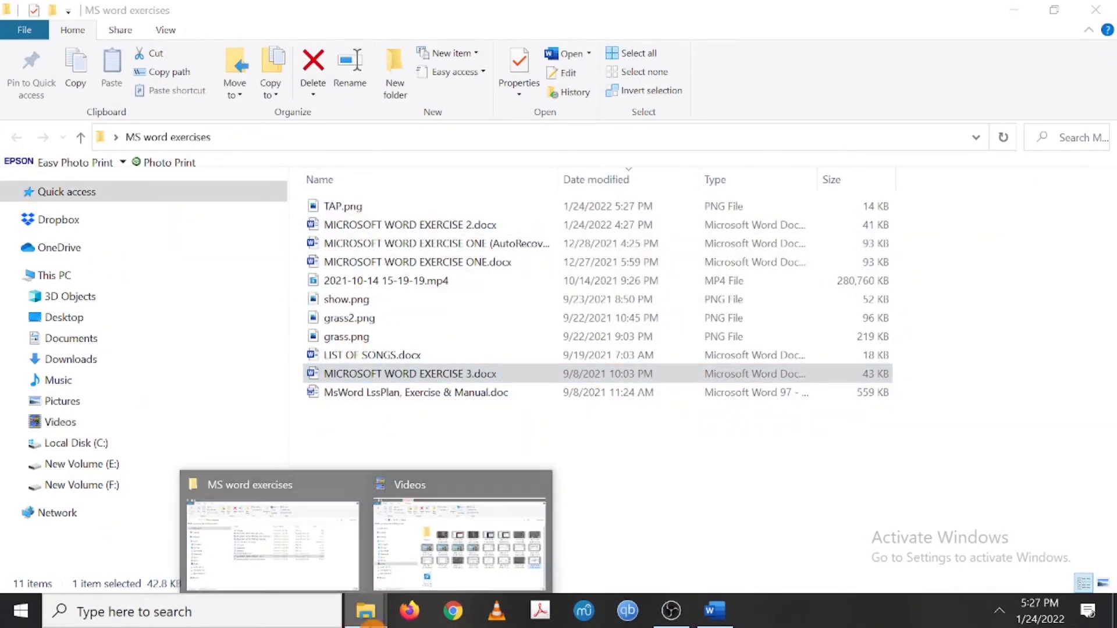
click(362, 438)
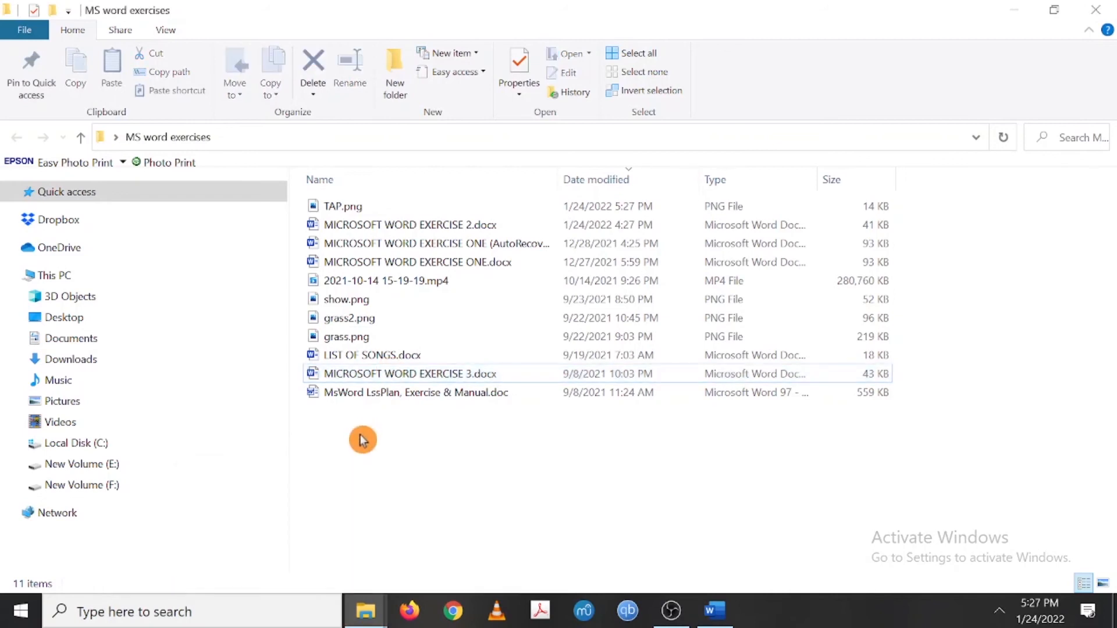
click(341, 213)
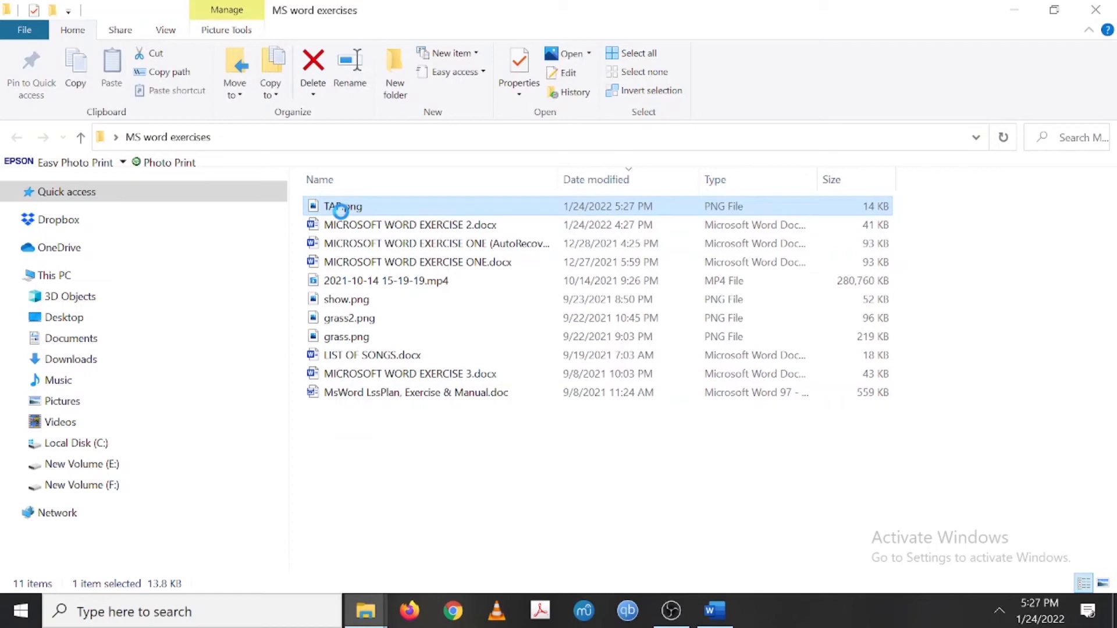
right_click(342, 210)
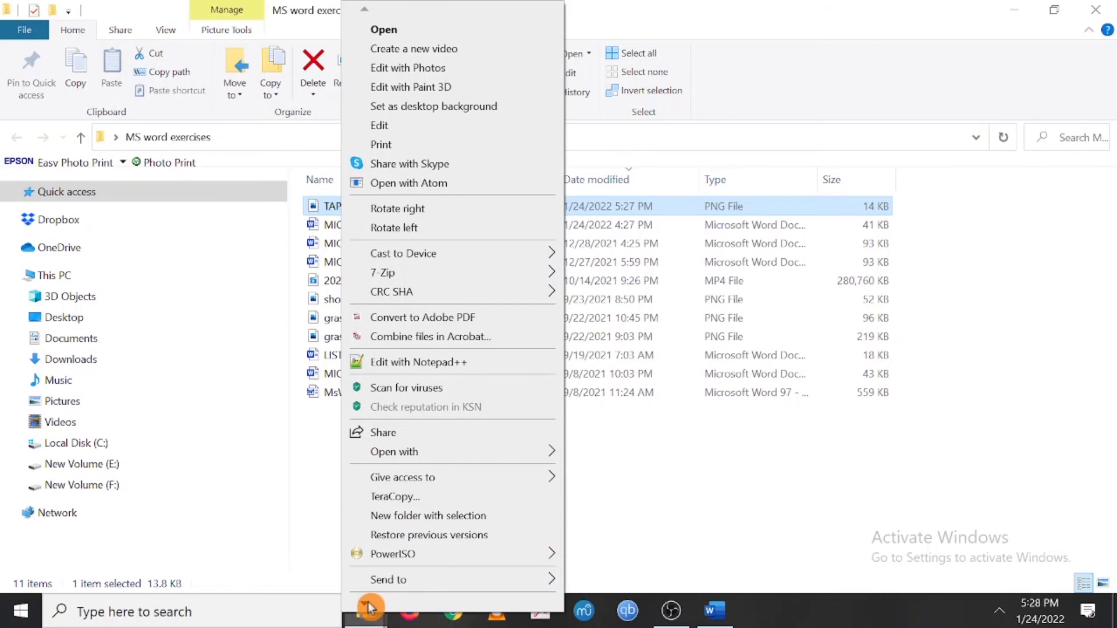
mouse_move(367, 606)
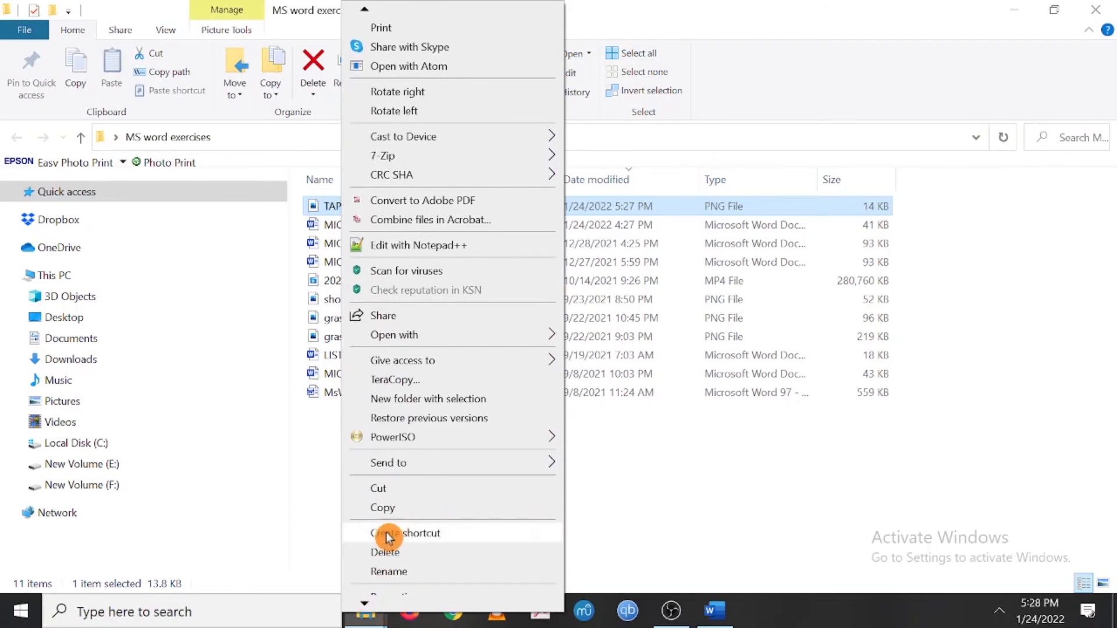
click(389, 514)
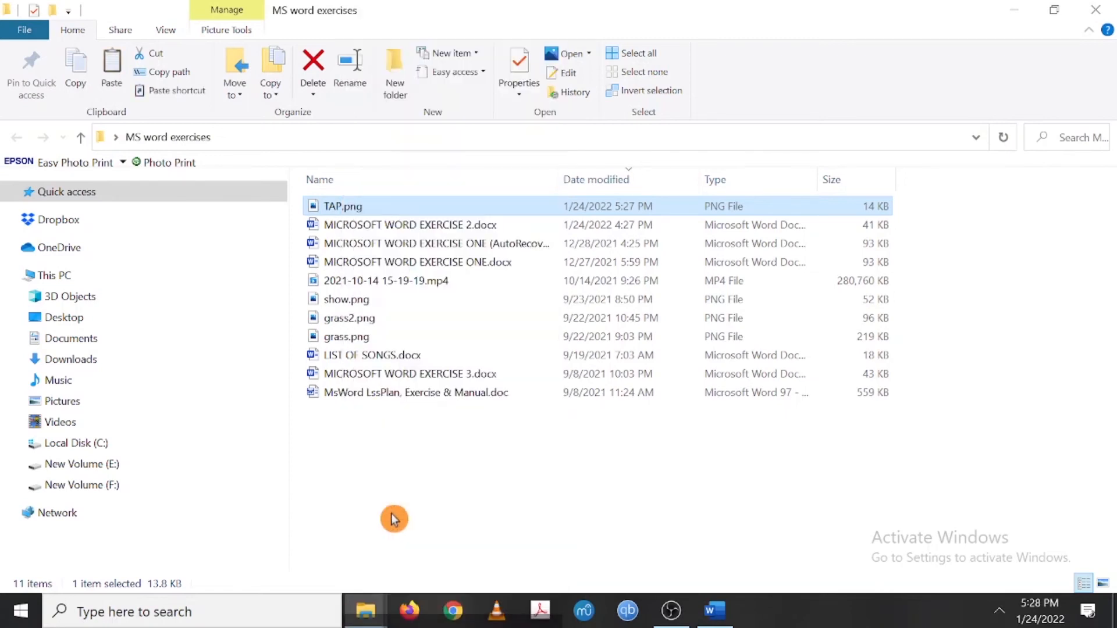
Switch to Word, paste the tap picture before the TEL line of the letterhead, and shrink it to about 1.08" by 1.02".
click(717, 612)
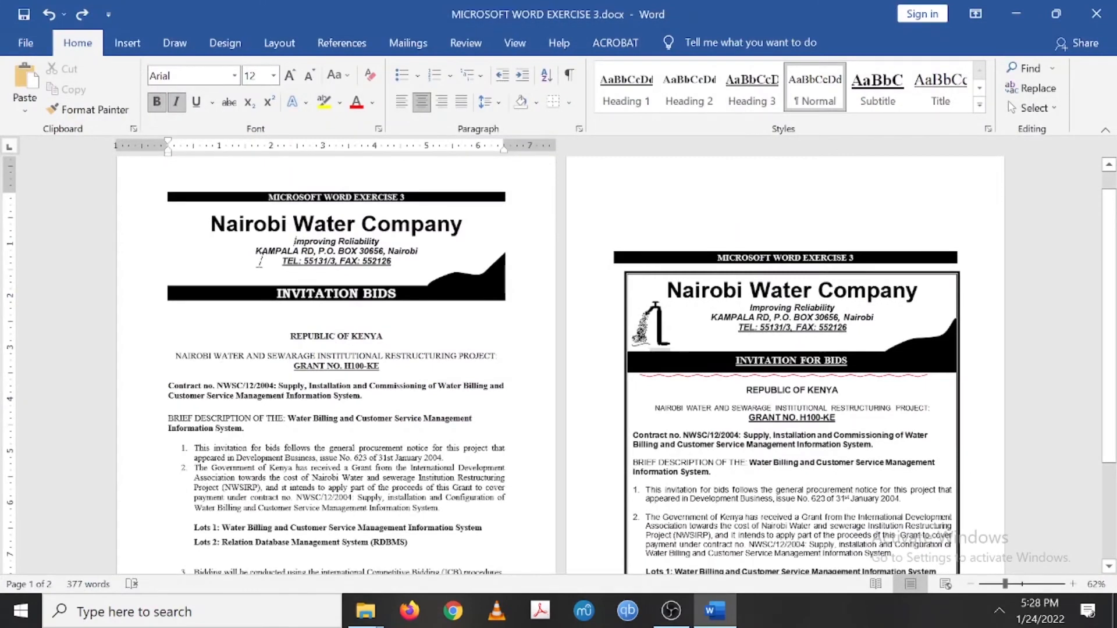
right_click(262, 265)
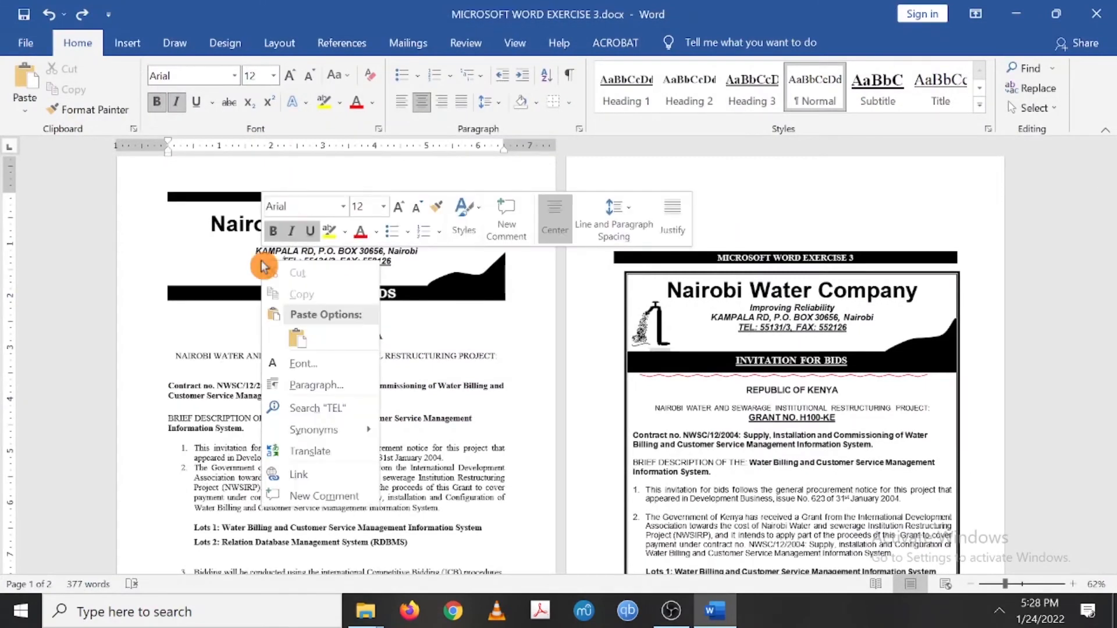
click(198, 263)
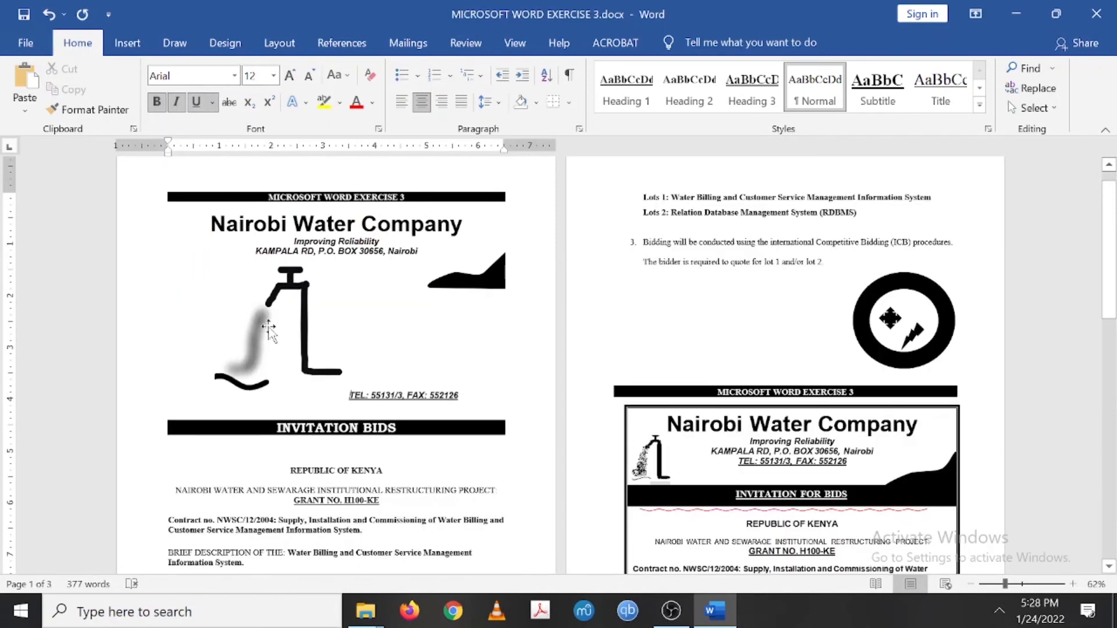
click(289, 341)
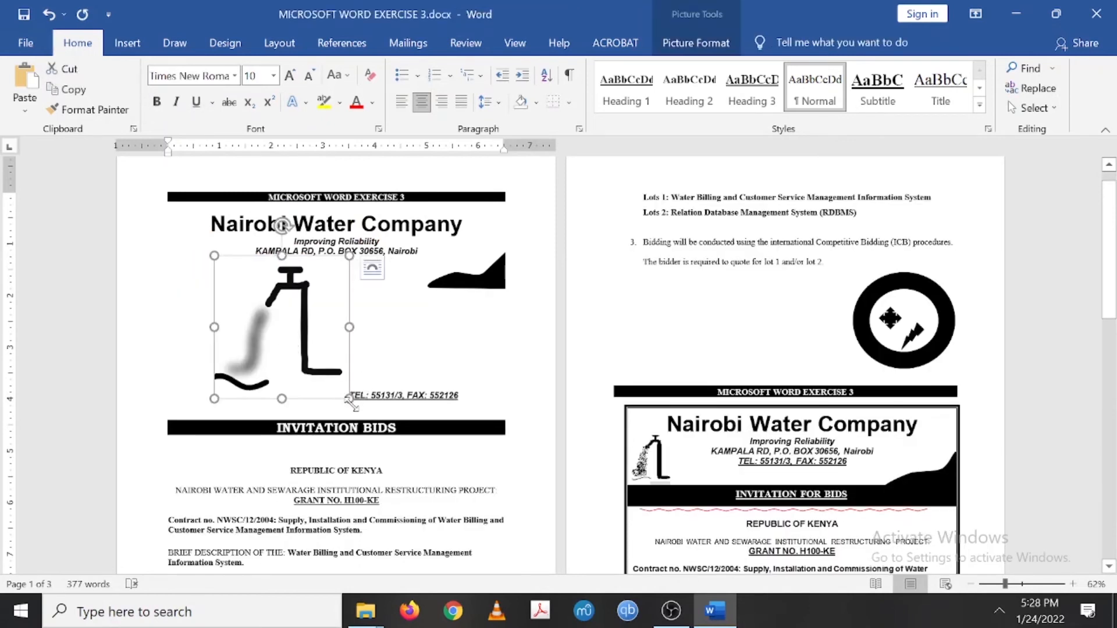
drag(349, 398, 271, 315)
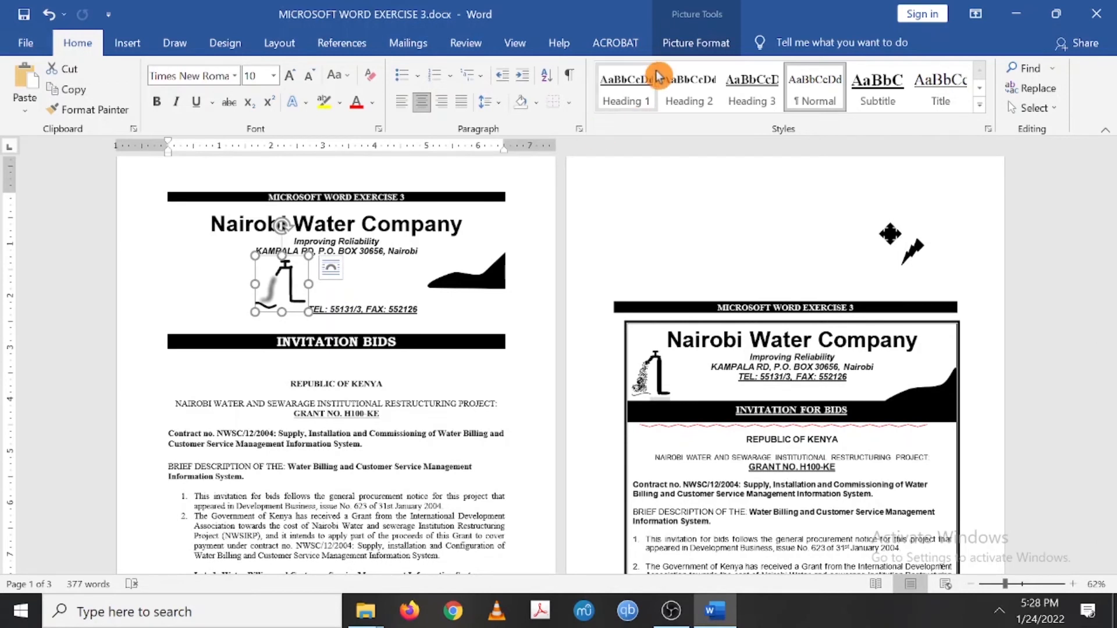
Set the tap picture's text wrapping to Through, scale it to about 0.91" by 0.86", and place it left of the address lines.
click(689, 48)
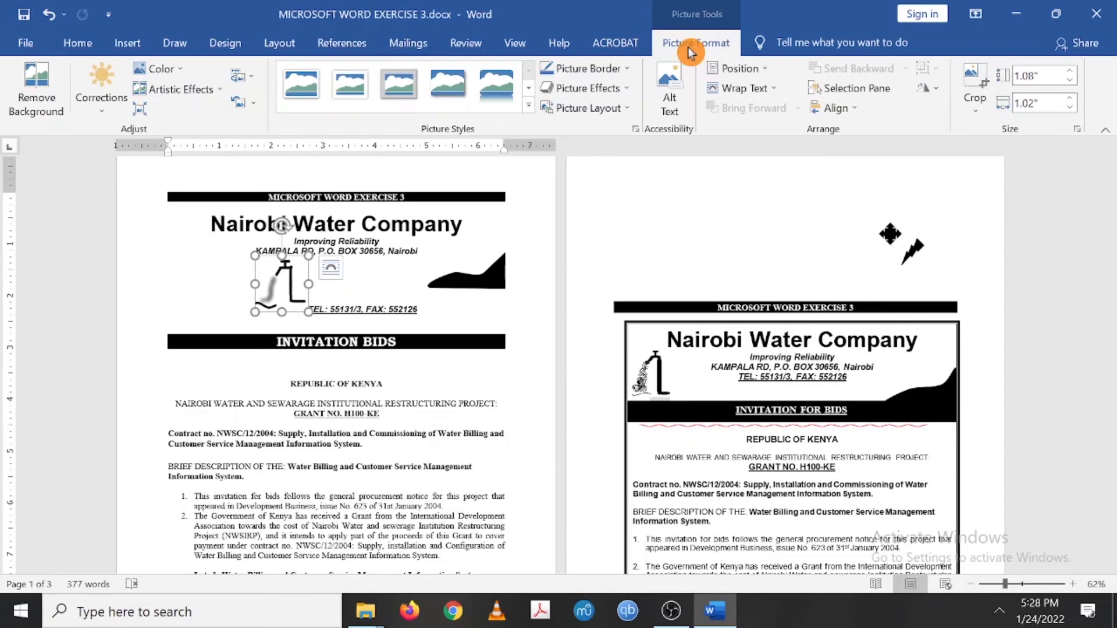
click(755, 93)
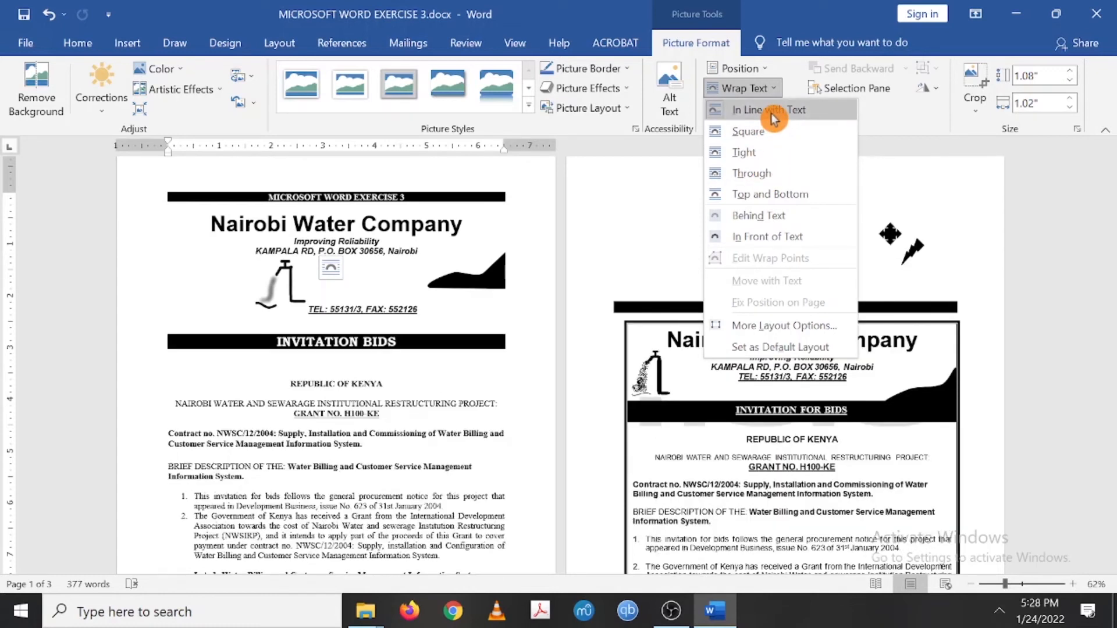
click(765, 174)
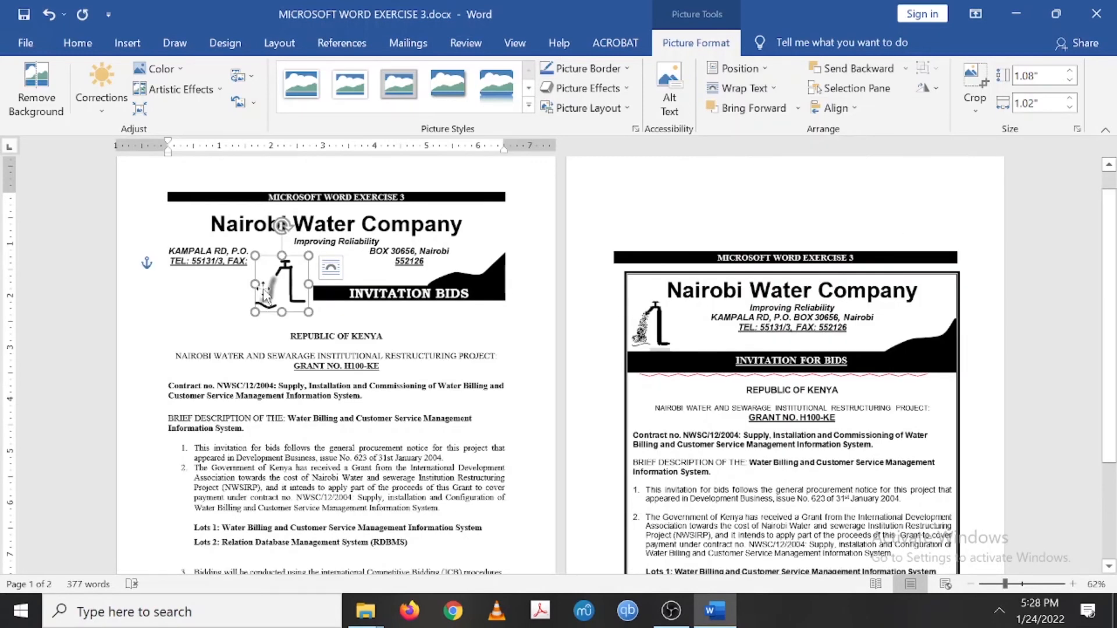
drag(267, 286, 196, 266)
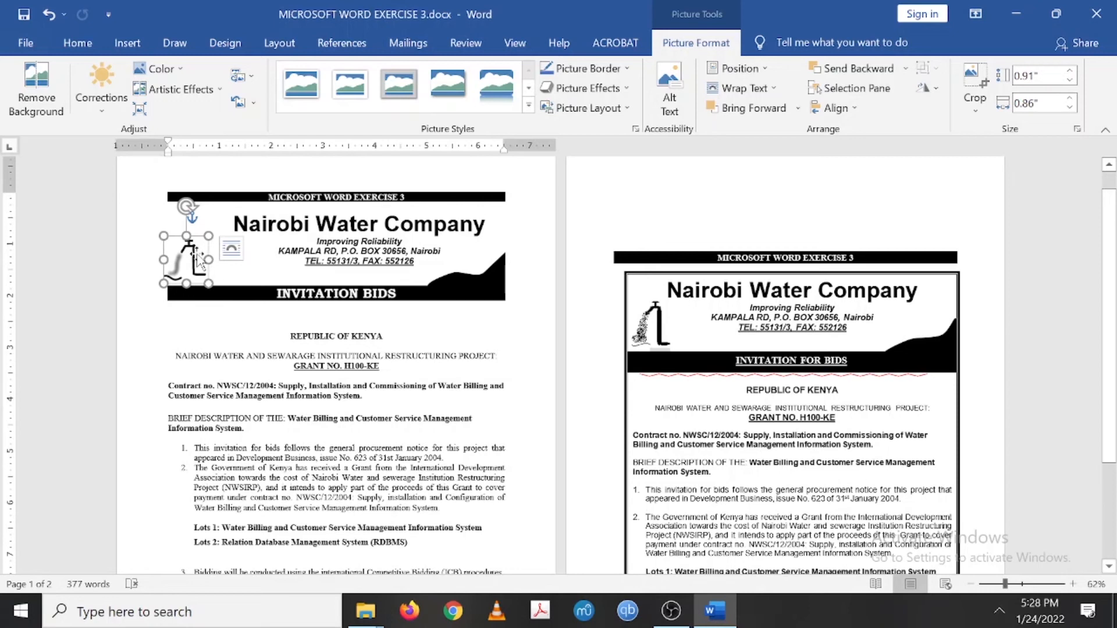
drag(195, 252, 202, 251)
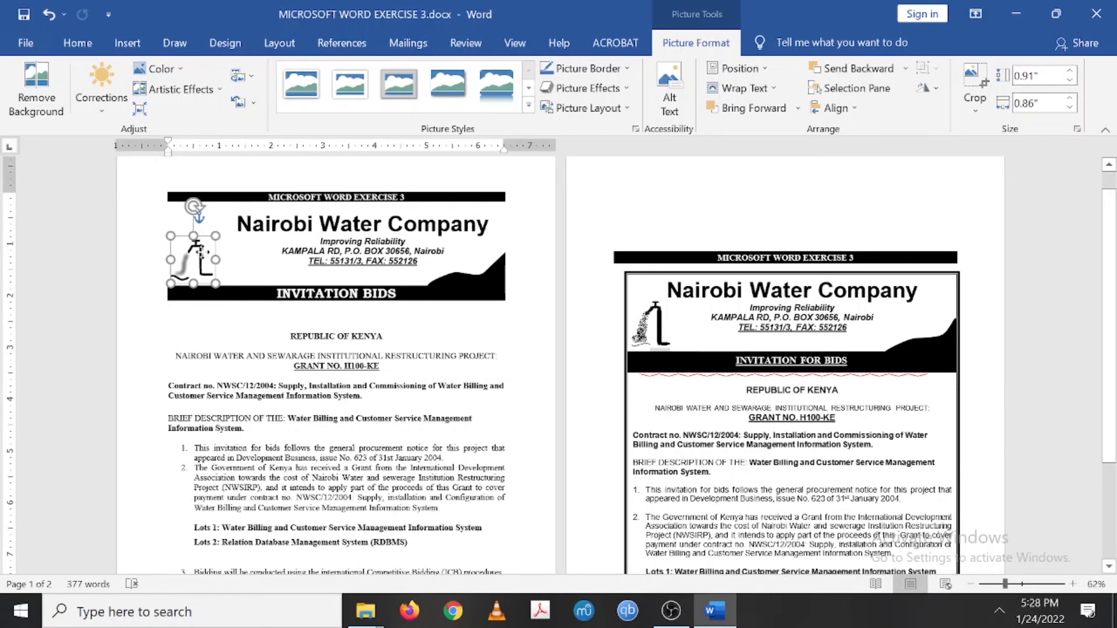
click(509, 236)
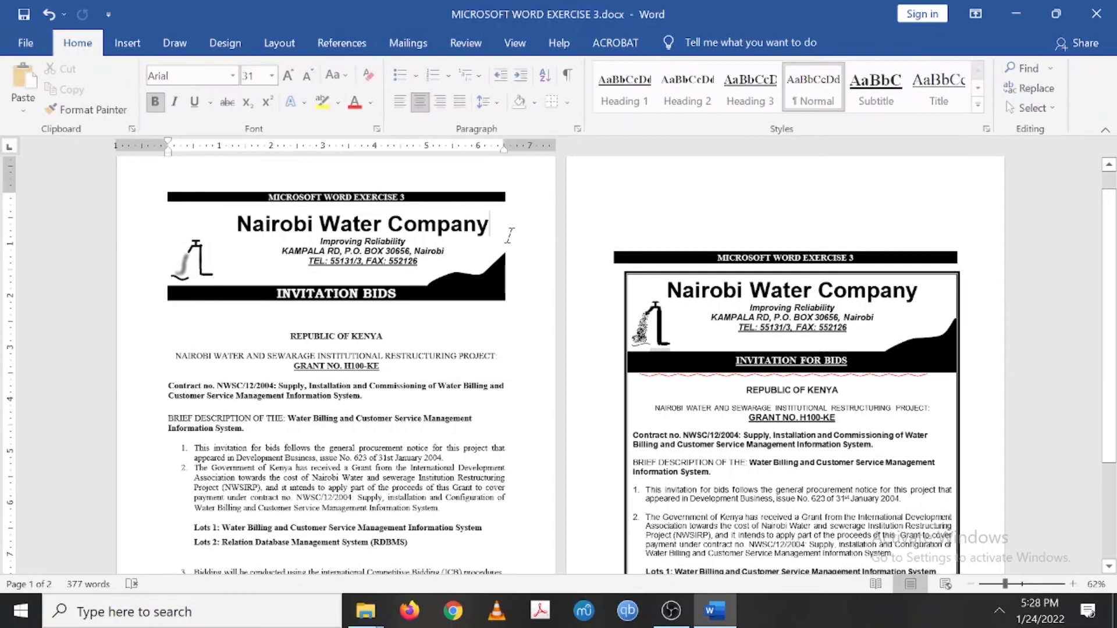
Insert a WordArt object in the plain black style on the blank line beside the round seal.
scroll(558, 361, down, 5)
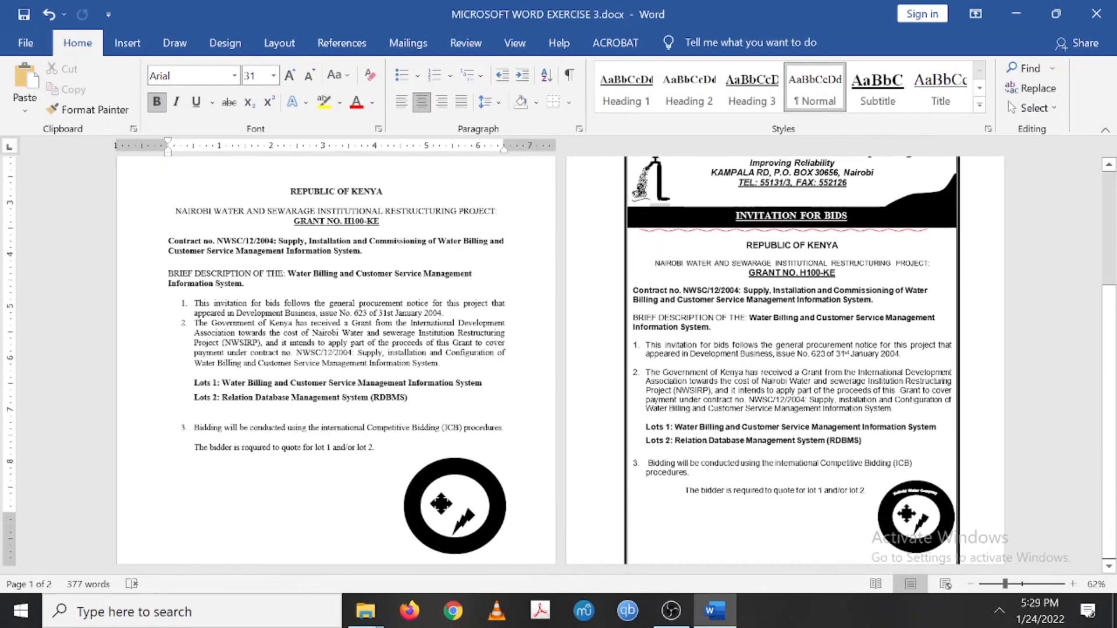
scroll(558, 360, up, 3)
scroll(558, 361, down, 3)
click(168, 506)
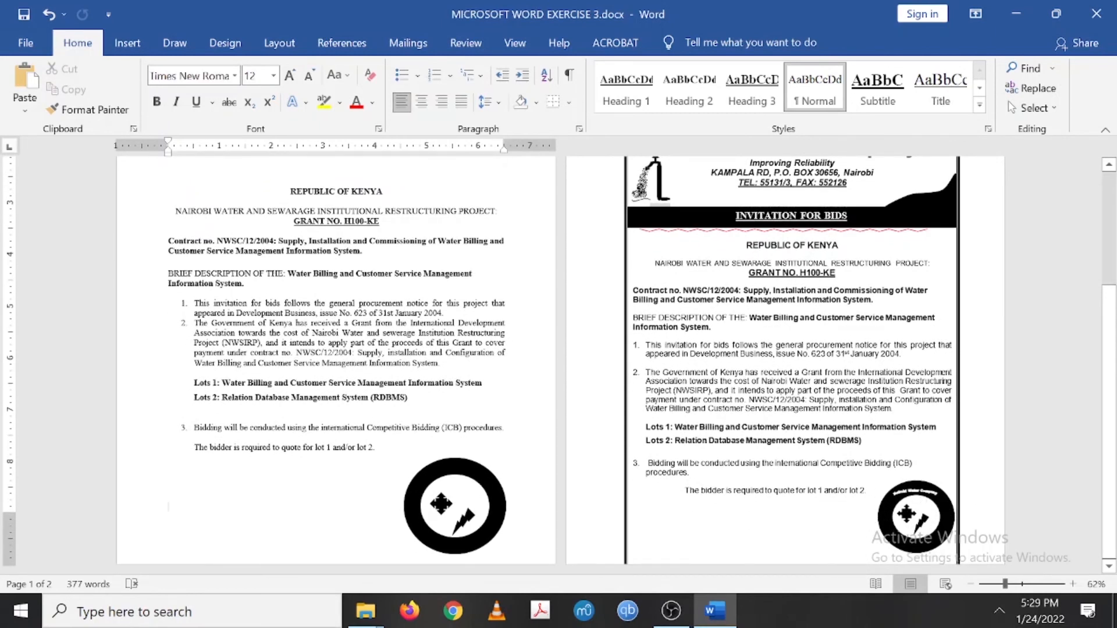
scroll(559, 360, up, 4)
scroll(558, 360, up, 1)
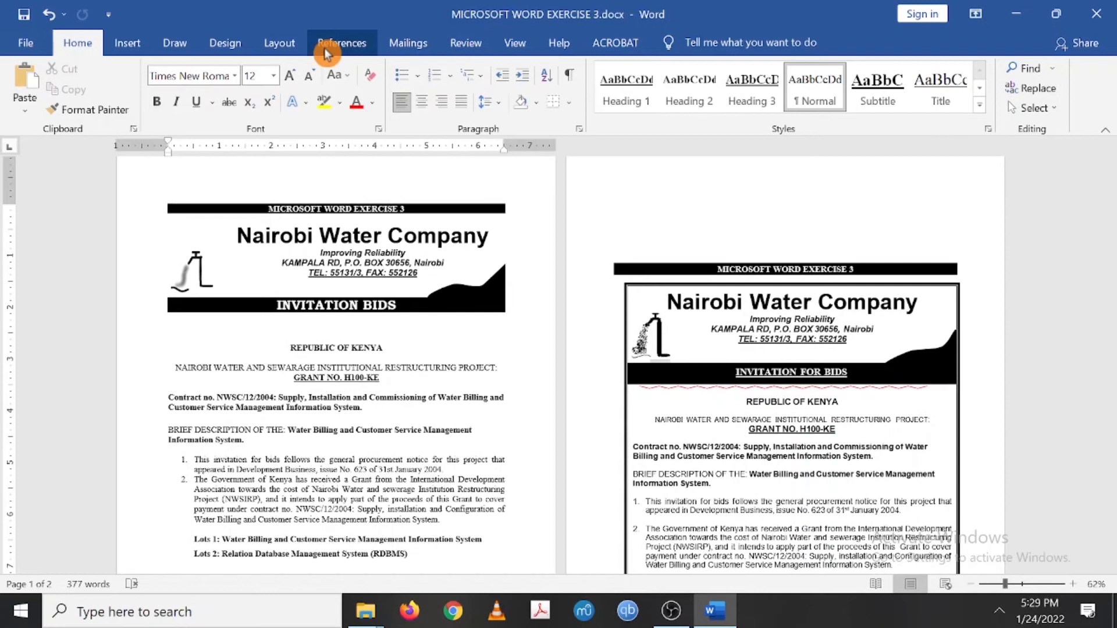
click(143, 52)
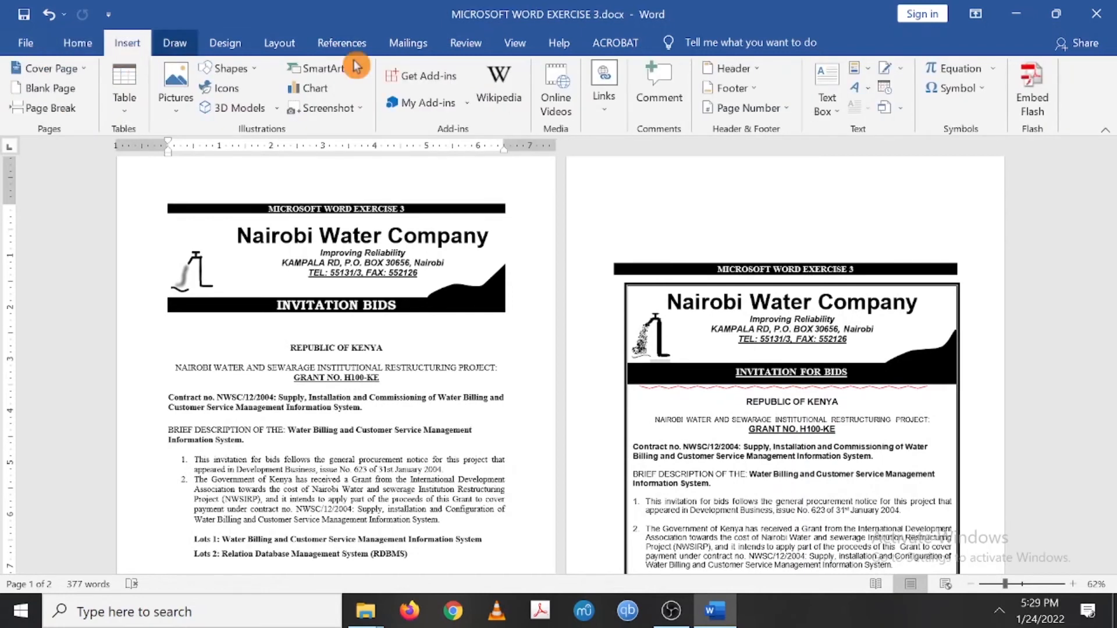
click(865, 88)
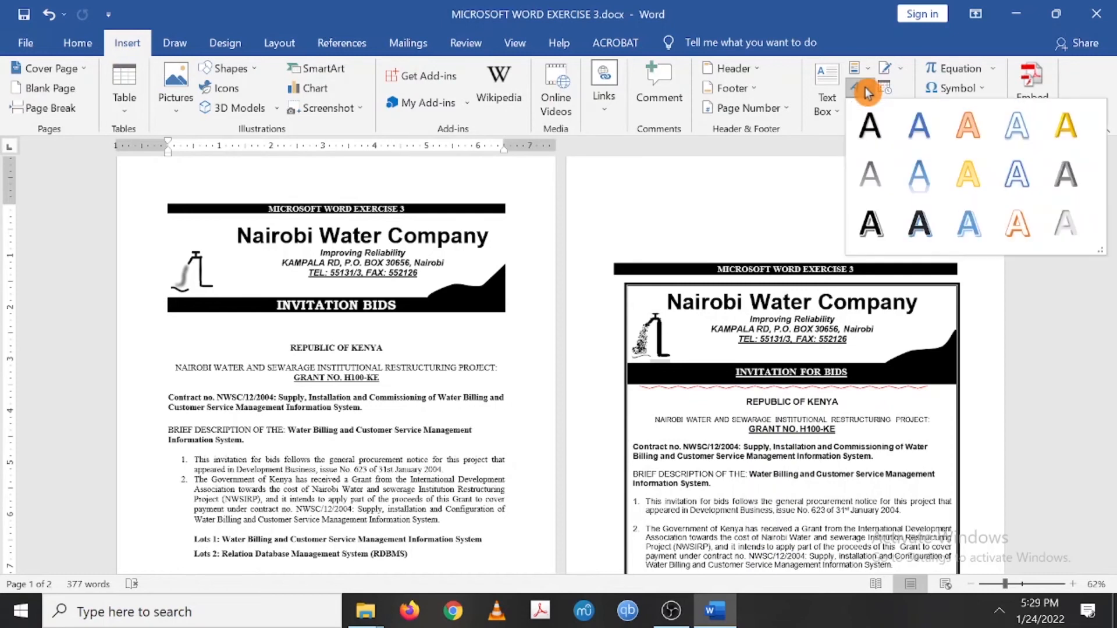
click(869, 120)
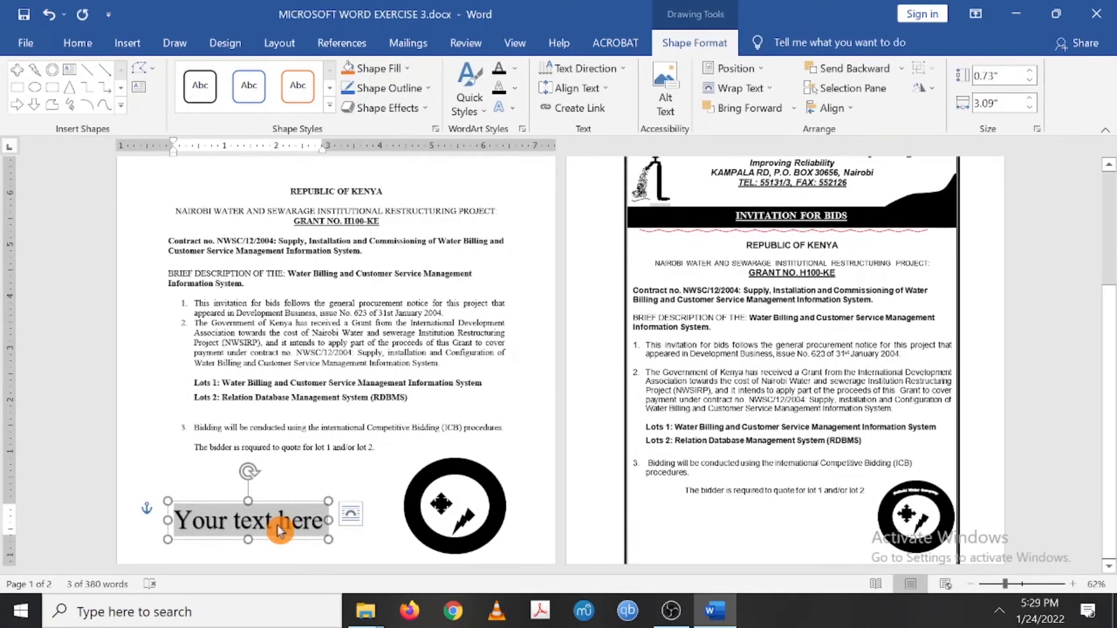
Replace the WordArt placeholder text with "Nairobi Water Company".
key(BackSpace)
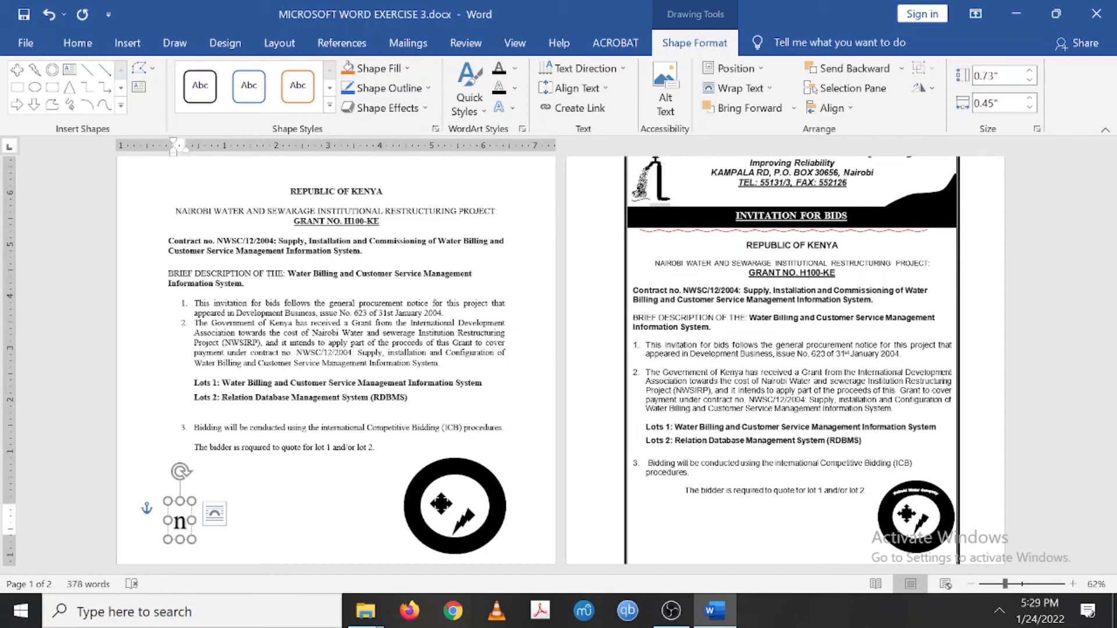
text(Nai)
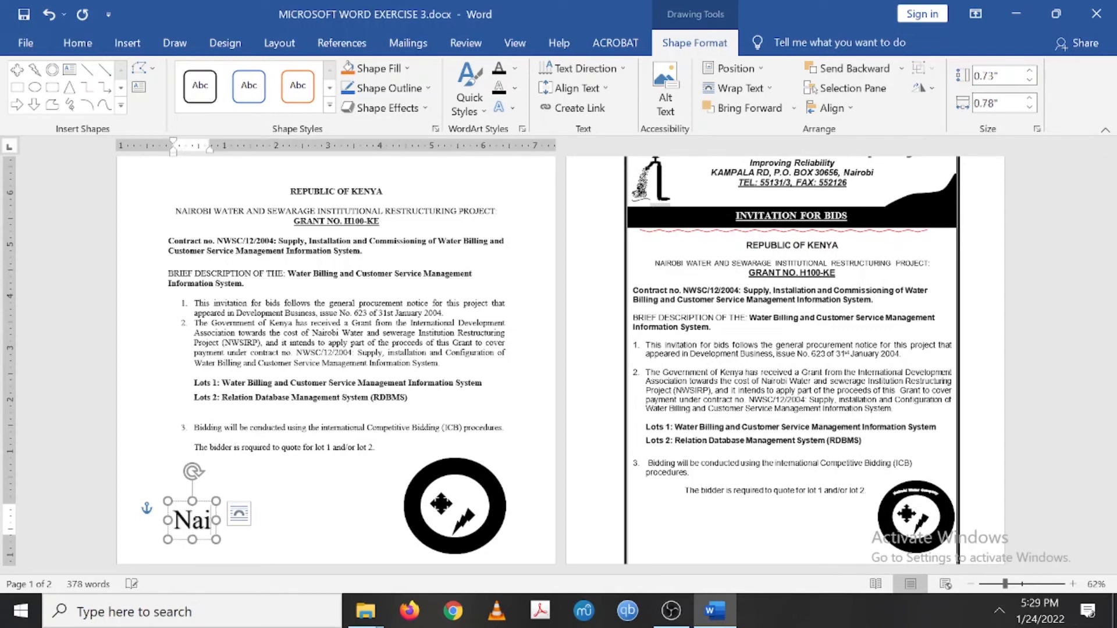
text(robi Water)
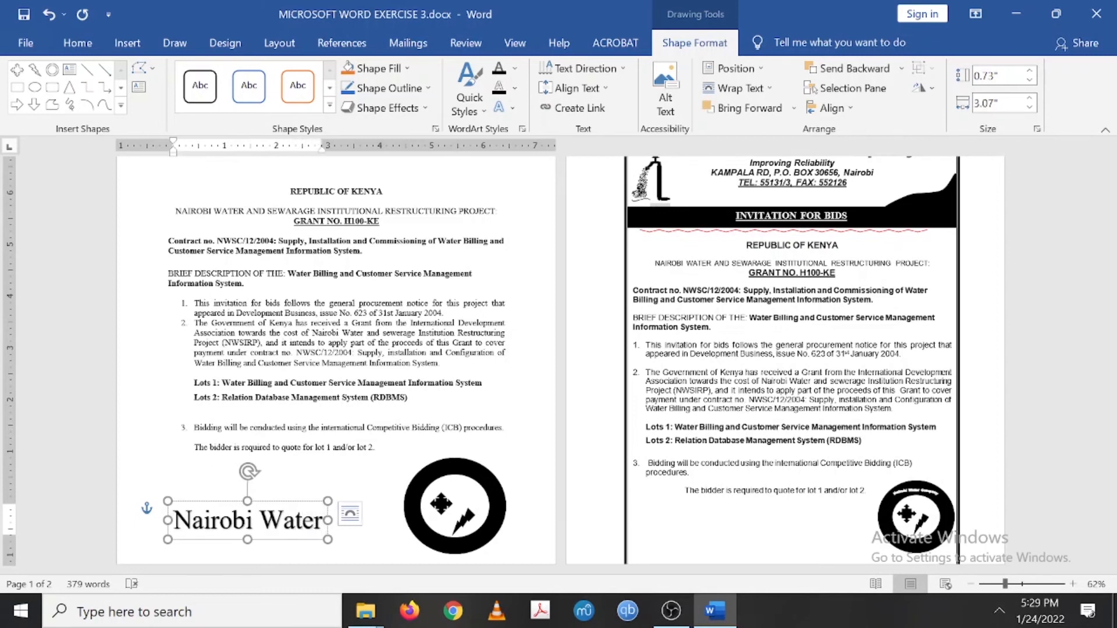
text( Compa)
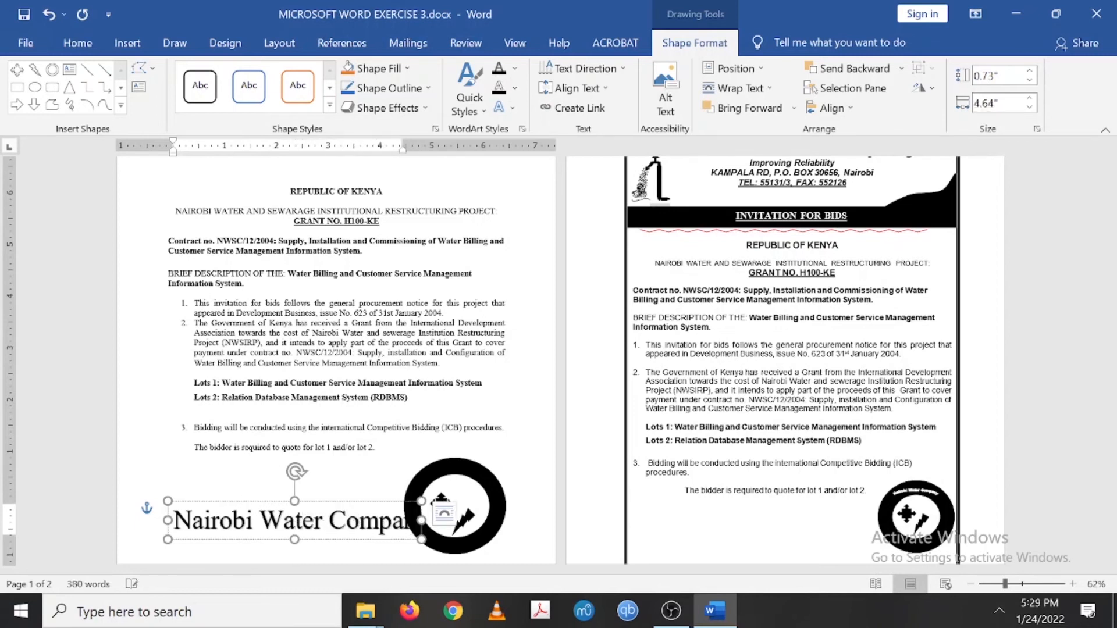
text(ny)
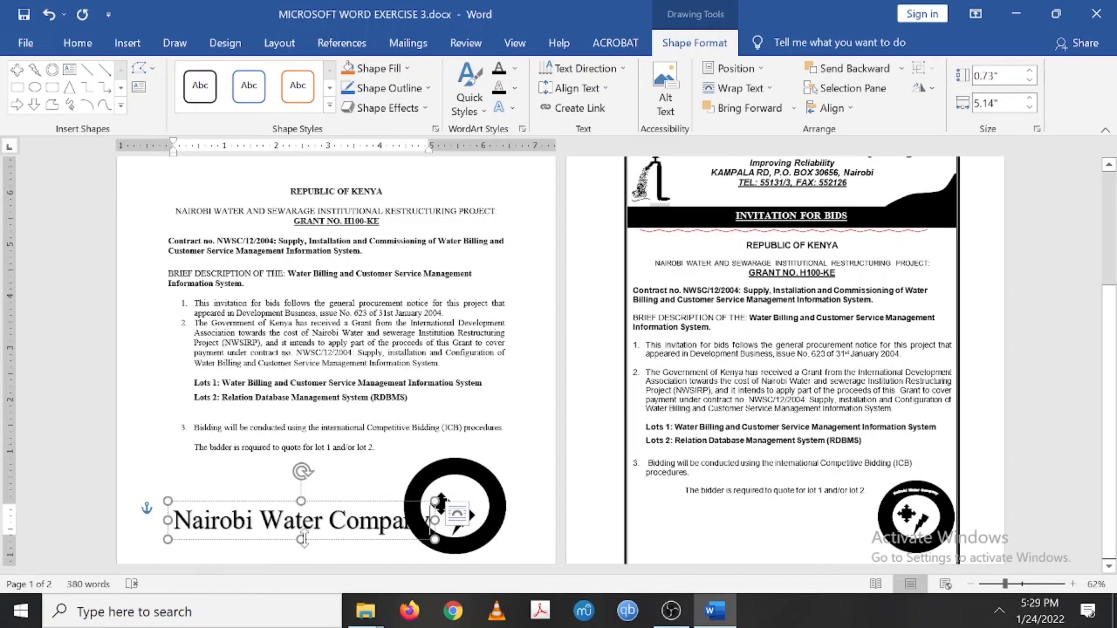
click(291, 472)
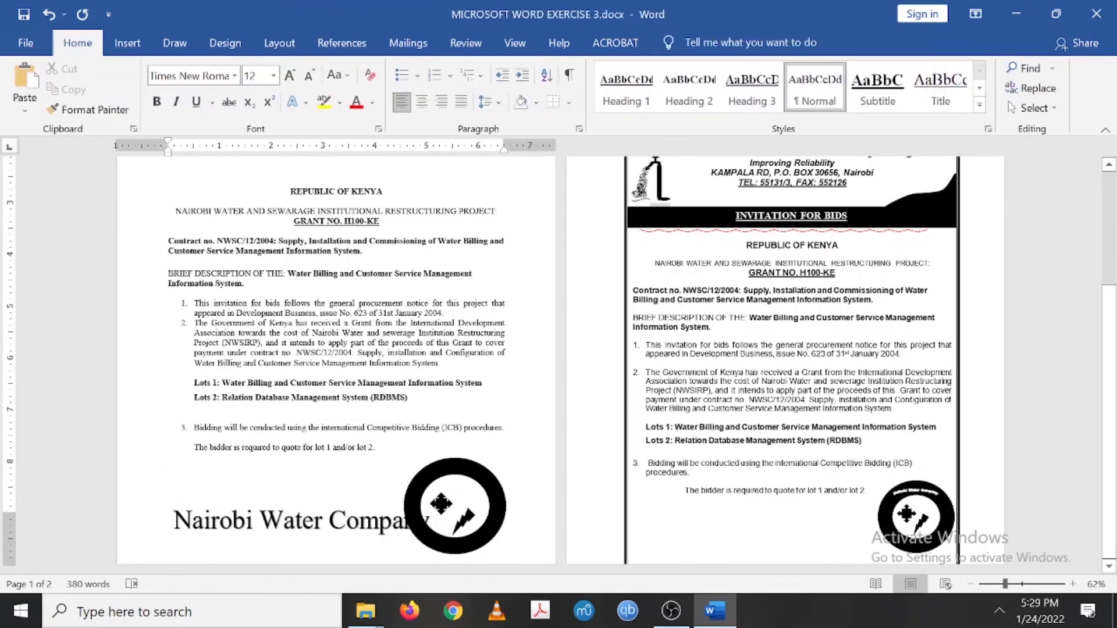
Apply the upward-arching Follow Path text transform to the whole "Nairobi Water Company" WordArt.
click(329, 520)
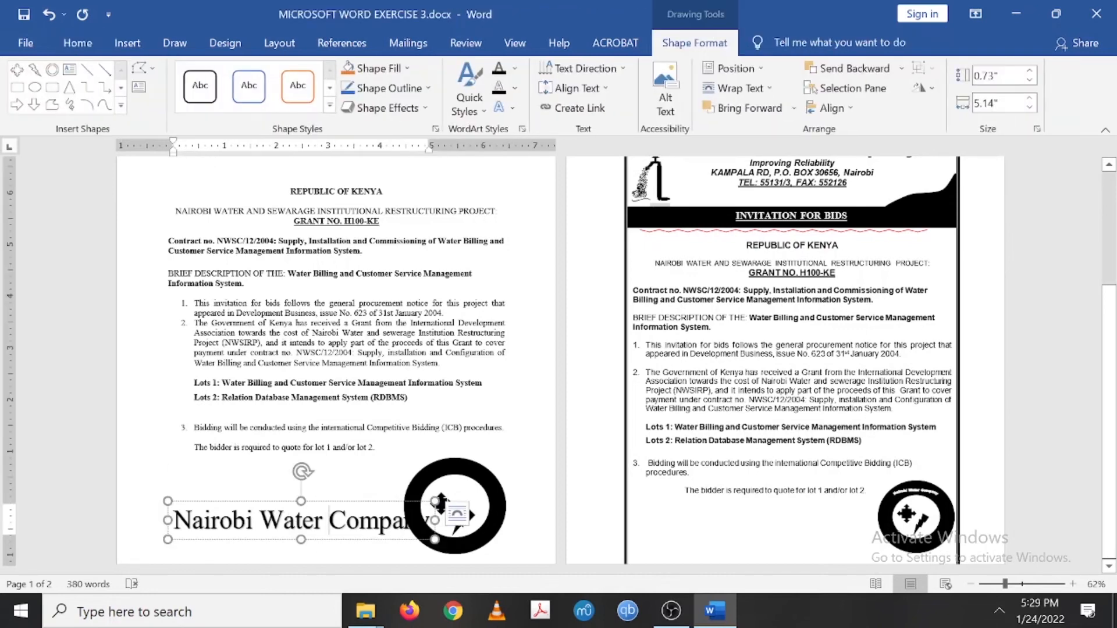
key(ctrl+a)
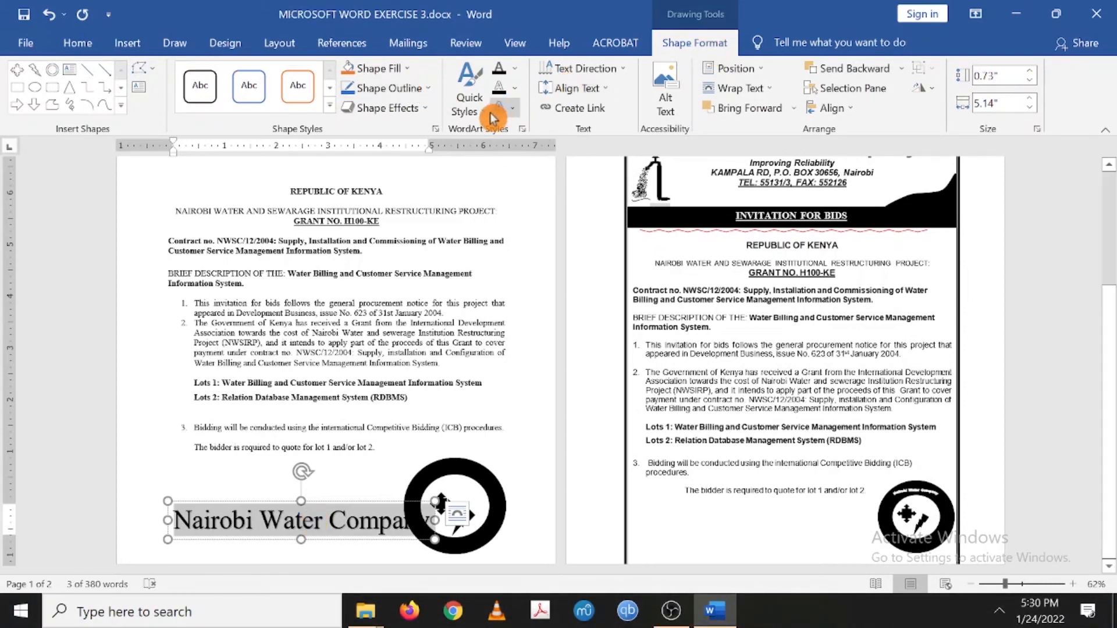
click(522, 129)
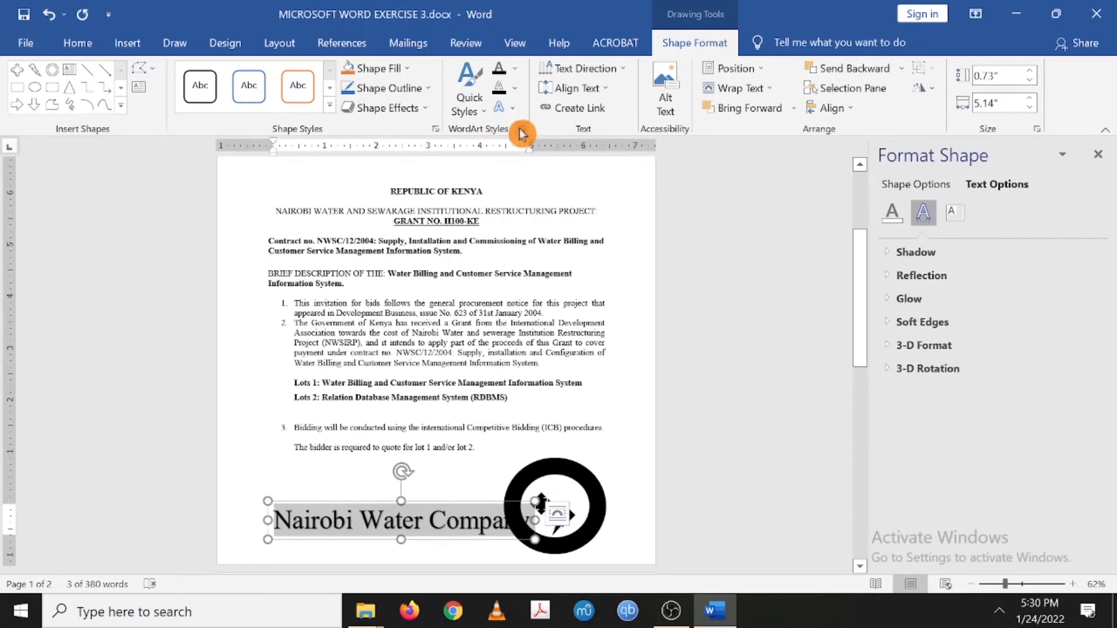
click(487, 113)
click(487, 112)
click(517, 94)
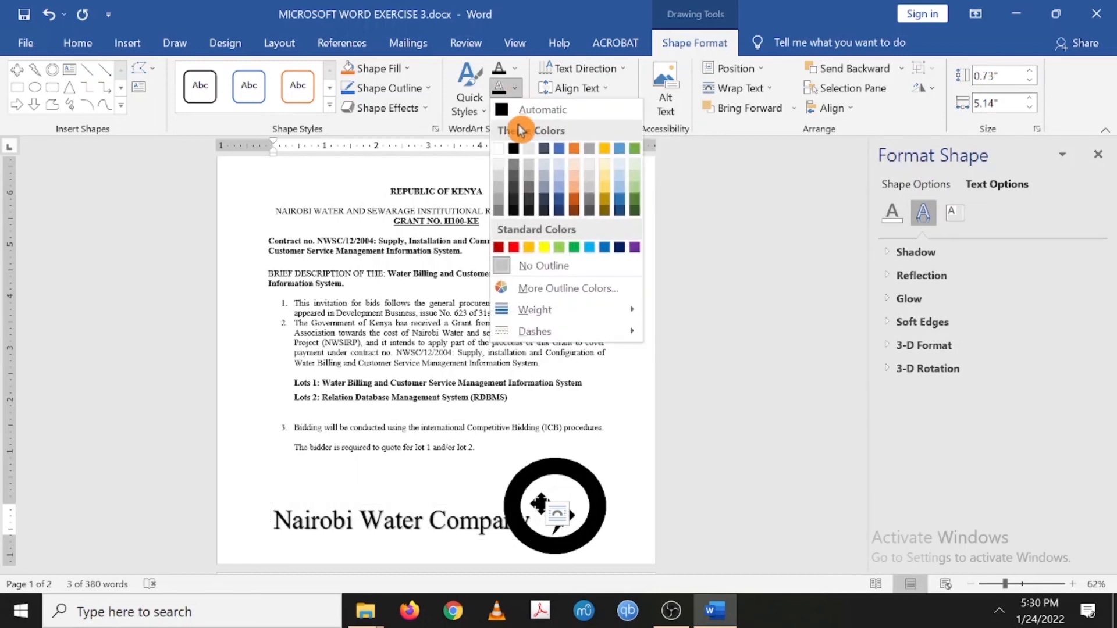
click(517, 95)
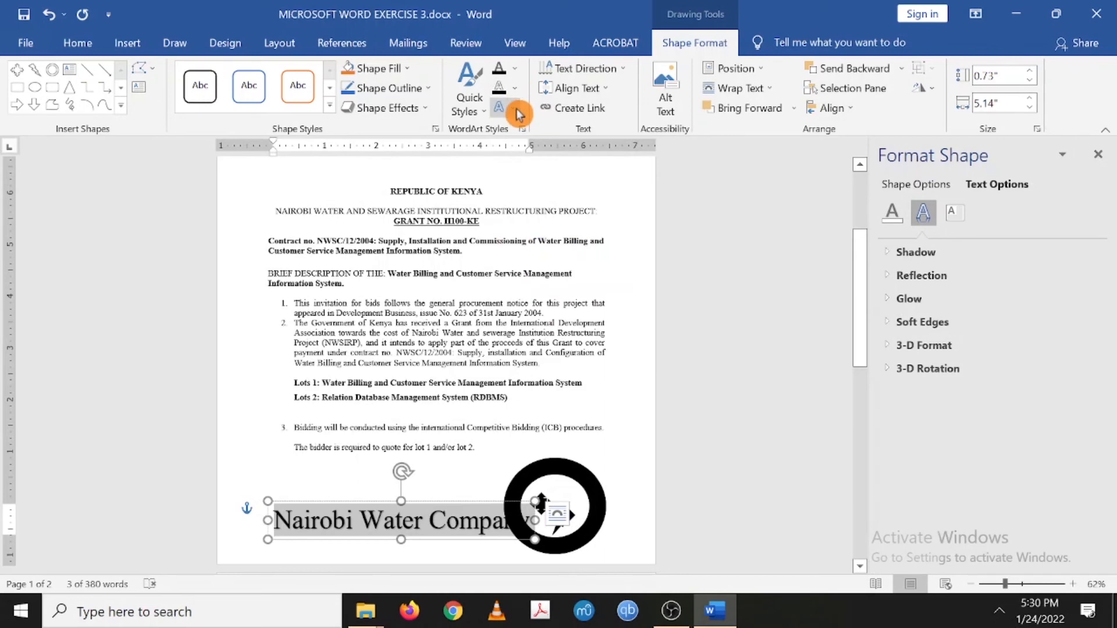
click(517, 111)
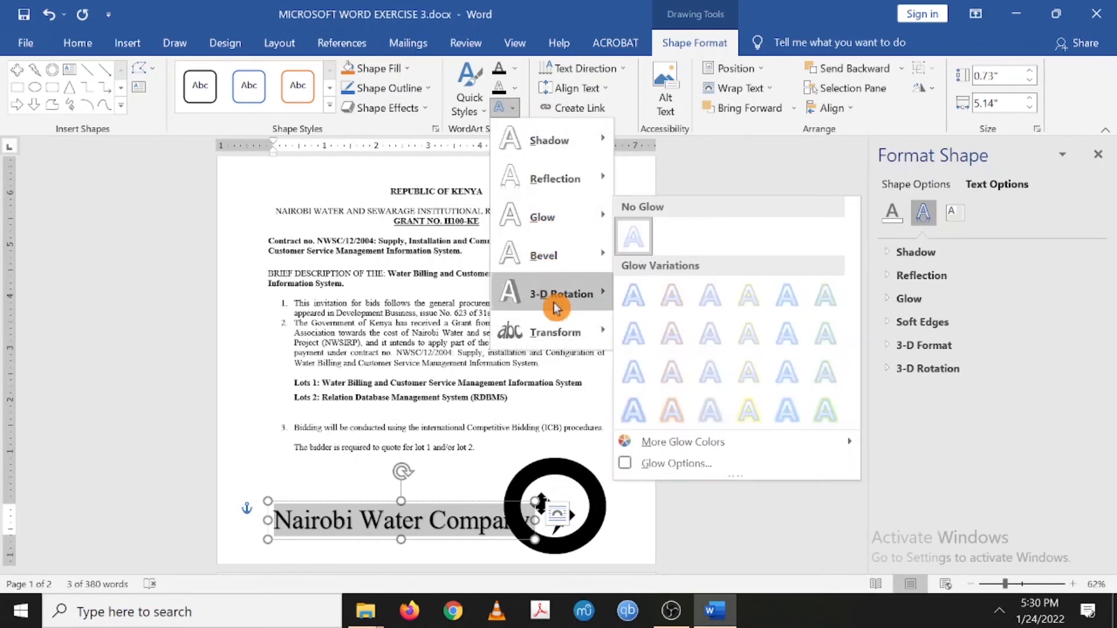
mouse_move(560, 337)
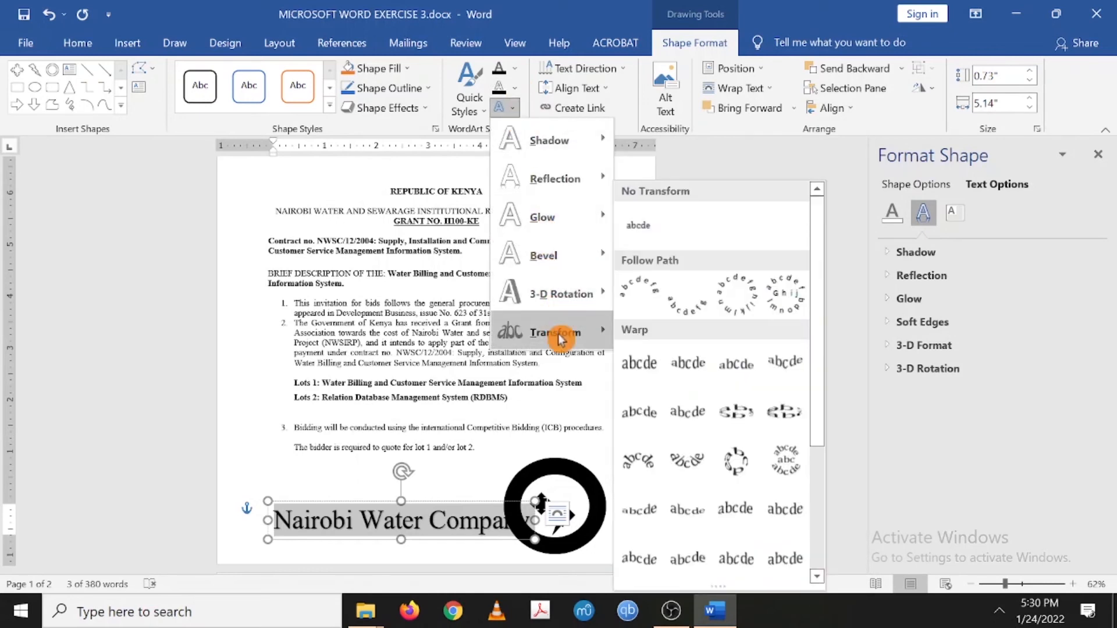
click(638, 300)
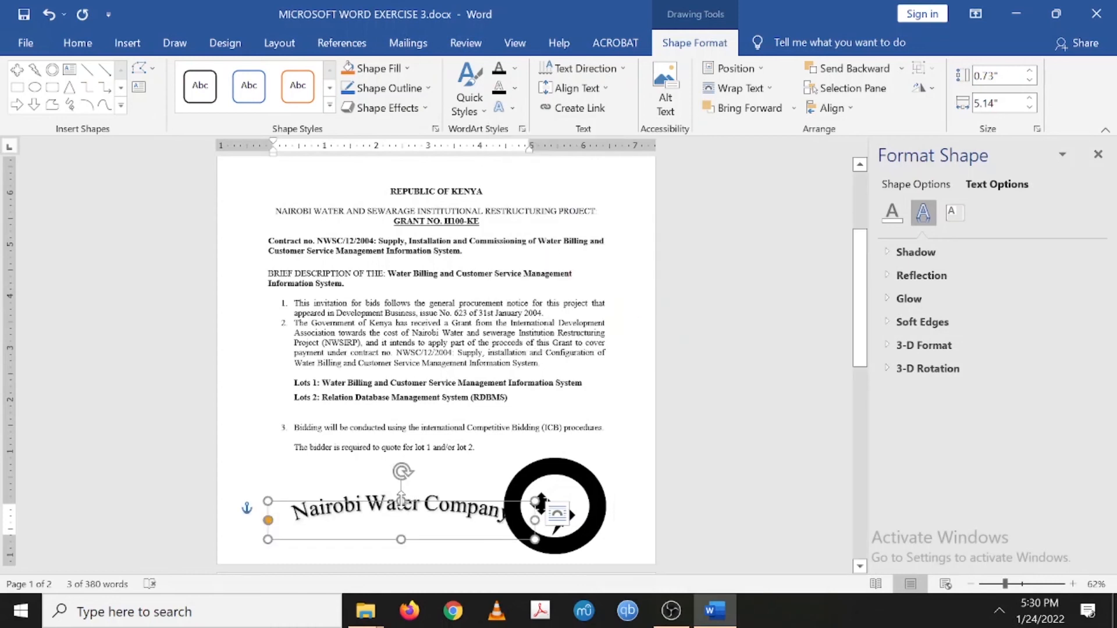
Resize the arched WordArt to about 1.25" high by 1.57" wide and move it just above the round seal.
drag(536, 500, 535, 448)
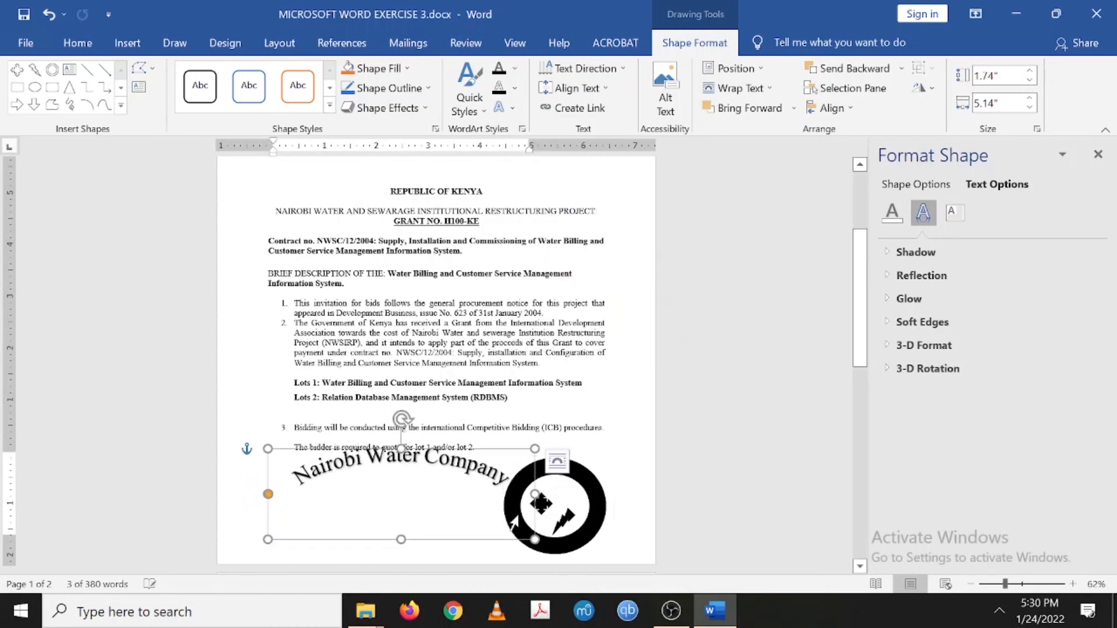
drag(535, 539, 349, 514)
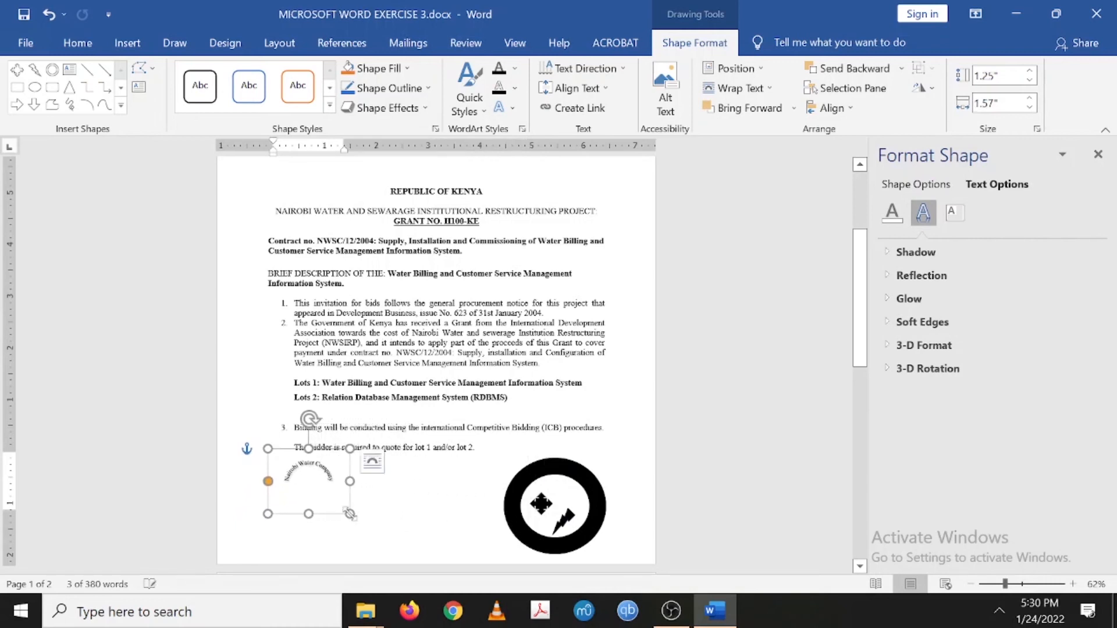
drag(301, 458, 558, 428)
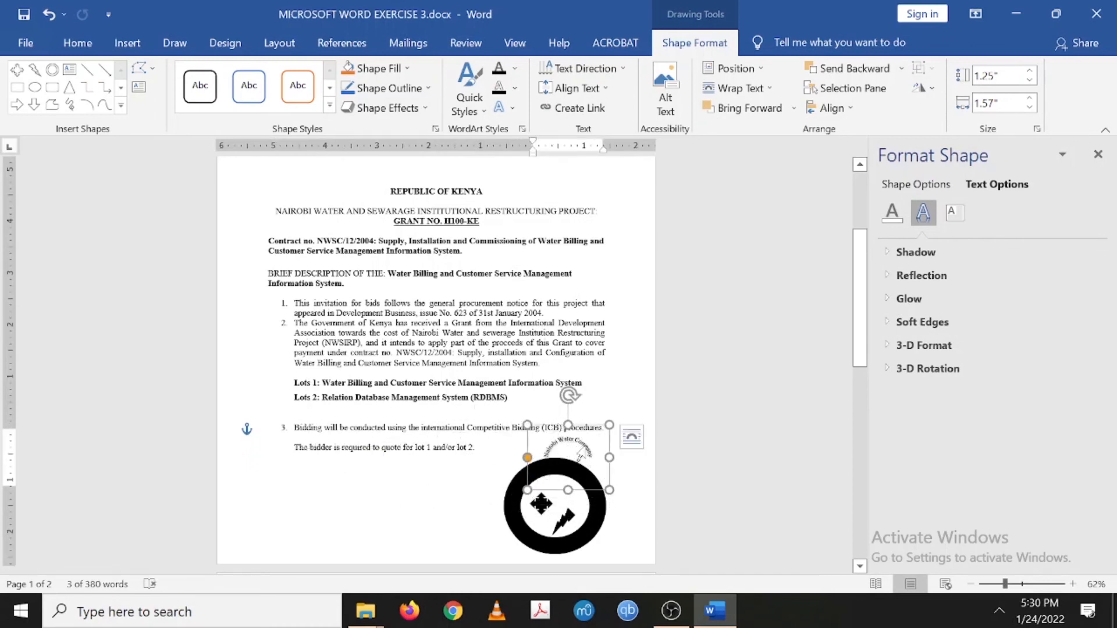
Change the font colour of all the WordArt text to white.
double_click(570, 445)
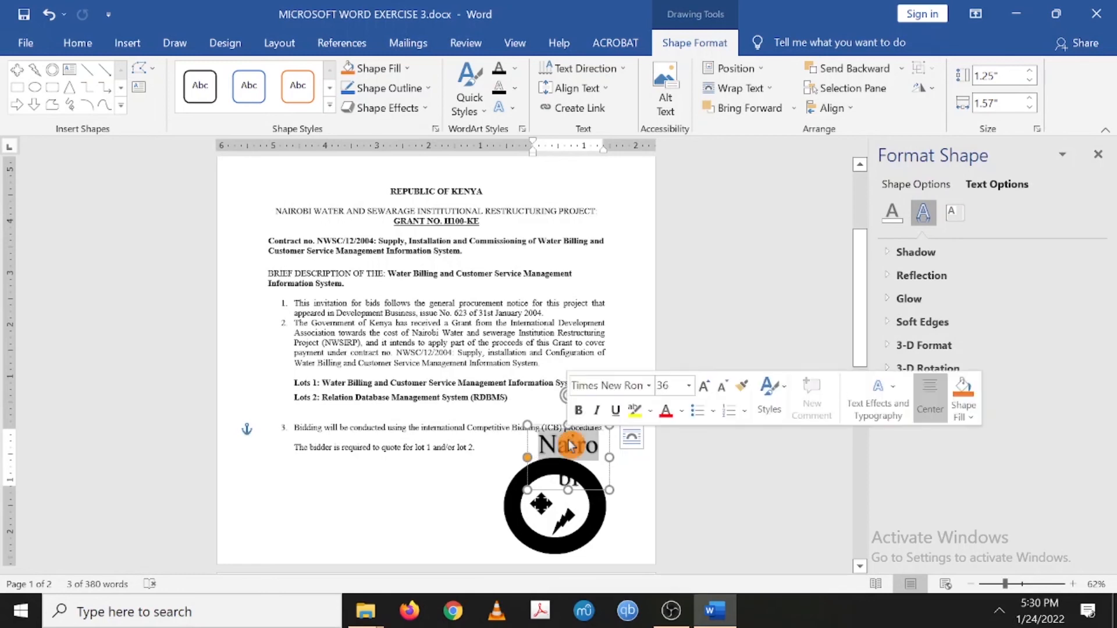
click(78, 45)
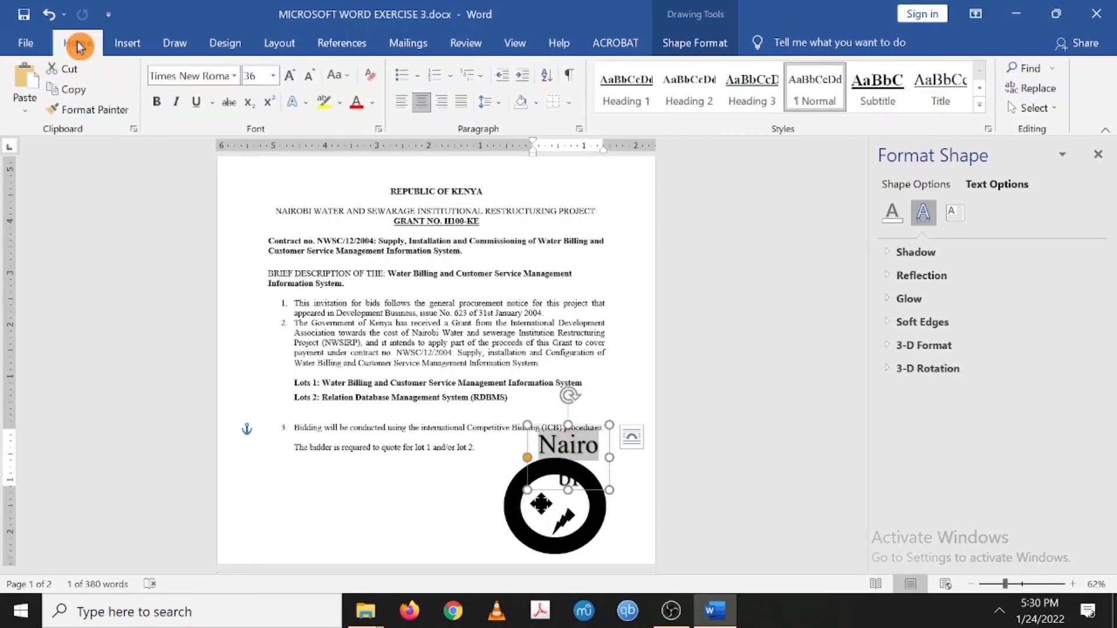
click(372, 105)
click(356, 163)
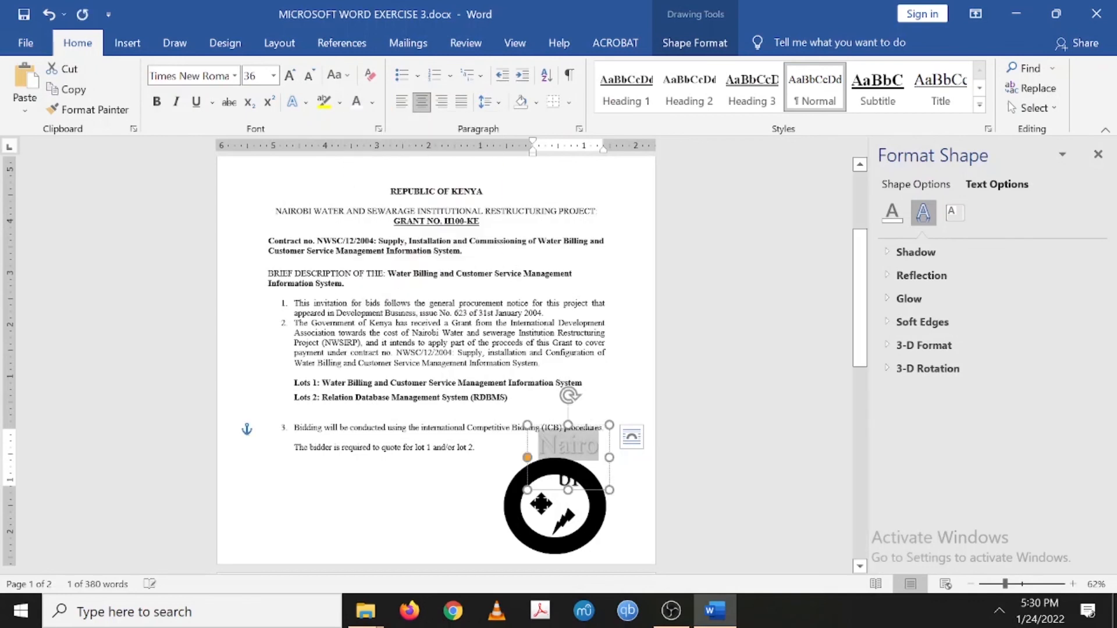
click(589, 465)
key(ctrl+a)
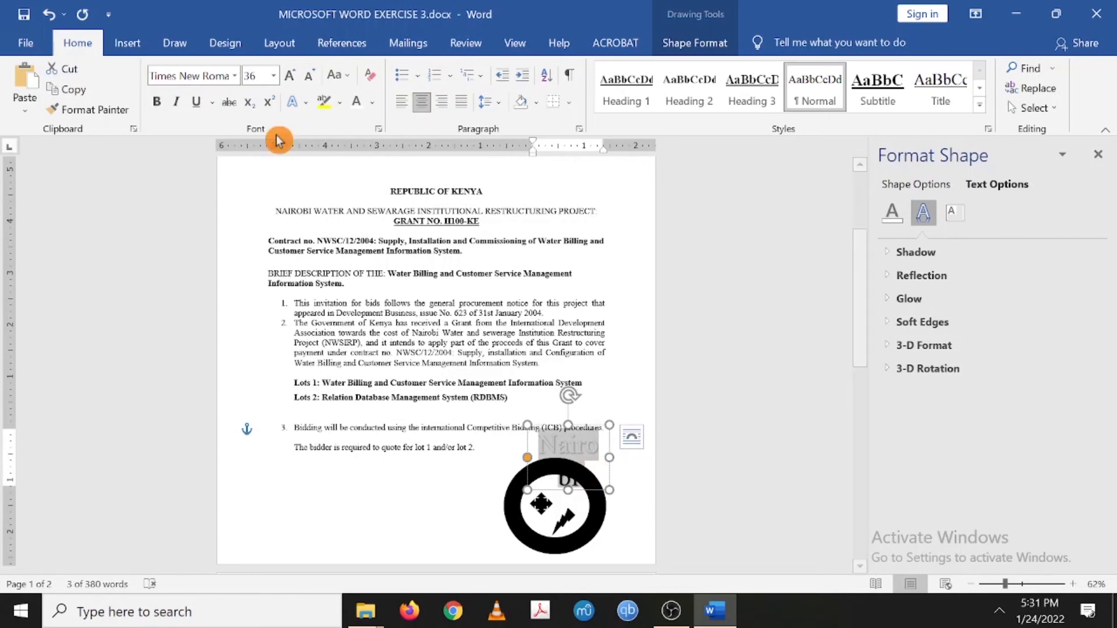
click(362, 114)
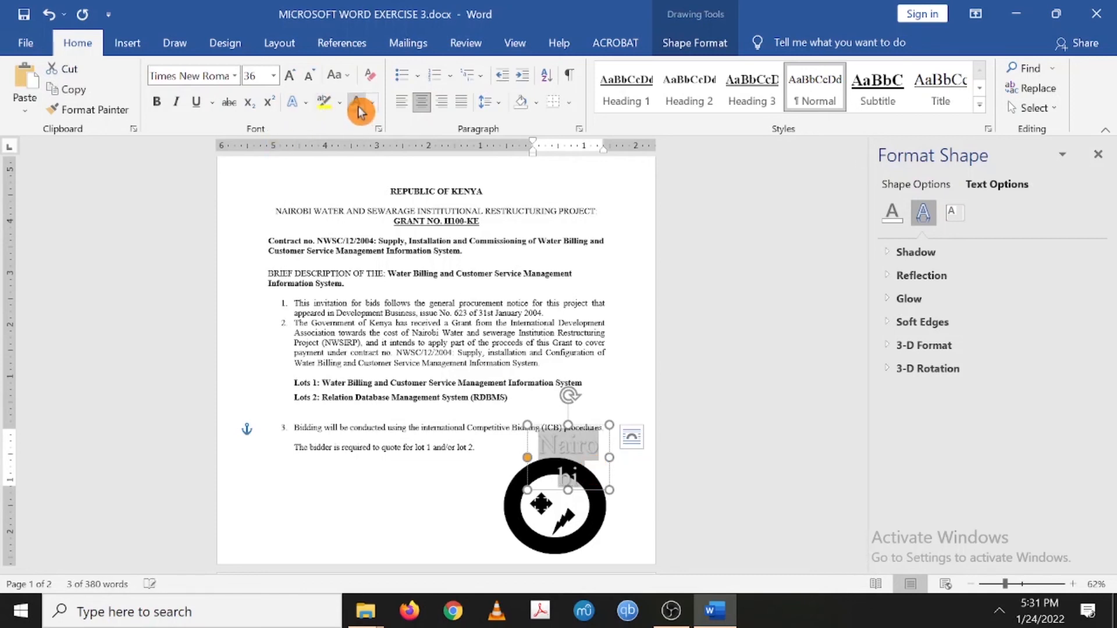
Move the white WordArt onto the seal and enlarge its frame so the text arcs along the upper half of the black ring.
drag(543, 424, 526, 448)
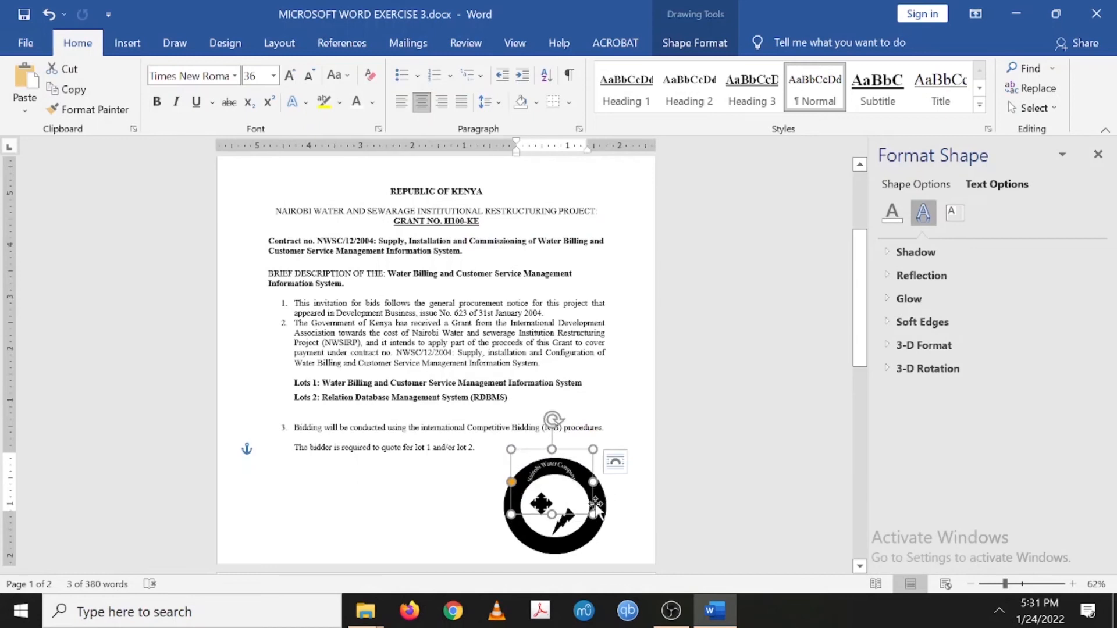
drag(594, 481, 620, 482)
drag(555, 448, 545, 453)
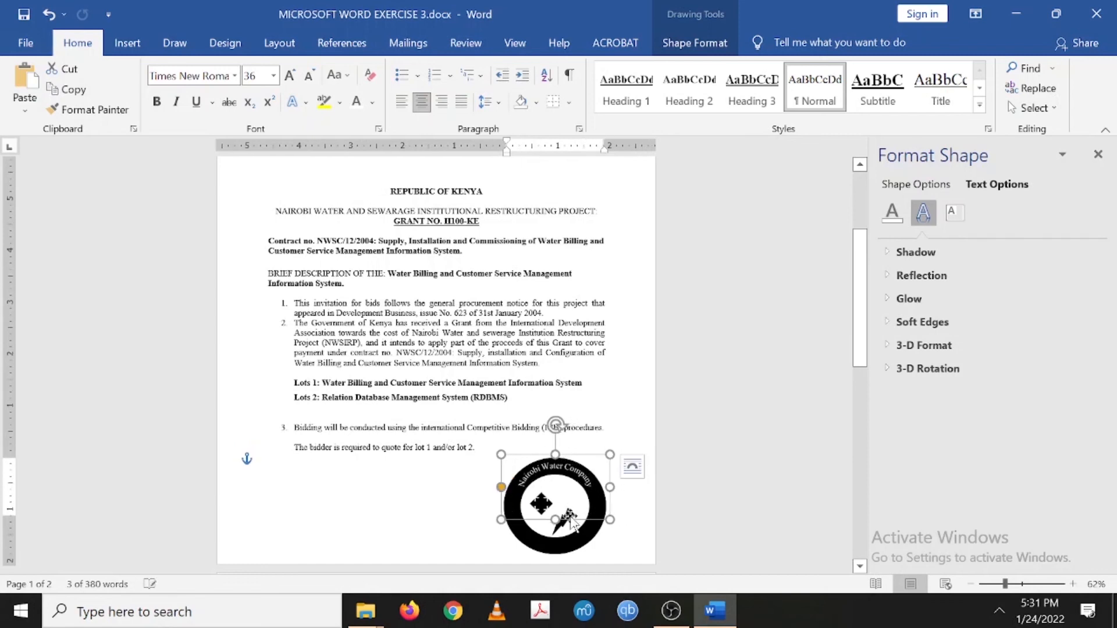
drag(554, 520, 554, 557)
drag(609, 509, 619, 506)
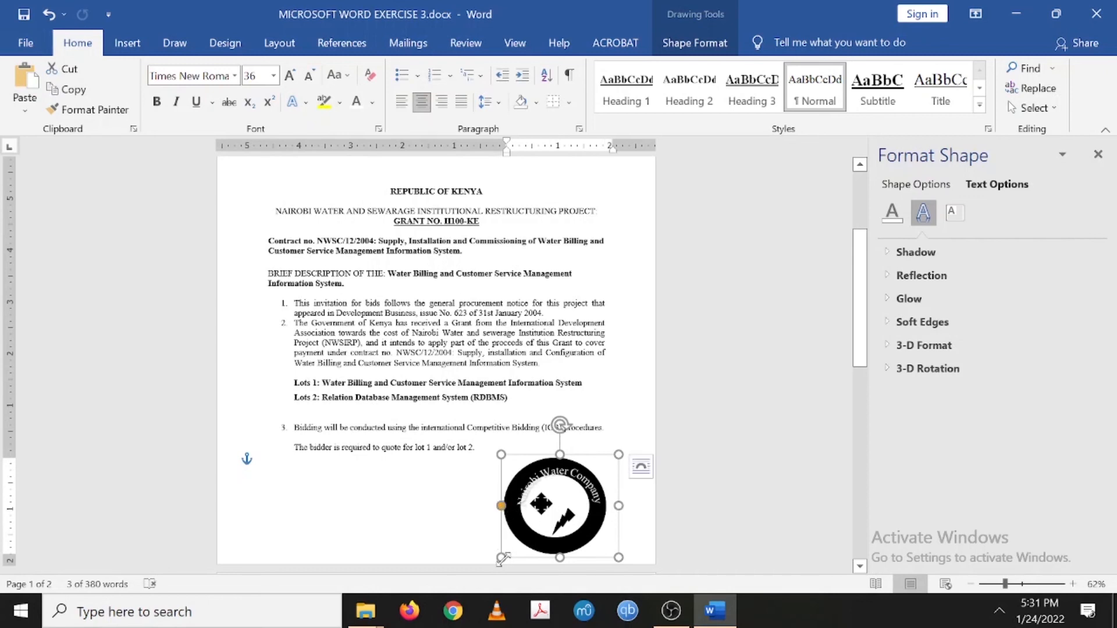
drag(500, 558, 491, 557)
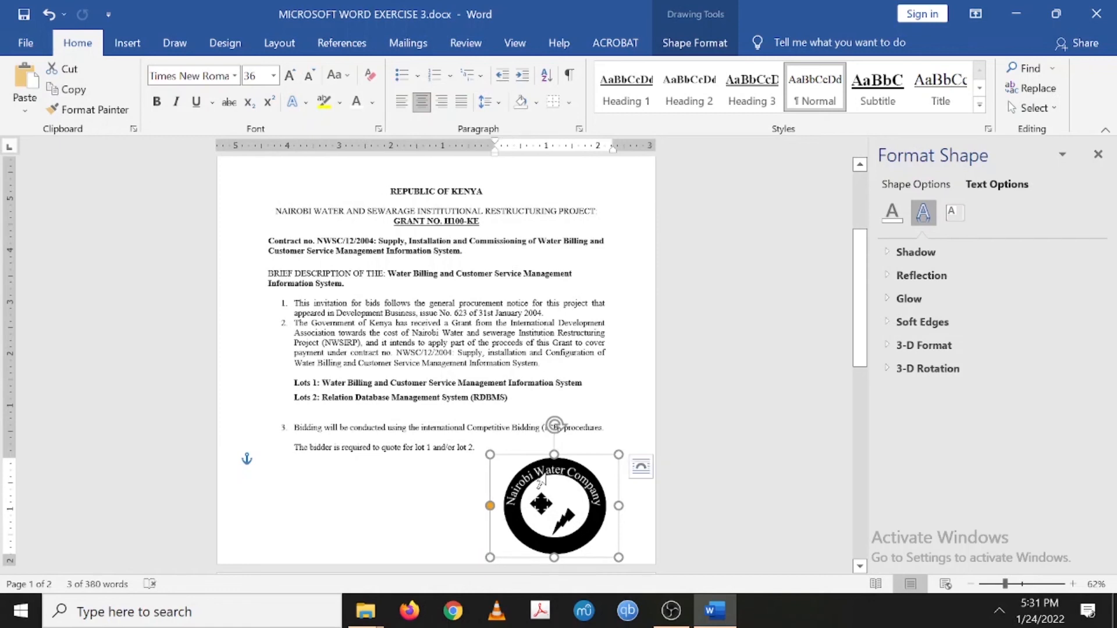
Nudge the curved WordArt slightly up and right to centre it within the seal's black ring, and deselect it.
key(Up)
key(Up)
key(Up)
key(Up)
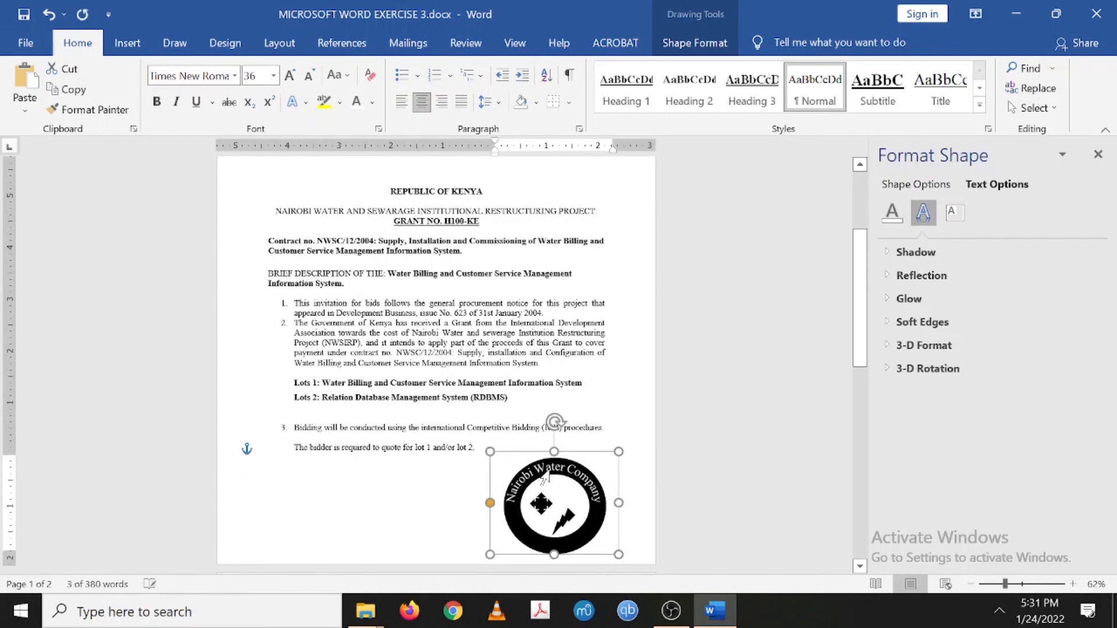
key(Right)
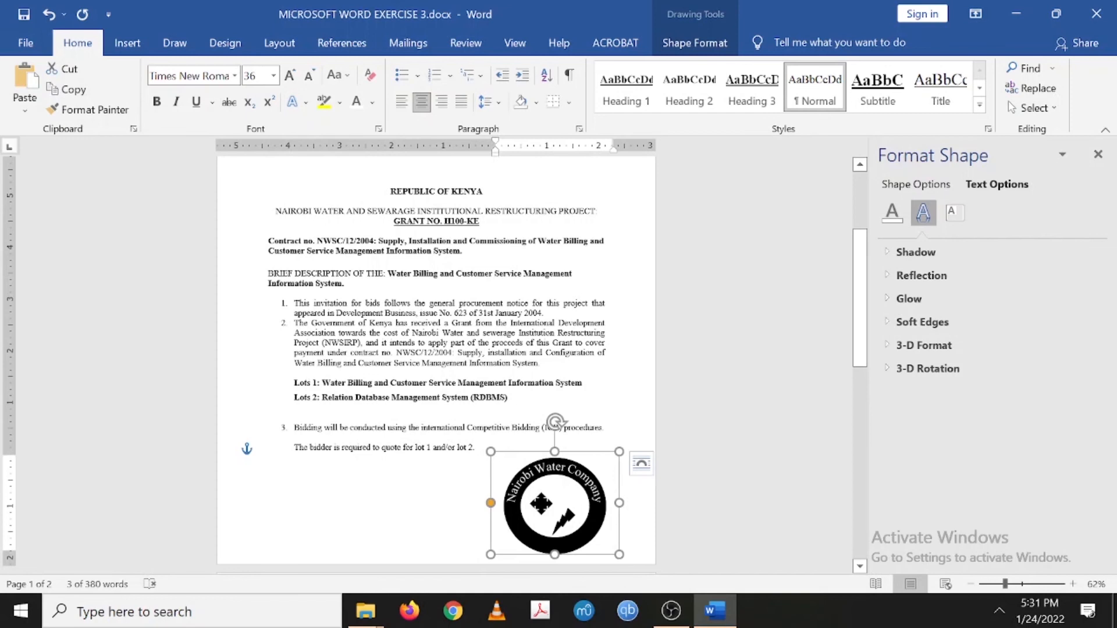
click(608, 412)
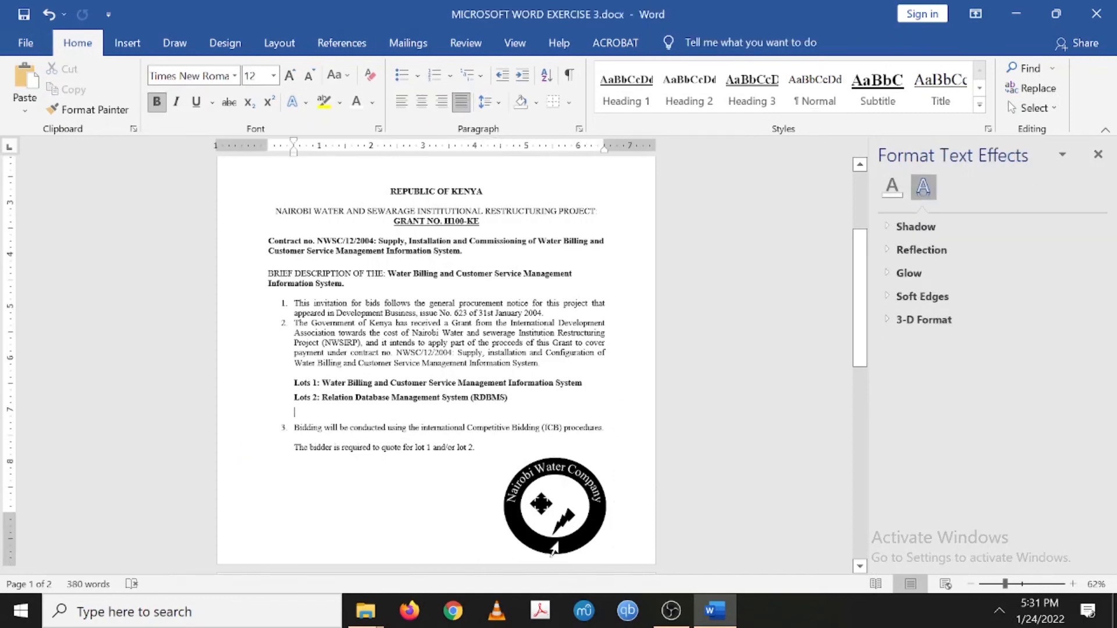
Close the text effects pane and compare the recreated bid page with the sample page from header to seal.
scroll(436, 366, up, 5)
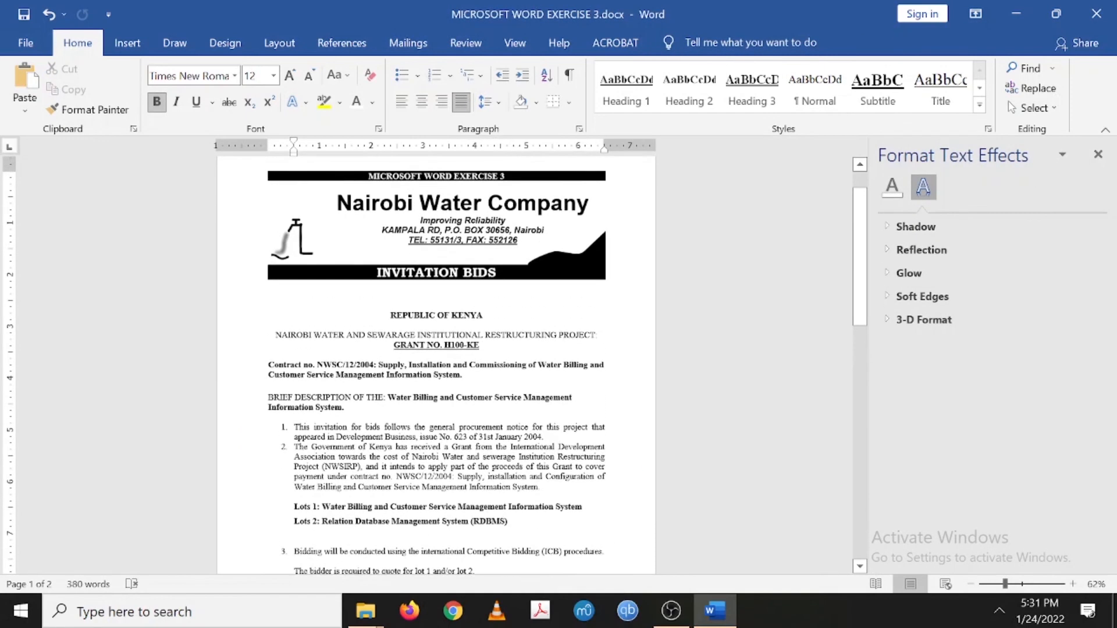
click(1097, 154)
scroll(558, 365, down, 3)
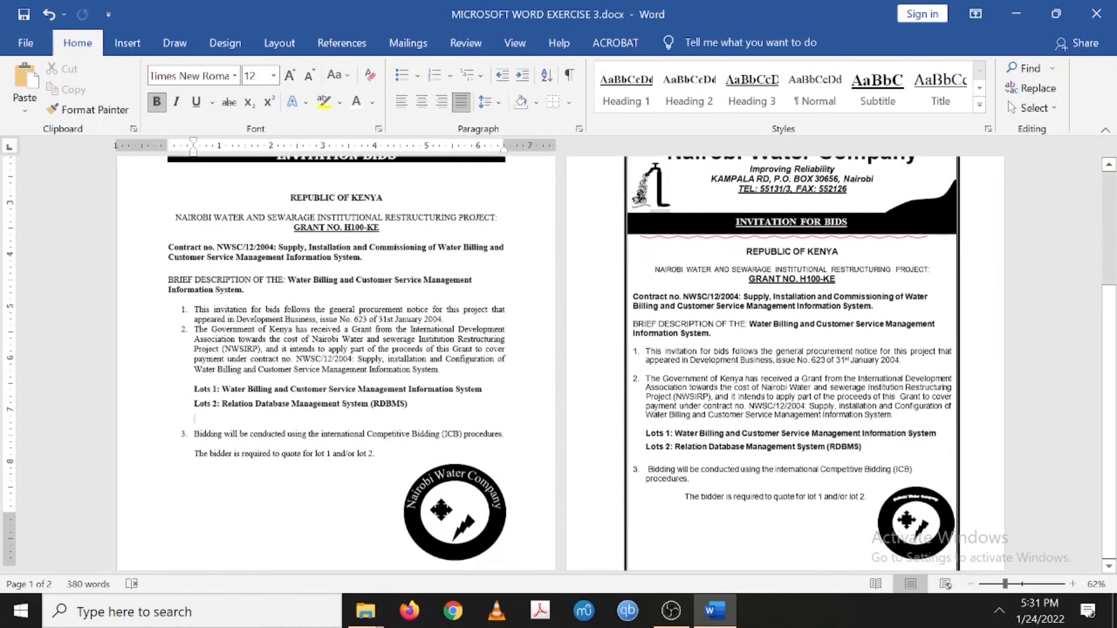
scroll(558, 365, up, 3)
scroll(559, 365, up, 1)
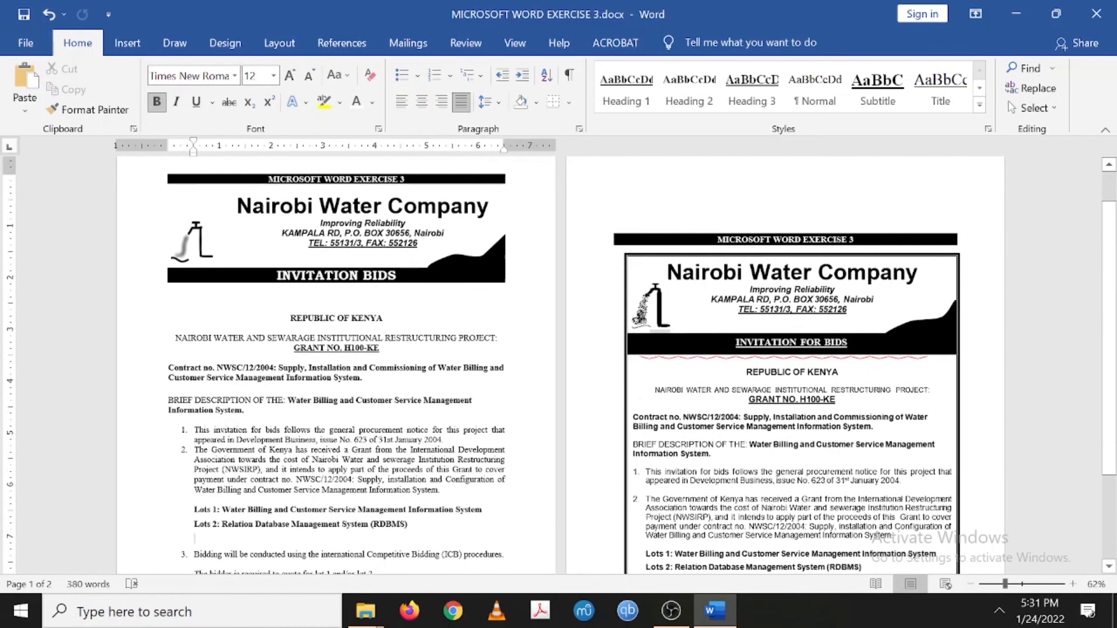
scroll(558, 365, up, 1)
scroll(558, 366, down, 1)
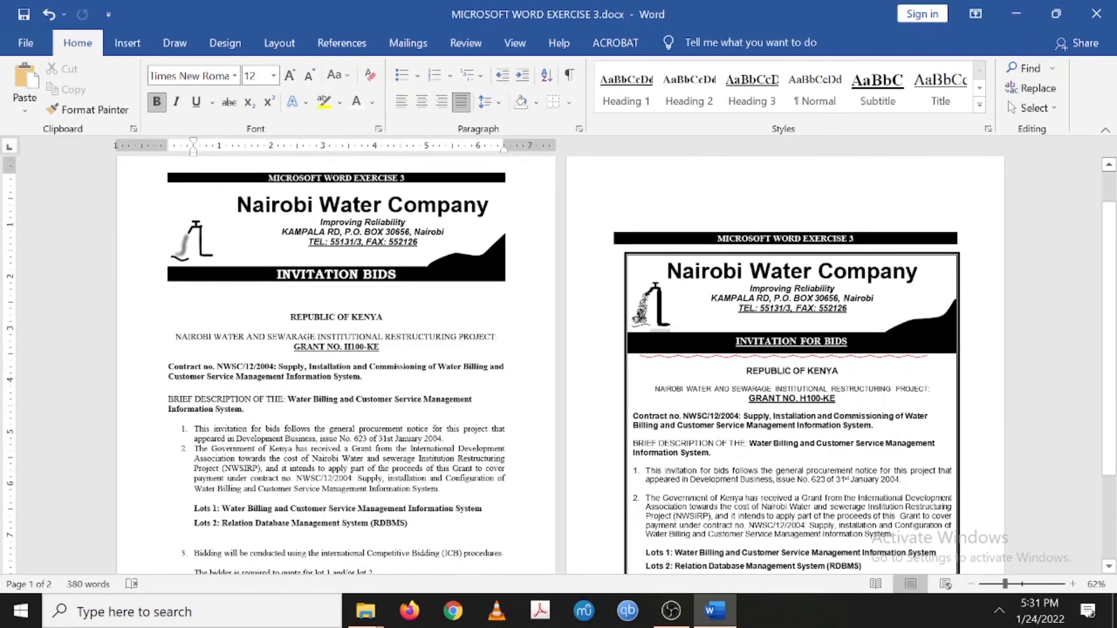
scroll(558, 366, up, 2)
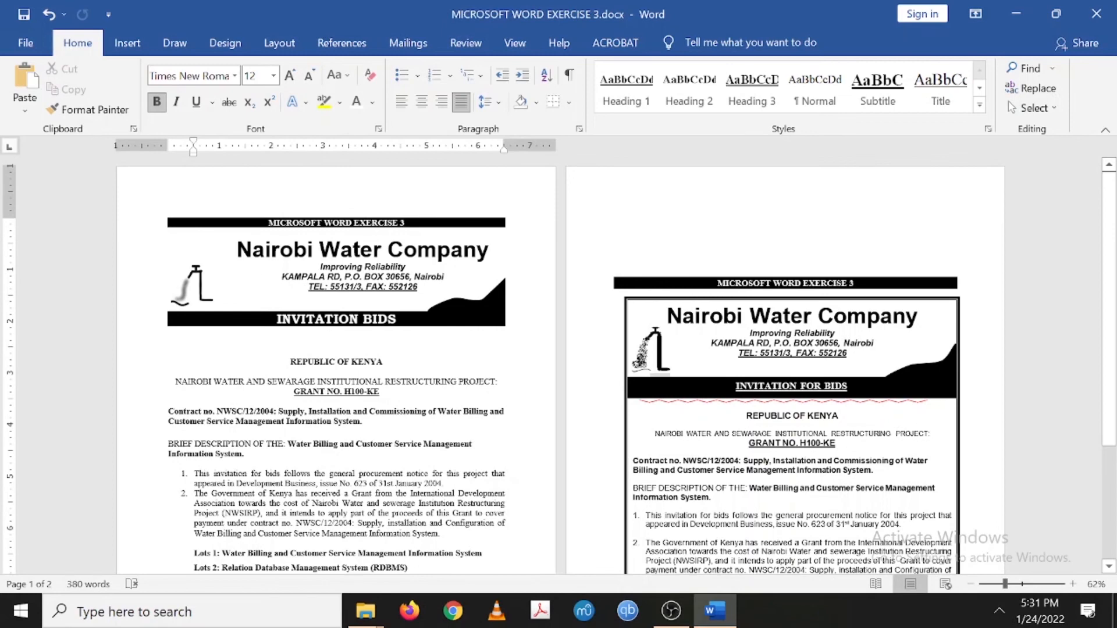
key(shift+Down)
key(shift+Down)
key(shift+Down)
key(shift+Down)
key(shift+Down)
key(shift+Down)
key(shift+Down)
key(shift+Down)
key(shift+Down)
key(shift+Down)
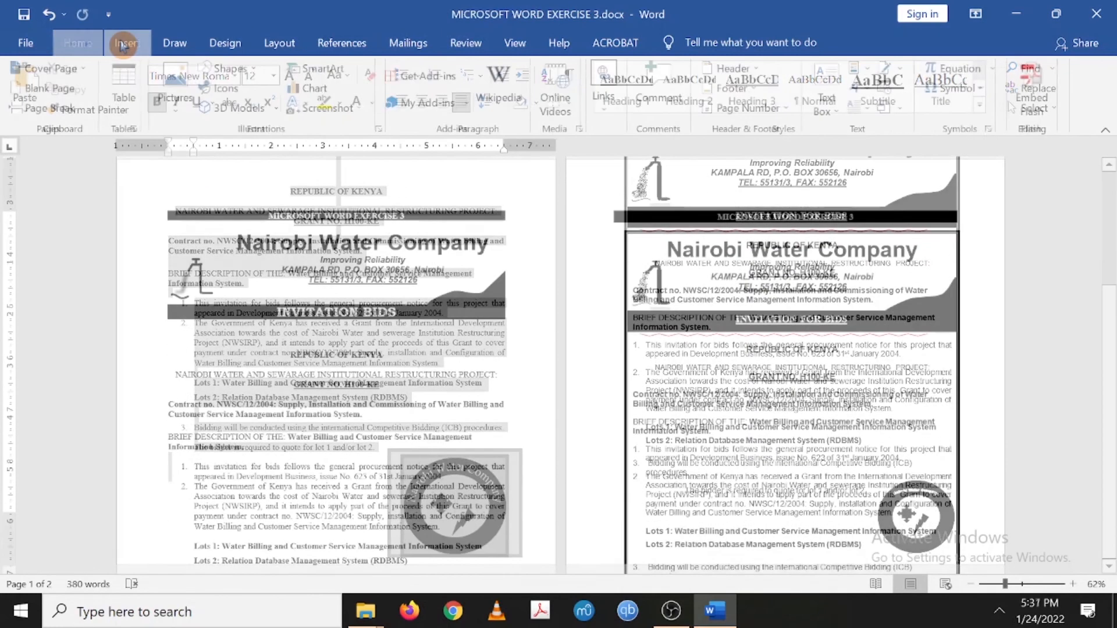
Draw a rectangle about 9.33" high by 7.26" wide around the first page's content, from below the exercise title bar to below the seal.
click(126, 42)
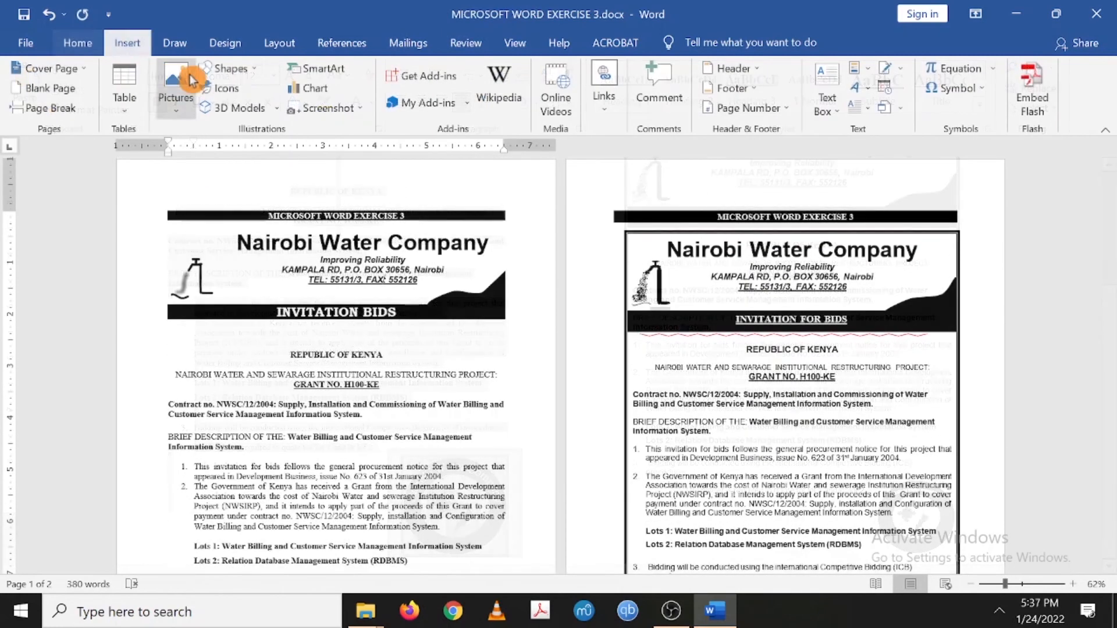
click(232, 68)
click(308, 109)
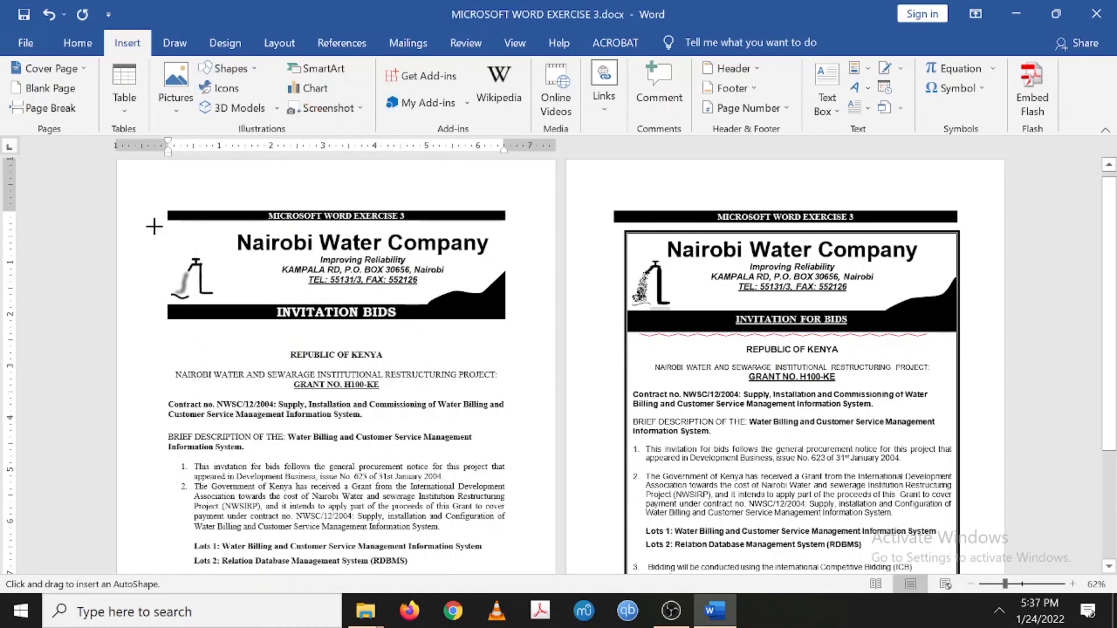
mouse_move(160, 222)
mouse_down()
mouse_move(313, 467)
mouse_move(368, 594)
mouse_move(510, 582)
mouse_move(509, 548)
mouse_up()
drag(520, 558, 536, 565)
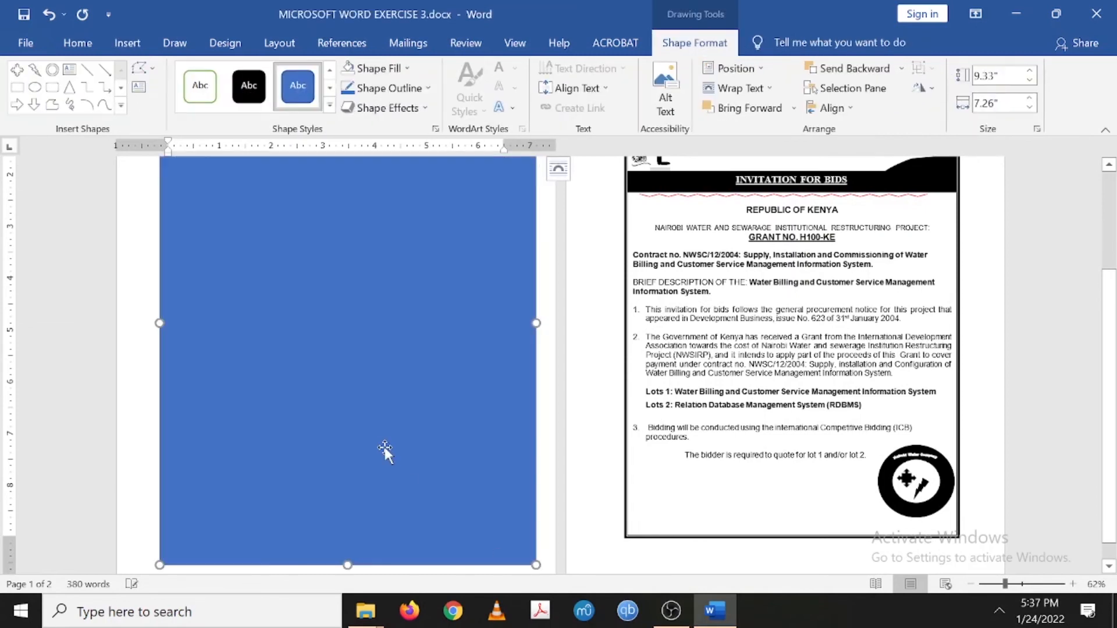
Remove the rectangle's fill and set its outline weight to 3 pt.
scroll(385, 450, down, 1)
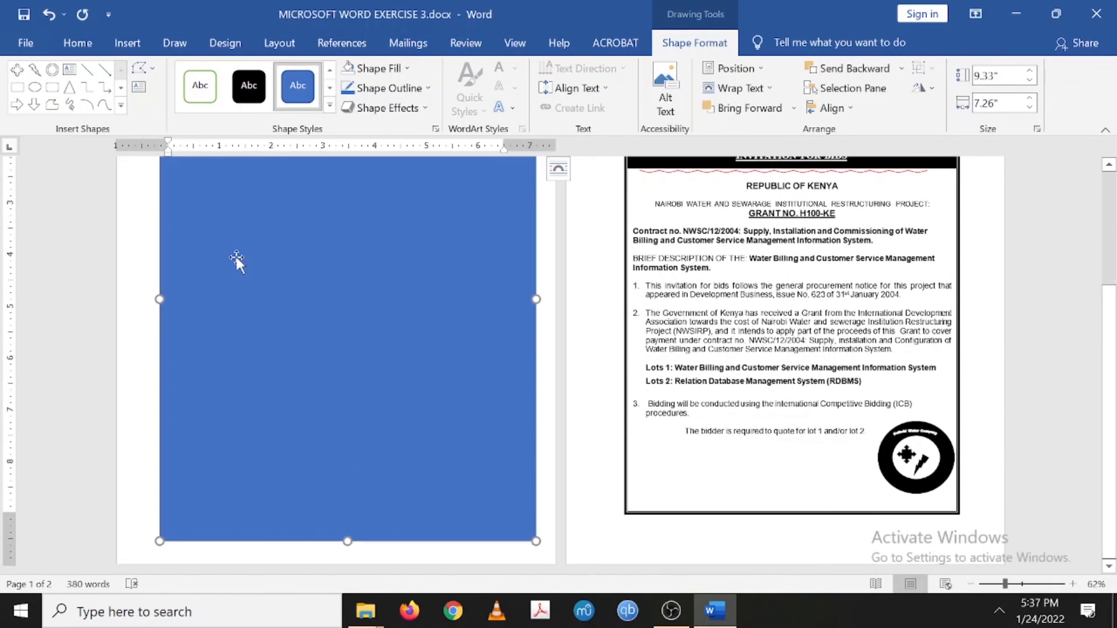
click(408, 68)
click(362, 225)
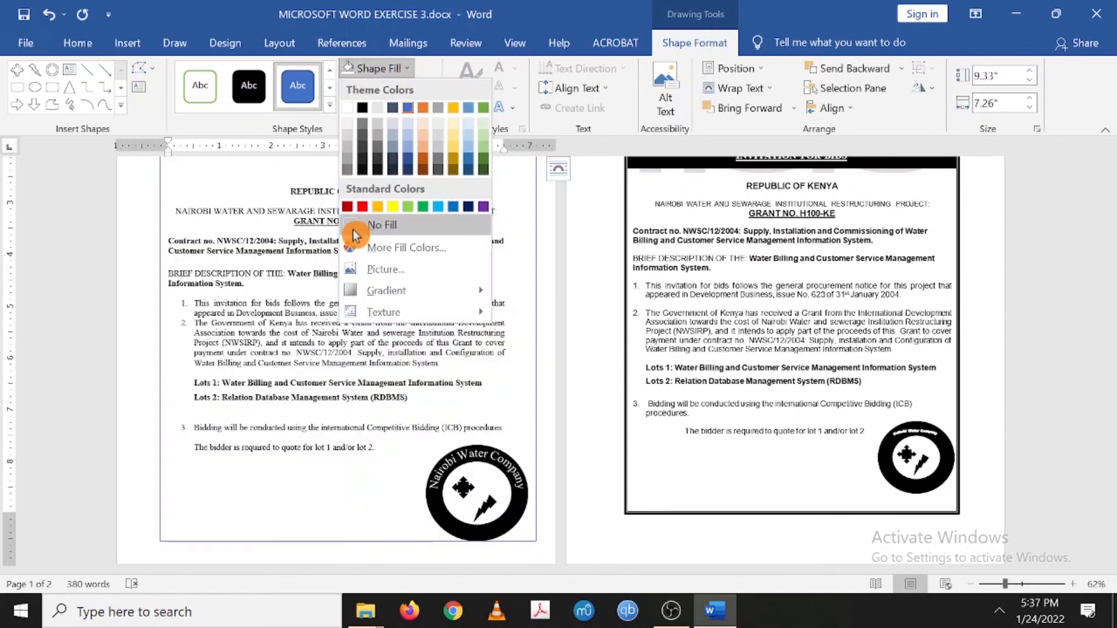
scroll(558, 360, up, 3)
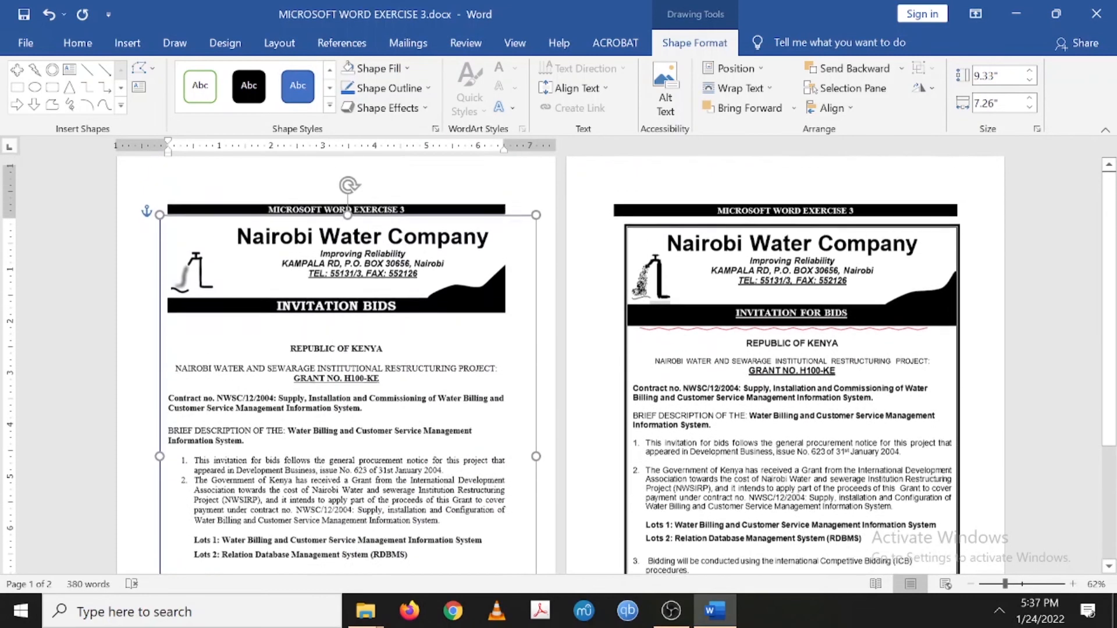
scroll(558, 360, down, 2)
scroll(558, 360, up, 3)
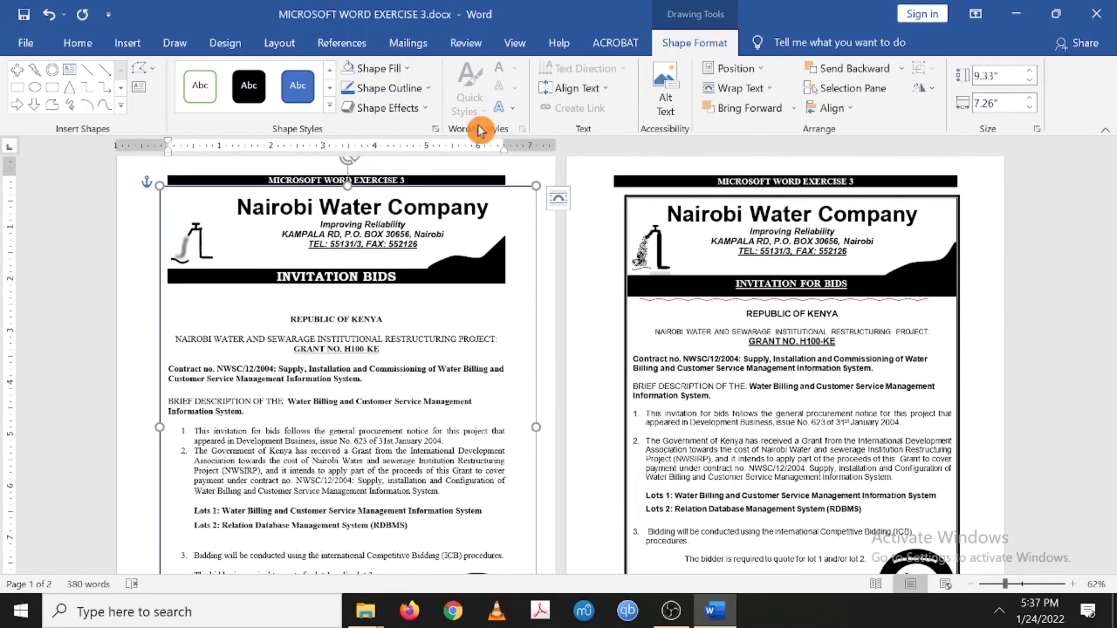
click(420, 96)
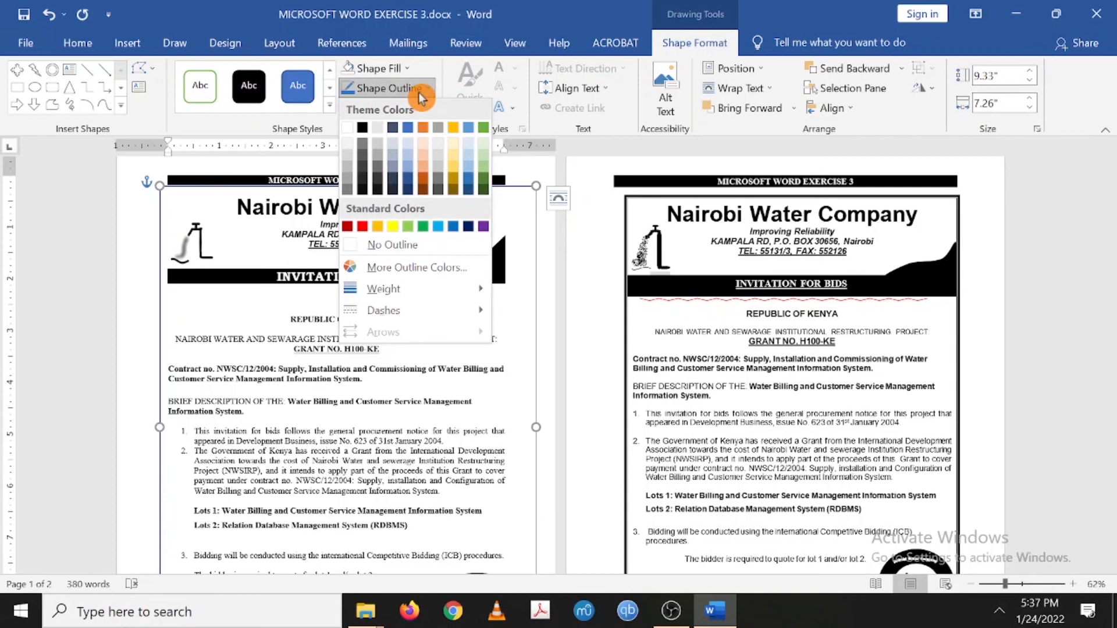
mouse_move(388, 289)
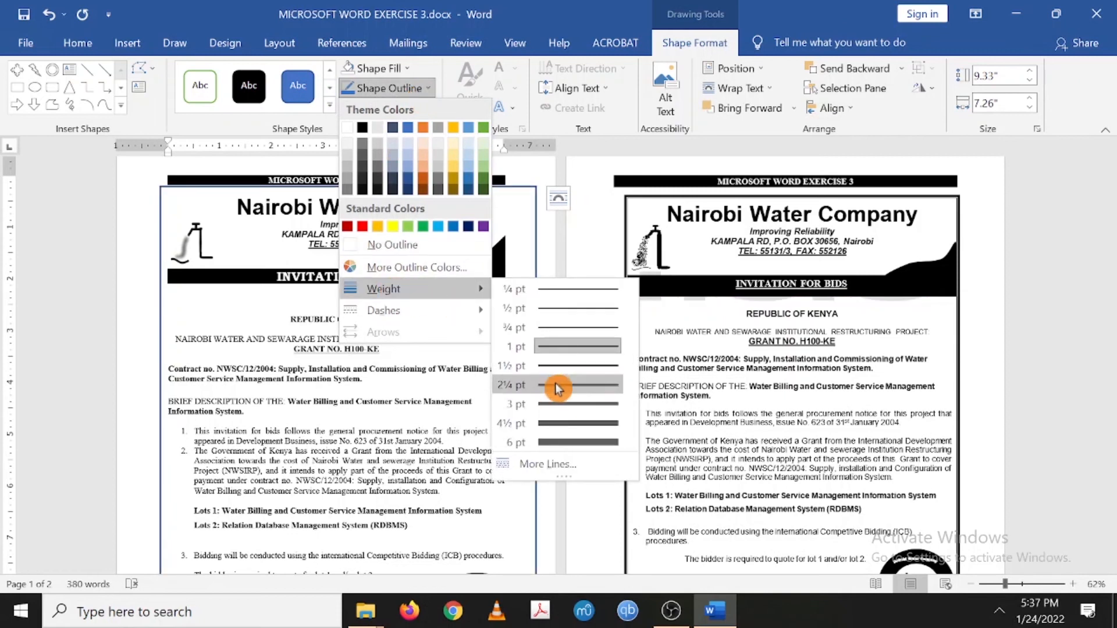
click(556, 406)
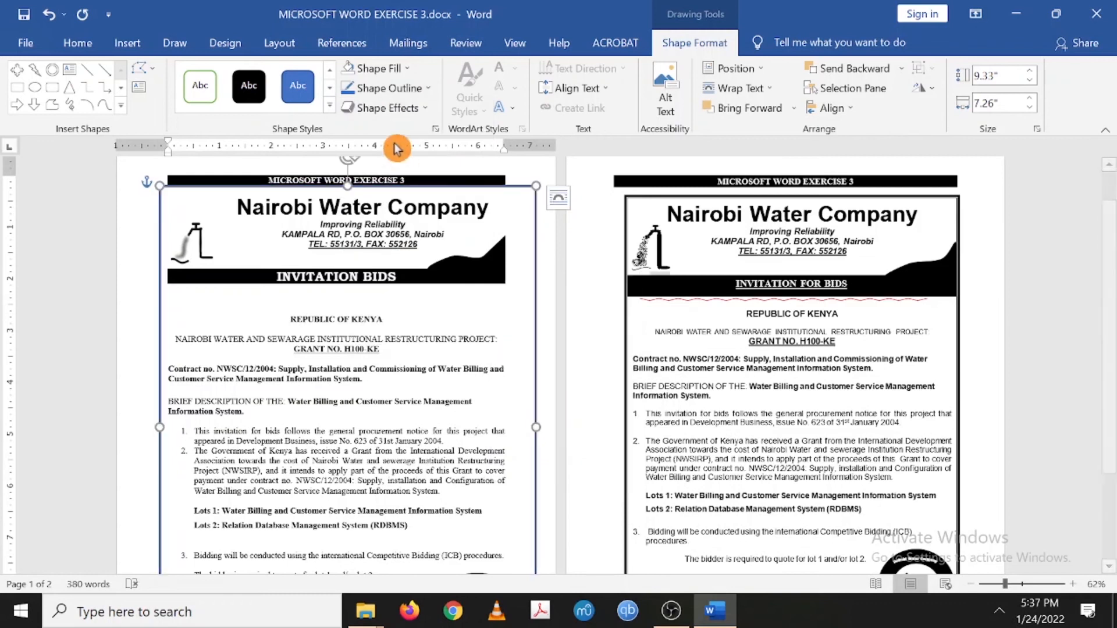
Set the rectangle outline's compound type to the thick-and-thin double line in the line formatting options.
click(420, 89)
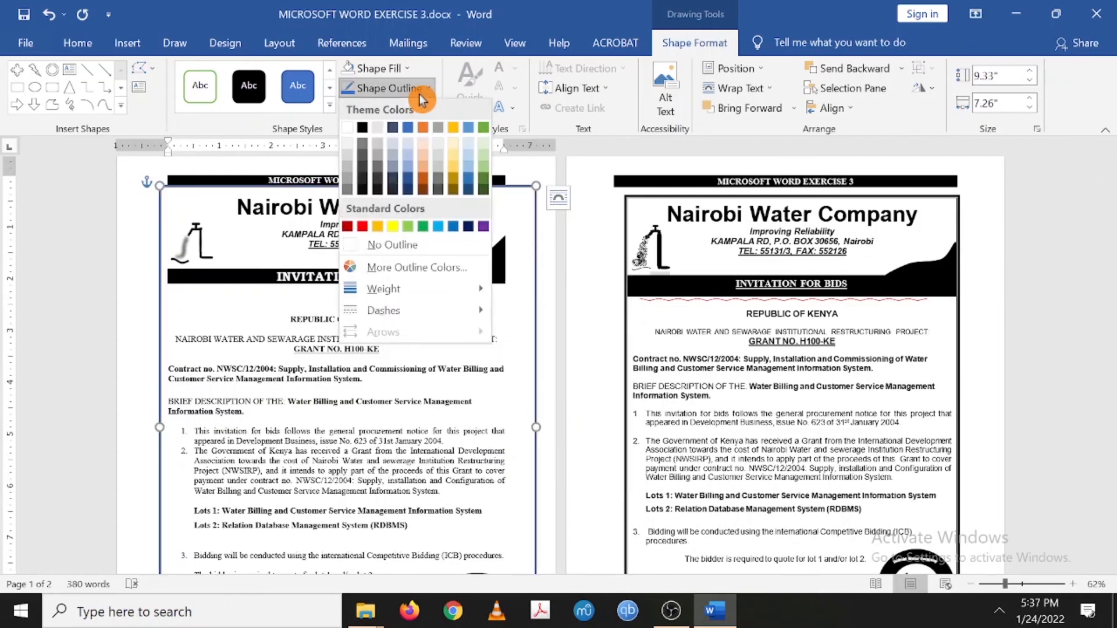
mouse_move(408, 310)
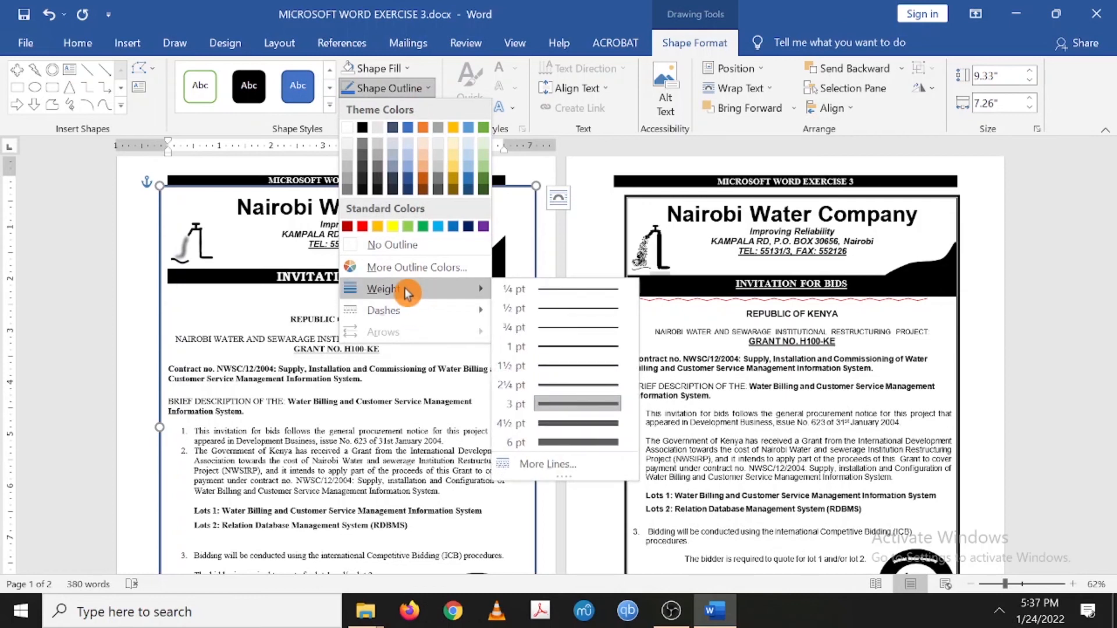
click(567, 464)
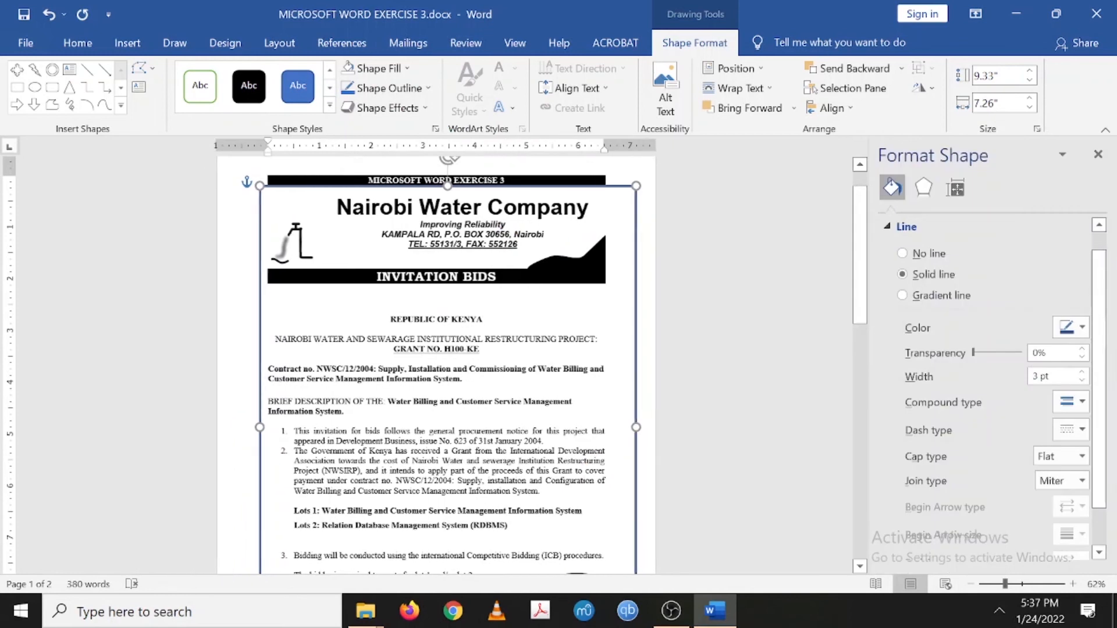
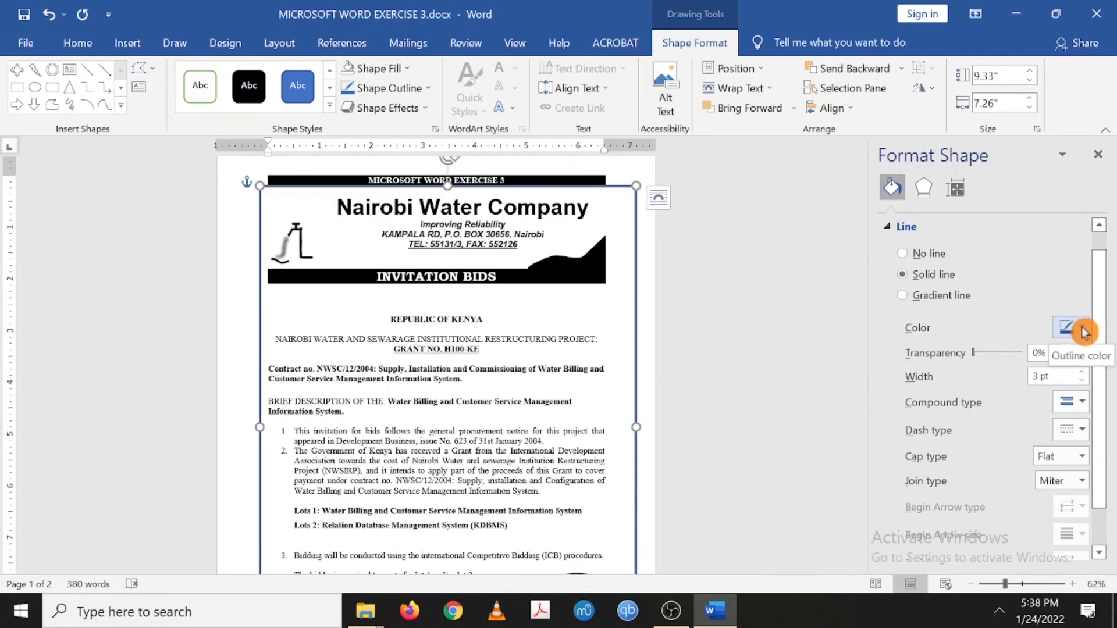
scroll(1096, 337, down, 2)
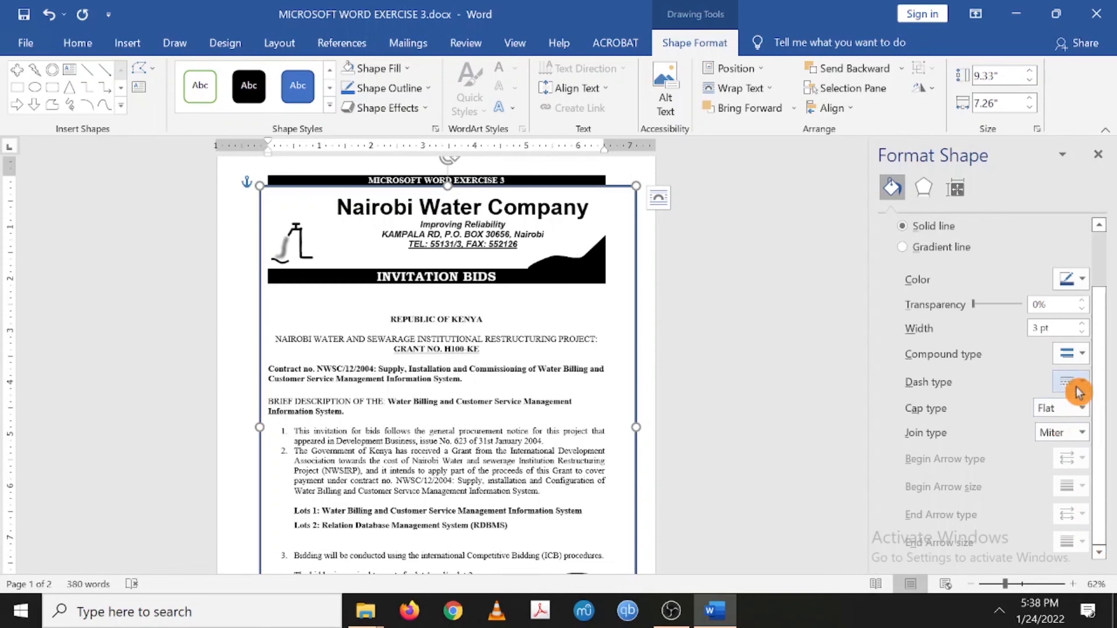
click(1081, 355)
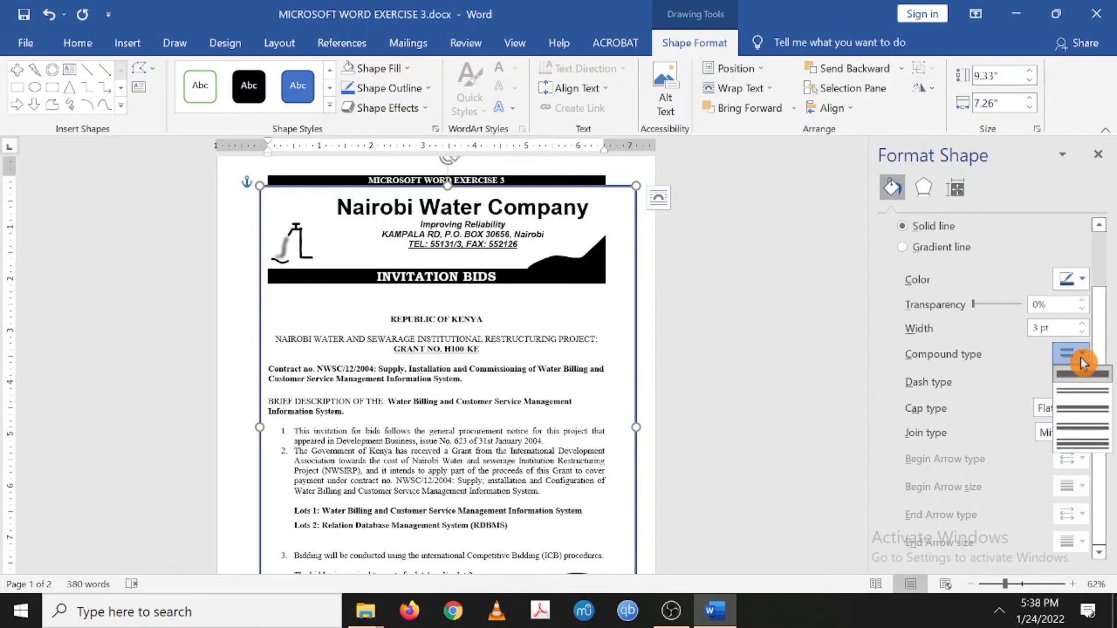
click(1080, 415)
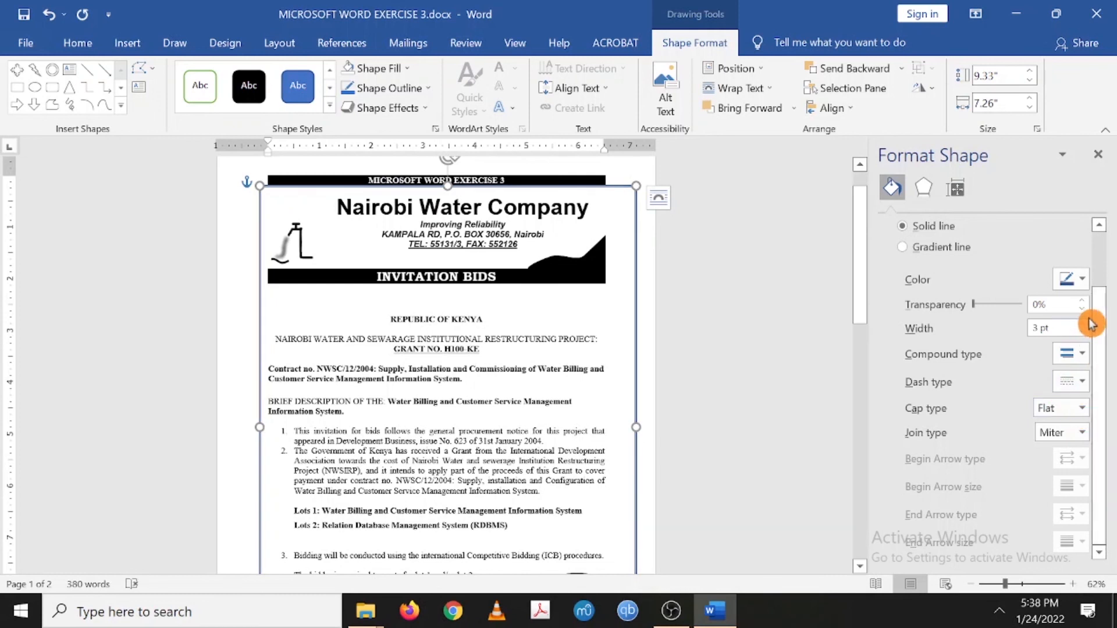
Increase the rectangle's outline width to 6.25 pt and deselect it.
click(1080, 333)
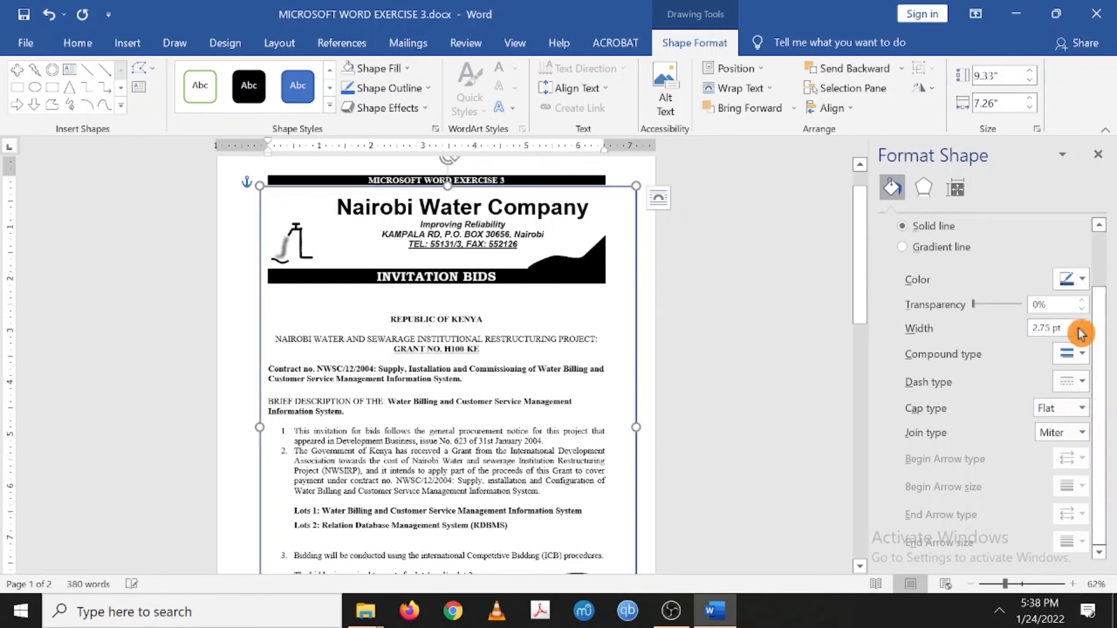
click(1081, 324)
click(1082, 324)
click(1081, 324)
click(1082, 324)
click(1081, 325)
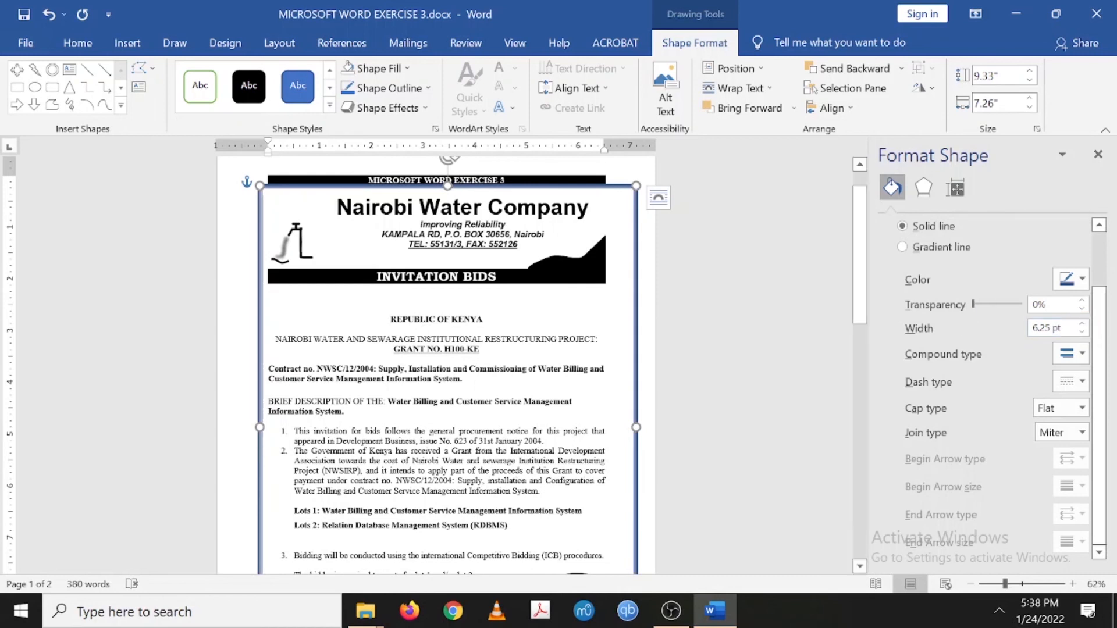
click(501, 321)
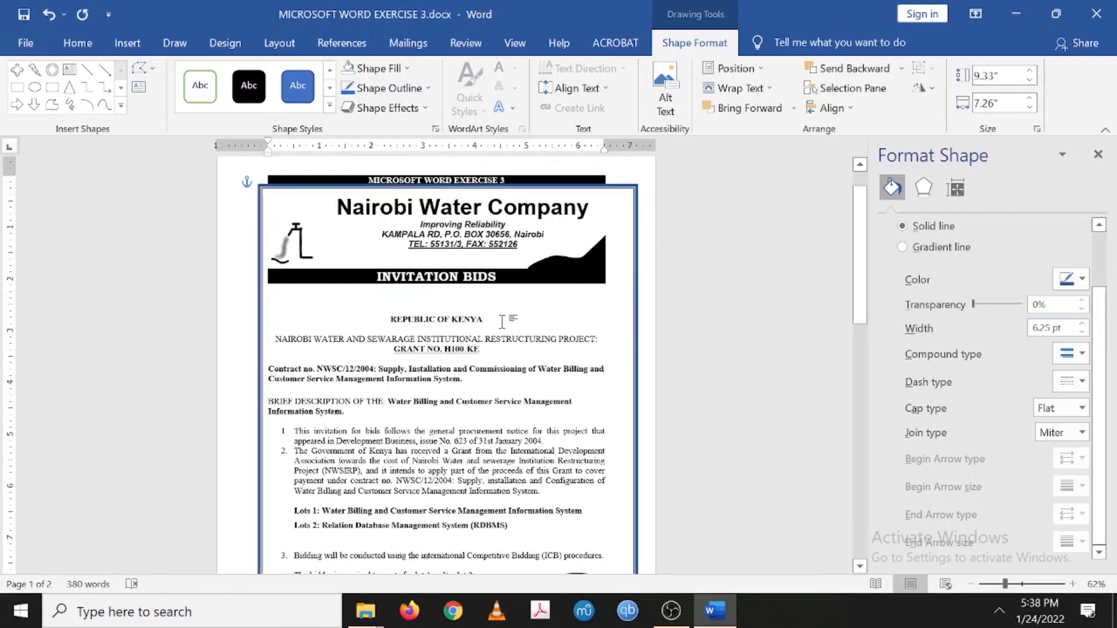
Resize the page frame to about 9.39" high by 7.31" wide so it encloses the seal, and check it after deselecting.
click(611, 192)
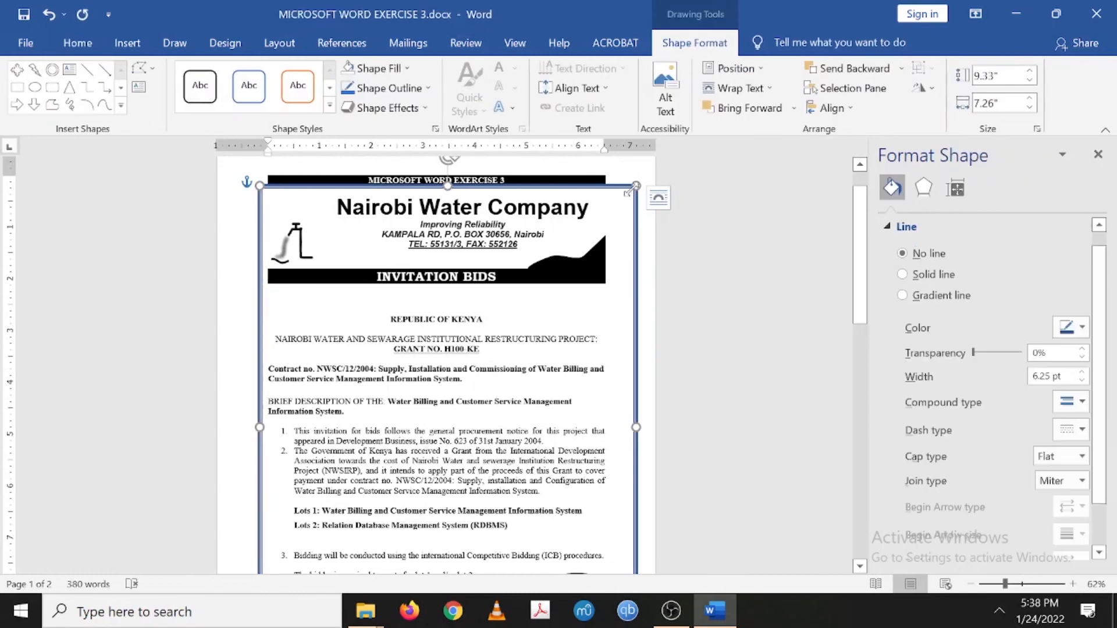
drag(635, 186, 632, 190)
scroll(549, 344, down, 5)
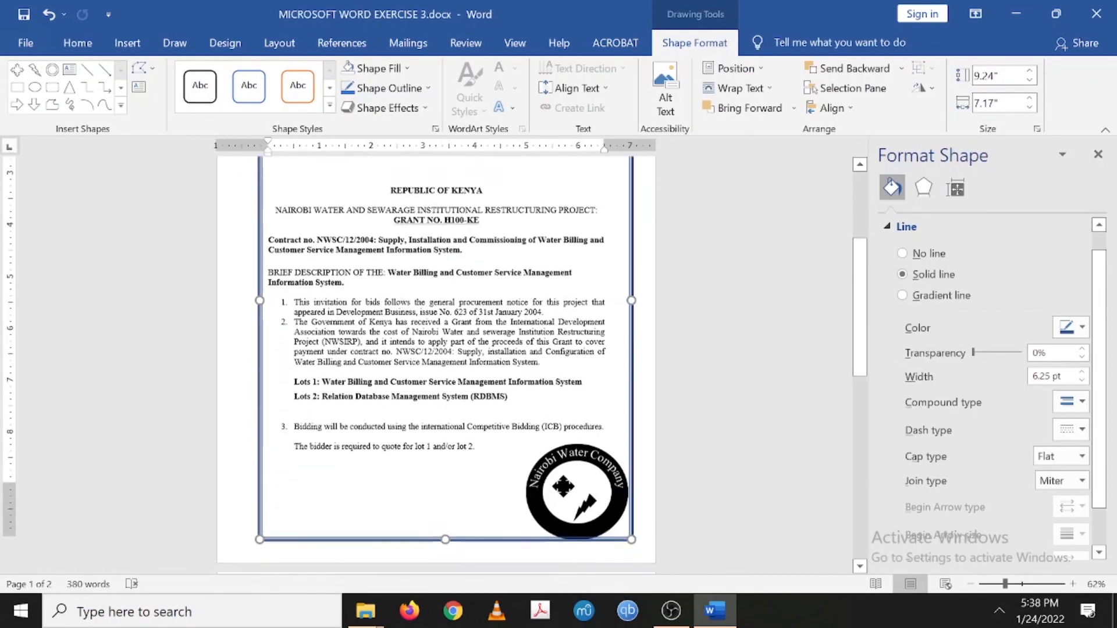
scroll(549, 344, down, 2)
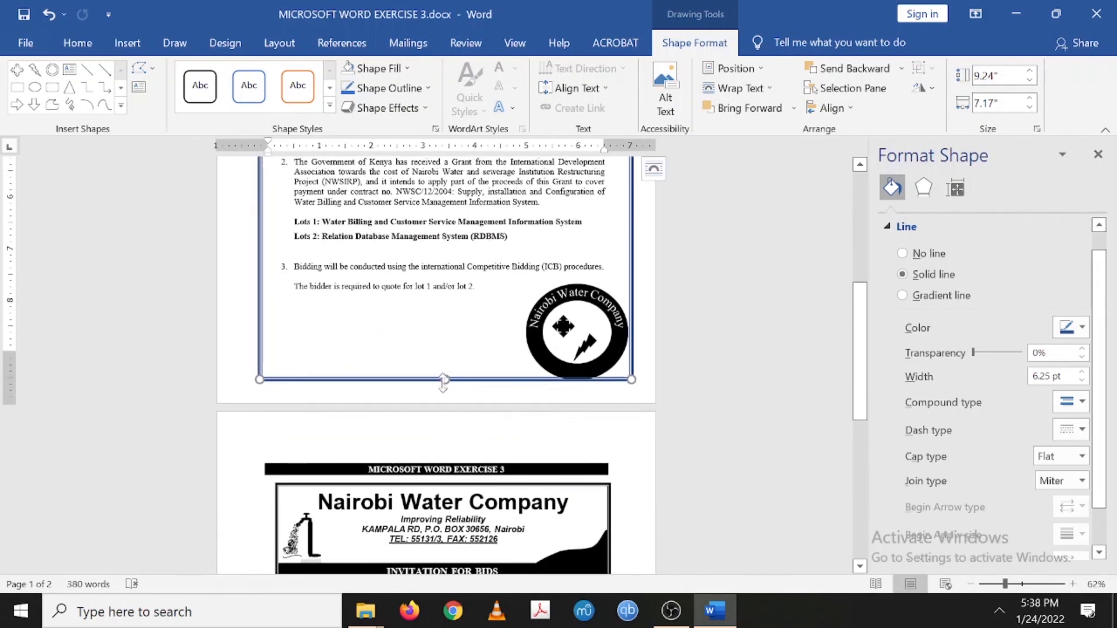
drag(442, 382, 442, 387)
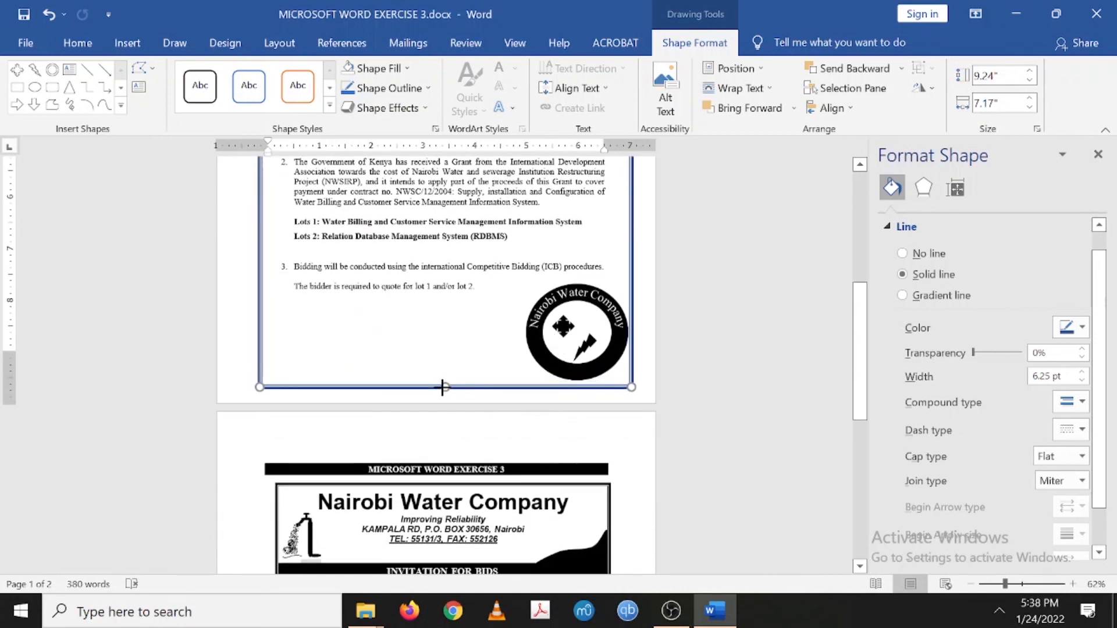
scroll(442, 387, up, 7)
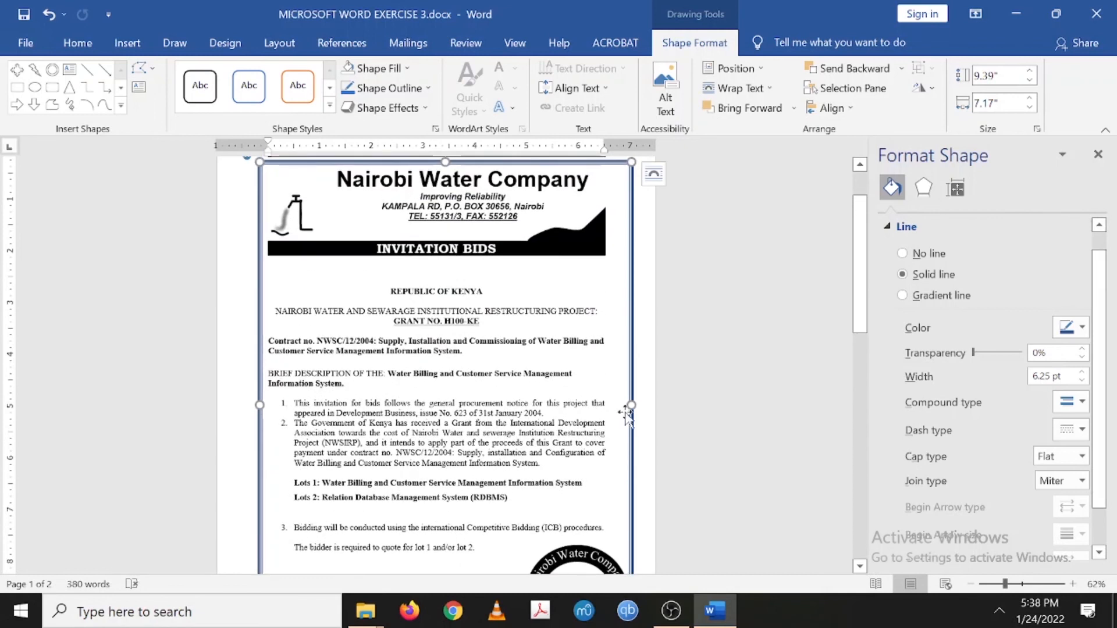
drag(631, 405, 638, 405)
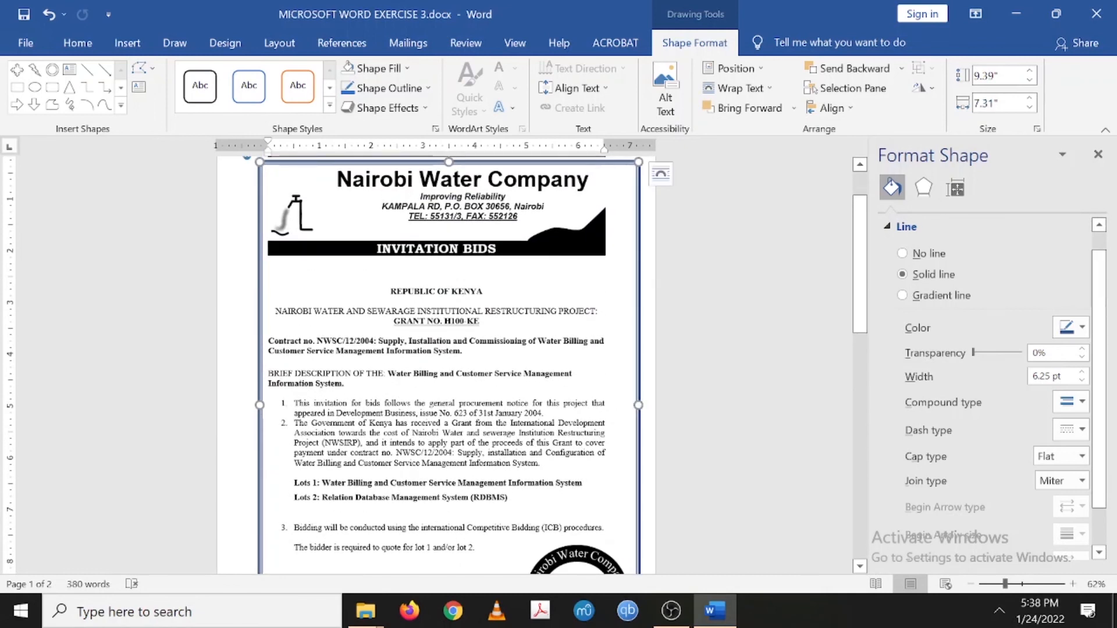
click(541, 374)
scroll(541, 374, down, 3)
scroll(630, 278, down, 4)
scroll(629, 278, up, 9)
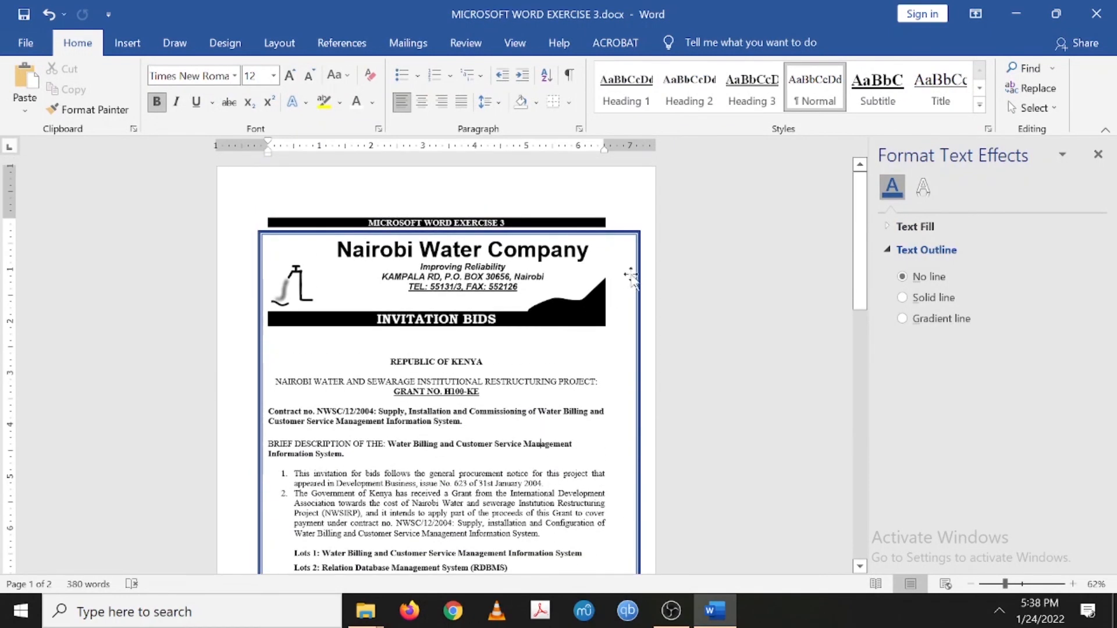
Set the page frame's outline color to black, then deselect it and check the frame down the page.
click(623, 235)
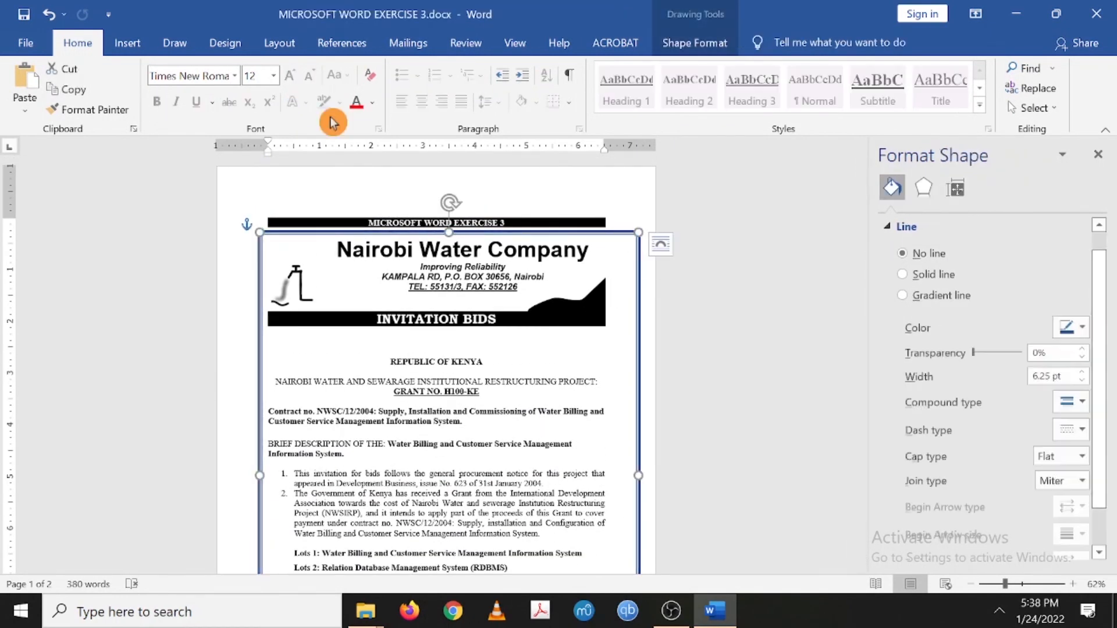
click(1080, 330)
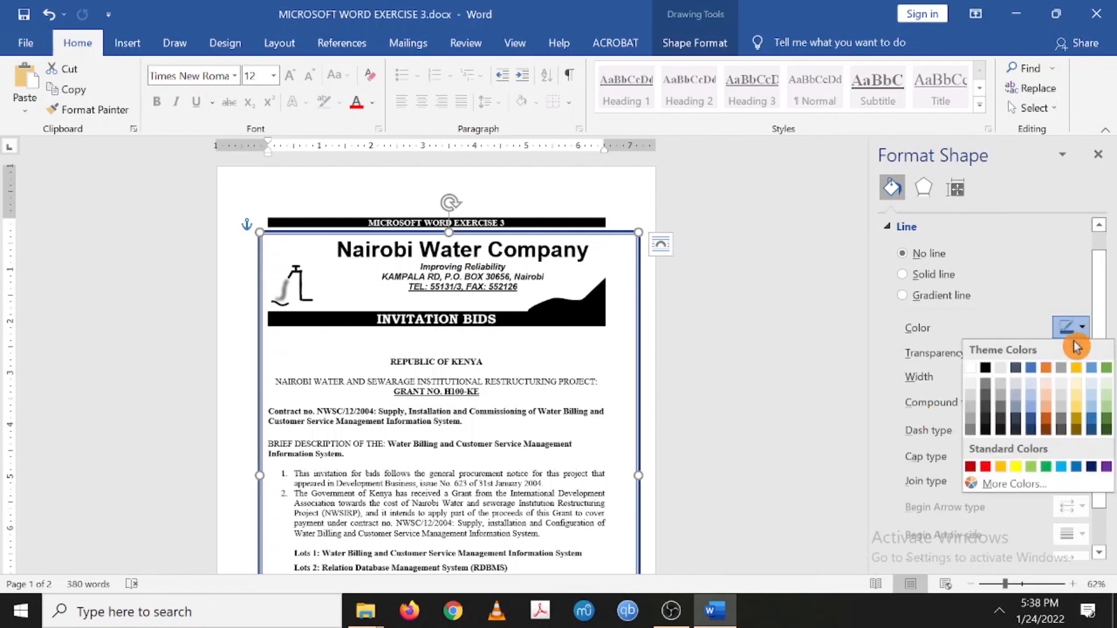
click(985, 368)
click(546, 223)
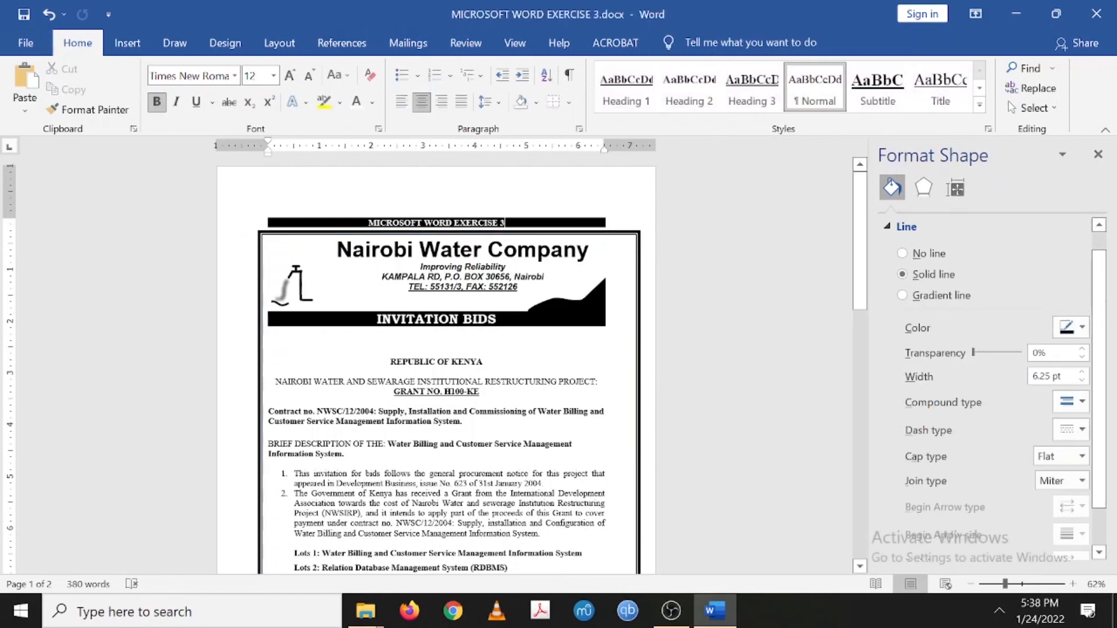
scroll(546, 308, down, 10)
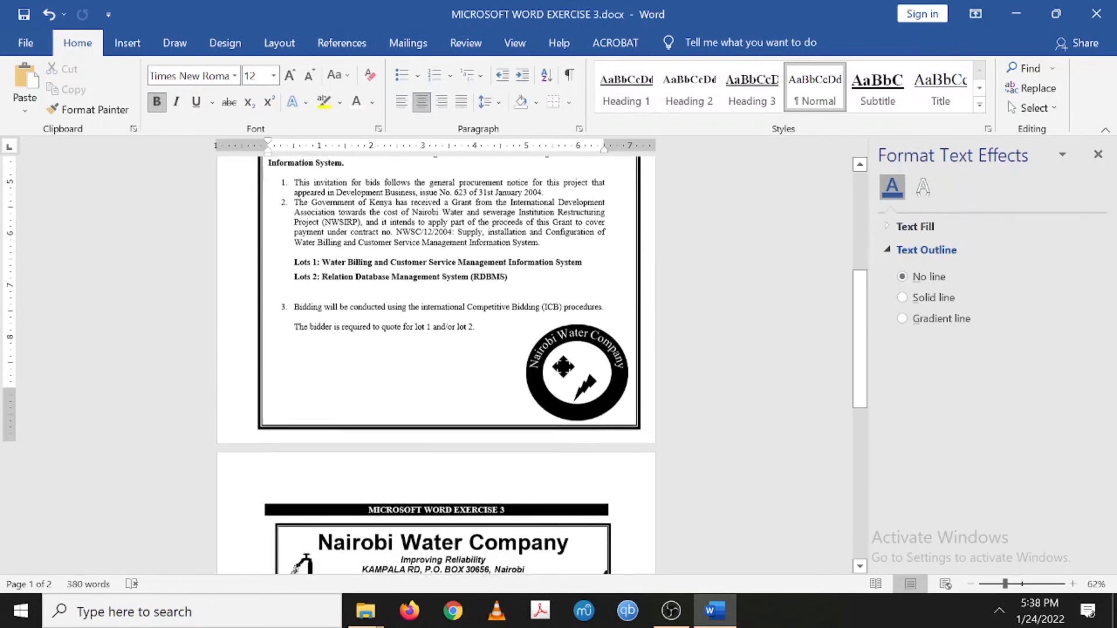
scroll(542, 317, down, 2)
scroll(543, 317, up, 11)
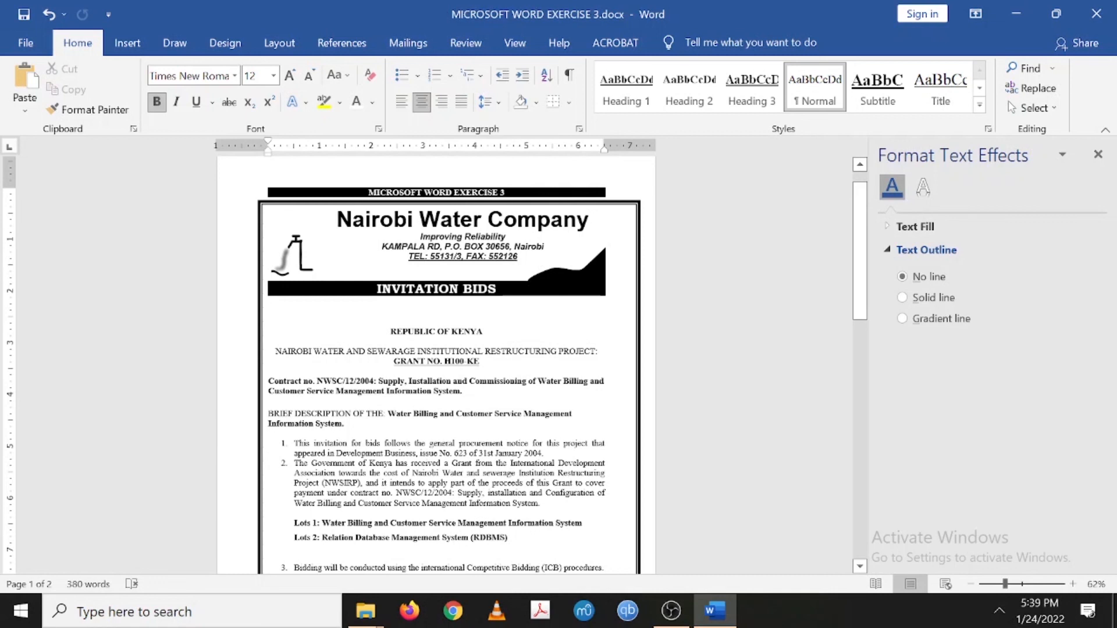
Narrow the page frame from both sides so its vertical edges sit close to the text margins.
click(260, 373)
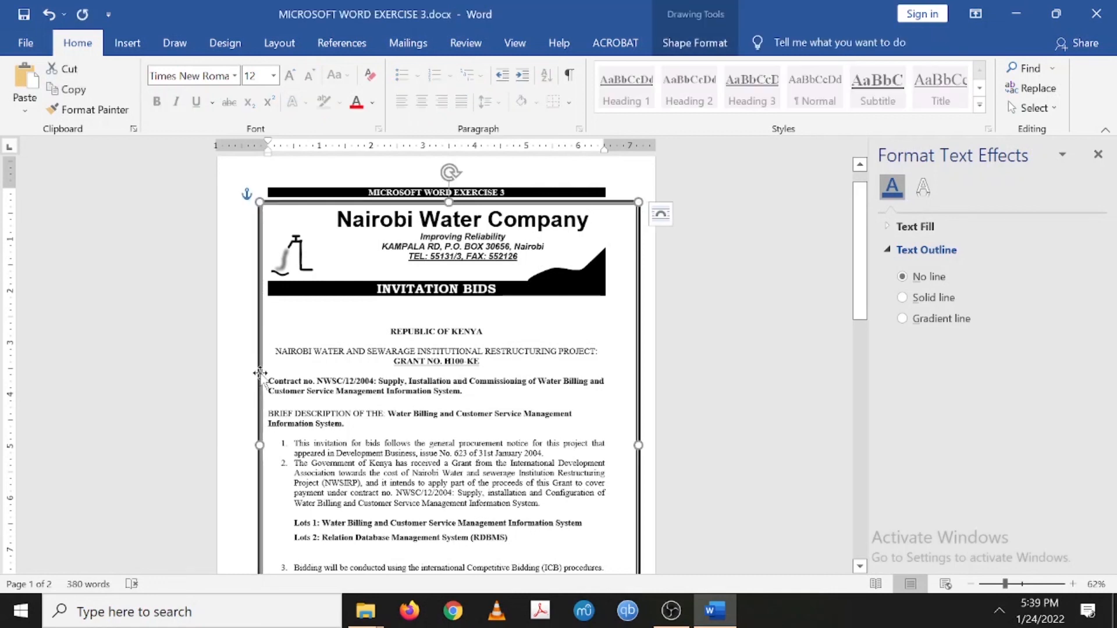
drag(262, 443, 269, 444)
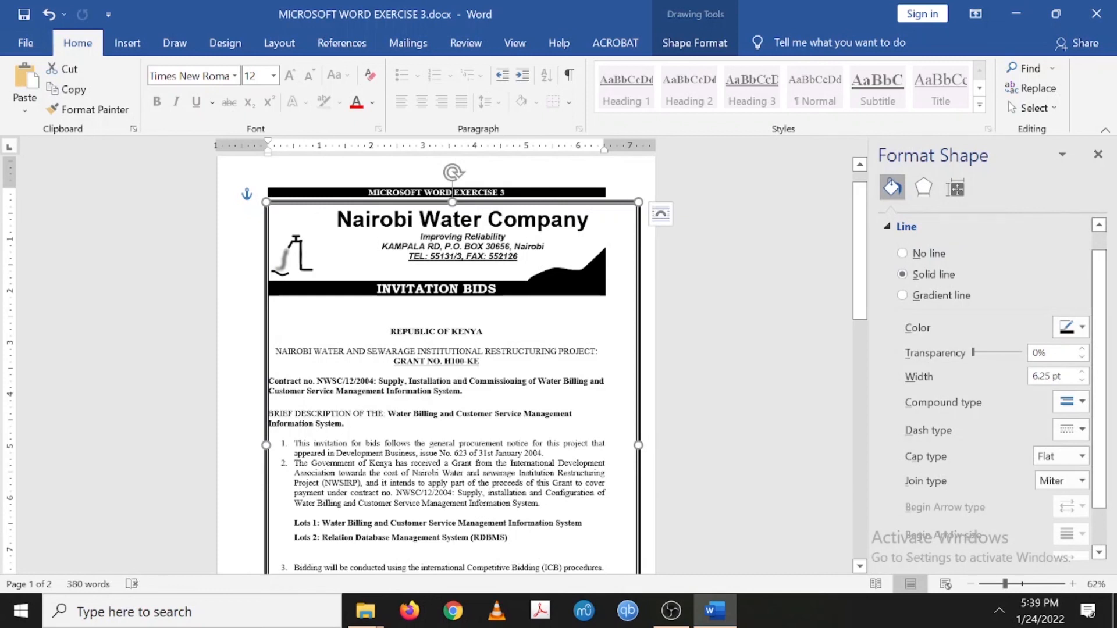
drag(638, 446, 610, 443)
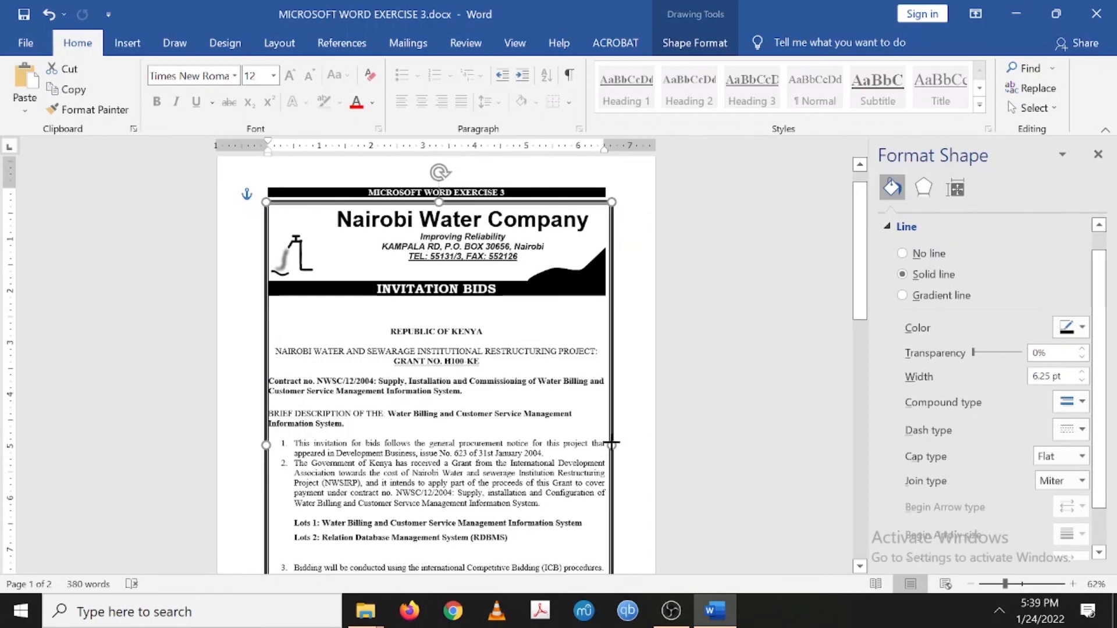
drag(609, 443, 614, 443)
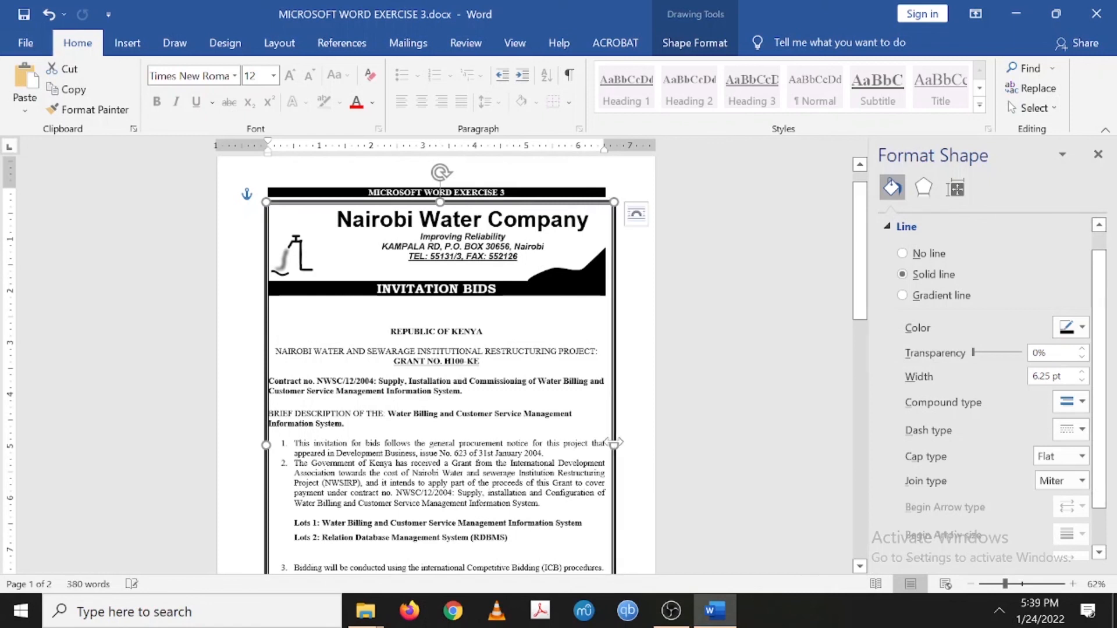
scroll(436, 365, down, 8)
scroll(436, 365, up, 5)
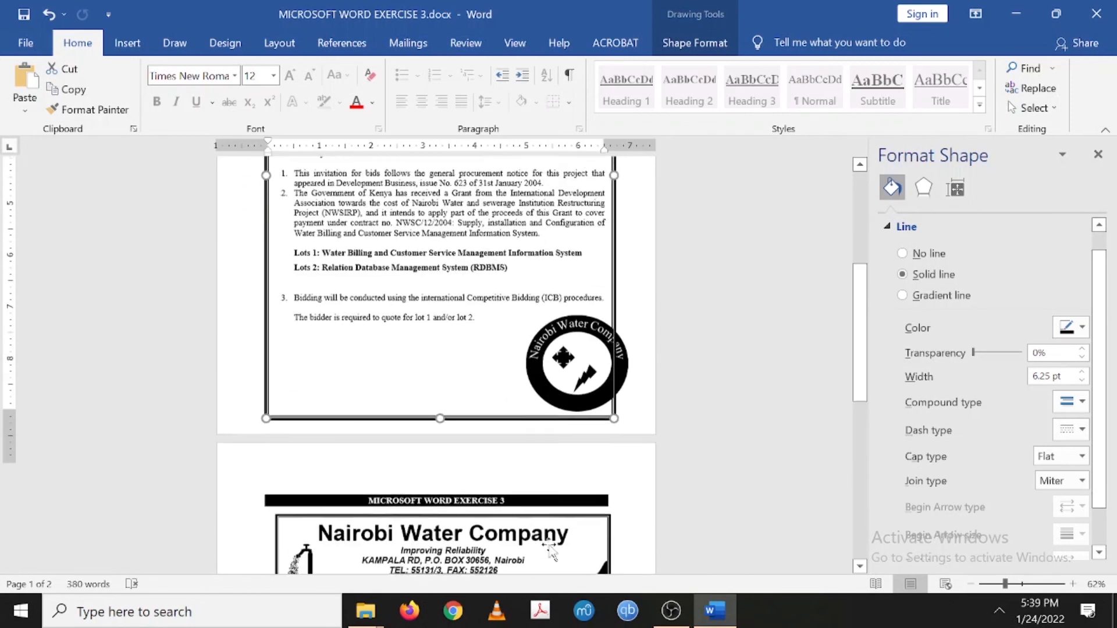
scroll(436, 365, up, 4)
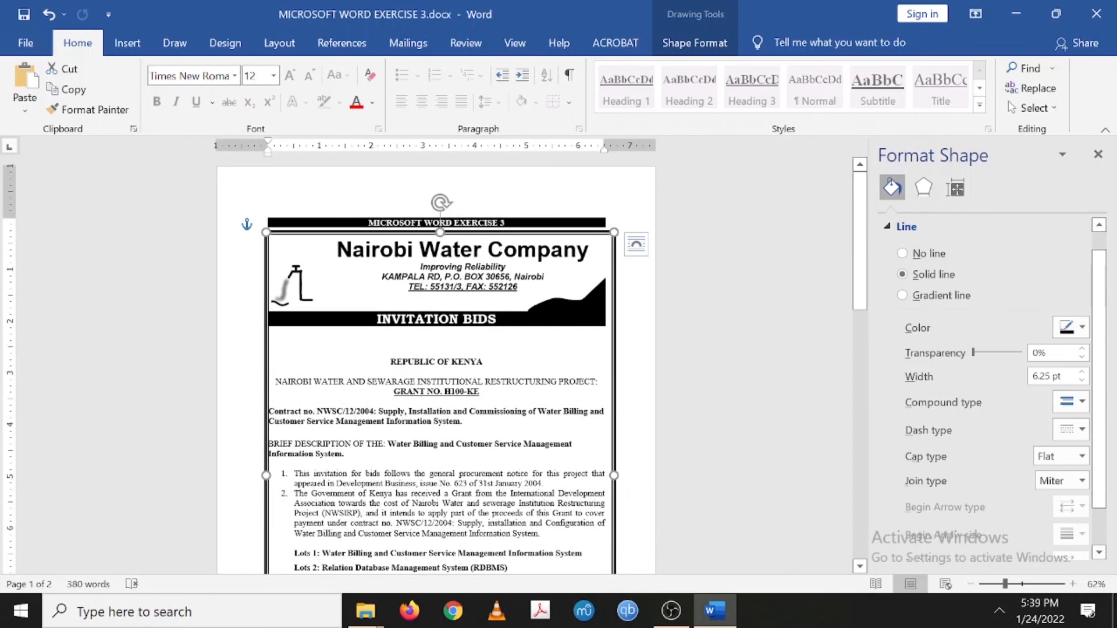
Widen the black wave shape in the banner so its outer end meets the page frame.
click(584, 309)
drag(606, 296, 610, 296)
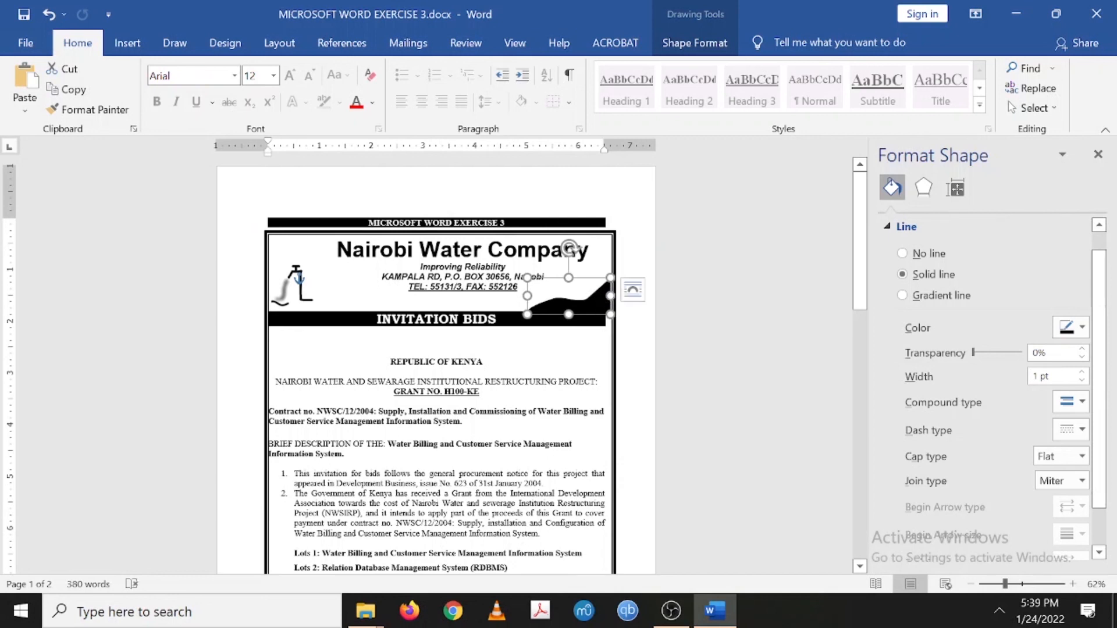
click(598, 323)
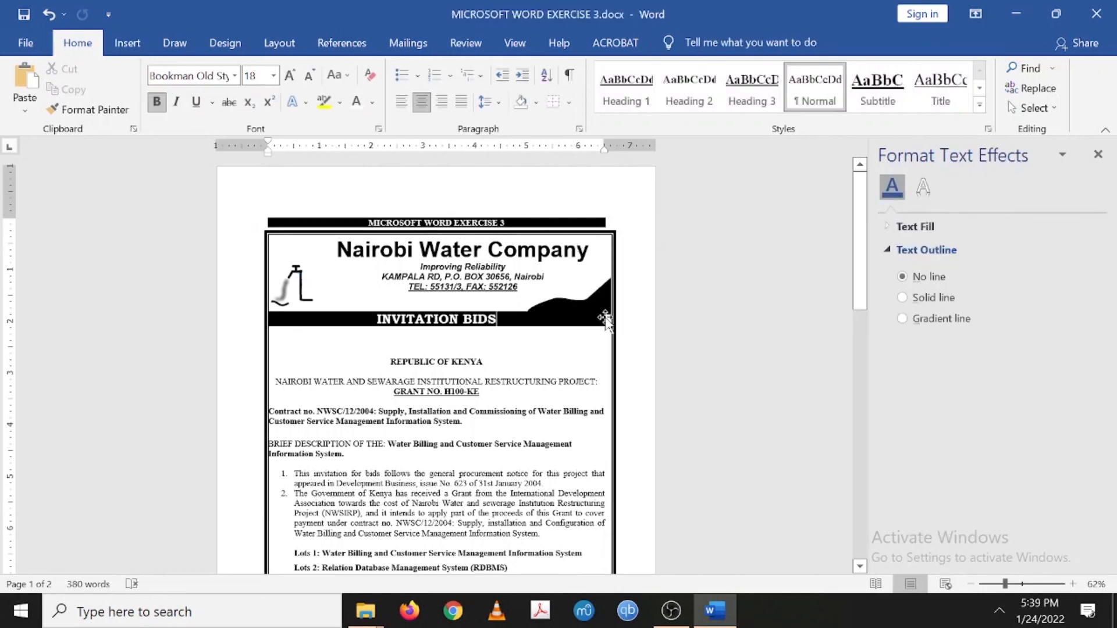
key(Tab)
key(Tab)
key(Tab)
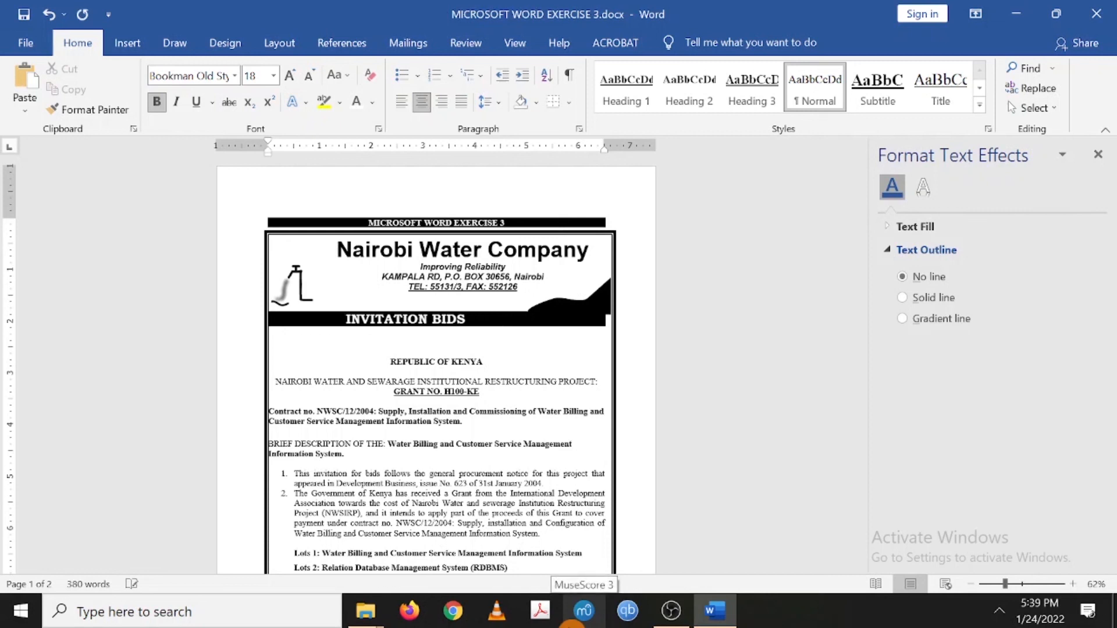
key(ctrl+z)
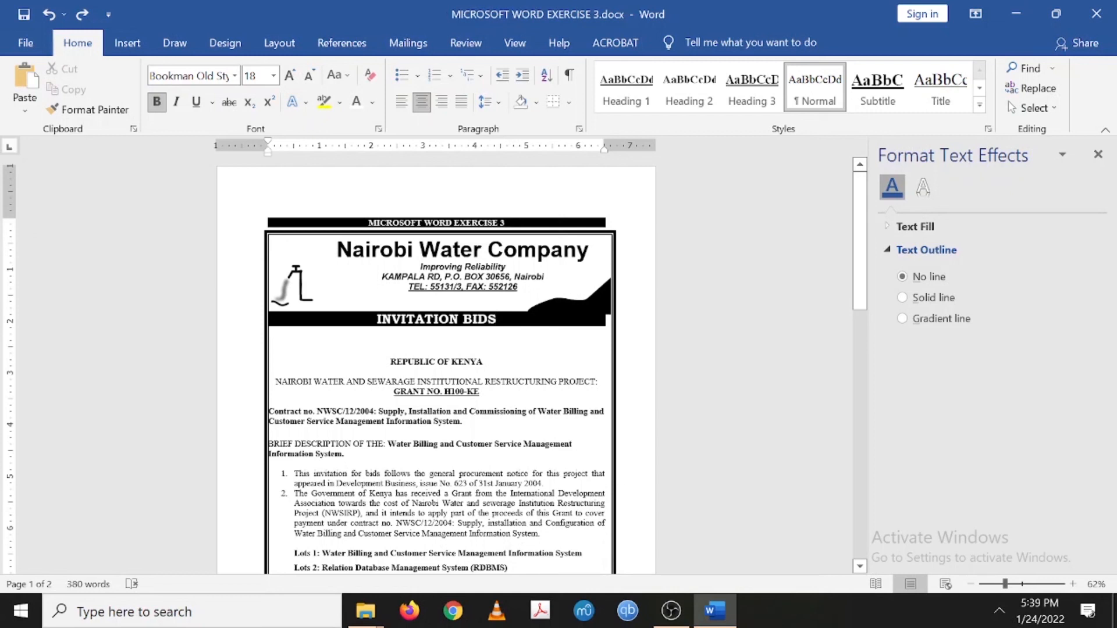
Nudge the black wave shape back until its outer end lines up with the end of the INVITATION BIDS bar, and deselect it.
click(602, 308)
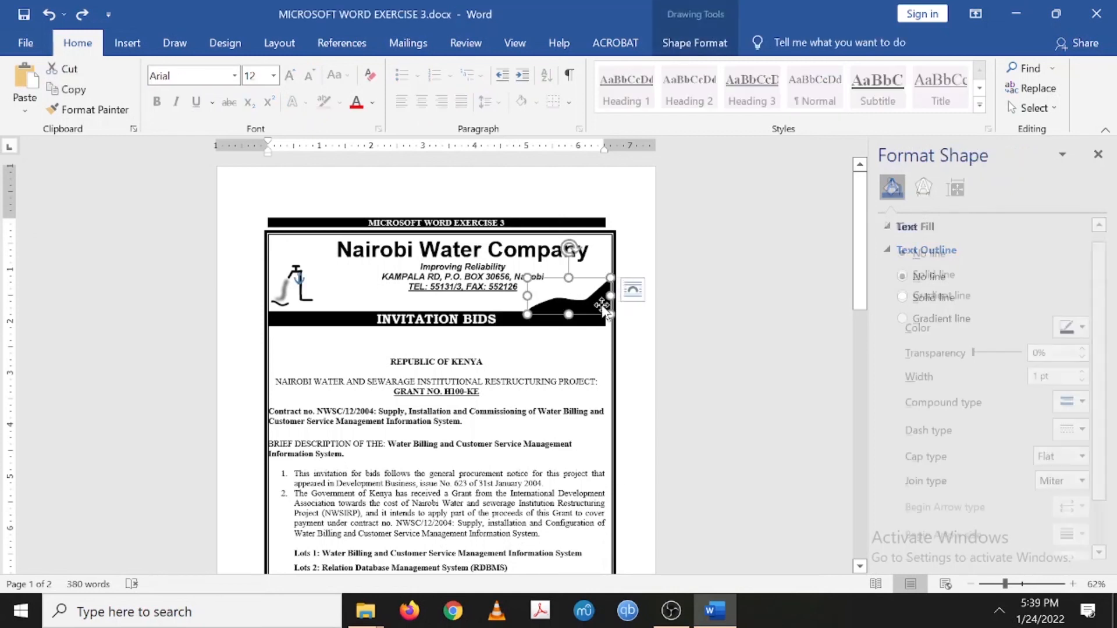
key(Left)
key(ctrl+Right)
key(ctrl+Right)
key(ctrl+Right)
key(ctrl+Right)
key(ctrl+Right)
key(ctrl+Right)
key(ctrl+Right)
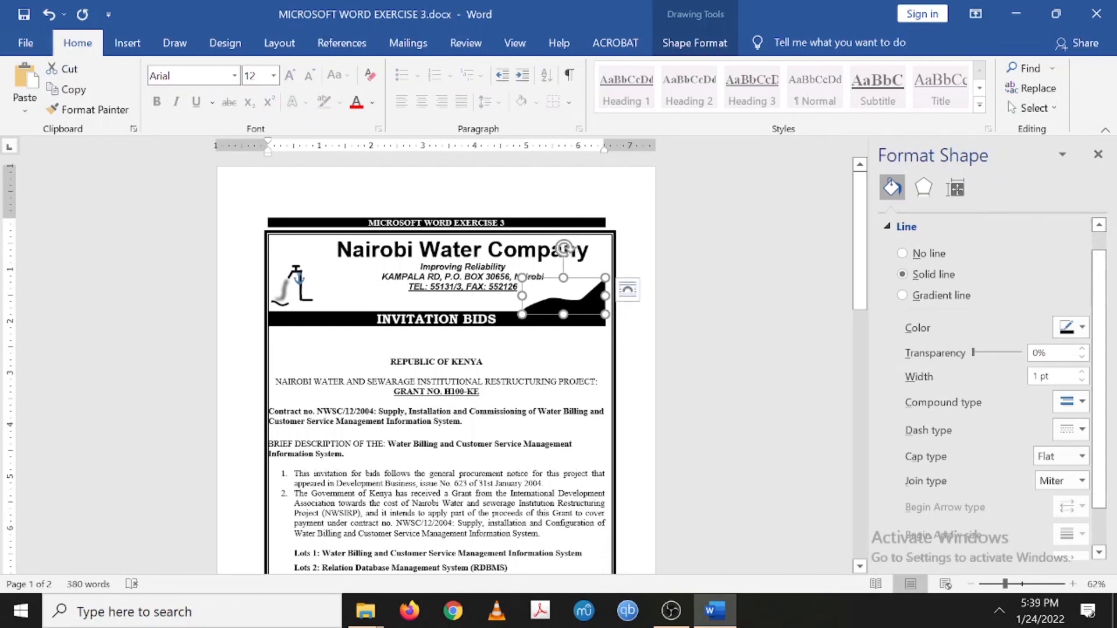
key(Escape)
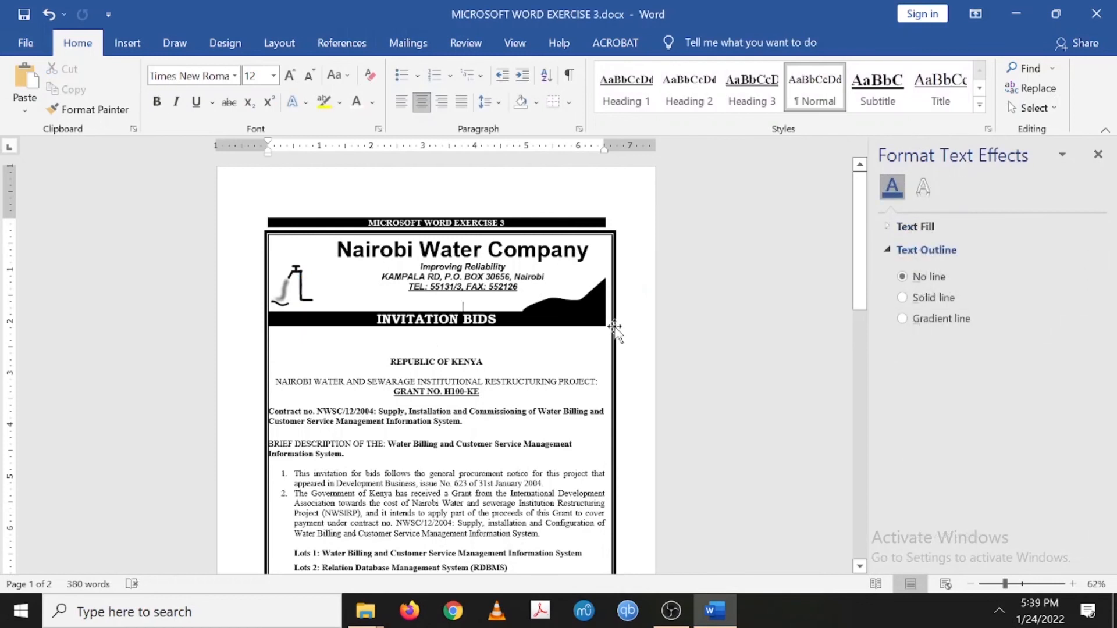
Adjust both vertical edges of the page frame so it is evenly spaced around the INVITATION BIDS bar.
click(613, 342)
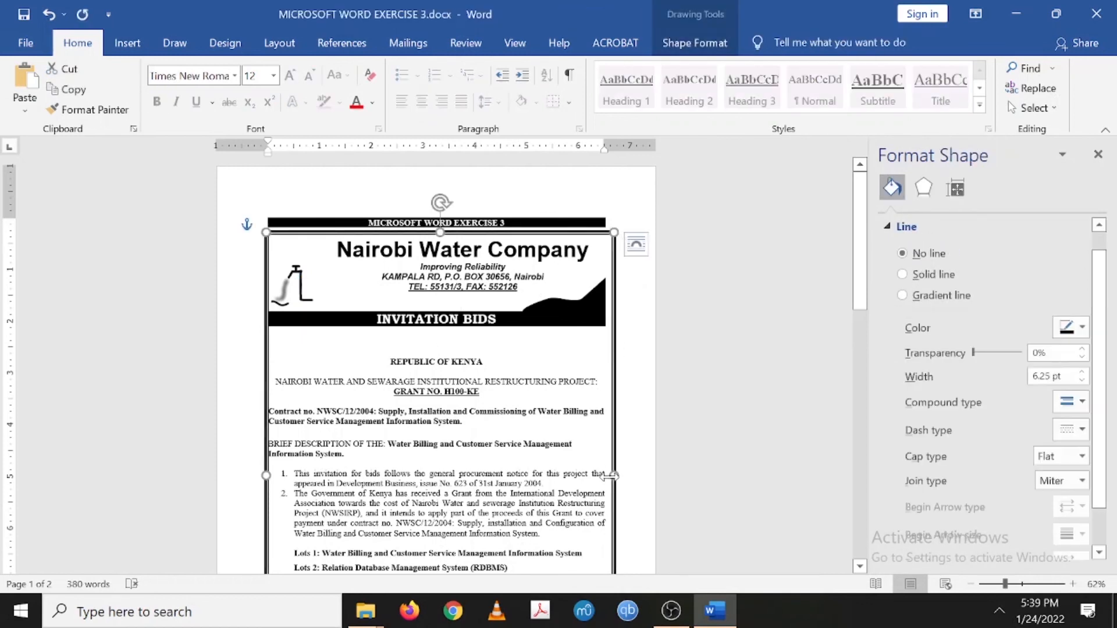
drag(613, 475, 609, 475)
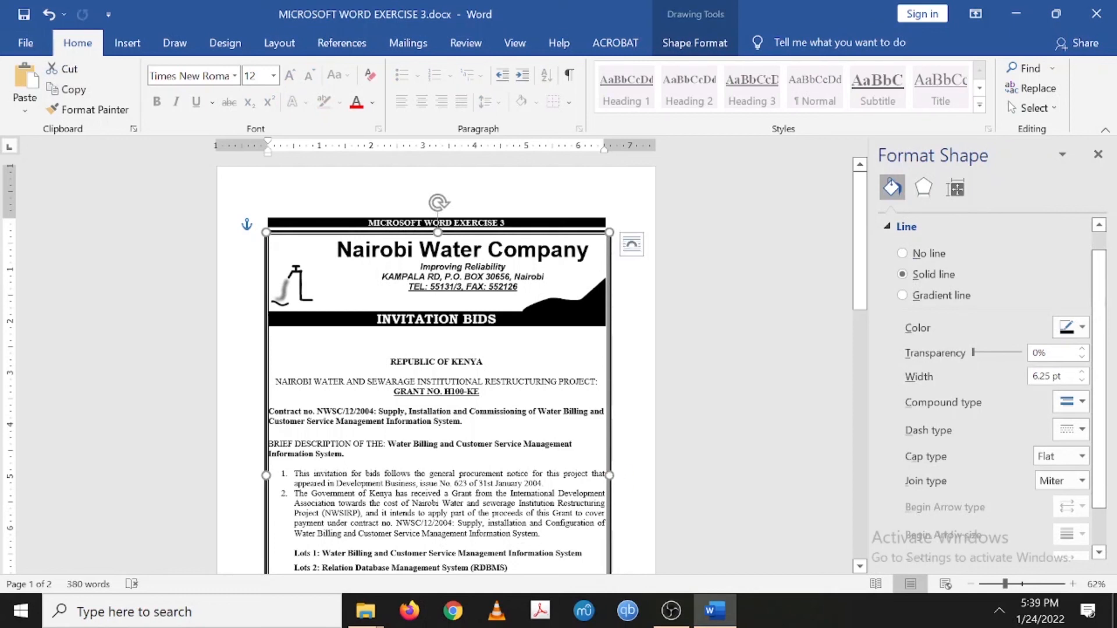
scroll(436, 361, down, 3)
drag(268, 394, 263, 395)
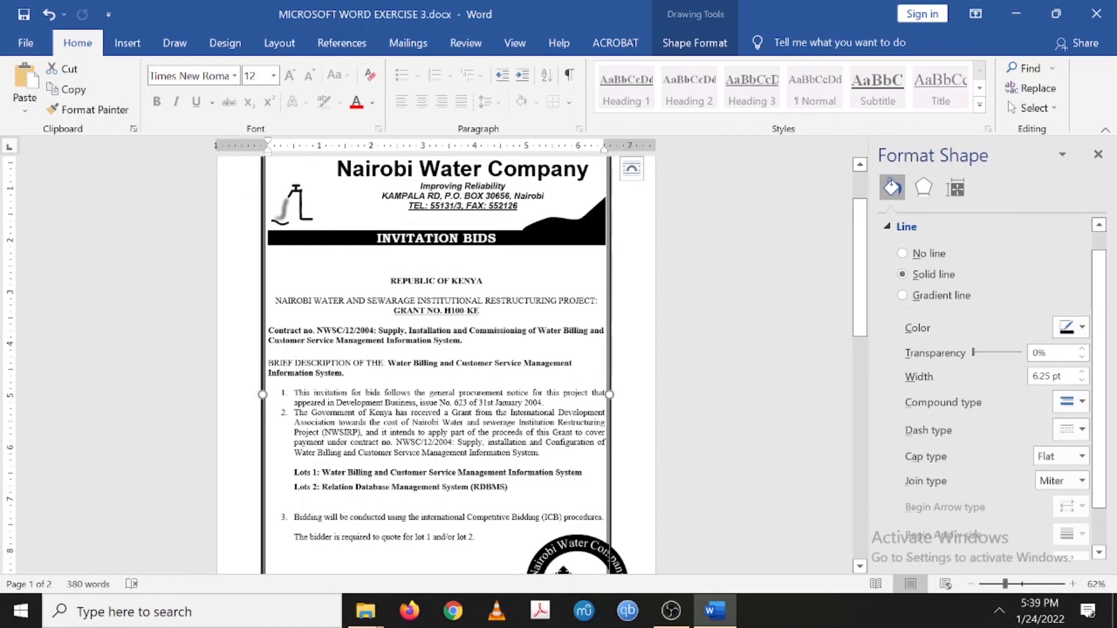
Move the curved Nairobi Water Company lettering aside and shift the black seal ring fully inside the page frame.
scroll(580, 452, down, 6)
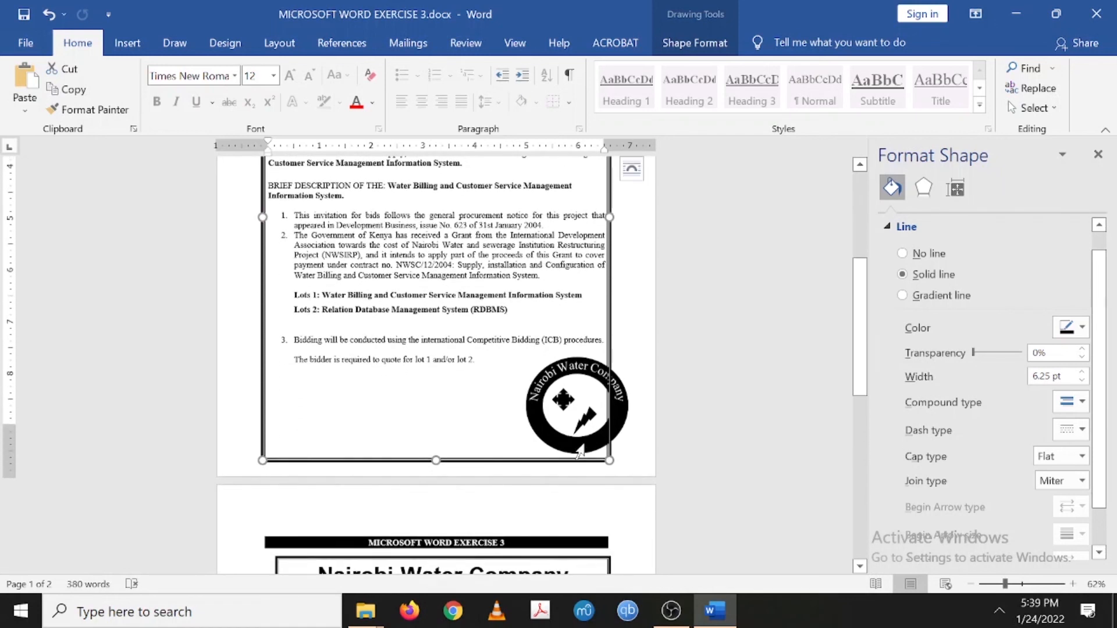
click(582, 445)
drag(544, 352, 341, 348)
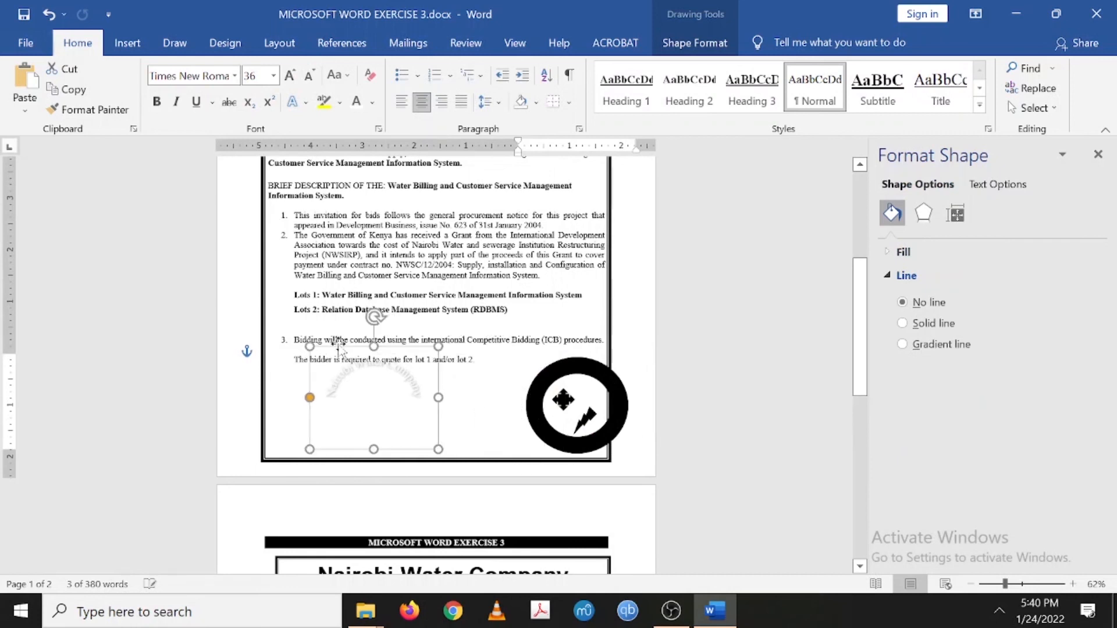
click(589, 378)
drag(588, 378, 564, 373)
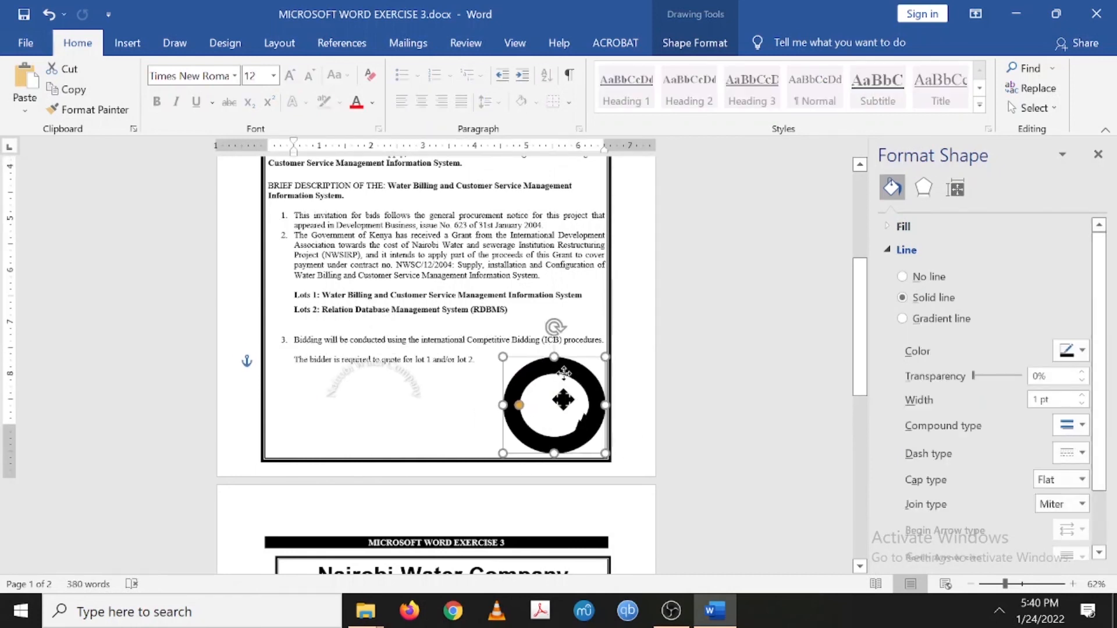
Reposition the lightning bolt and the star shape side by side inside the relocated seal ring.
click(581, 420)
drag(580, 420, 564, 418)
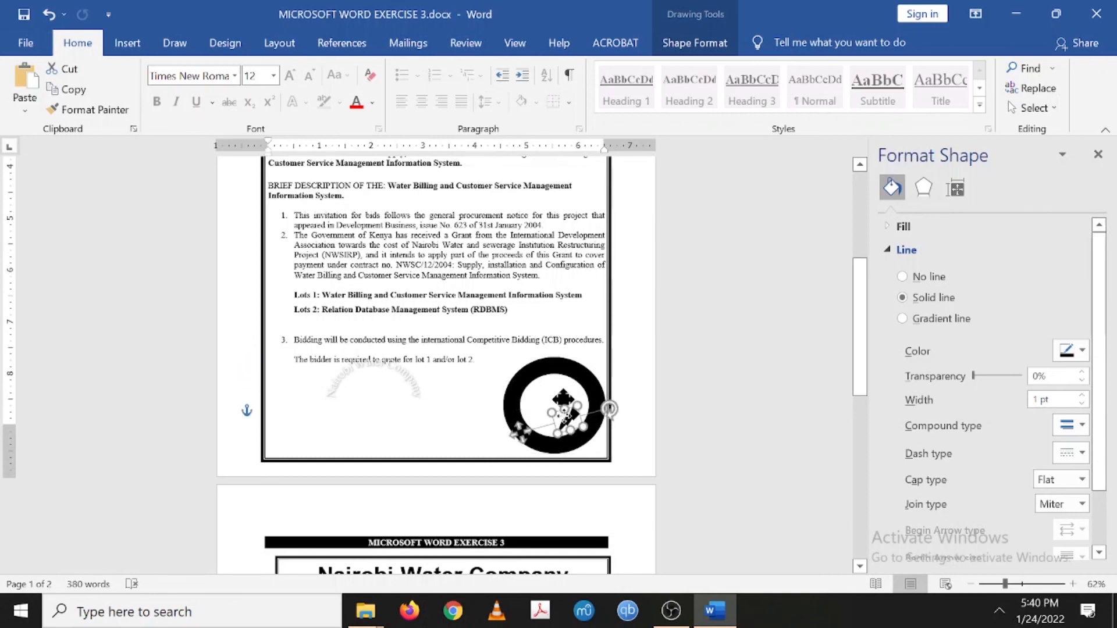
click(562, 396)
drag(552, 396, 529, 410)
click(456, 405)
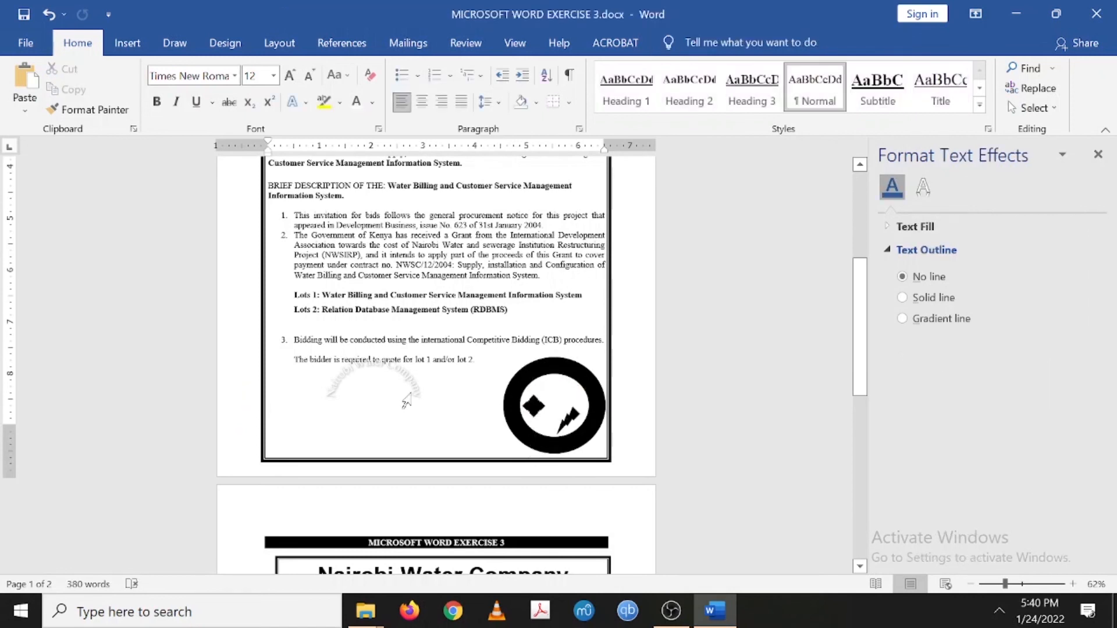
click(530, 409)
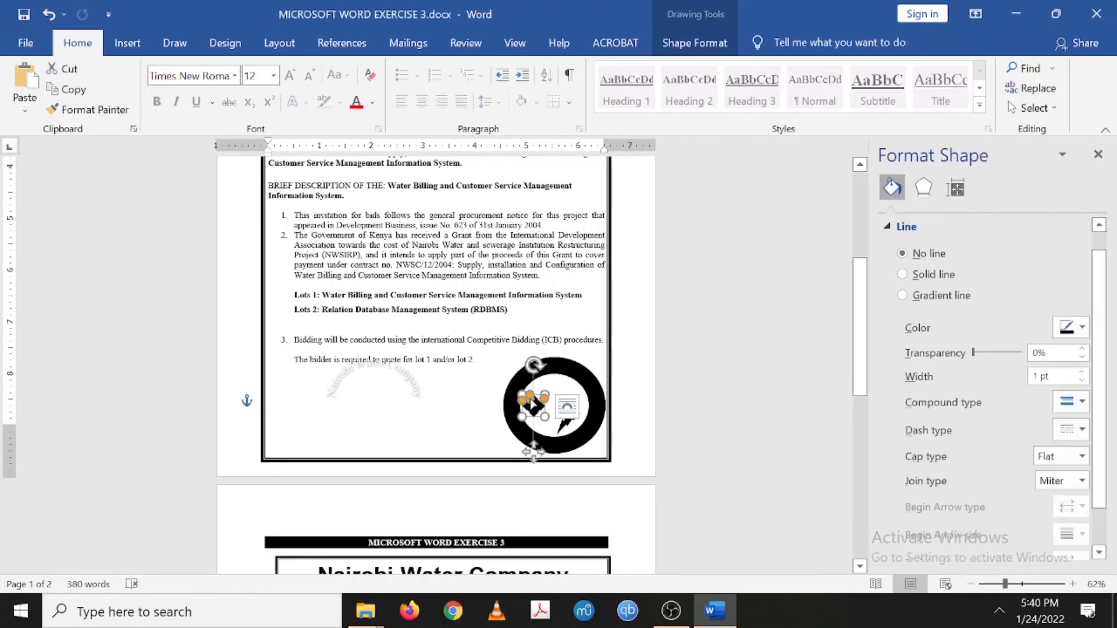
drag(531, 409, 533, 407)
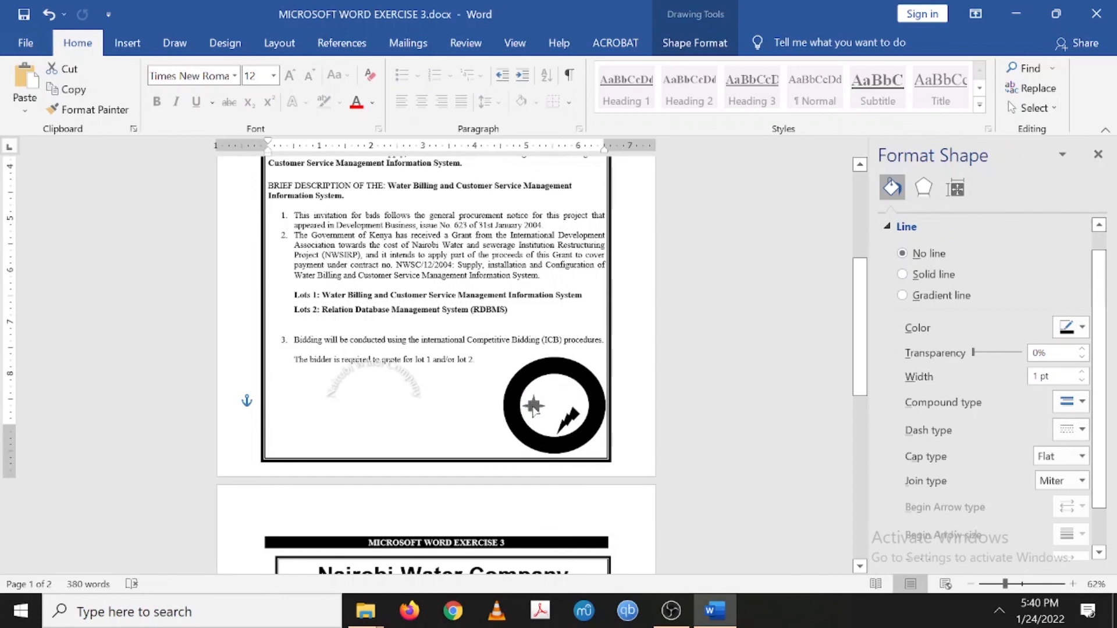
drag(531, 406, 529, 406)
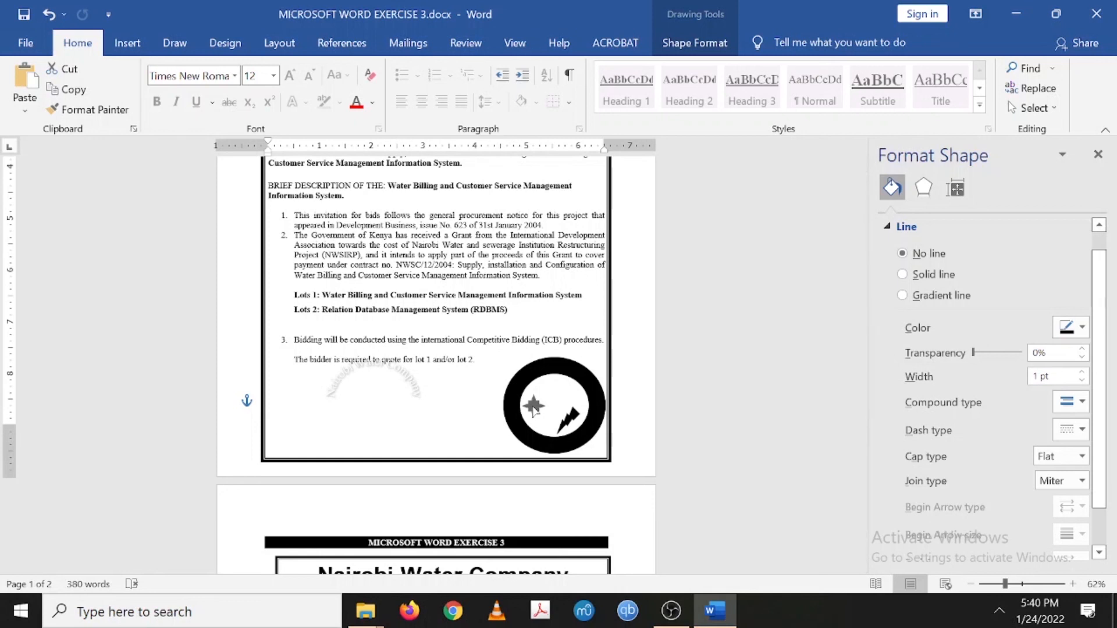
Place the curved Nairobi Water Company lettering back over the upper half of the seal ring and deselect it.
double_click(365, 373)
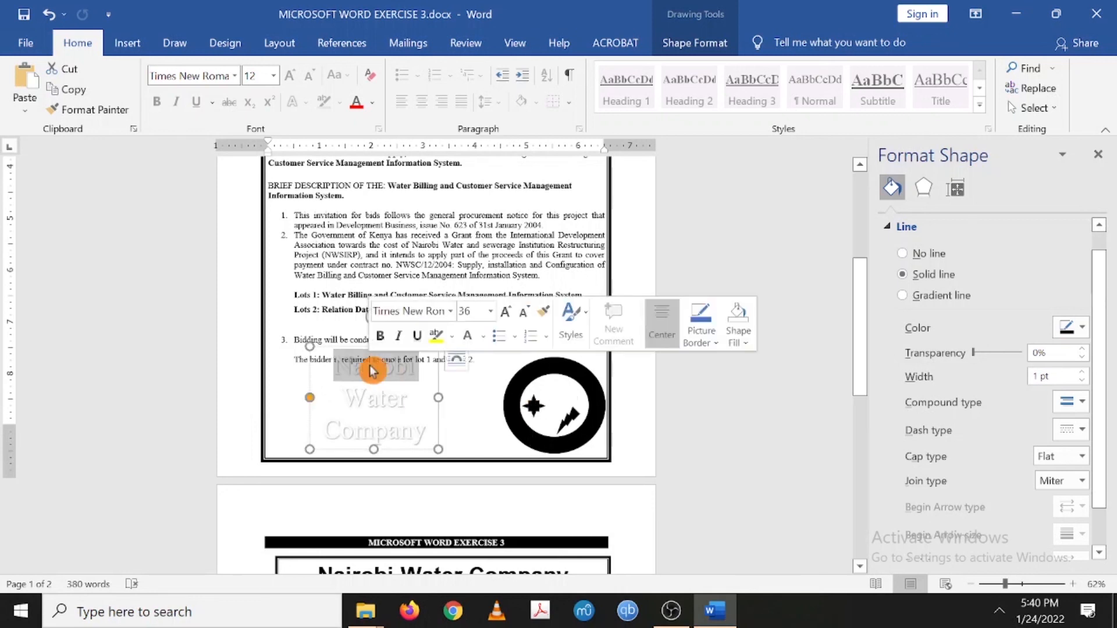
drag(357, 347, 536, 349)
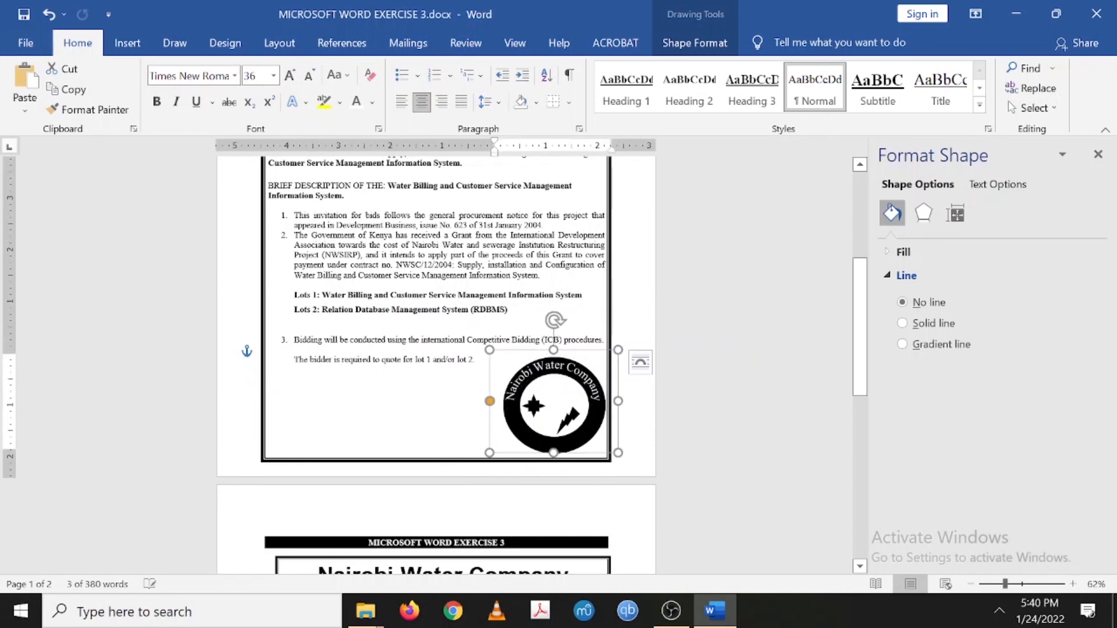
click(453, 298)
Check the framed page and delete one blank line between the INVITATION BIDS bar and the REPUBLIC OF KENYA heading.
scroll(453, 298, up, 5)
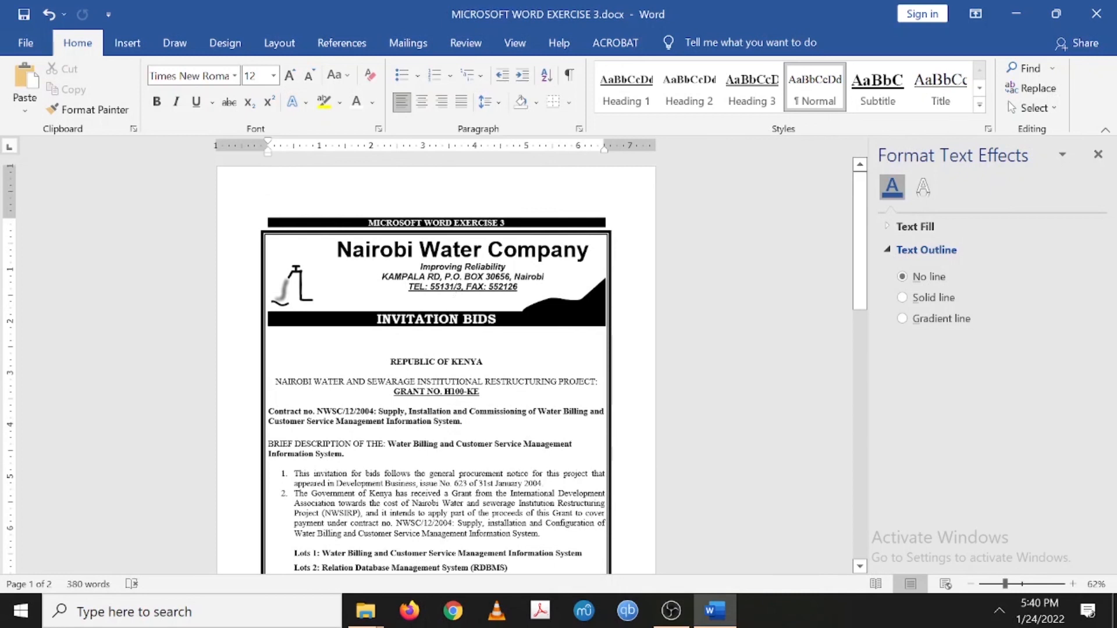
scroll(418, 355, down, 7)
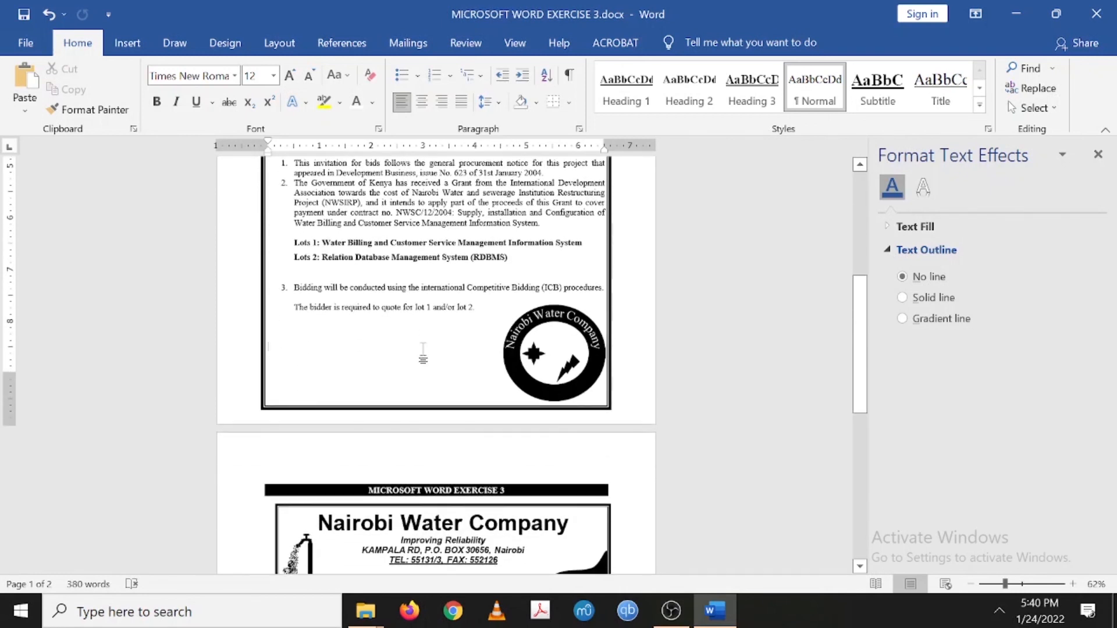
scroll(419, 355, up, 3)
scroll(268, 503, up, 3)
click(436, 336)
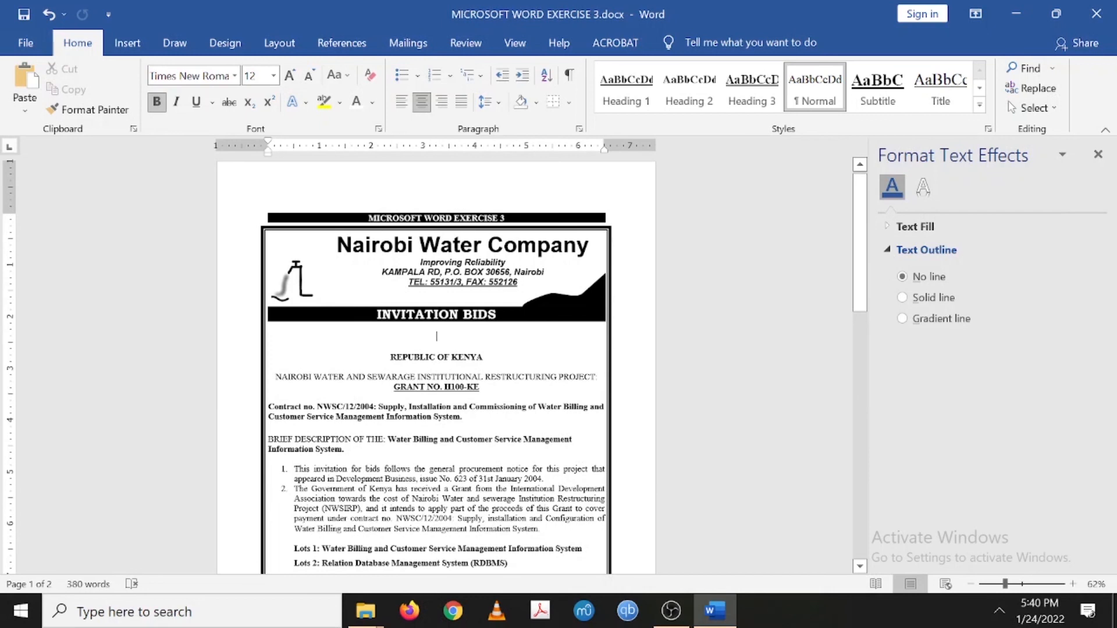
key(Delete)
scroll(413, 337, down, 5)
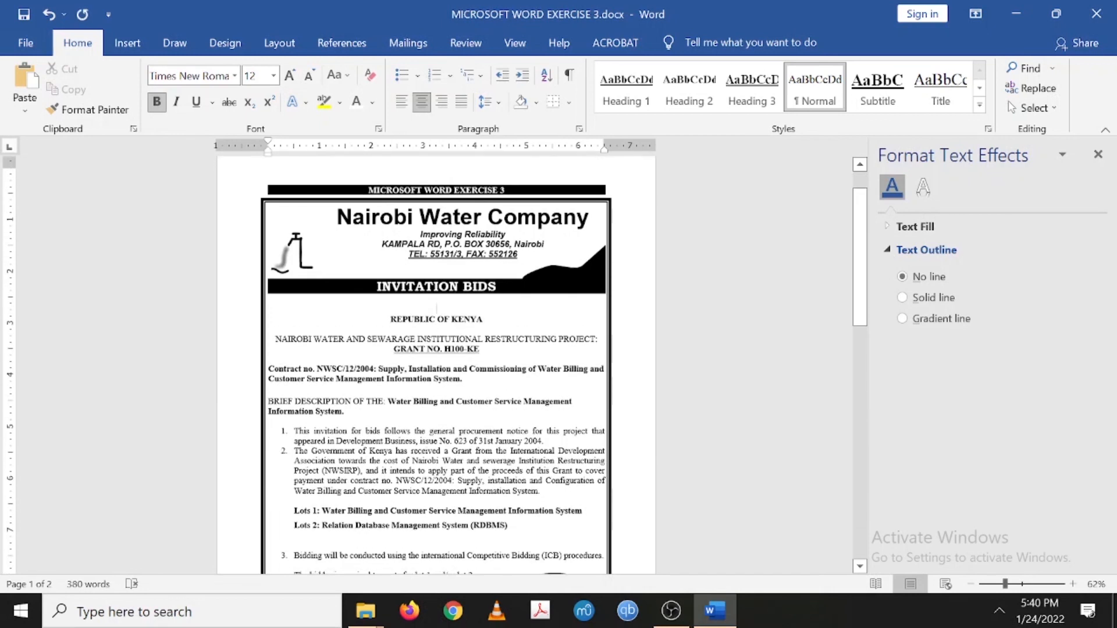
Compare the recreated bid invitation on page 1 with the sample on page 2, checking the banner, body text, seal and page frame.
scroll(436, 349, down, 5)
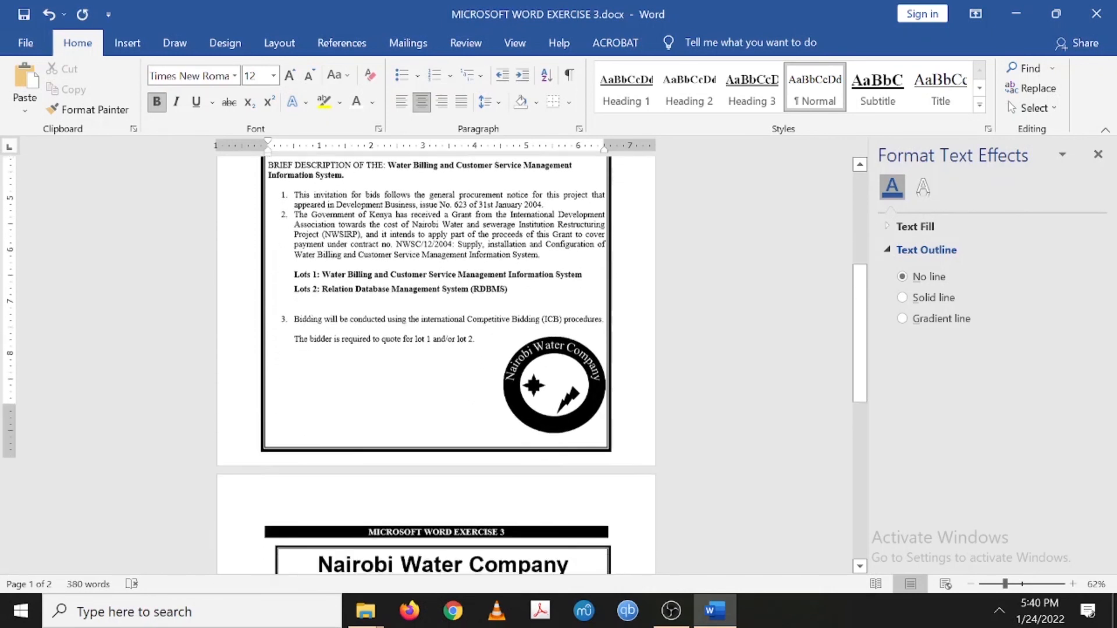
scroll(413, 337, up, 8)
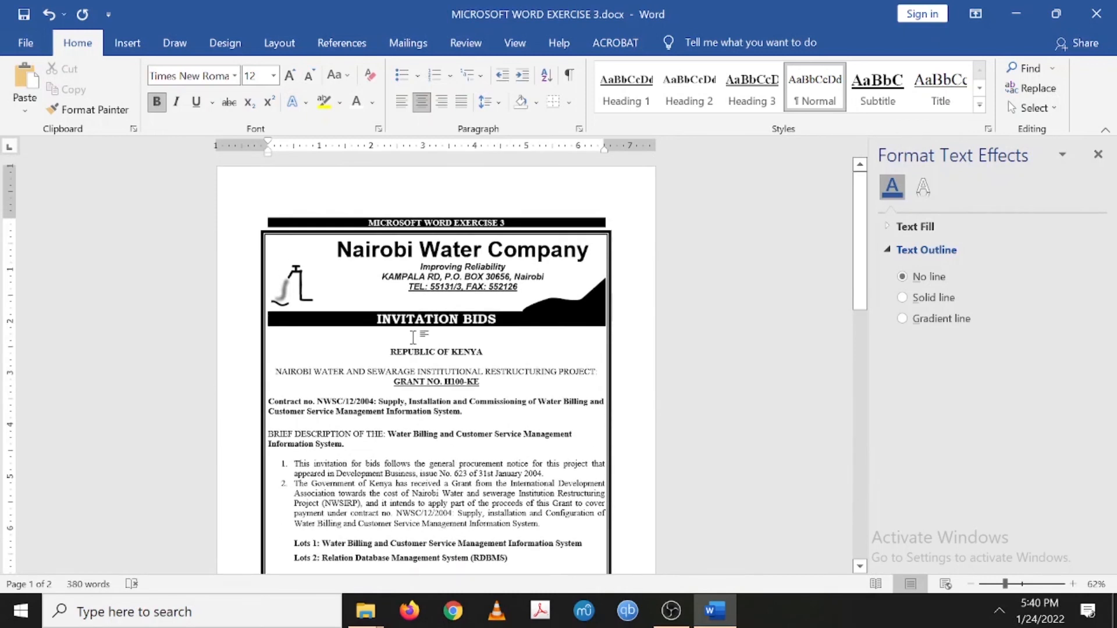
scroll(413, 338, down, 5)
scroll(413, 337, down, 7)
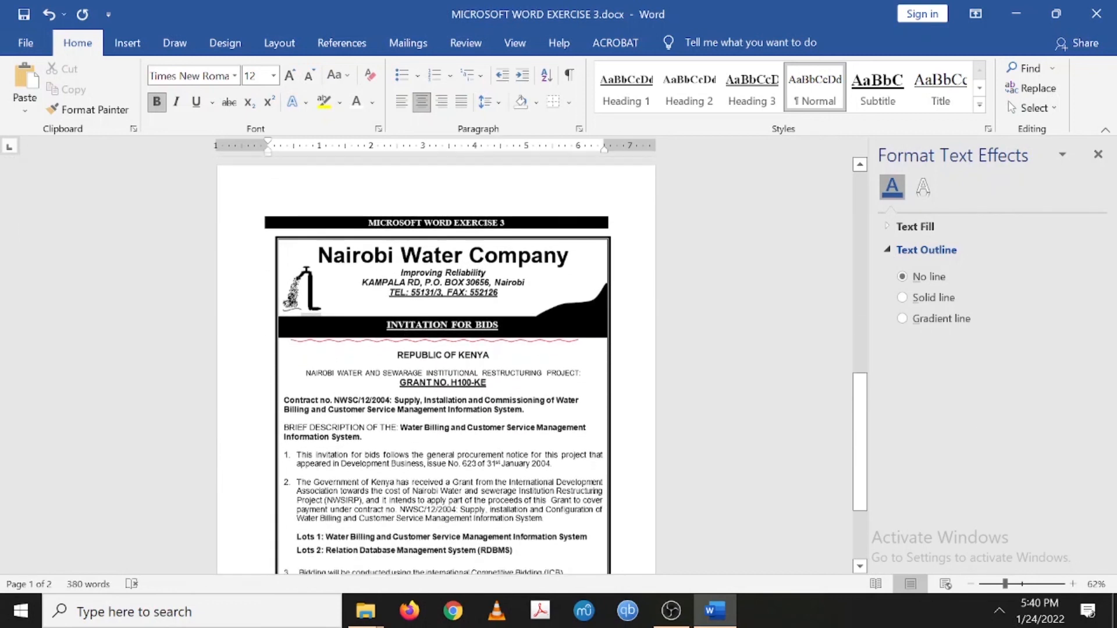
scroll(436, 274, down, 3)
scroll(437, 273, up, 15)
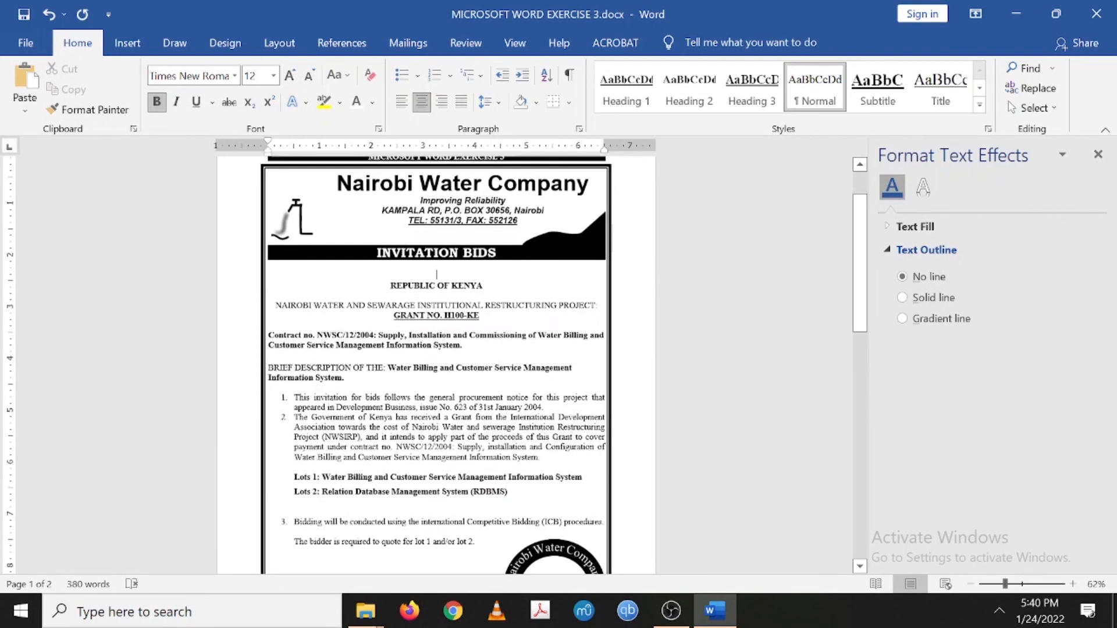
scroll(436, 360, up, 2)
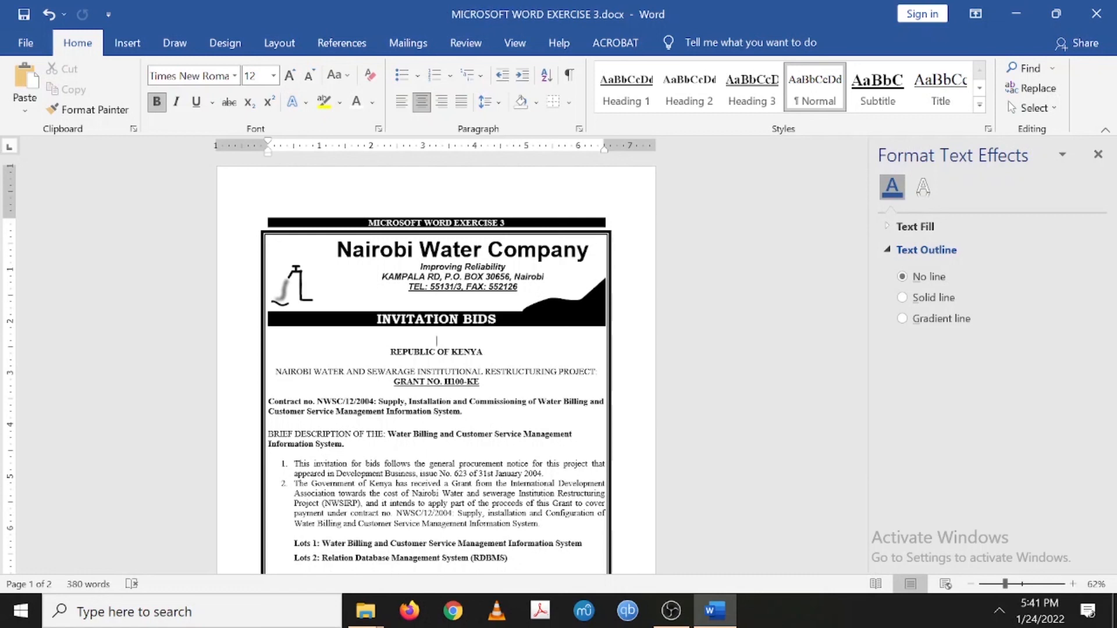
mouse_move(671, 611)
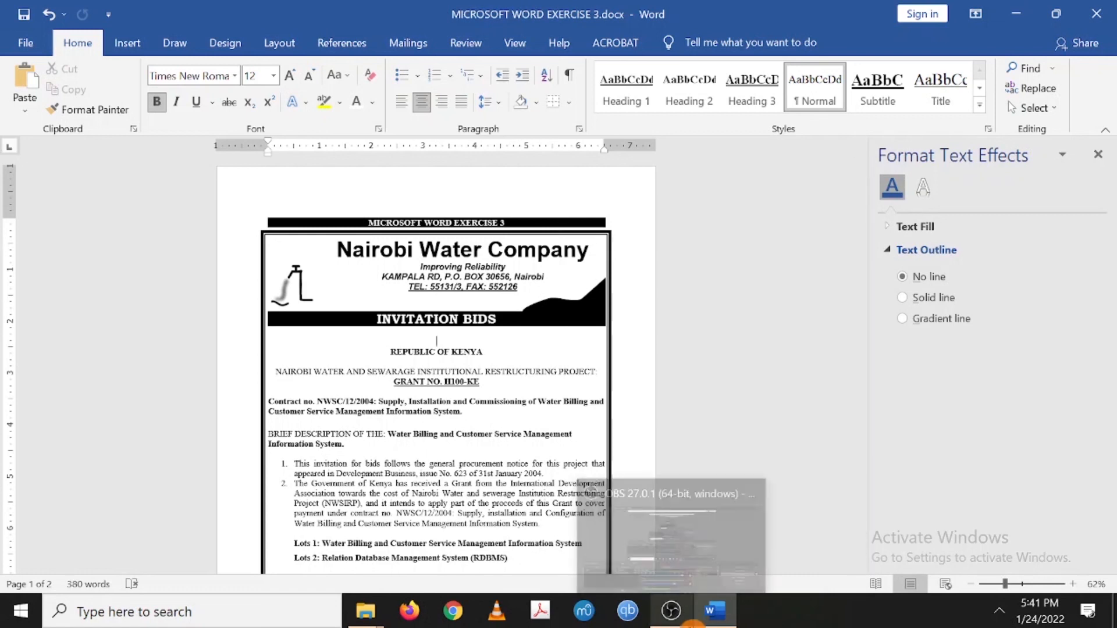